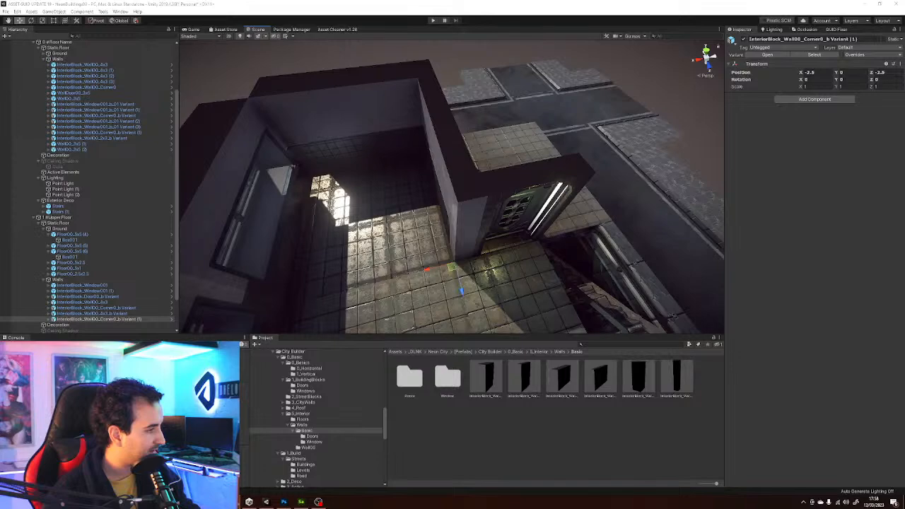
- Frame the ground-floor entrance from outside and capture a screen snip of the Scene view
right_drag(456, 263, 754, 163)
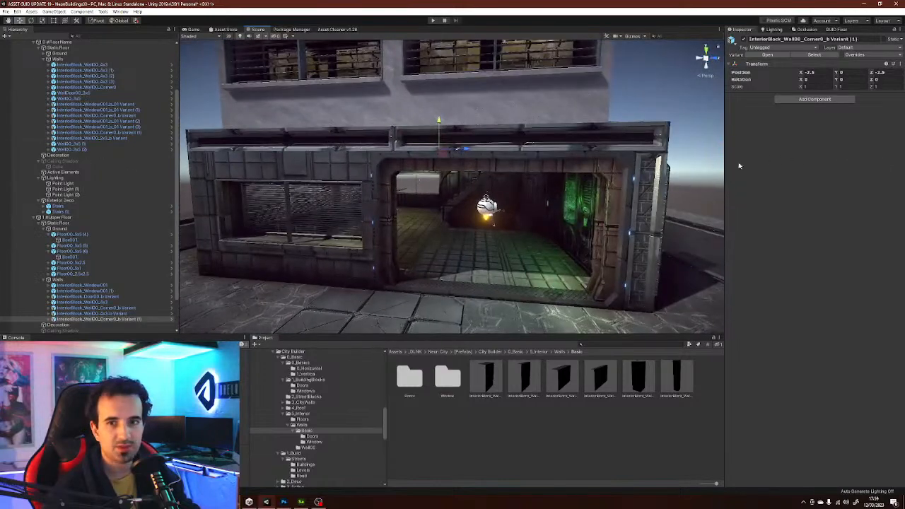
right_drag(553, 191, 525, 207)
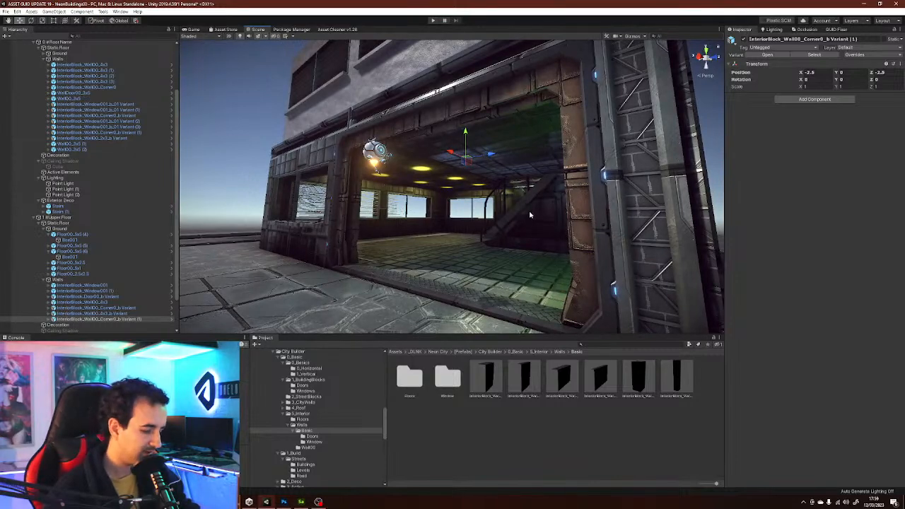
key(super+shift+s)
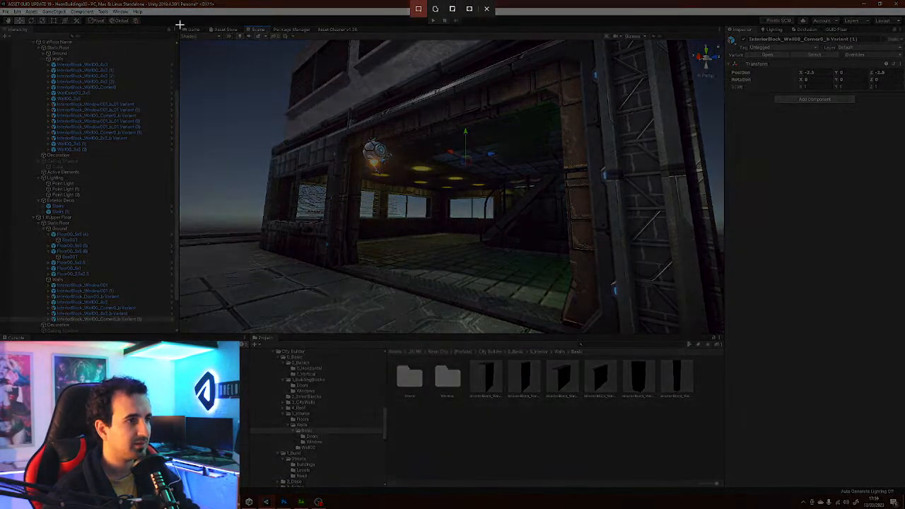
drag(176, 26, 725, 340)
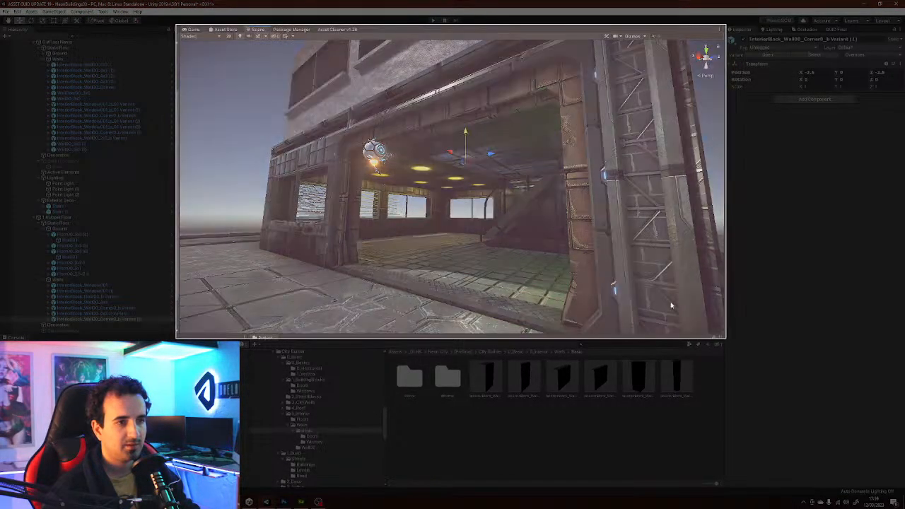
click(834, 439)
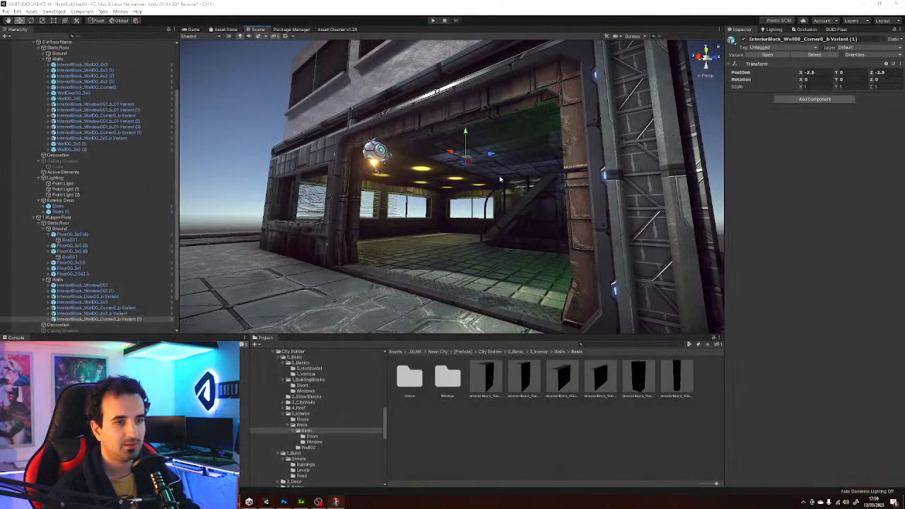
- Save the snip as a JPG in the Escritorio folder of this PC and close the snipping window
click(474, 140)
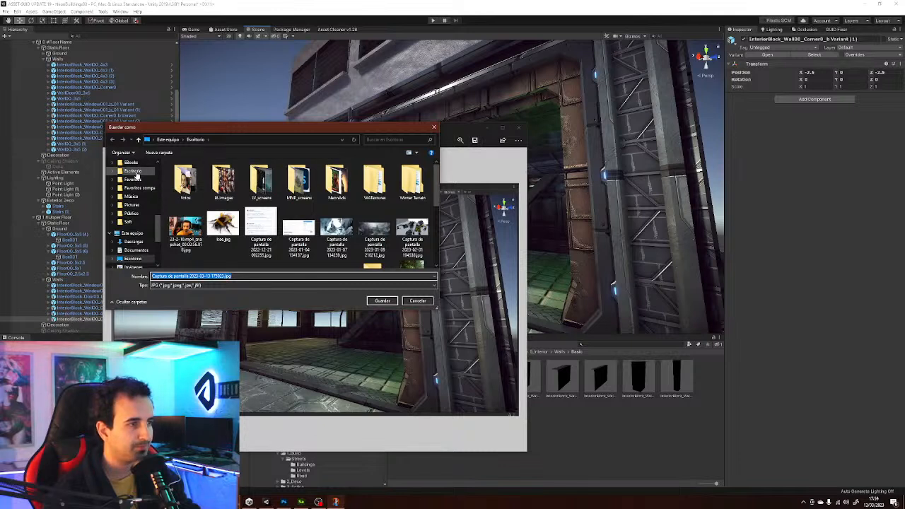
click(132, 170)
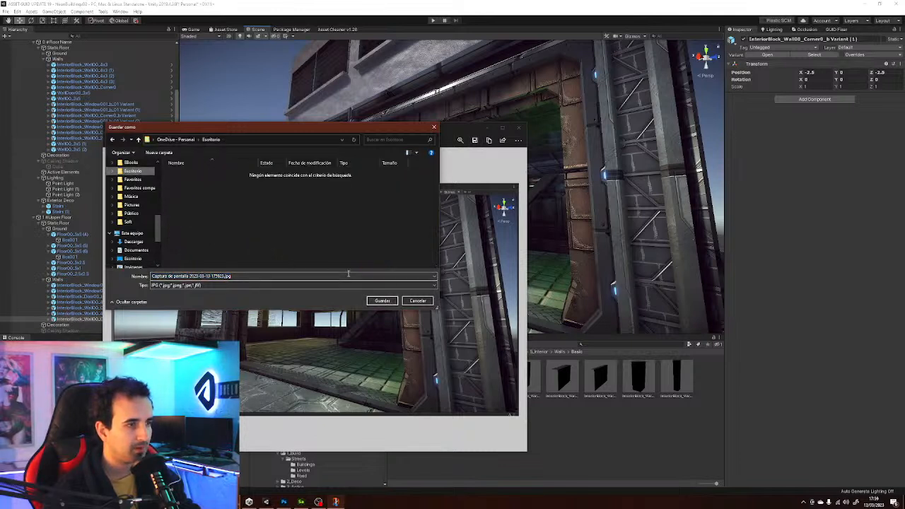
click(132, 258)
click(382, 300)
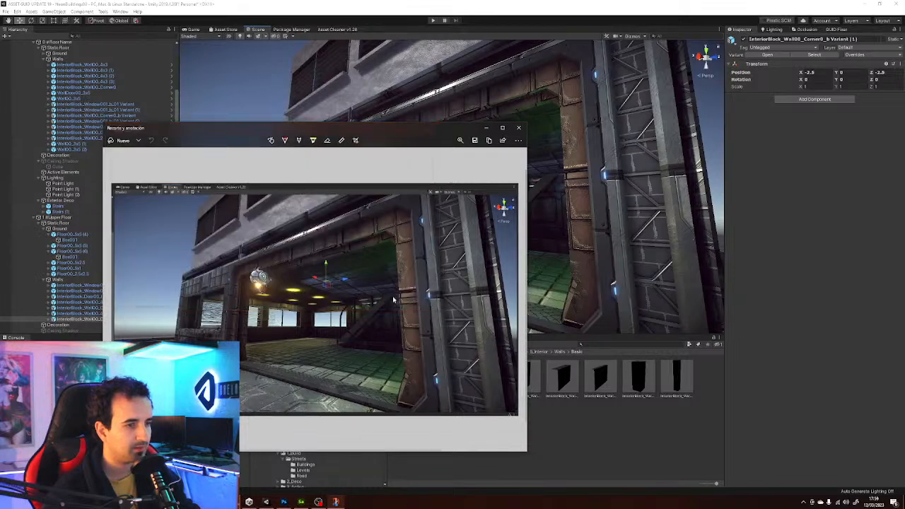
click(517, 127)
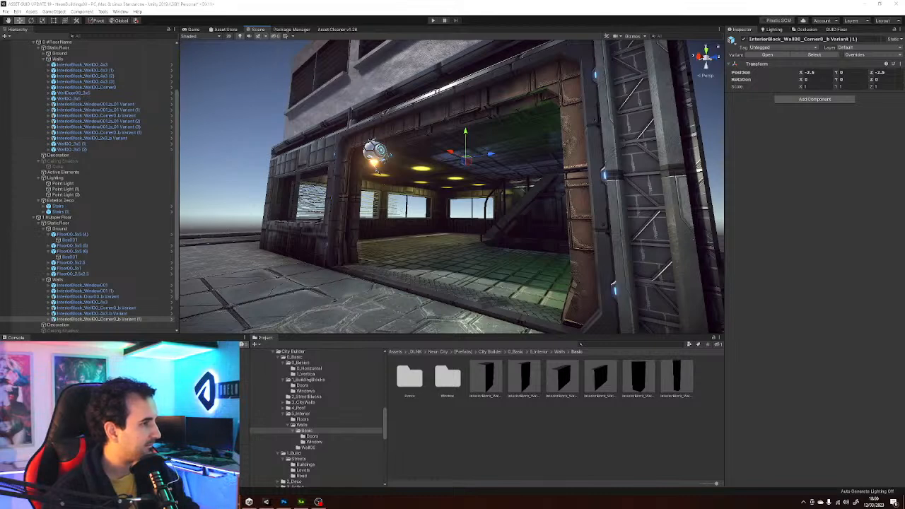
- Add an InteriorBlock_Wall00_Corner0 prefab to the upper floor's Walls group
right_drag(551, 274, 570, 205)
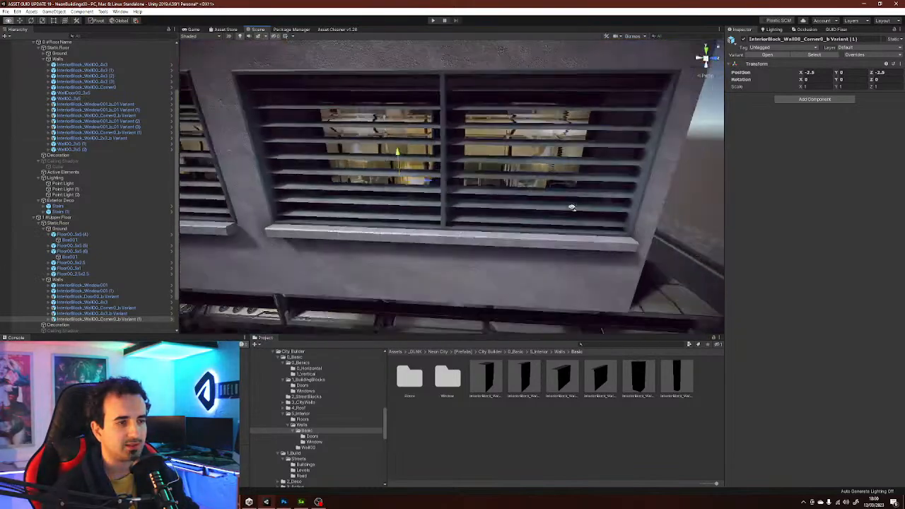
click(513, 416)
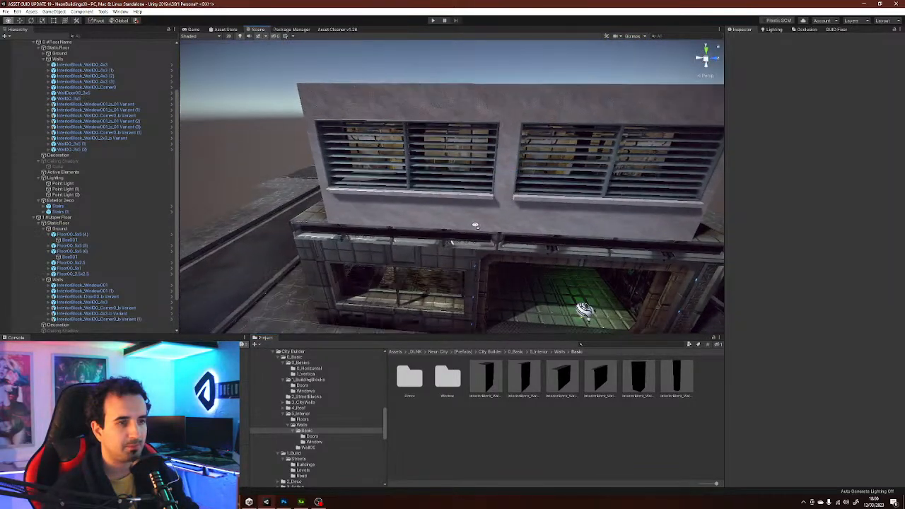
right_drag(554, 292, 545, 173)
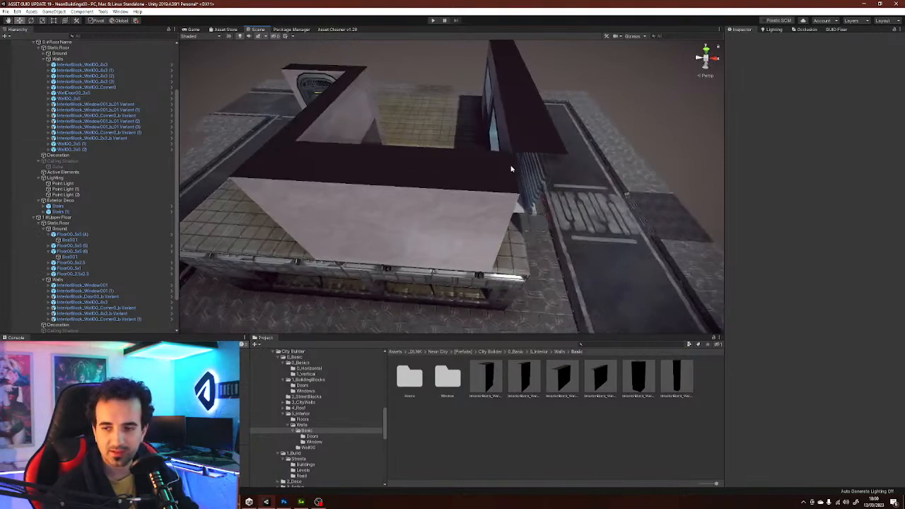
right_drag(535, 182, 568, 167)
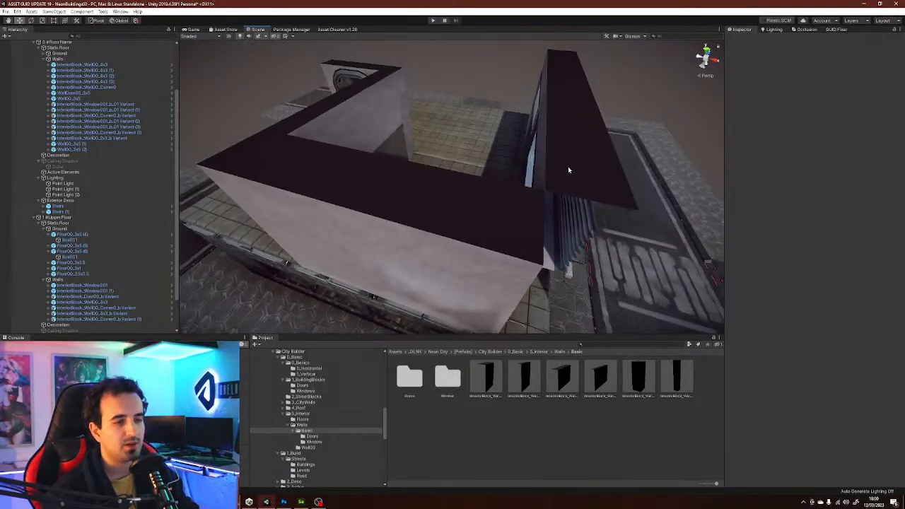
click(448, 210)
click(639, 374)
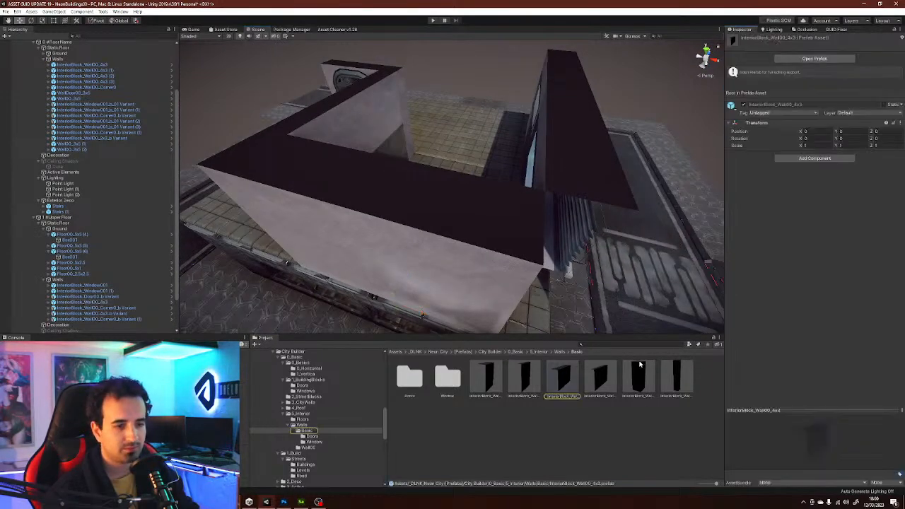
drag(645, 380, 65, 280)
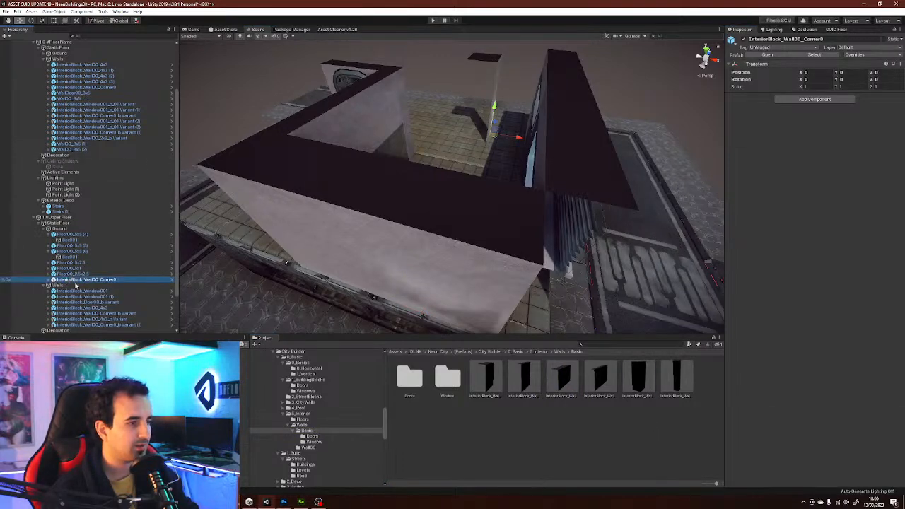
key(Delete)
drag(644, 385, 97, 281)
- Move the new corner piece to the junction between the plain end wall and the door-side wall
right_drag(461, 133, 465, 143)
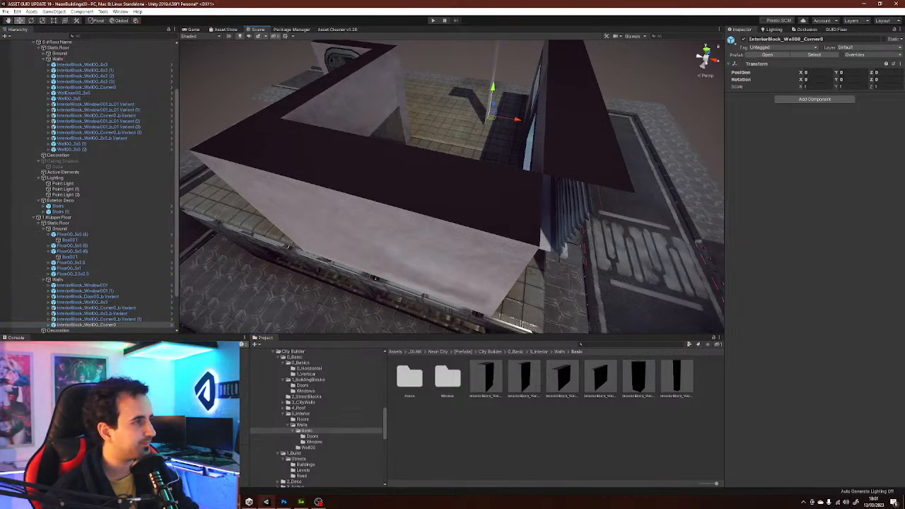
right_drag(517, 110, 553, 143)
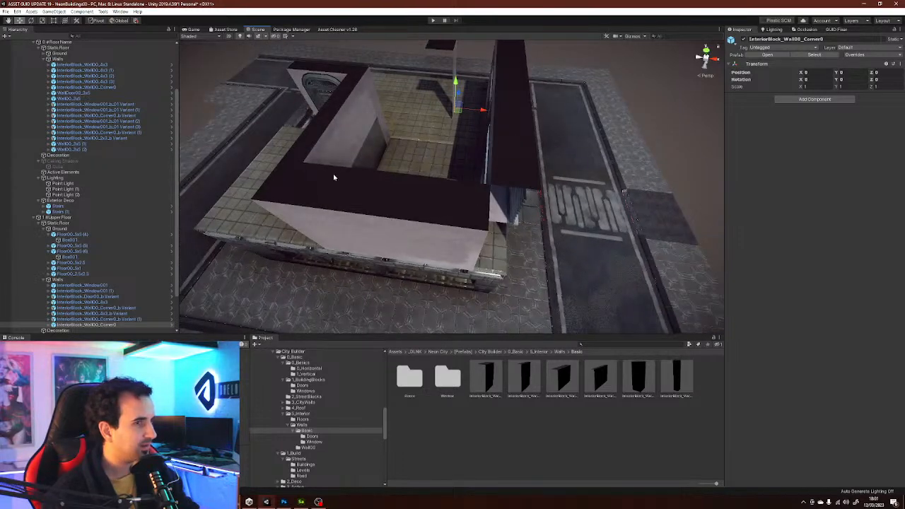
drag(464, 113, 404, 245)
key(w)
drag(504, 221, 400, 203)
click(545, 407)
- Duplicate the corner piece, place the copy at the plain wall's window-side end and rotate it to fit
alt+drag(528, 251, 422, 275)
scroll(325, 226, up, 1)
click(258, 196)
key(ctrl+d)
ctrl+drag(288, 243, 486, 261)
key(e)
ctrl+drag(538, 305, 619, 315)
key(w)
- Duplicate the InteriorBlock_Wall00_4x3 wall, rotate the copy and place it opposite the door at X -0.5, Z 2.5
click(544, 247)
alt+drag(543, 247, 392, 260)
scroll(541, 202, up, 3)
scroll(551, 184, down, 4)
alt+drag(563, 158, 479, 172)
click(688, 83)
alt+drag(663, 106, 399, 171)
key(ctrl+d)
key(e)
drag(428, 207, 576, 115)
key(w)
ctrl+drag(380, 186, 318, 191)
- Examine the wall corner by the doorway and stairs, and preview the InteriorBlock_Wall00_Corner0_b Variant prefab
alt+drag(580, 161, 492, 176)
alt+drag(565, 174, 488, 179)
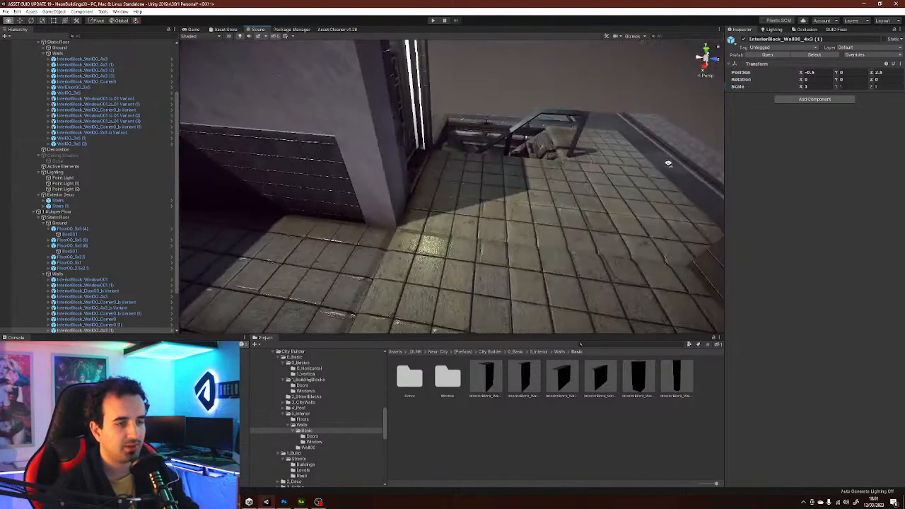
click(677, 378)
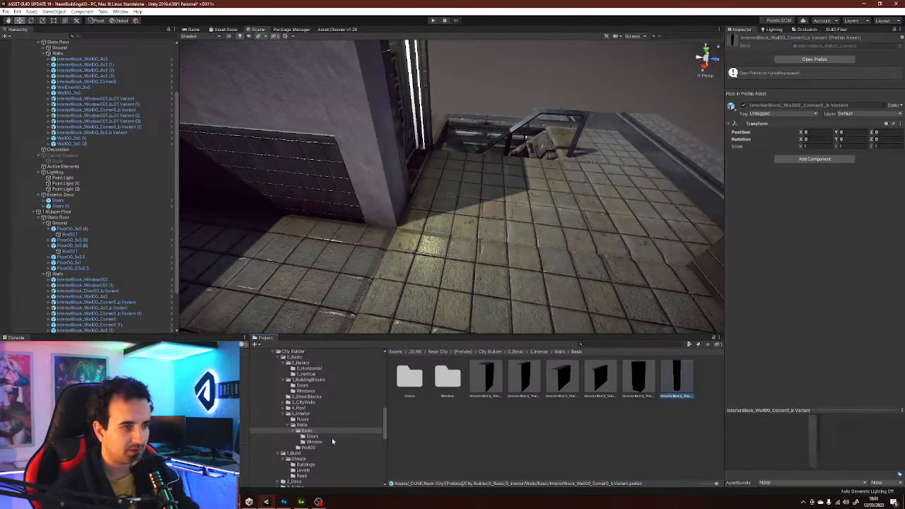
drag(799, 438, 757, 438)
alt+drag(534, 224, 353, 183)
alt+drag(561, 219, 462, 269)
scroll(456, 272, down, 5)
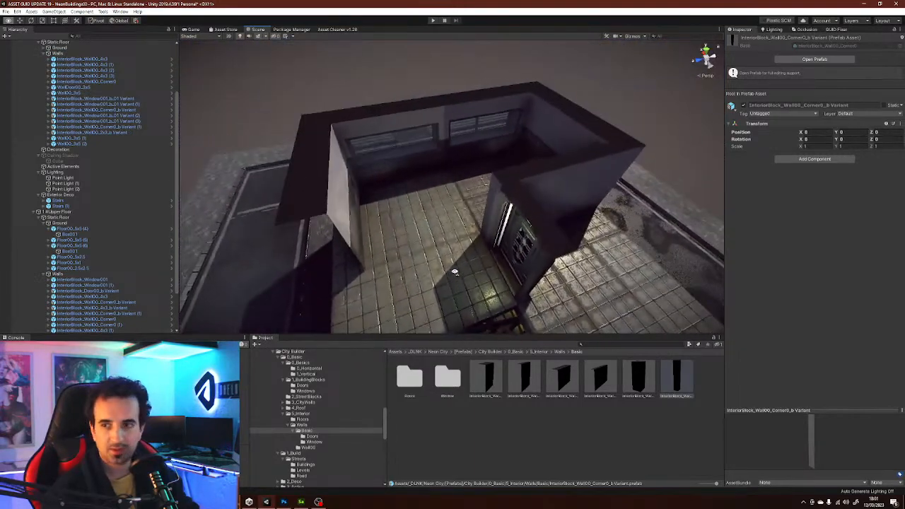
right_drag(473, 228, 421, 247)
click(404, 123)
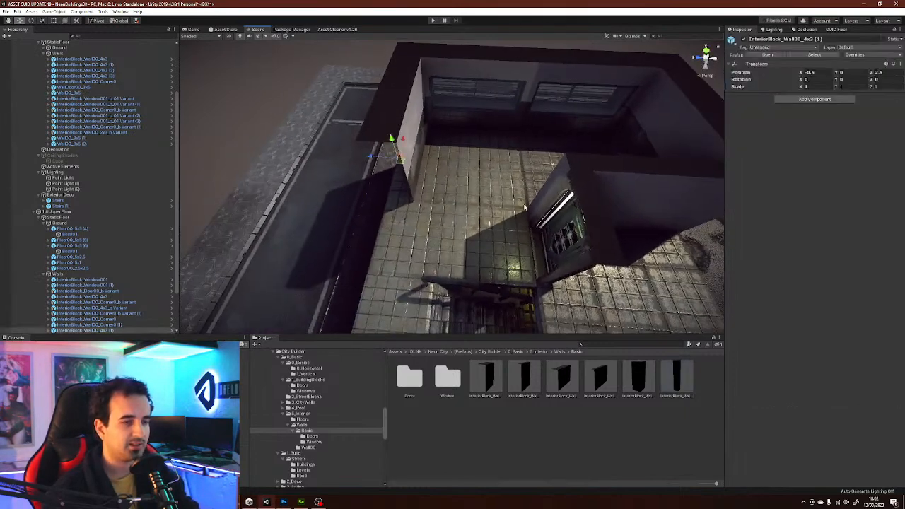
click(572, 170)
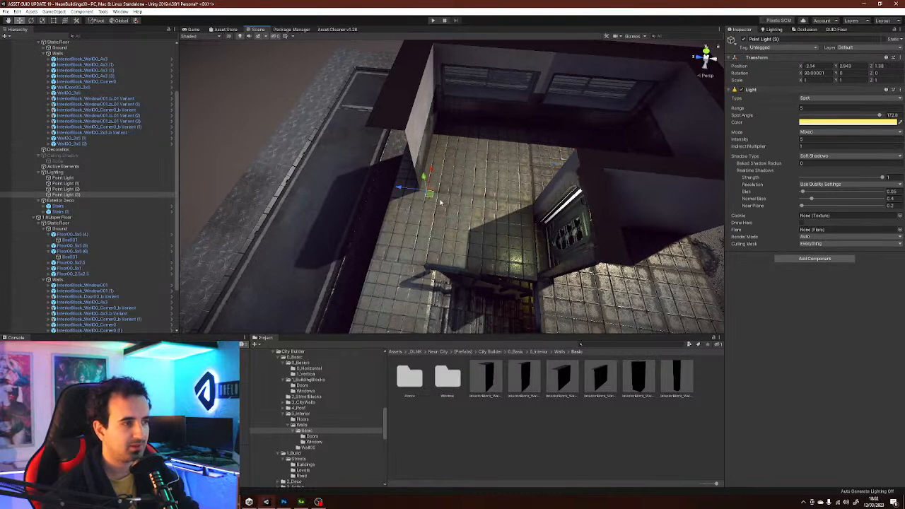
key(Delete)
- Duplicate the Corner0_b Variant piece beside the doorway and move the copy to the free end of the opposite wall
click(578, 159)
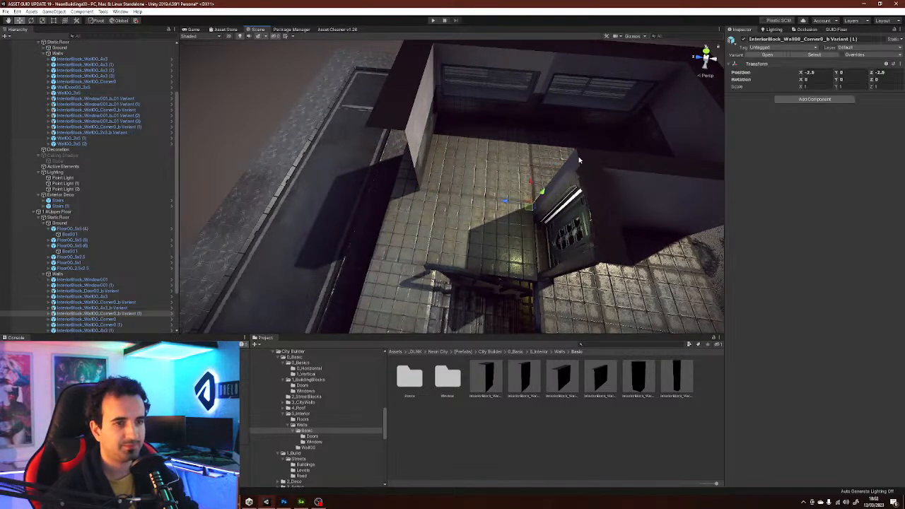
key(ctrl+d)
drag(524, 228, 323, 217)
key(w)
drag(531, 212, 412, 212)
- Duplicate the InteriorBlock_Wall00_4x3_b Variant wall and place the copy opposite the stairs at X -4.5, Z 2.5
scroll(573, 165, down, 3)
mouse_move(573, 166)
alt+mouse_down()
mouse_move(598, 141)
mouse_move(580, 165)
alt+mouse_up()
click(598, 141)
click(581, 165)
key(ctrl+d)
drag(562, 196, 319, 266)
key(e)
key(w)
key(e)
alt+drag(525, 196, 442, 161)
mouse_move(443, 163)
right_down()
mouse_move(462, 156)
mouse_move(442, 164)
right_up()
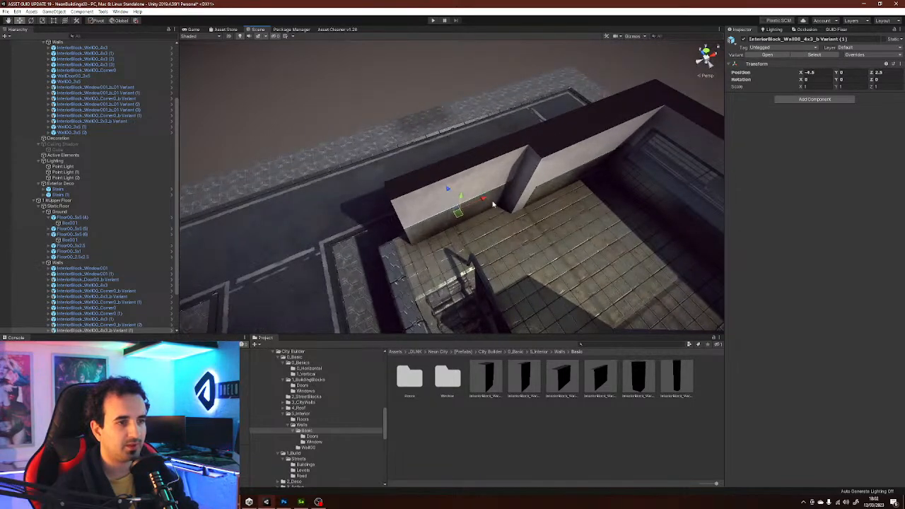
mouse_move(499, 189)
alt+mouse_down()
mouse_move(473, 191)
mouse_move(511, 194)
alt+mouse_up()
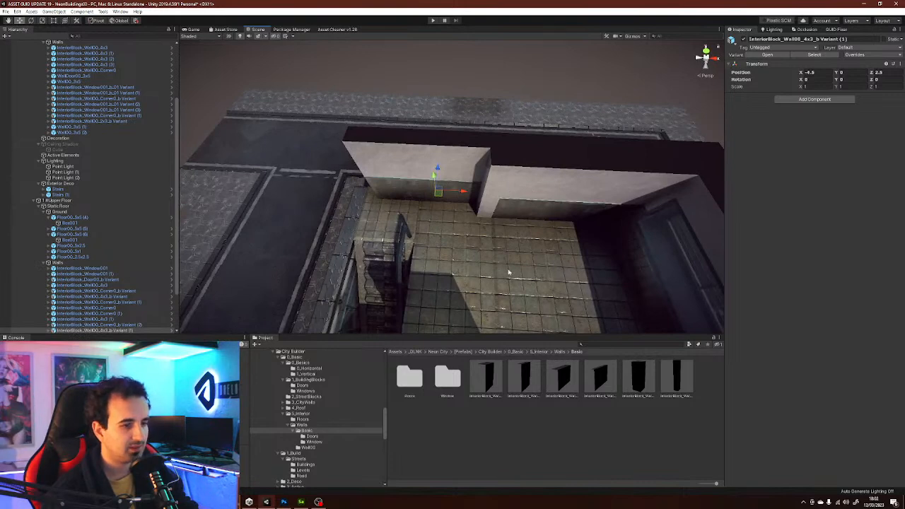
- Examine the InteriorBlock_Wall00_Corner0 prefab and the plain pillar between the tiled wall sections, dismissing the chat notification
click(627, 375)
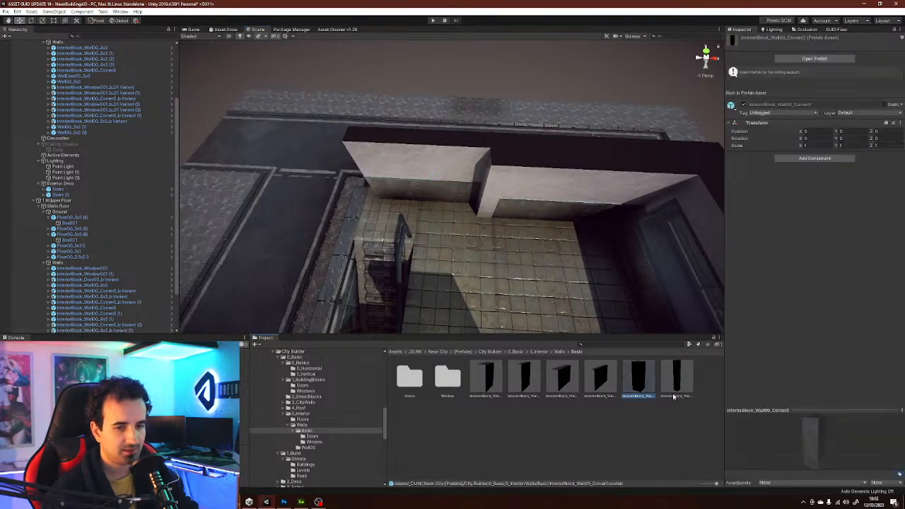
alt+drag(558, 273, 491, 201)
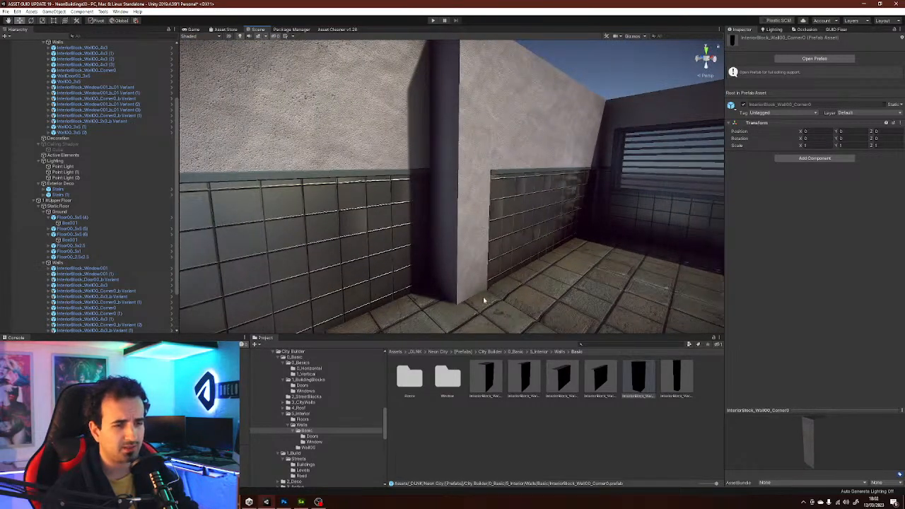
alt+drag(487, 259, 499, 234)
alt+drag(536, 203, 556, 187)
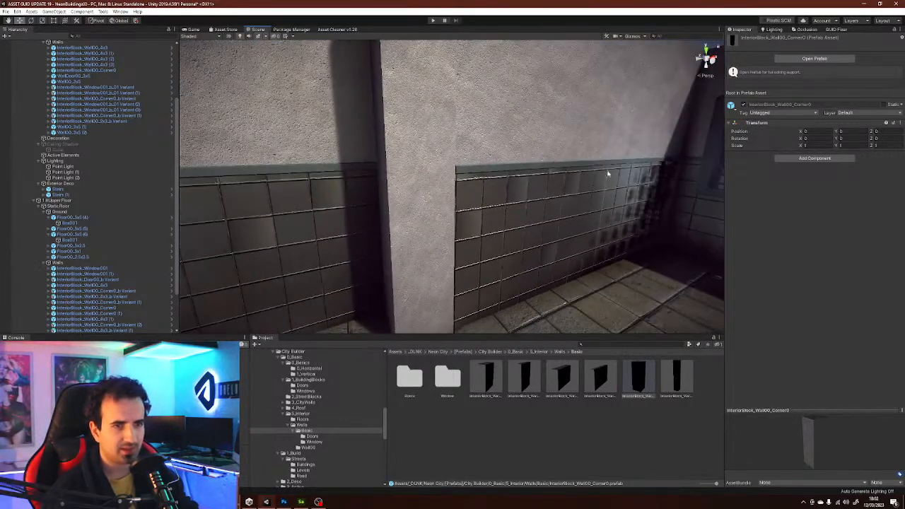
mouse_move(426, 199)
right_down()
mouse_move(434, 194)
mouse_move(424, 197)
right_up()
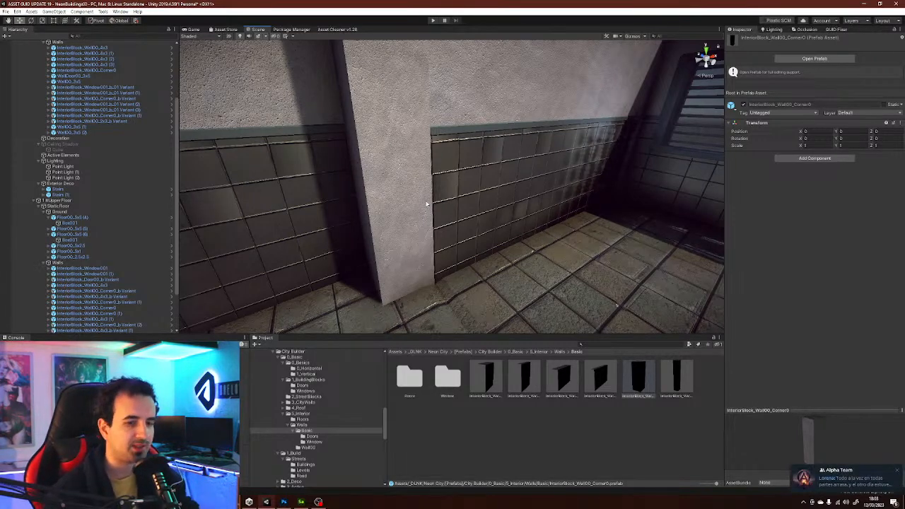
right_drag(421, 224, 425, 242)
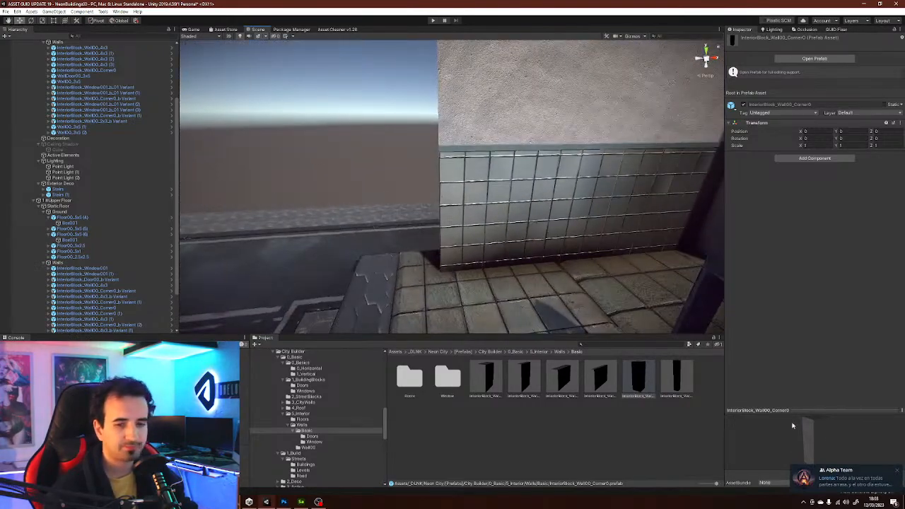
click(897, 474)
- Move the 4x3_b Variant wall opposite the stairs along its length to X -4.75
right_drag(595, 280, 420, 167)
click(438, 148)
right_drag(522, 197, 508, 220)
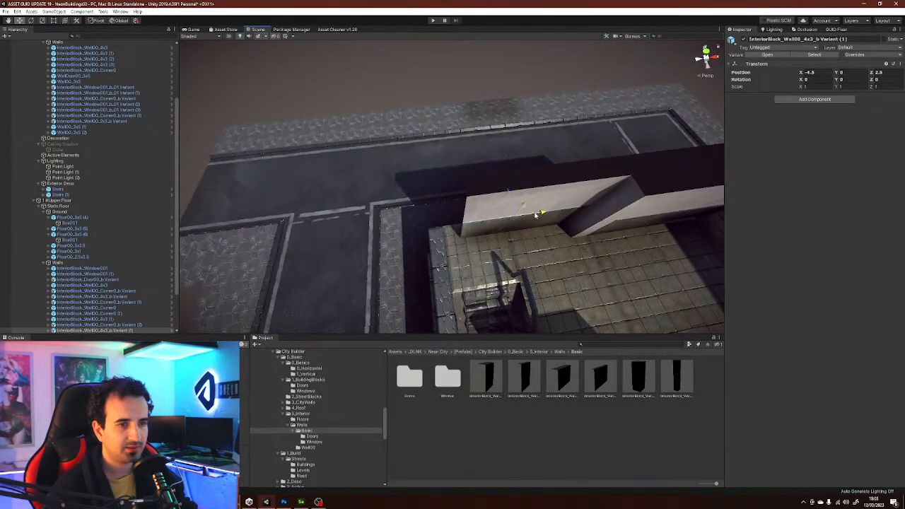
drag(535, 214, 531, 215)
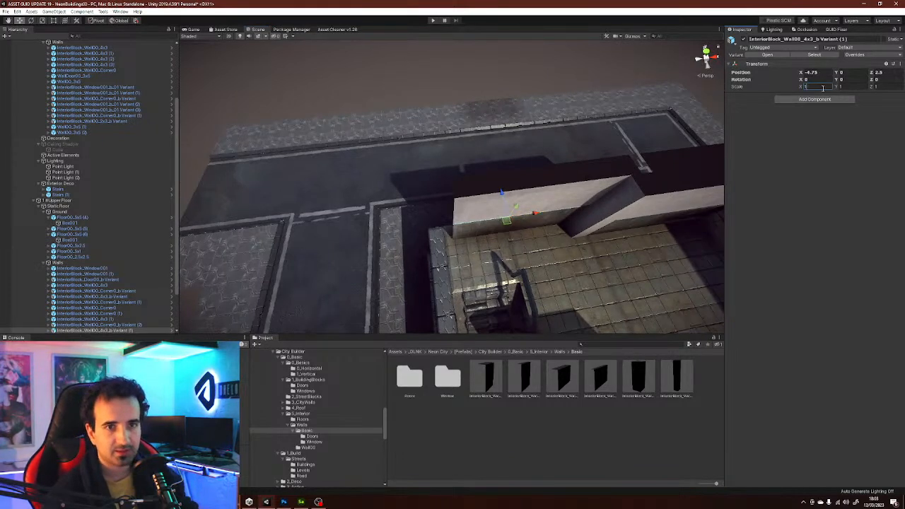
- Set the X scale of the wall opposite the stairs to 1.1
text(1.1)
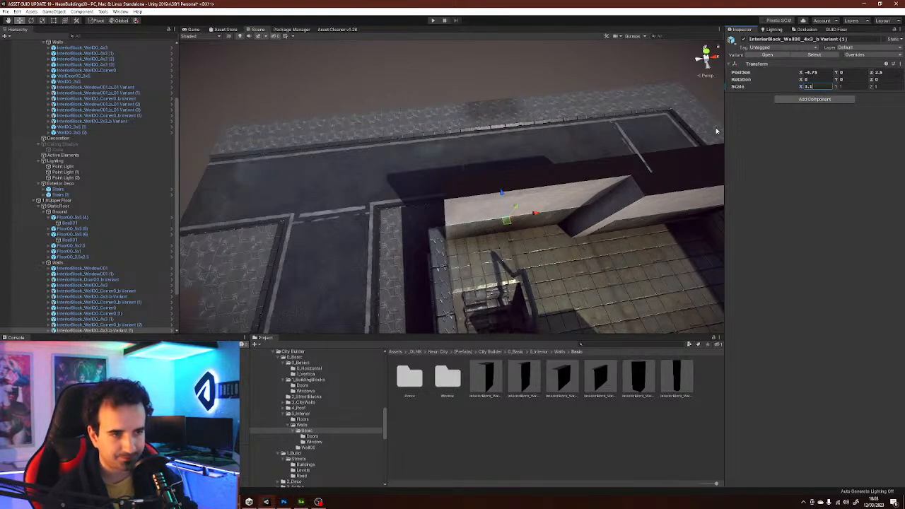
key(BackSpace)
text(2)
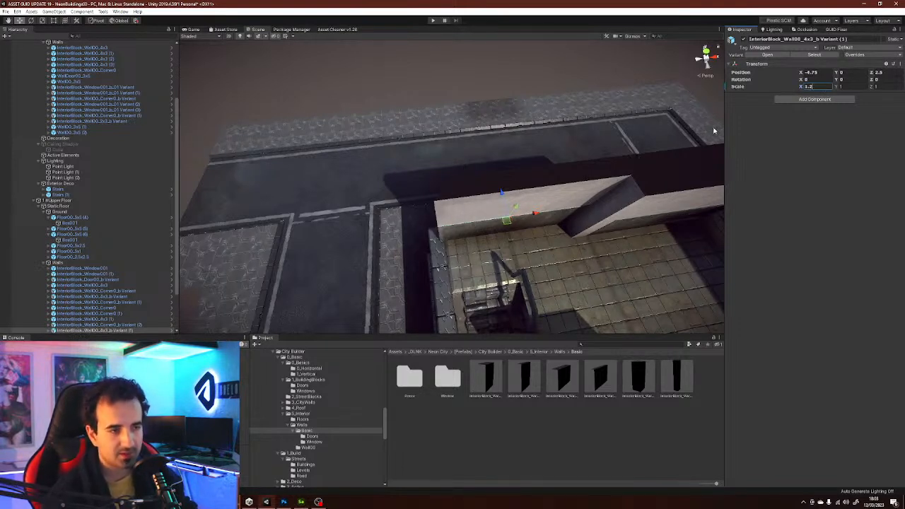
key(BackSpace)
text(1)
right_drag(516, 177, 504, 210)
mouse_move(492, 224)
ctrl+mouse_down()
mouse_move(483, 225)
mouse_move(494, 225)
ctrl+mouse_up()
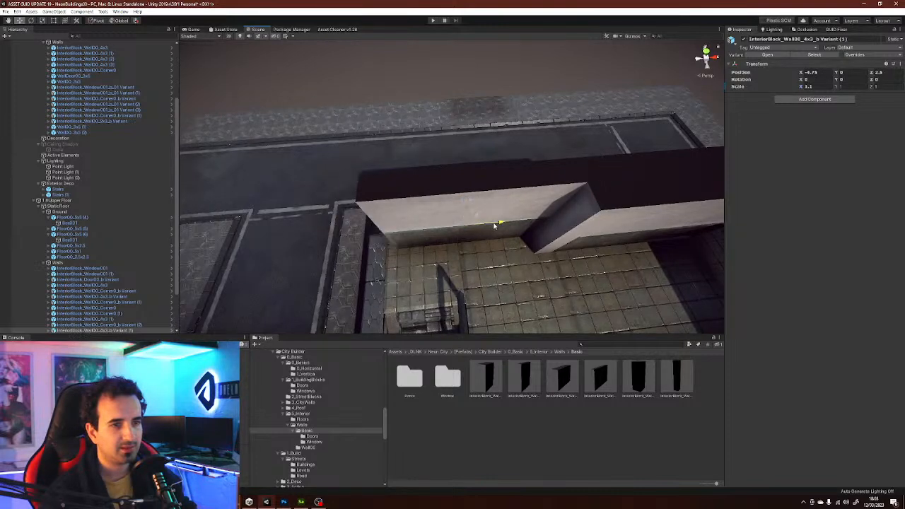
- Return the 4x3_b Variant (1) wall opposite the stairs to X -4.5 and reset its X scale to 1
right_drag(495, 225, 752, 133)
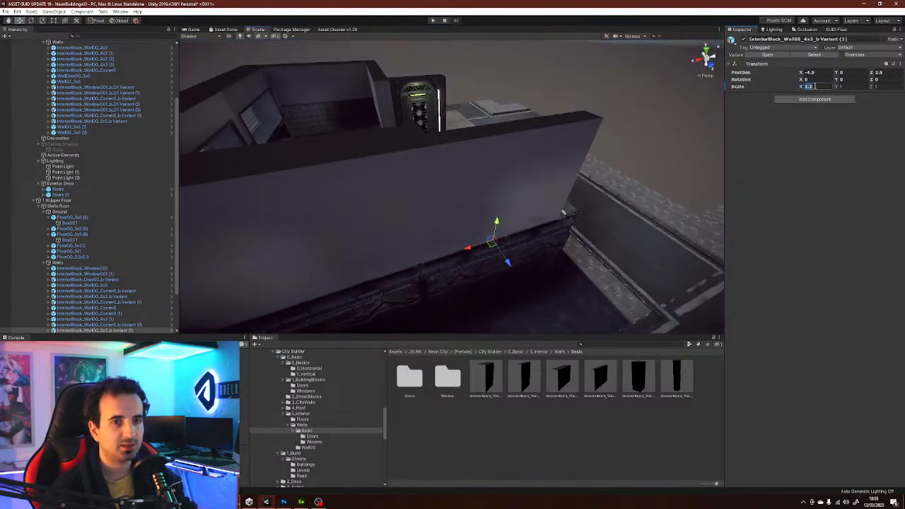
right_drag(579, 185, 338, 150)
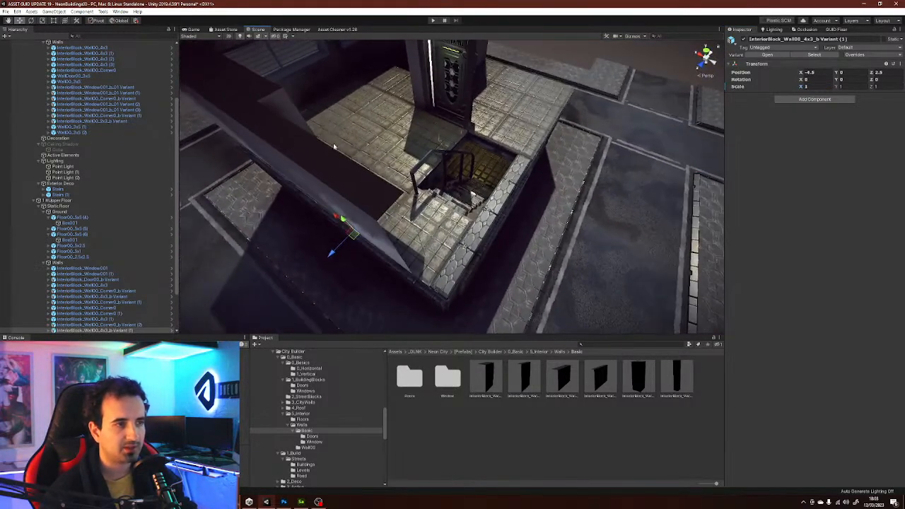
- Duplicate the InteriorBlock_Wall00_Corner0_b Variant (2) pillar and move the copy toward the outer floor corner near the stairs
click(300, 122)
right_drag(301, 122, 385, 135)
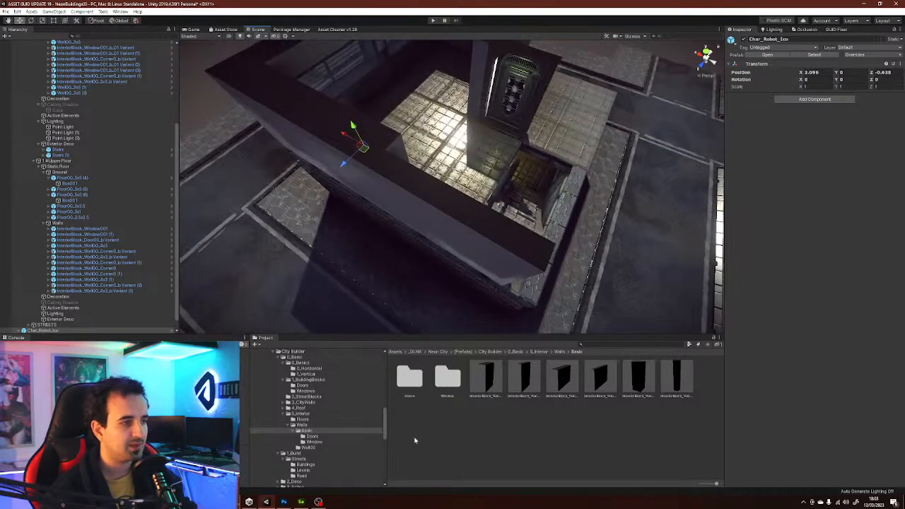
click(106, 291)
click(140, 284)
right_drag(387, 185, 416, 195)
key(ctrl+d)
drag(419, 205, 547, 298)
- Rotate the copied corner pillar to Y 269.999 and align it with the floor's outer corner at X -7.5, Z 2.5
right_drag(551, 297, 485, 282)
key(e)
drag(456, 298, 352, 305)
right_drag(431, 233, 461, 248)
key(w)
drag(463, 252, 451, 260)
right_drag(451, 261, 433, 213)
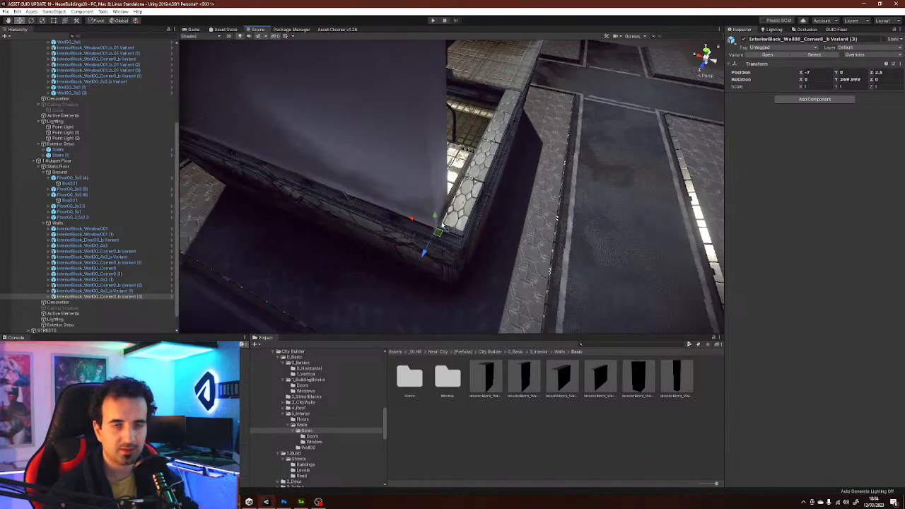
drag(420, 224, 437, 230)
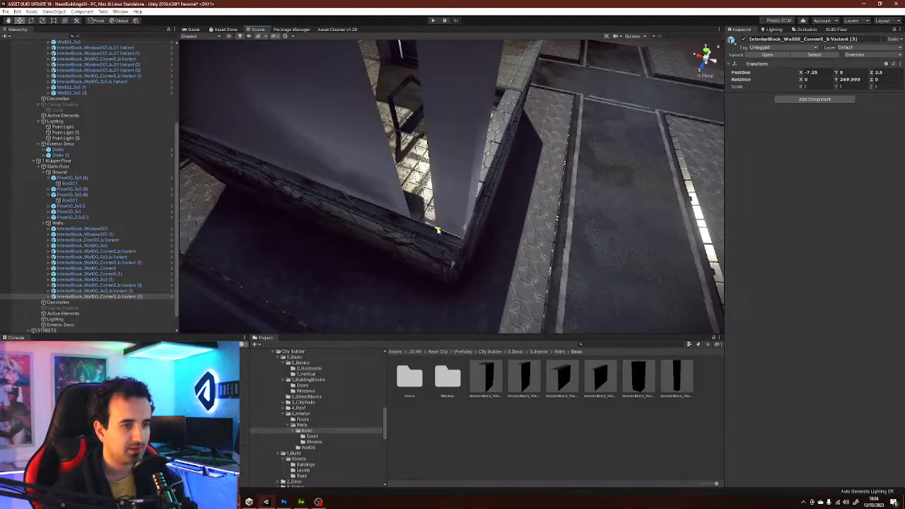
right_drag(506, 228, 525, 293)
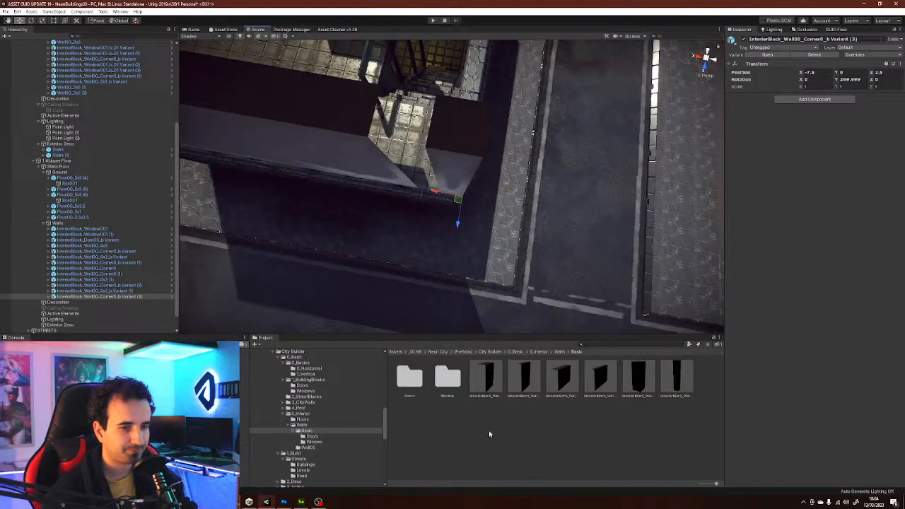
- Move the 4x3_b Variant (1) wall to X -4.75 and set its X scale to 1.15 to close the gaps between the pillars
click(524, 381)
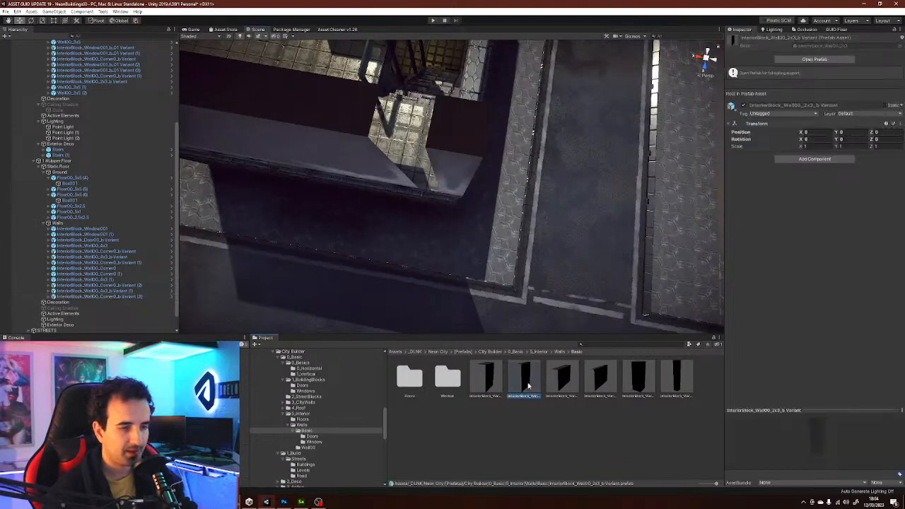
drag(424, 202, 473, 195)
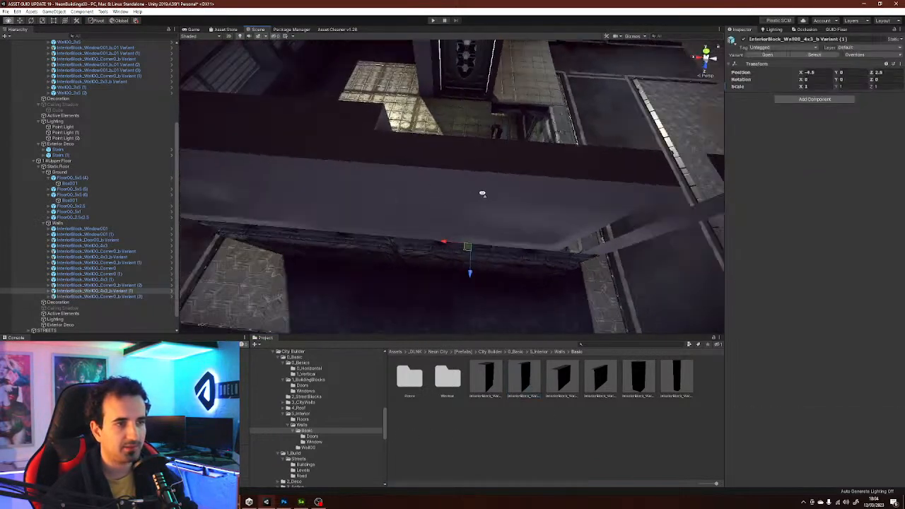
drag(402, 250, 414, 250)
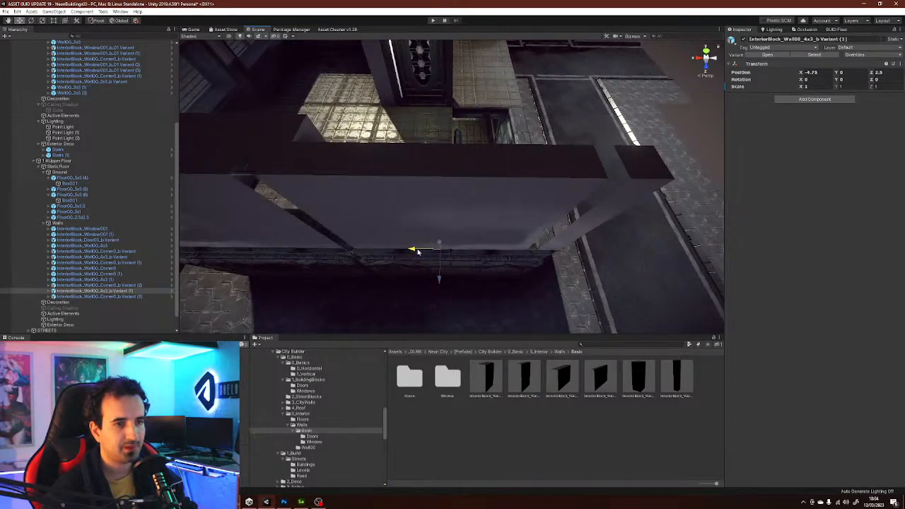
click(815, 88)
text(1.1)
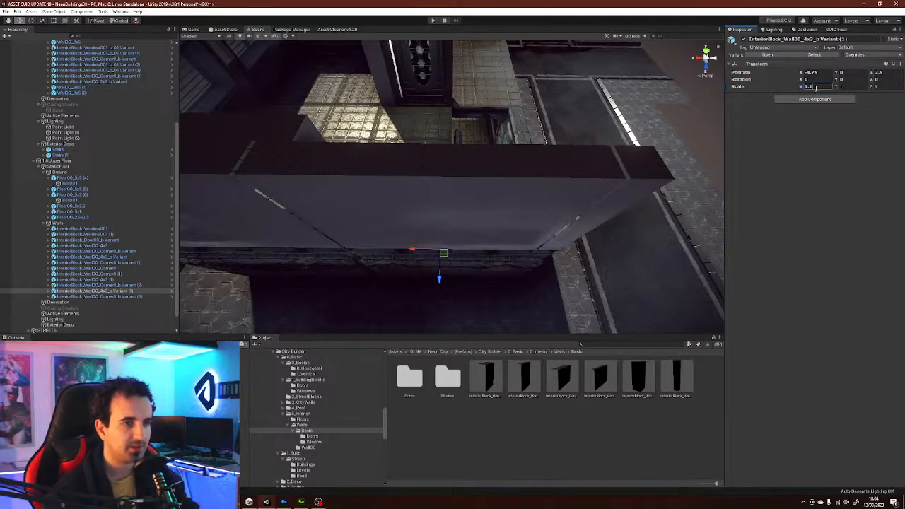
text(5)
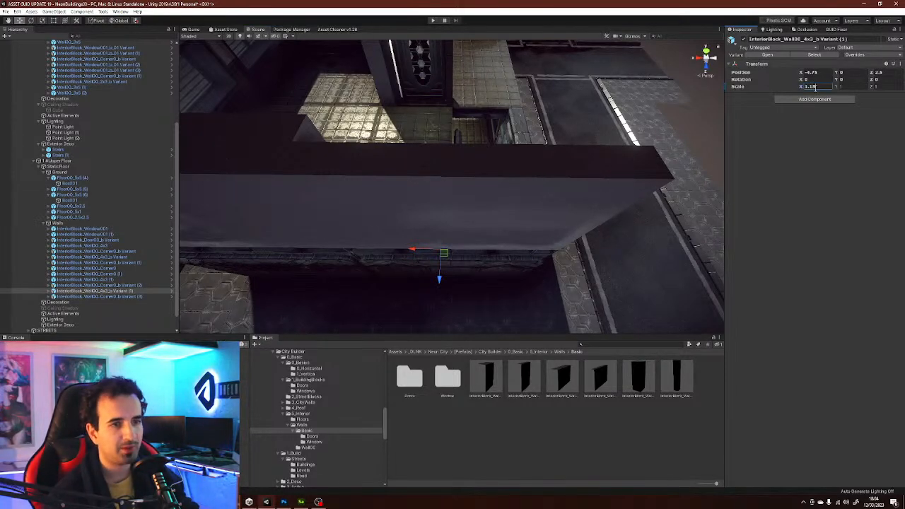
right_drag(592, 174, 537, 240)
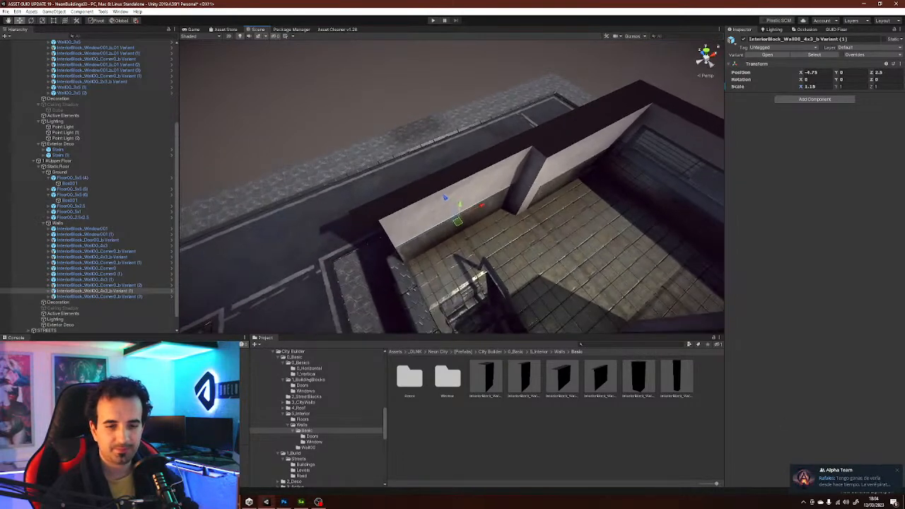
click(898, 472)
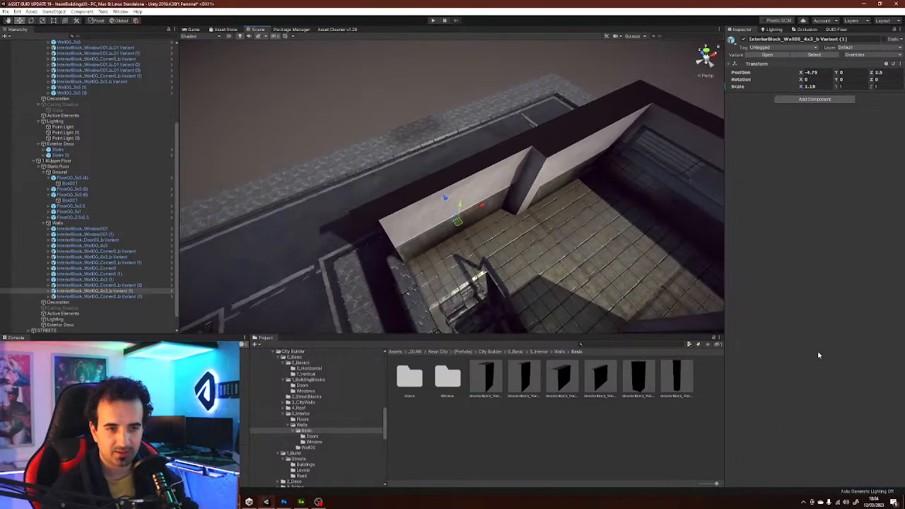
click(632, 462)
- Duplicate the 4x3_b Variant (1) wall, reset the copy's X scale to 1, rotate it to Y -90 and place it at X -7.5, Z 0
right_drag(491, 228, 600, 210)
click(426, 151)
right_drag(432, 159, 447, 174)
key(ctrl+d)
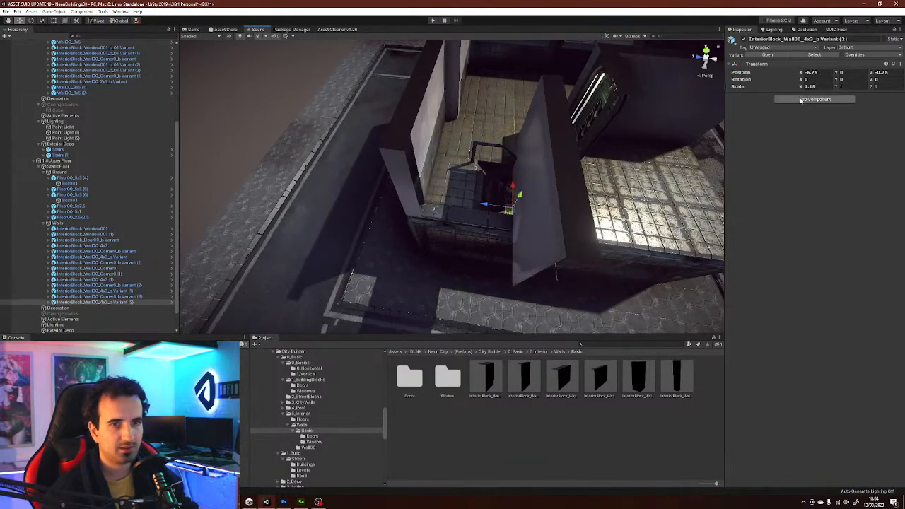
key(e)
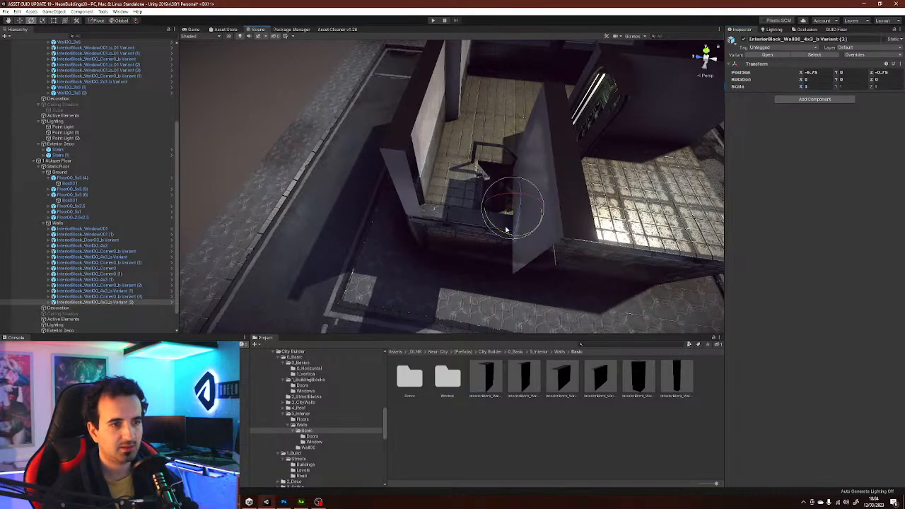
drag(504, 233, 315, 180)
key(w)
right_drag(315, 180, 563, 221)
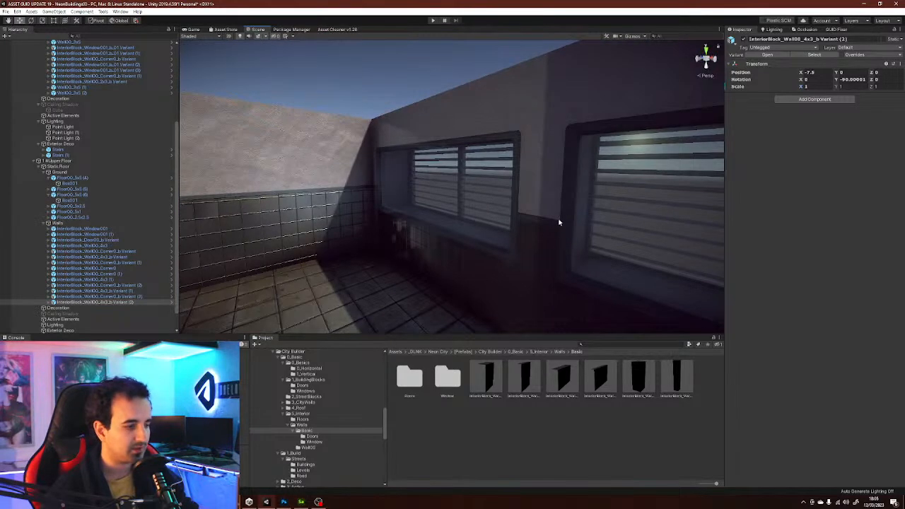
- Set the X scale of the rotated wall beside the stairs to 1.15 and slide it against the corner pillar at Z -0.25
alt+drag(559, 222, 527, 221)
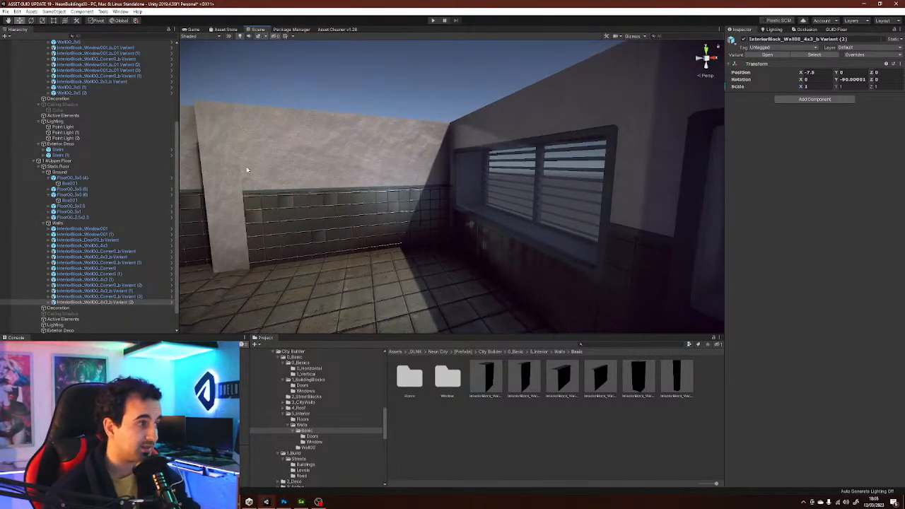
right_drag(576, 194, 540, 214)
right_drag(576, 240, 511, 203)
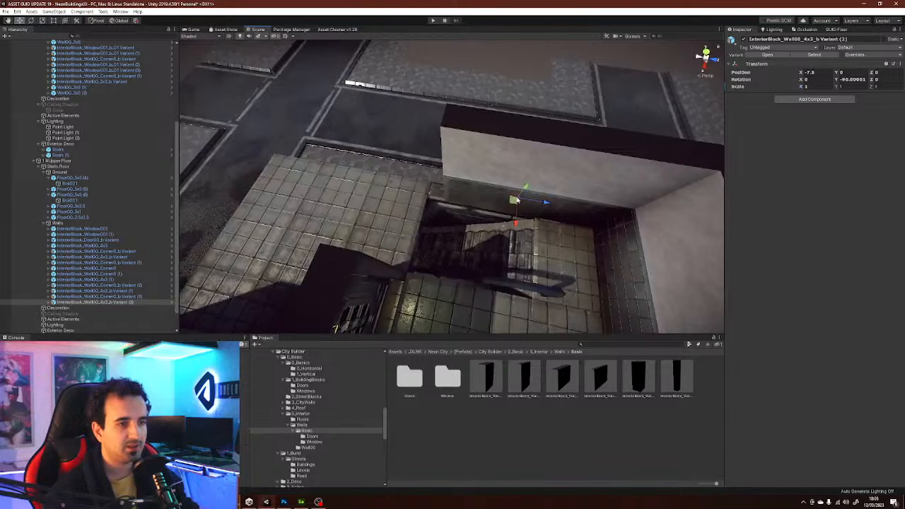
drag(545, 204, 527, 201)
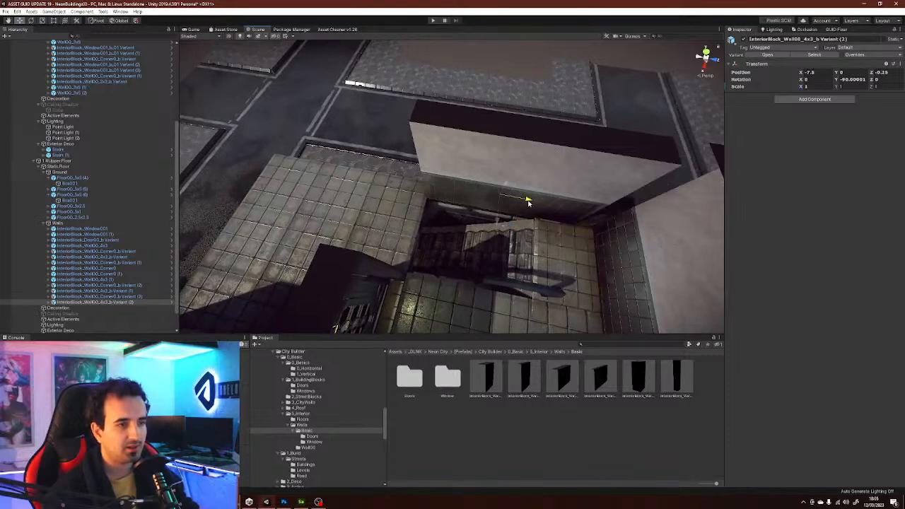
right_drag(556, 189, 616, 199)
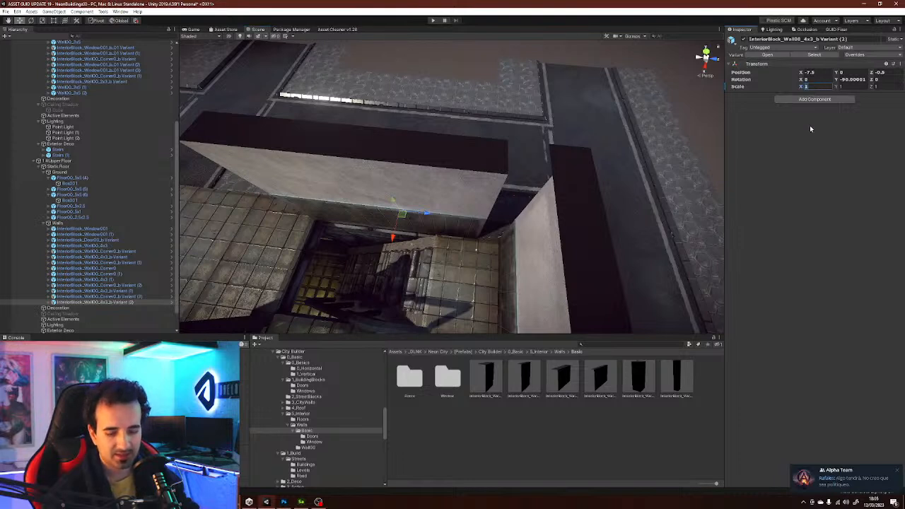
text(1.1)
key(BackSpace)
text(2)
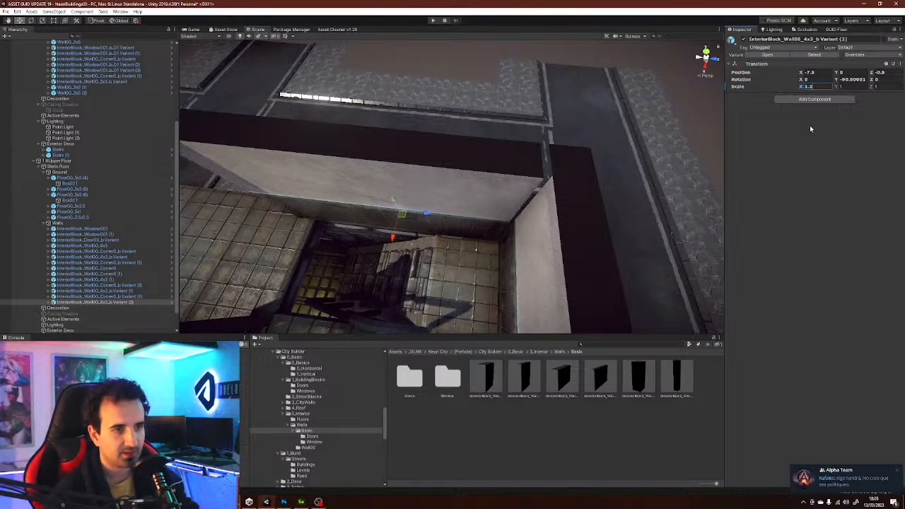
key(BackSpace)
text(15)
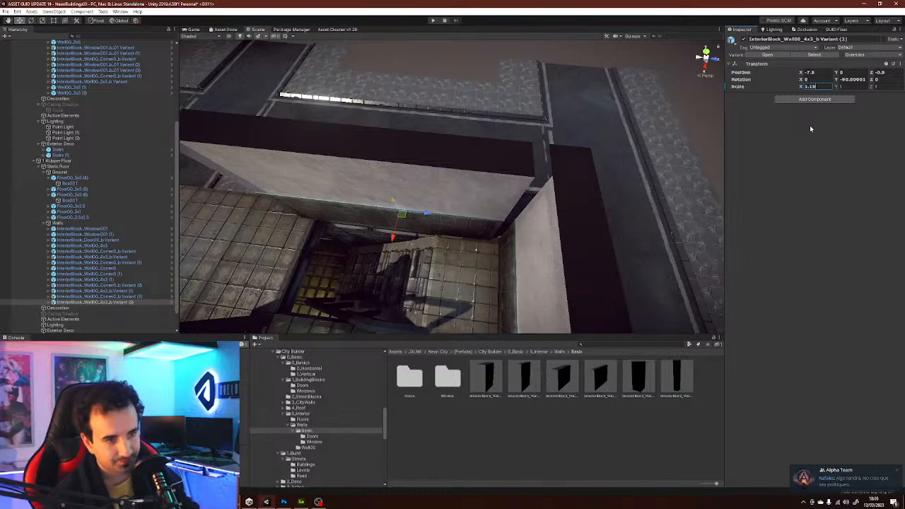
right_click(357, 189)
drag(426, 212, 434, 216)
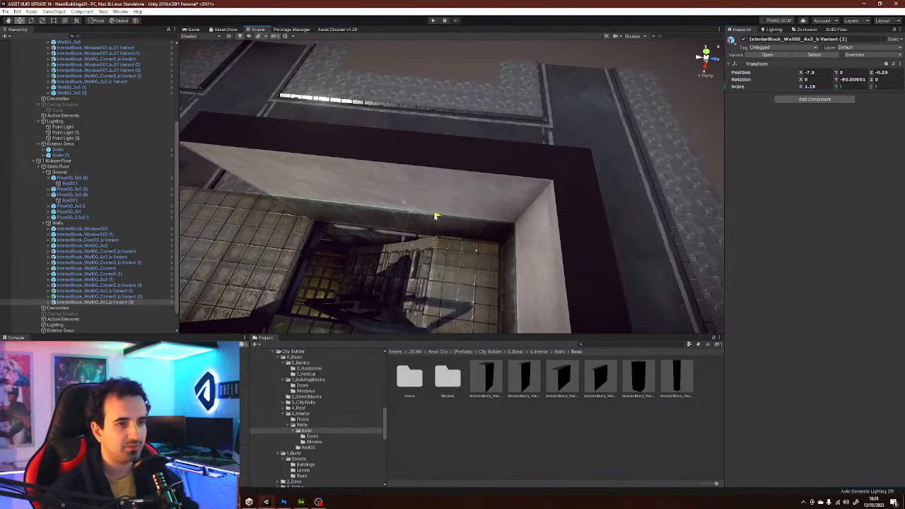
- Duplicate the outer Corner0_b Variant (3) pillar, rotate the copy to Y 180 and place it at the wall's other end at X -7.5, Z -3
right_drag(436, 216, 538, 114)
right_drag(504, 64, 626, 140)
click(540, 138)
key(ctrl+d)
ctrl+drag(340, 170, 466, 205)
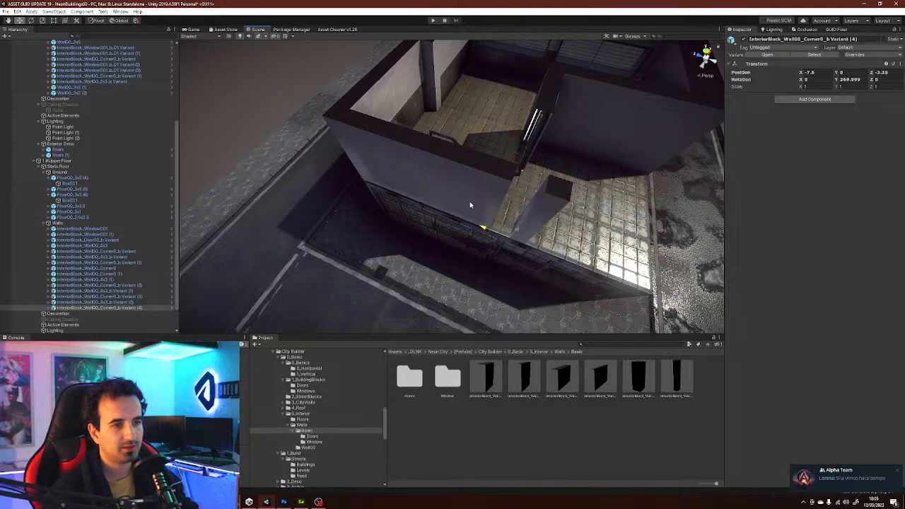
key(e)
ctrl+drag(490, 258, 637, 225)
key(w)
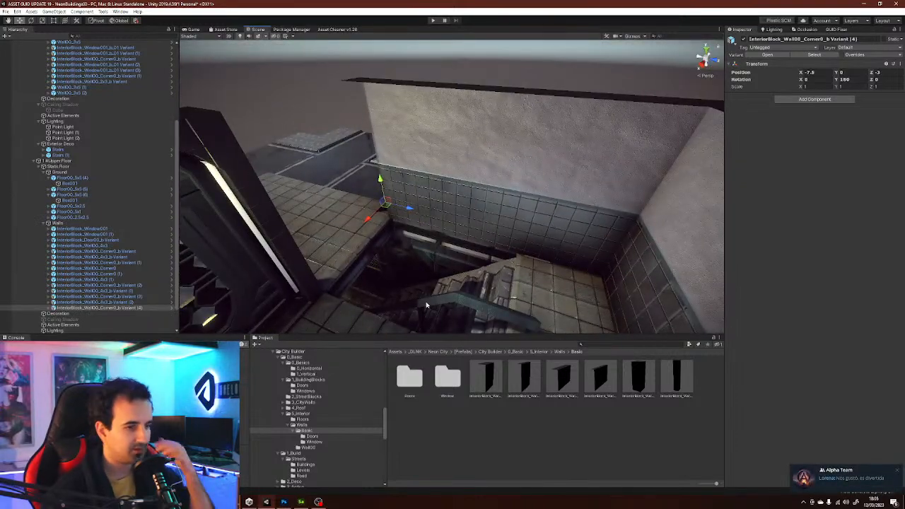
- Examine the Window00, Window00_b Variant and Window00_b_01 Variant prefabs in the basic walls' Window folder
double_click(447, 378)
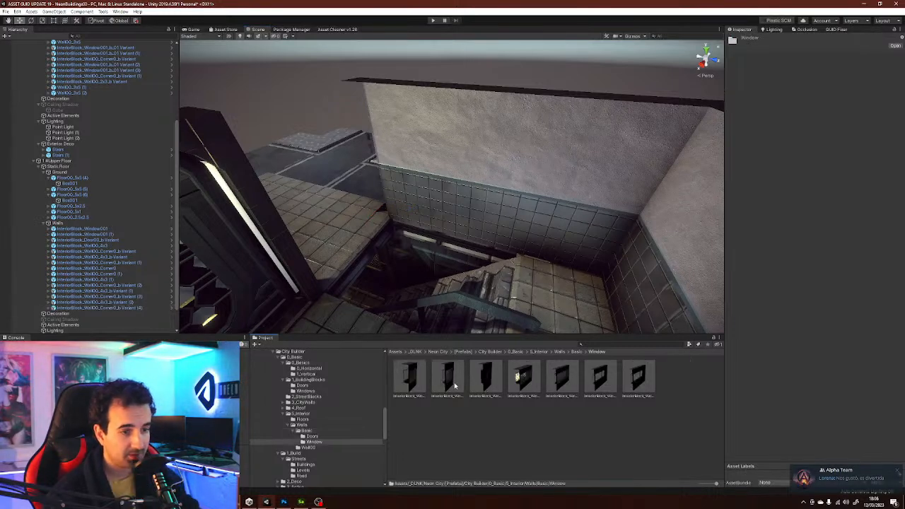
click(444, 382)
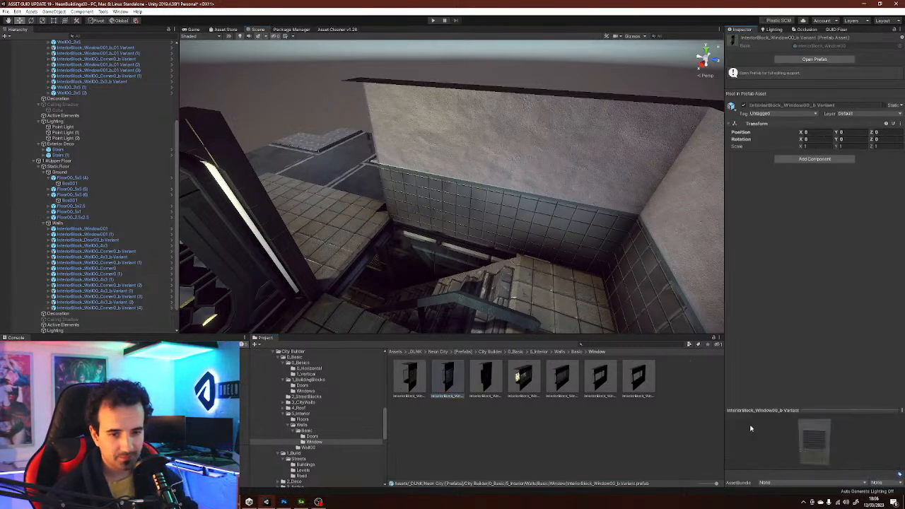
click(488, 379)
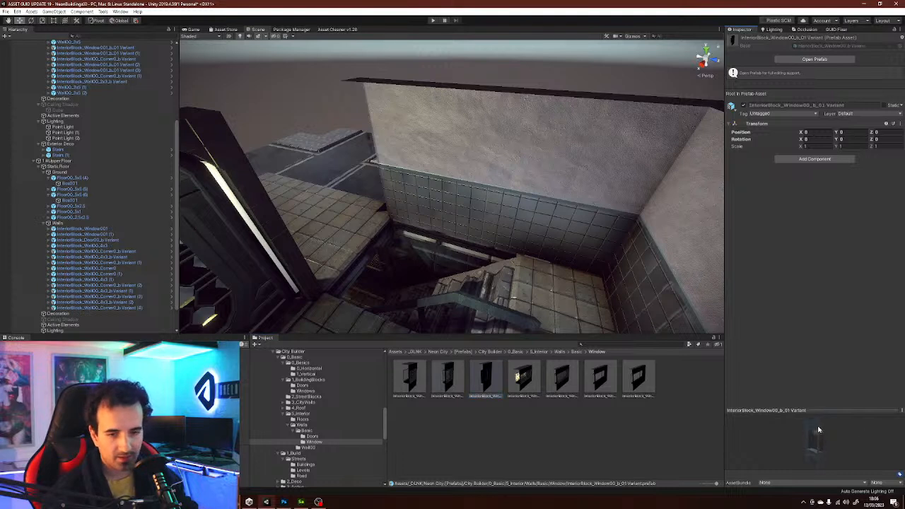
click(415, 384)
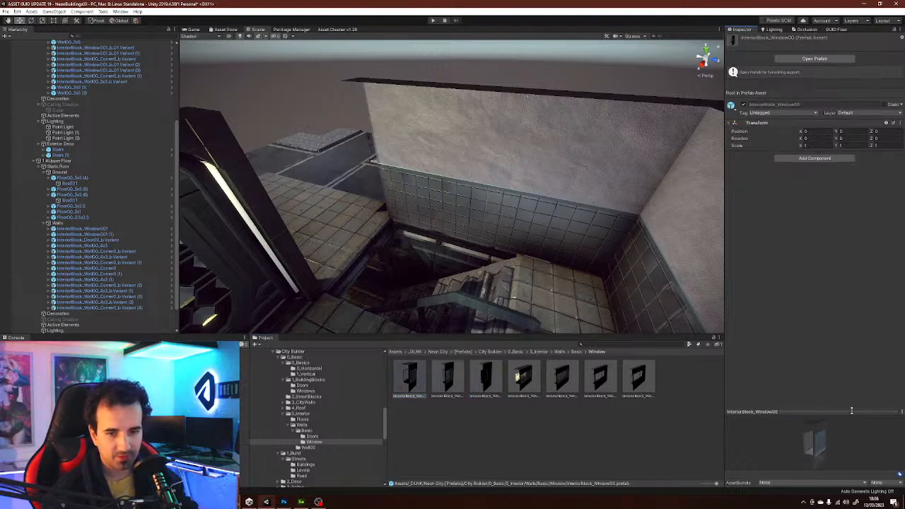
drag(807, 423, 775, 414)
click(449, 380)
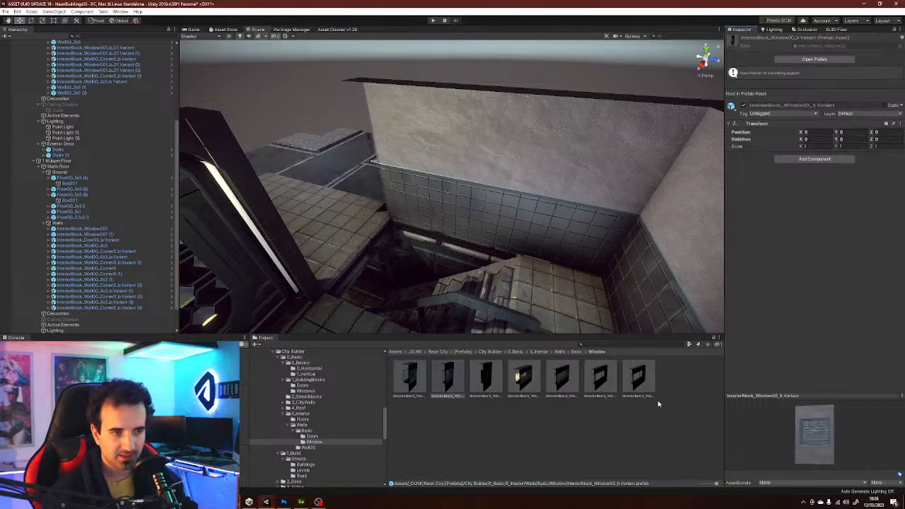
click(485, 381)
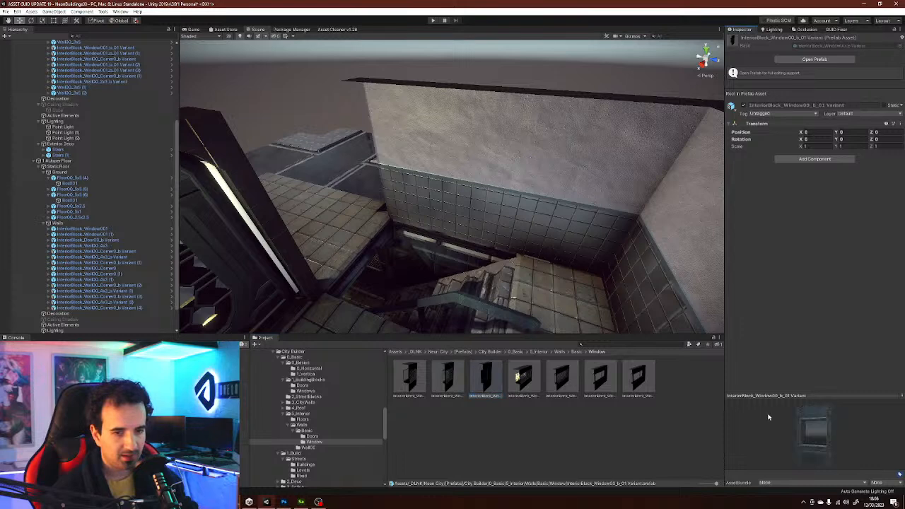
- Add the InteriorBlock_Window00_b Variant prefab to the upper floor's Walls group and move it beside the door at X -6, Z -2.5
click(438, 379)
drag(444, 380, 100, 224)
right_drag(453, 244, 278, 279)
drag(275, 290, 575, 246)
right_drag(576, 245, 599, 248)
key(w)
key(s)
mouse_move(444, 259)
mouse_down()
mouse_move(432, 259)
mouse_move(442, 258)
mouse_up()
- Rotate the Window00_b Variant wall to Y -180 and move it to Z -3, flush between the corner pillar and the door
key(w)
right_drag(512, 242, 561, 258)
key(e)
drag(509, 234, 700, 215)
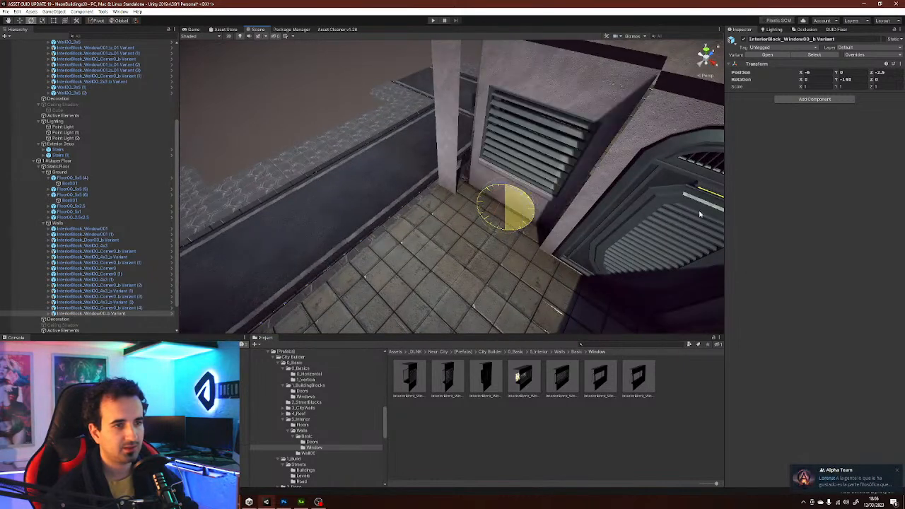
key(w)
drag(516, 191, 504, 202)
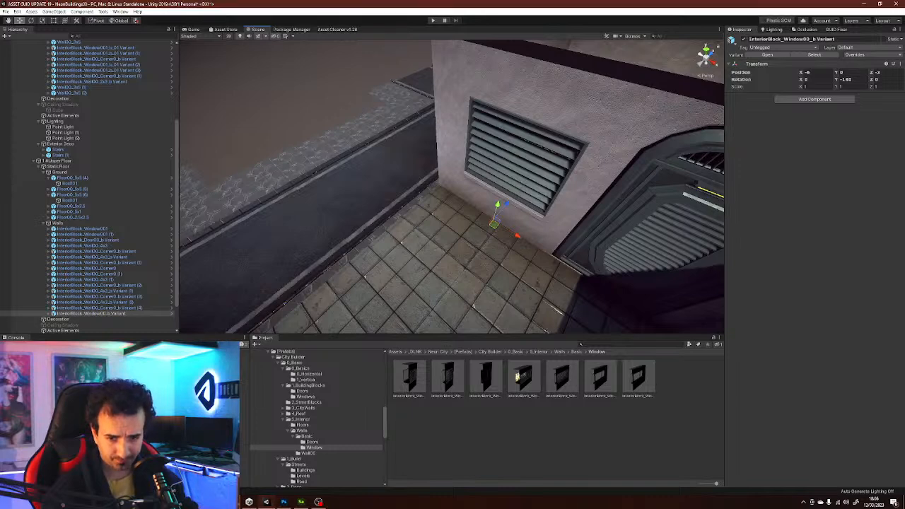
right_drag(486, 304, 530, 265)
key(s)
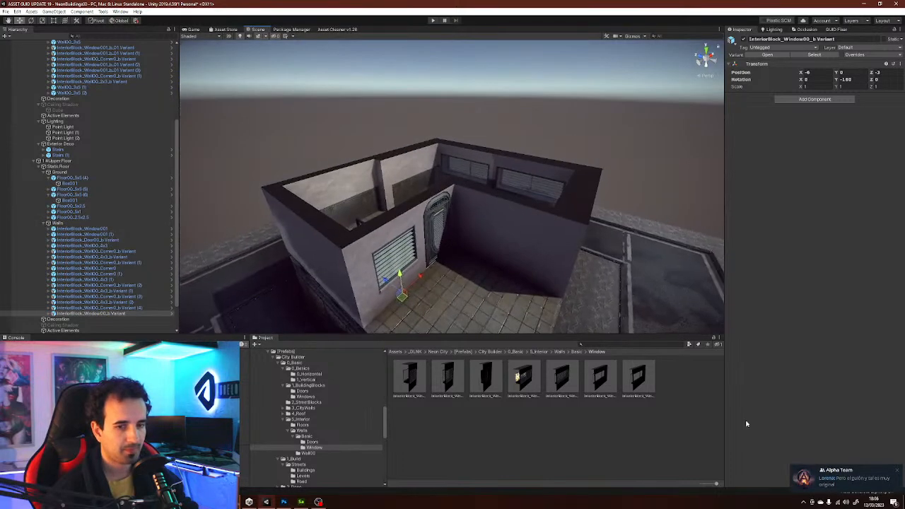
- Quit Telegram from the system tray
click(803, 502)
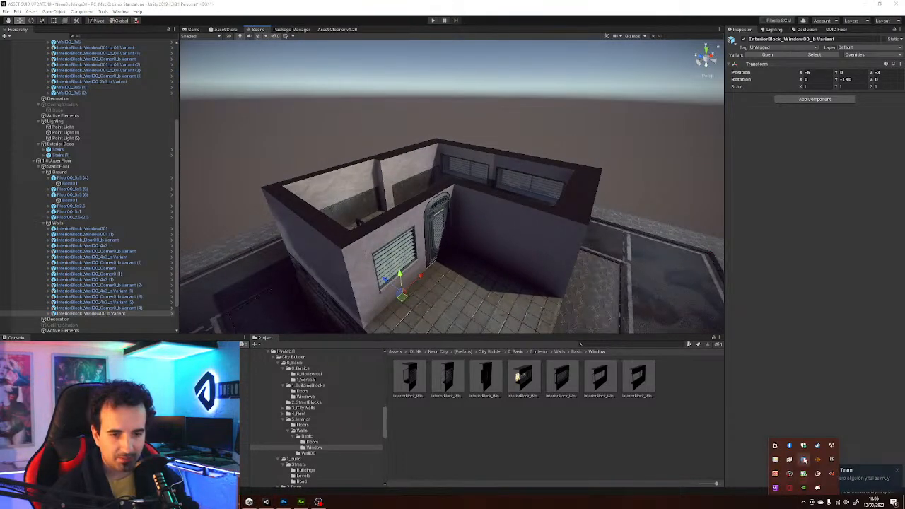
right_click(804, 460)
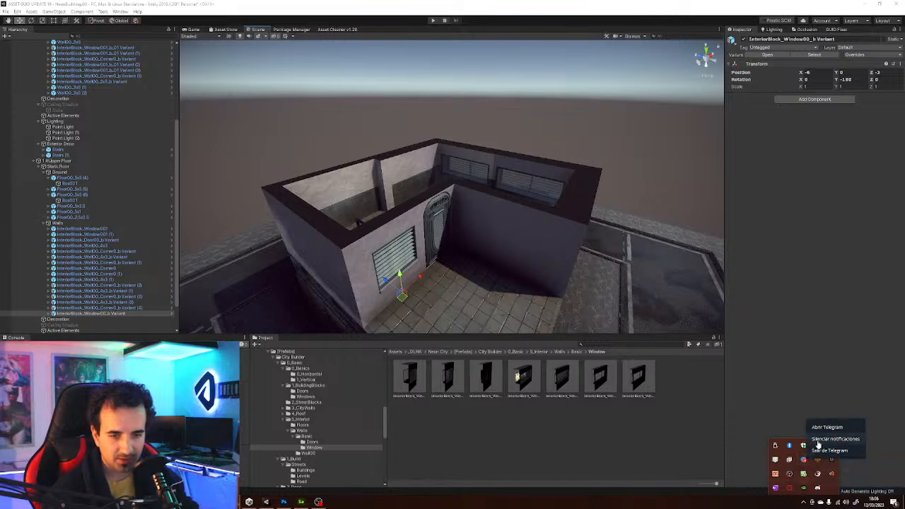
click(818, 450)
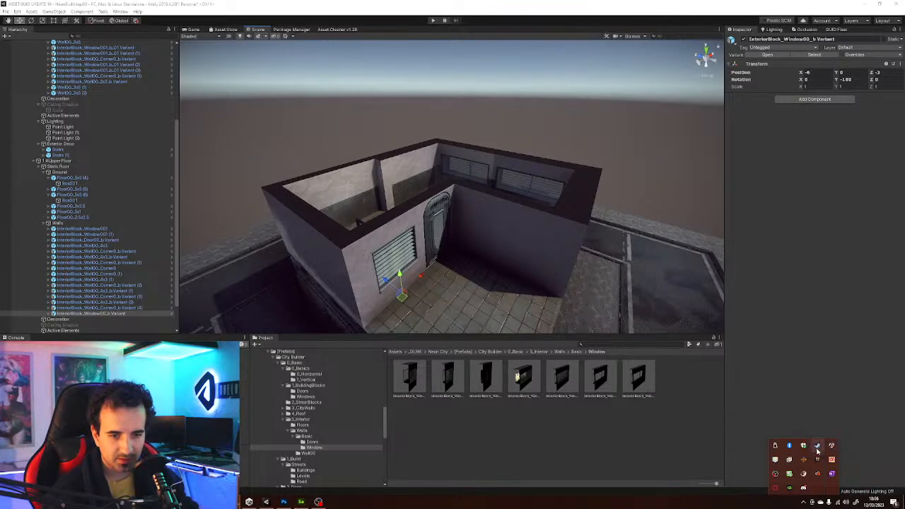
- Examine the Wall00_3x0.5, Wall00_3x1, Wall00_3x2.5 and Wall00_3x2.5 corner prefabs in the interior walls' Wall00 folder
right_drag(496, 273, 478, 334)
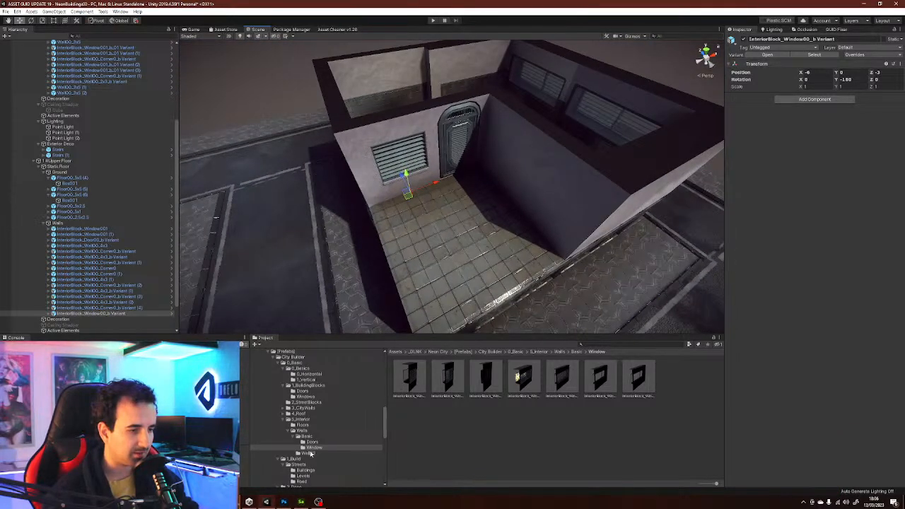
click(310, 453)
click(476, 414)
mouse_move(475, 286)
right_down()
mouse_move(481, 297)
mouse_move(478, 277)
mouse_move(475, 293)
right_up()
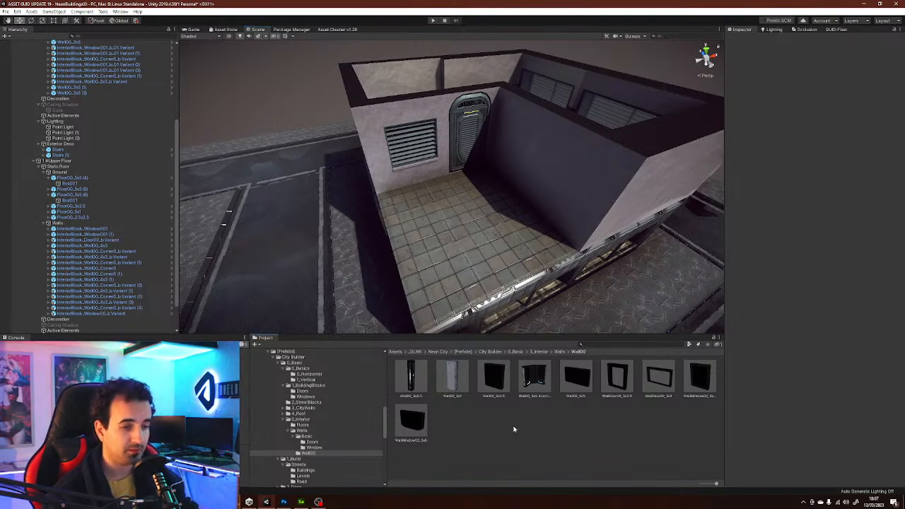
click(411, 378)
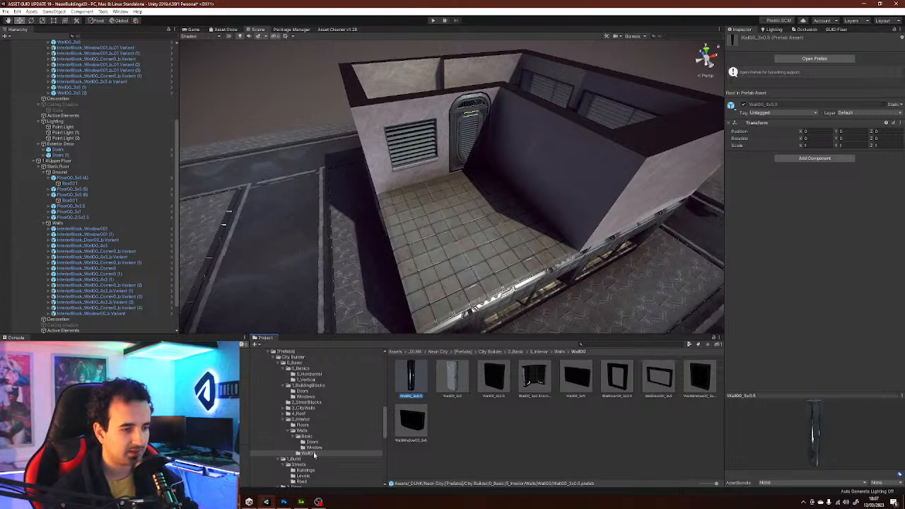
click(452, 381)
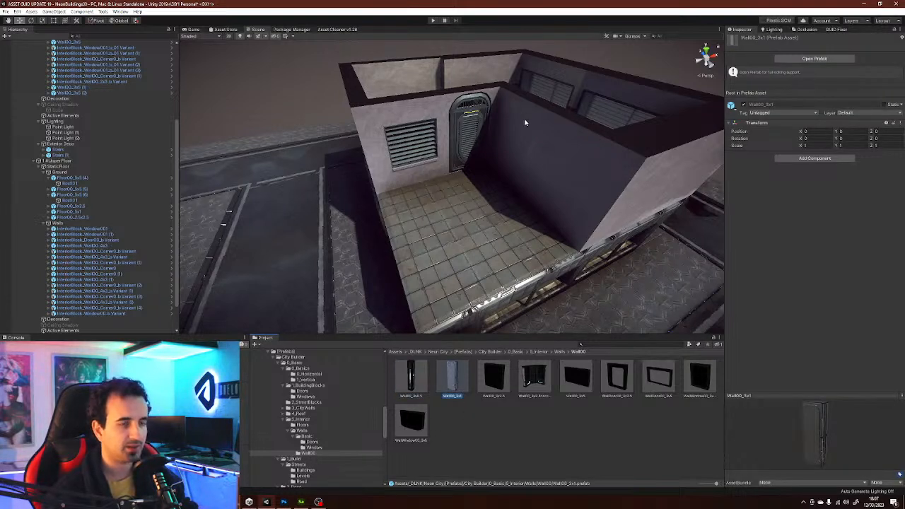
right_drag(491, 240, 503, 326)
click(463, 383)
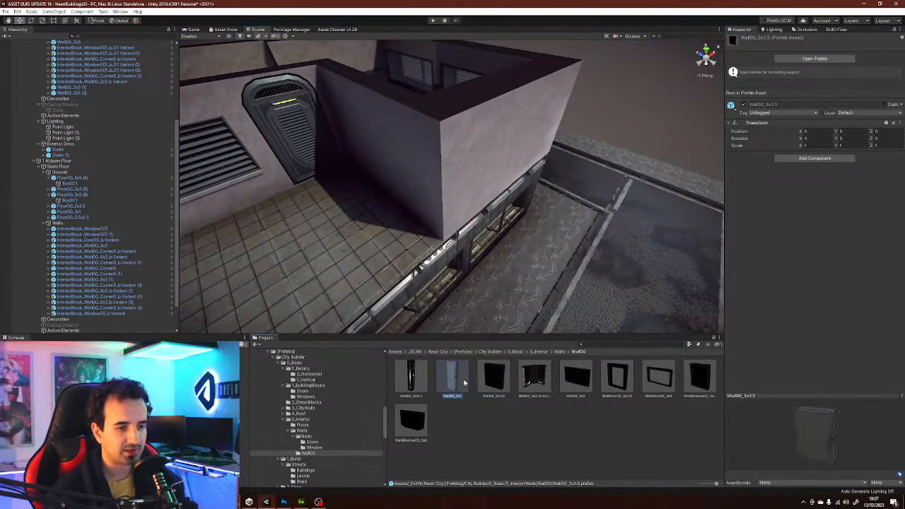
click(493, 384)
right_drag(544, 264, 517, 301)
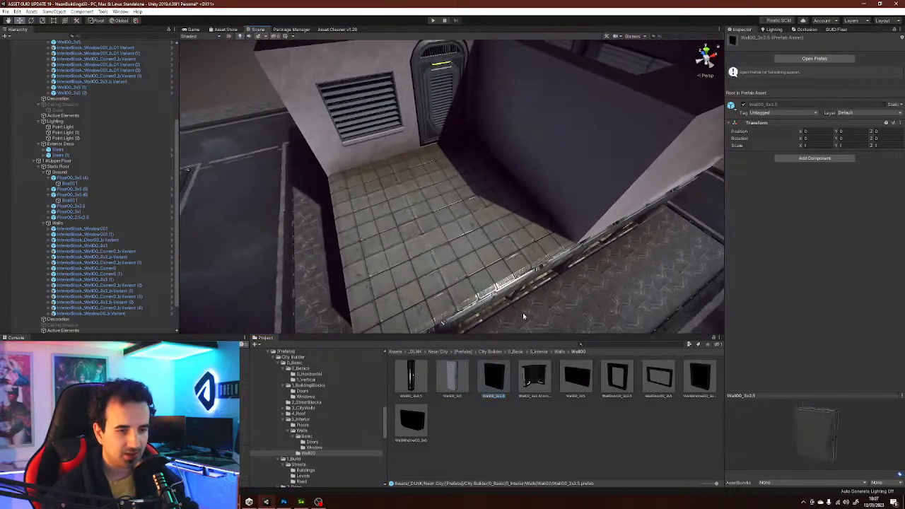
click(535, 380)
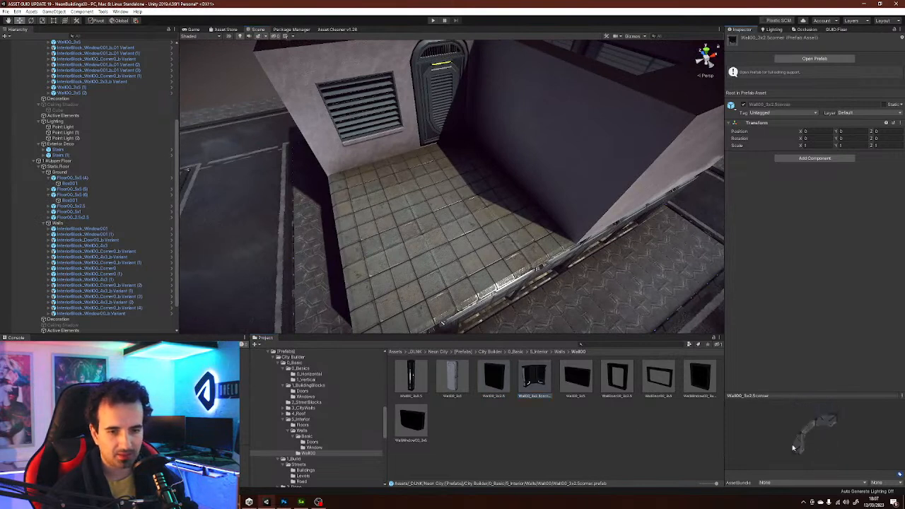
drag(641, 386, 861, 385)
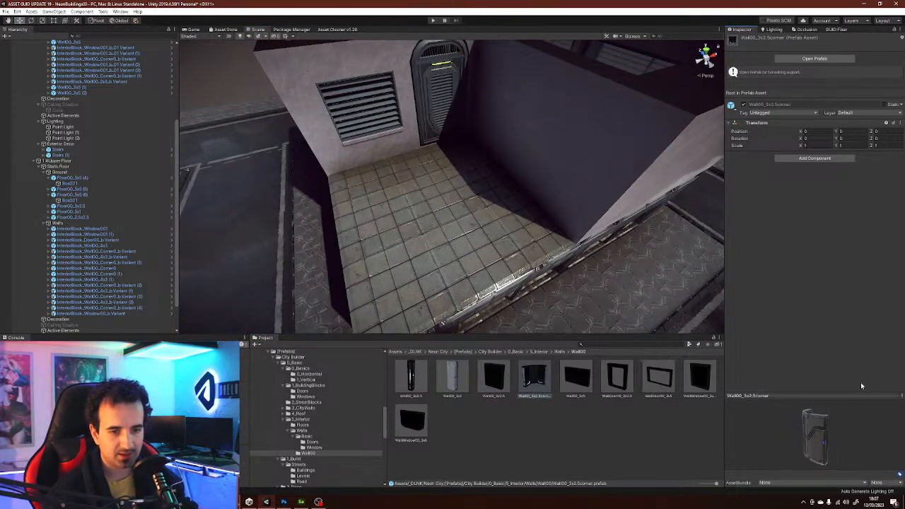
mouse_move(437, 207)
right_down()
mouse_move(506, 198)
mouse_move(447, 205)
right_up()
- Add the Wall00_3x0.5 prefab to the upper floor's Walls group and move it to the terrace's outer corner at X -7.25, Z -7.25
drag(412, 381, 83, 224)
right_drag(452, 214, 485, 187)
drag(458, 124, 475, 221)
drag(403, 231, 504, 264)
alt+drag(639, 272, 535, 281)
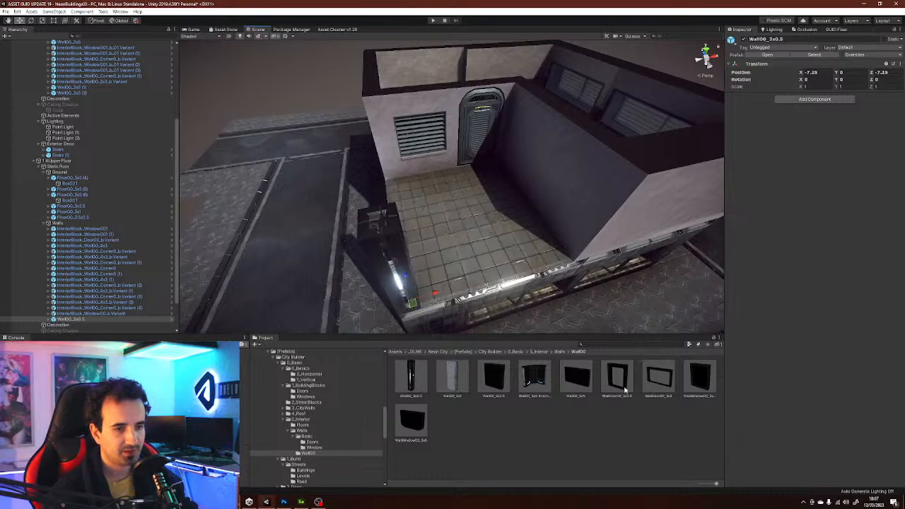
- Try a WallDoor00_3x5 frame on the terrace, delete it, and try removing the plain wall beside the stairwell
drag(640, 381, 483, 226)
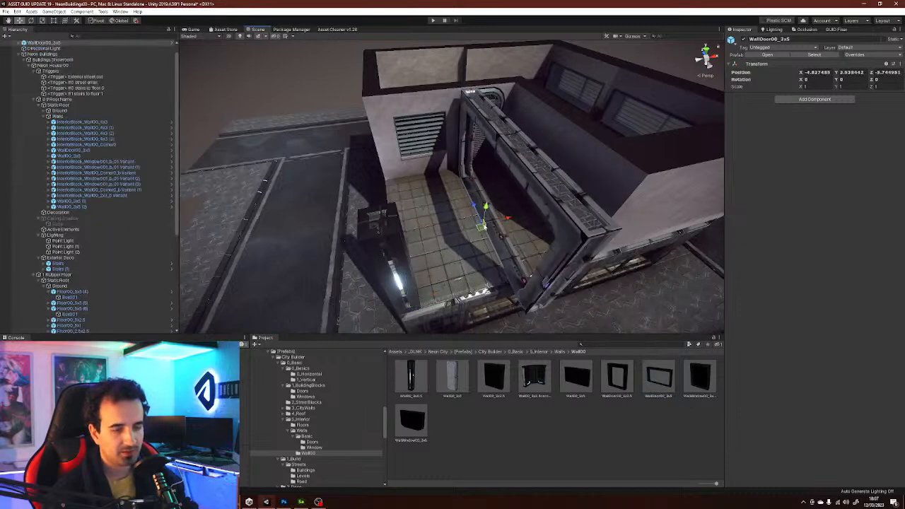
key(Delete)
right_drag(485, 226, 458, 194)
key(w)
key(s)
key(w)
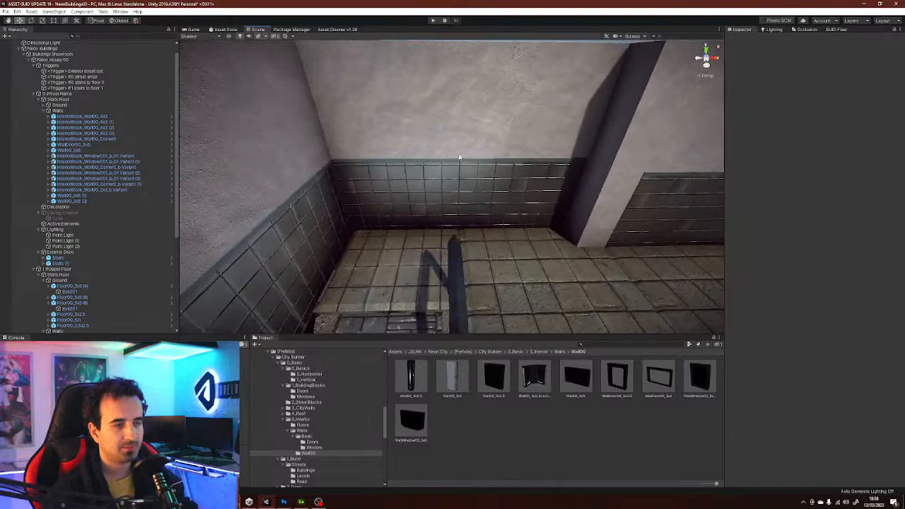
click(459, 157)
key(s)
right_drag(460, 157, 504, 216)
key(w)
key(s)
key(Delete)
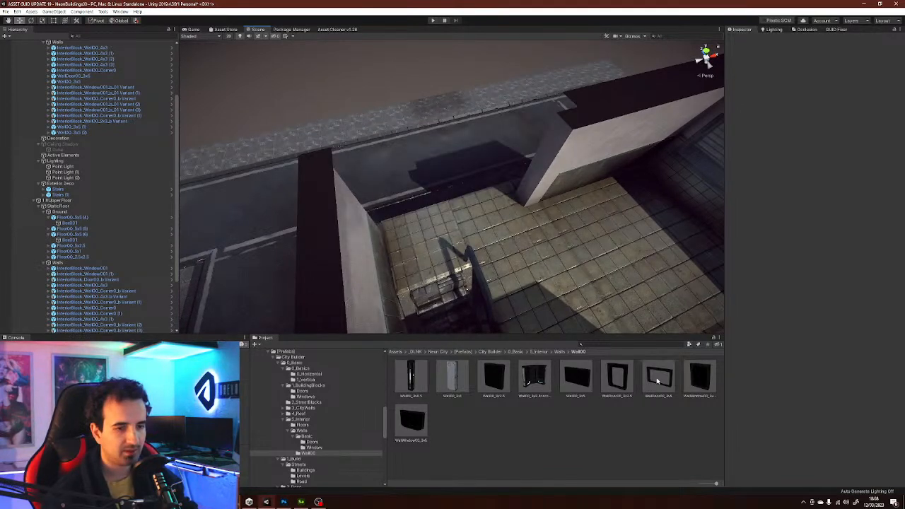
key(ctrl+z)
- Add WallDoor00_3x5 to the upper floor's Walls group at the origin and deactivate the InteriorBlock_Wall00_4x3_b Variant (1) wall
drag(448, 318, 60, 253)
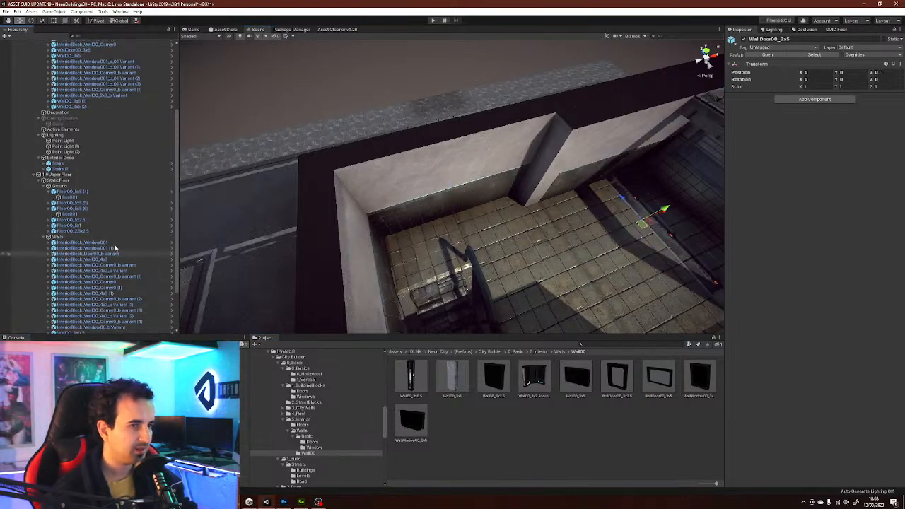
click(743, 40)
- Try rotating and moving the WallDoor00_3x5 frame into the opening beside the stairwell, and delete it
alt+drag(642, 164, 693, 135)
click(566, 179)
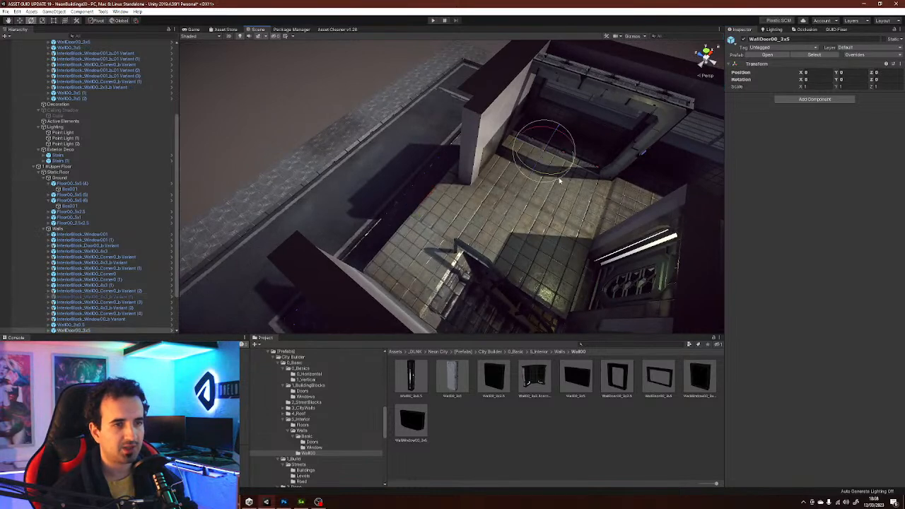
drag(552, 176, 422, 228)
key(w)
right_drag(483, 227, 619, 184)
mouse_move(577, 220)
right_down()
mouse_move(592, 195)
mouse_move(565, 223)
right_up()
key(Delete)
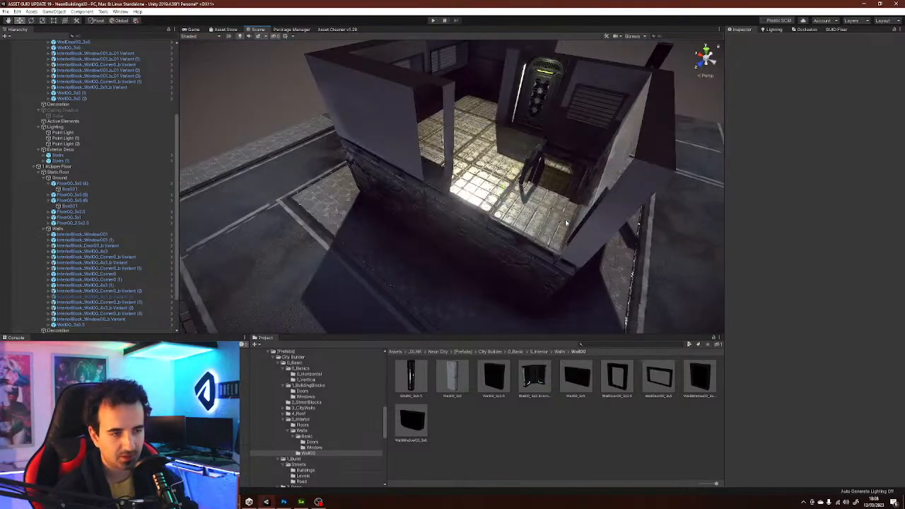
- Try a WallWindow00_3x2.5 prefab in the upper floor's Walls group, rotated to Y -90 and moved into the opening beside the stairwell
click(658, 385)
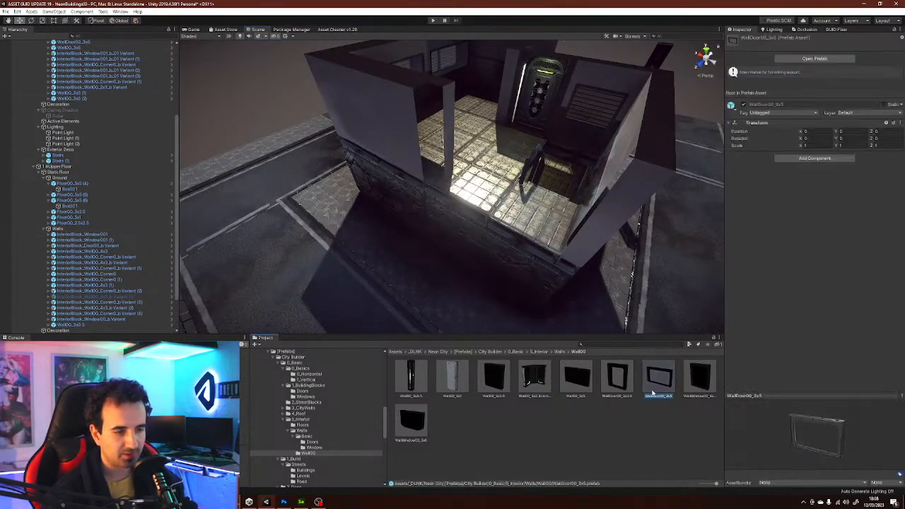
click(410, 424)
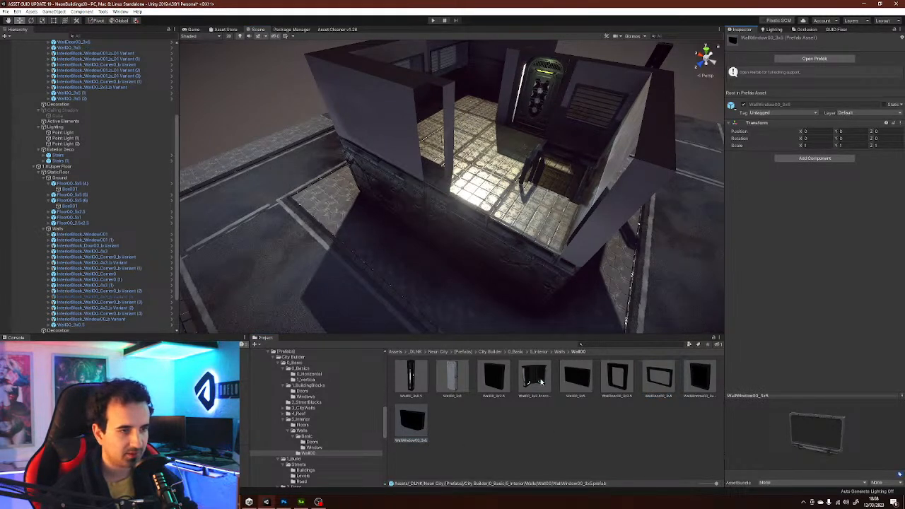
drag(702, 376, 414, 123)
drag(421, 133, 644, 238)
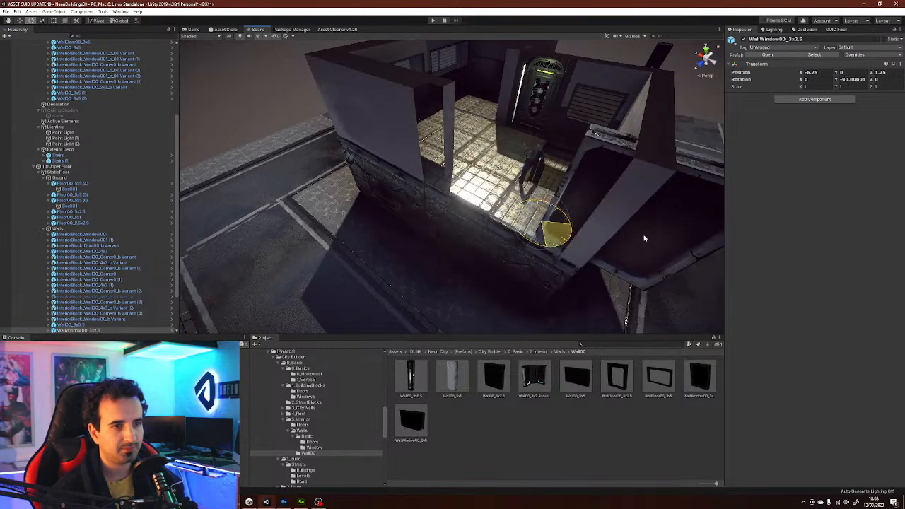
drag(542, 229, 484, 210)
key(w)
- Open the Cristal02 glass material used by the window wall's Box013 mesh
right_drag(515, 220, 852, 248)
key(s)
key(w)
key(s)
key(d)
right_drag(466, 249, 474, 222)
key(w)
key(s)
key(w)
key(s)
click(474, 168)
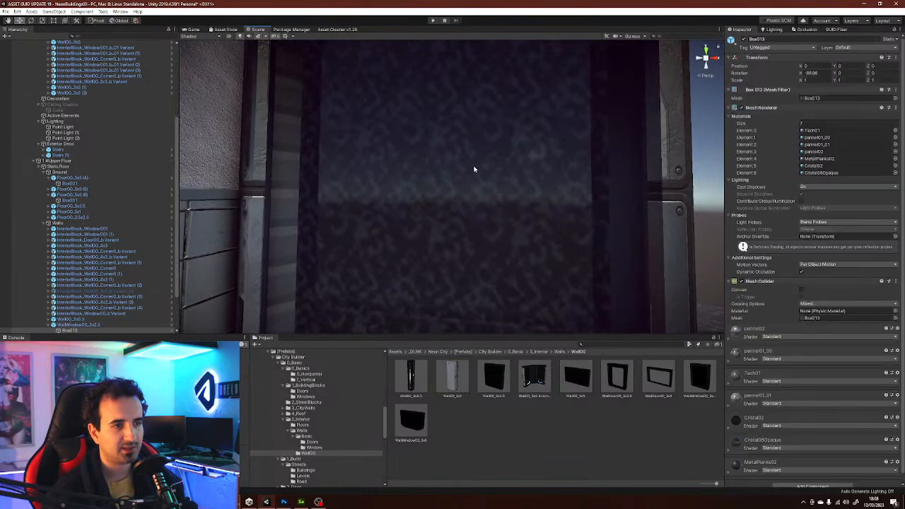
click(474, 169)
click(611, 185)
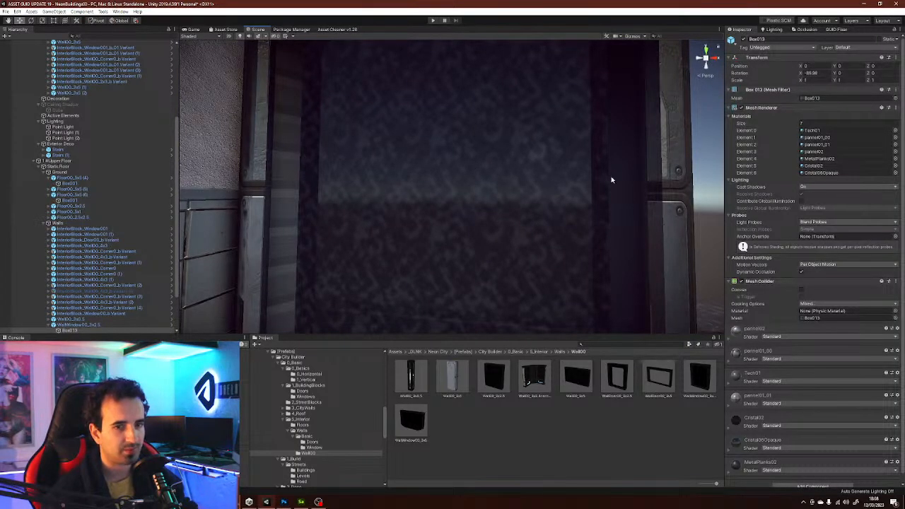
click(814, 166)
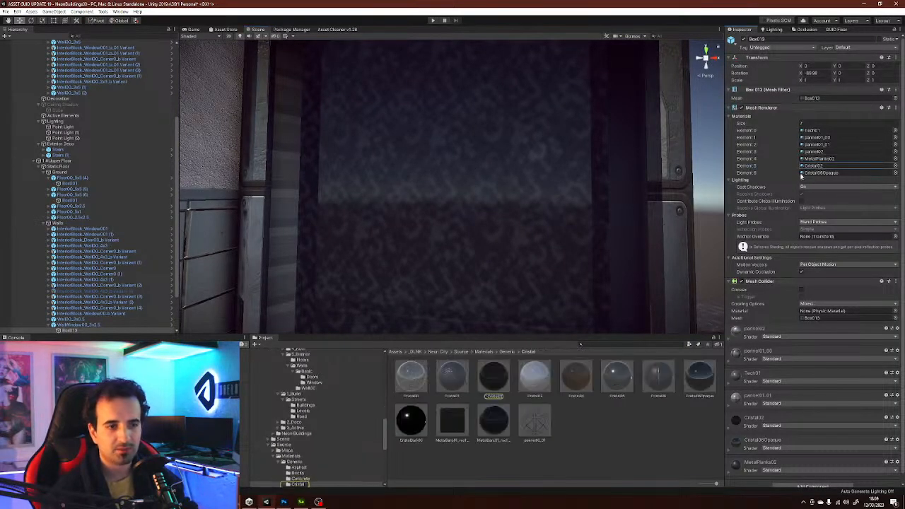
click(493, 381)
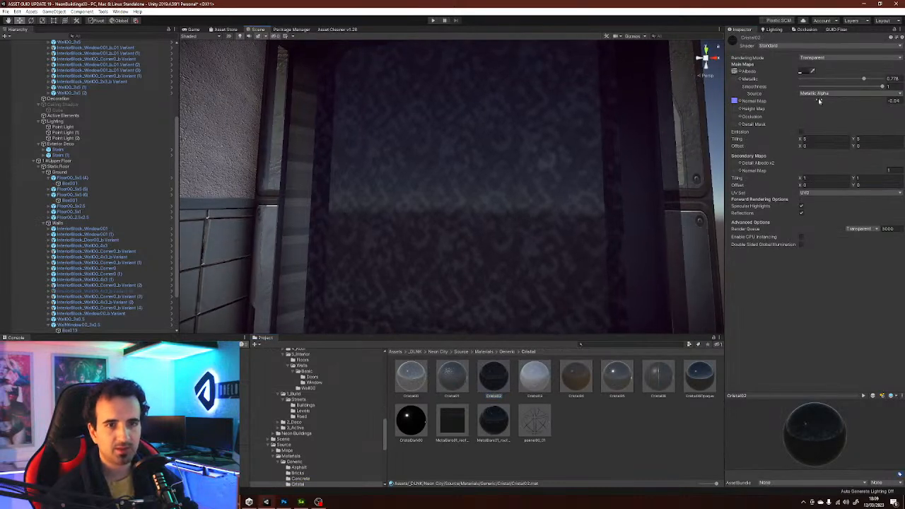
- Darken the Cristal02 material's albedo colour to near black and set its tiling to 3 by 3
click(804, 71)
drag(860, 230, 824, 244)
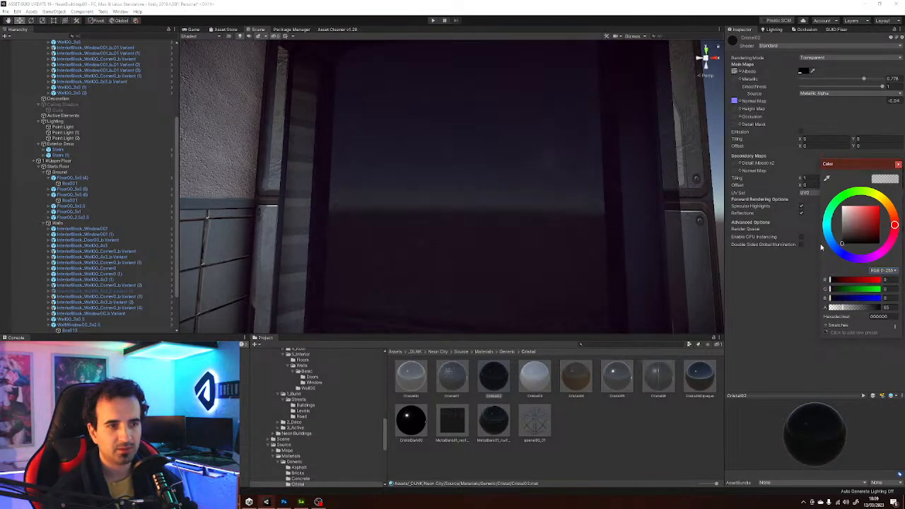
click(557, 230)
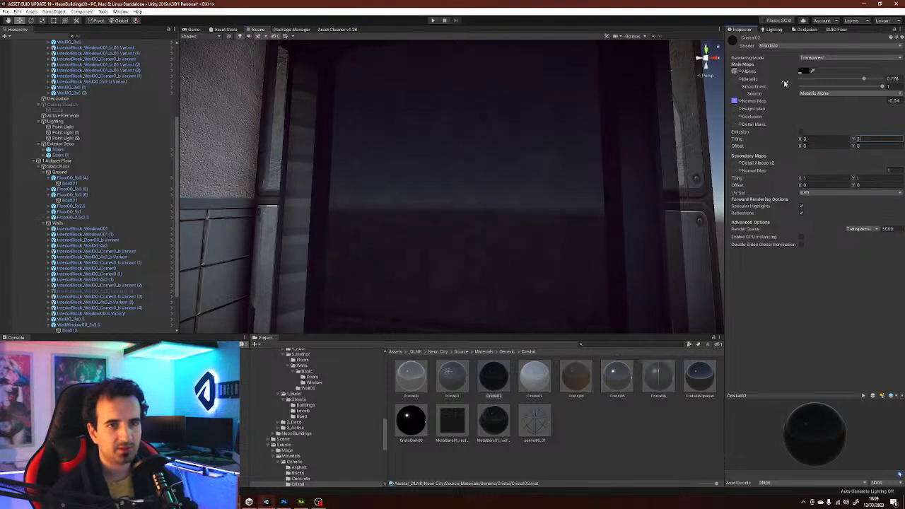
- Replace Cristal02's noisy albedo texture with the plain light grey one and readjust its albedo colour
click(734, 72)
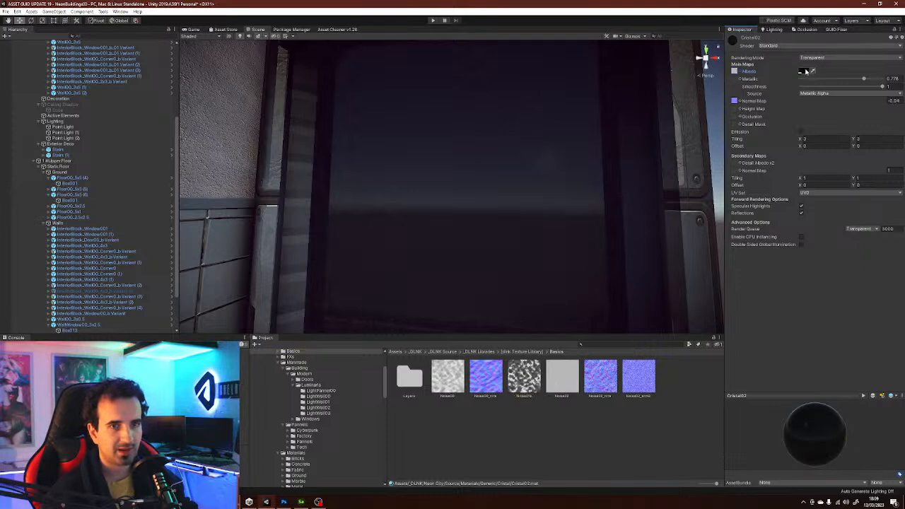
click(805, 72)
mouse_move(841, 239)
mouse_down()
mouse_move(845, 224)
mouse_move(834, 239)
mouse_up()
- Lower the Cristal02 material's metallic value to 0.21 and check the glass from inside the room
key(s)
right_drag(488, 230, 537, 255)
key(w)
right_drag(593, 201, 623, 225)
key(s)
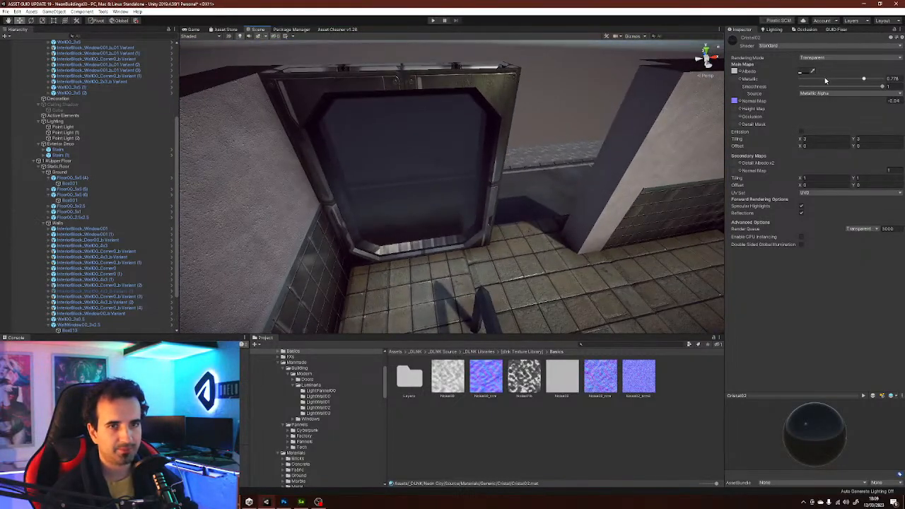
click(824, 79)
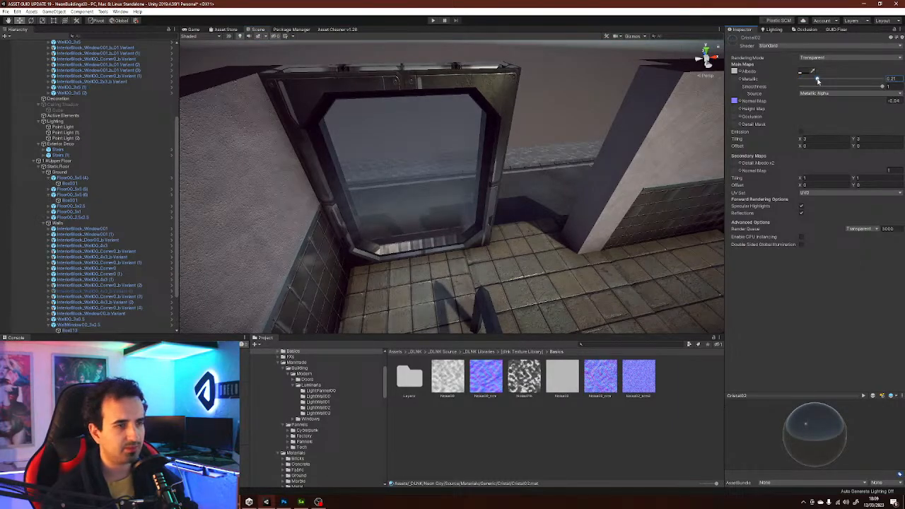
right_drag(694, 208, 509, 219)
key(s)
key(w)
key(s)
key(e)
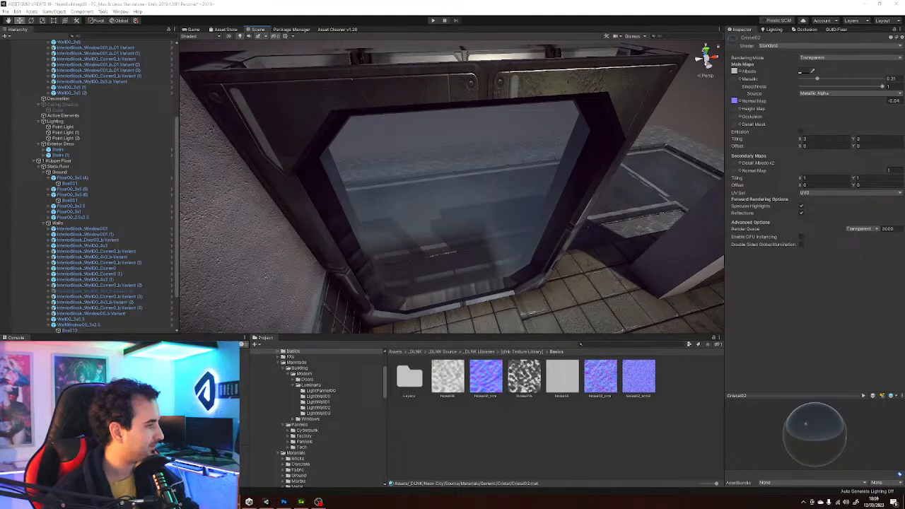
- Delete the WallWindow00_3x2.5 wall from the opening beside the stairwell
right_drag(355, 266, 436, 239)
click(427, 205)
key(Delete)
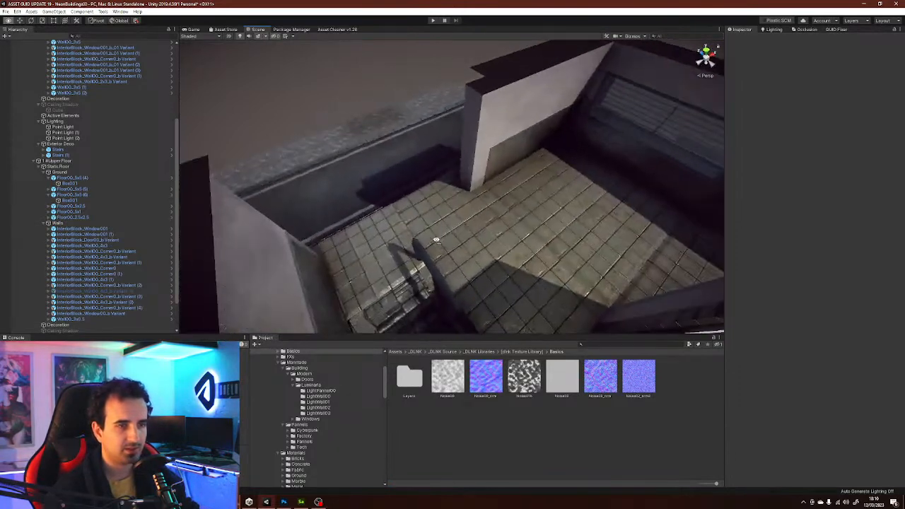
- Locate the InteriorBlock_Window001 wall's source prefab folder and select the InteriorBlock_Window00_b Variant prefab there
click(616, 111)
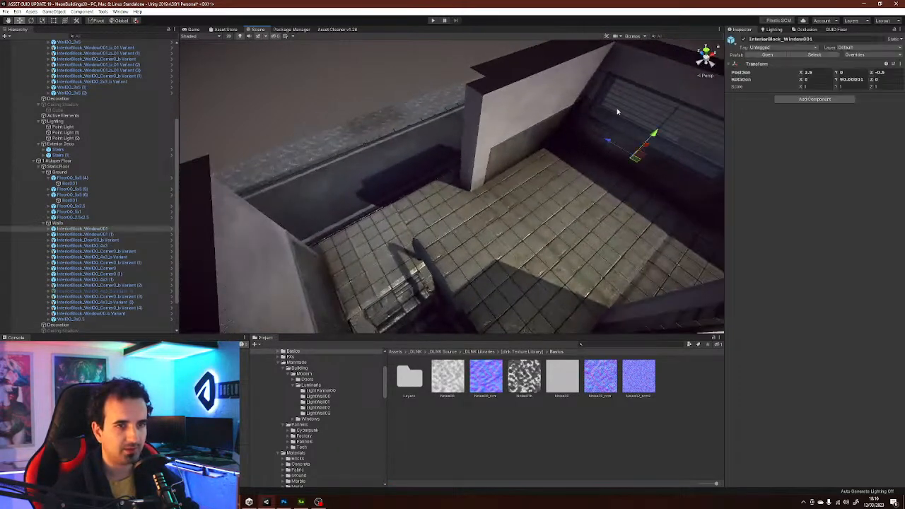
click(813, 55)
click(439, 381)
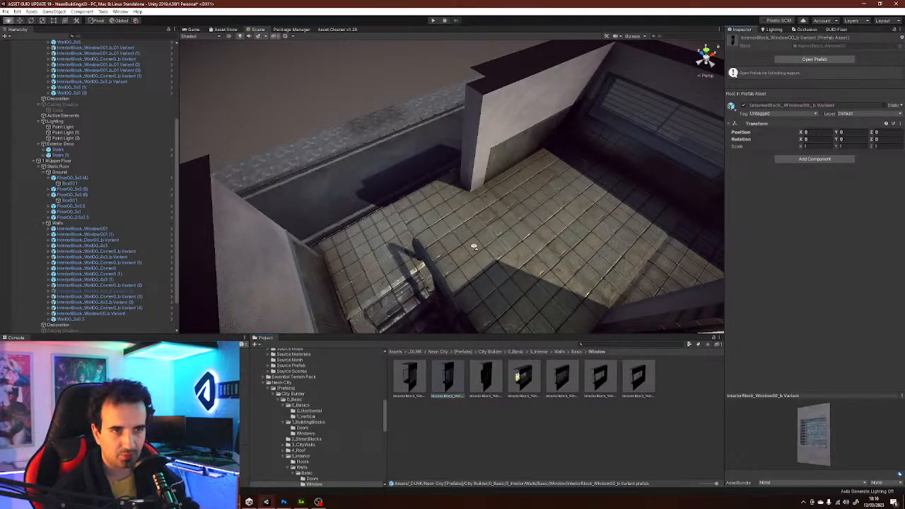
right_drag(469, 252, 519, 279)
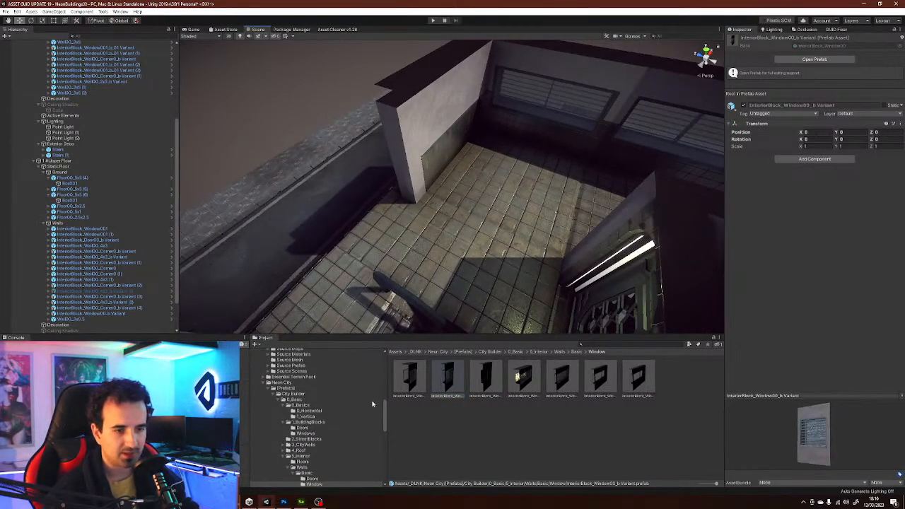
- Select the Floor00_2.5x2.5 tile beside the stairwell and locate its source prefab in the Floors folder
click(409, 374)
right_drag(526, 244, 781, 169)
right_drag(500, 180, 477, 210)
click(471, 191)
alt+drag(471, 205, 459, 104)
right_drag(505, 161, 437, 190)
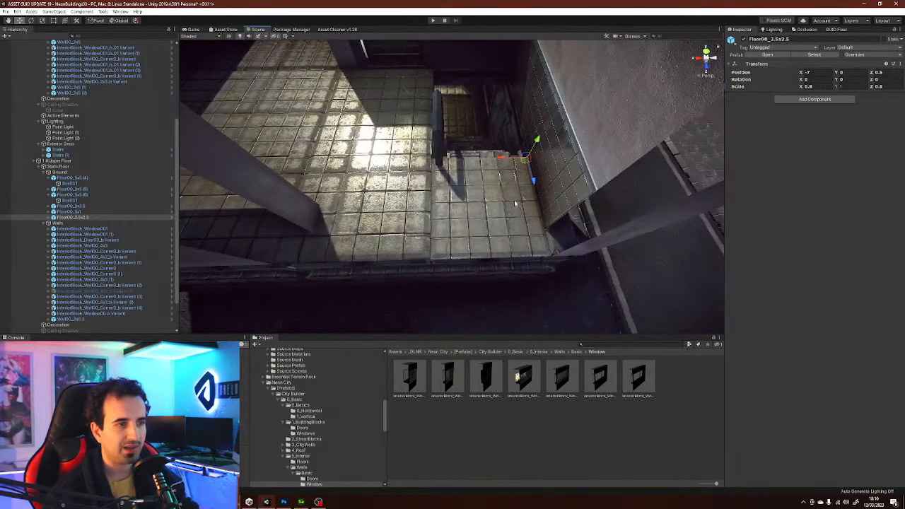
click(818, 55)
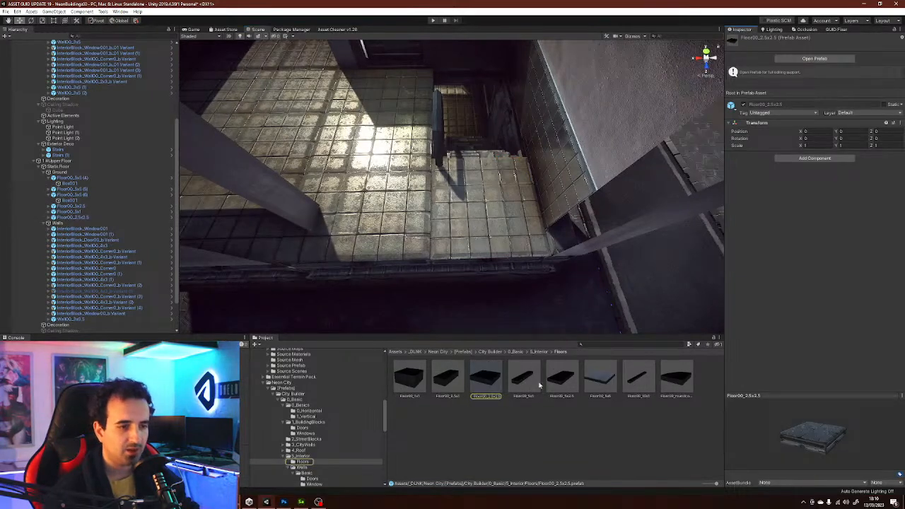
- Try extending the floor past the stairwell tile with a Floor00_2.5x1 prefab placed in the Ground group
click(438, 393)
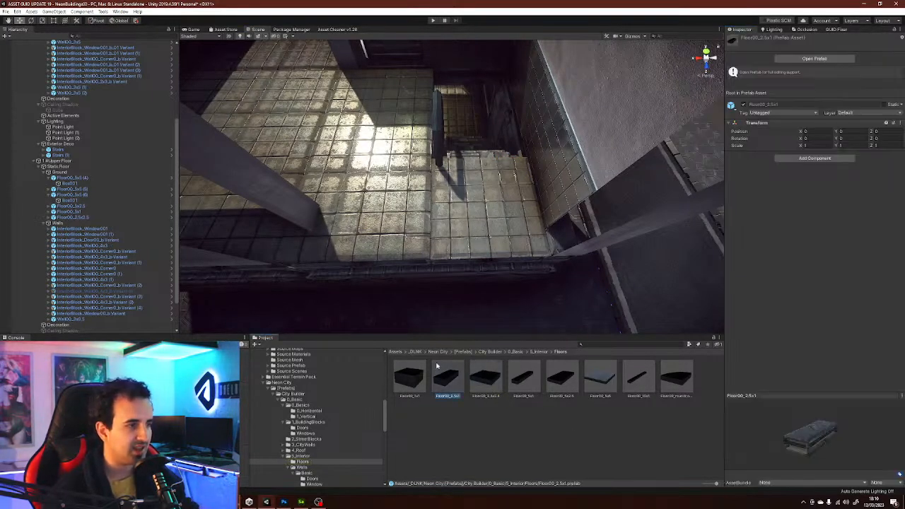
click(463, 198)
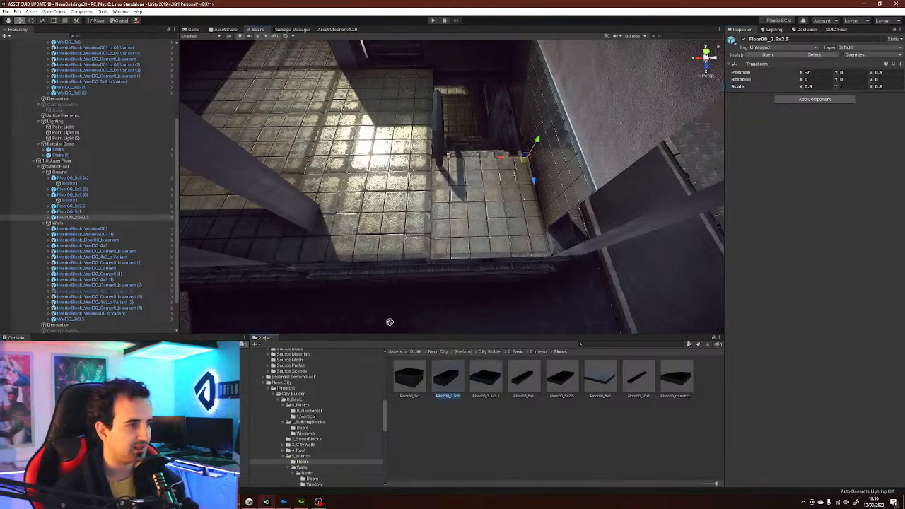
drag(71, 174, 69, 173)
right_drag(531, 180, 431, 166)
drag(304, 159, 538, 268)
right_drag(535, 270, 518, 203)
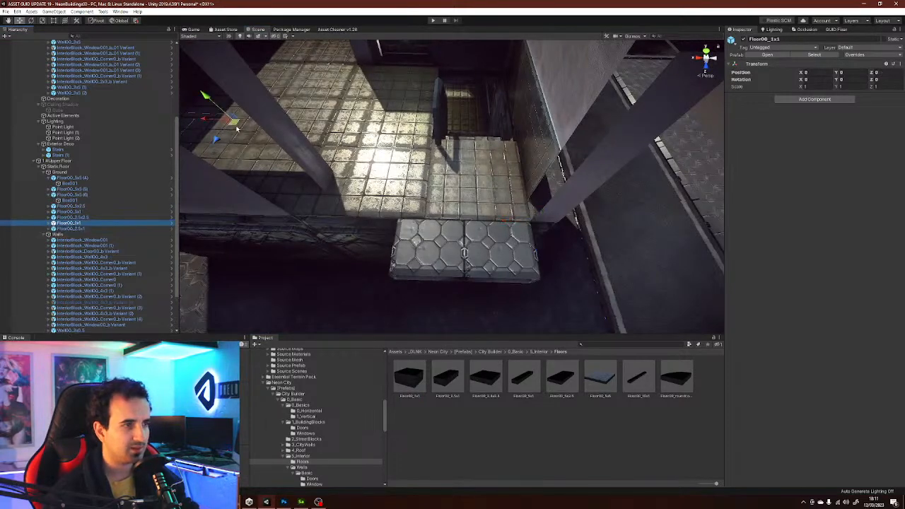
- Move the Floor00_1x1 tile against the end of the new strip at X -4.5, Z 2.5
drag(303, 191, 403, 230)
right_drag(479, 227, 569, 218)
alt+drag(569, 217, 792, 192)
alt+drag(390, 206, 562, 221)
alt+drag(346, 226, 535, 213)
alt+drag(458, 218, 461, 225)
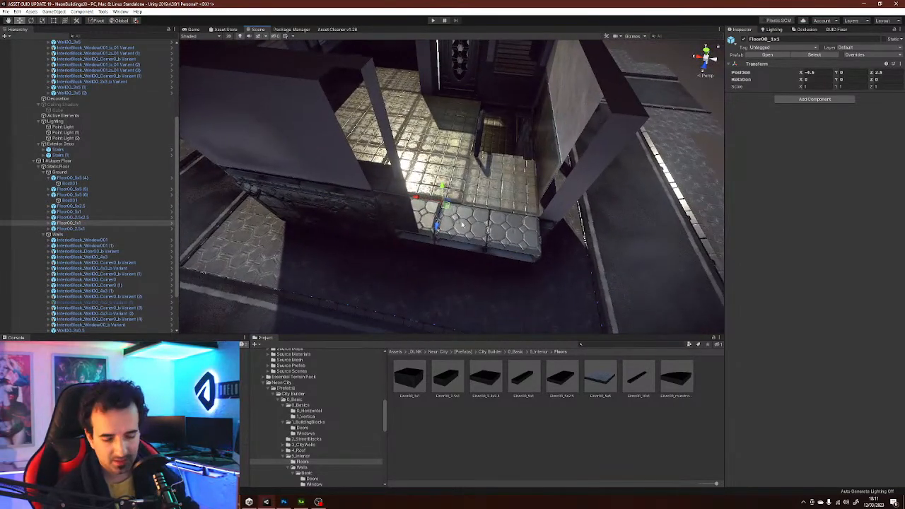
- Delete the trial Floor00_1x1 and Floor00_2.5x1 tiles
key(Delete)
click(477, 224)
key(Delete)
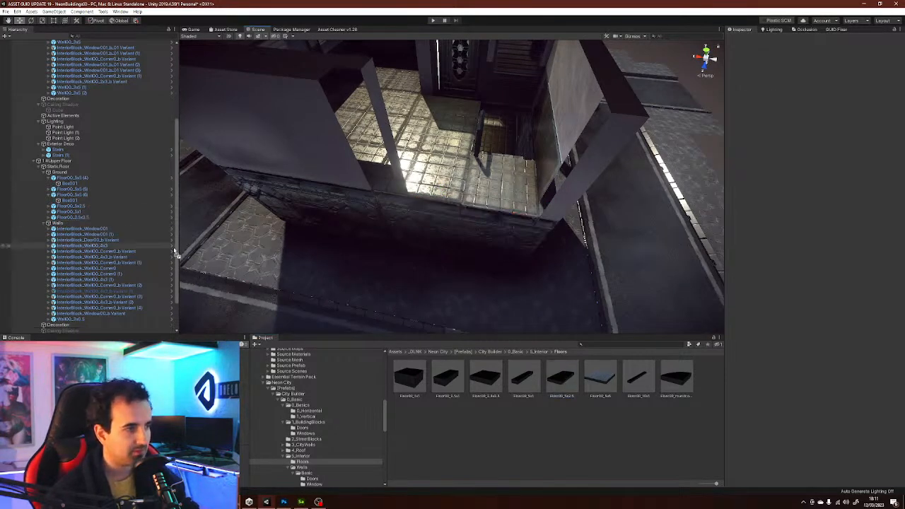
- Add a Floor00_5x2.5 prefab and place it against the open edge of the upper floor beside the stairwell tile
drag(110, 228, 111, 227)
drag(338, 129, 464, 209)
right_drag(465, 213, 547, 221)
- Move the InteriorBlock_Wall00_Corner0_b Variant (3) corner to the outer corner of the new floor tile at Z 5
click(548, 221)
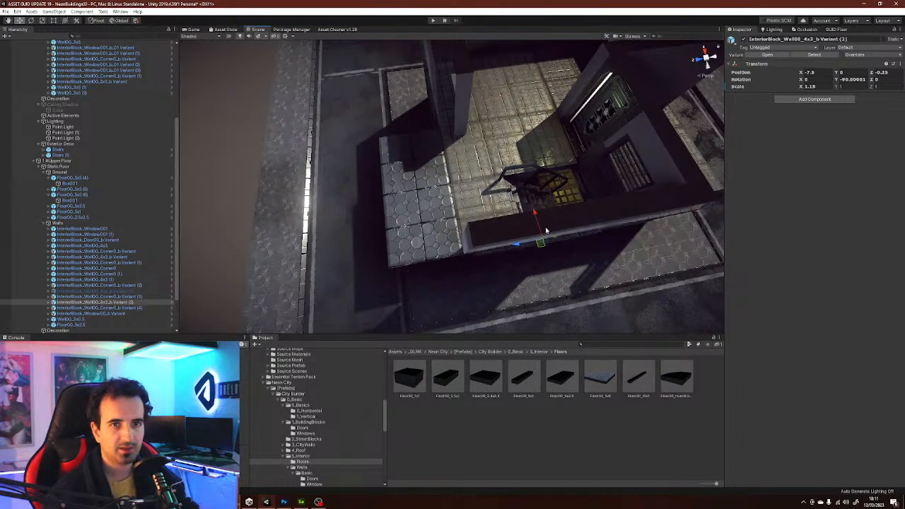
click(483, 241)
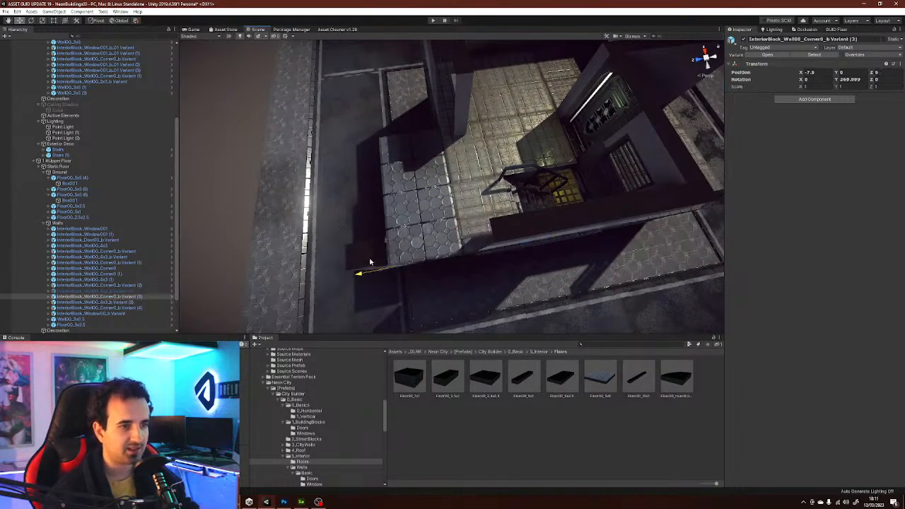
right_drag(374, 262, 603, 190)
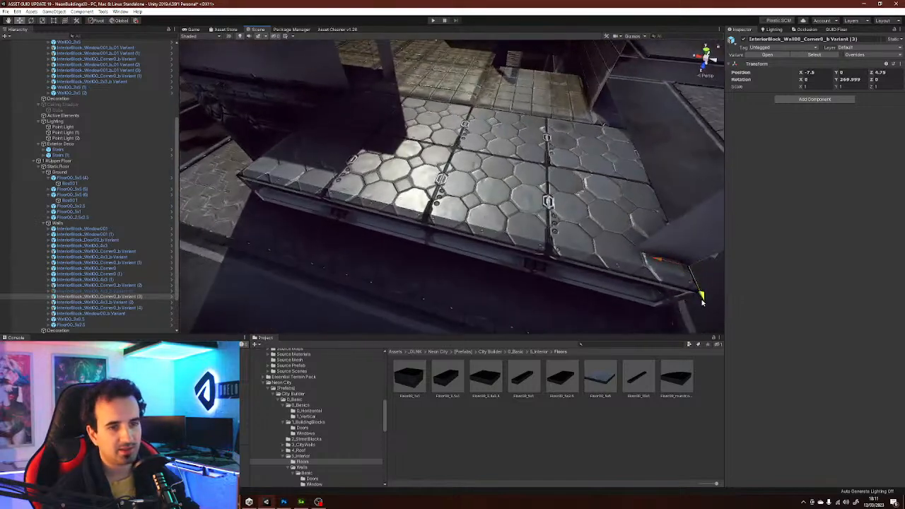
drag(702, 302, 704, 309)
right_drag(537, 196, 301, 167)
click(489, 133)
right_drag(501, 194, 720, 128)
- Set the InteriorBlock_Wall00_4x3_b Variant (2) wall's X scale to 1 and move it to Z -0.5
click(410, 186)
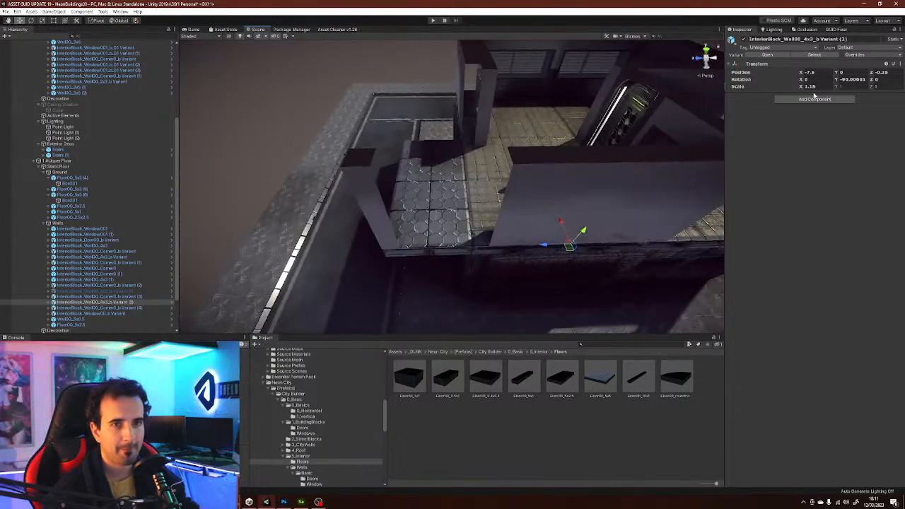
click(824, 86)
text(1)
right_drag(586, 160, 506, 187)
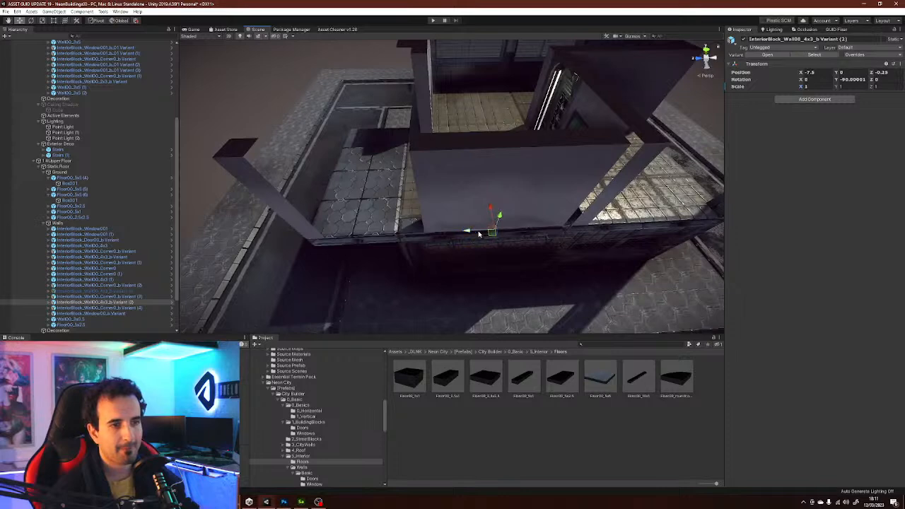
drag(475, 234, 479, 233)
right_drag(493, 189, 497, 172)
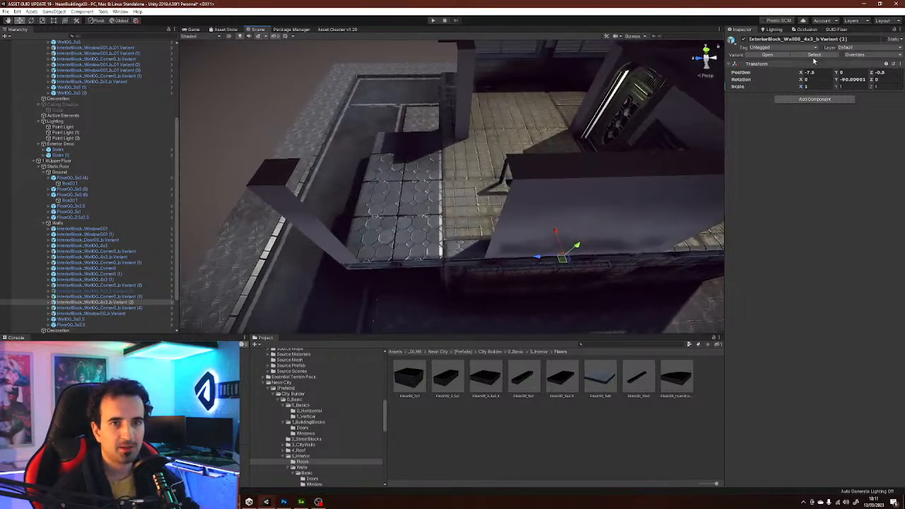
- Locate the source prefab of the 4x3 wall in the Basic walls folder
click(814, 58)
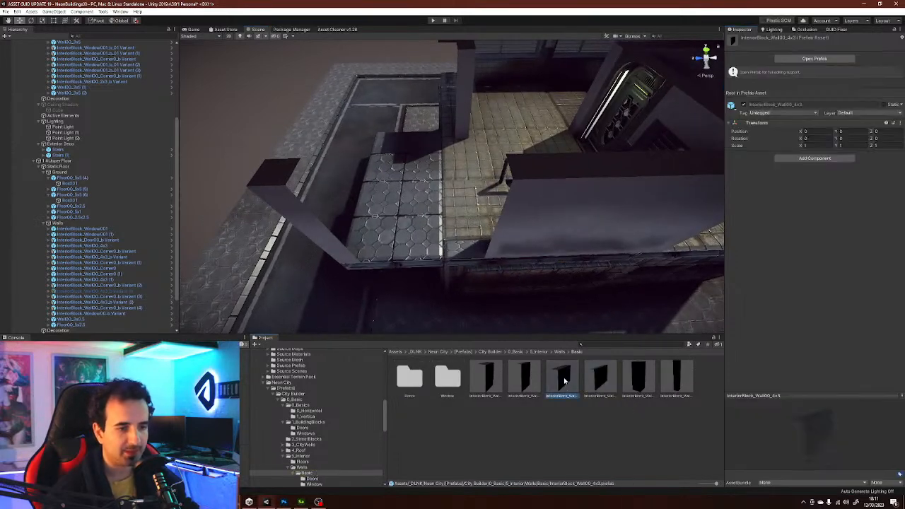
- Try adding an InteriorBlock_Wall00_4x3 prefab to the upper floor's Walls group, and delete it
click(547, 216)
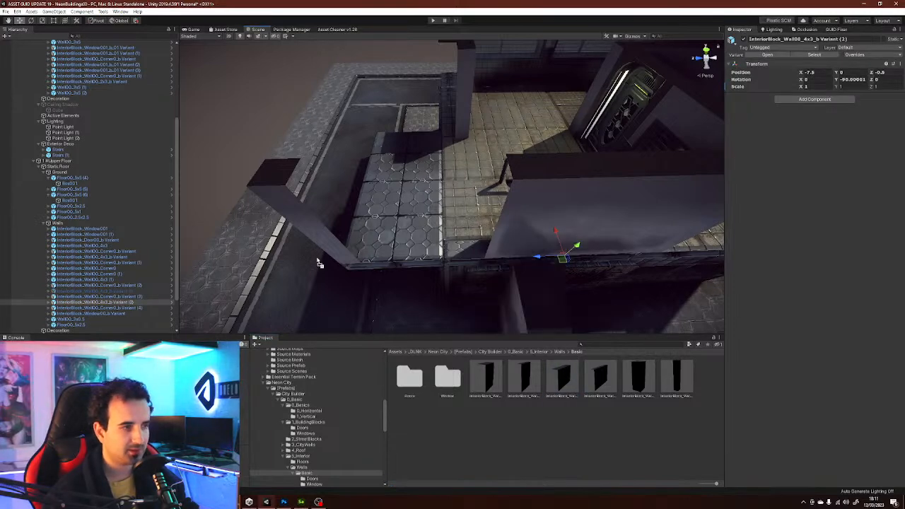
drag(84, 226, 97, 225)
right_drag(459, 241, 474, 191)
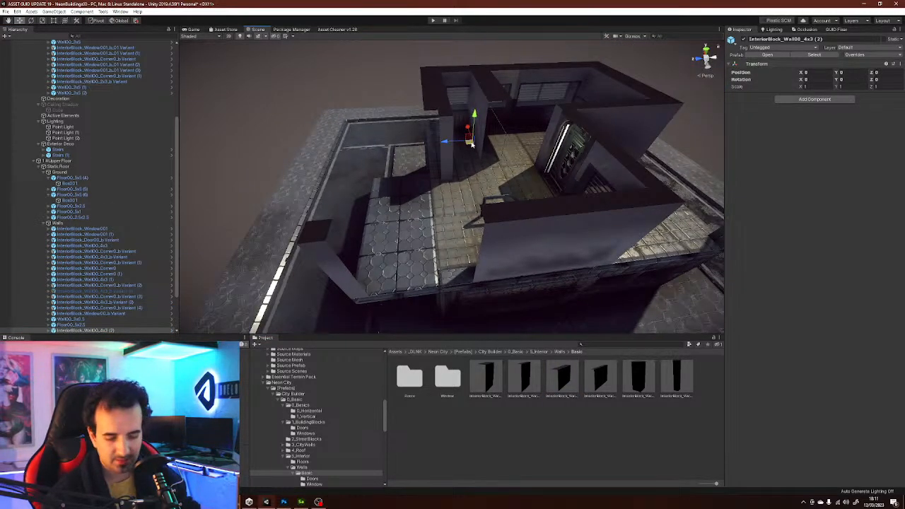
key(Delete)
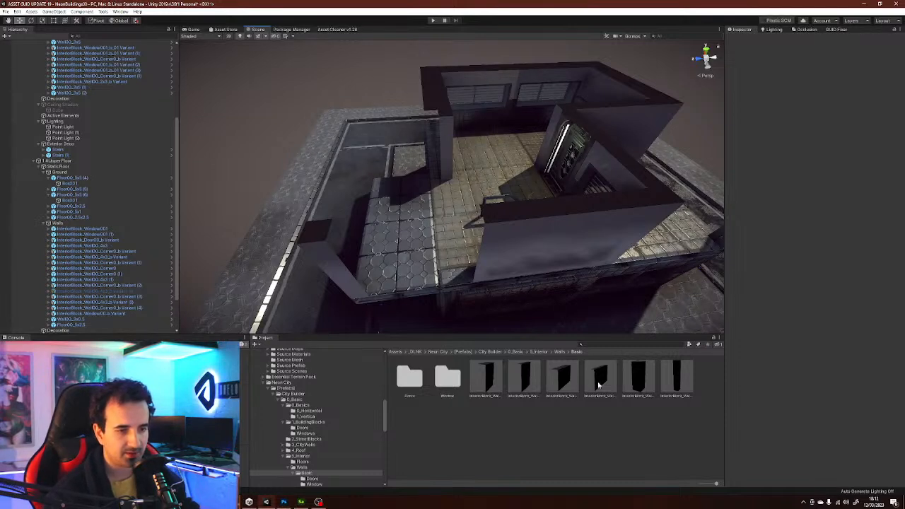
- Add an InteriorBlock_Wall00_2x3_b Variant to the Walls group, rotated -90 degrees about Y and placed at X -7.5, Z 3.5
drag(524, 384, 91, 225)
drag(460, 152, 493, 255)
key(e)
key(ctrl+z)
ctrl+drag(437, 294, 533, 265)
alt+drag(521, 227, 428, 263)
key(w)
alt+drag(526, 259, 584, 390)
alt+drag(427, 245, 578, 224)
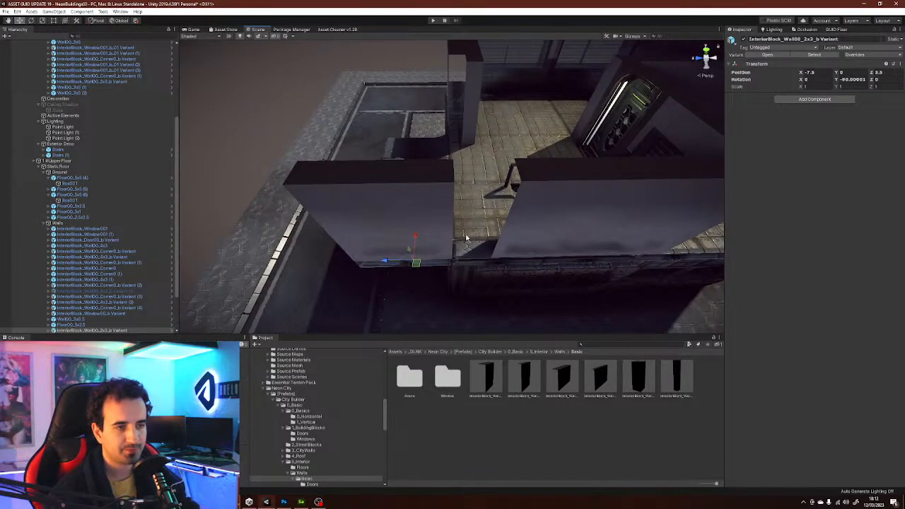
- Stretch the new 2x3 wall to an X scale of 1.5 and shift it toward the neighbouring 4x3 wall
ctrl+drag(396, 260, 400, 261)
mouse_move(539, 230)
alt+mouse_down()
mouse_move(577, 222)
mouse_move(553, 233)
alt+mouse_up()
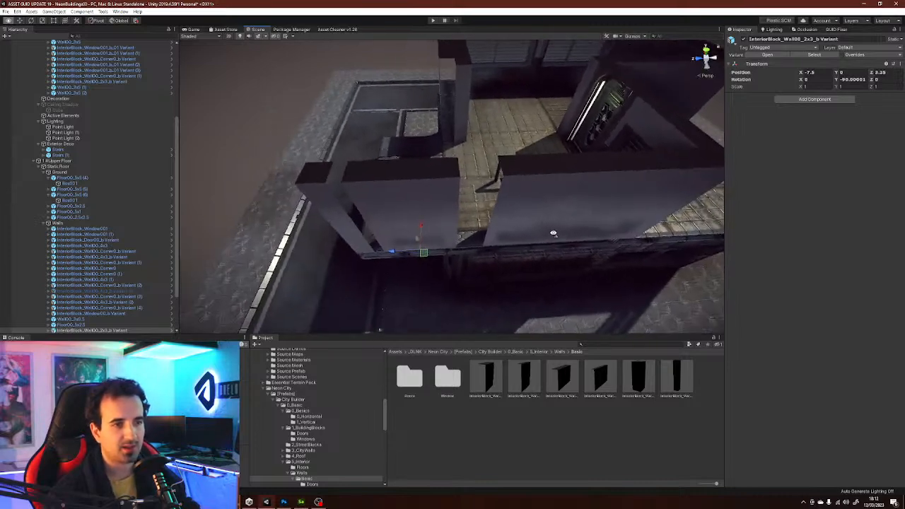
click(822, 86)
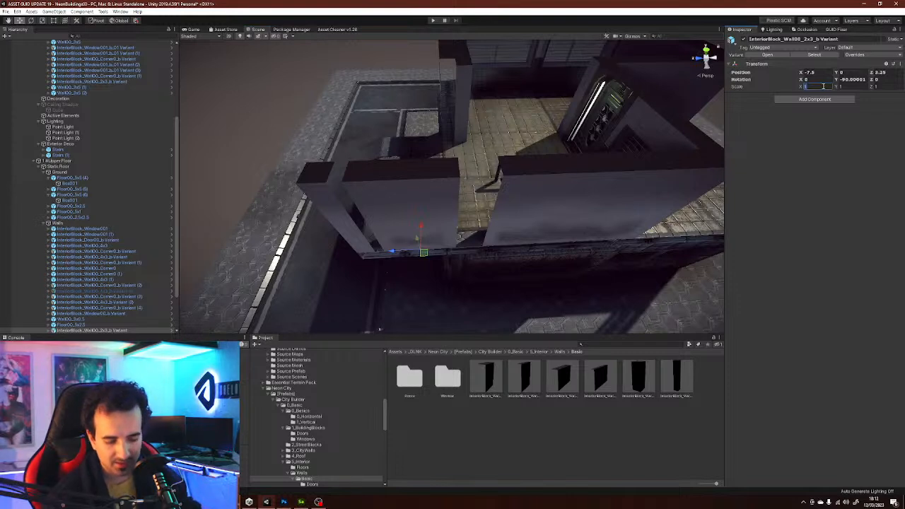
text(1.2)
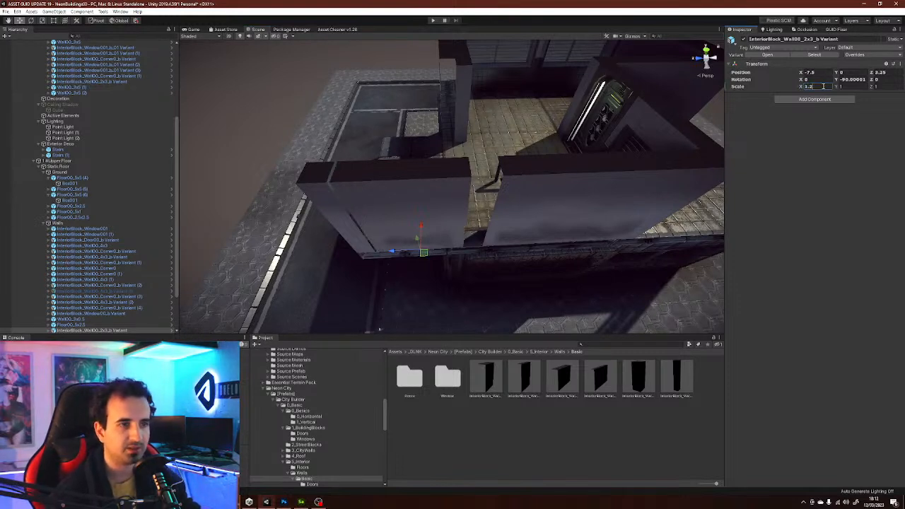
key(BackSpace)
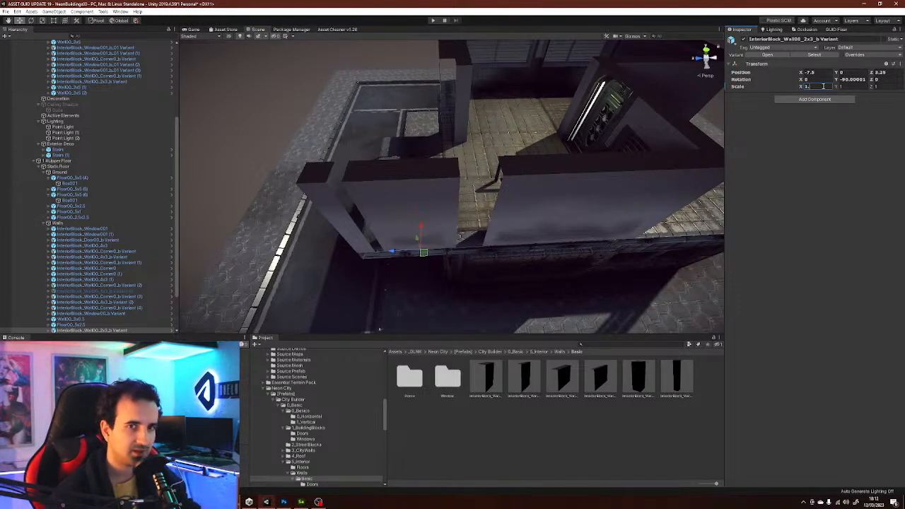
text(5)
right_click(447, 258)
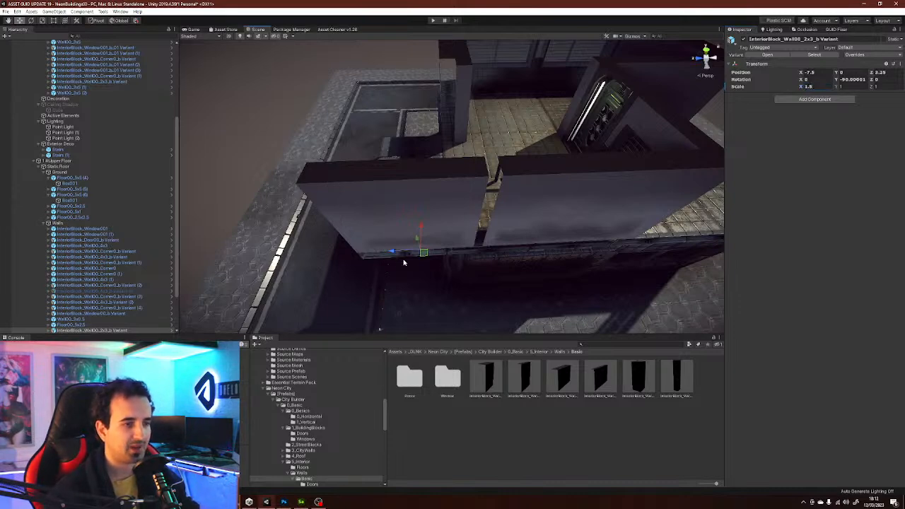
mouse_move(395, 254)
mouse_down()
mouse_move(409, 253)
mouse_move(402, 253)
mouse_up()
right_drag(426, 191, 523, 236)
- Set the 2x3 wall's X scale to 1.25 and move it to Z 3.25
click(808, 86)
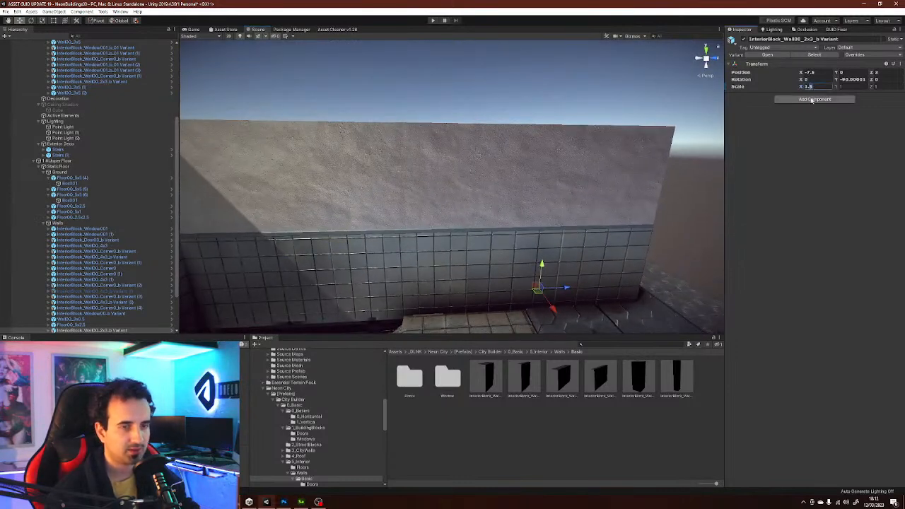
text(1.25)
key(Return)
right_drag(543, 275, 548, 300)
ctrl+drag(483, 239, 491, 240)
right_drag(438, 218, 481, 197)
- Set the adjoining 4x3 wall's X scale to 1.15 and move it to Z -0.25
click(399, 204)
click(820, 86)
text(1.15)
key(Return)
drag(441, 238, 447, 239)
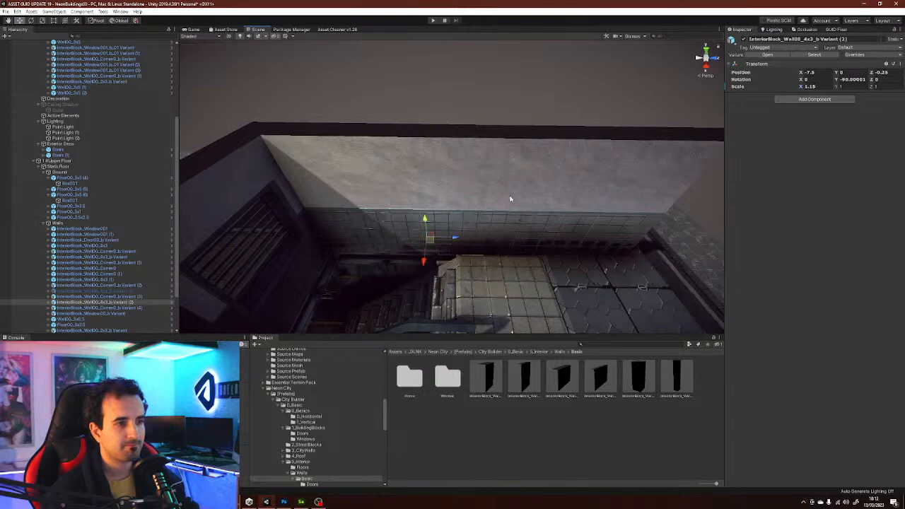
- Duplicate the 2x3 wall toward the opposite side of the new floor and rotate the copy 180 degrees about Y
click(608, 406)
alt+drag(545, 246, 555, 187)
mouse_move(555, 187)
right_down()
mouse_move(428, 214)
mouse_move(431, 198)
mouse_move(472, 238)
mouse_move(528, 228)
mouse_move(485, 251)
mouse_move(515, 248)
mouse_move(473, 246)
mouse_move(636, 253)
mouse_move(527, 222)
mouse_move(552, 171)
right_up()
key(w)
key(s)
click(586, 153)
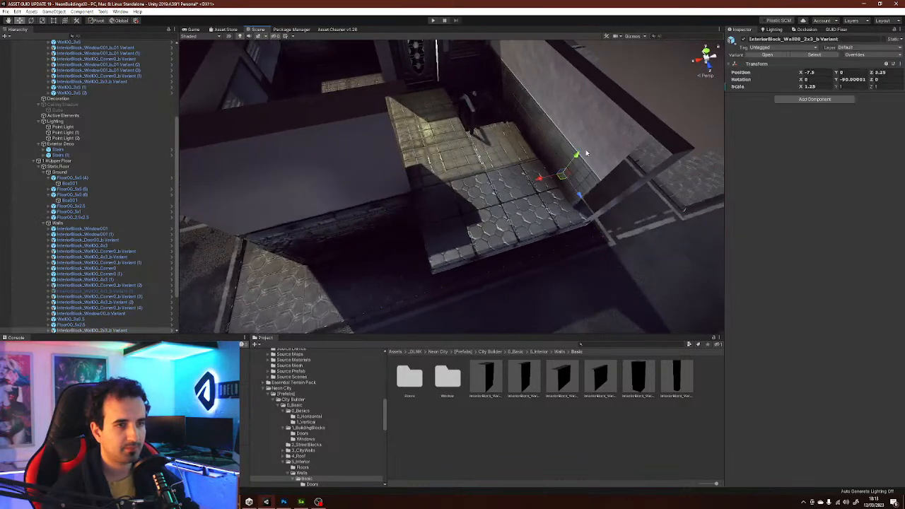
key(ctrl+d)
drag(555, 173, 632, 182)
key(e)
key(w)
- Move the copied 2x3 wall to X -2.5 along the opposite edge of the extension
drag(495, 202, 413, 212)
right_drag(445, 218, 438, 218)
alt+drag(438, 217, 526, 185)
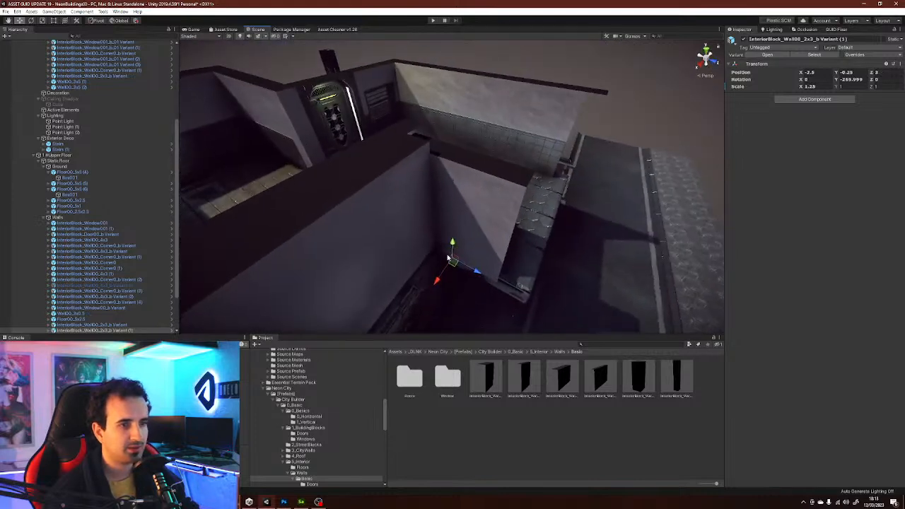
mouse_move(454, 259)
mouse_down()
mouse_move(470, 242)
mouse_move(465, 261)
mouse_up()
alt+drag(568, 189, 533, 178)
- Duplicate the outer corner piece, rotate the copy 90 degrees and place it at X -2.5, Z 5
click(516, 109)
key(ctrl+d)
drag(571, 155, 351, 236)
key(e)
key(w)
alt+drag(599, 157, 522, 163)
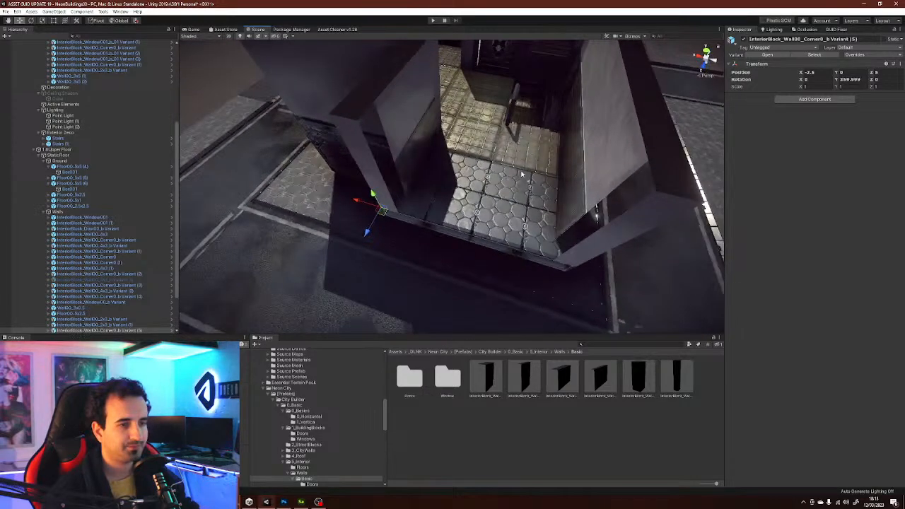
alt+drag(476, 257, 494, 250)
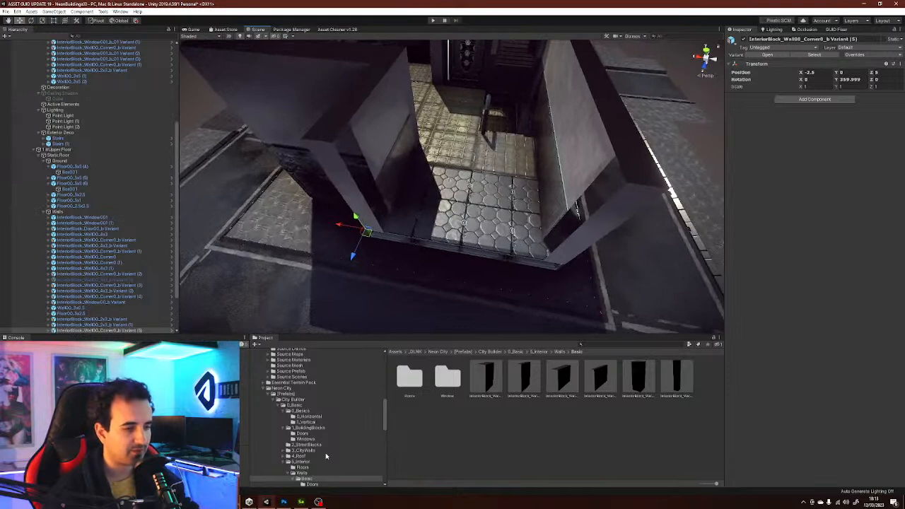
- Open the Window prefab folder and compare variants, choosing InteriorBlock_Window00_b_01 Variant
scroll(321, 461, down, 3)
click(312, 448)
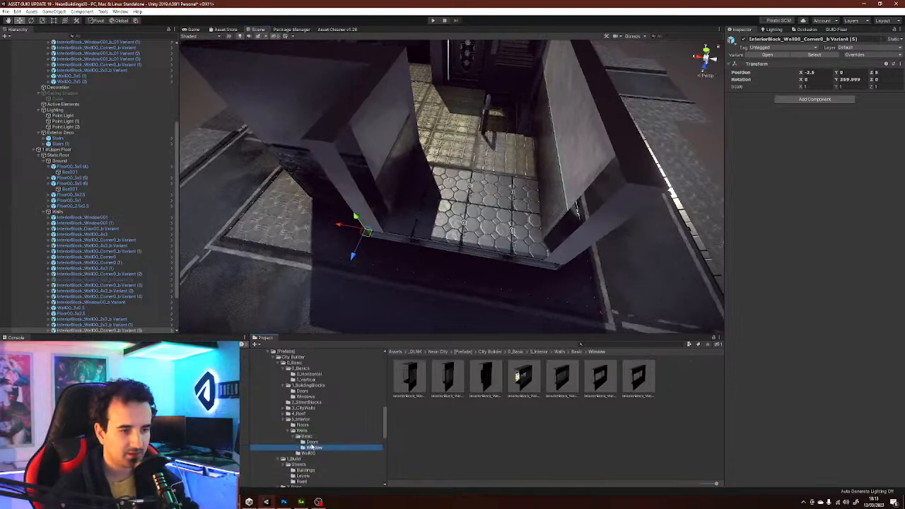
click(453, 383)
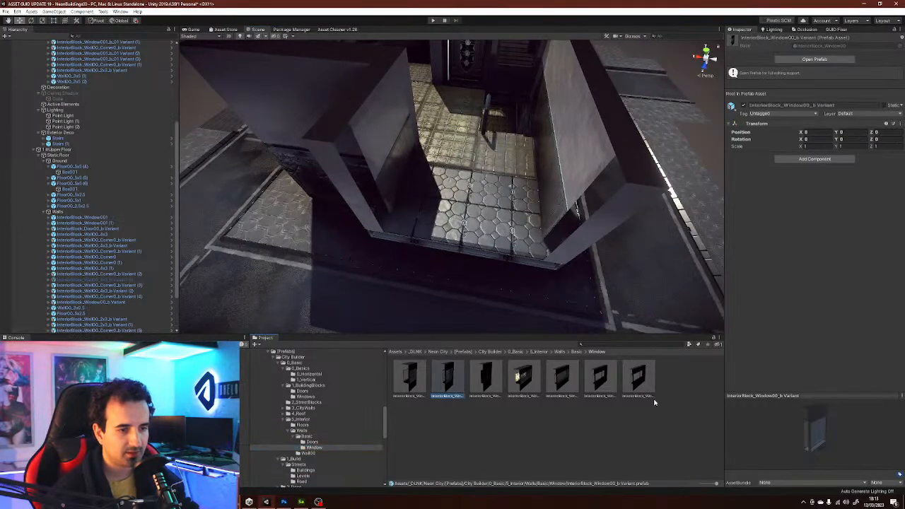
click(485, 380)
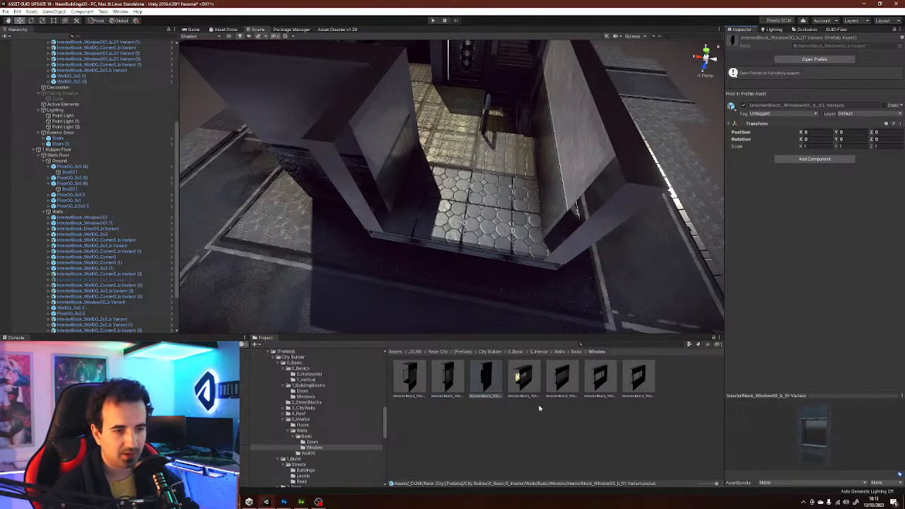
- Add the InteriorBlock_Window00_b_01 Variant to the Walls group and place it next to the corner at X -6, Z 5
click(87, 215)
right_drag(382, 182, 387, 171)
drag(359, 140, 858, 180)
scroll(494, 184, up, 5)
key(s)
right_drag(858, 180, 859, 203)
key(e)
right_drag(594, 224, 608, 255)
alt+drag(608, 255, 489, 245)
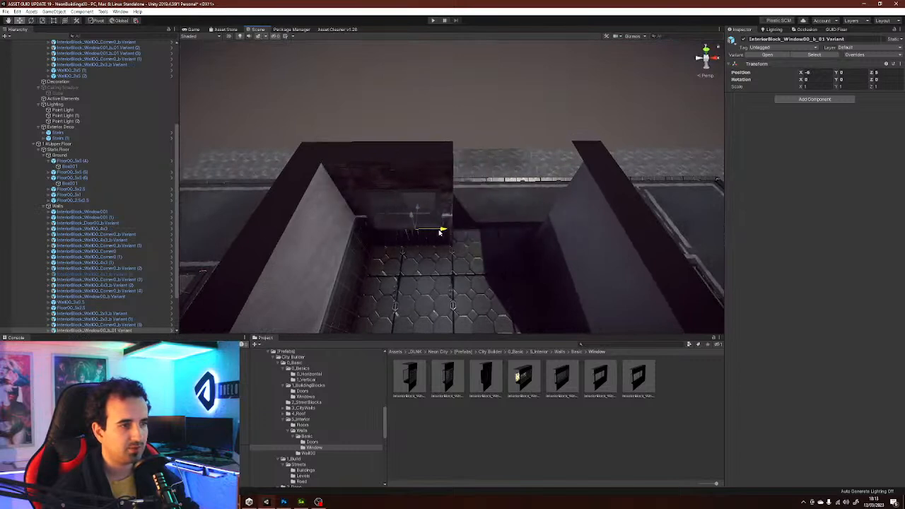
- Duplicate the window wall to fill the rest of the extension's open end, and examine the building's exterior
key(ctrl+d)
alt+drag(515, 228, 514, 163)
click(614, 419)
right_drag(530, 256, 395, 214)
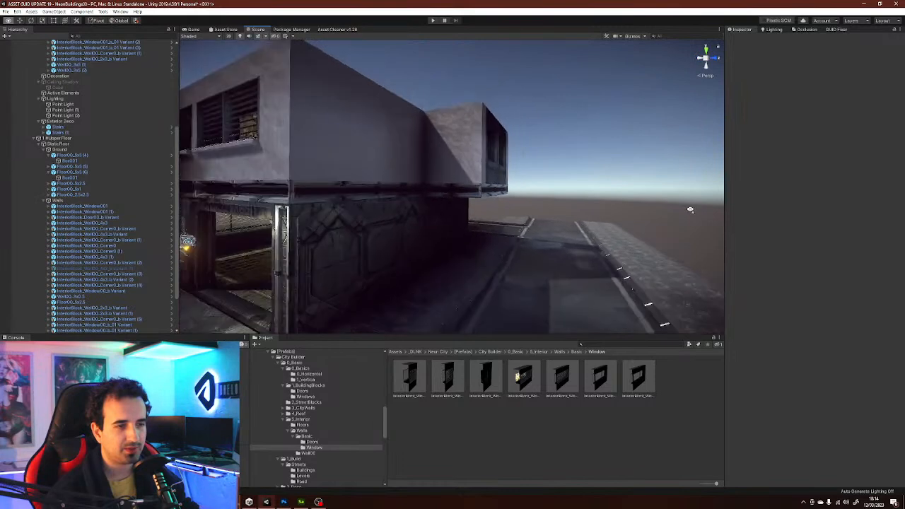
right_drag(690, 209, 423, 210)
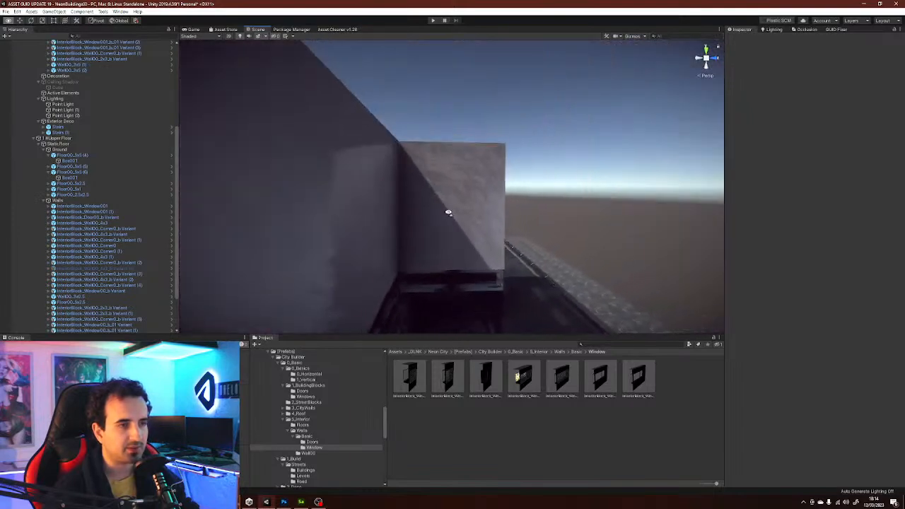
- Examine the enclosed upper floor from outside and inside, covering the extension's overhang, the windowed rooms, the terrace and the overall building shape
right_drag(437, 234, 547, 184)
right_drag(639, 183, 553, 219)
right_drag(635, 192, 416, 212)
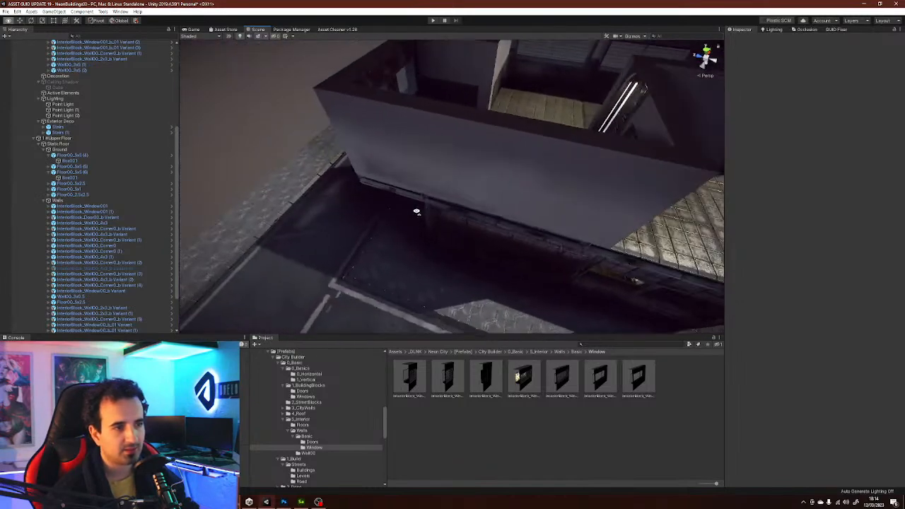
right_drag(482, 128, 459, 221)
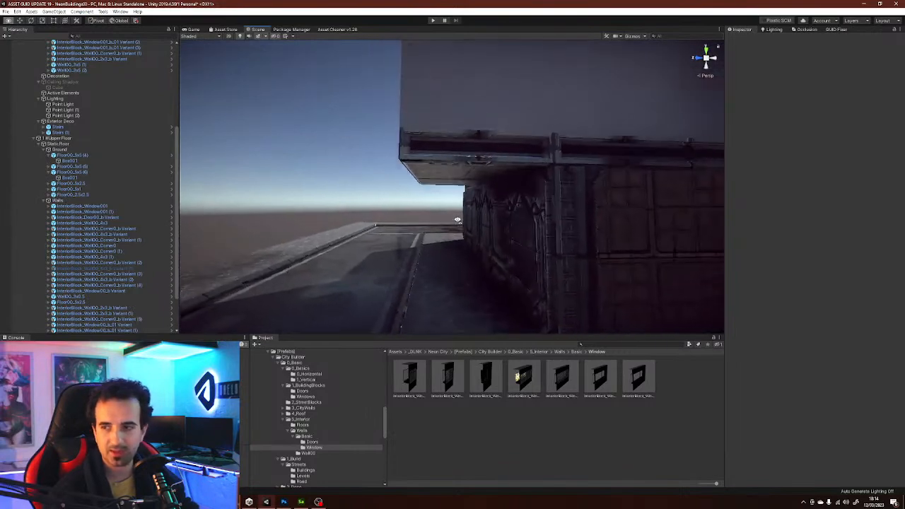
right_drag(468, 285, 482, 240)
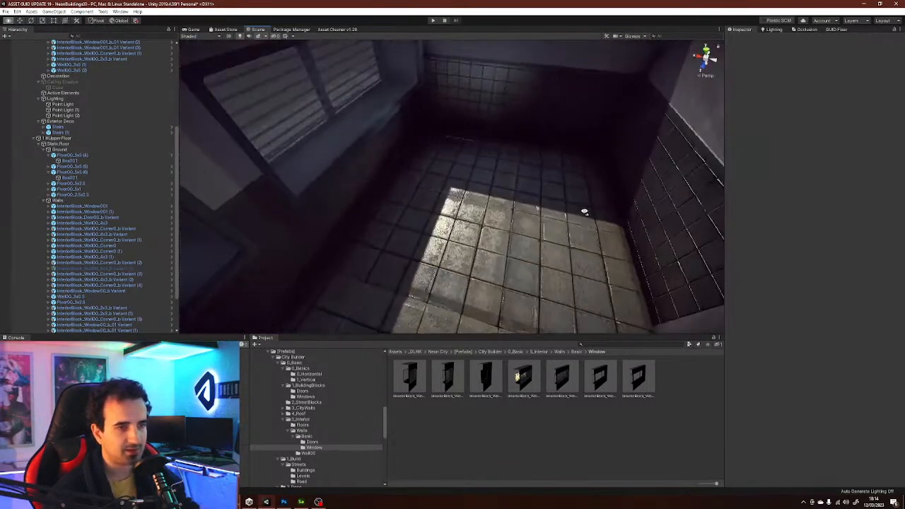
right_drag(542, 167, 551, 193)
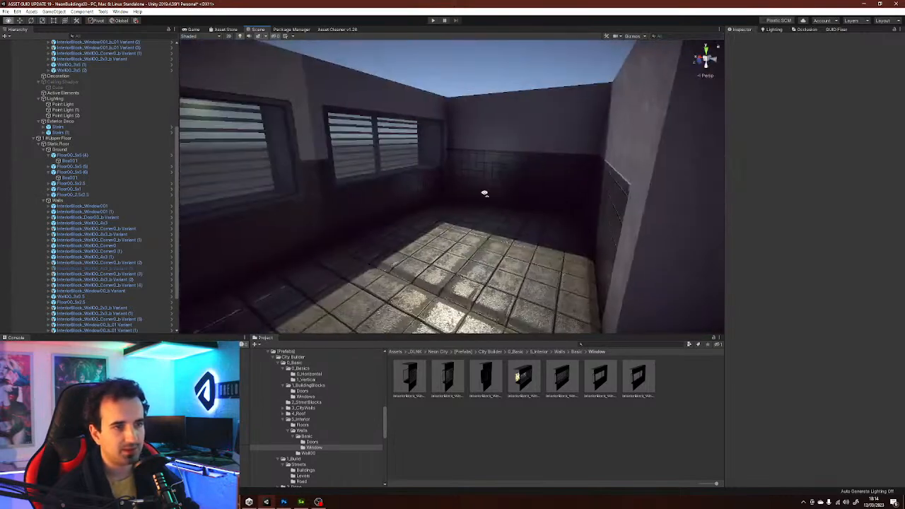
right_drag(548, 196, 454, 196)
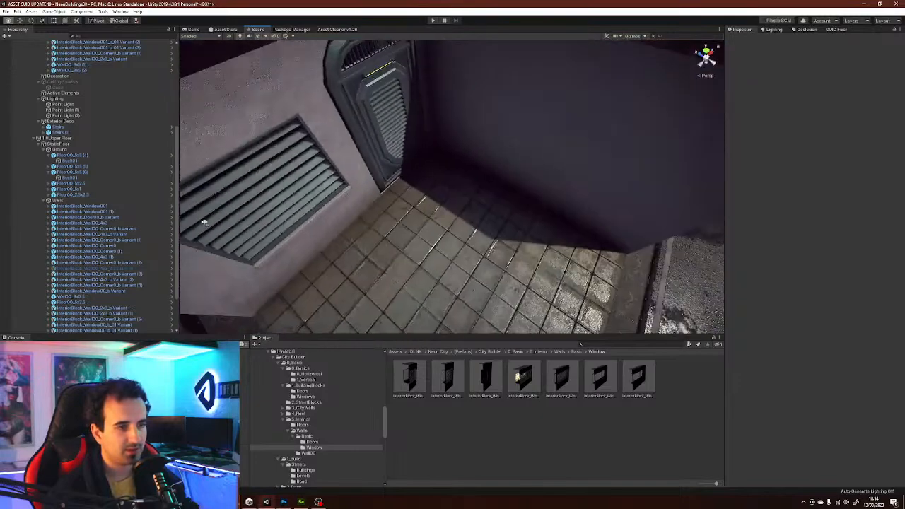
right_drag(205, 222, 444, 201)
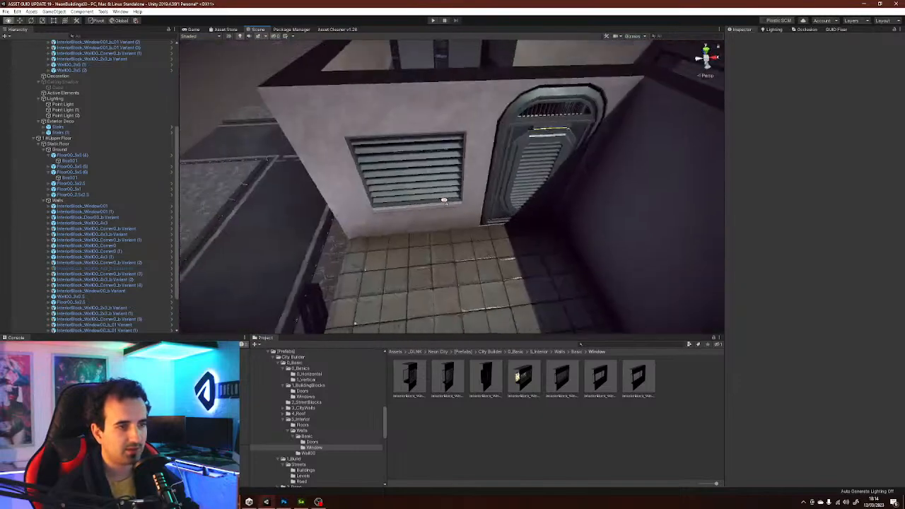
right_drag(565, 185, 581, 205)
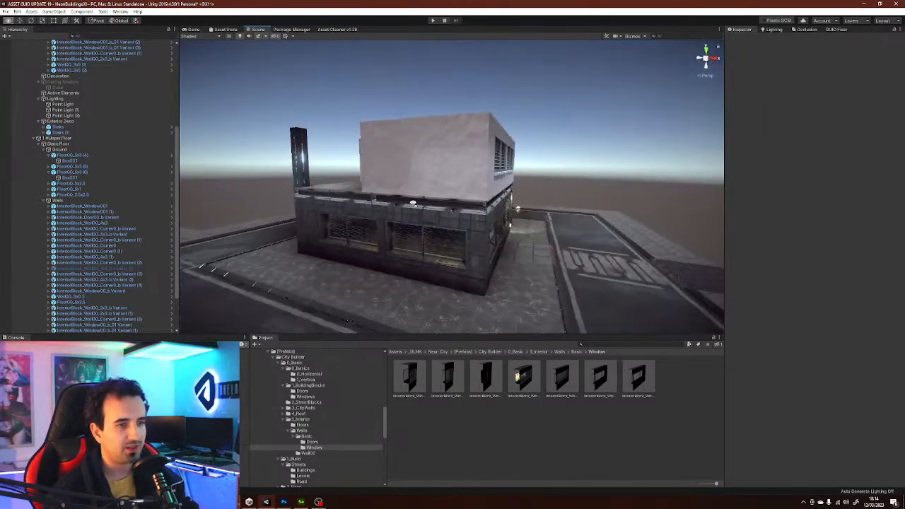
right_drag(401, 203, 548, 210)
right_drag(463, 215, 459, 214)
right_drag(564, 206, 535, 244)
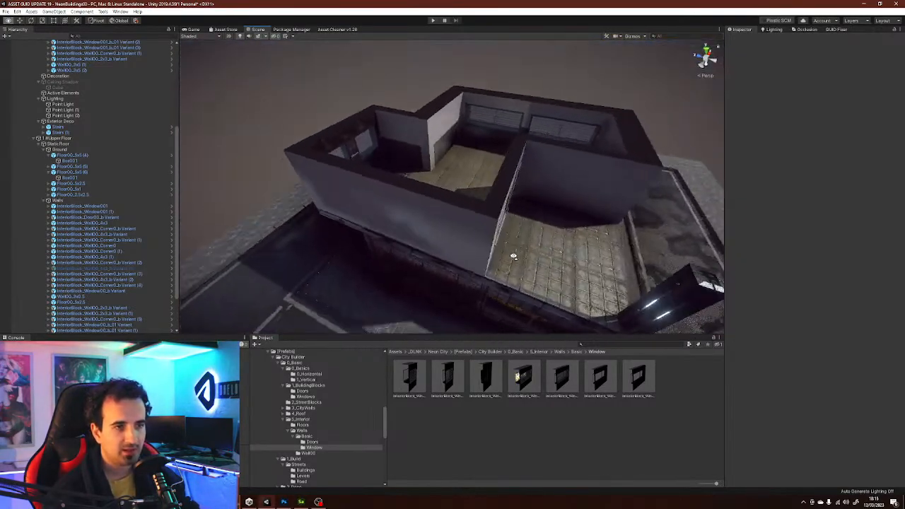
right_drag(465, 276, 552, 224)
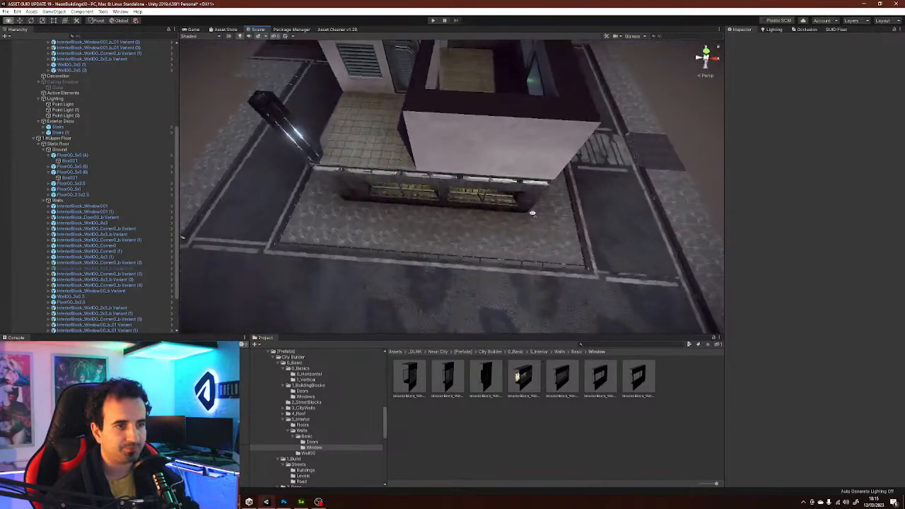
right_drag(495, 190, 365, 142)
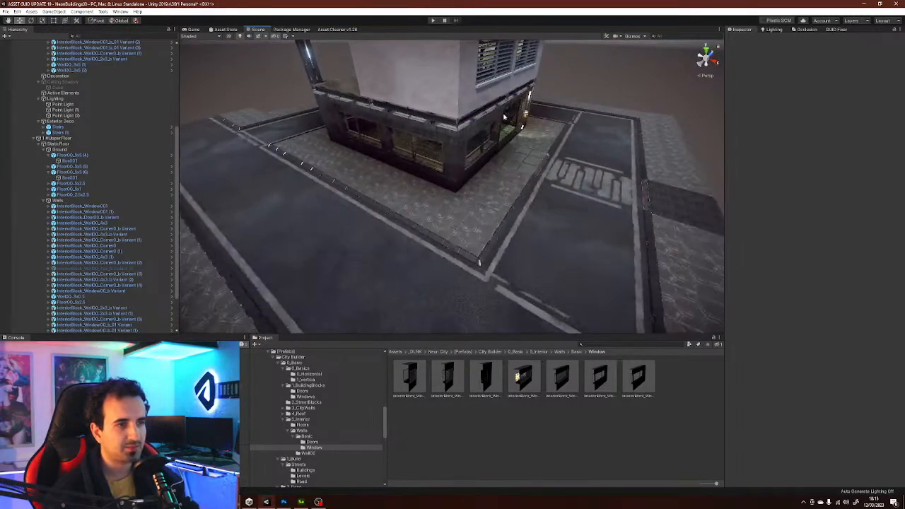
right_drag(522, 124, 488, 136)
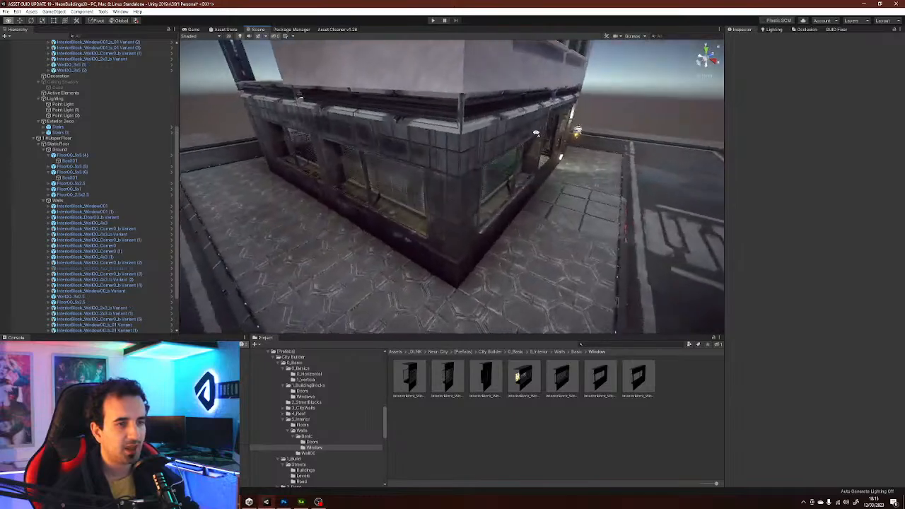
- Examine the ground floor interior, its staircase and windows, and the building's street entrance
right_drag(331, 102, 537, 203)
right_drag(580, 224, 478, 220)
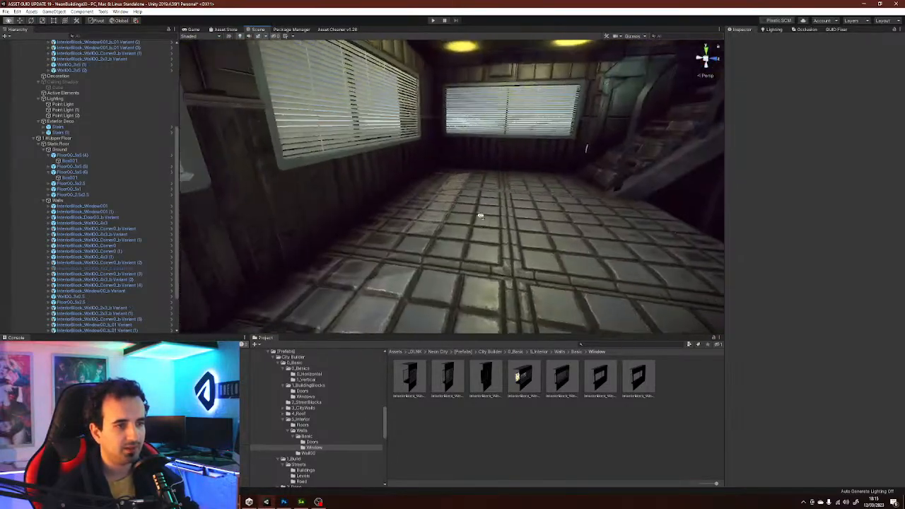
right_drag(663, 206, 460, 209)
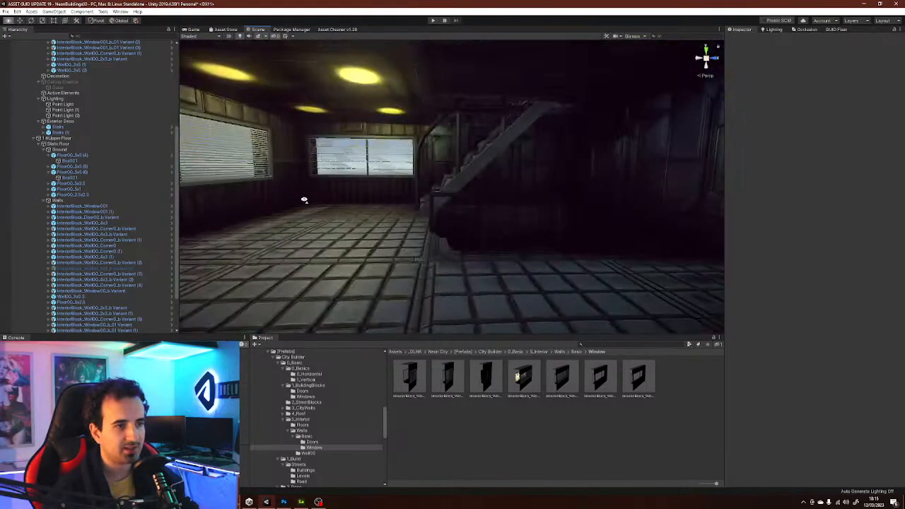
right_drag(304, 200, 502, 197)
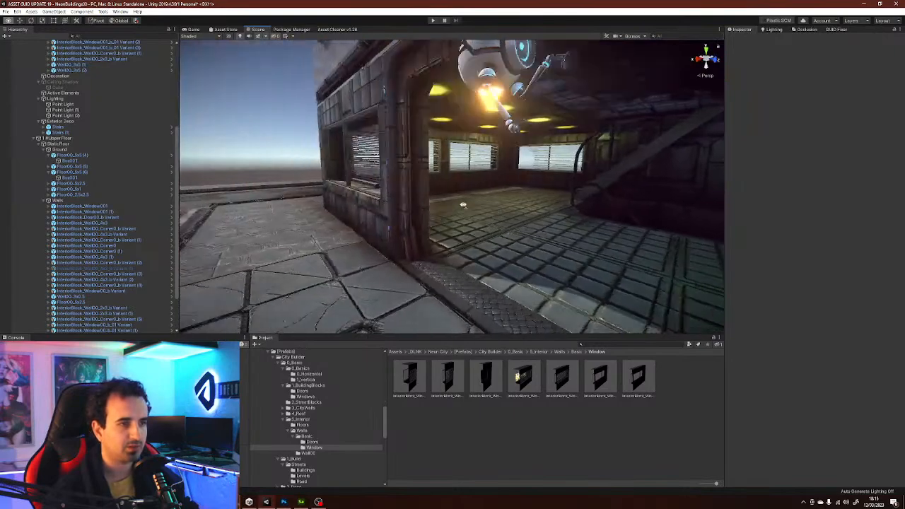
right_drag(581, 215, 504, 217)
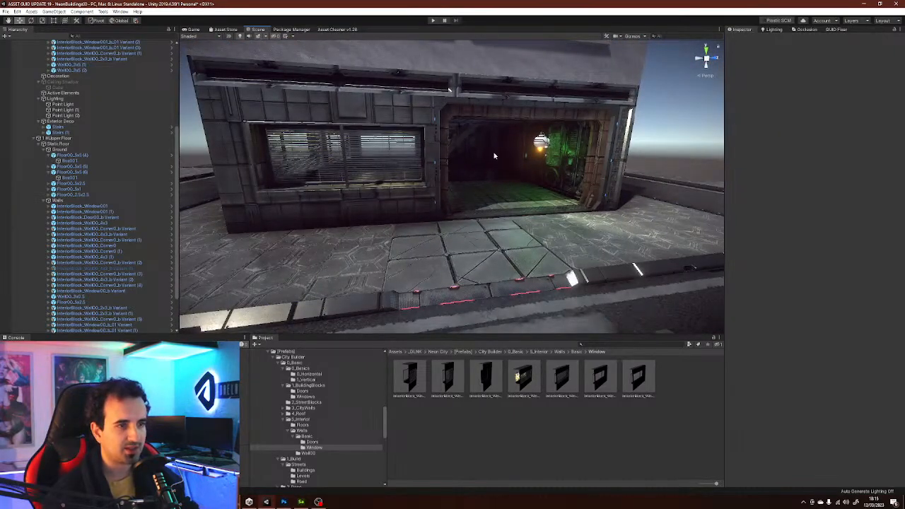
right_drag(503, 200, 753, 200)
key(w)
right_drag(495, 177, 454, 202)
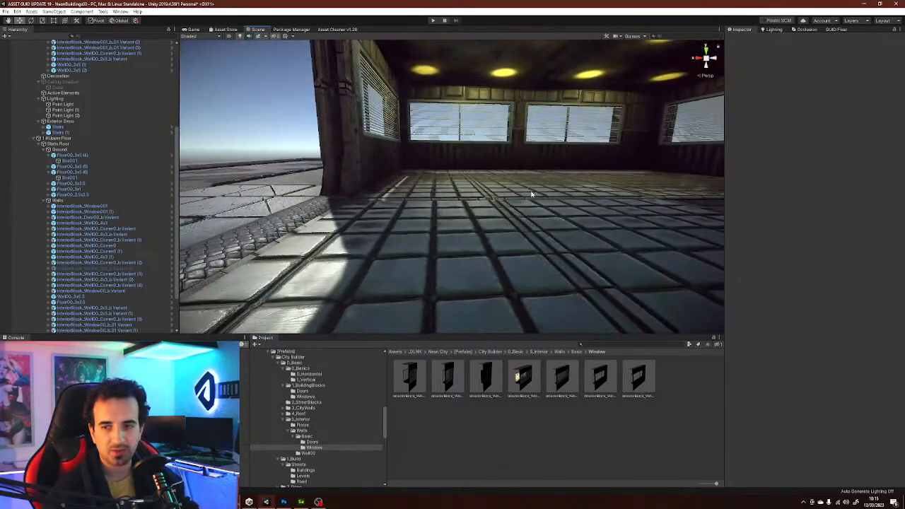
- Collapse the Neon Buildings hierarchy down to the scene's root objects and save the scene
click(36, 138)
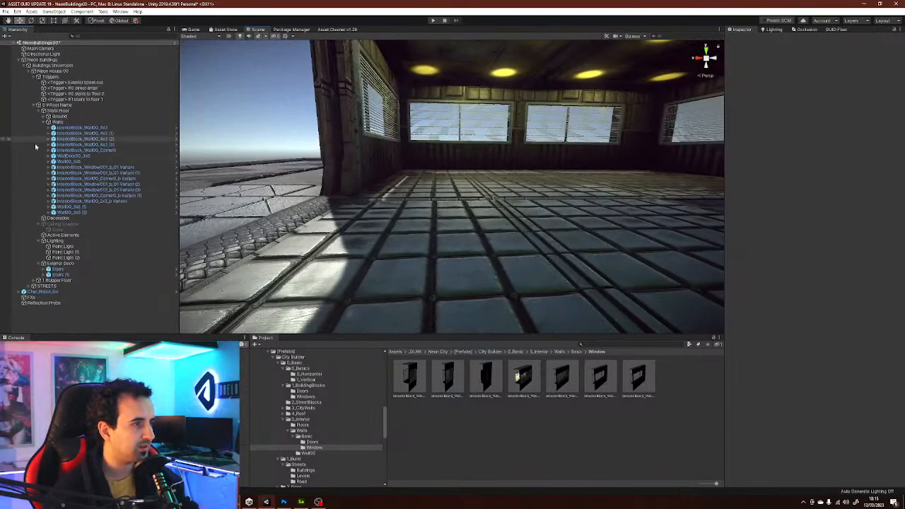
click(38, 105)
click(28, 65)
click(19, 59)
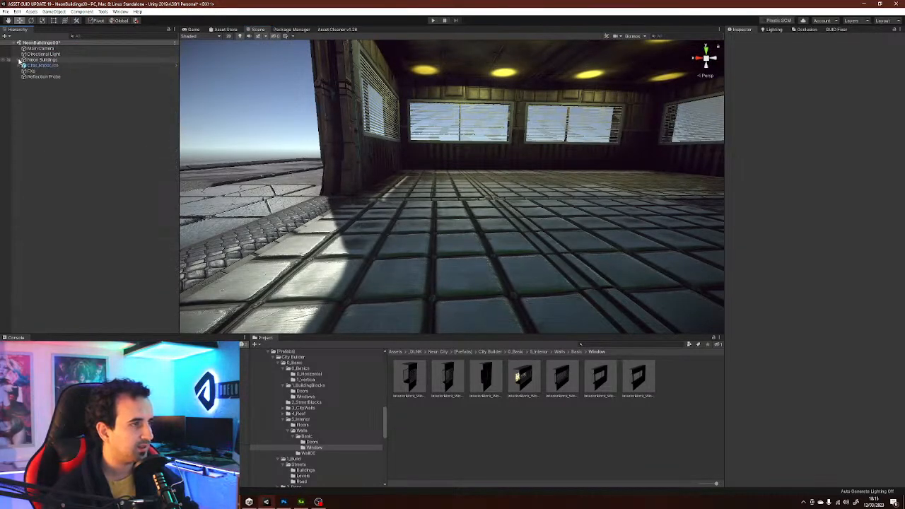
right_drag(396, 127, 520, 136)
key(ctrl+s)
right_drag(349, 157, 326, 167)
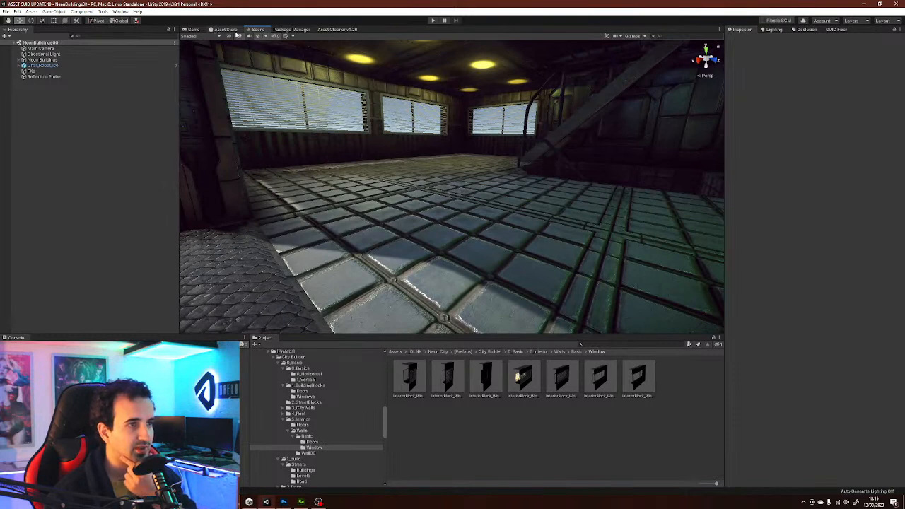
click(121, 12)
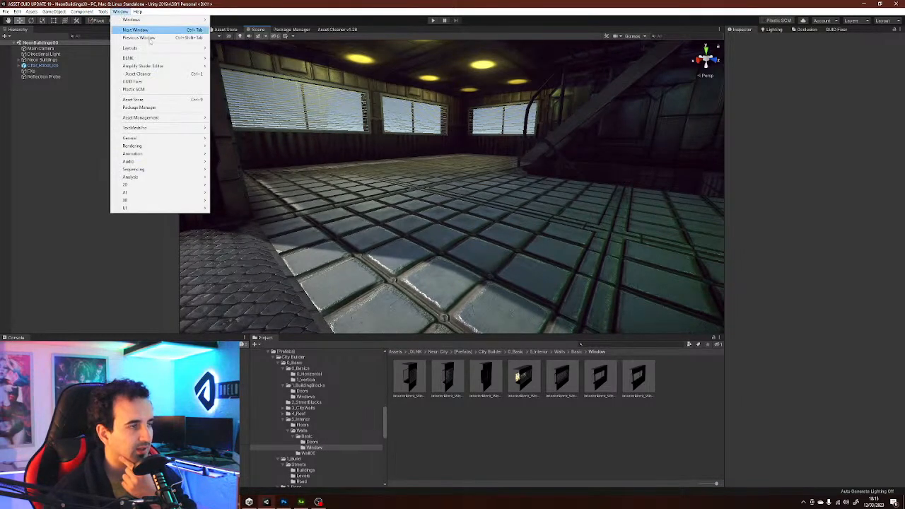
mouse_move(170, 57)
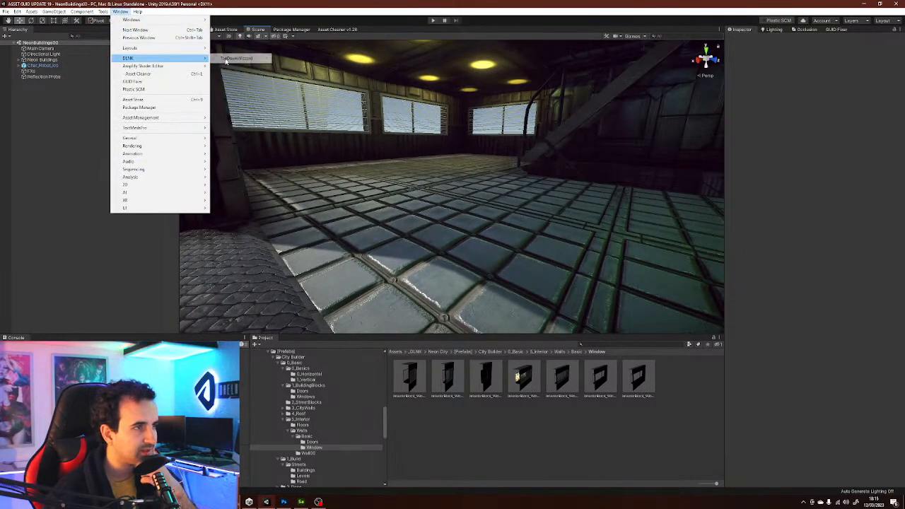
click(249, 13)
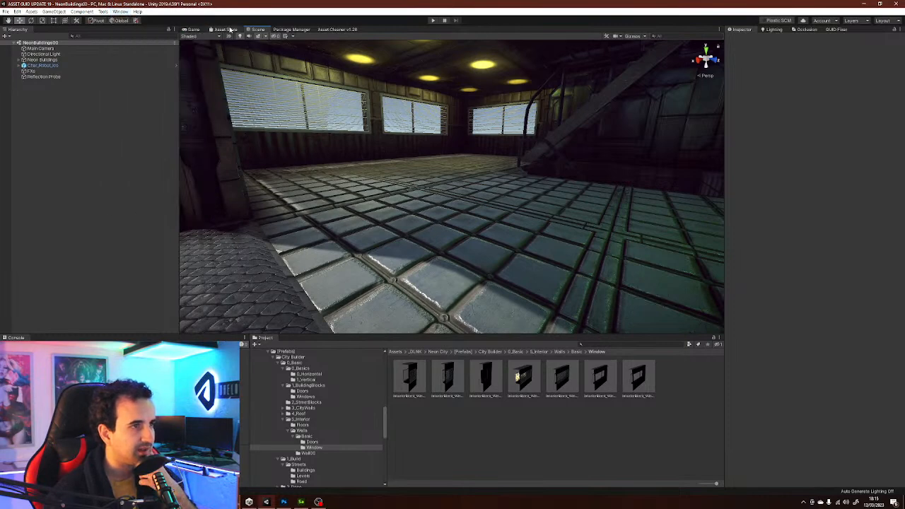
- Open the Package Manager, search for "game creator" and switch the package source to My Assets
click(304, 31)
click(607, 35)
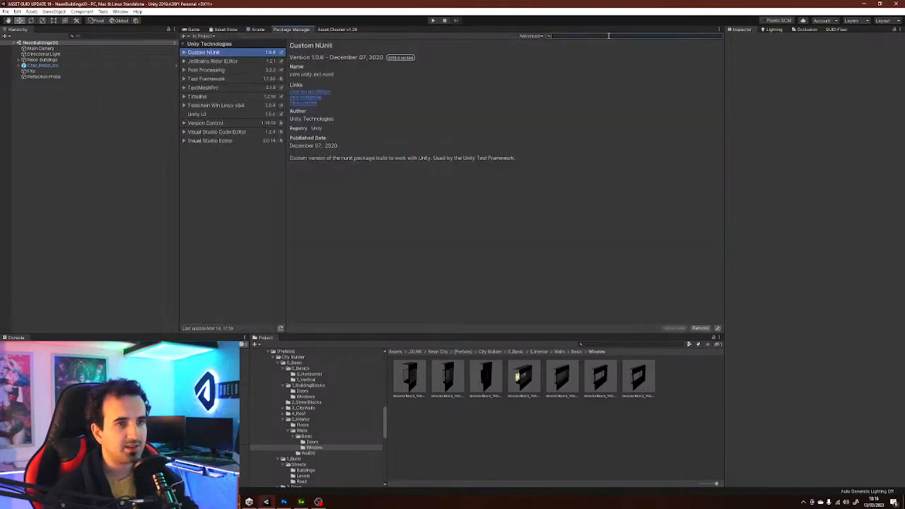
text(game creator)
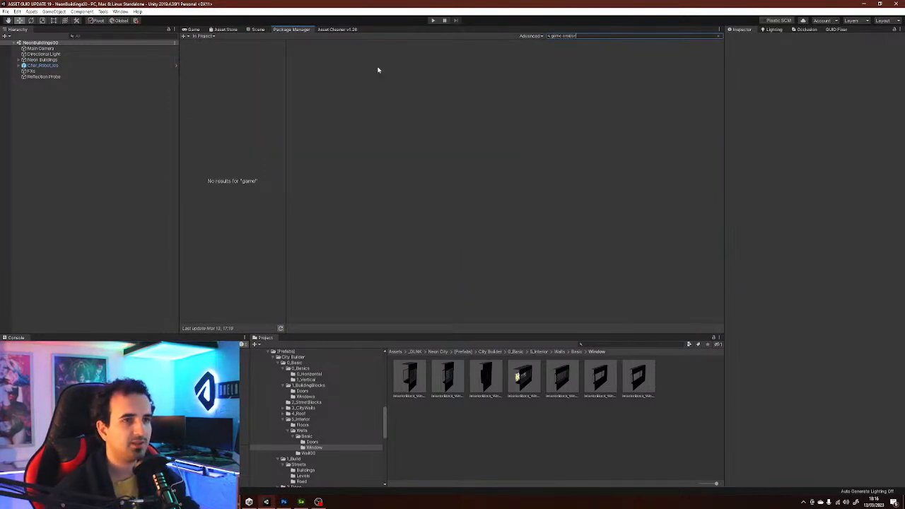
click(201, 36)
click(215, 64)
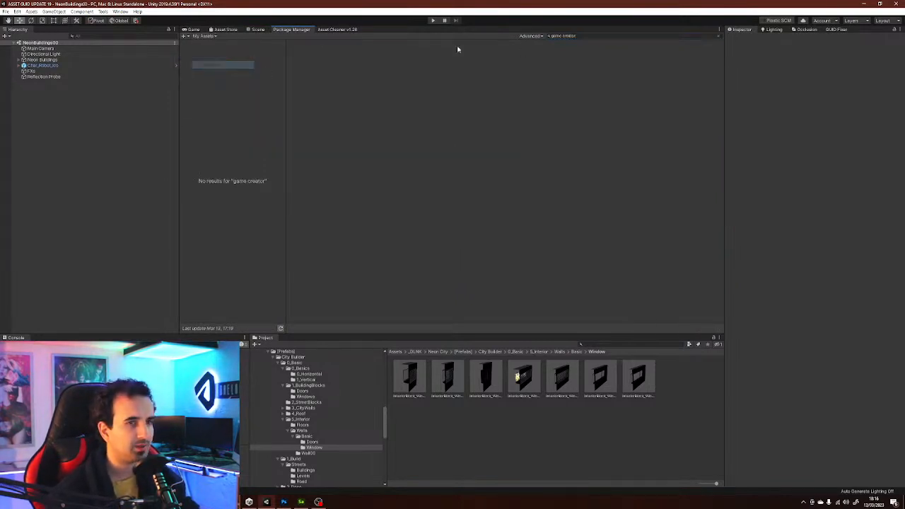
- Clear the package search so My Assets reloads, and search it again for "game creator"
click(593, 35)
click(593, 35)
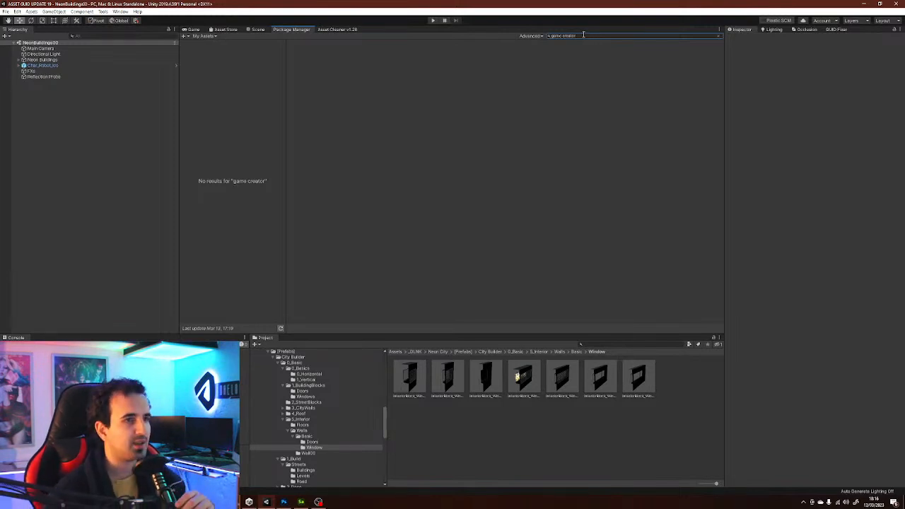
triple_click(585, 34)
click(203, 36)
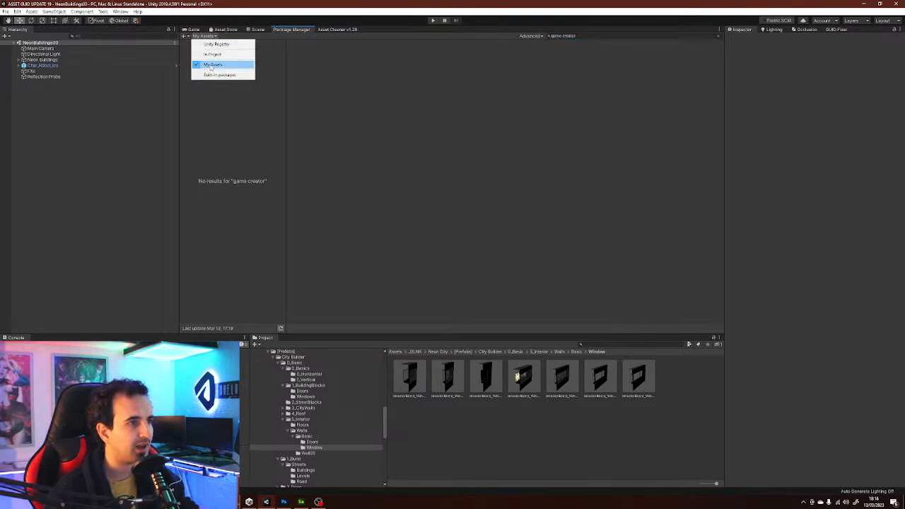
click(211, 65)
click(582, 35)
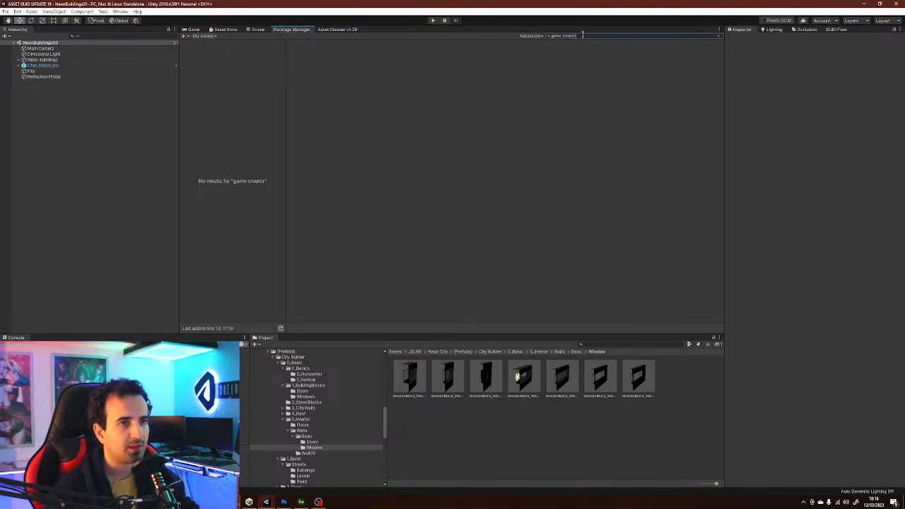
click(717, 37)
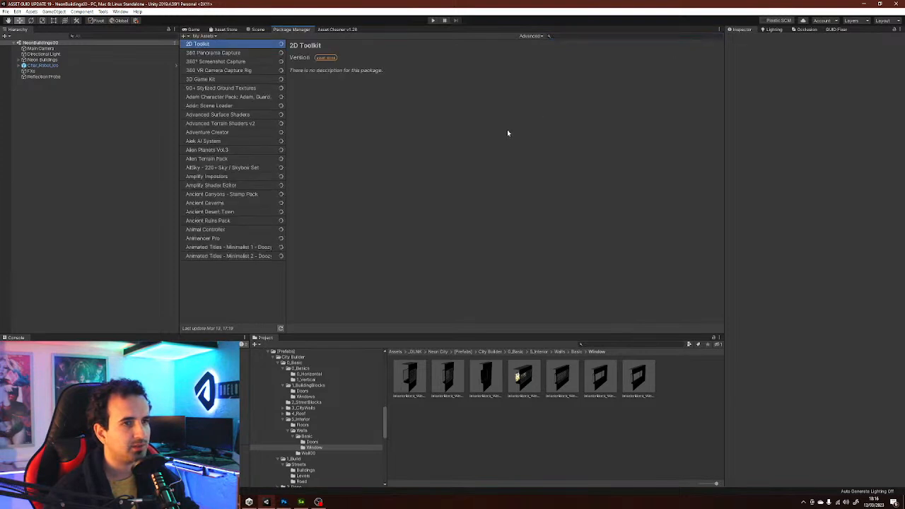
click(619, 35)
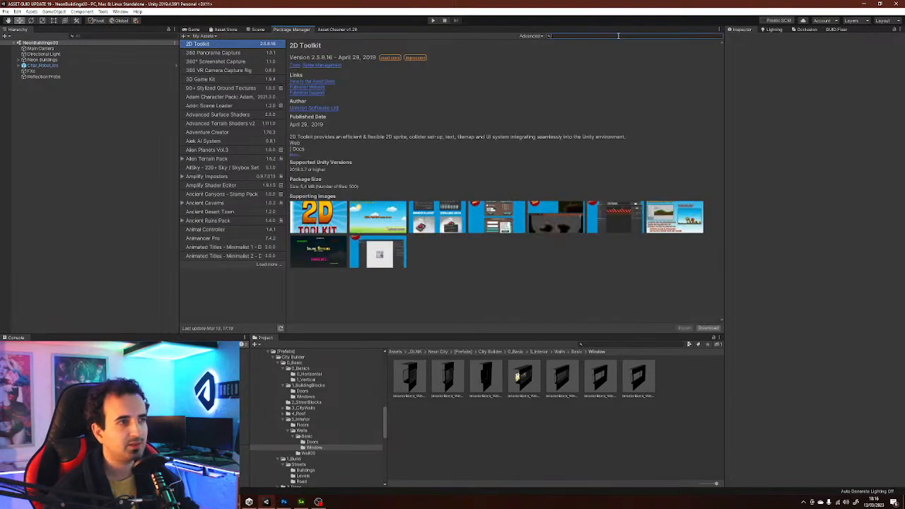
text(360me creator)
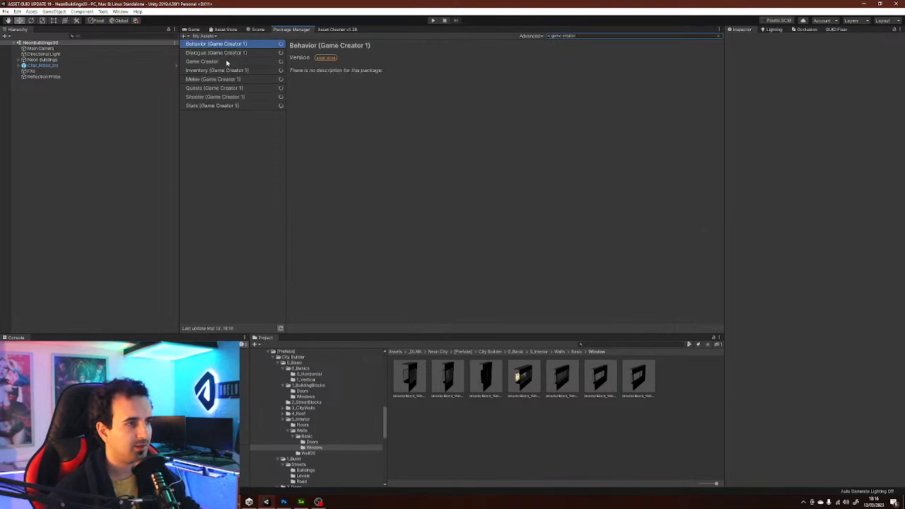
- Import all files of the Game Creator package and start the installation of Game Creator 1.1.16
click(227, 61)
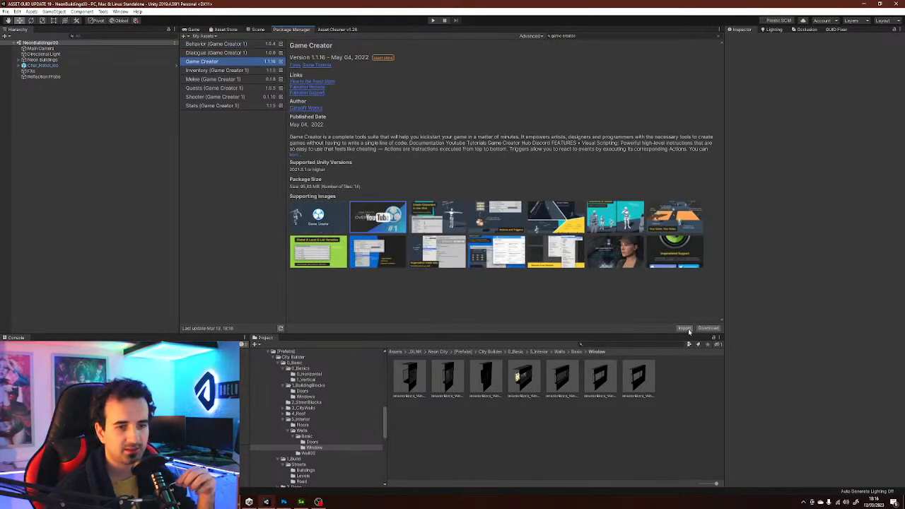
click(684, 328)
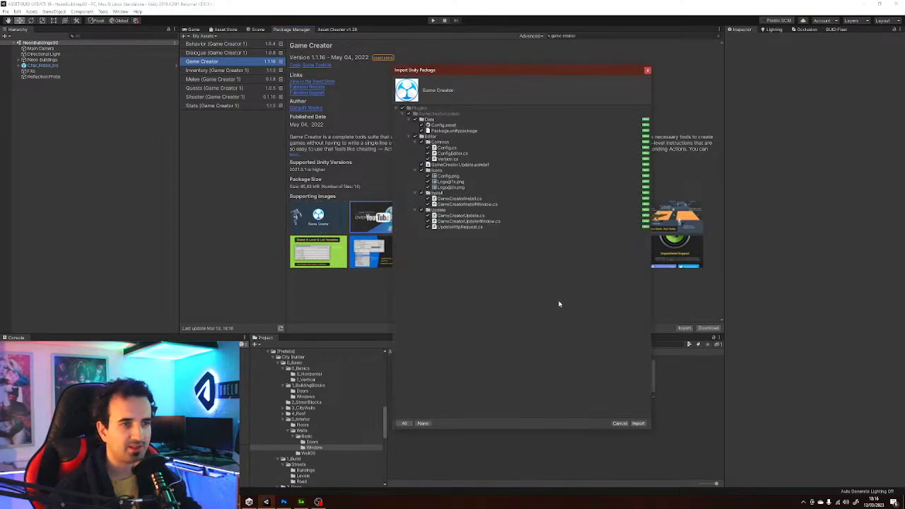
click(638, 423)
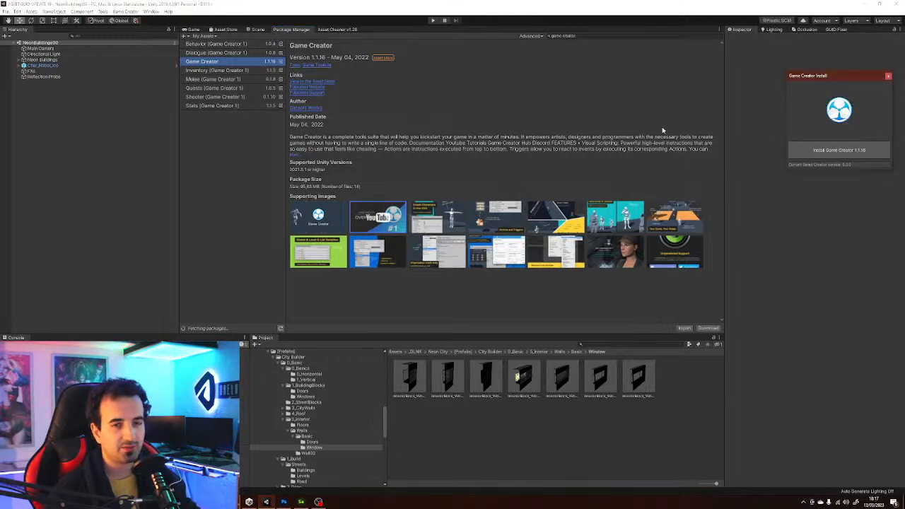
click(830, 154)
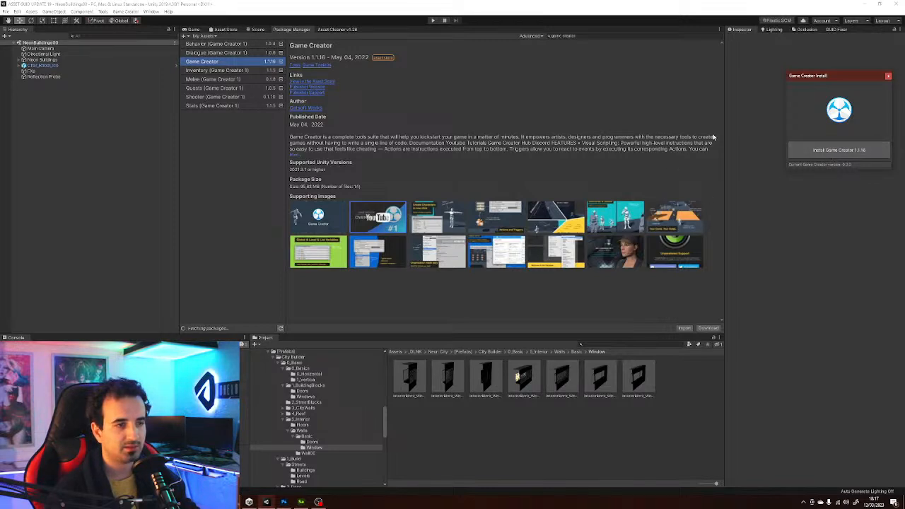
- Install Game Creator 1.1.16 and return to the Scene view with the NeonBuildings scene's root objects expanded
click(834, 152)
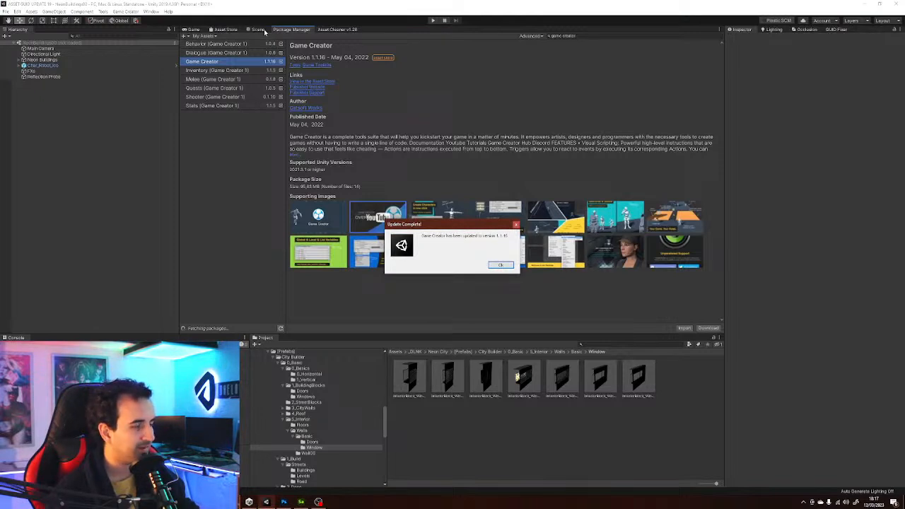
click(502, 267)
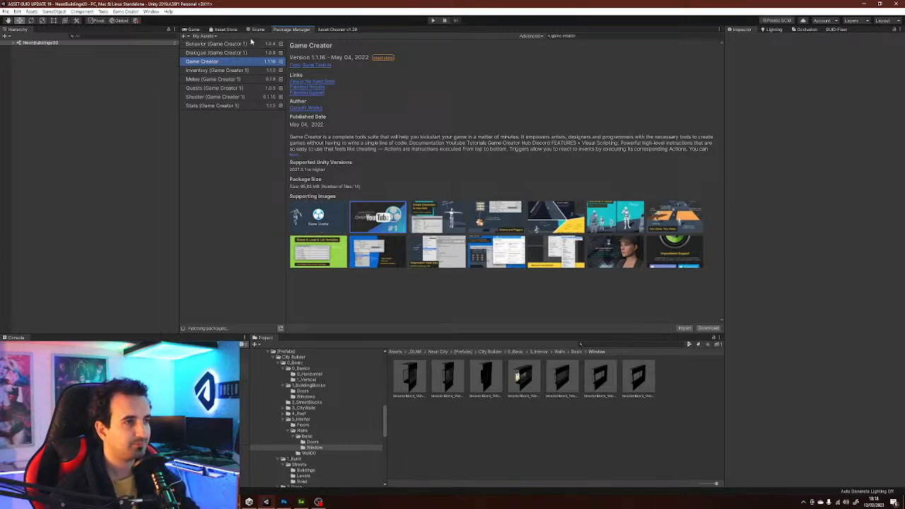
click(257, 29)
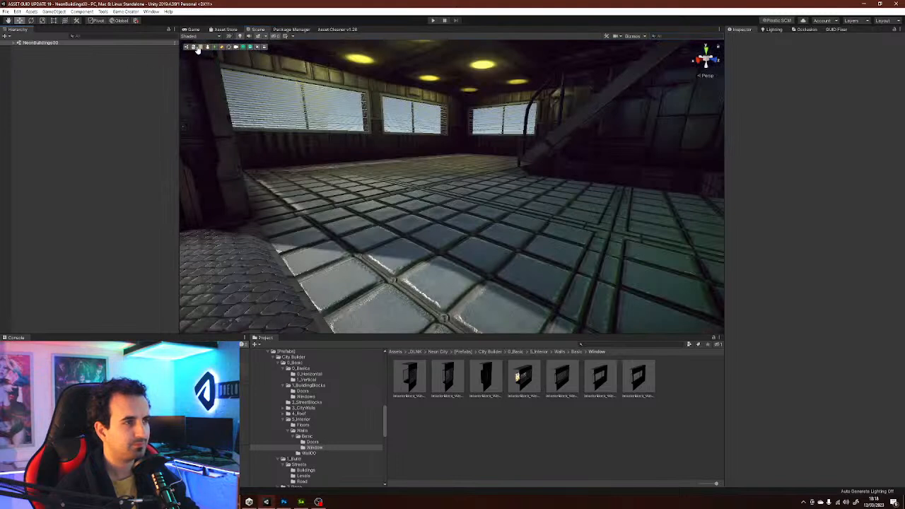
click(13, 44)
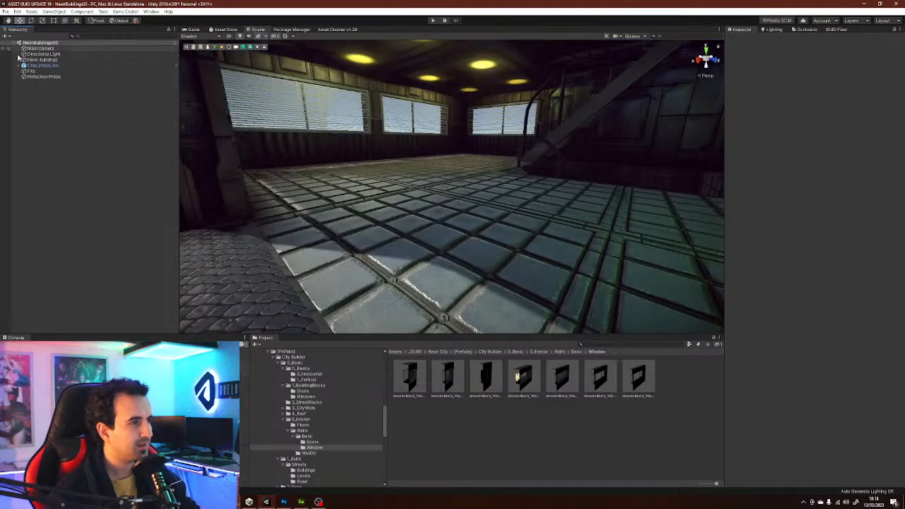
- Deactivate the floating robot character at the building's entrance
click(41, 66)
right_drag(493, 199, 543, 197)
key(s)
key(w)
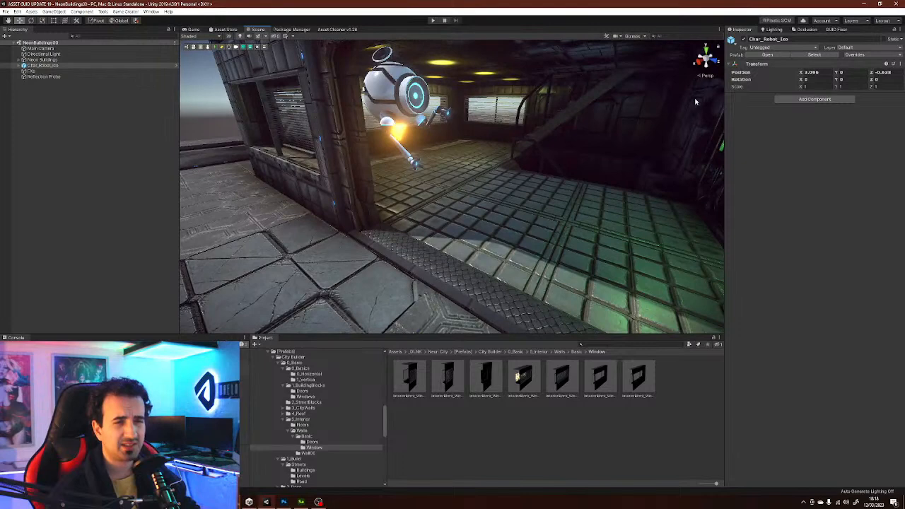
click(742, 40)
click(97, 61)
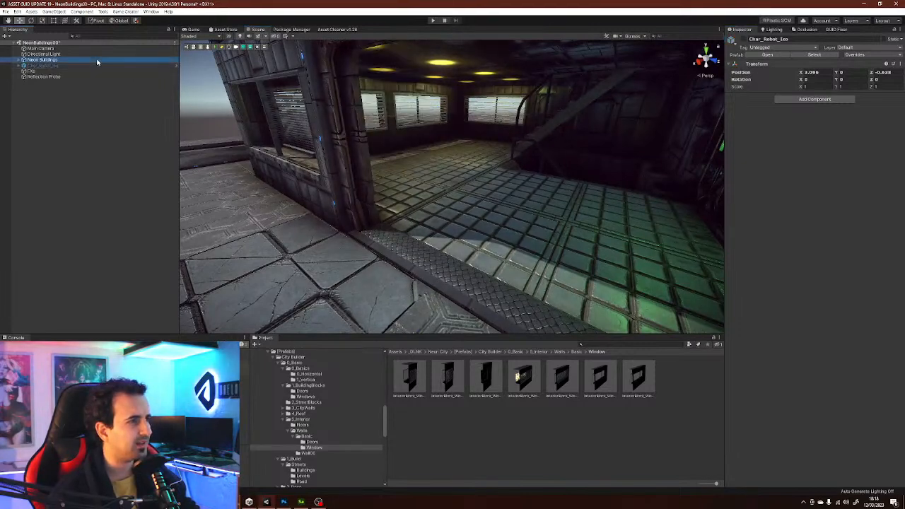
click(81, 77)
- Set the Main Camera's Post-process Layer to use only the TransparentFX layer for volume blending
click(76, 55)
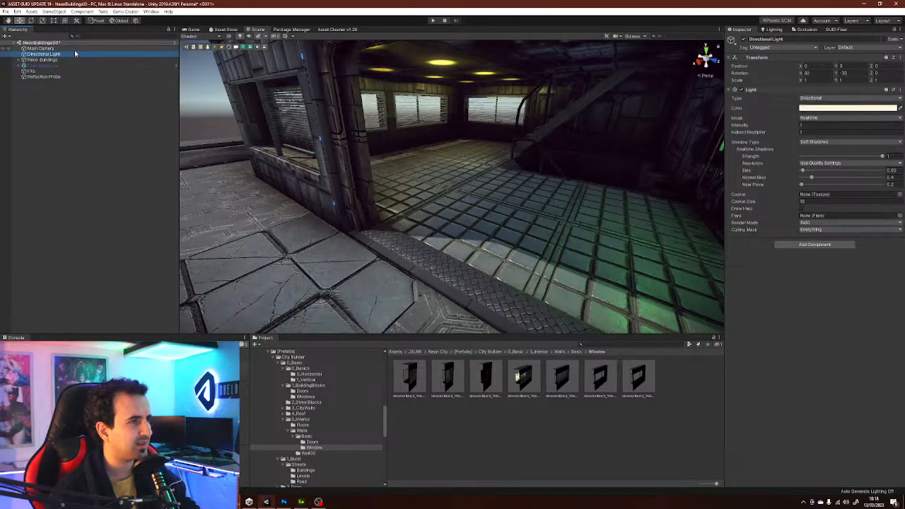
click(76, 49)
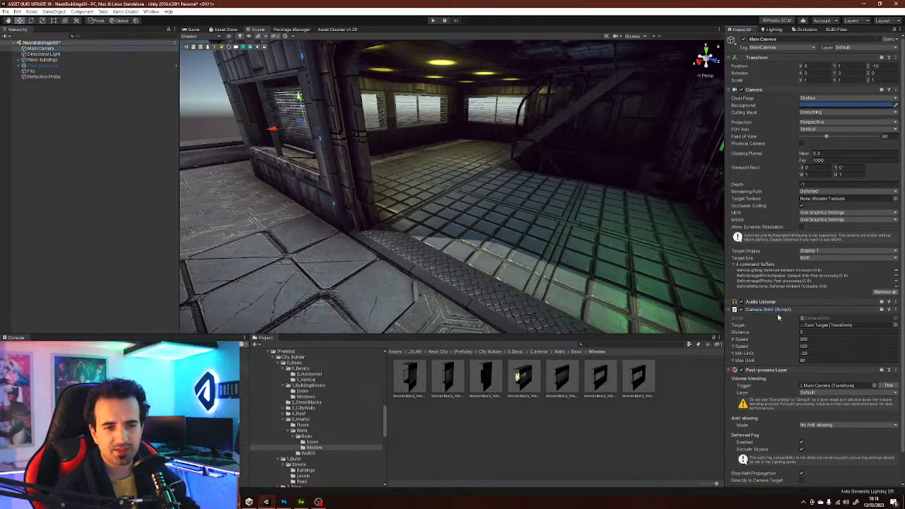
click(765, 309)
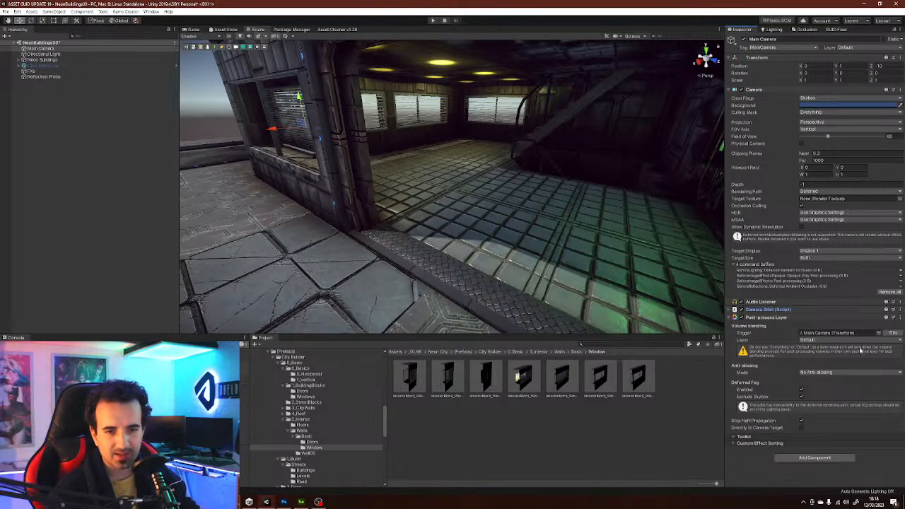
click(825, 343)
click(828, 372)
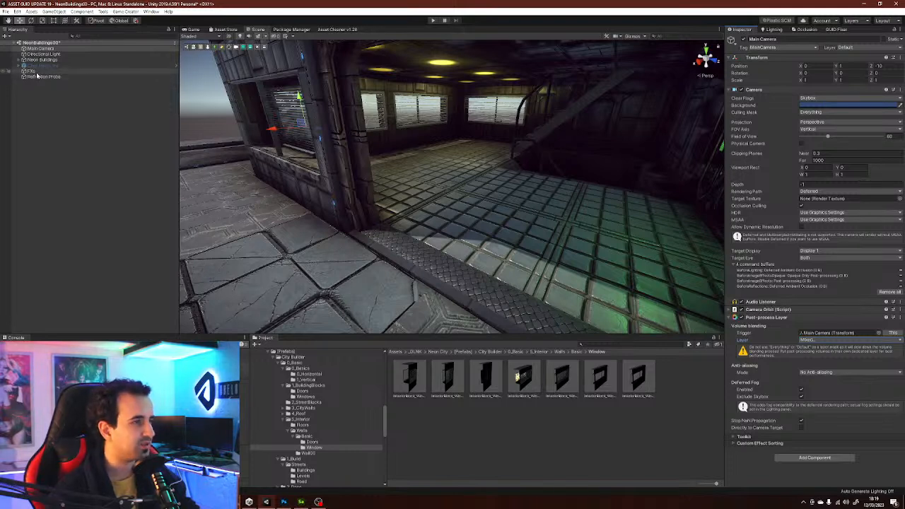
click(823, 340)
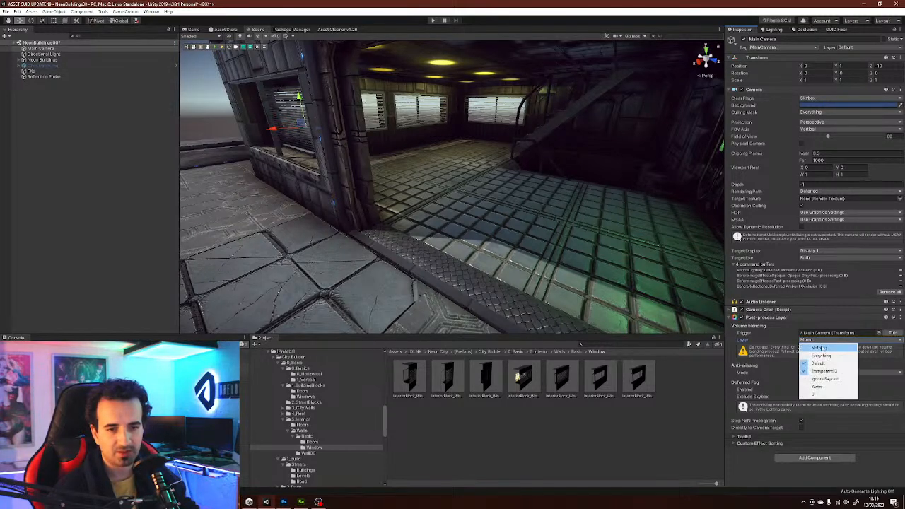
click(820, 365)
- Assign the FXs post-process volume object to the TransparentFX layer
click(64, 71)
click(864, 48)
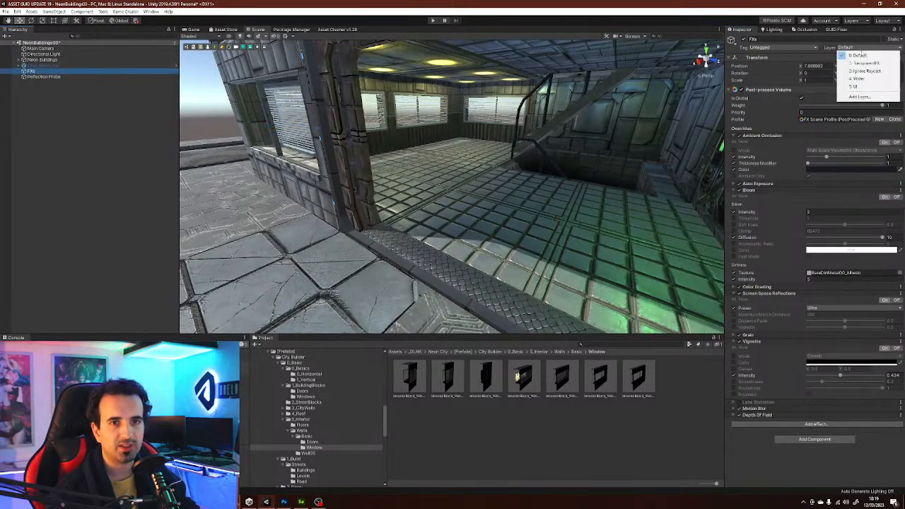
click(867, 64)
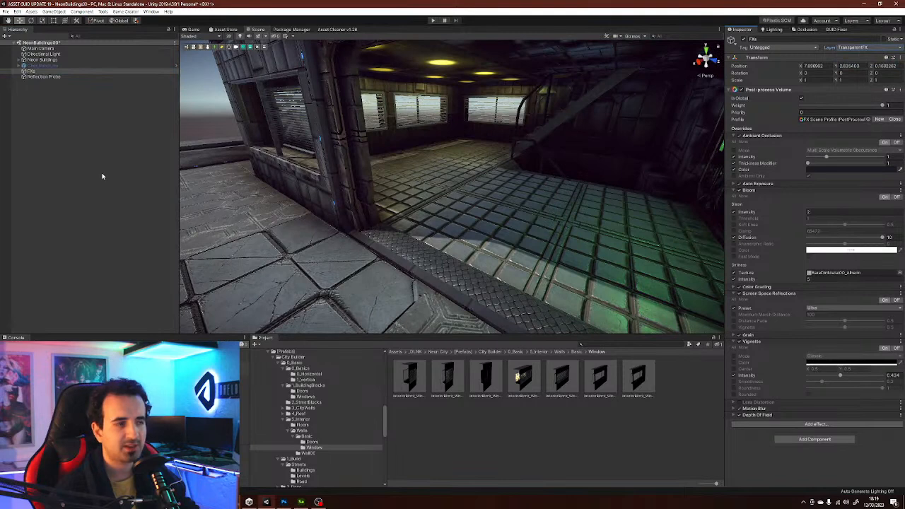
click(87, 125)
click(45, 56)
click(45, 49)
click(64, 134)
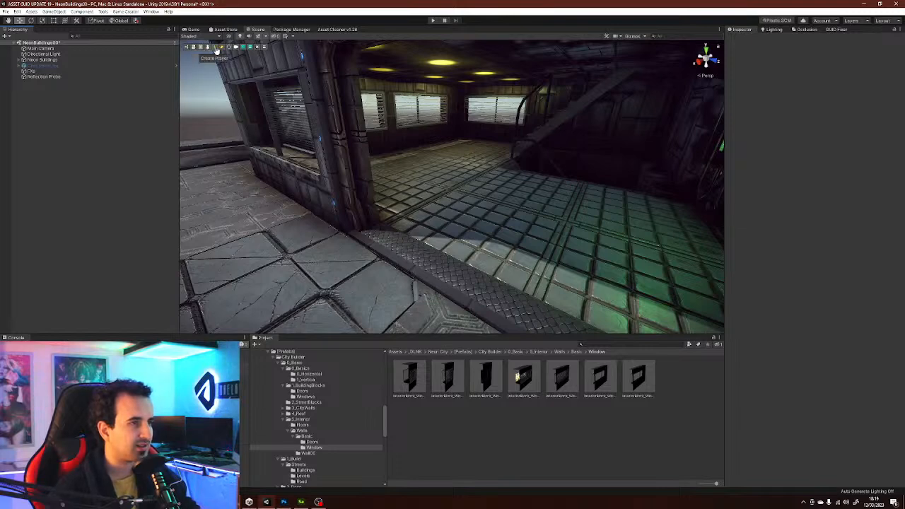
- Create a Game Creator Player in the scene and set its Y position to 0
right_drag(473, 181, 502, 183)
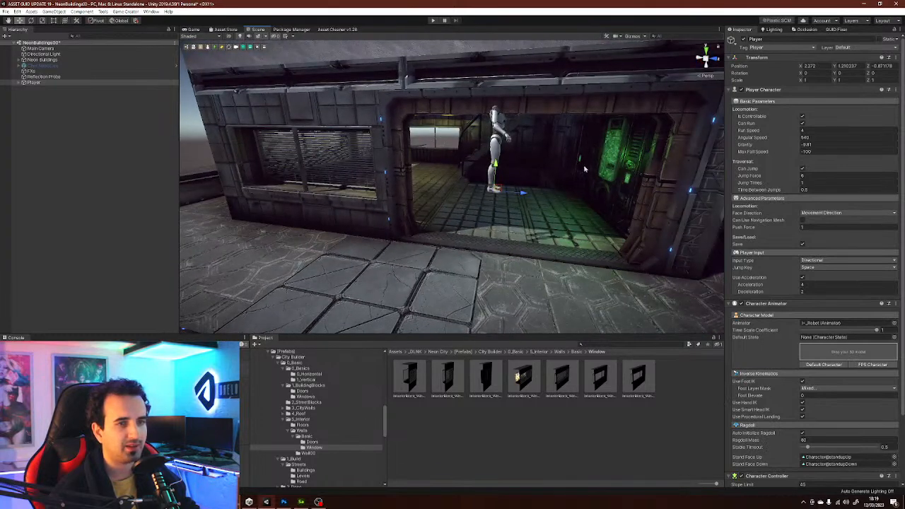
click(845, 65)
text(0)
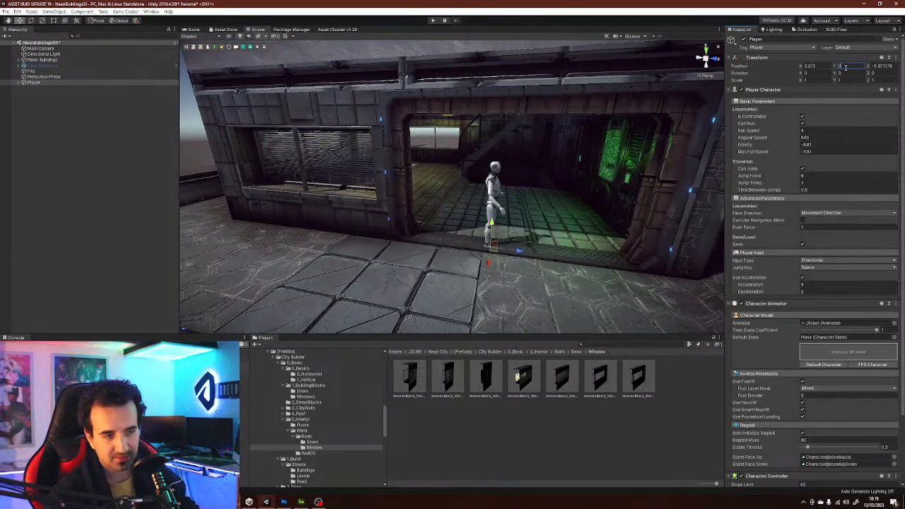
- Move the Player onto the pavement in front of the building entrance and rotate it to face the doorway
right_drag(545, 233, 516, 253)
drag(516, 252, 504, 306)
right_drag(532, 298, 550, 308)
key(e)
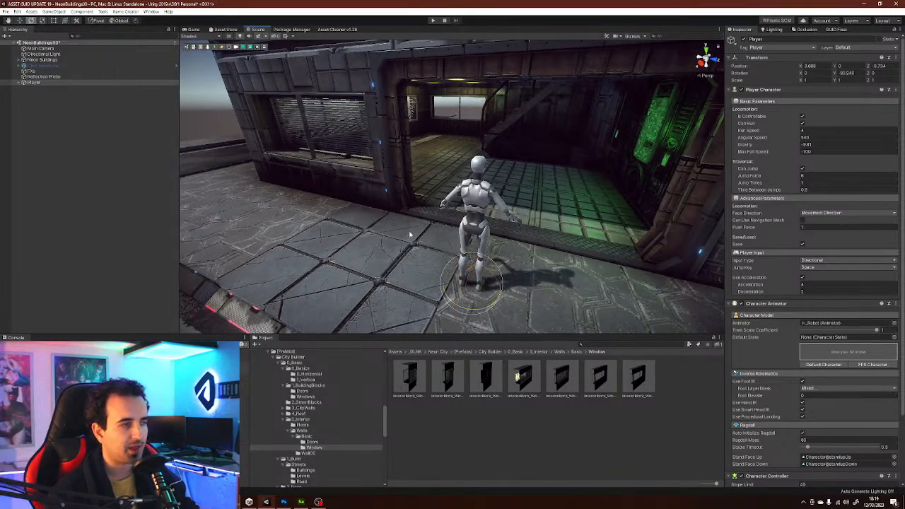
click(108, 130)
- Examine the Player's placement at the entrance from several angles and review the Player and FXs component settings
right_drag(558, 201, 684, 156)
key(w)
key(s)
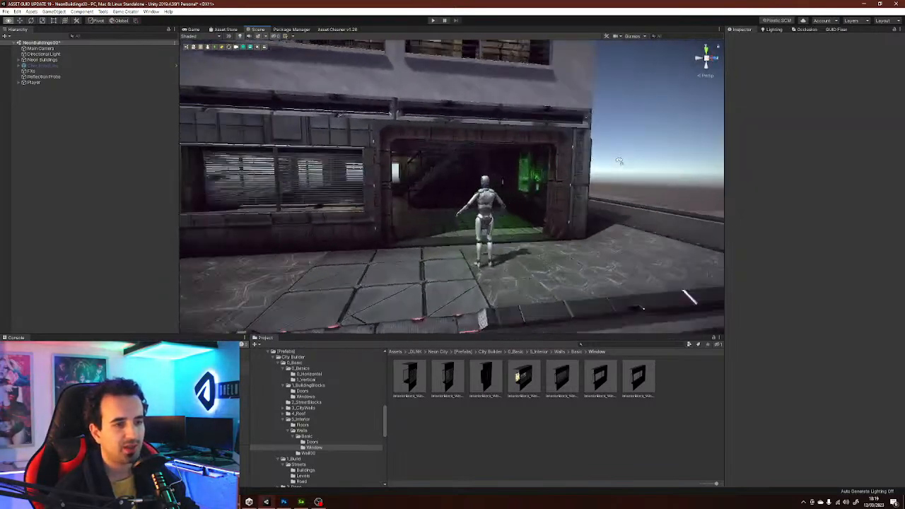
right_drag(596, 161, 486, 198)
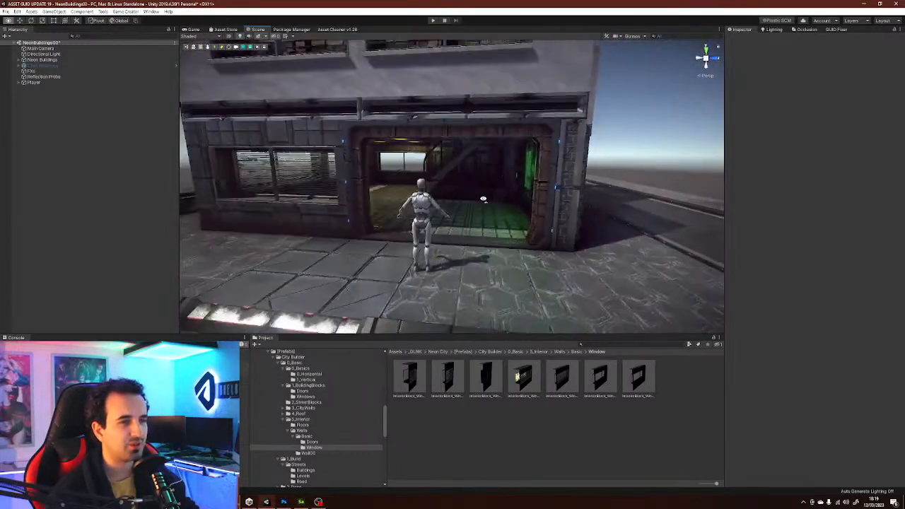
right_drag(483, 199, 476, 200)
right_drag(415, 199, 410, 225)
key(s)
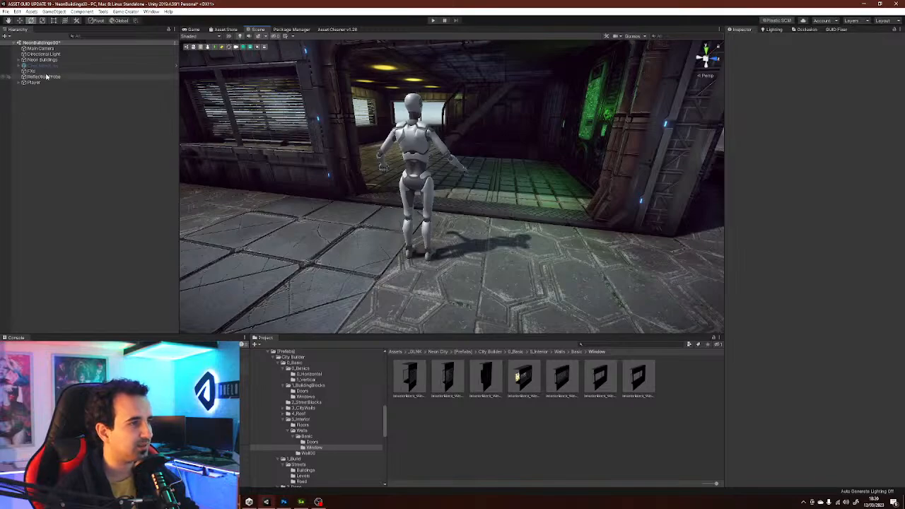
right_drag(454, 195, 477, 167)
key(e)
key(a)
key(w)
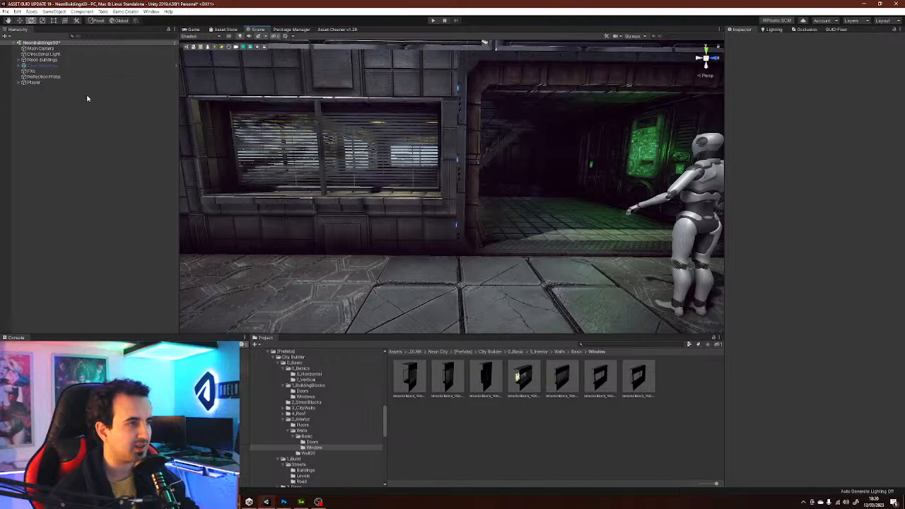
click(28, 84)
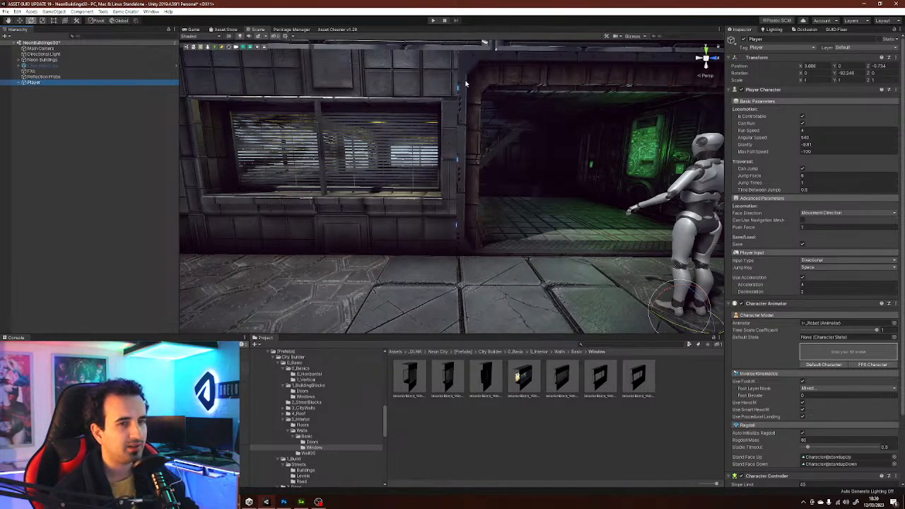
click(69, 119)
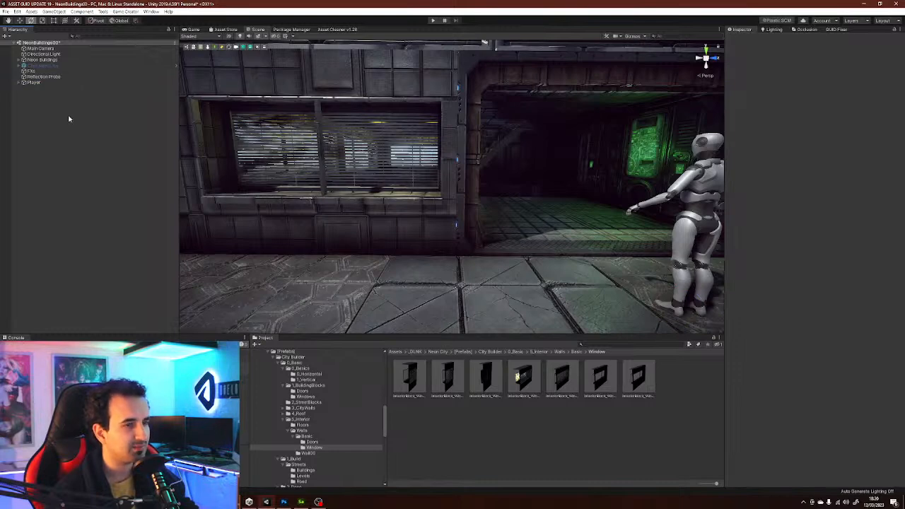
click(39, 71)
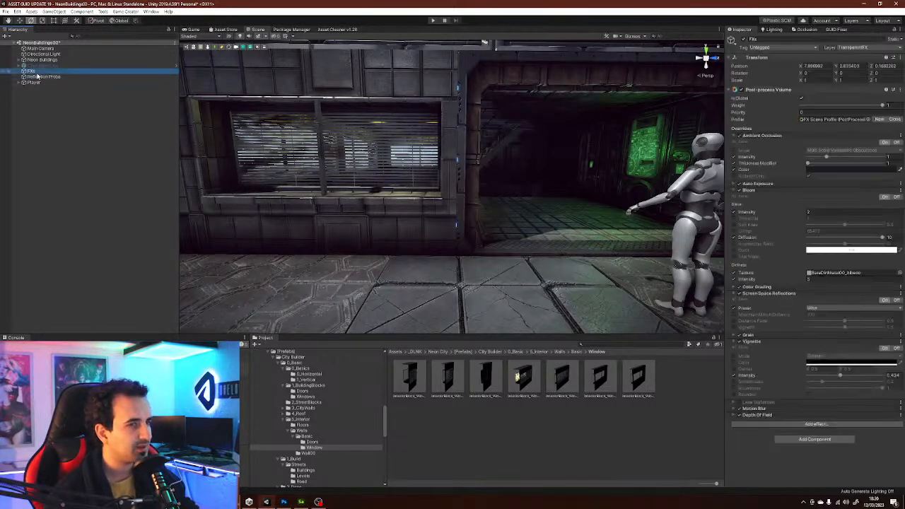
right_drag(449, 162, 503, 167)
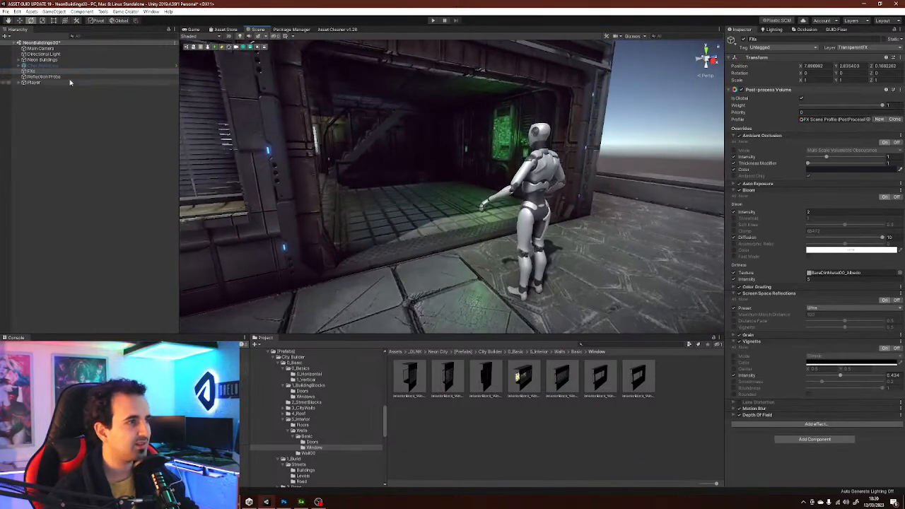
click(44, 132)
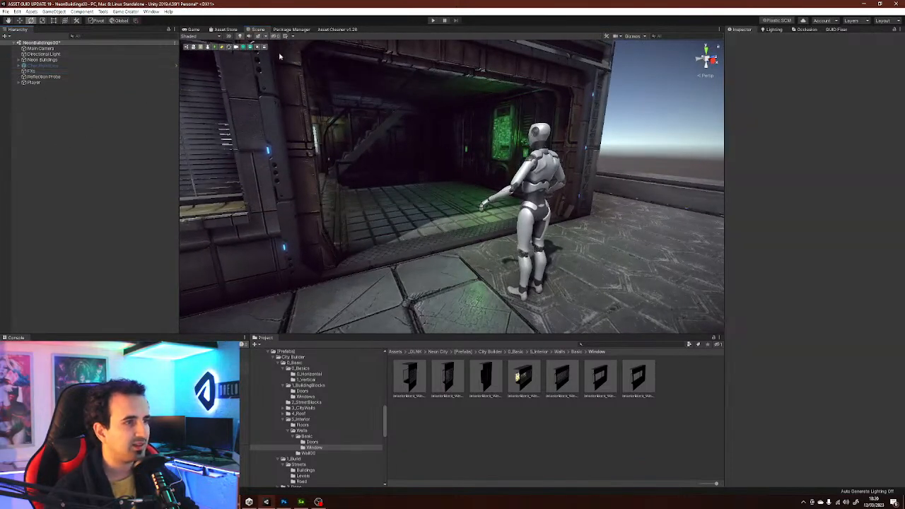
- Create a Camera Motor as the main camera motor, using the Adventure Camera type with Player as its target
click(236, 48)
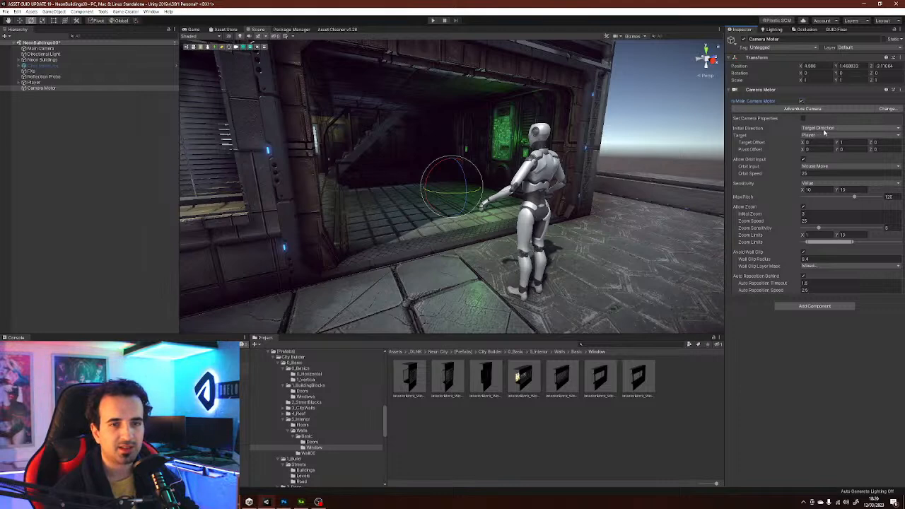
click(91, 180)
- Frame the building entrance from behind the Player and play-test the scene, moving and jumping with the character
right_drag(529, 176, 611, 206)
key(w)
alt+drag(611, 205, 516, 185)
right_drag(515, 200, 494, 189)
key(s)
key(w)
key(s)
click(433, 21)
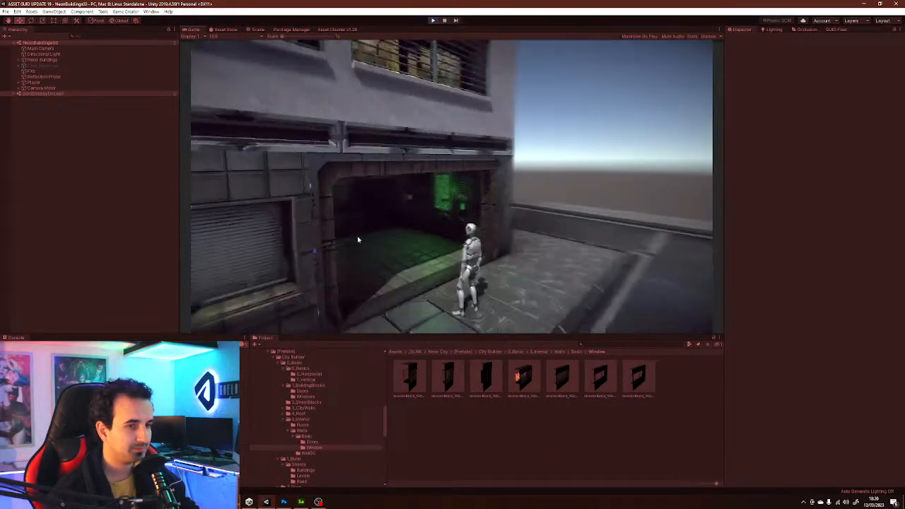
key(a)
key(space)
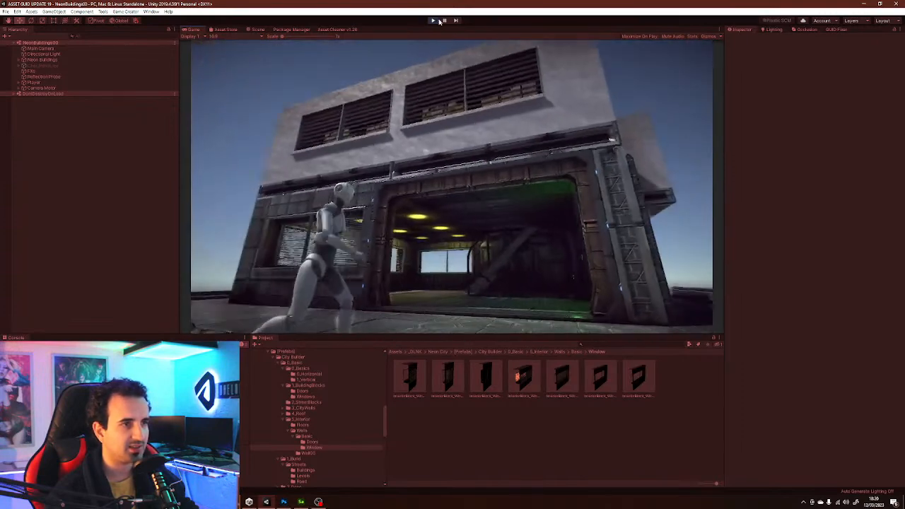
click(433, 21)
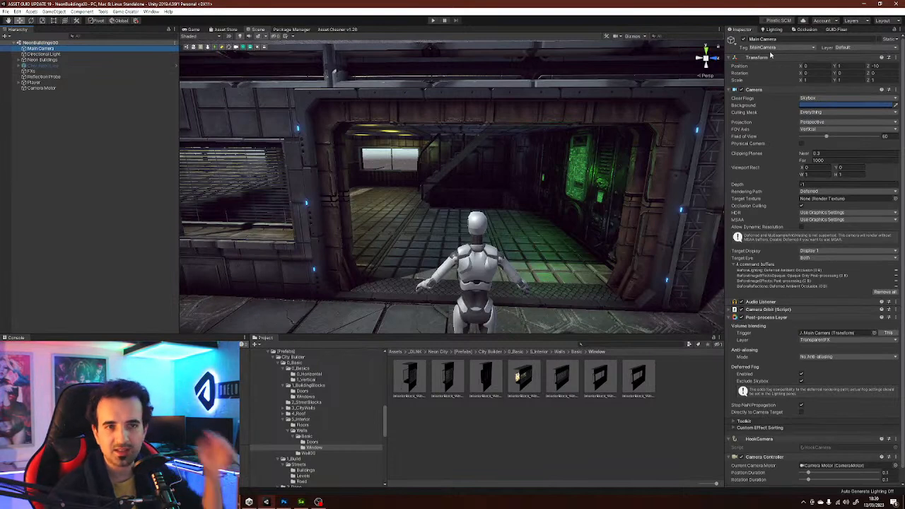
- Check the Camera Motor's target options, keeping Player as the target
click(41, 87)
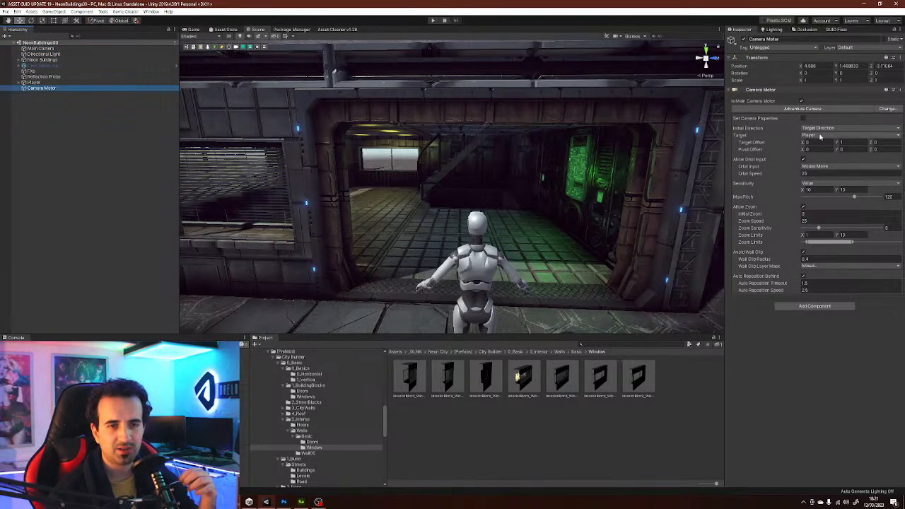
click(820, 135)
click(820, 139)
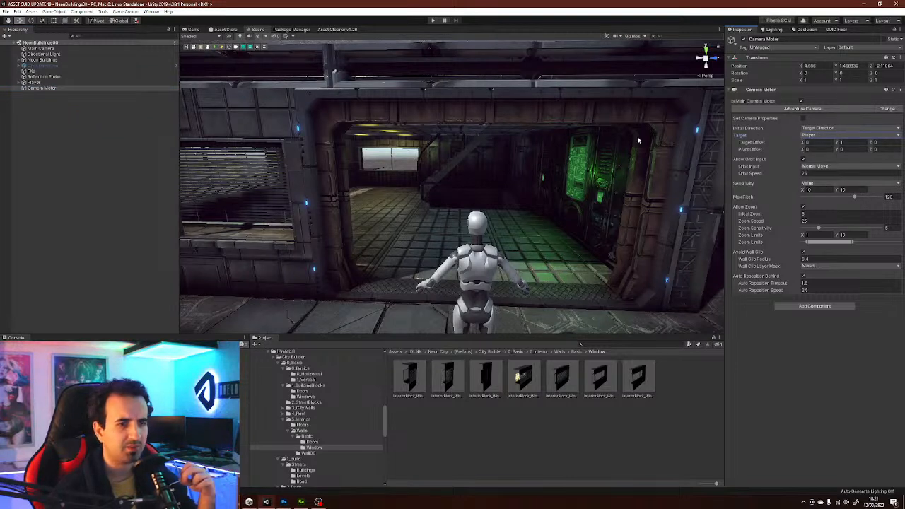
- Disable the Camera Orbit script on the Main Camera and collapse its Post-process Layer settings
click(40, 48)
click(767, 317)
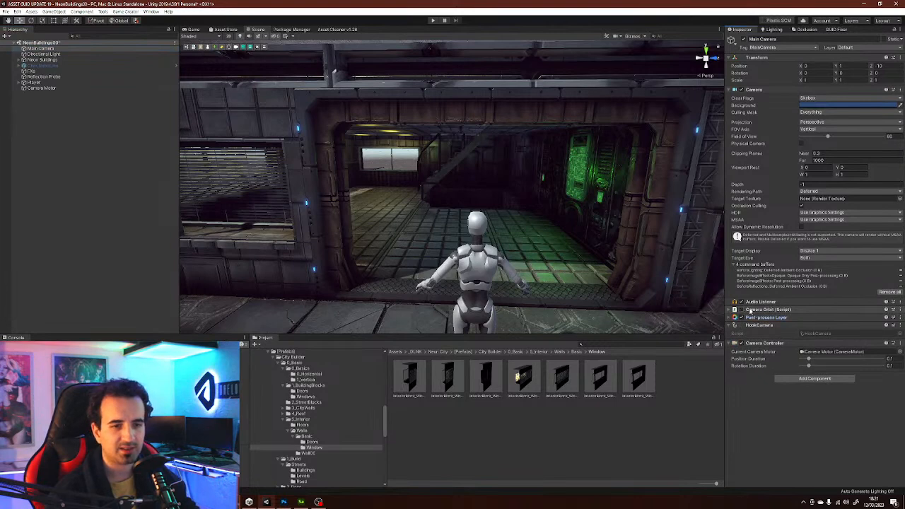
click(757, 310)
click(750, 311)
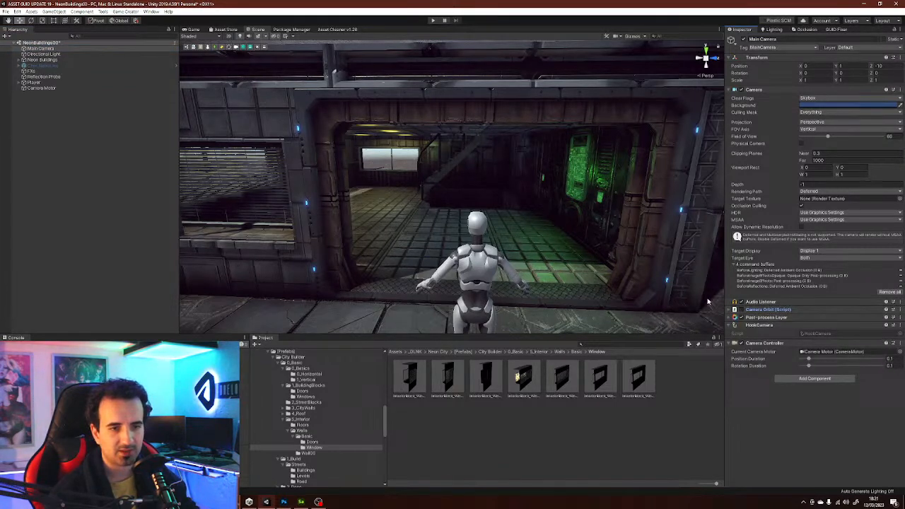
click(85, 196)
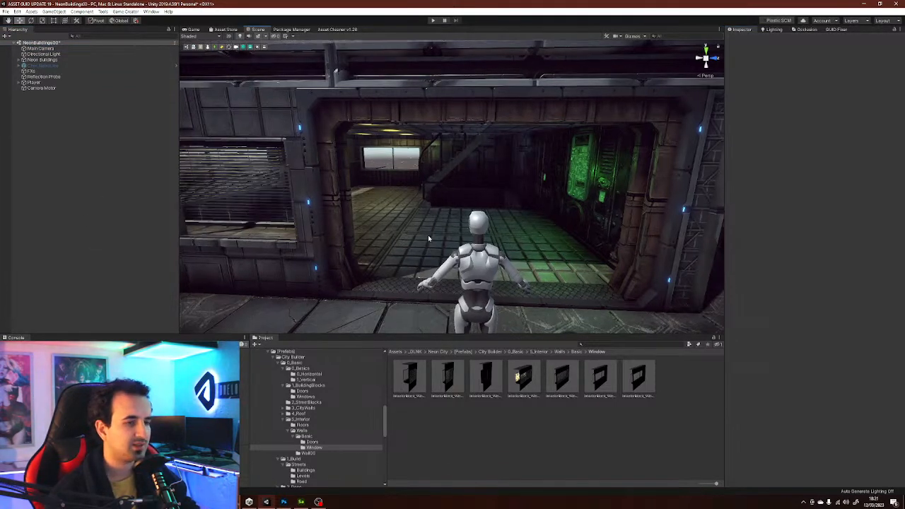
- Play-test the scene, walking and jumping with the character around and inside the building while zooming and rotating the camera
click(434, 22)
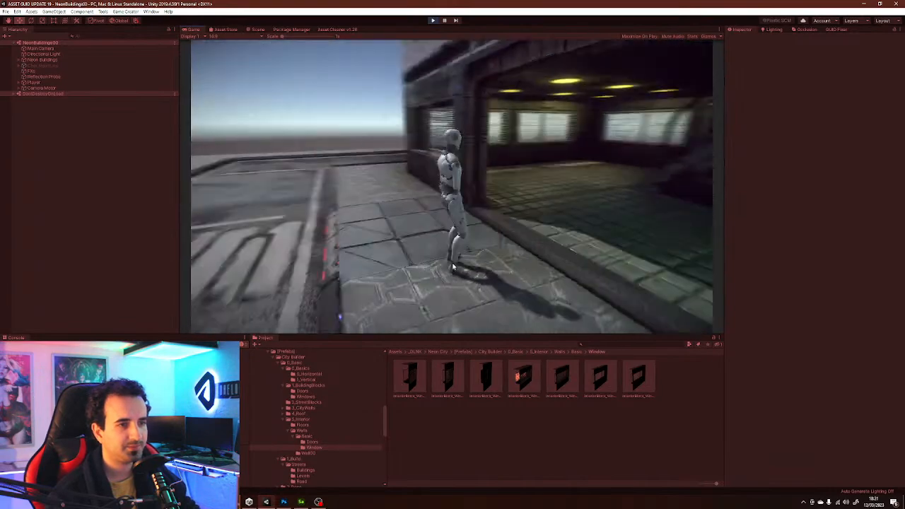
key(w)
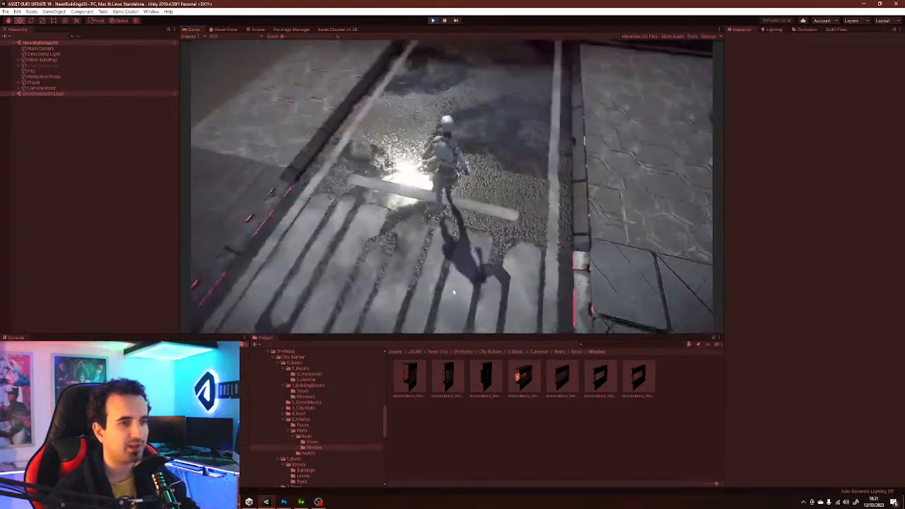
key(space)
key(w)
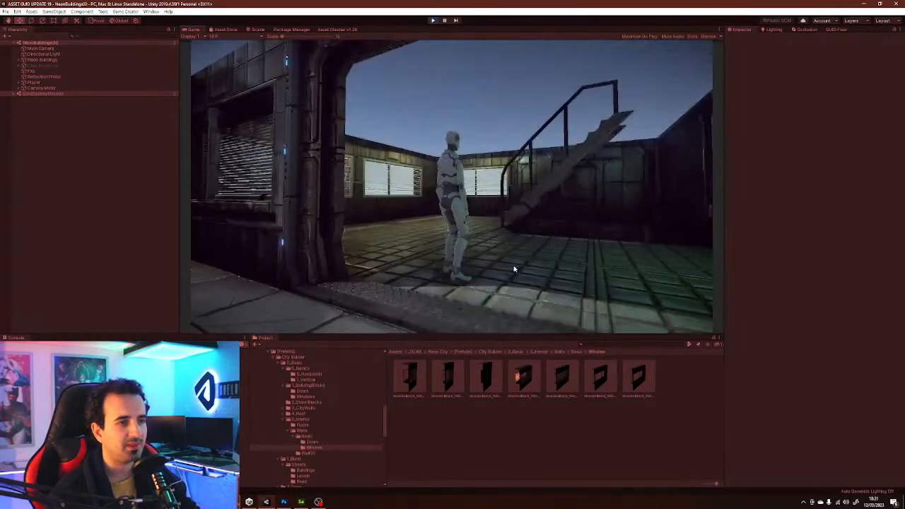
key(s)
scroll(521, 305, down, 4)
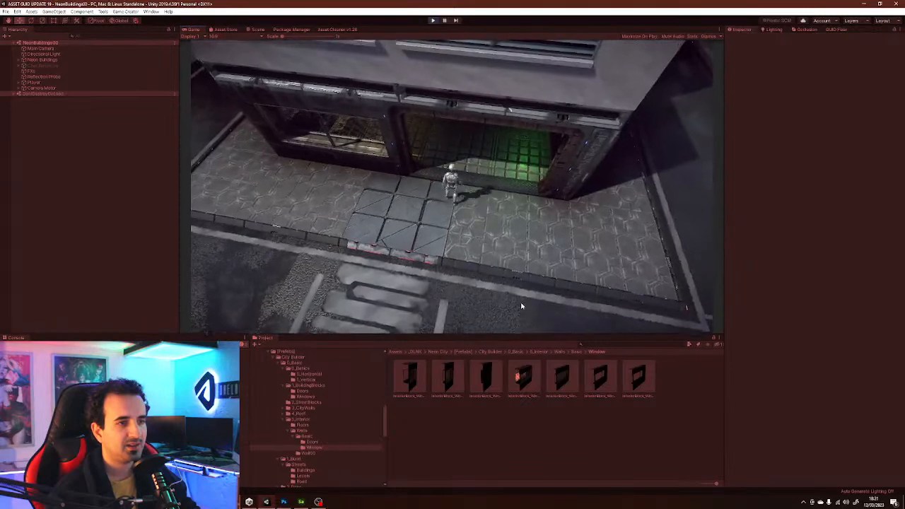
key(w)
key(s)
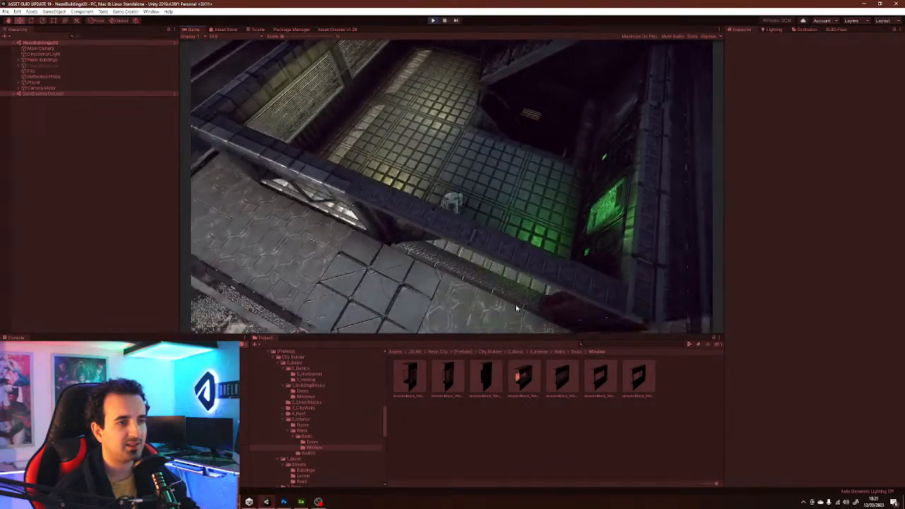
key(w)
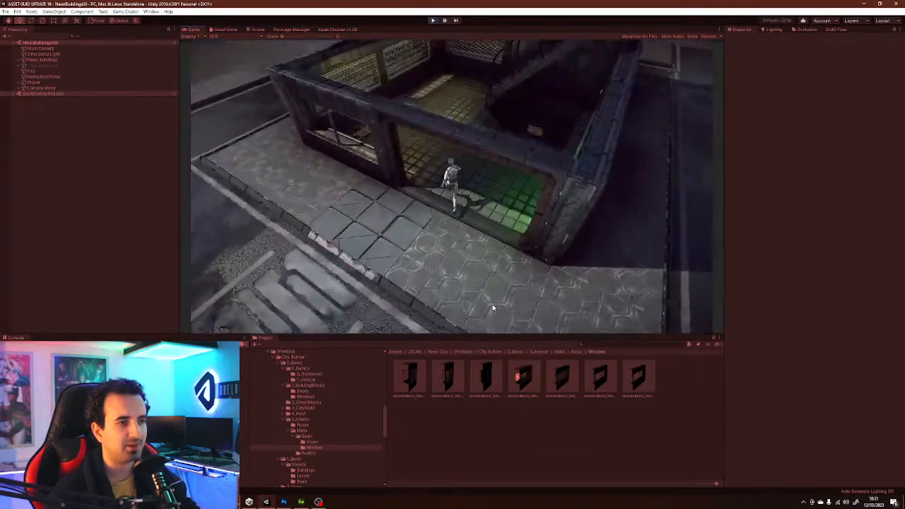
key(w)
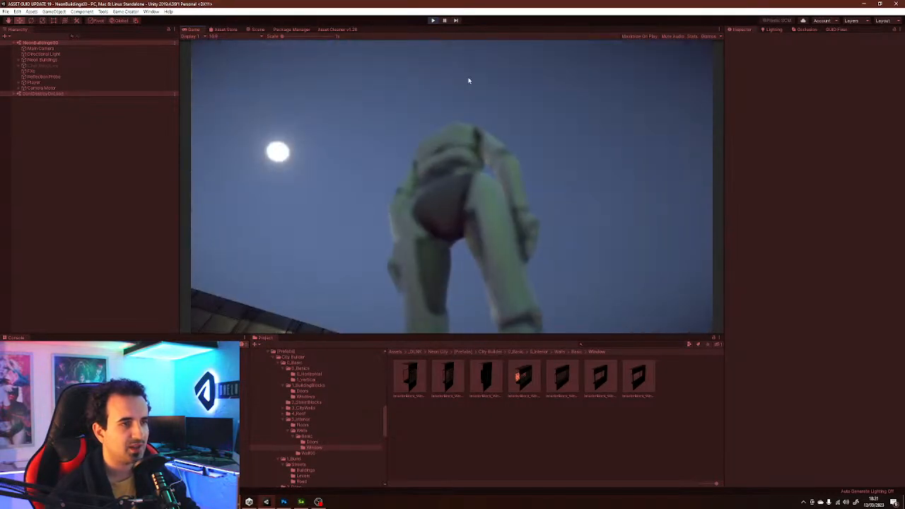
key(ctrl+p)
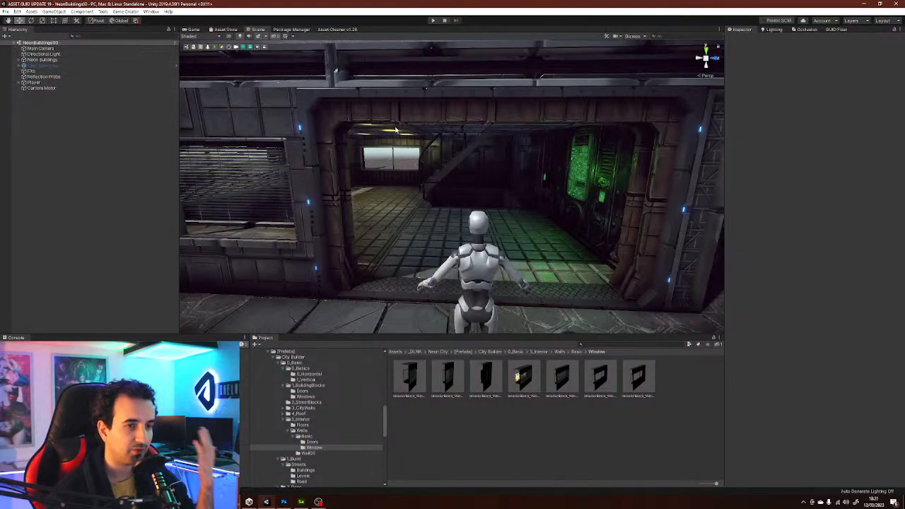
- Create an empty object named Cameras at position 0, 0, 0 in the scene root
click(33, 48)
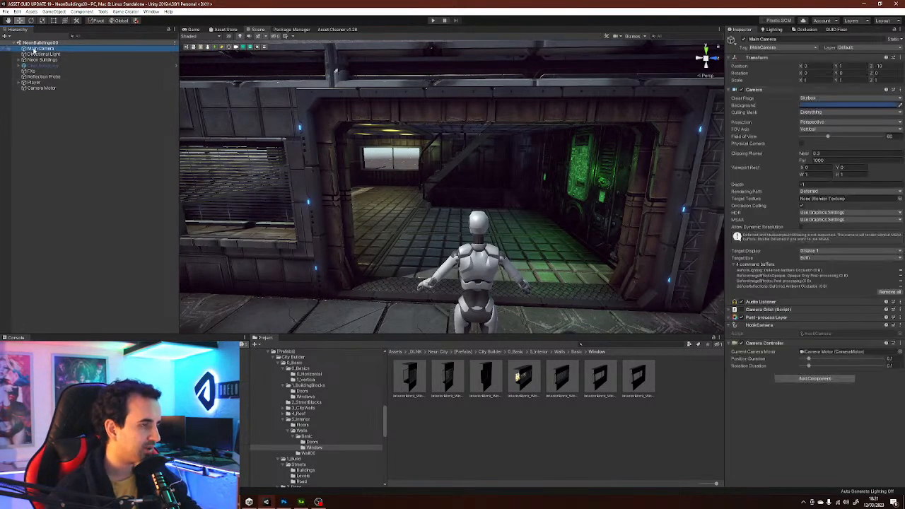
right_click(48, 119)
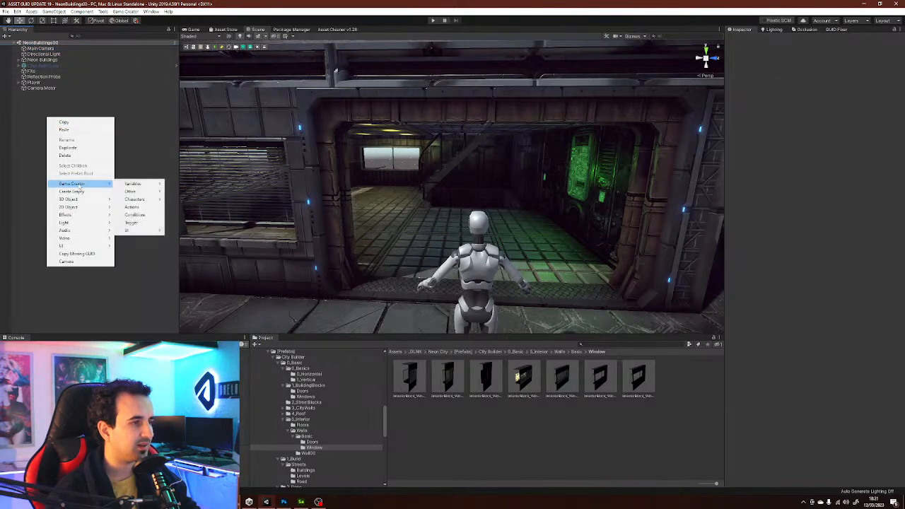
click(38, 89)
right_click(30, 117)
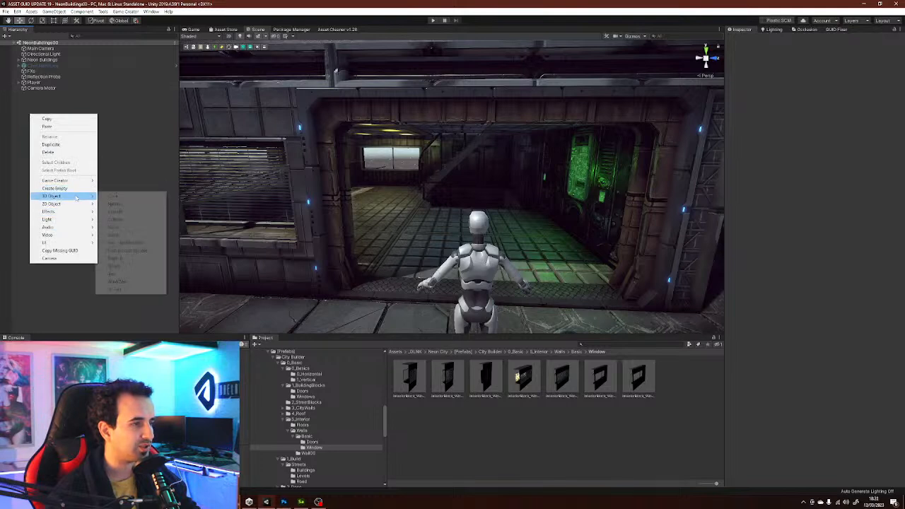
click(55, 188)
click(809, 65)
text(0)
key(Tab)
text(0)
key(Tab)
text(0)
click(802, 38)
text(Cameras)
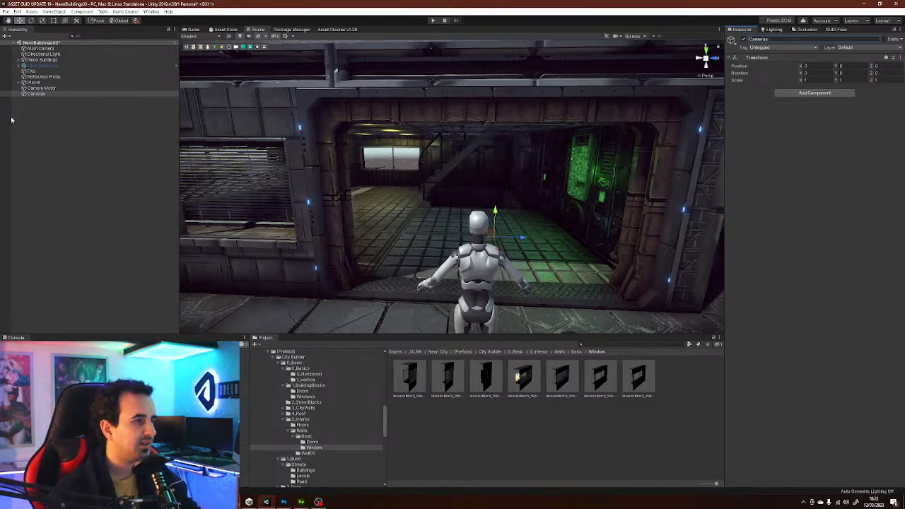
- Make Main Camera a child of Cameras, duplicate it and name the copy Main Camera FPS
drag(40, 48, 40, 95)
key(ctrl+d)
click(45, 101)
drag(60, 100, 80, 102)
text(FPS)
key(Return)
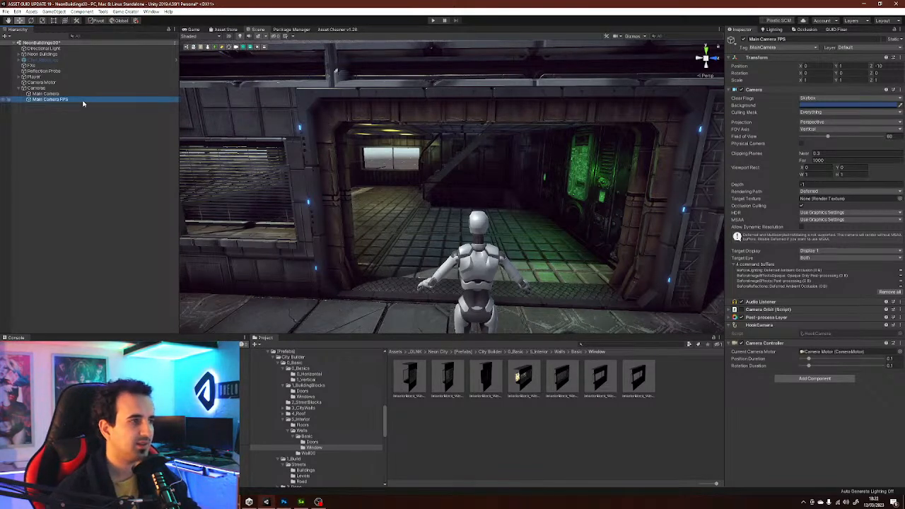
- Enable the Camera Orbit script on Main Camera and remove its Camera Controller component
click(46, 94)
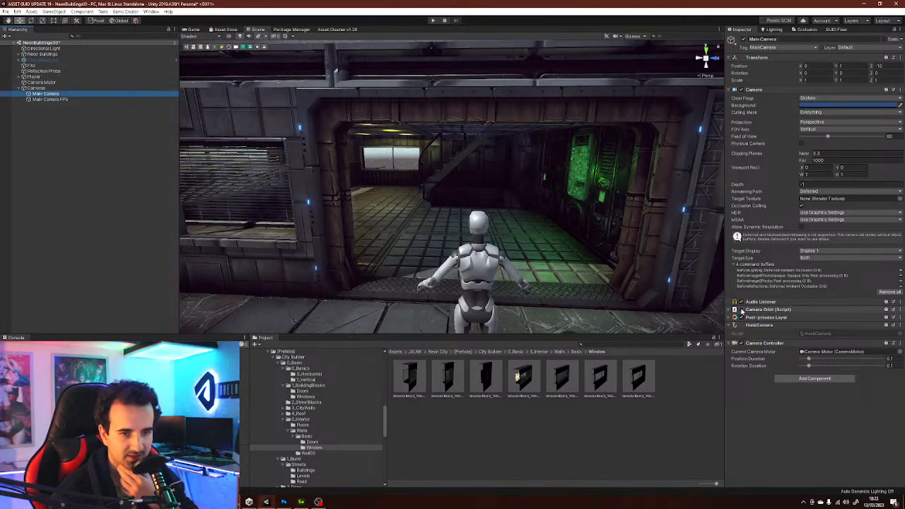
right_click(775, 344)
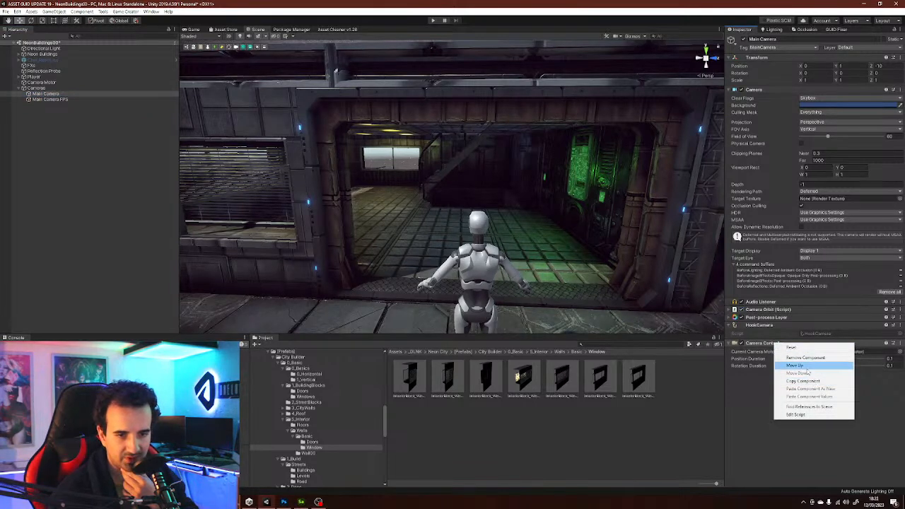
click(805, 359)
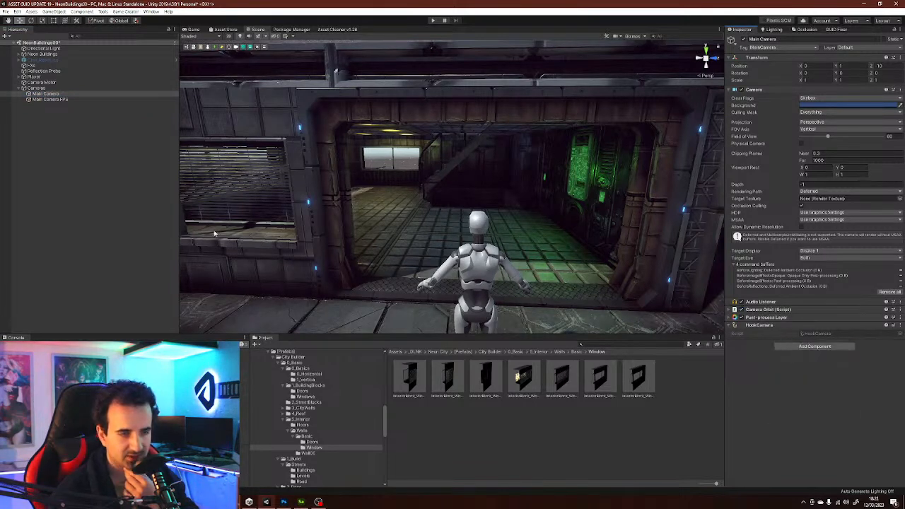
- Remove the Camera Orbit script from Main Camera FPS and deactivate the original Main Camera object
click(53, 99)
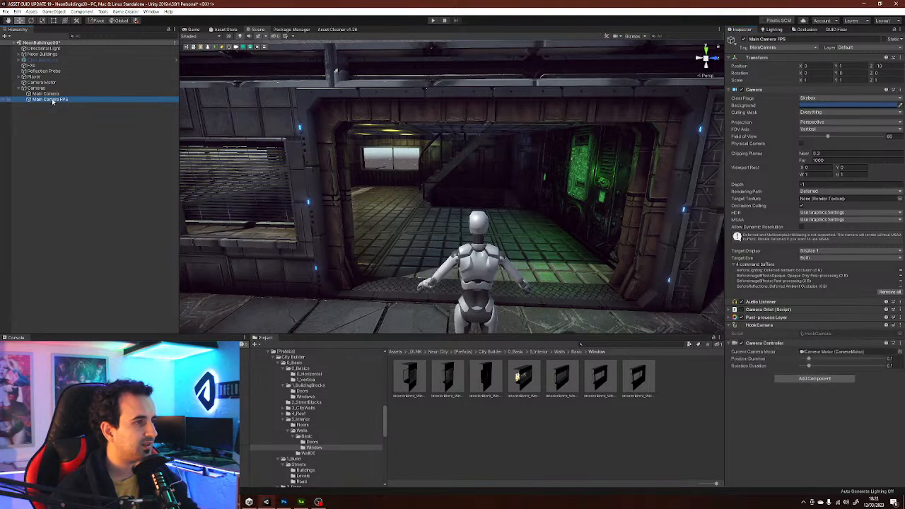
right_click(778, 310)
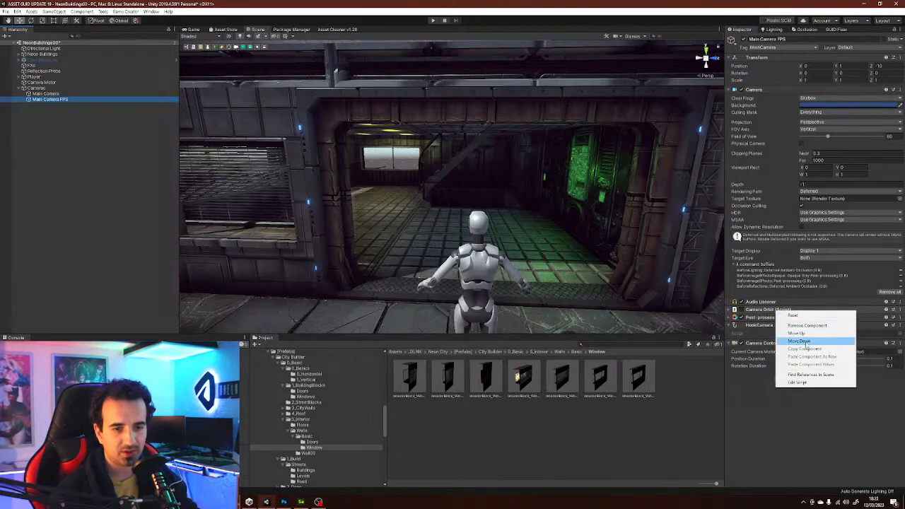
click(806, 326)
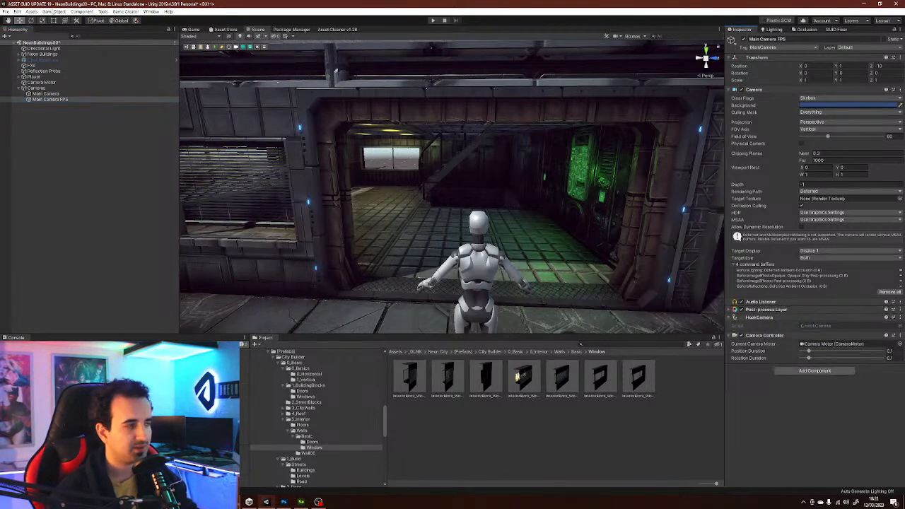
click(45, 94)
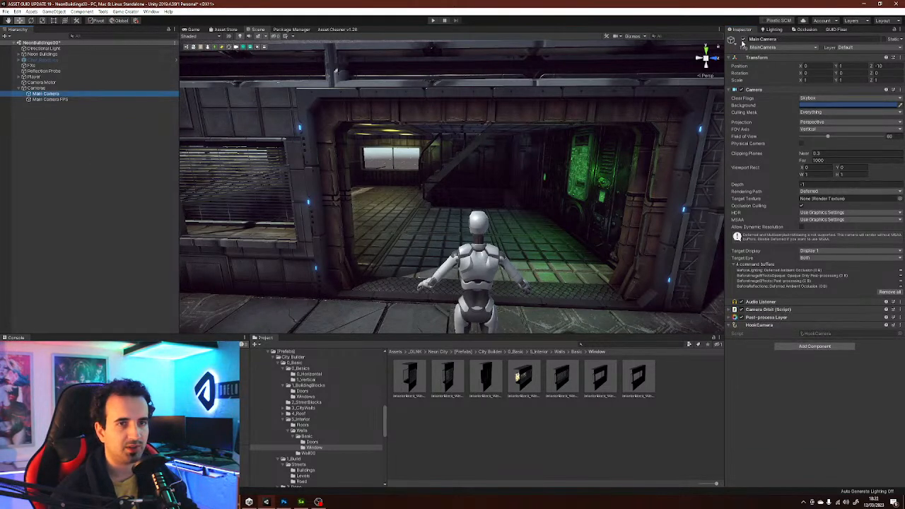
click(742, 39)
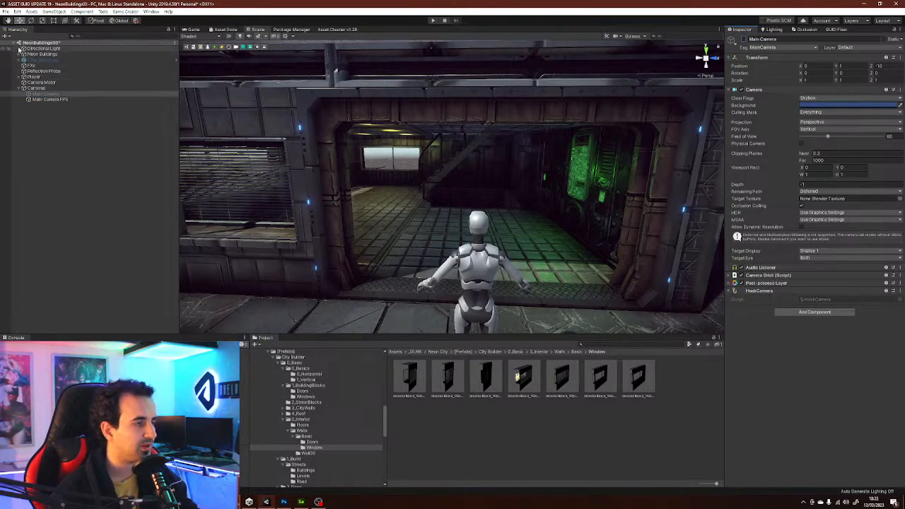
- Check the Neon Buildings scene scripts and add a Camera Switch Key script to the Cameras object
click(39, 55)
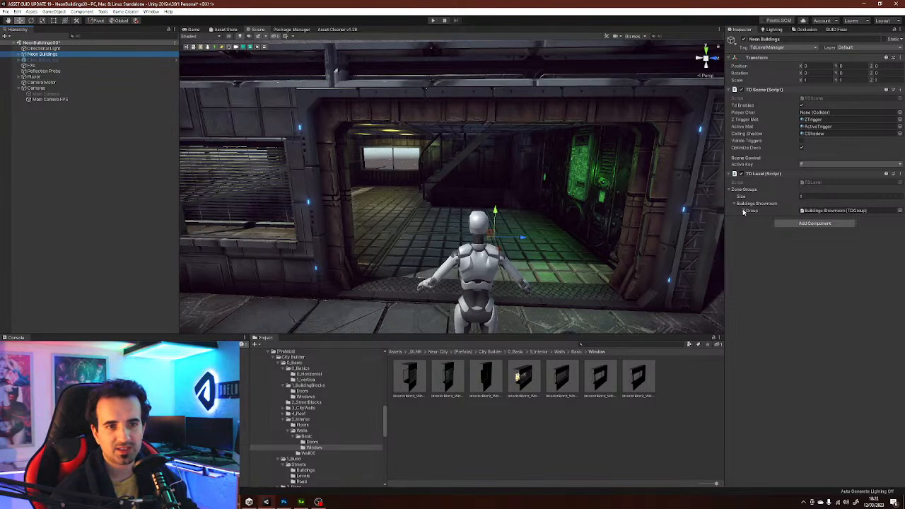
click(36, 87)
click(812, 94)
text(cam)
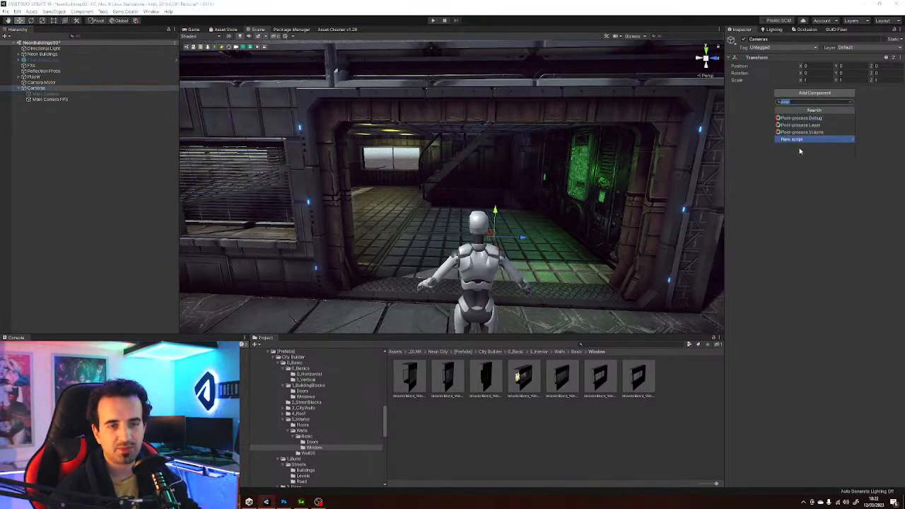
text(er)
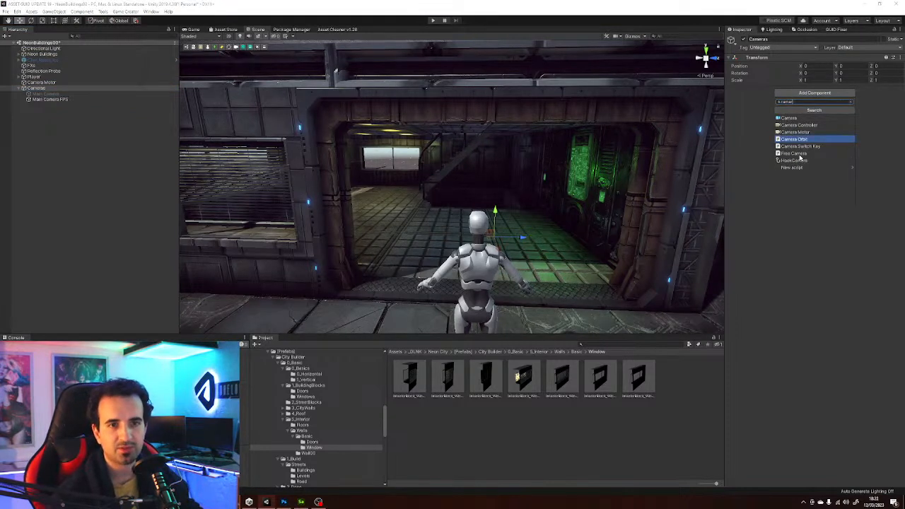
click(795, 146)
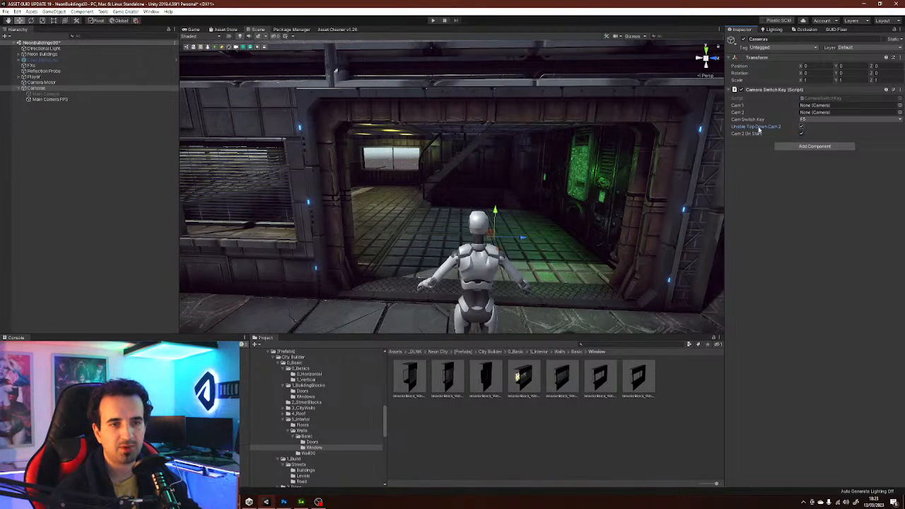
- Assign Main Camera as Cam 1 and Main Camera FPS as Cam 2 in the Camera Switch Key script
click(801, 127)
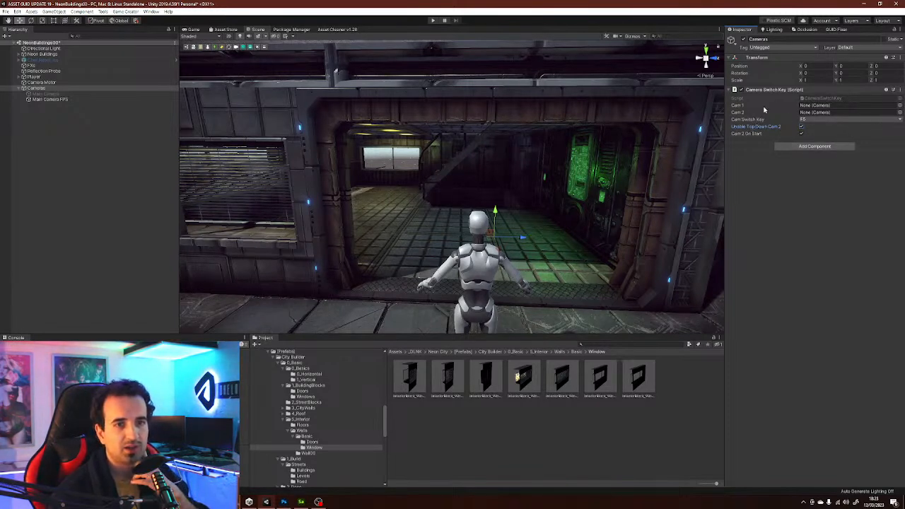
drag(44, 96, 825, 106)
click(44, 100)
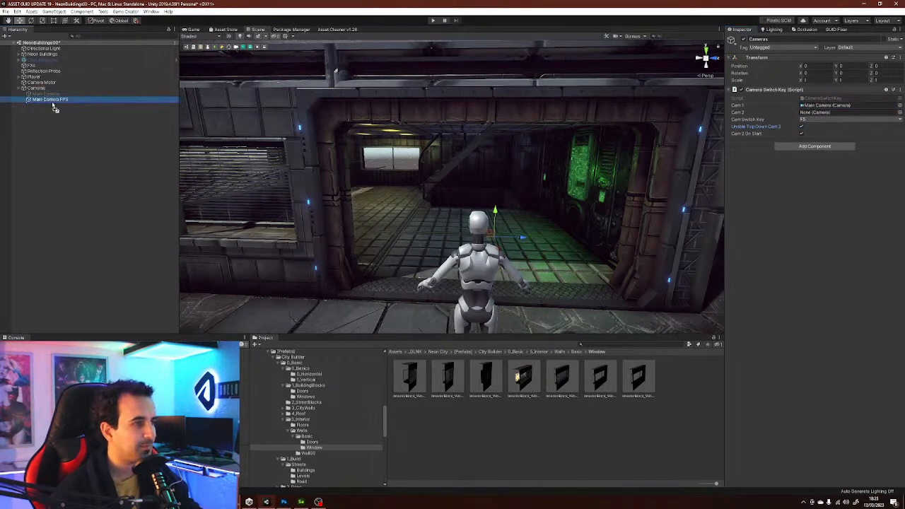
drag(131, 123, 815, 116)
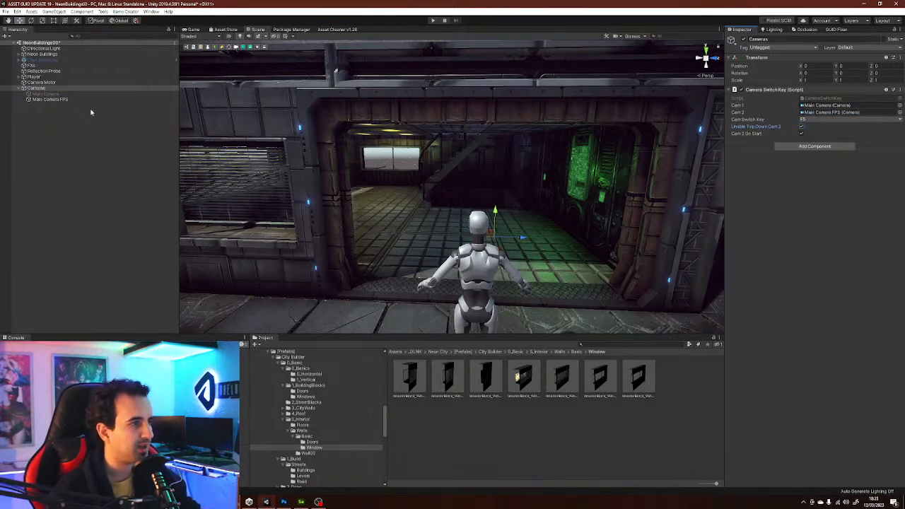
click(57, 99)
click(60, 100)
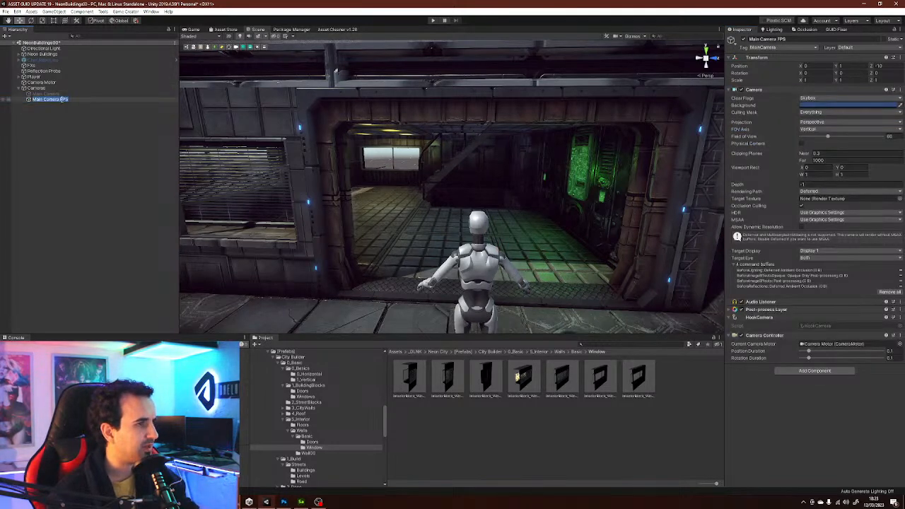
key(Return)
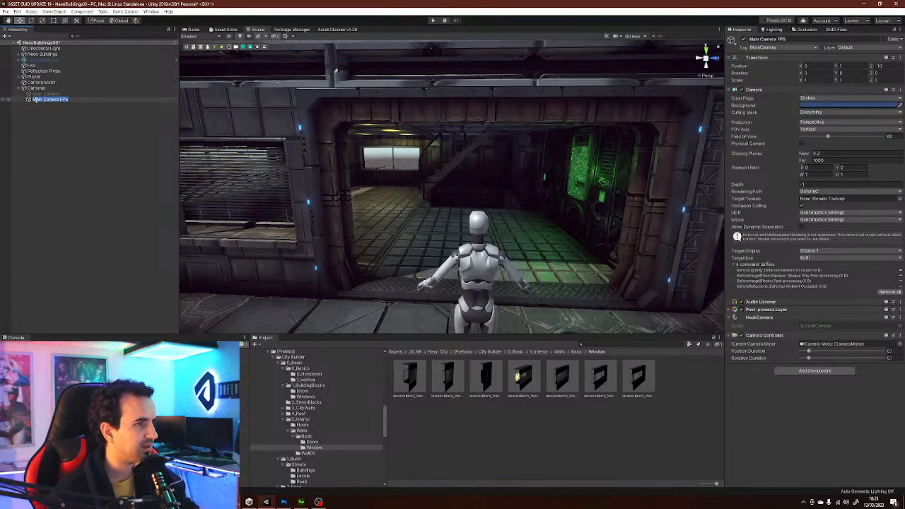
click(35, 89)
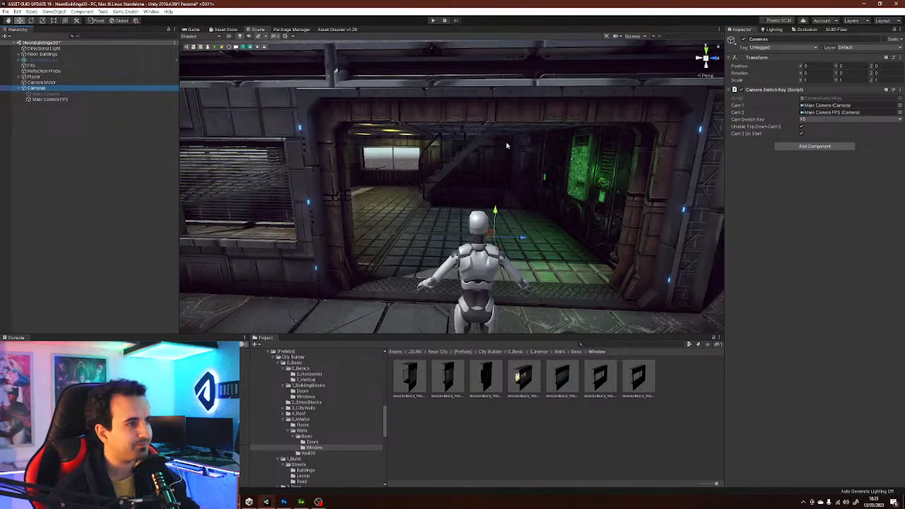
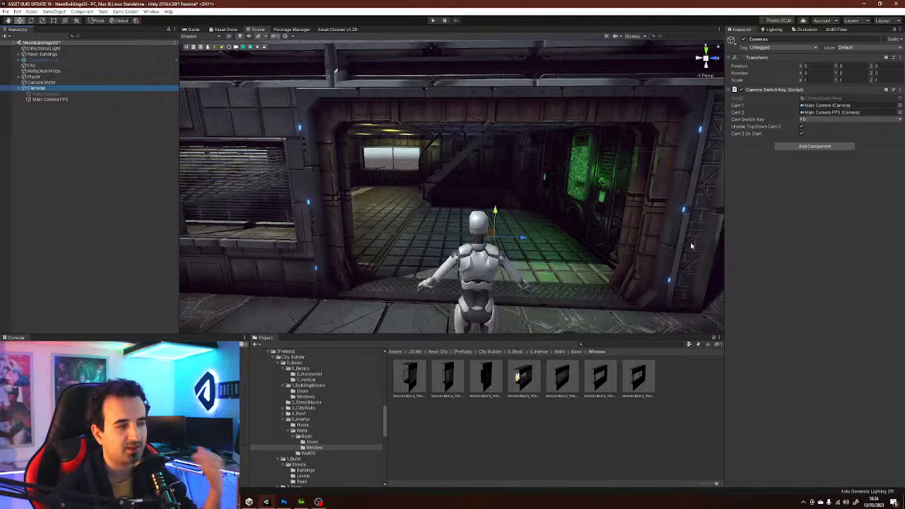
- Collapse the Cameras group, start Play mode and run the character in and out of the building doorway with the following camera
click(19, 88)
click(54, 118)
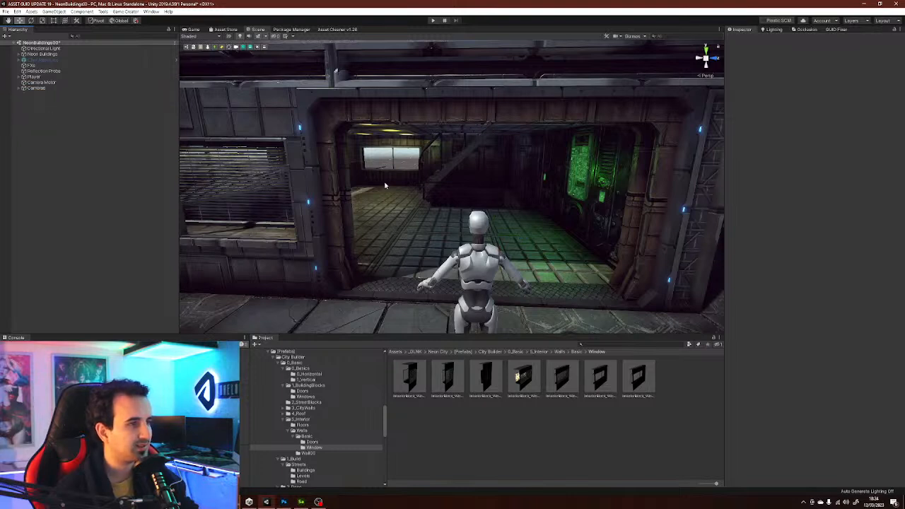
click(432, 21)
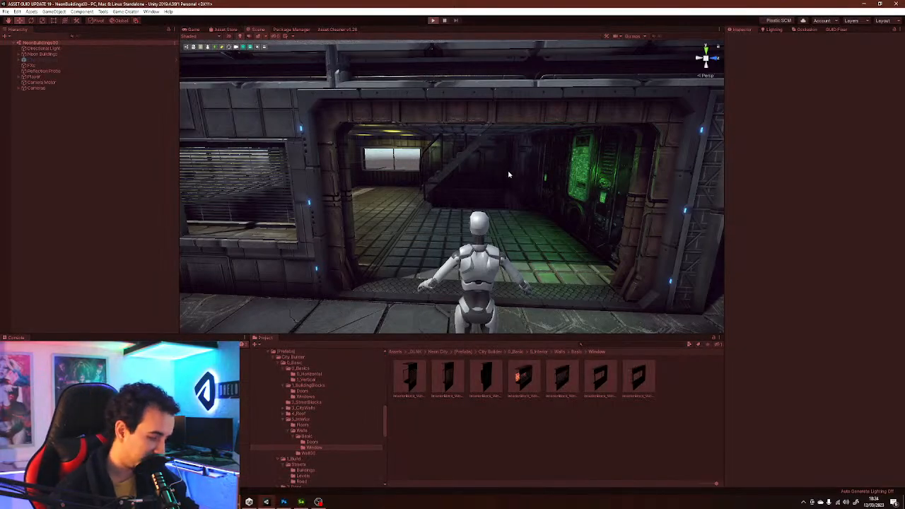
key(w)
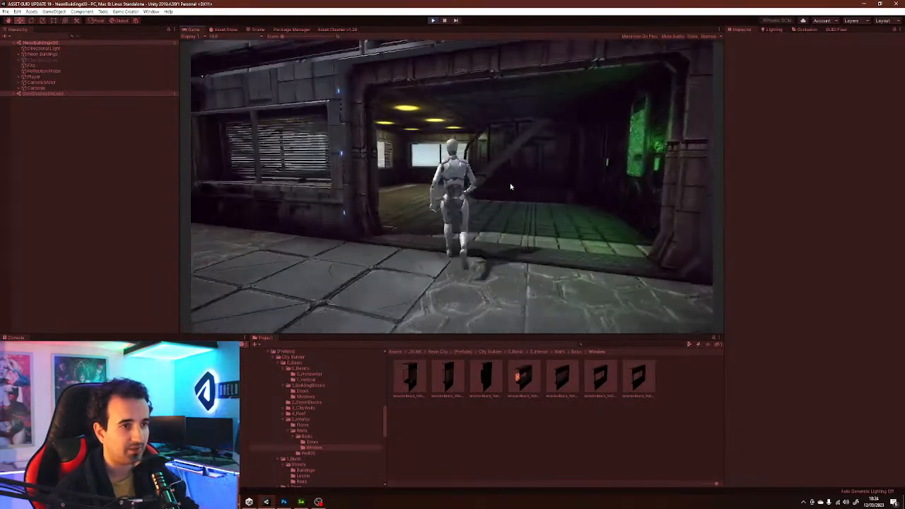
key(s)
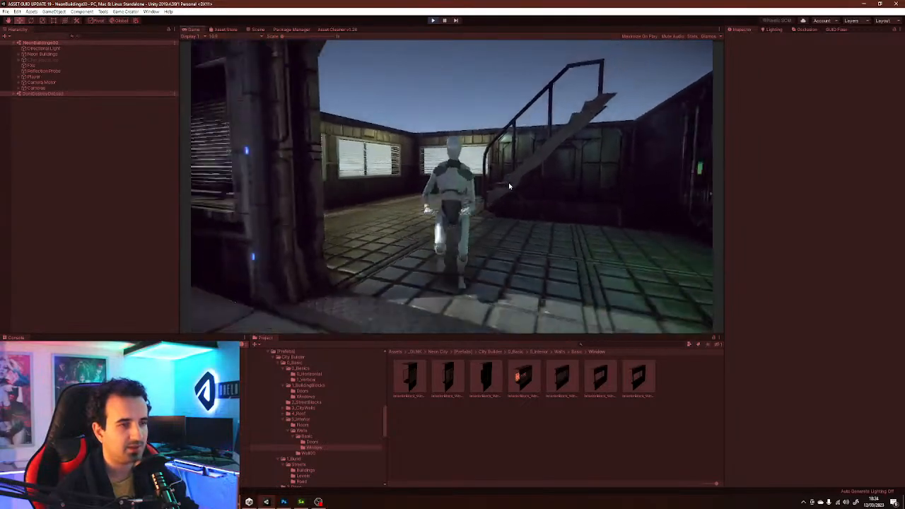
key(w)
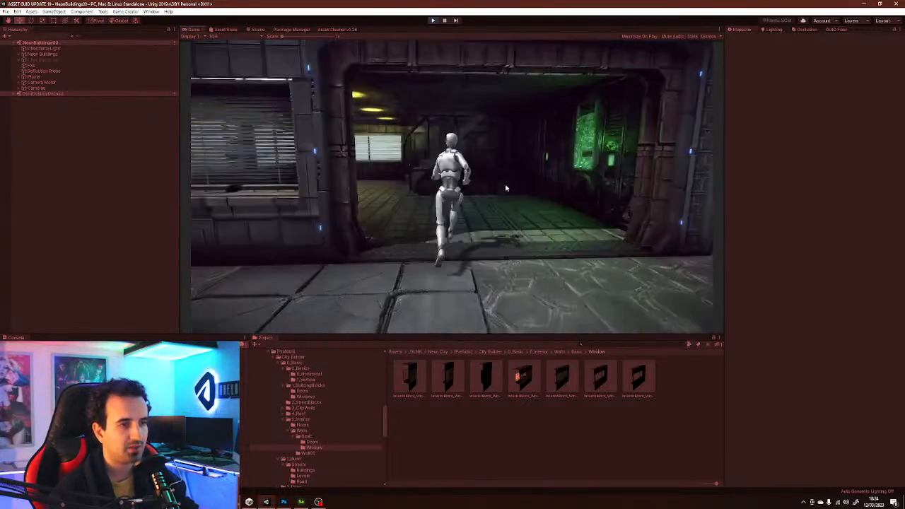
key(s)
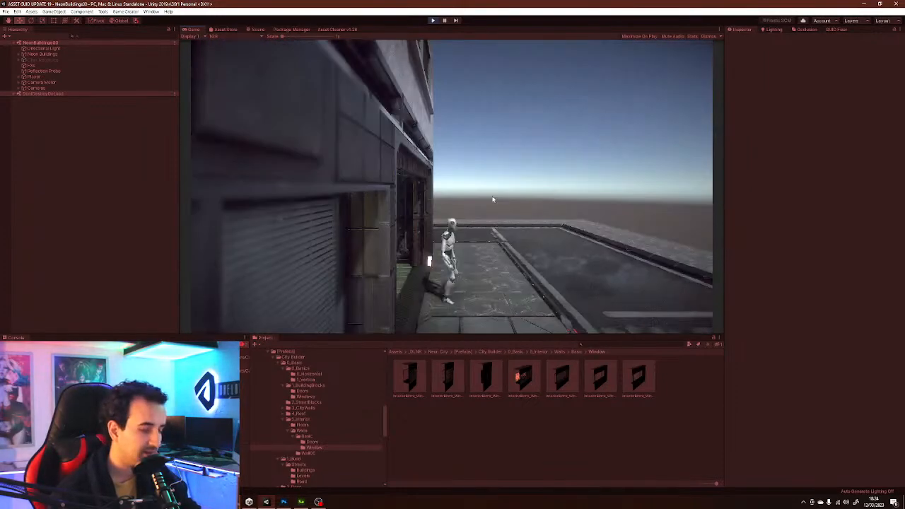
- Test the top-down camera while walking the character through the doorway, zoom the view out and end the play test
key(w)
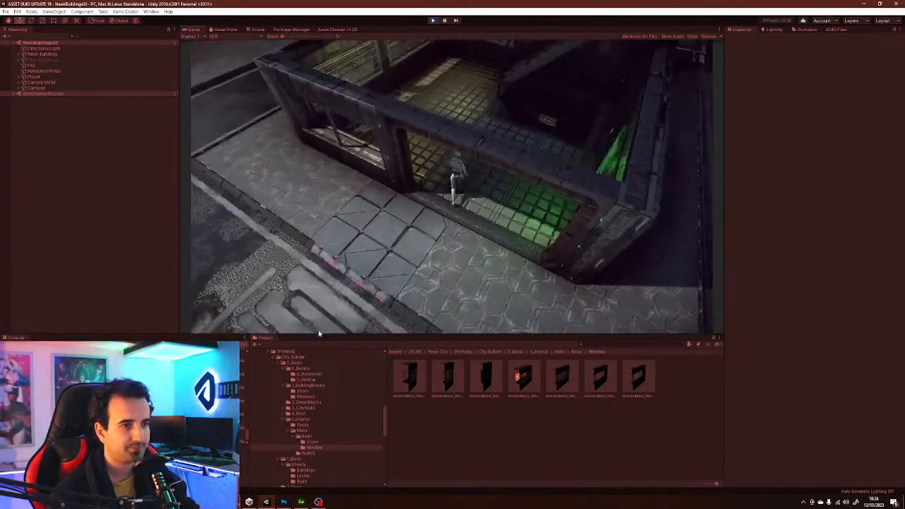
key(s)
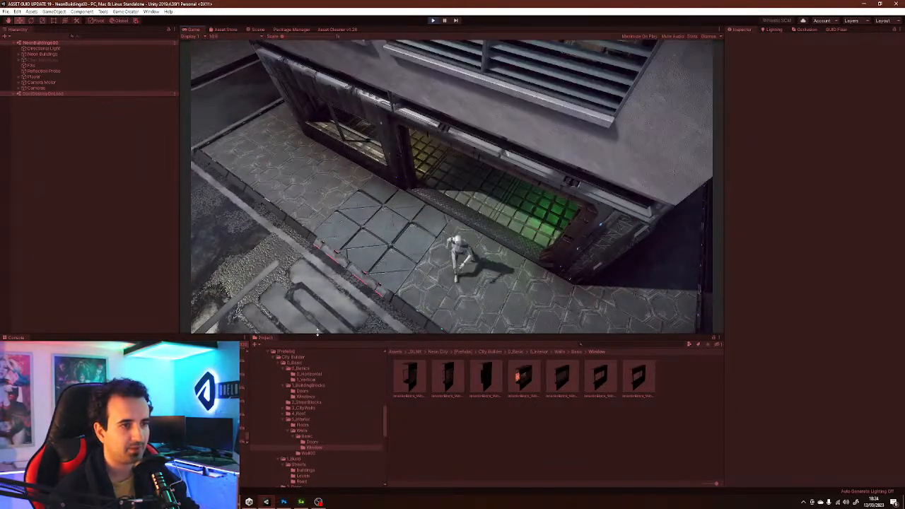
key(w)
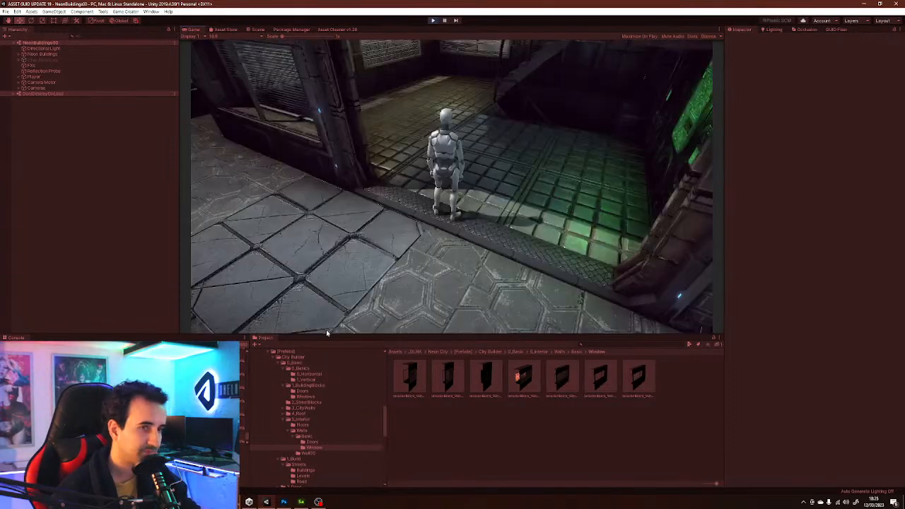
key(w)
key(s)
key(w)
key(w)
key(w)
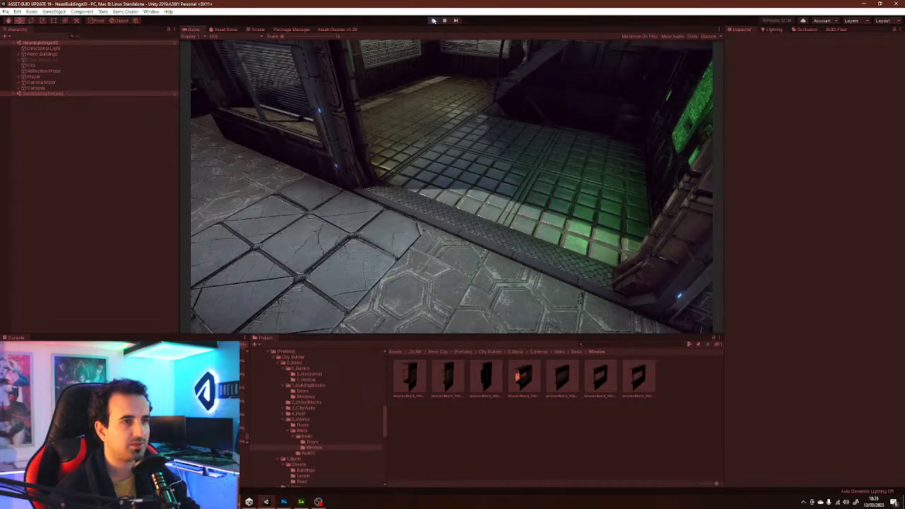
scroll(429, 121, down, 5)
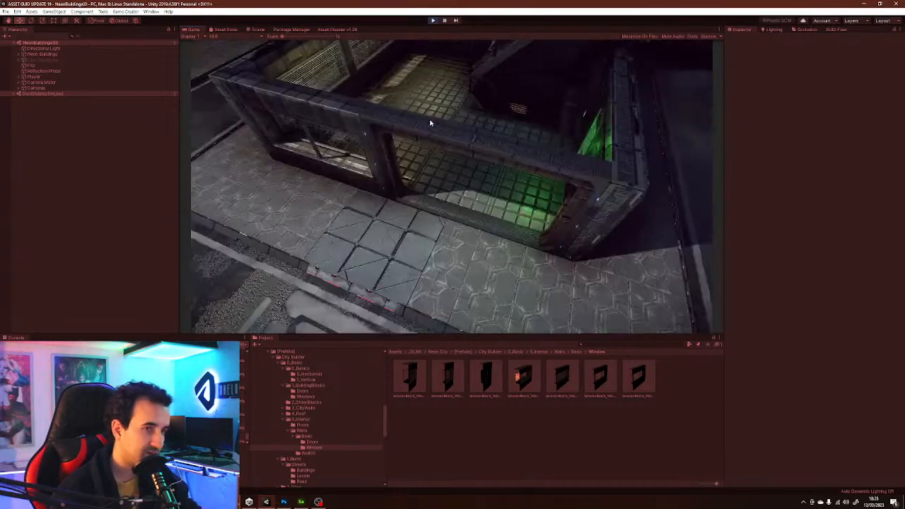
key(a)
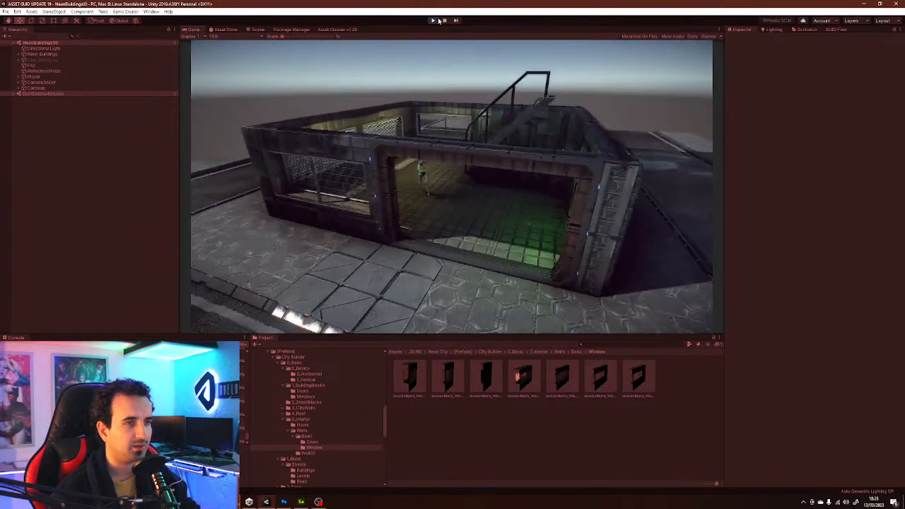
key(ctrl+p)
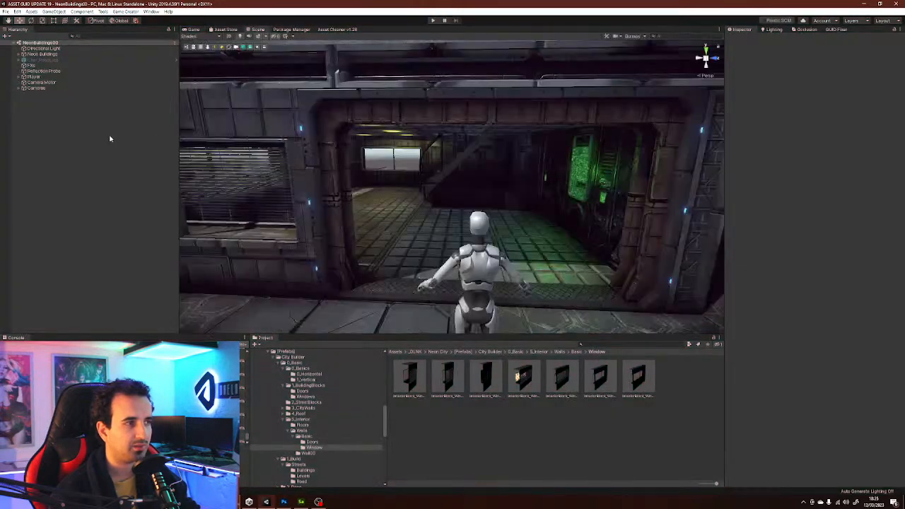
- Deactivate the Camera Motor object and disable the Camera Controller component on Main Camera FPS
click(31, 88)
click(19, 88)
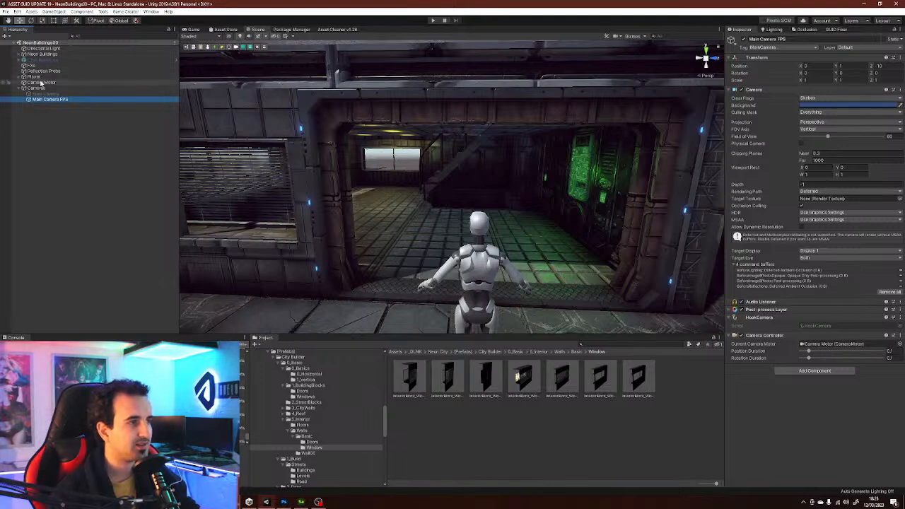
click(43, 82)
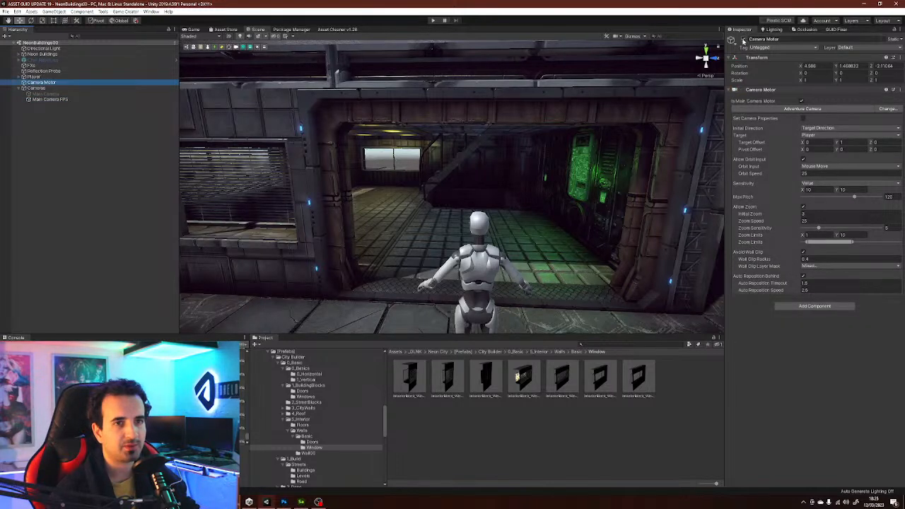
click(49, 99)
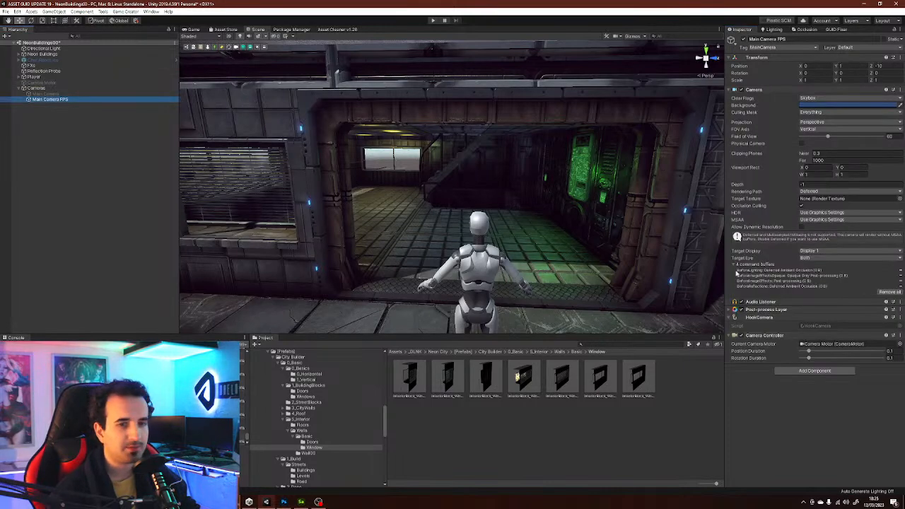
click(741, 337)
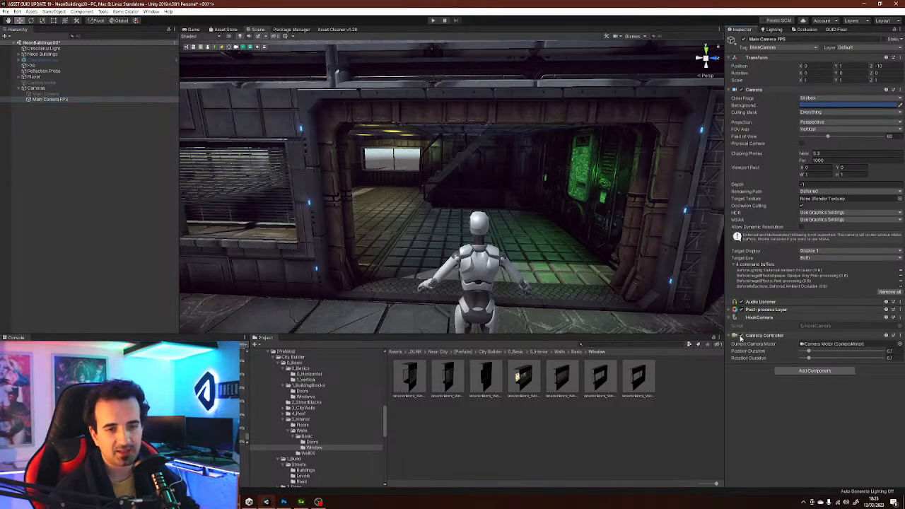
- Add a Camera Orbit script to Main Camera FPS and expand its settings
click(816, 371)
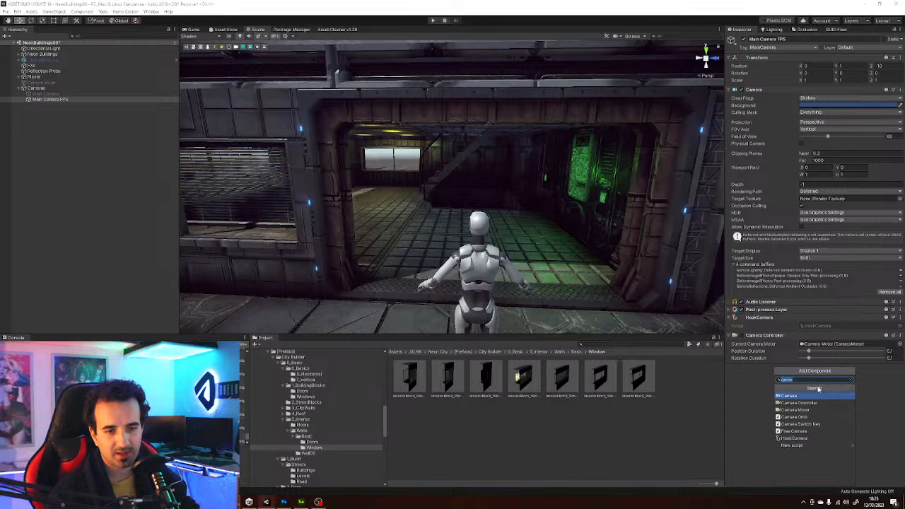
click(795, 415)
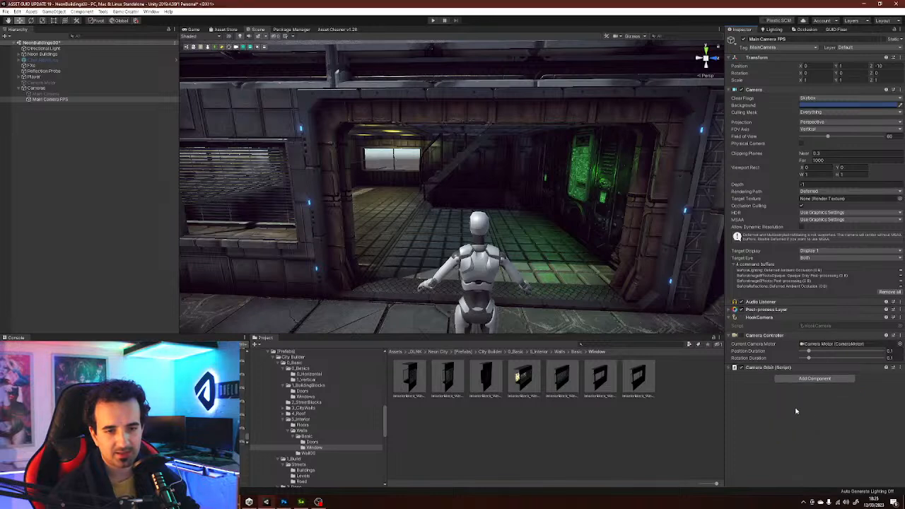
click(781, 369)
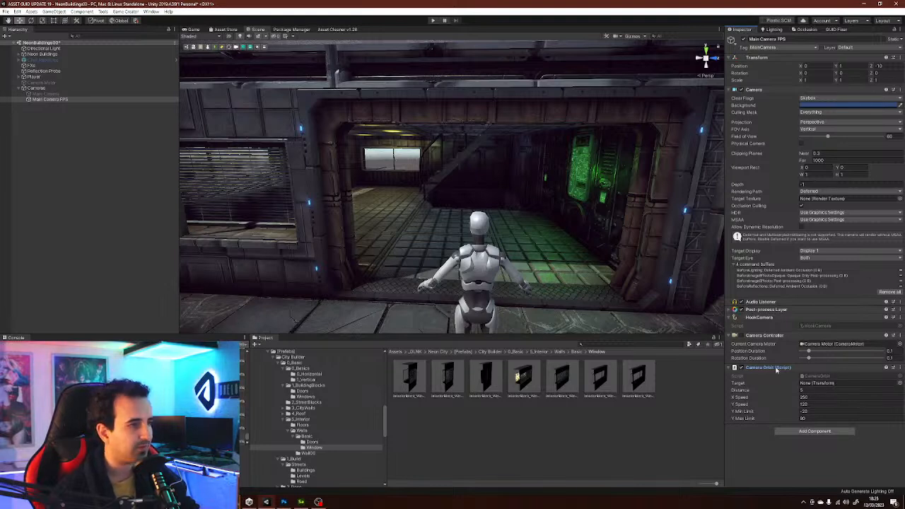
- Trace the current Camera Orbit target of Main Camera in the hierarchy and replace it with the Player object
click(48, 93)
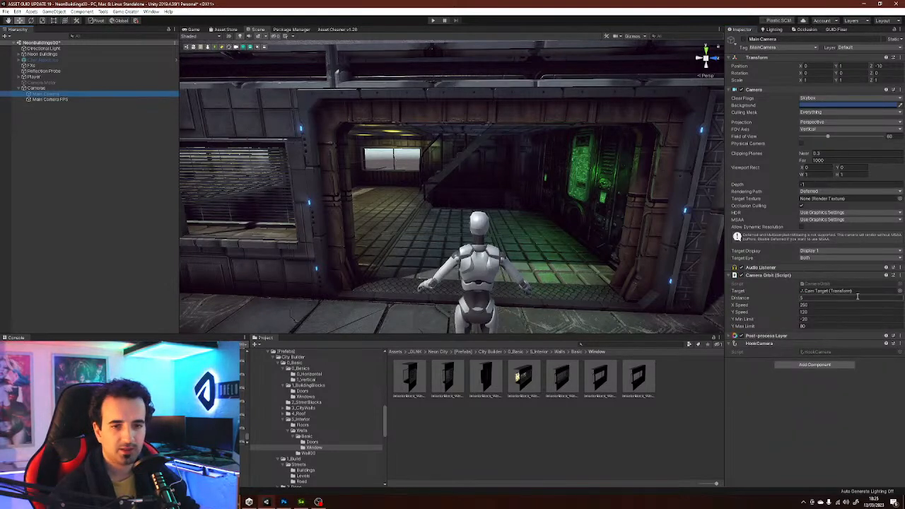
click(849, 292)
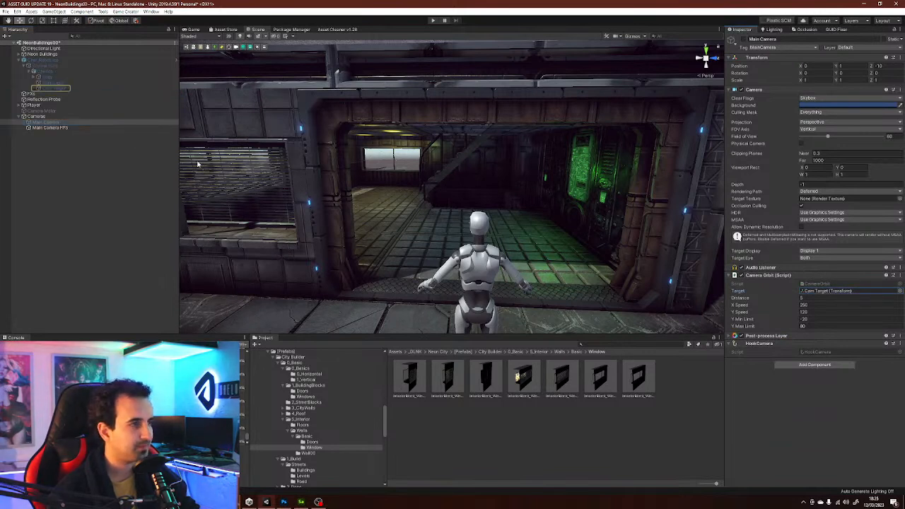
click(67, 130)
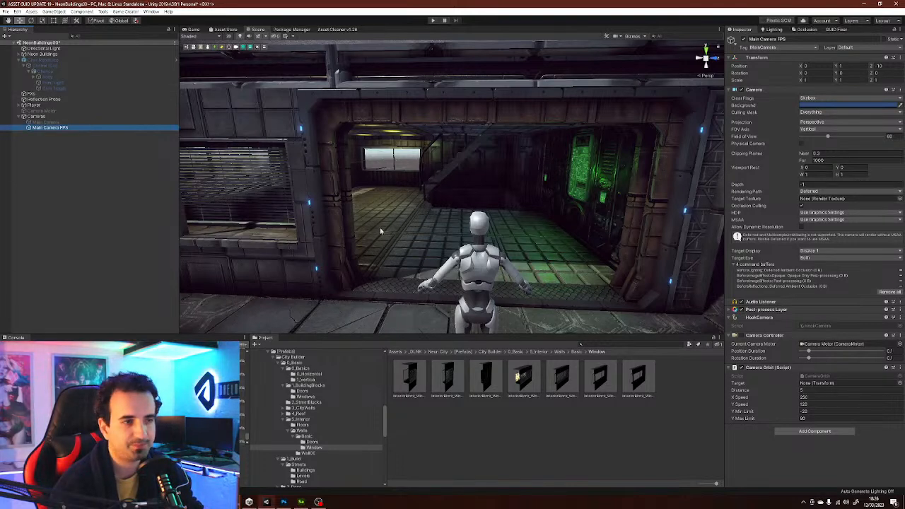
click(54, 123)
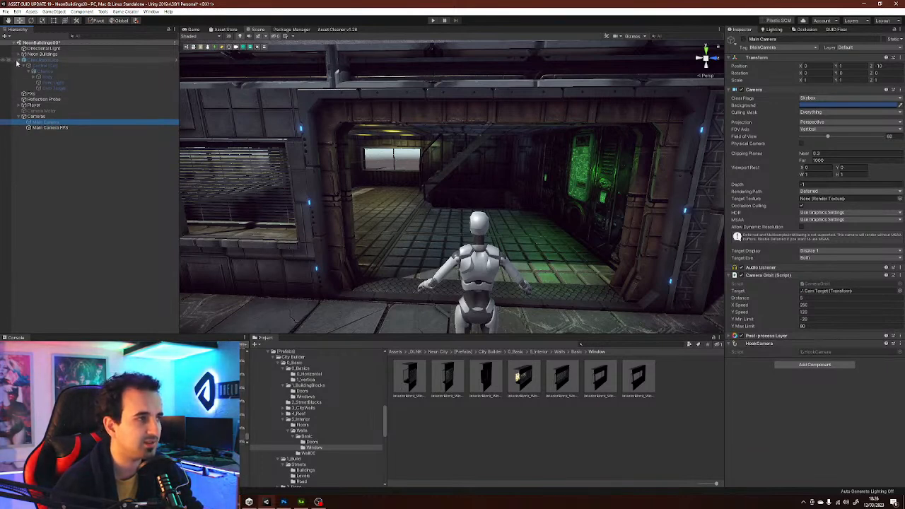
click(18, 60)
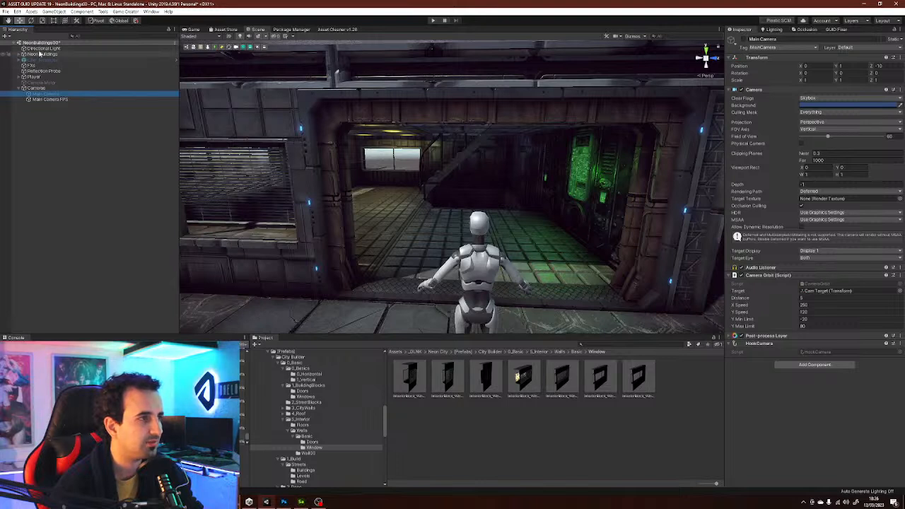
drag(34, 77, 819, 290)
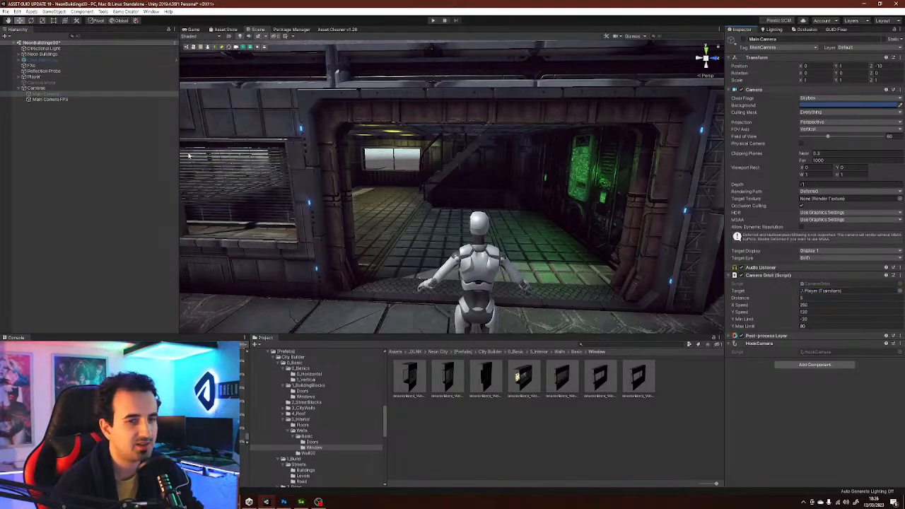
- Assign Player as the Camera Orbit target of Main Camera FPS and set its Distance to 2
click(28, 99)
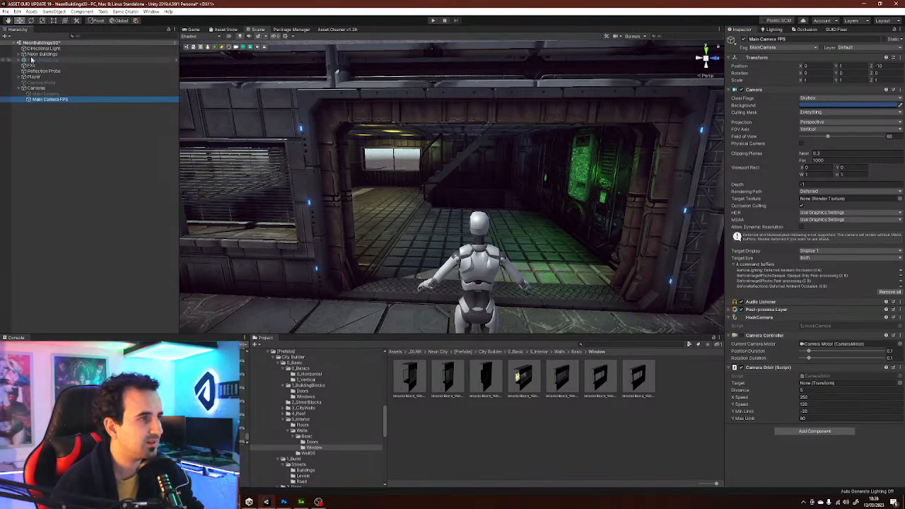
drag(31, 76, 719, 341)
drag(803, 389, 806, 383)
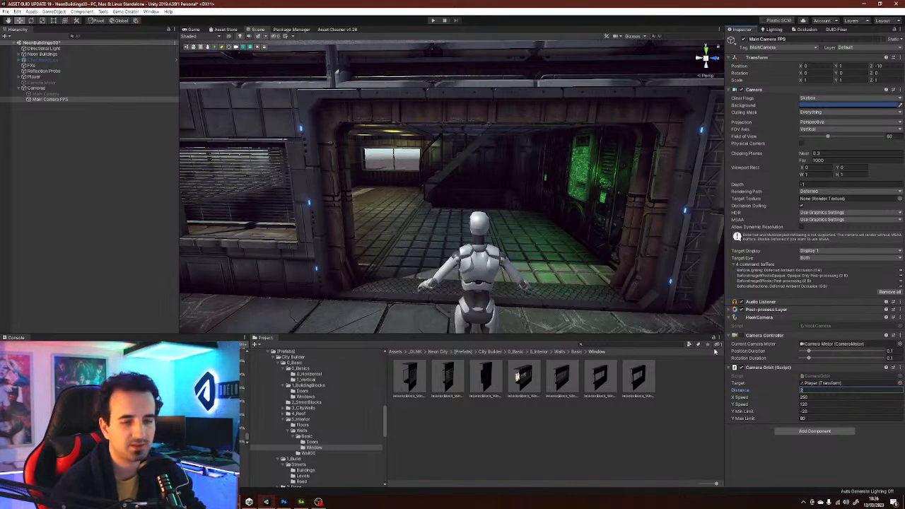
- Set the Camera Orbit Distance of Main Camera to 7 and briefly play-test the orbit view around the character
click(42, 94)
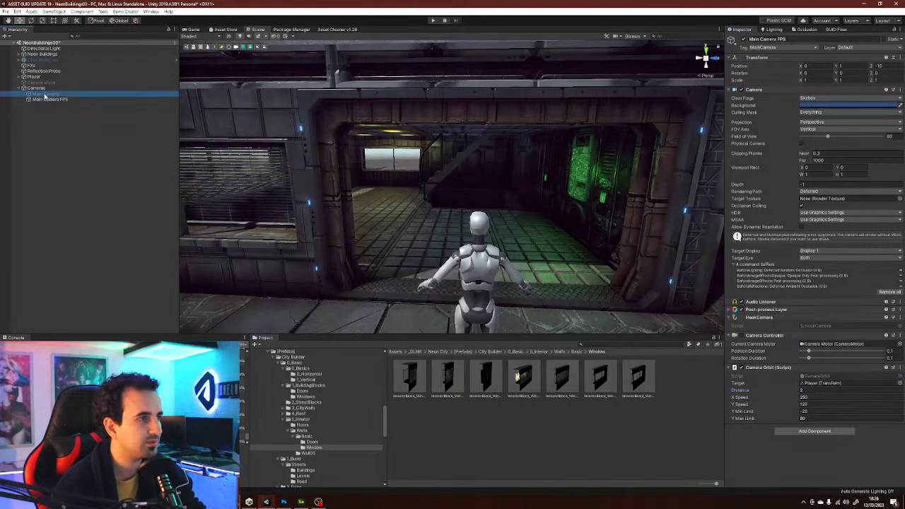
click(812, 299)
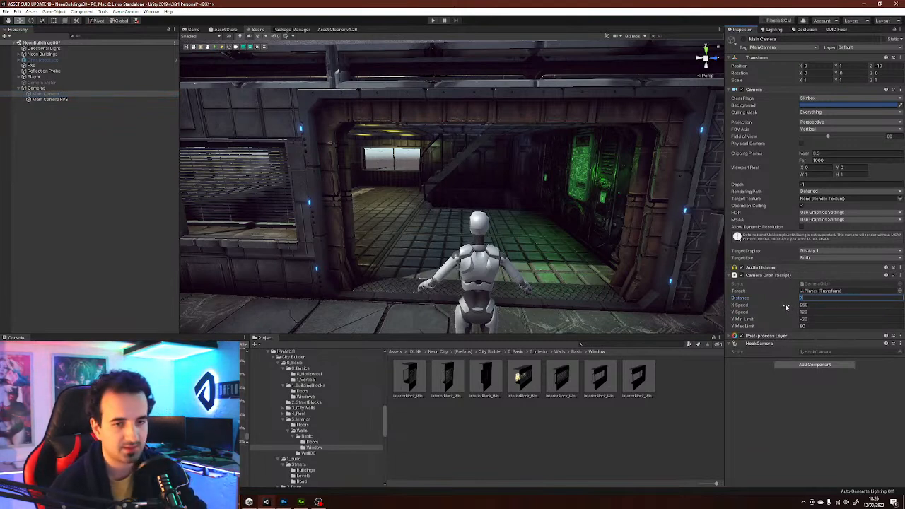
click(433, 20)
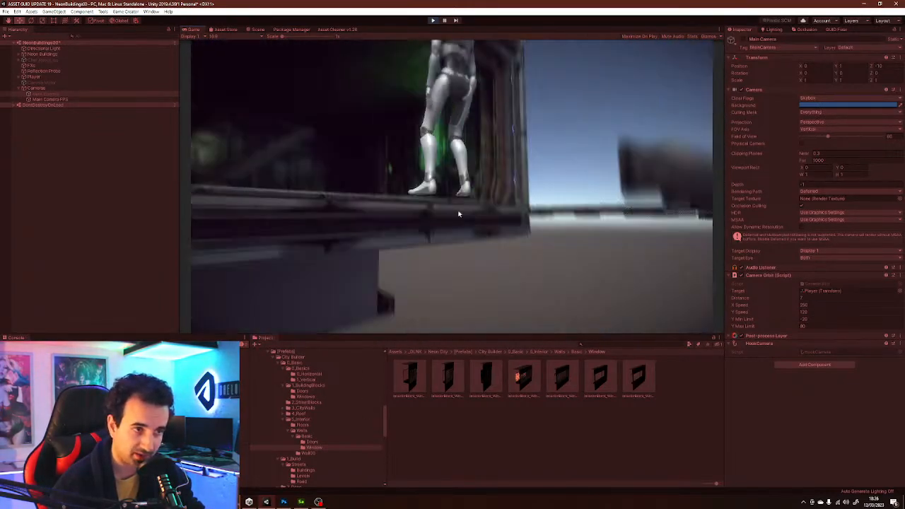
click(434, 21)
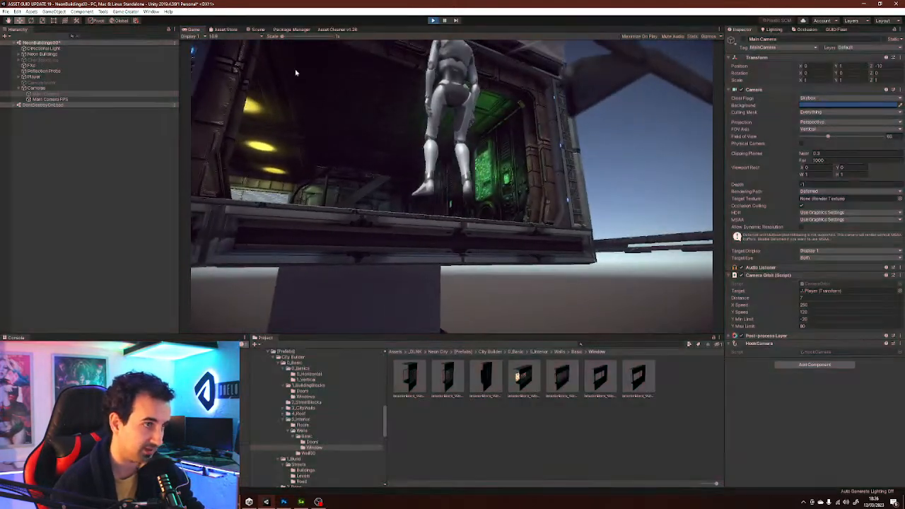
- Create an empty child object under Player
click(33, 76)
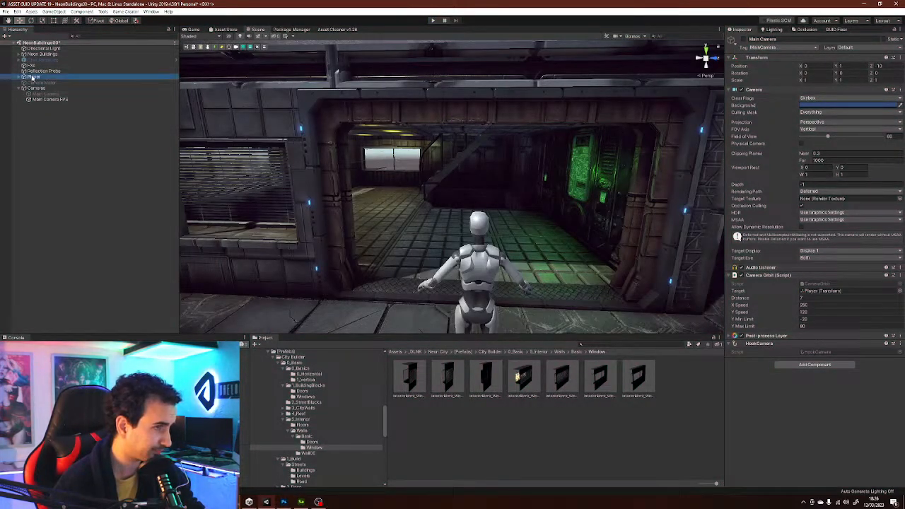
click(21, 76)
right_click(31, 79)
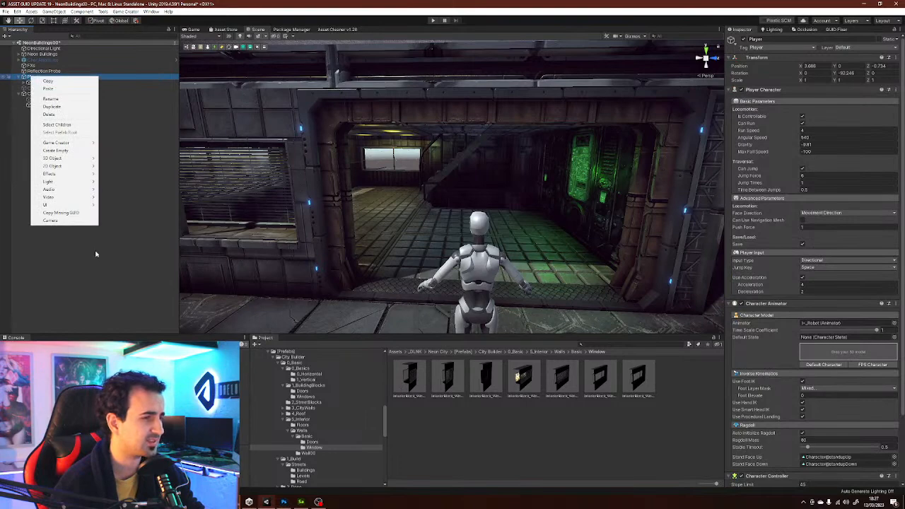
click(65, 151)
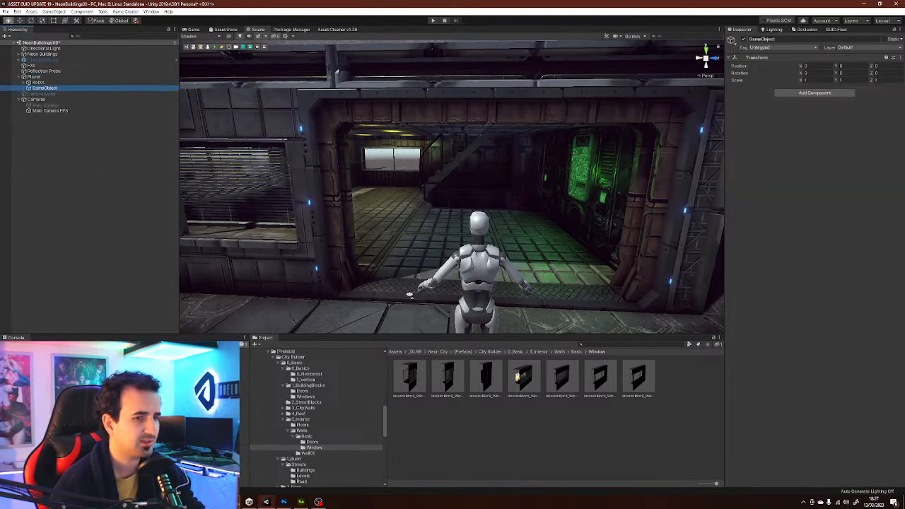
- Raise Player's empty child object to about 1.52 on Y, near the head, and make it the Camera Orbit target of both cameras
right_drag(400, 291, 509, 308)
middle_drag(385, 322, 410, 249)
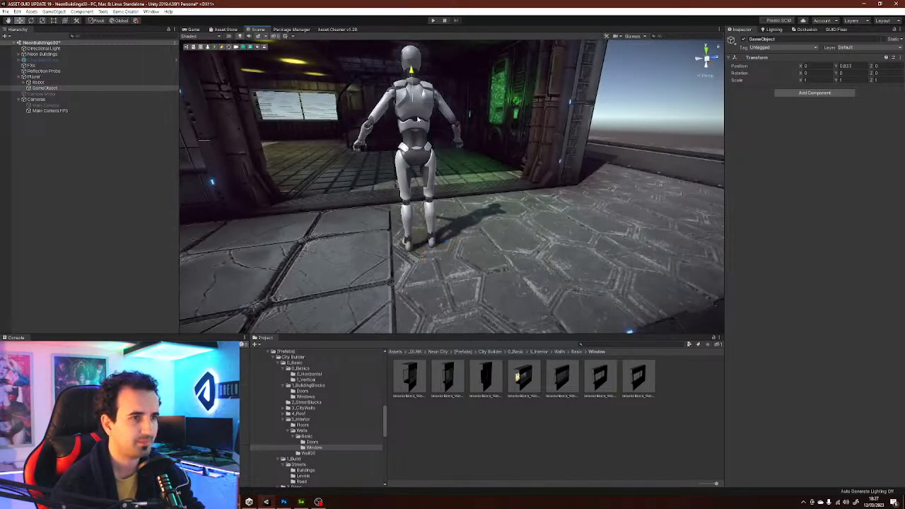
click(49, 111)
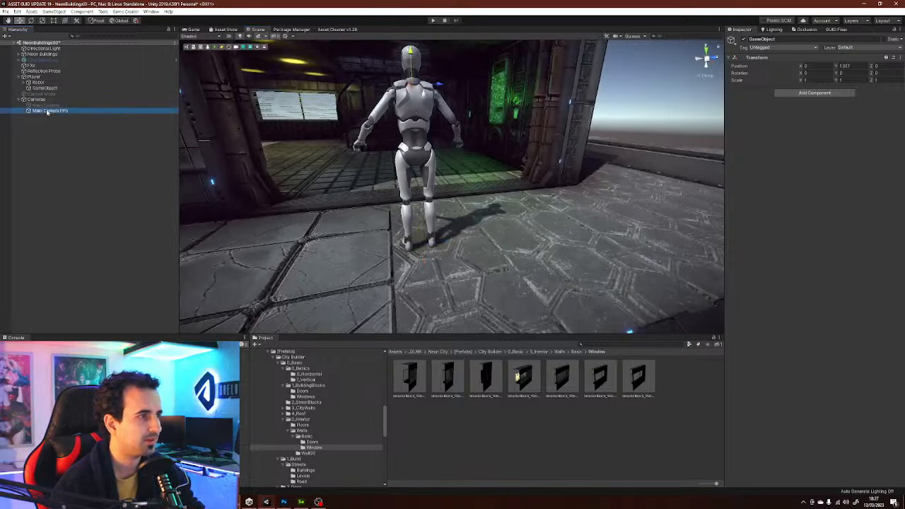
shift+click(50, 106)
click(48, 89)
drag(48, 89, 834, 332)
click(111, 262)
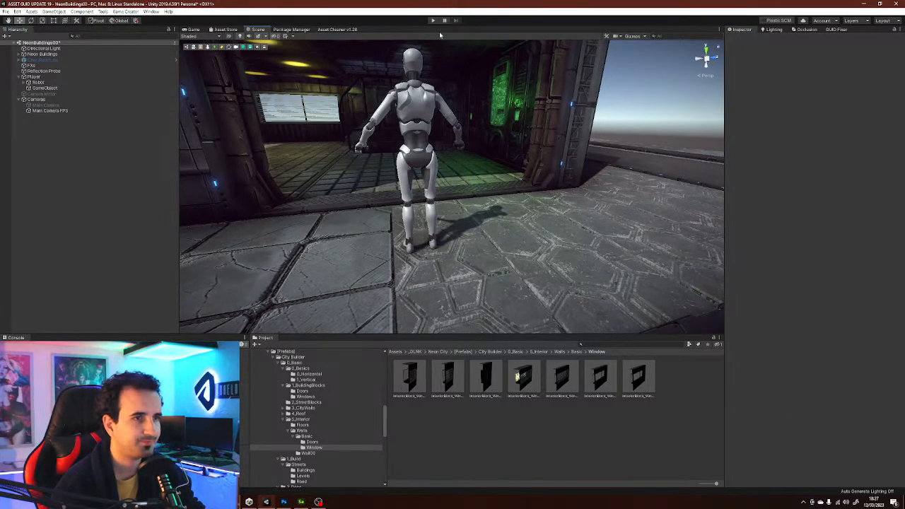
- Play-test the close orbit view at the entrance, then switch to the far camera and walk the character inside and upstairs
click(433, 20)
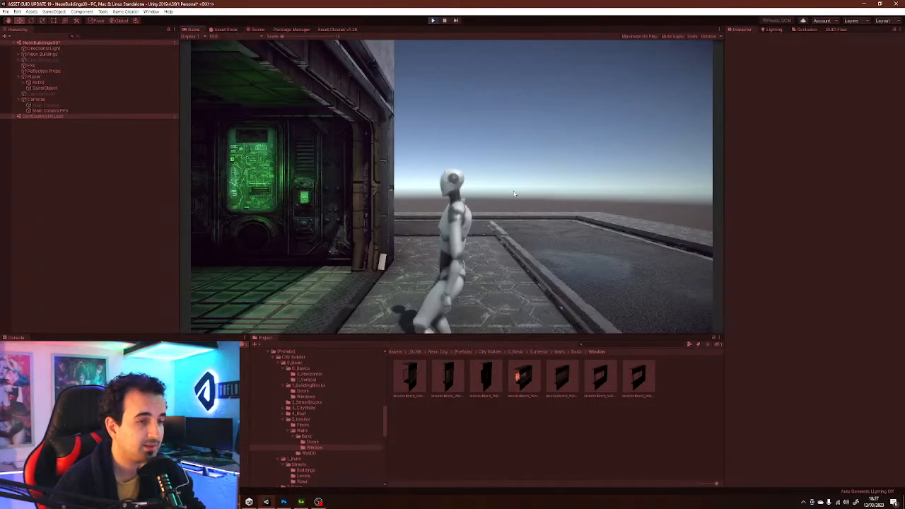
key(w)
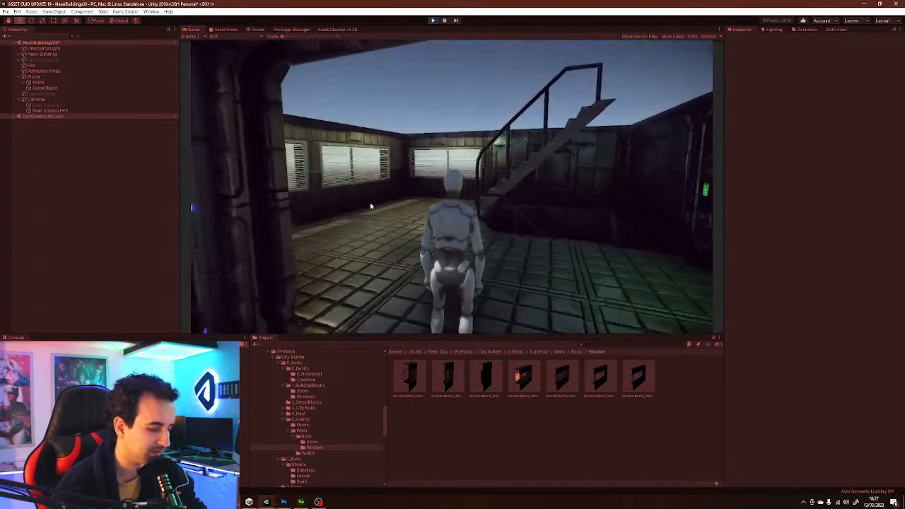
key(c)
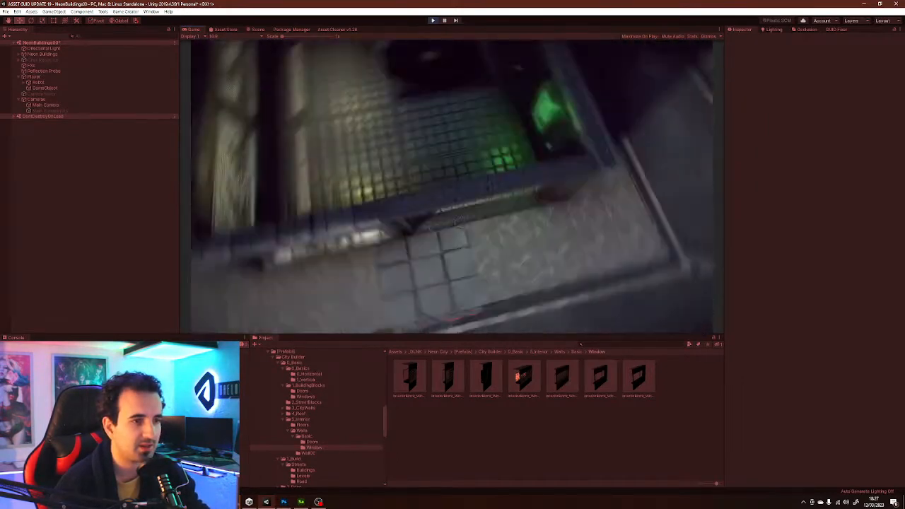
key(w)
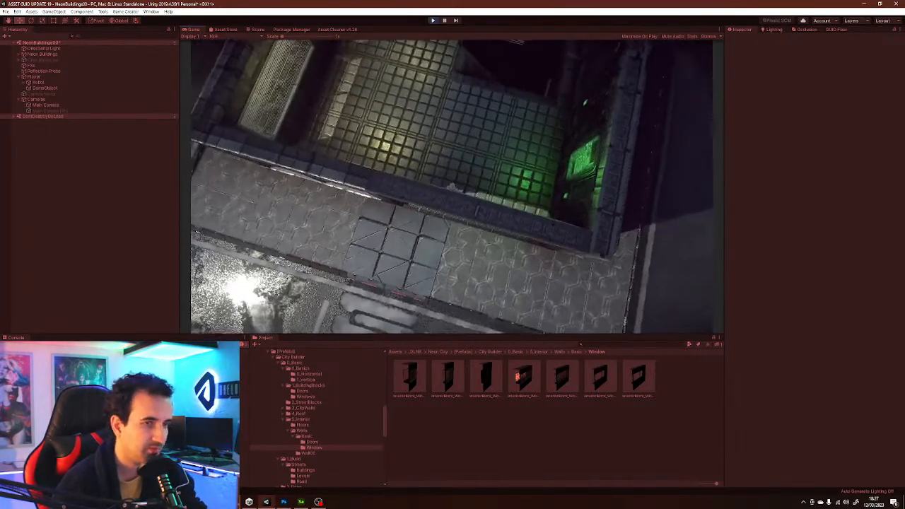
key(w)
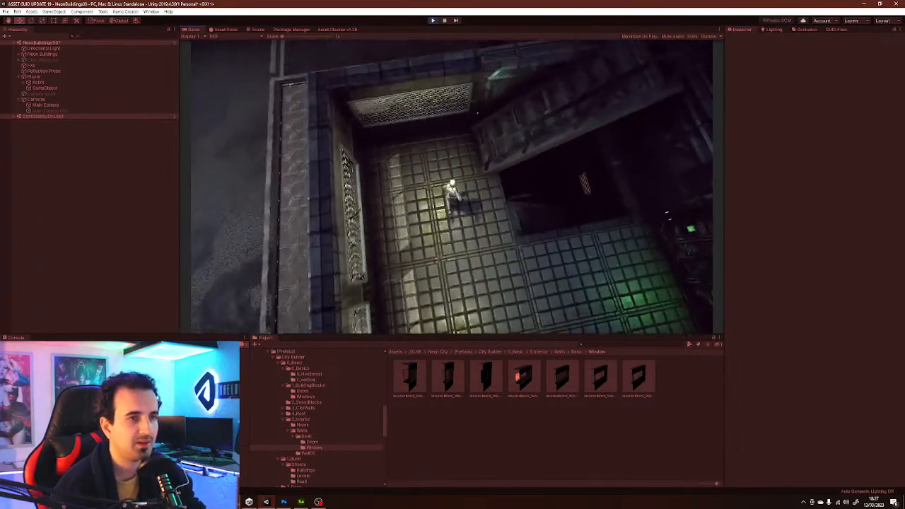
key(w)
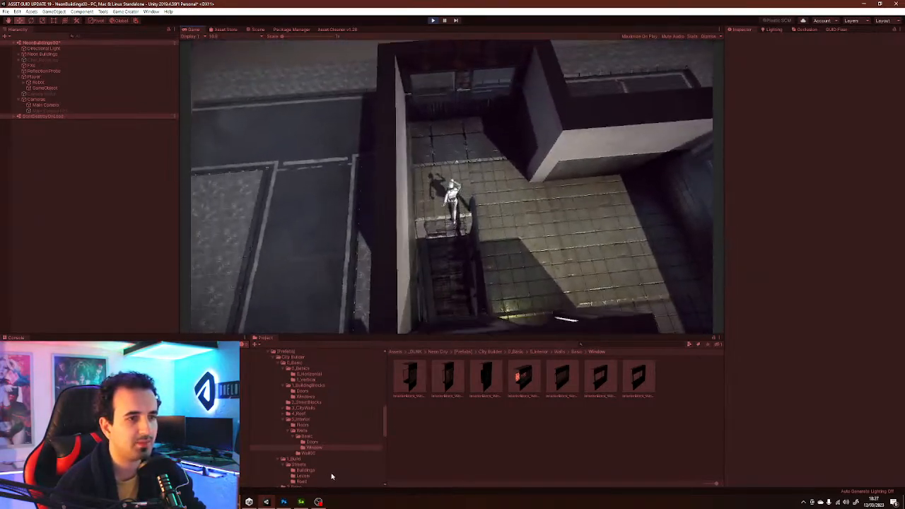
- Switch back to the close orbit camera, walk the character around the upper floor, and stop the play-test
key(c)
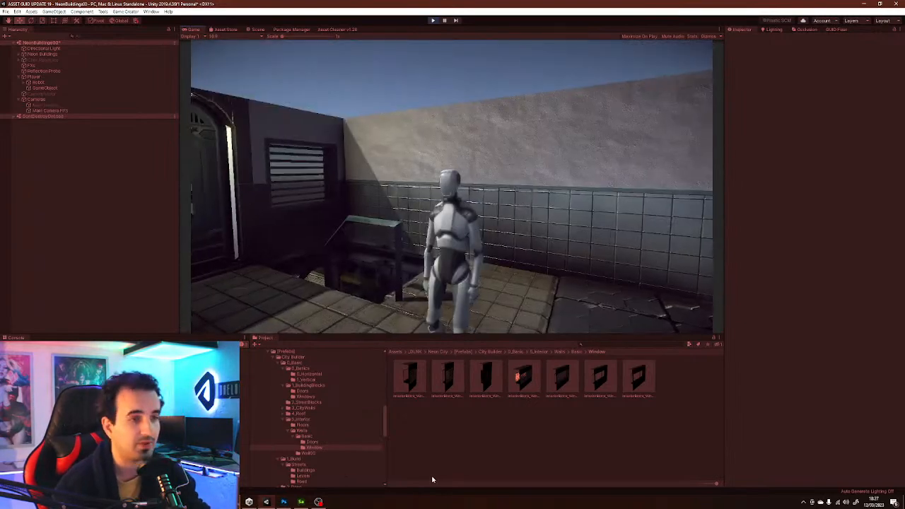
key(w)
key(w)
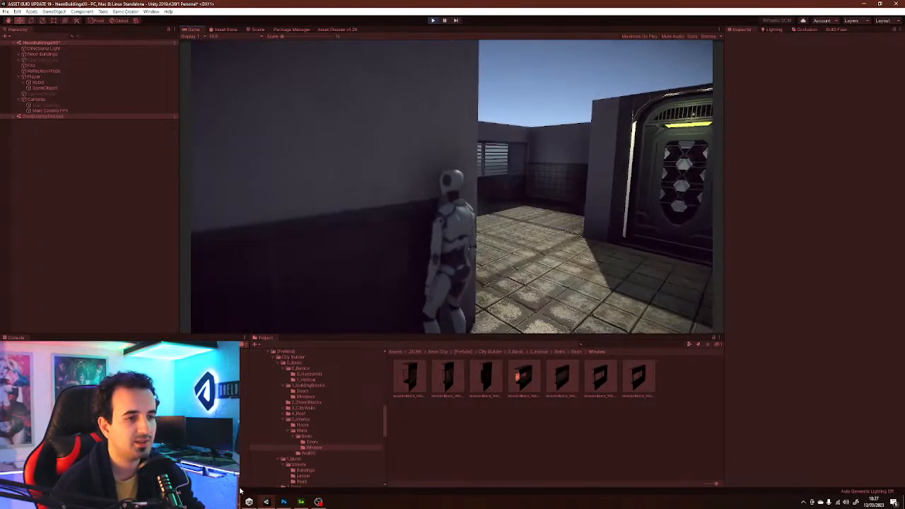
key(w)
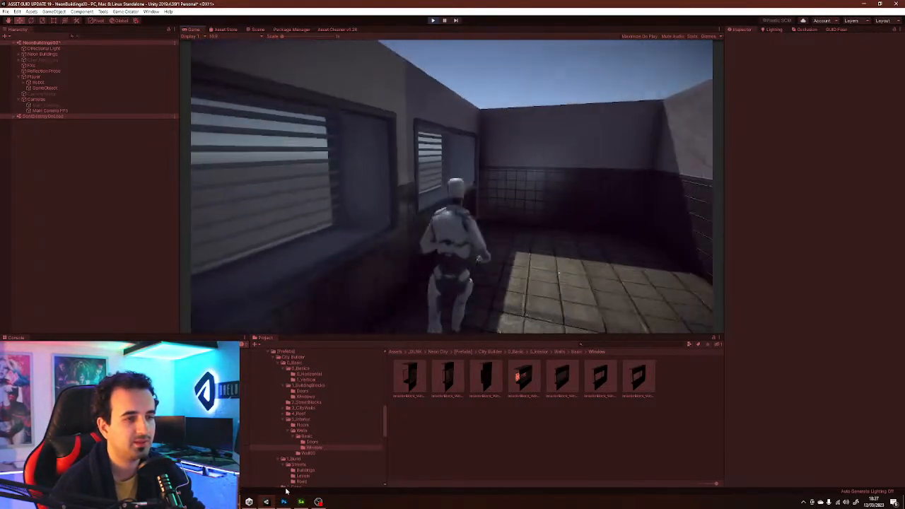
key(d)
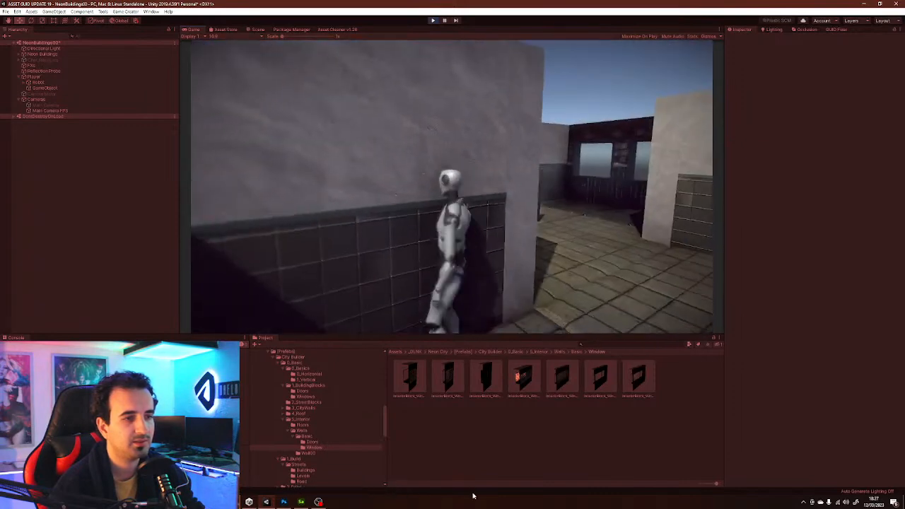
key(a)
key(d)
key(w)
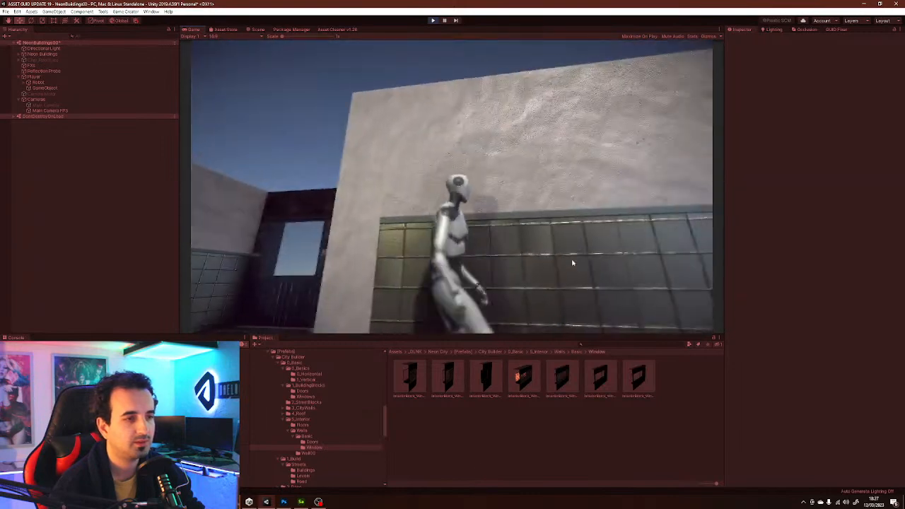
click(432, 20)
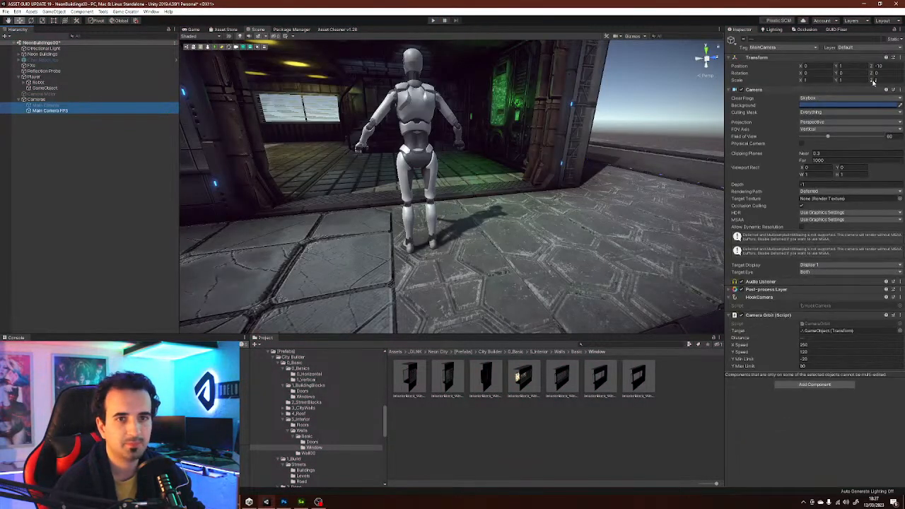
- Move both cameras onto the sidewalk near the Player and rotate them to about -90 degrees on Y
key(s)
right_drag(568, 168, 510, 138)
click(639, 37)
alt+drag(296, 140, 581, 318)
key(e)
right_drag(534, 254, 554, 283)
drag(548, 281, 642, 280)
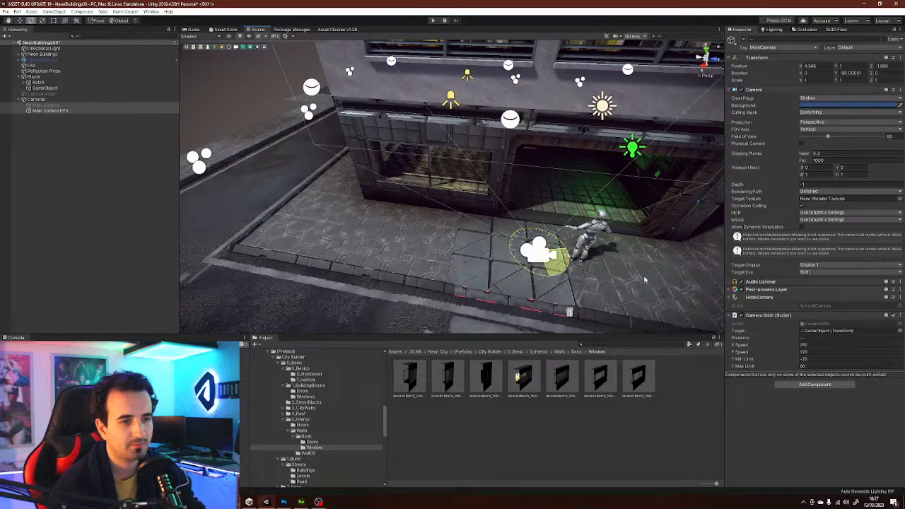
- Position both cameras behind the Player, at about X 5.415 and Z -0.721
key(w)
right_drag(541, 244, 594, 267)
drag(472, 222, 540, 260)
click(97, 220)
right_drag(466, 215, 540, 238)
key(w)
- Switch Main Camera FPS from the Camera Orbit script to its Camera Controller and activate the Camera Motor object
click(77, 105)
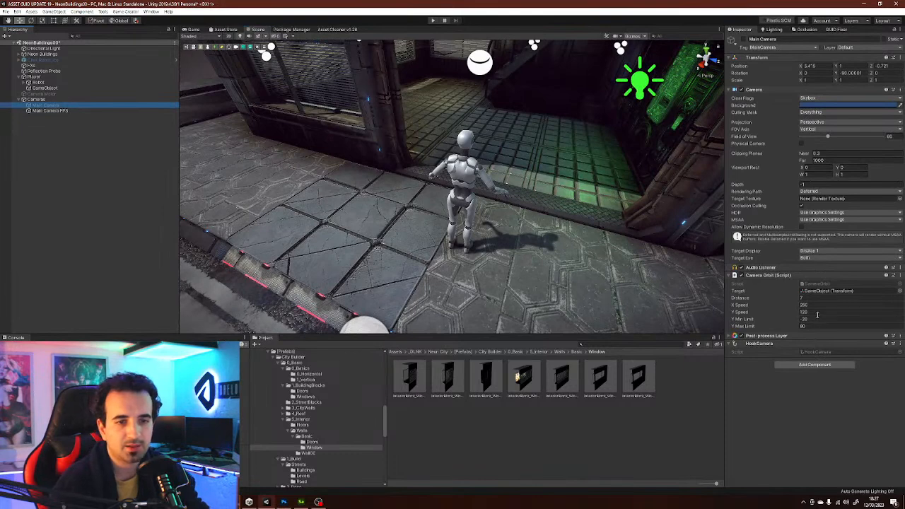
click(71, 110)
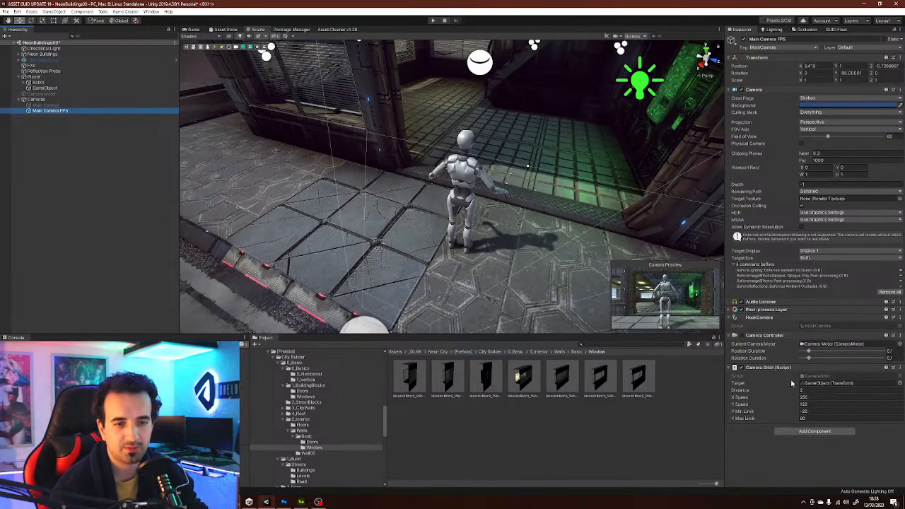
click(741, 368)
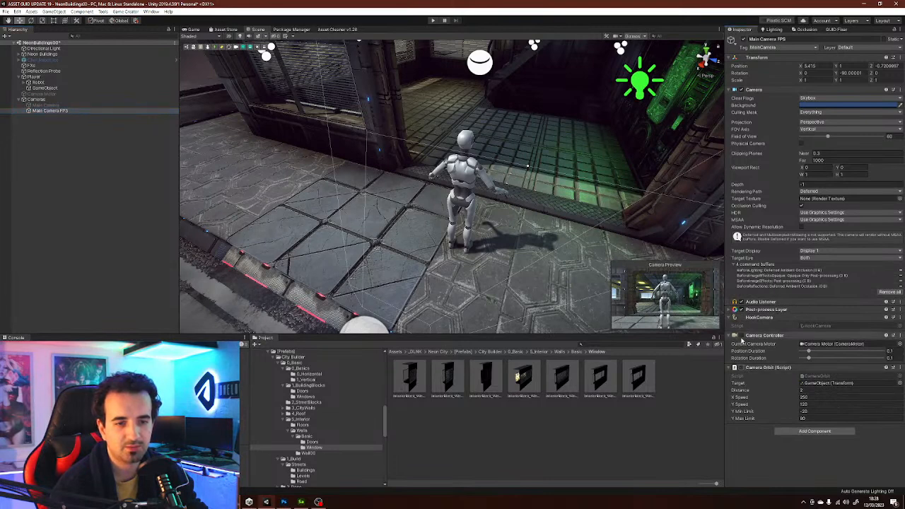
click(60, 94)
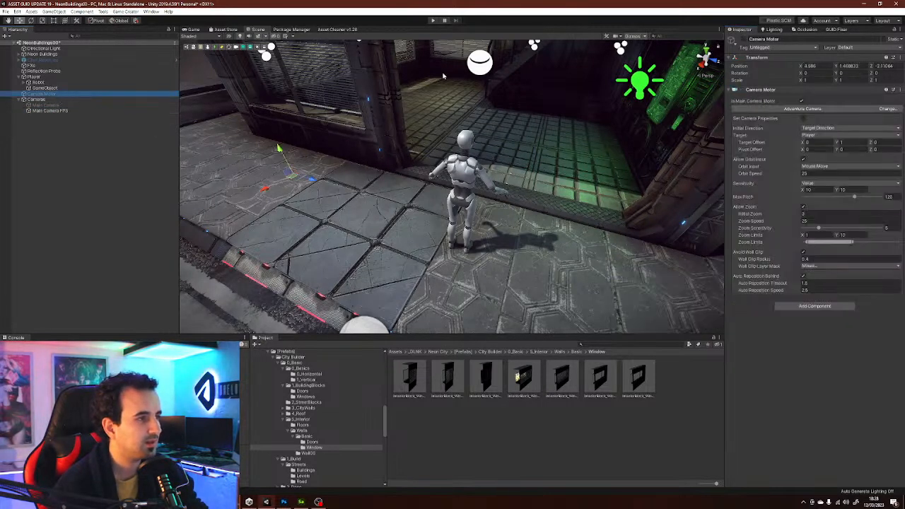
click(744, 39)
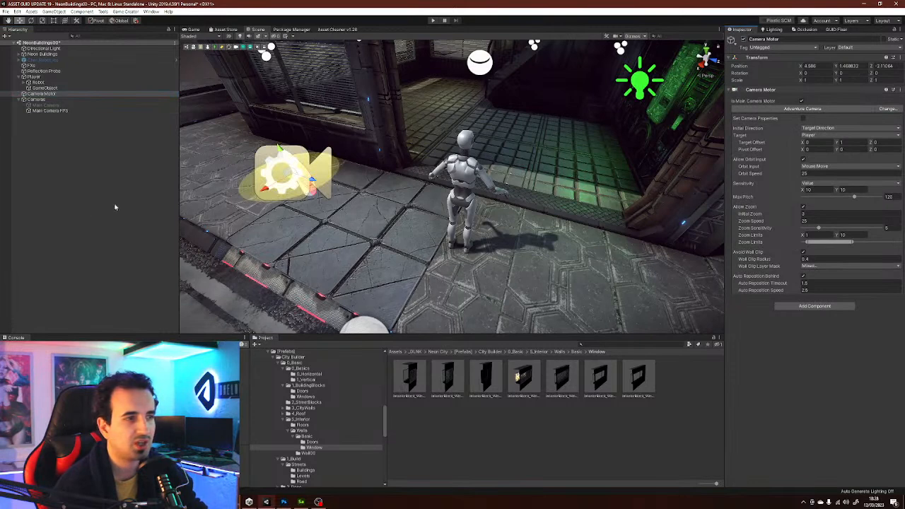
click(77, 196)
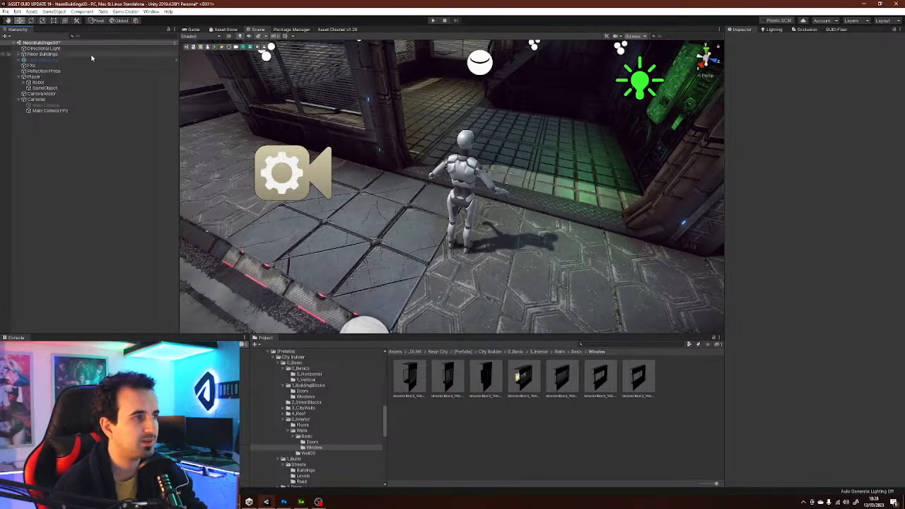
- Play-test the Camera Motor view around the building entrance, toggling between the close and far cameras, and stop the play-test
click(433, 20)
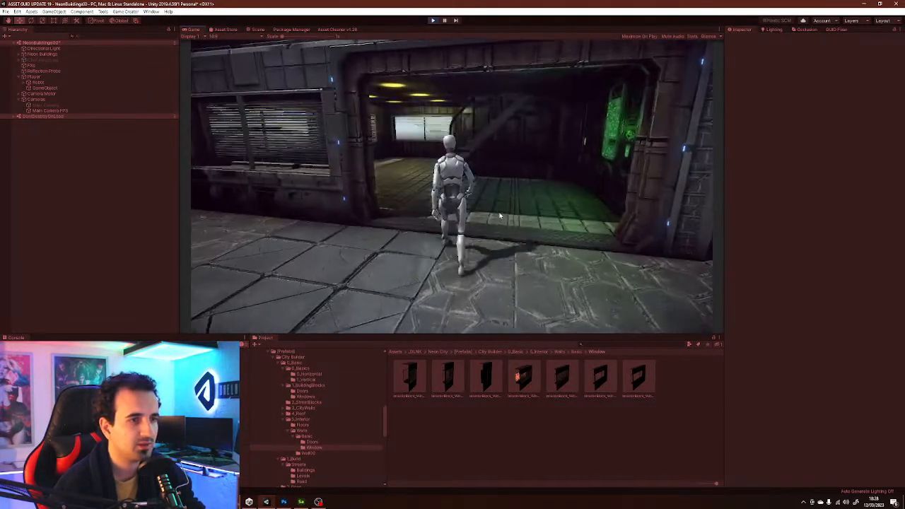
key(w)
key(w)
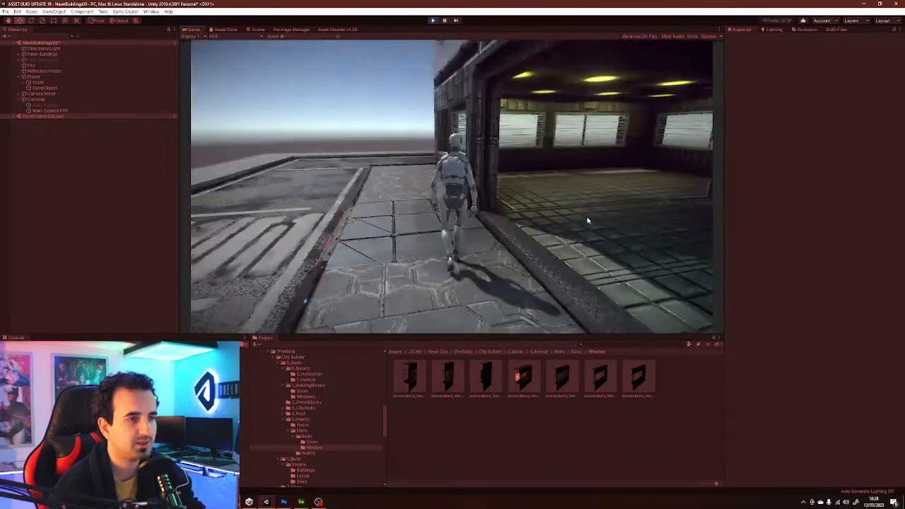
key(s)
key(c)
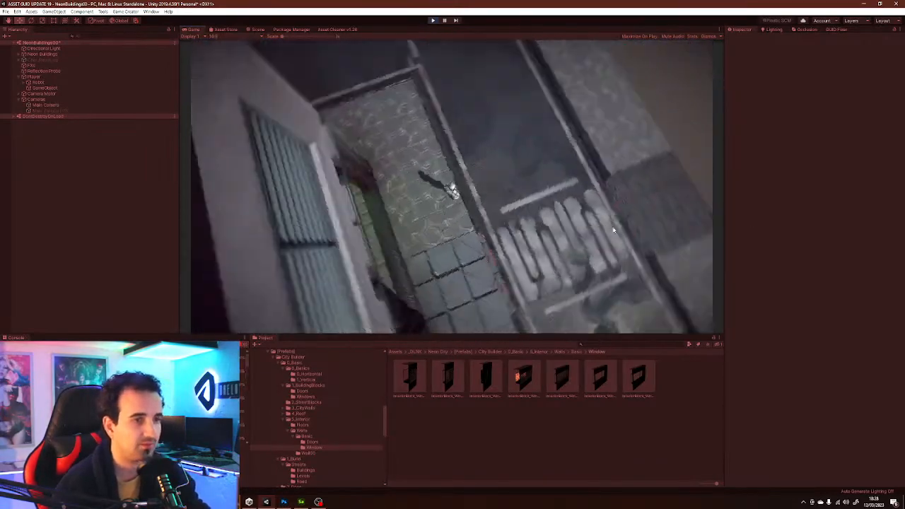
key(w)
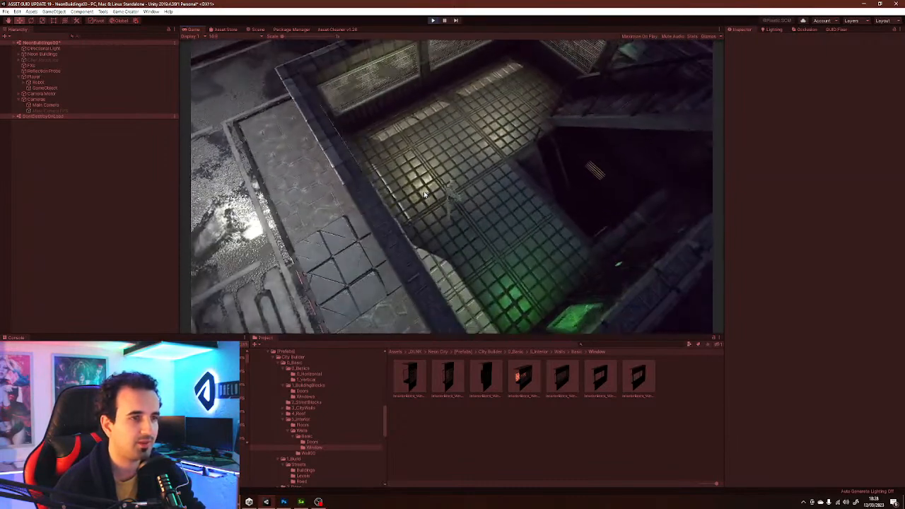
key(c)
key(w)
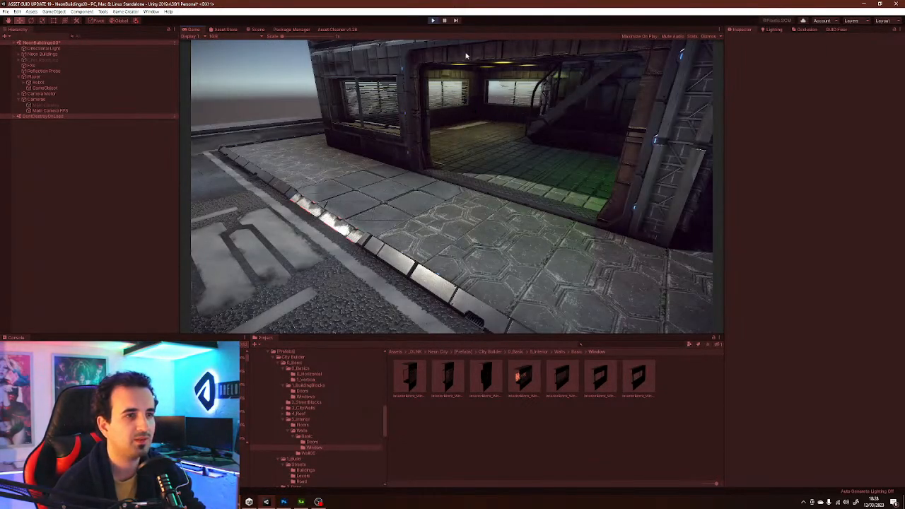
click(432, 21)
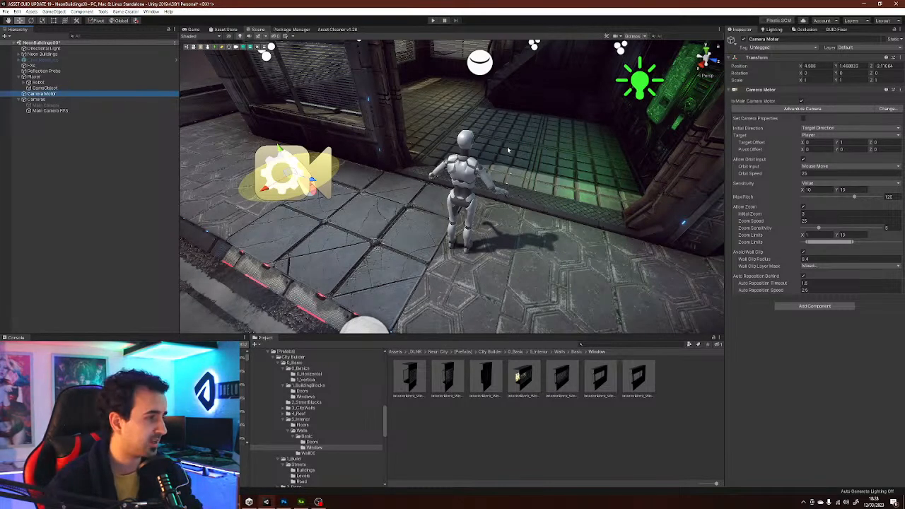
- Deactivate Camera Motor and return Main Camera FPS from the Camera Controller to the Camera Orbit script
right_drag(463, 186, 490, 188)
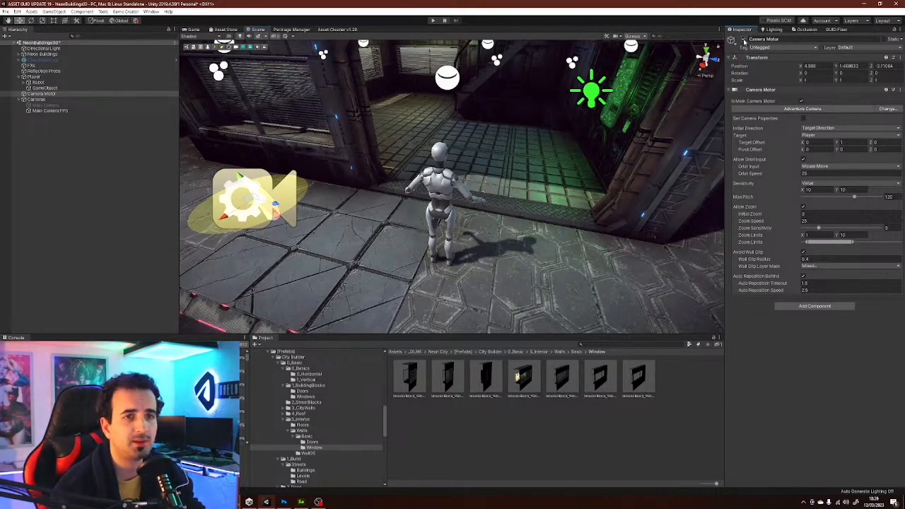
click(48, 111)
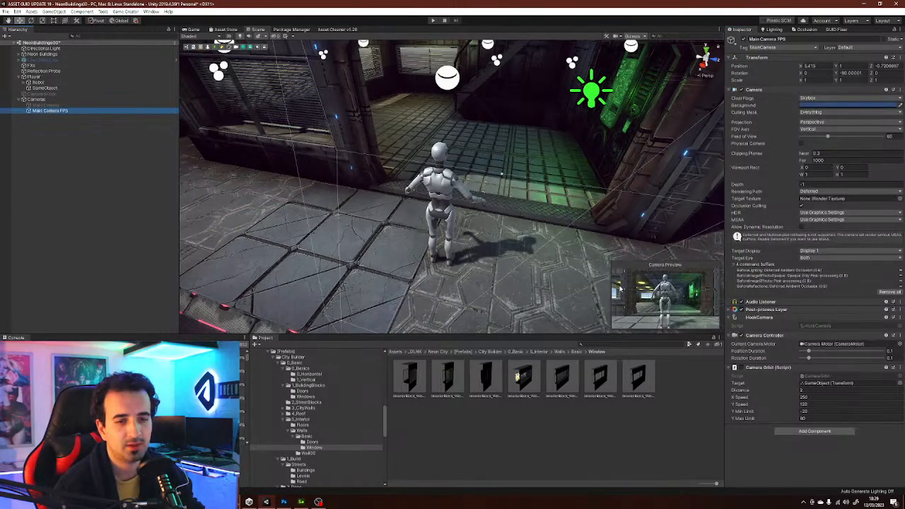
click(742, 336)
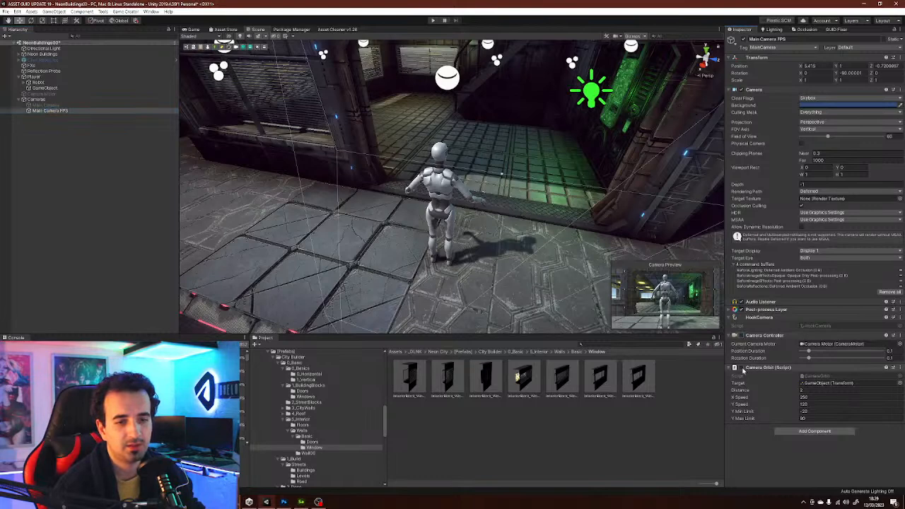
- Set the Camera Orbit Distance of Main Camera FPS to 1 and its Field of View to 70
click(808, 389)
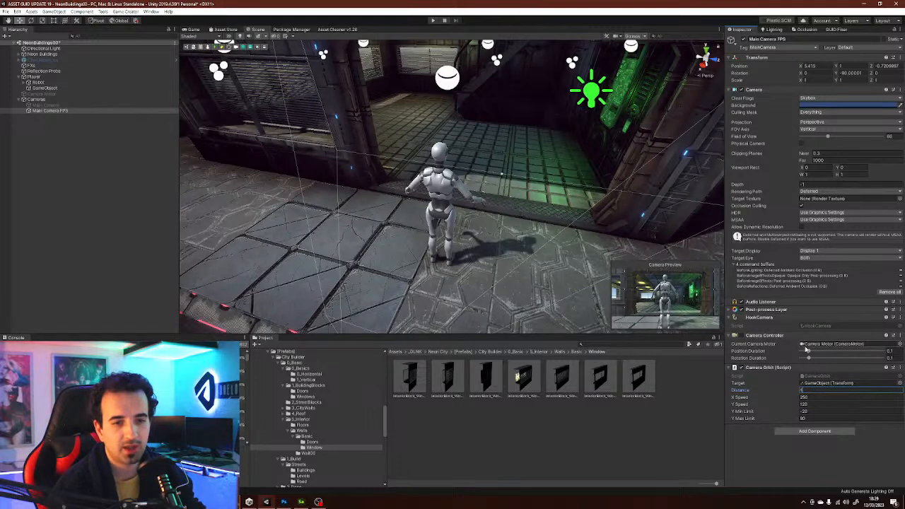
click(895, 137)
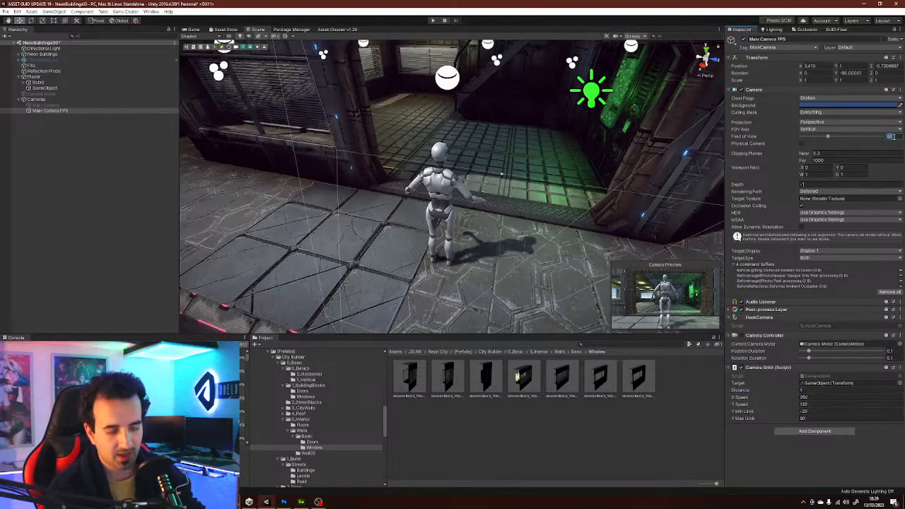
text(70)
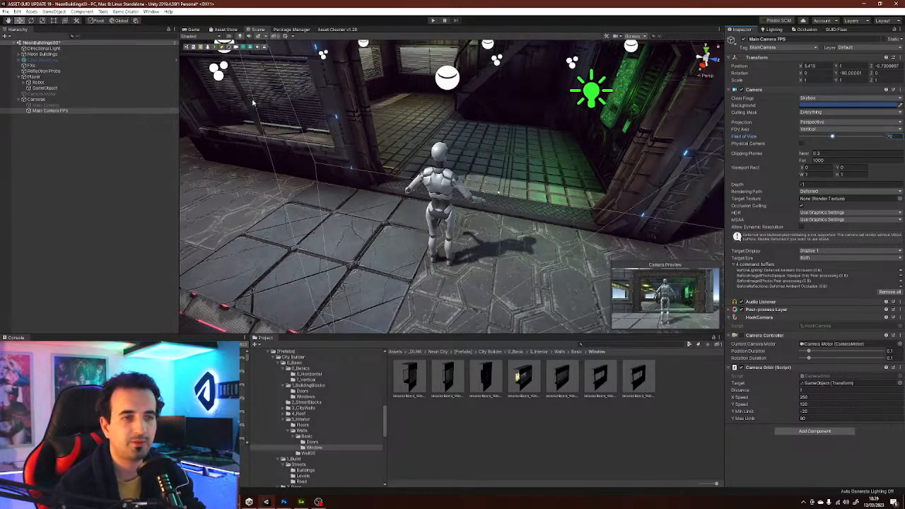
- Set the Camera Orbit Distance of Main Camera to 12 and its Field of View to 35
click(42, 105)
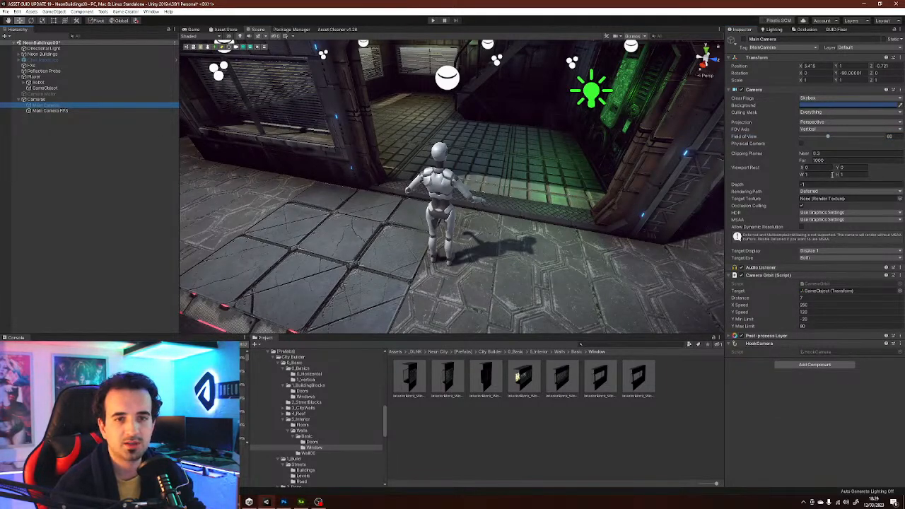
click(808, 298)
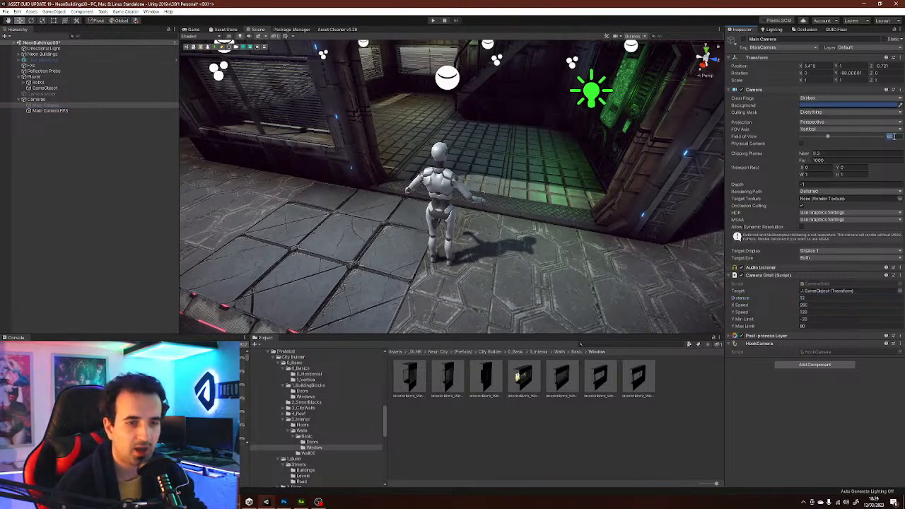
text(45)
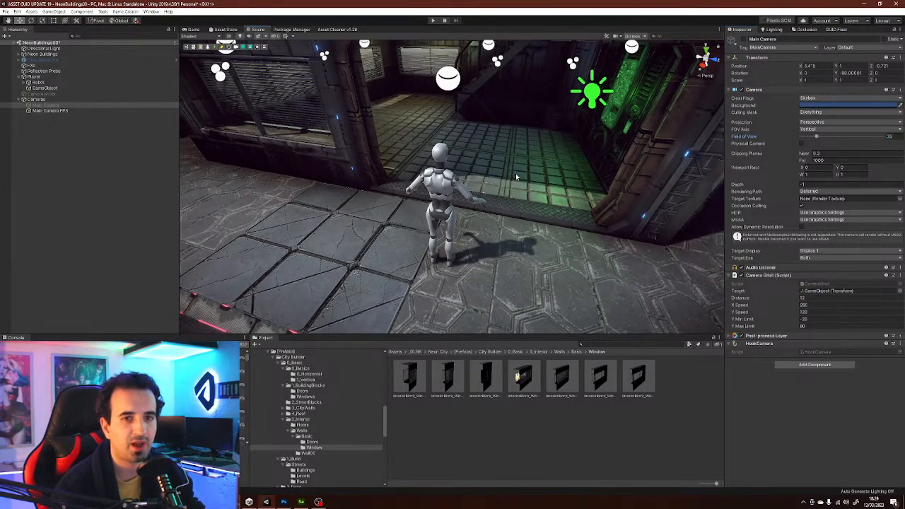
click(107, 169)
click(46, 104)
right_drag(401, 149, 405, 143)
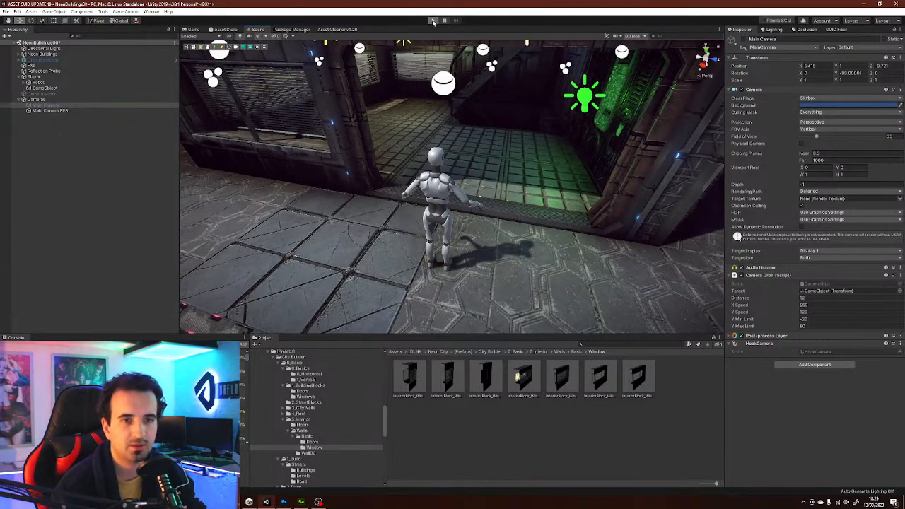
- Play-test the cameras by running the character through the building's rooms and around the stairwell, and stop the play-test
click(433, 20)
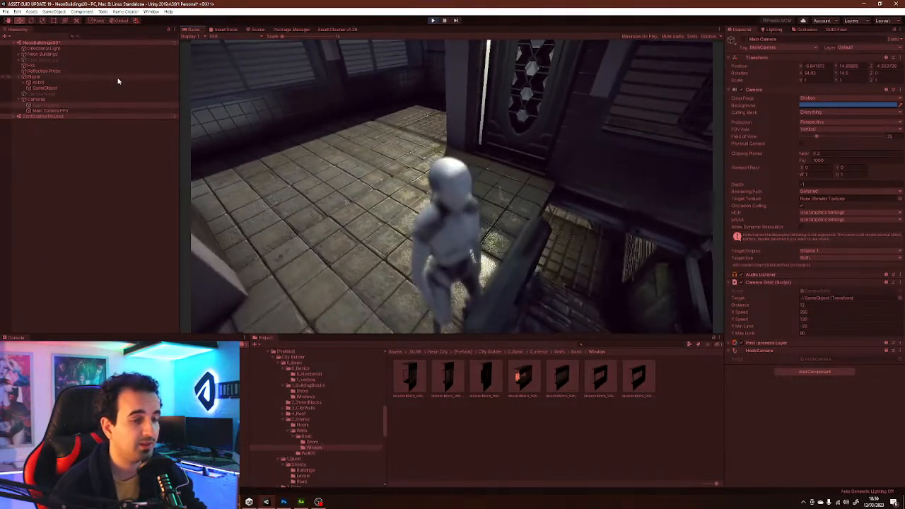
key(w)
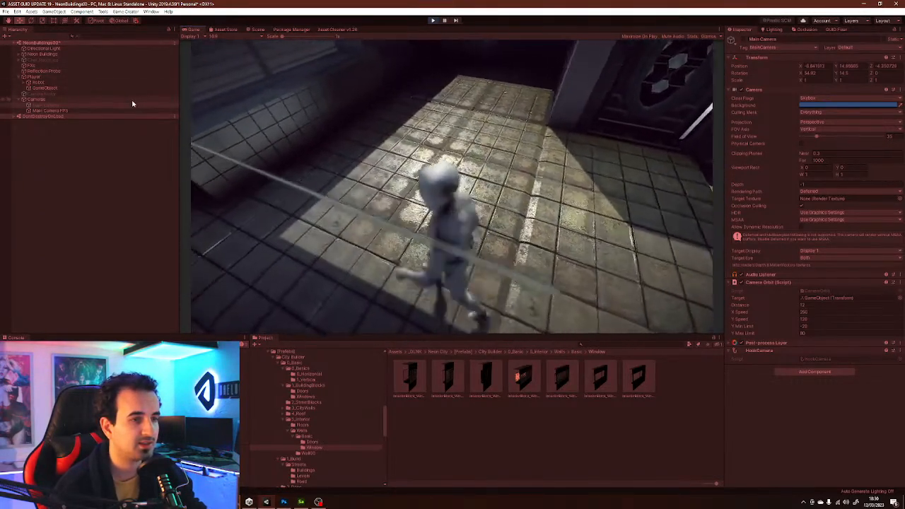
key(w)
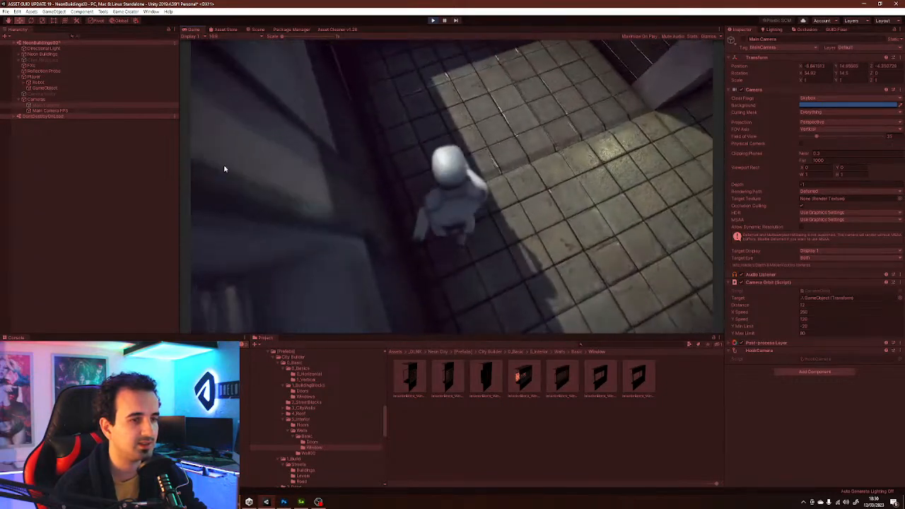
key(a)
key(w)
key(d)
key(w)
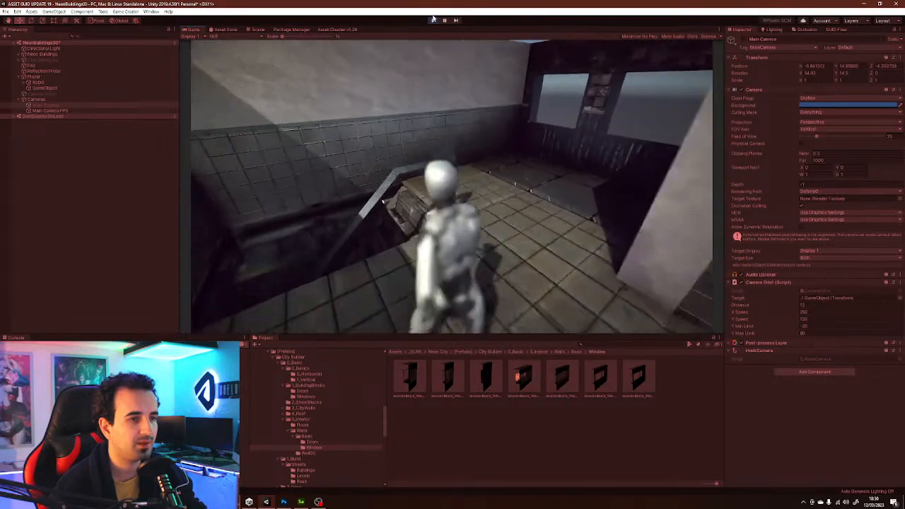
key(w)
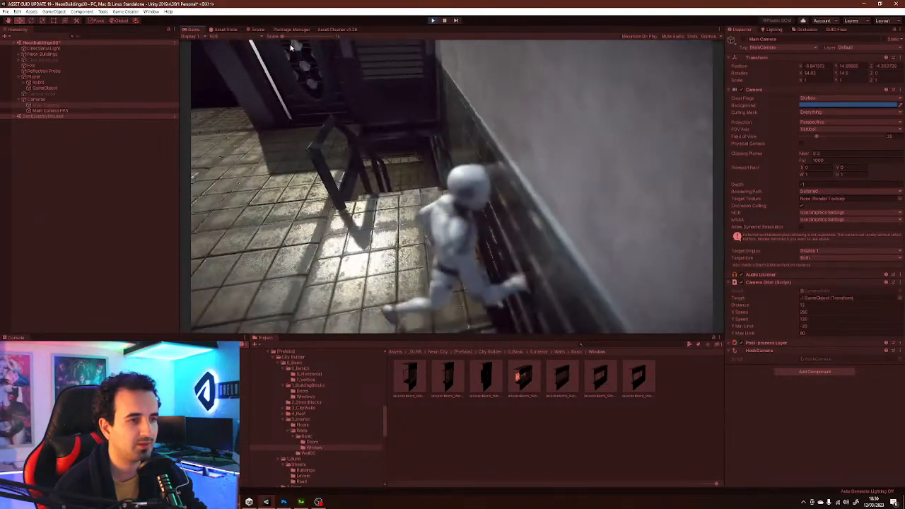
key(w)
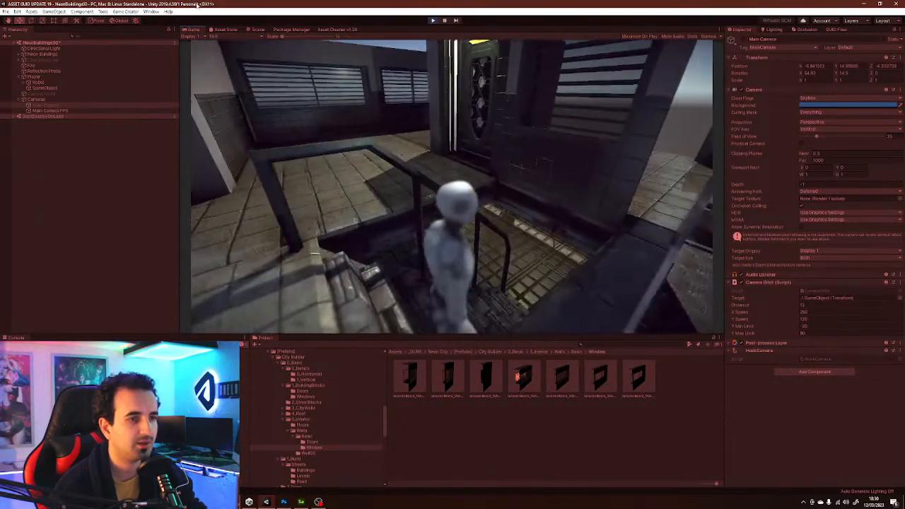
key(w)
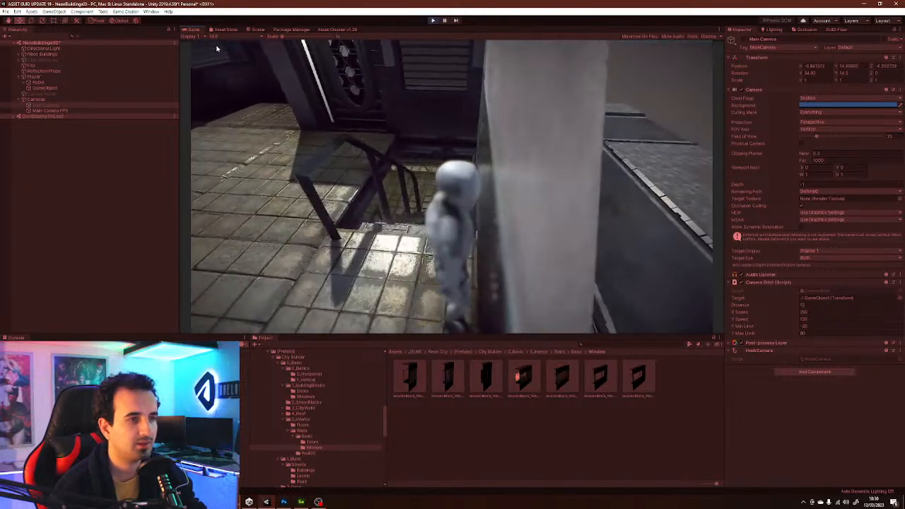
click(433, 21)
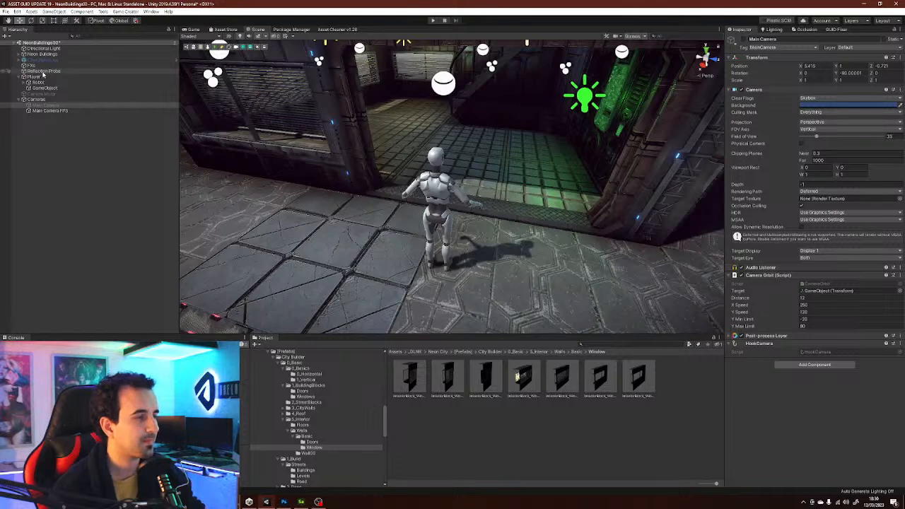
- Enable the Camera Controller on Main Camera FPS and disable the Camera Switch Key script on the Cameras object
click(48, 111)
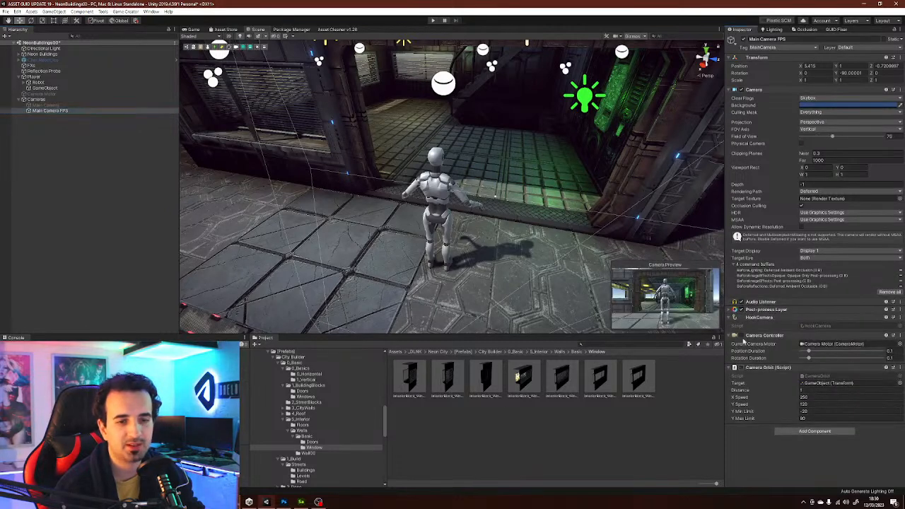
click(741, 336)
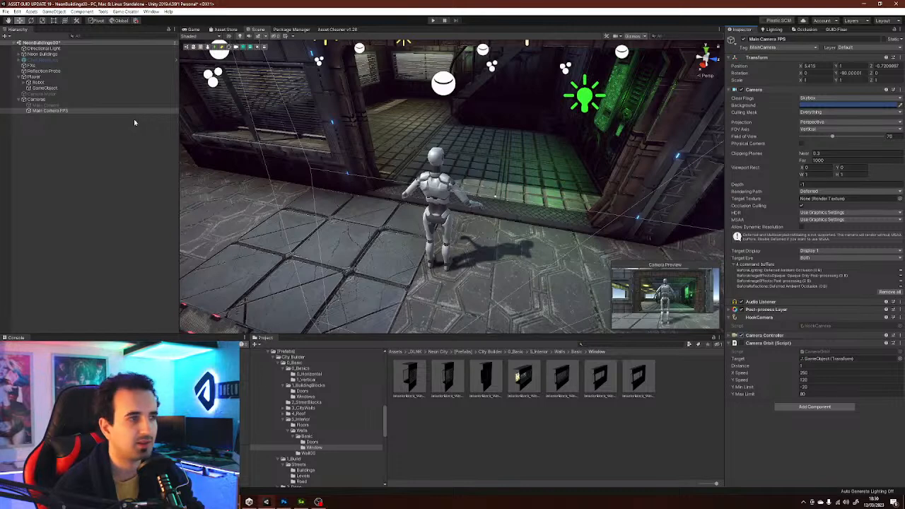
click(97, 99)
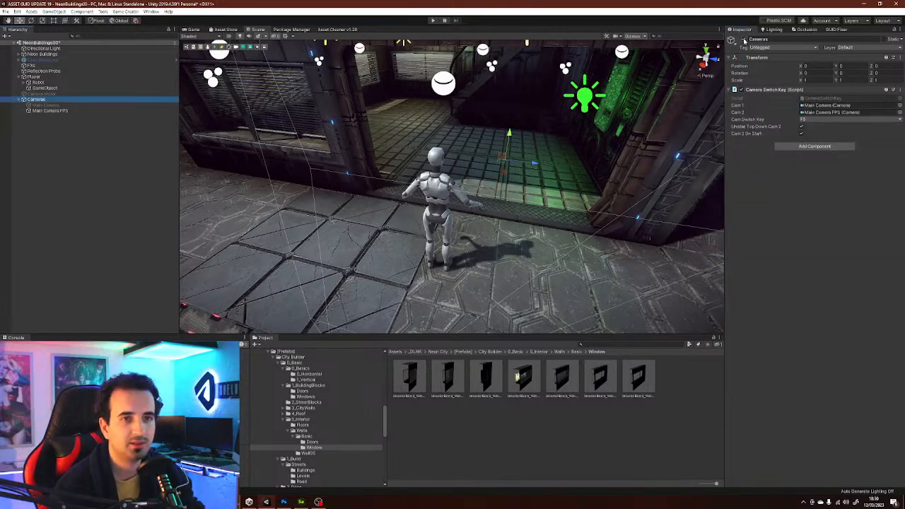
click(741, 92)
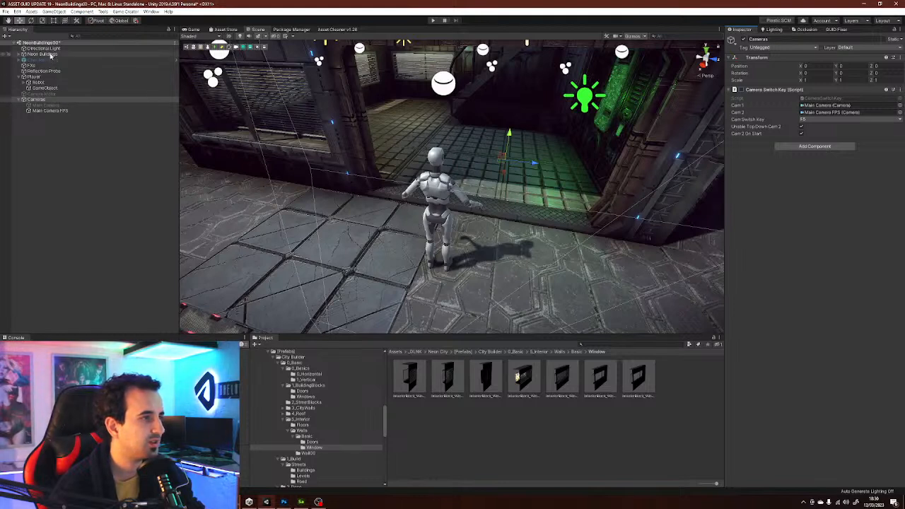
- Turn off Td Enabled in the TD Scene script of the Neon Buildings object and clear the selection
click(50, 55)
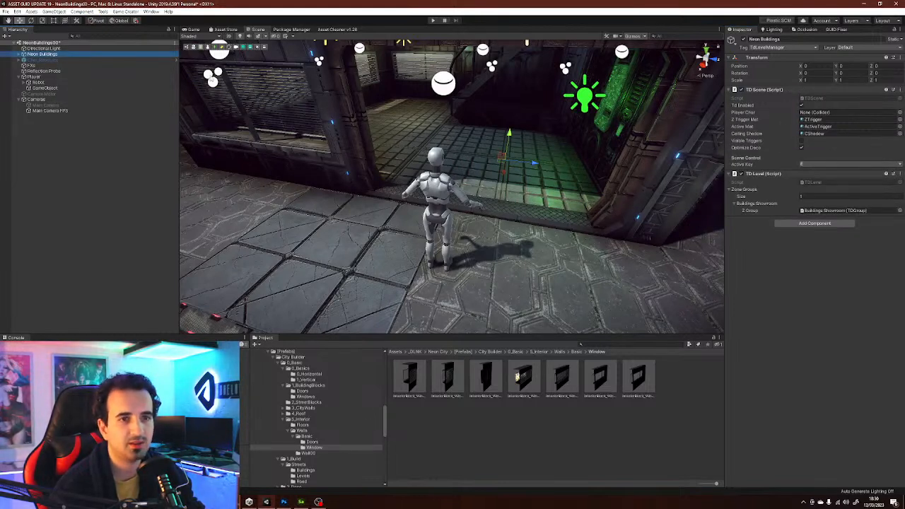
click(801, 106)
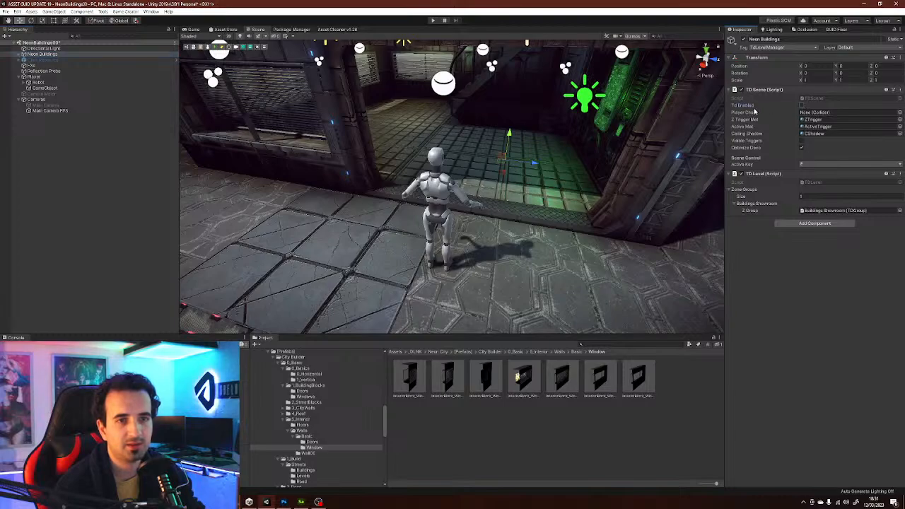
right_drag(608, 144, 509, 138)
key(w)
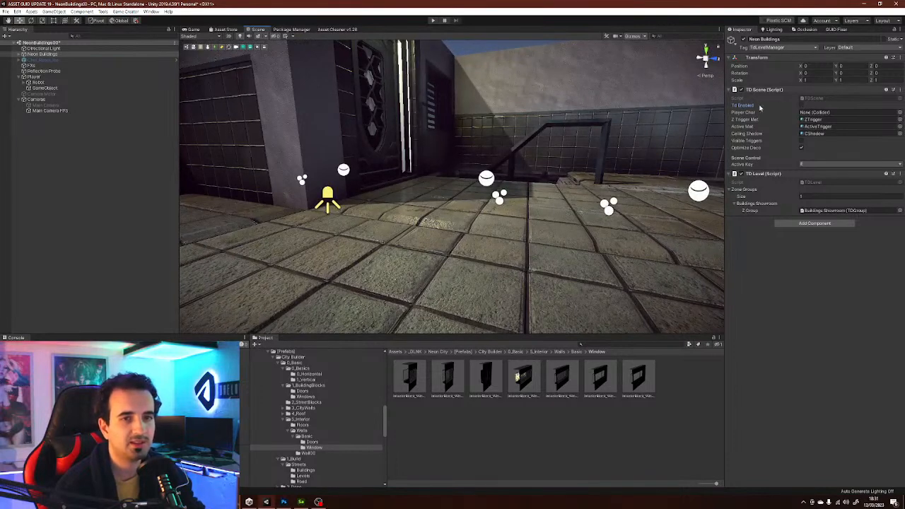
right_drag(535, 173, 601, 170)
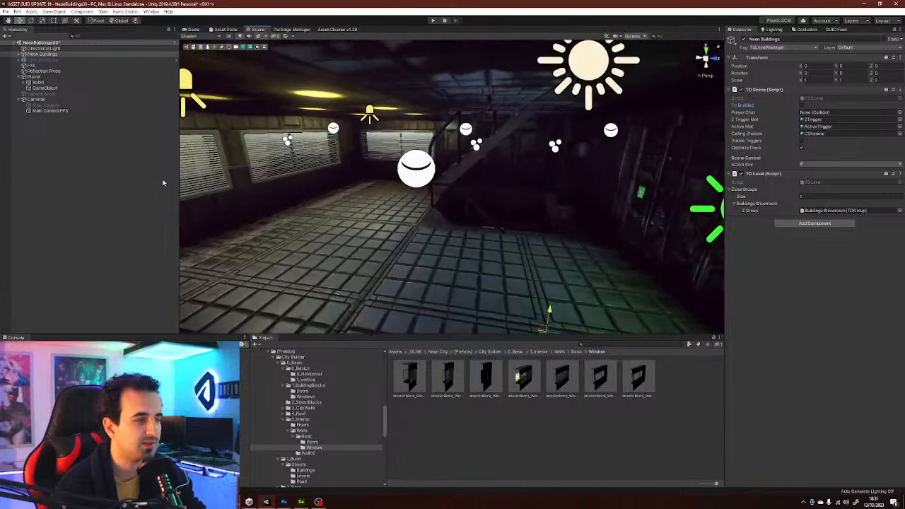
click(94, 185)
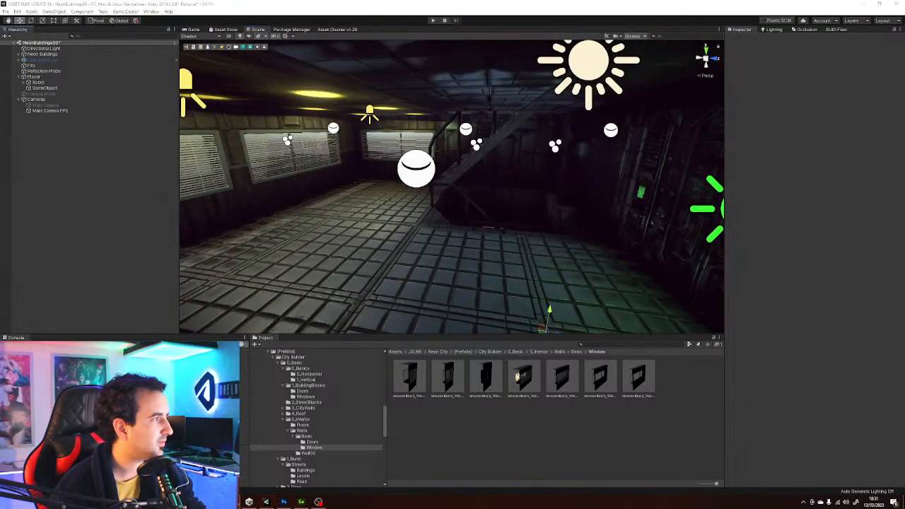
- Inspect the building's entrance and upper facade, and open the Doors folder of the basic interior wall prefabs
click(470, 195)
right_drag(469, 195, 465, 205)
click(68, 266)
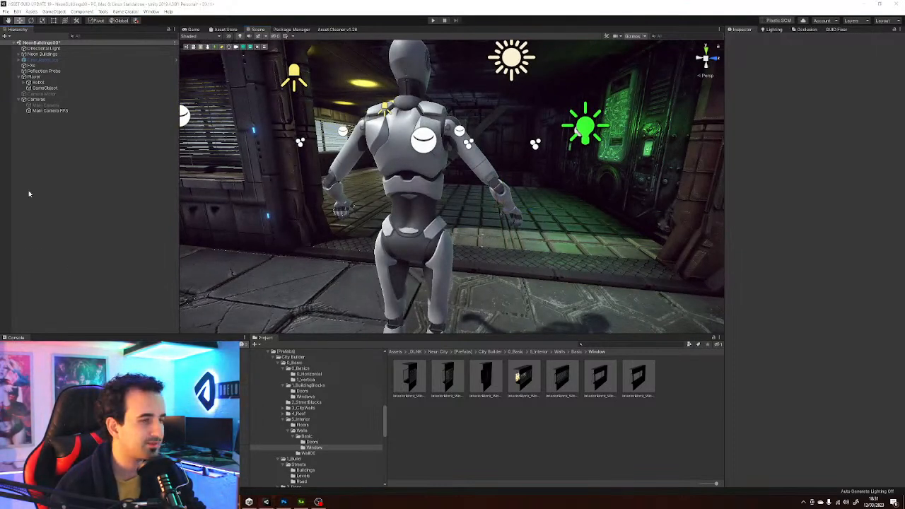
right_click(393, 235)
right_drag(434, 51, 495, 285)
key(e)
click(312, 441)
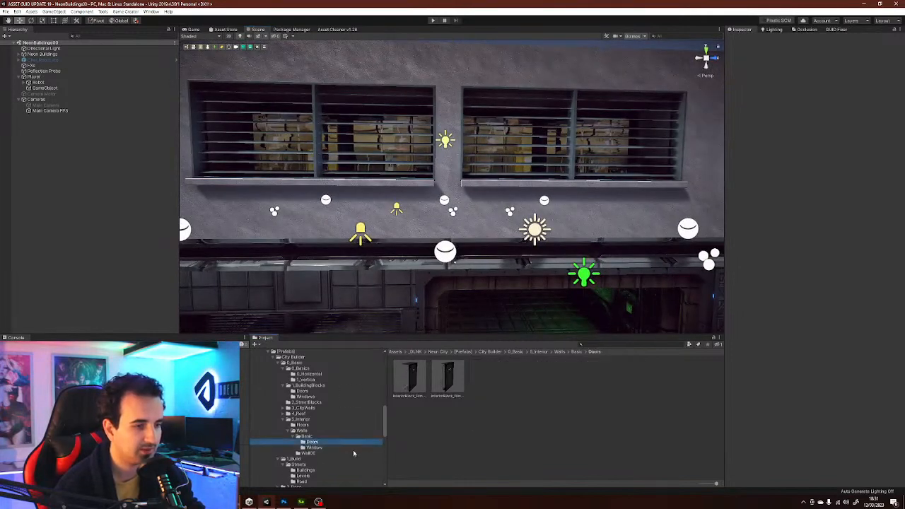
- Duplicate the ground floor's exterior Stairs and expand the upper floor group in the hierarchy
right_drag(450, 210, 453, 239)
click(432, 259)
key(ctrl+d)
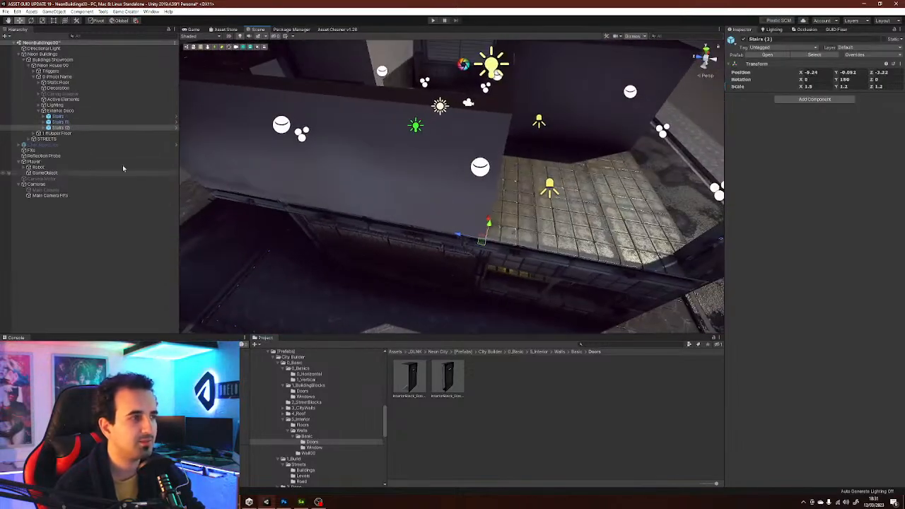
click(33, 133)
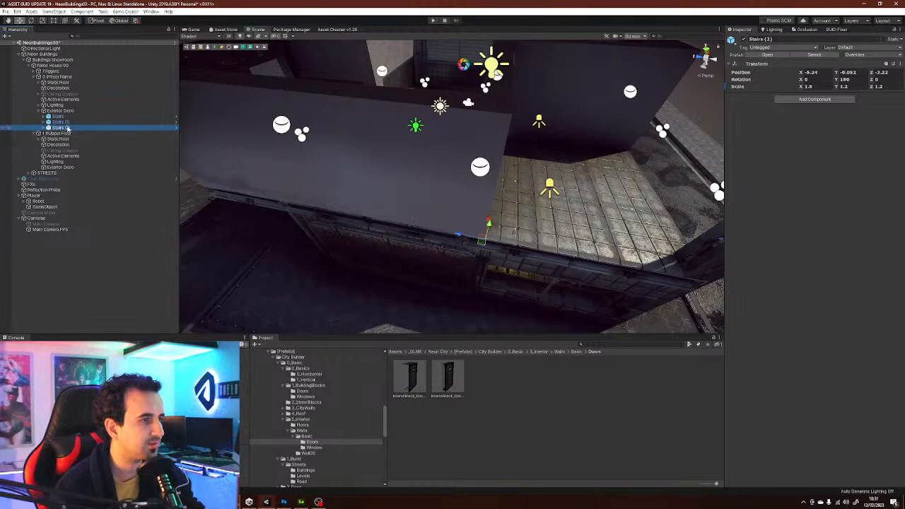
- Move the third stairs object into the upper floor's Exterior Deco group and shift it along Z to about -6.47 on the terrace
drag(68, 170, 67, 168)
right_drag(346, 177, 339, 159)
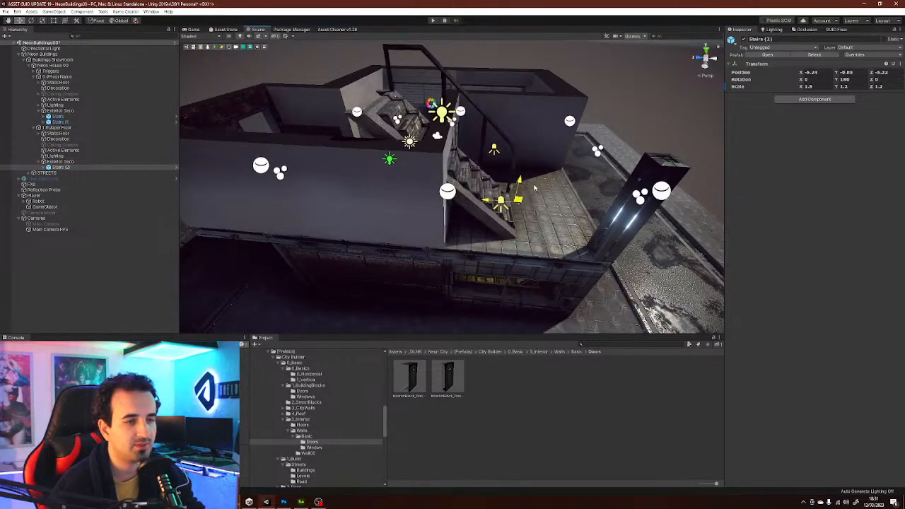
drag(567, 200, 569, 203)
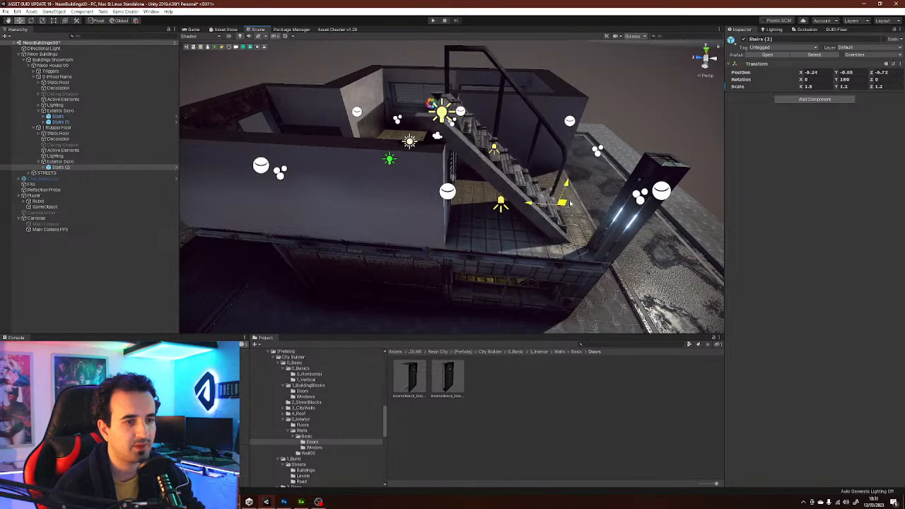
right_drag(555, 208, 476, 209)
mouse_move(464, 202)
mouse_down()
mouse_move(483, 205)
mouse_move(463, 204)
mouse_up()
right_drag(495, 199, 447, 194)
- Set the terrace stairs' scale to 1 on the X, Y and Z axes
click(821, 86)
text(1)
click(854, 88)
text(1)
click(877, 86)
text(1)
- Shift the stairs to the terrace's outer edge, at about X -6.24 and Z -6.22
right_drag(542, 178, 490, 190)
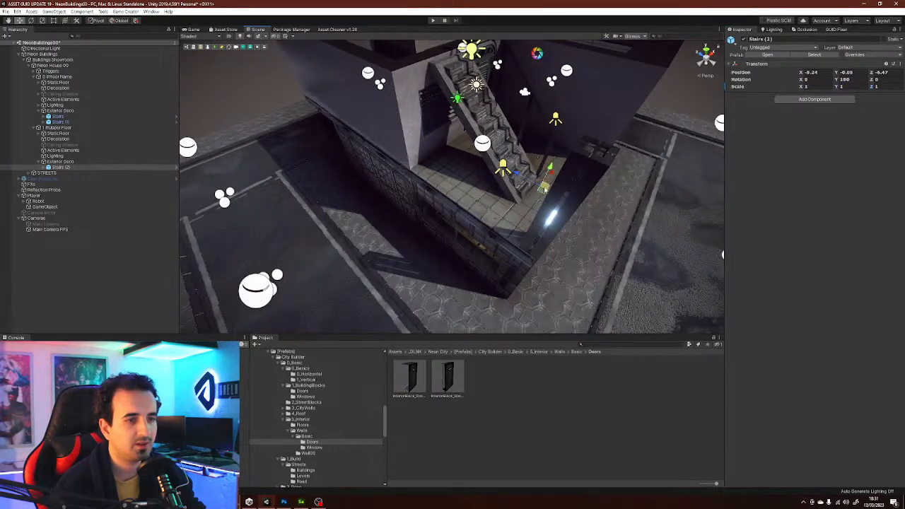
drag(516, 192, 523, 210)
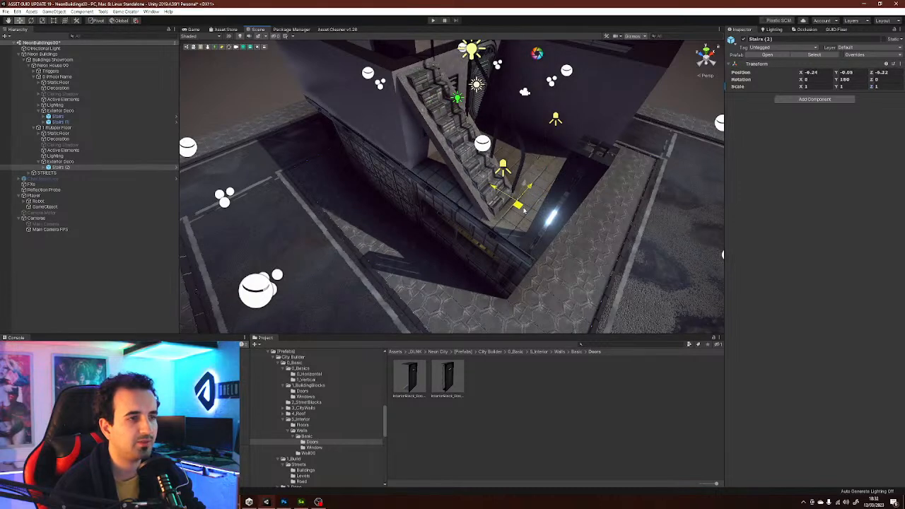
right_drag(524, 210, 511, 191)
drag(485, 222, 483, 221)
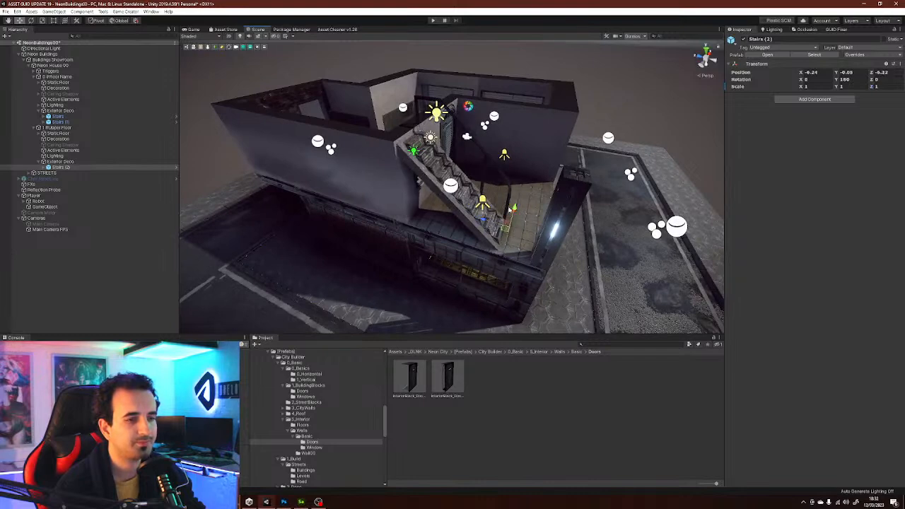
right_drag(517, 207, 483, 194)
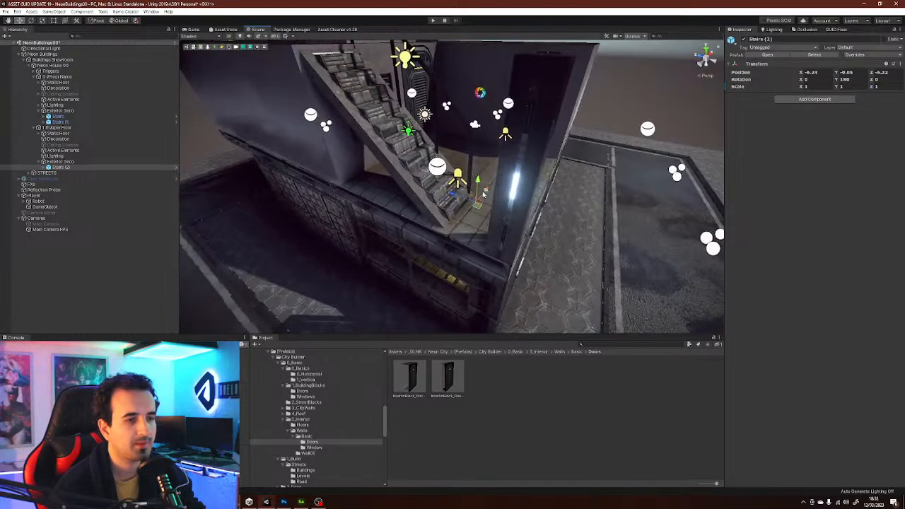
drag(478, 186, 480, 180)
right_drag(480, 181, 444, 178)
key(ctrl+z)
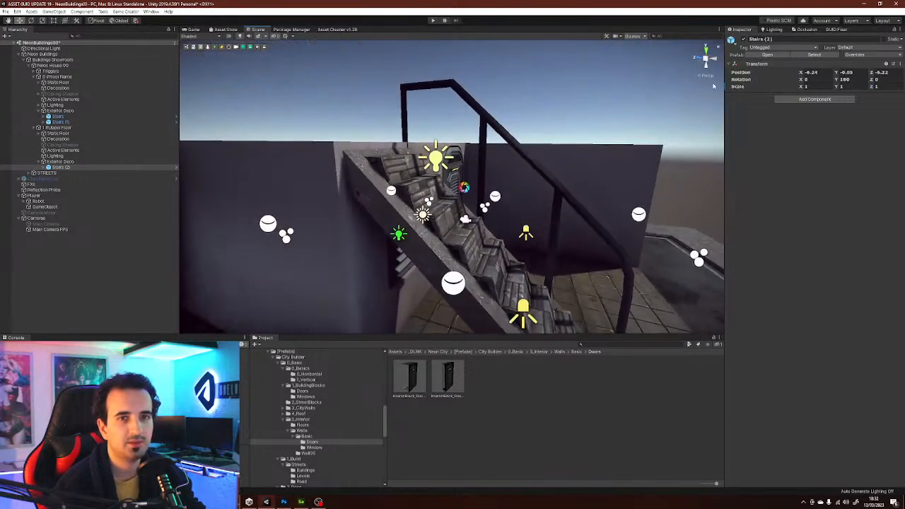
- Set the terrace stairs' Y position to 0
click(848, 73)
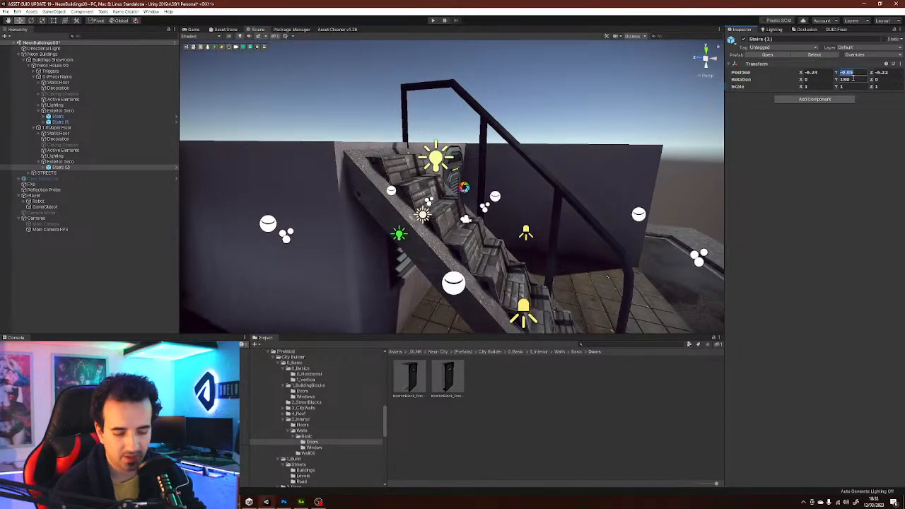
text(0)
right_drag(475, 170, 504, 222)
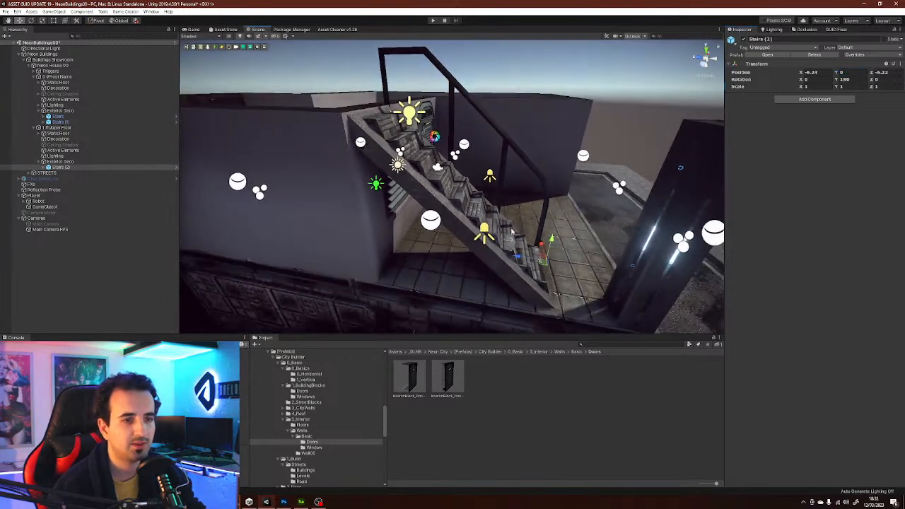
drag(516, 261, 536, 260)
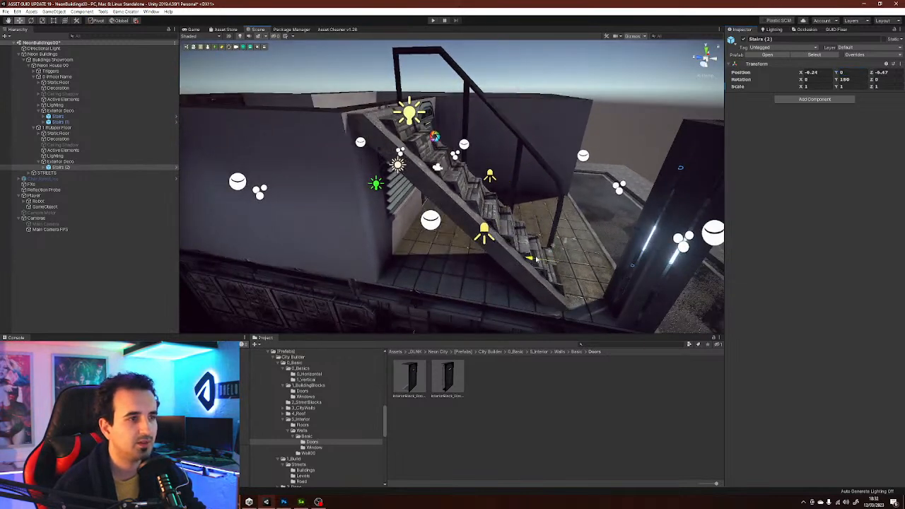
key(ctrl+z)
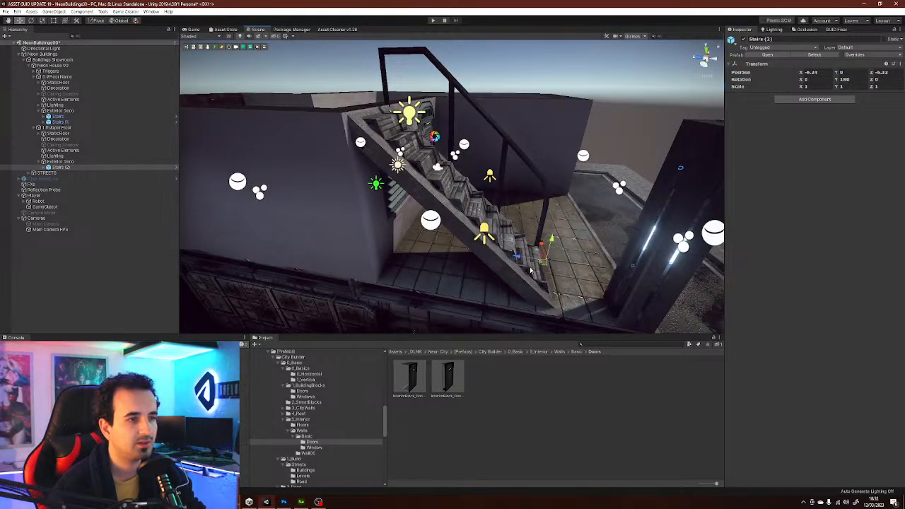
- Duplicate the stairs' railing and move the copy to the opposite side of the steps, at about X -1.3
right_drag(525, 213, 484, 111)
right_drag(486, 171, 498, 232)
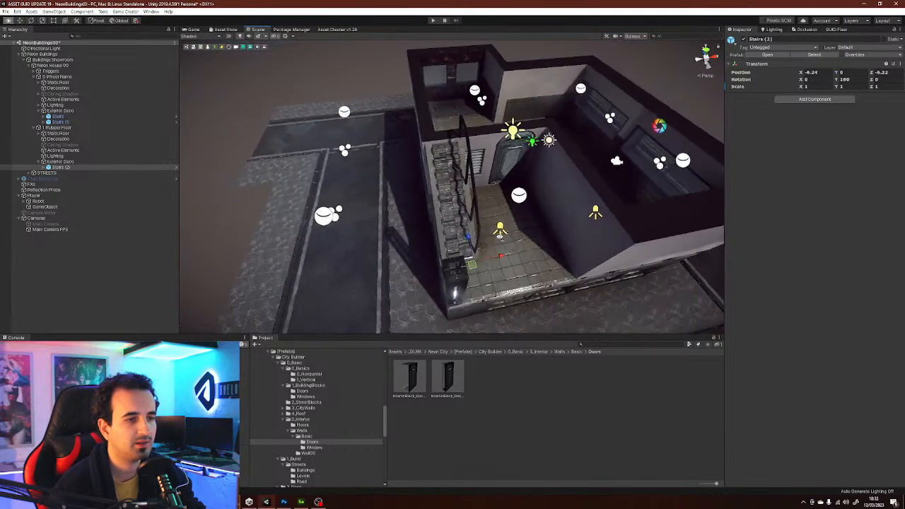
scroll(479, 169, up, 3)
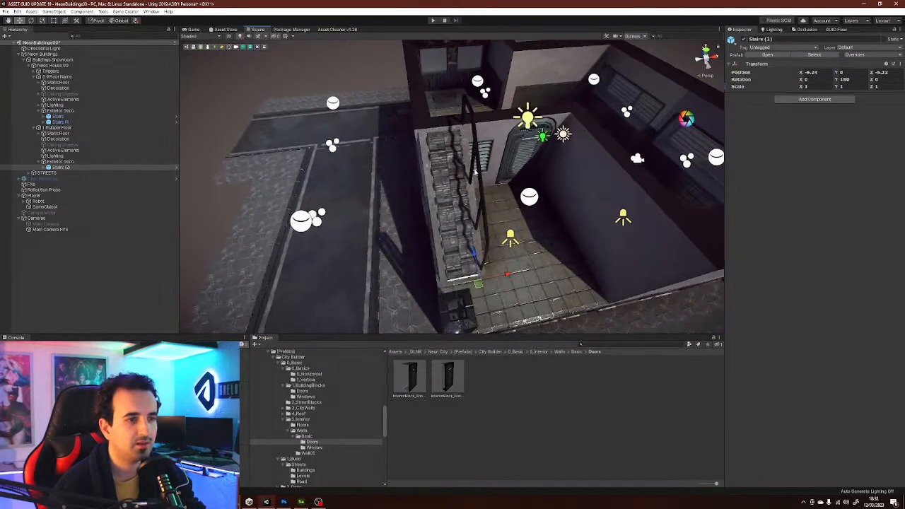
click(478, 168)
key(ctrl+d)
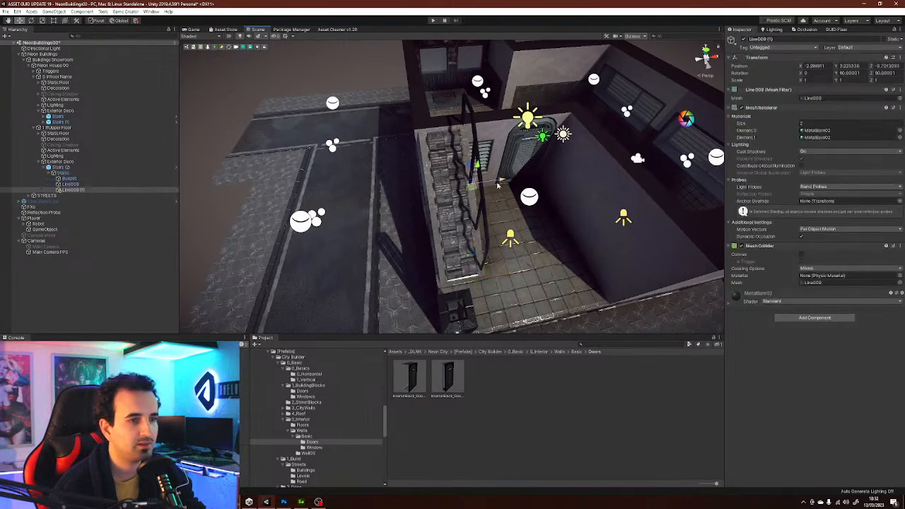
drag(466, 186, 451, 188)
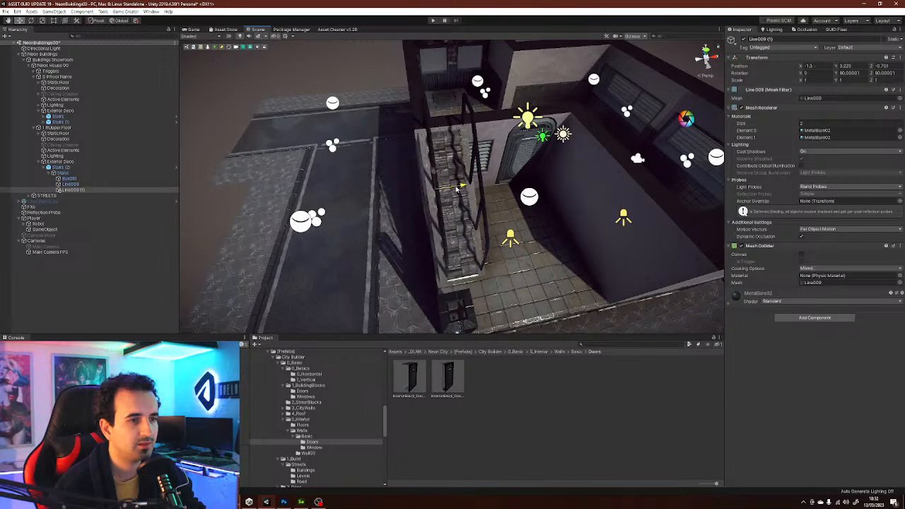
click(69, 184)
click(70, 178)
key(r)
drag(502, 263, 476, 266)
right_drag(522, 234, 499, 210)
key(ctrl+z)
key(w)
right_drag(396, 157, 396, 230)
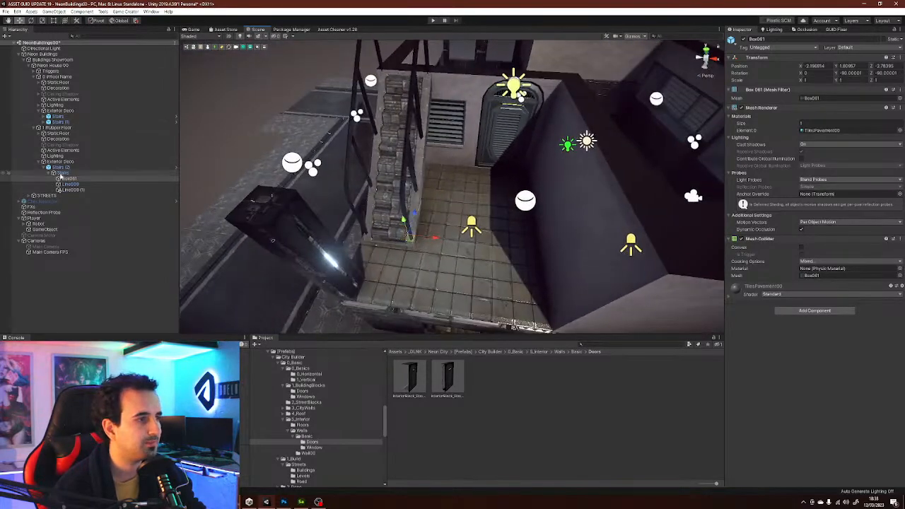
- Nudge the whole terrace staircase with both railings slightly along X, then deselect it
click(63, 168)
mouse_move(434, 254)
mouse_down()
mouse_move(457, 256)
mouse_move(414, 248)
mouse_move(443, 255)
mouse_up()
key(r)
key(w)
key(s)
right_drag(444, 237, 496, 164)
click(494, 417)
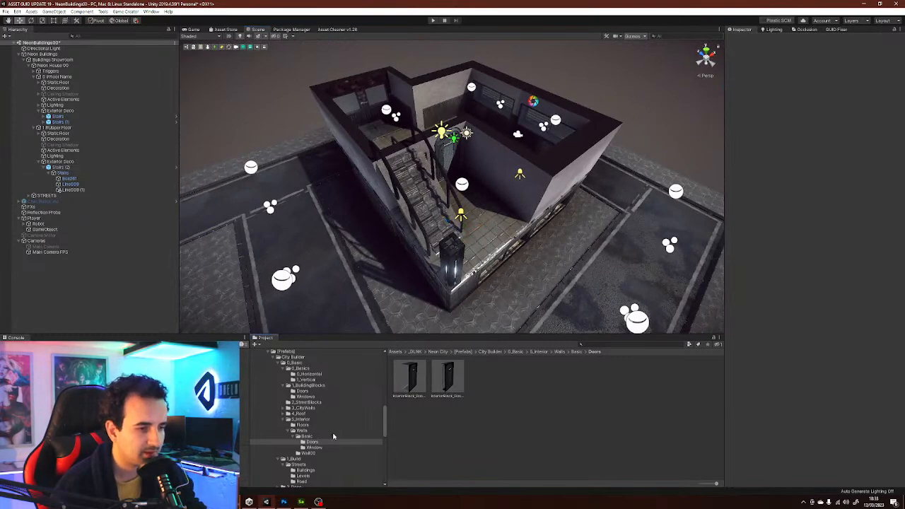
- Apply the pannel01_02 material from the Manmade Pannels folder to the upper floor's outer wall
scroll(325, 439, down, 10)
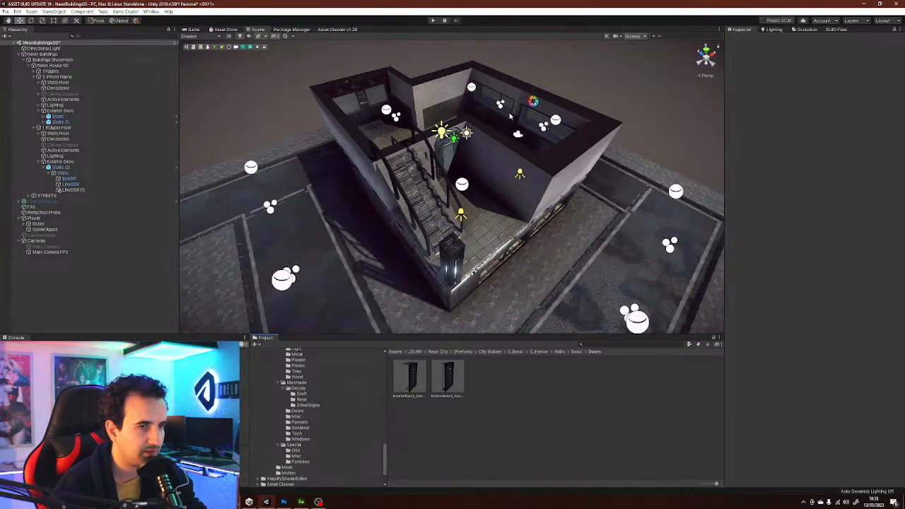
right_drag(475, 267, 424, 244)
alt+drag(424, 244, 398, 216)
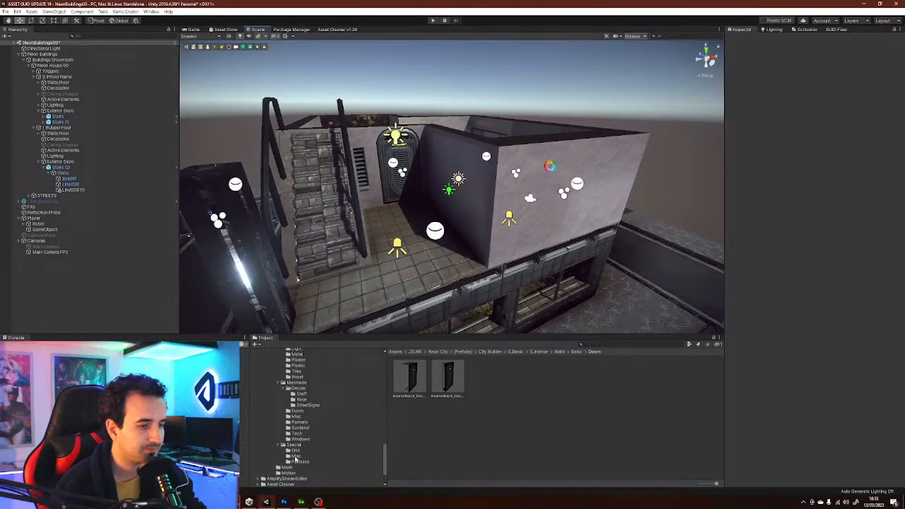
click(299, 423)
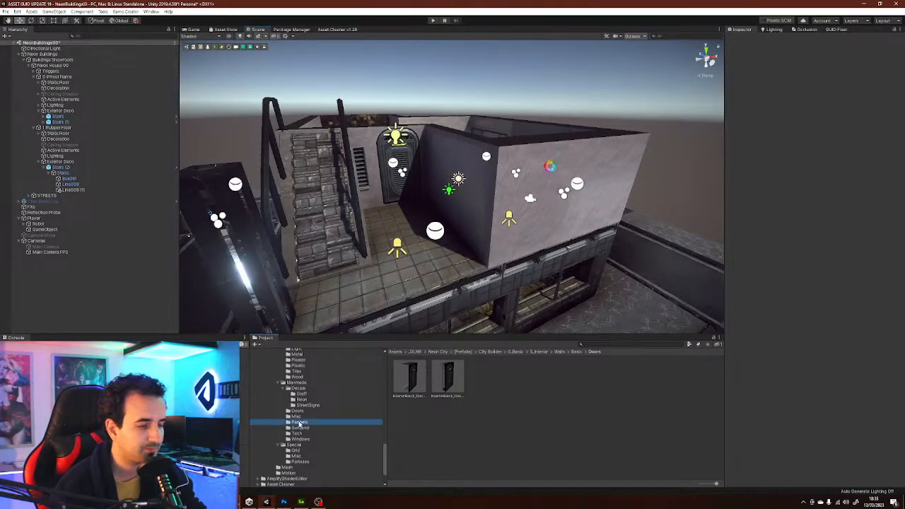
click(491, 381)
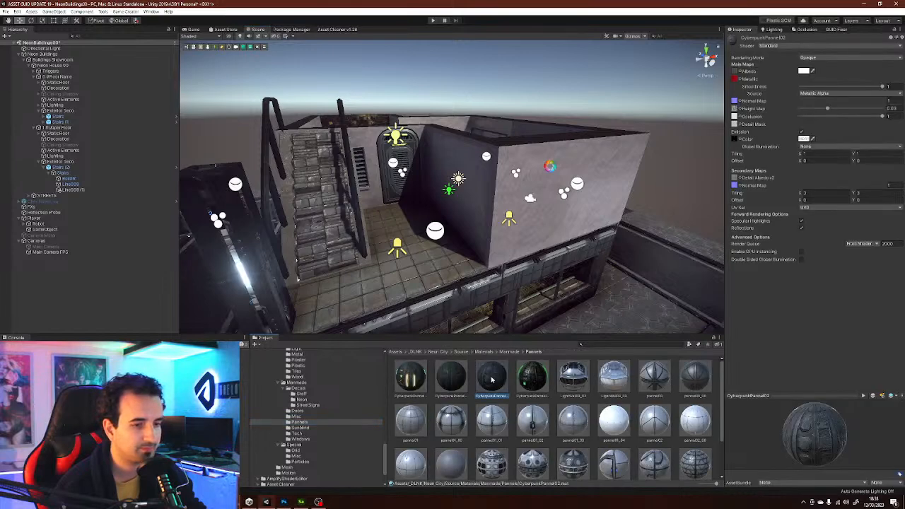
drag(533, 422, 545, 202)
- Try a hexagon-patterned panel material with light strips on the upper floor's outer wall
alt+drag(590, 255, 417, 244)
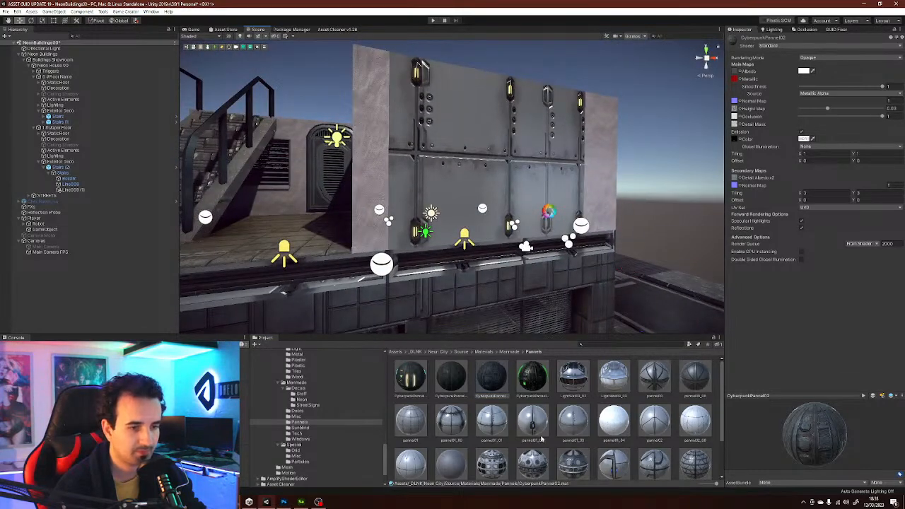
scroll(588, 468, down, 1)
drag(576, 456, 489, 188)
alt+drag(519, 229, 550, 291)
- Apply the light tech panel material from the Manmade Tech folder to the upper-floor wall facing the terrace
click(300, 427)
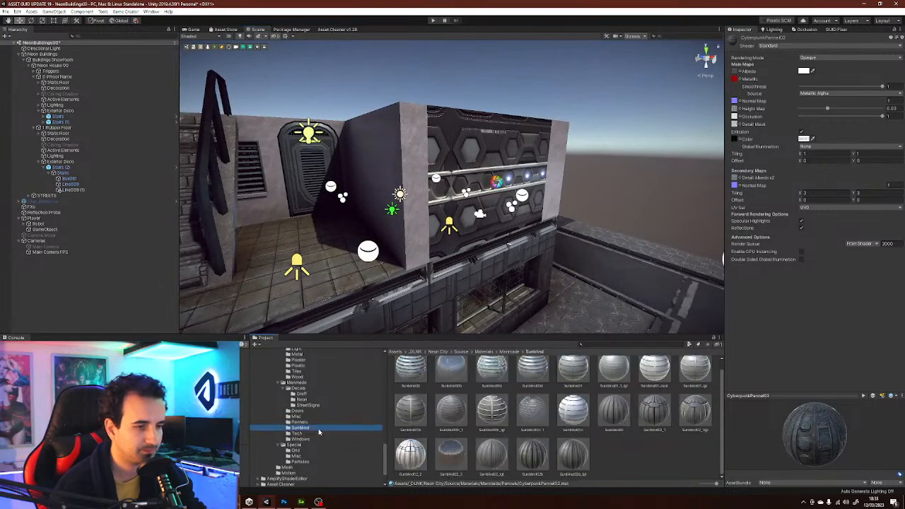
click(315, 433)
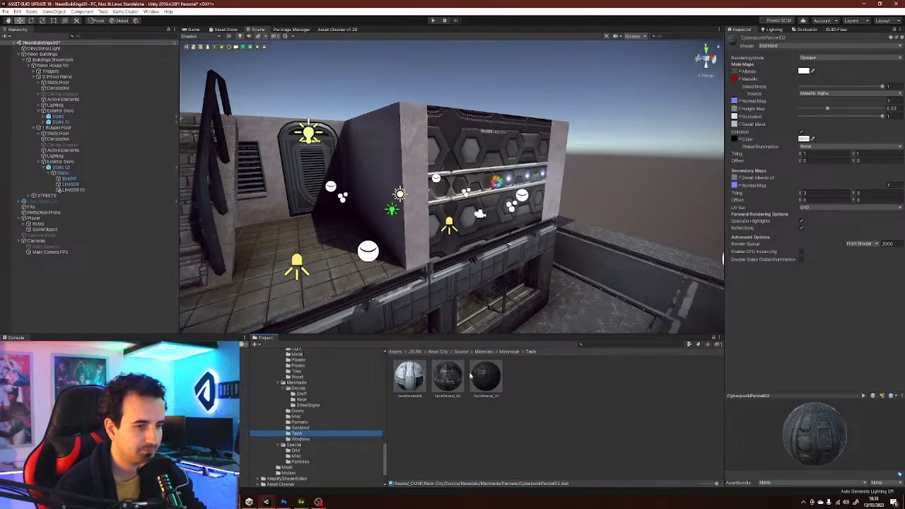
drag(423, 379, 371, 177)
- Try a dark tile and an ornate metal tile material from the Generic Tiles folder on the outer wall
scroll(308, 400, up, 1)
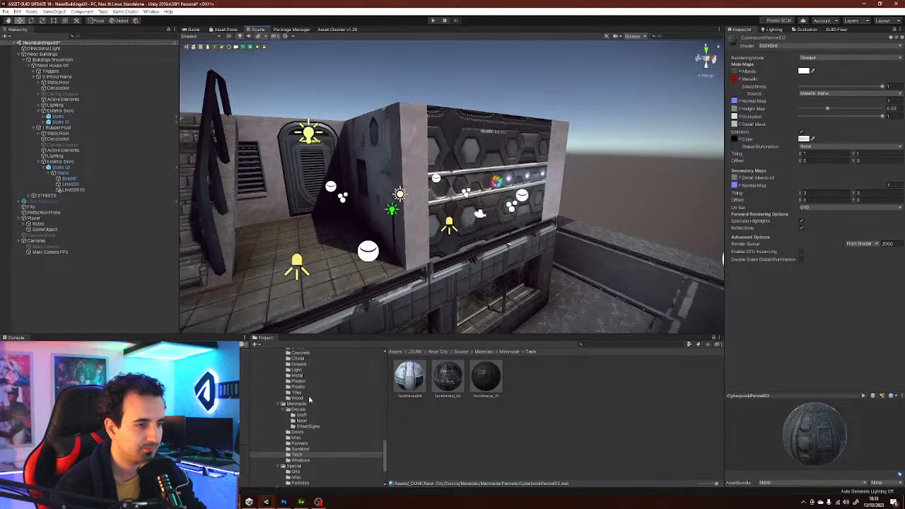
click(298, 387)
click(298, 392)
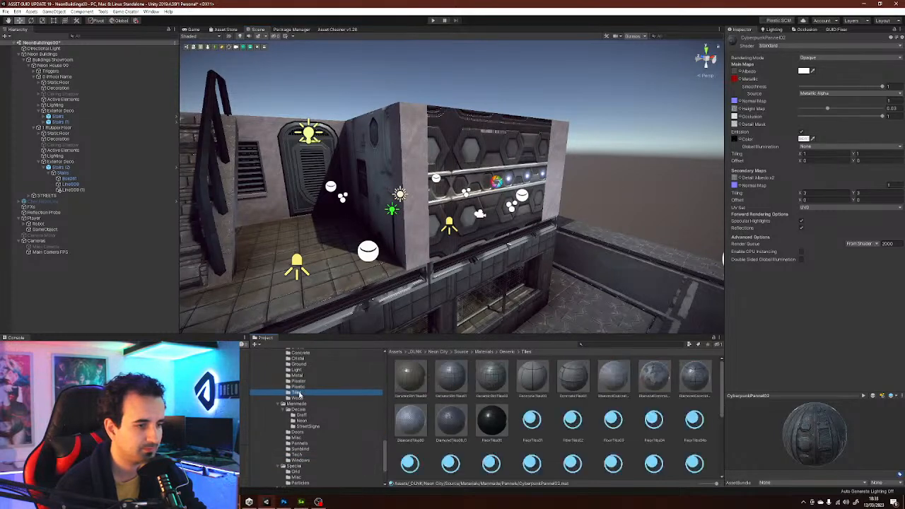
drag(484, 315, 486, 200)
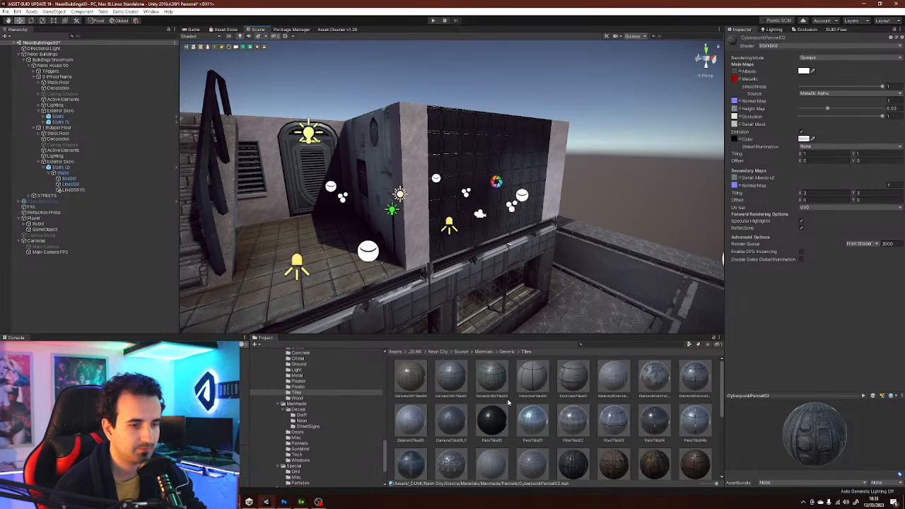
scroll(531, 429, down, 1)
drag(573, 442, 484, 145)
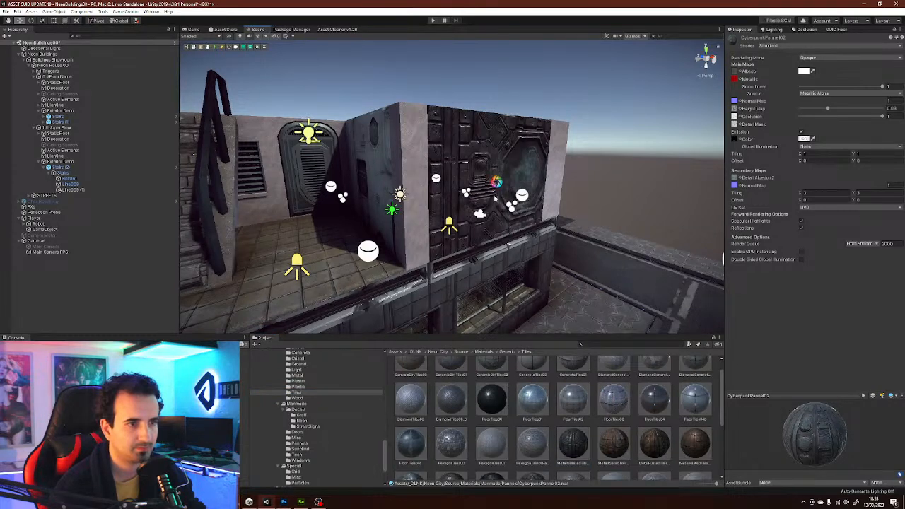
- Try a rusted metal tile material and a large dark metal square tile material on the outer wall
scroll(612, 407, down, 1)
drag(614, 417, 520, 172)
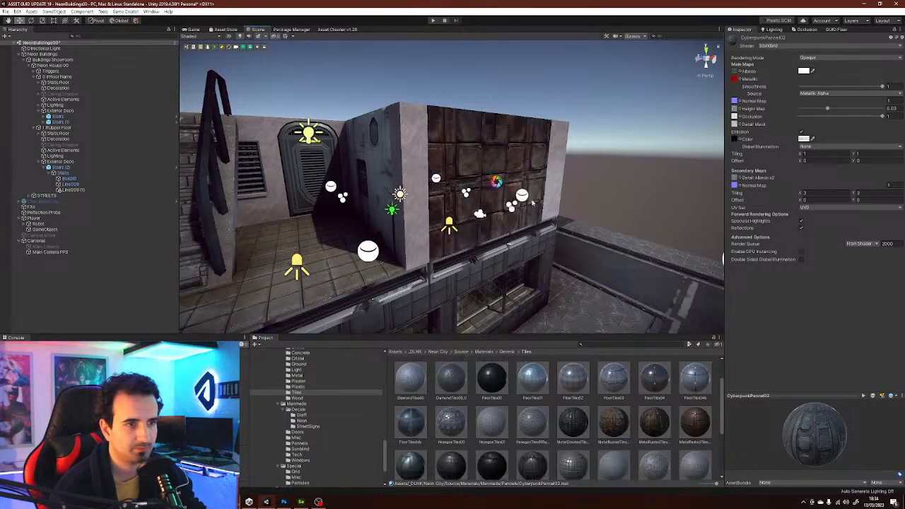
scroll(593, 421, down, 1)
drag(532, 444, 492, 162)
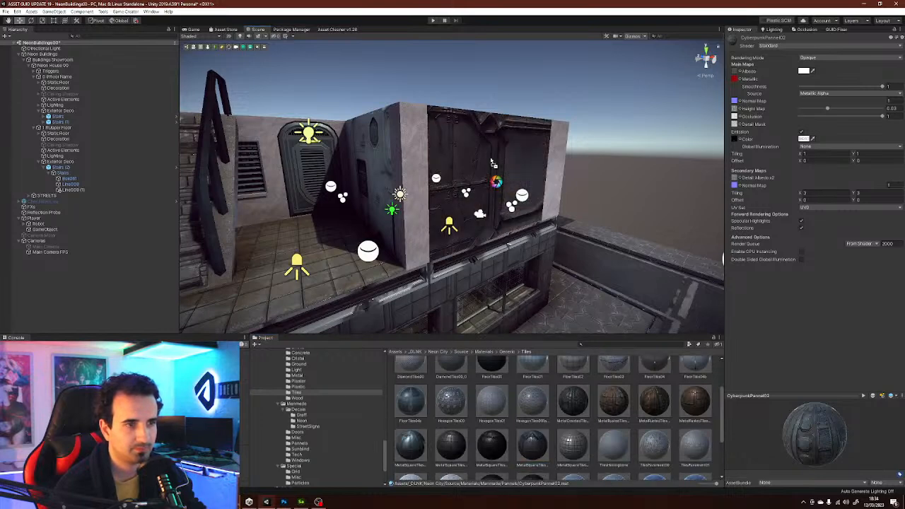
- Cover the upper floor's outer wall and its plain end sections with the second MetalSquareTiles material, and hide the scene gizmos
alt+drag(547, 314, 463, 283)
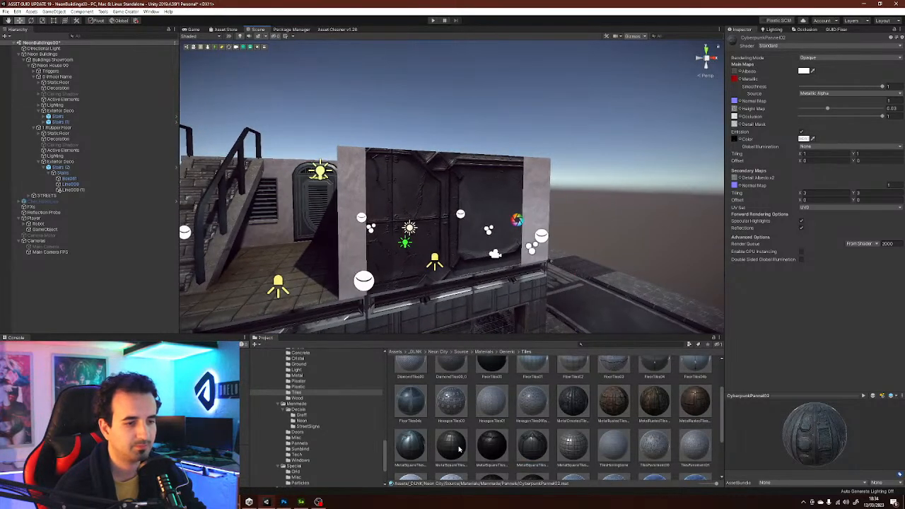
drag(461, 450, 445, 211)
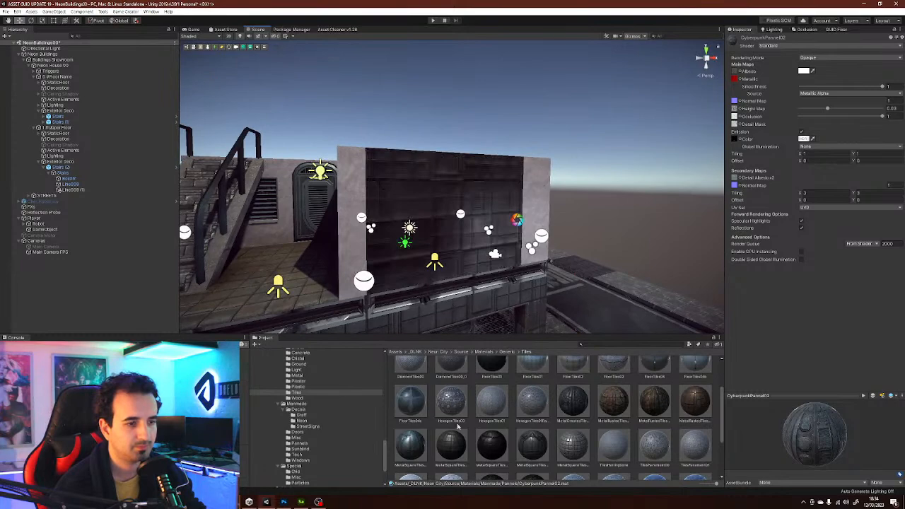
drag(380, 235, 366, 191)
right_drag(479, 242, 397, 265)
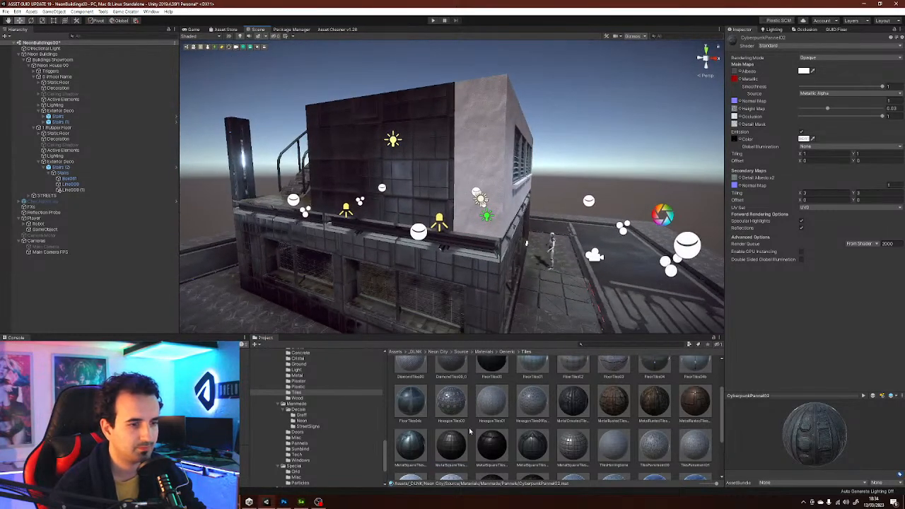
drag(459, 444, 487, 275)
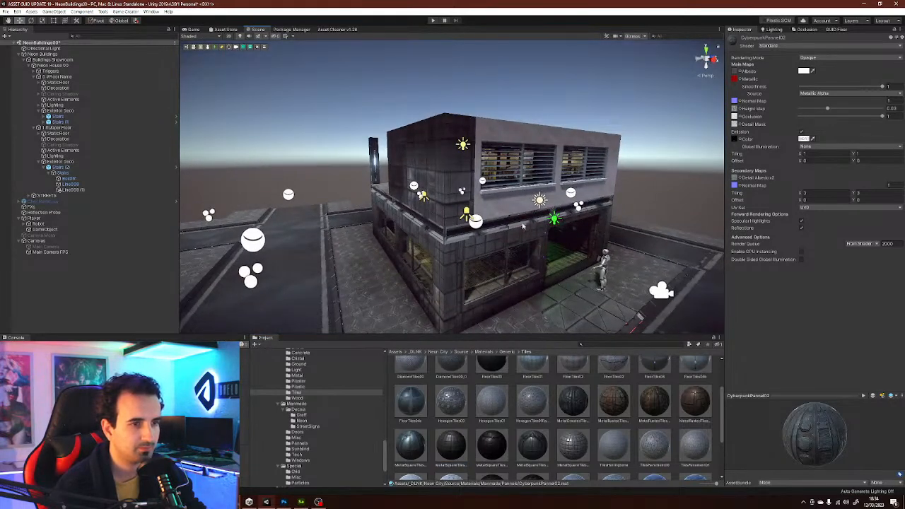
click(634, 37)
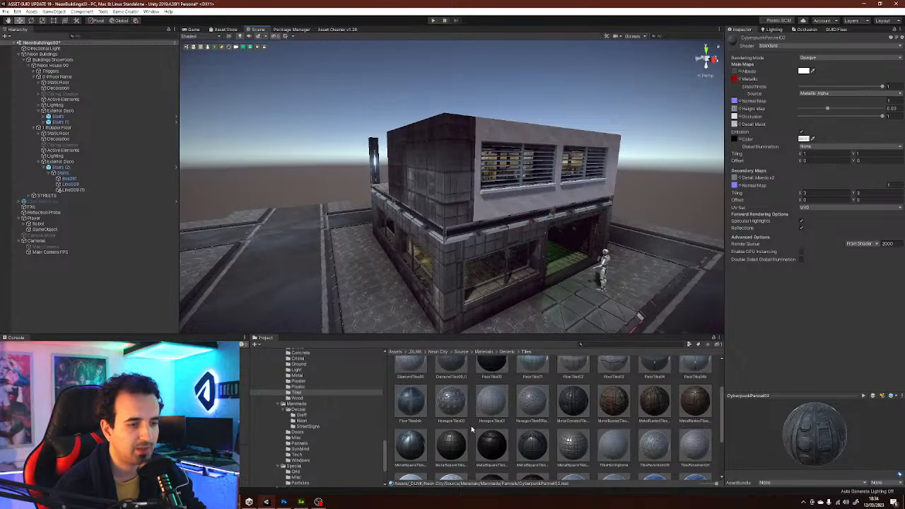
- Try the first ConcreteTiles material from the Generic Tiles folder on the upper floor's louvred window wall
drag(482, 232, 495, 213)
key(w)
right_drag(585, 246, 503, 269)
key(d)
key(s)
key(w)
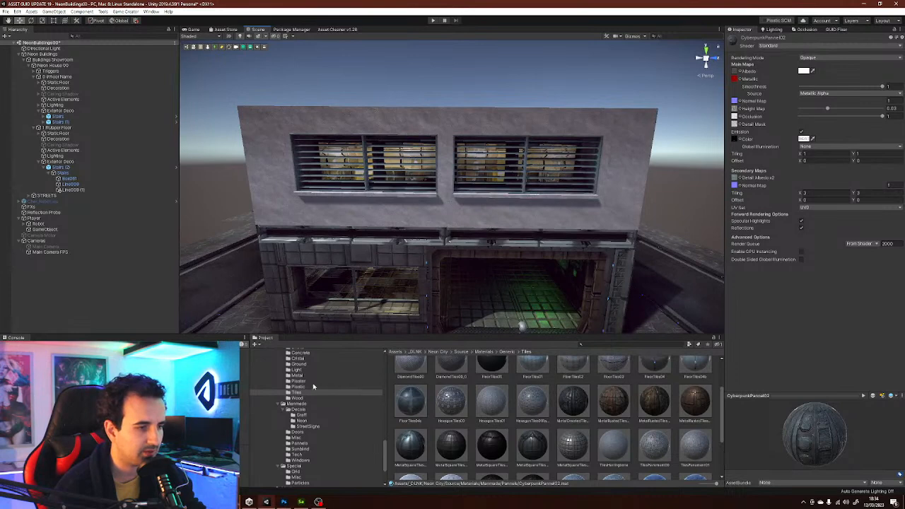
scroll(470, 449, up, 3)
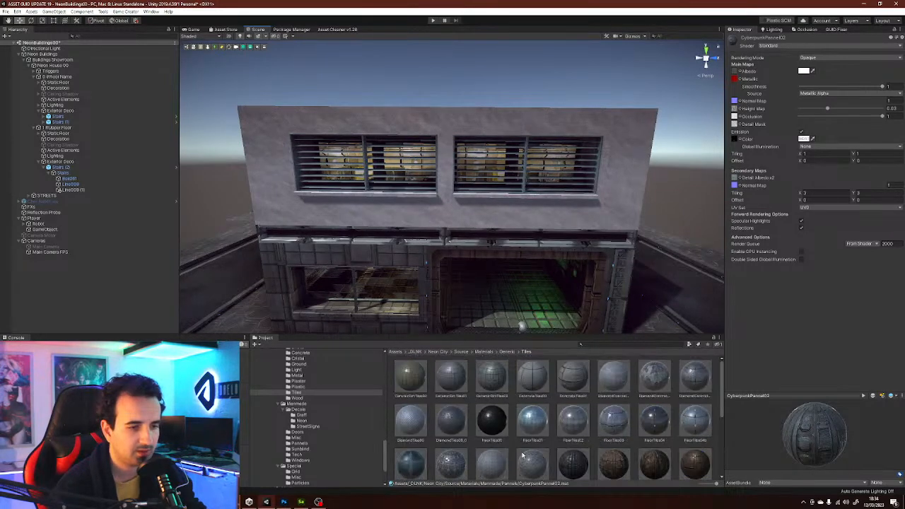
drag(532, 387, 307, 219)
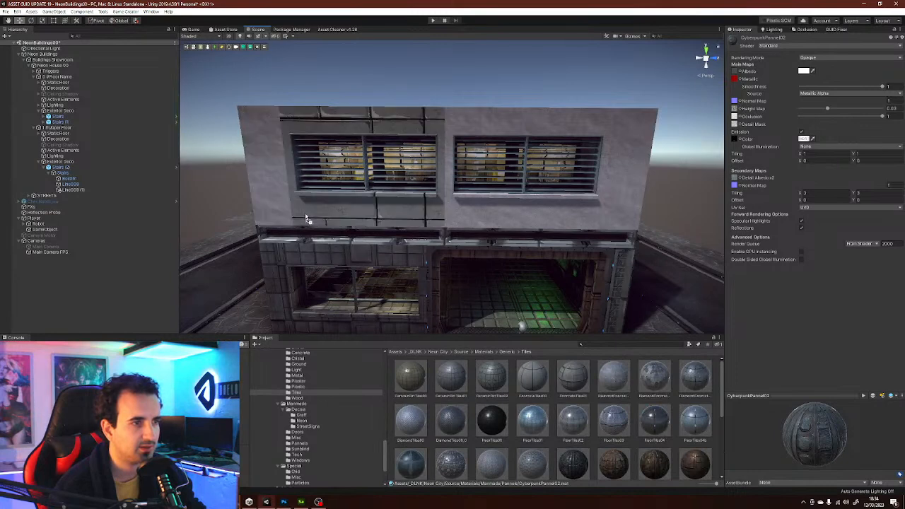
drag(538, 388, 263, 209)
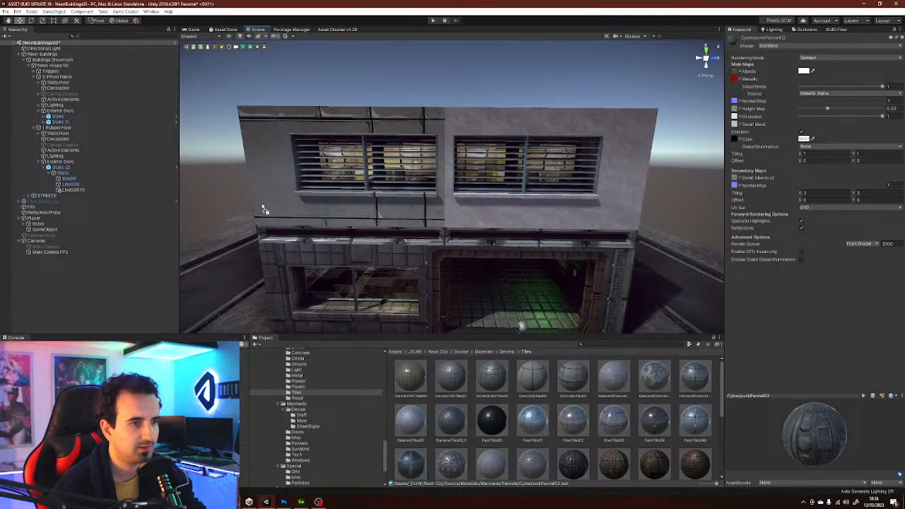
drag(532, 375, 460, 225)
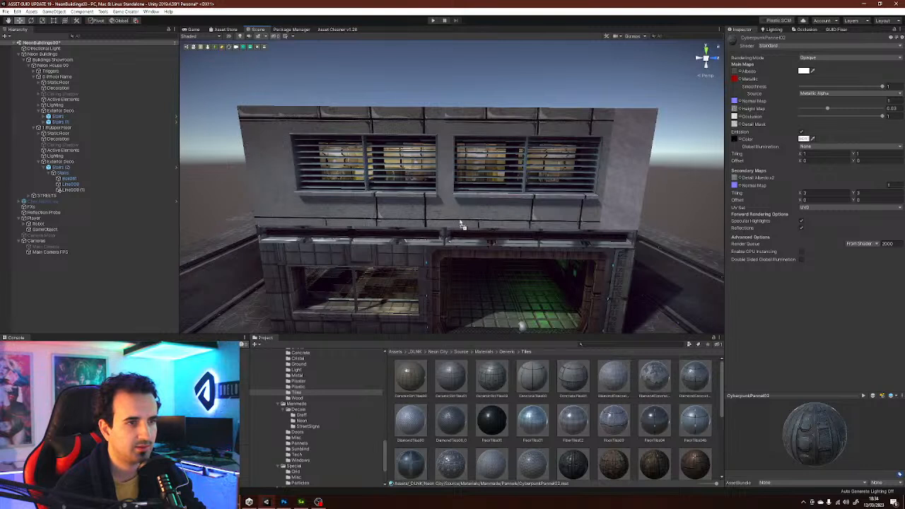
- Cover the upper floor's louvred window wall and both its end sections with the second ConcreteTiles material
drag(570, 386, 455, 216)
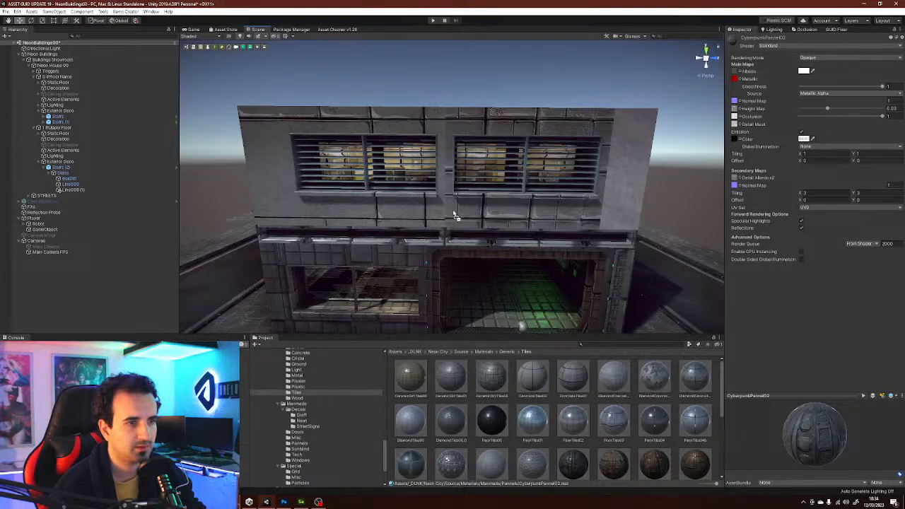
drag(571, 372, 407, 218)
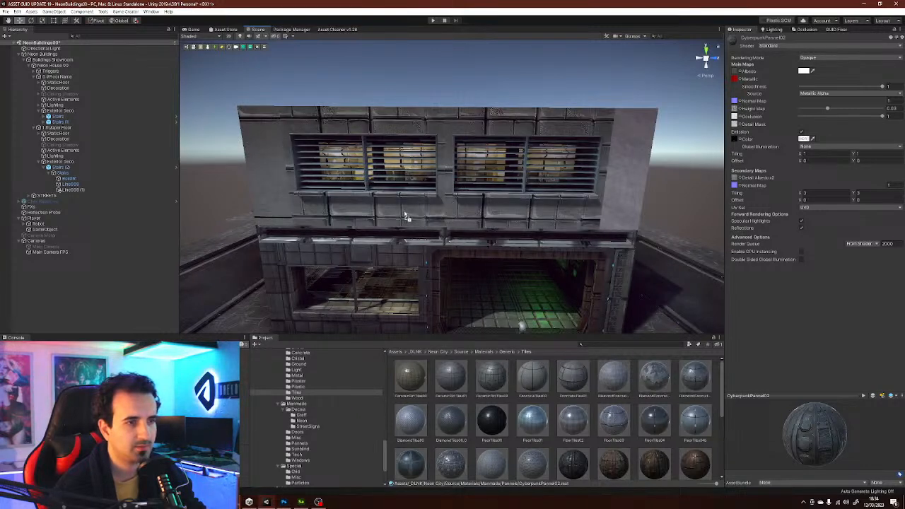
drag(573, 386, 265, 196)
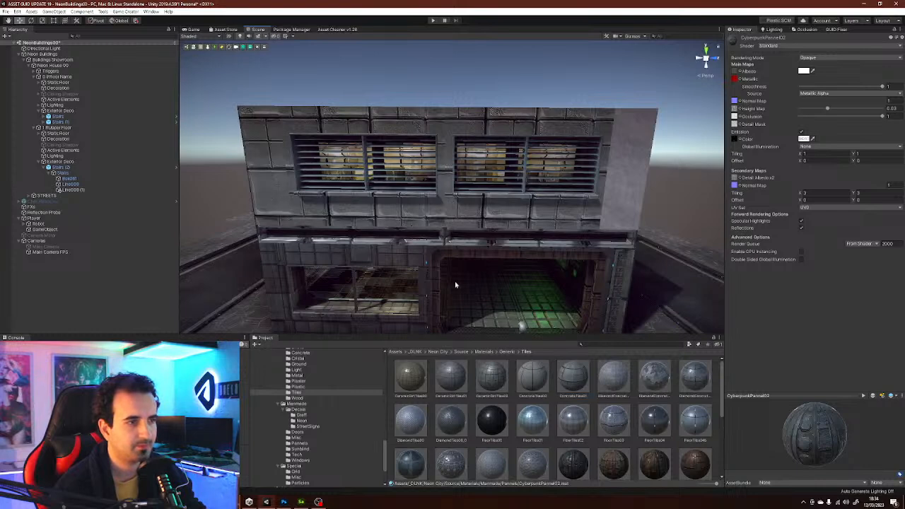
drag(577, 376, 626, 192)
- Try the second ConcreteTiles material on the windowless side wall of the upper floor
right_drag(489, 239, 618, 237)
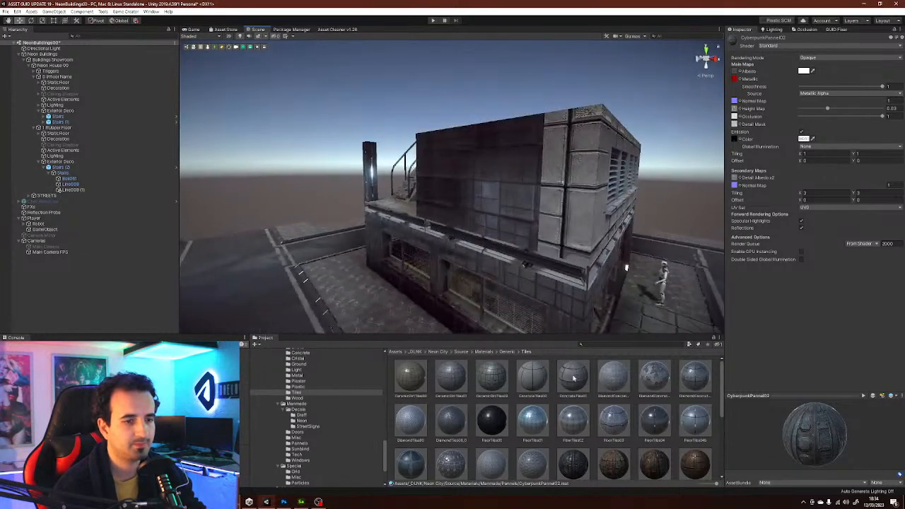
drag(573, 380, 532, 222)
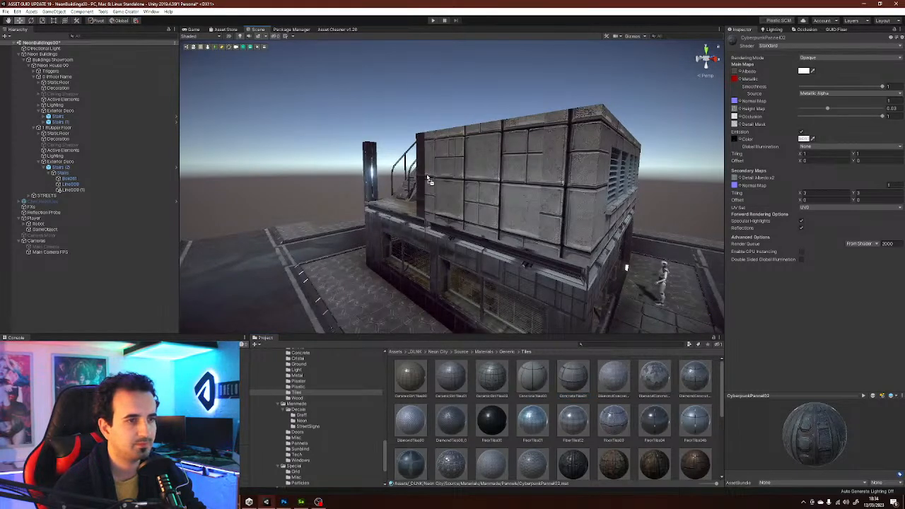
right_drag(468, 223, 561, 228)
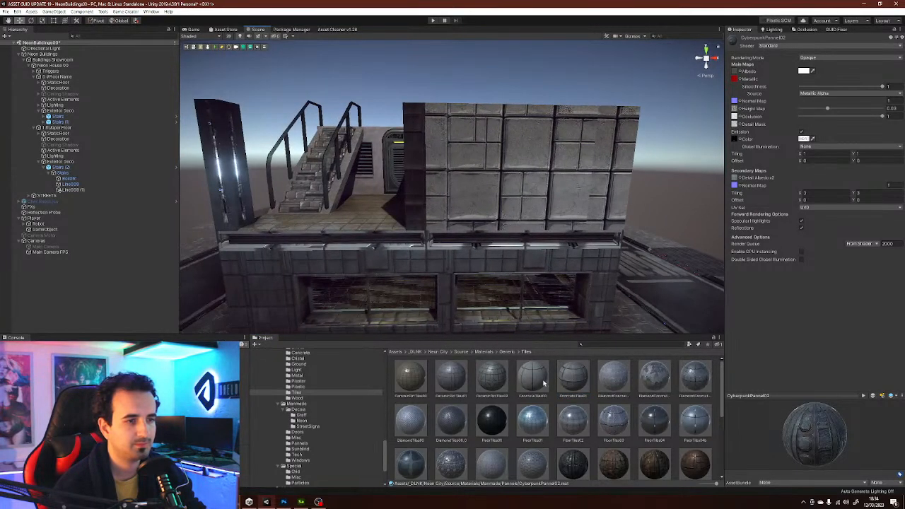
- Cover the upper floor's windowless side wall and its end sections with the first ConcreteTiles material
drag(544, 380, 447, 190)
drag(516, 382, 408, 213)
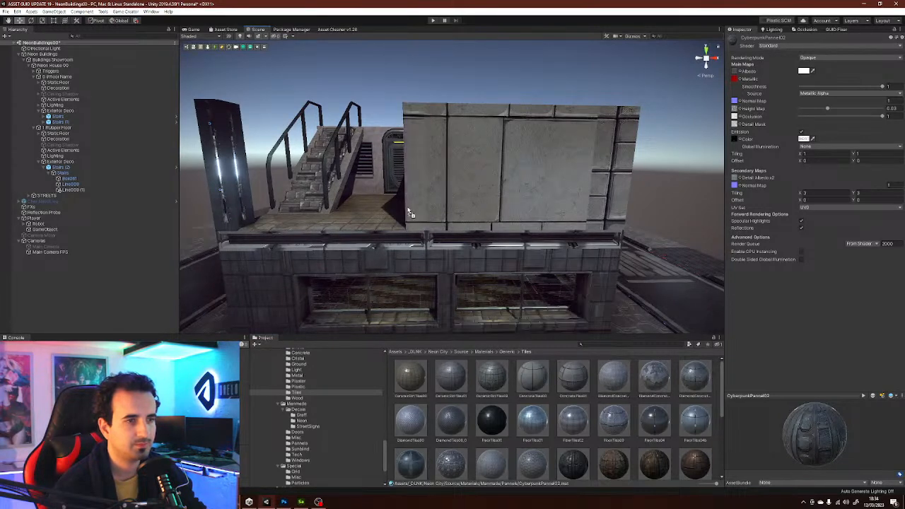
drag(536, 377, 601, 194)
- Apply the first ConcreteTiles material to the terrace-facing wall and the adjoining wall around the terrace door
right_drag(498, 229, 560, 244)
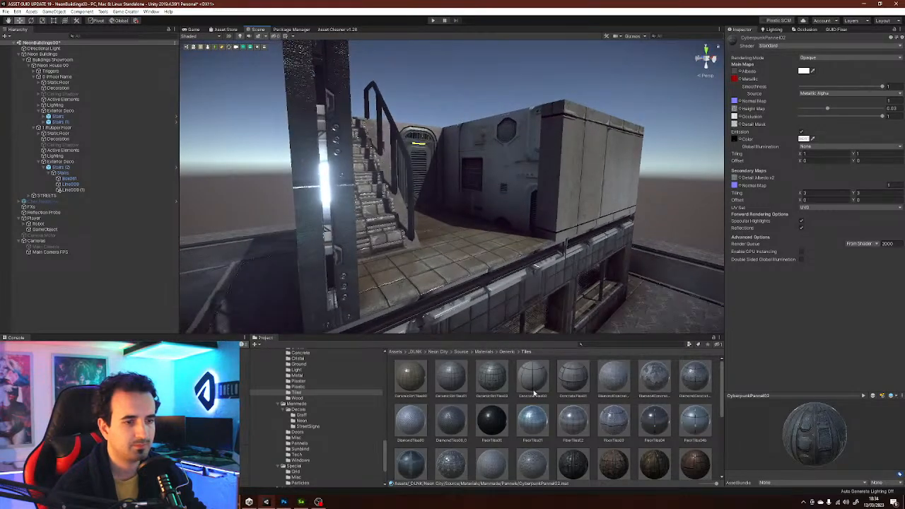
drag(533, 387, 527, 202)
key(w)
right_drag(525, 206, 506, 296)
drag(506, 296, 492, 131)
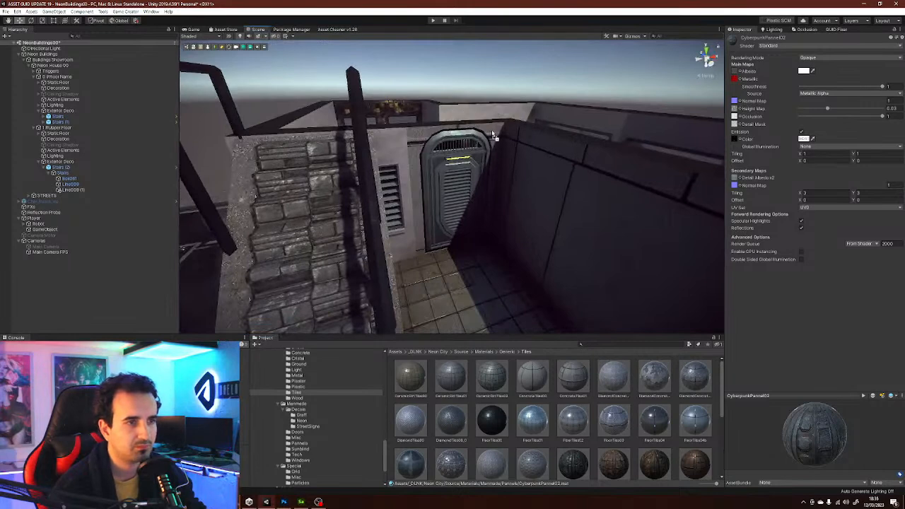
drag(534, 382, 405, 154)
- Apply the first ConcreteTiles material to the long outer wall behind the stairs and its corner section
right_drag(453, 205, 510, 230)
key(a)
drag(534, 382, 541, 280)
drag(522, 405, 502, 263)
- Set the X scale of the InteriorBlock_Wall00_4x3_b Variant (2) wall to 1.1 and its Y rotation to -90
click(479, 243)
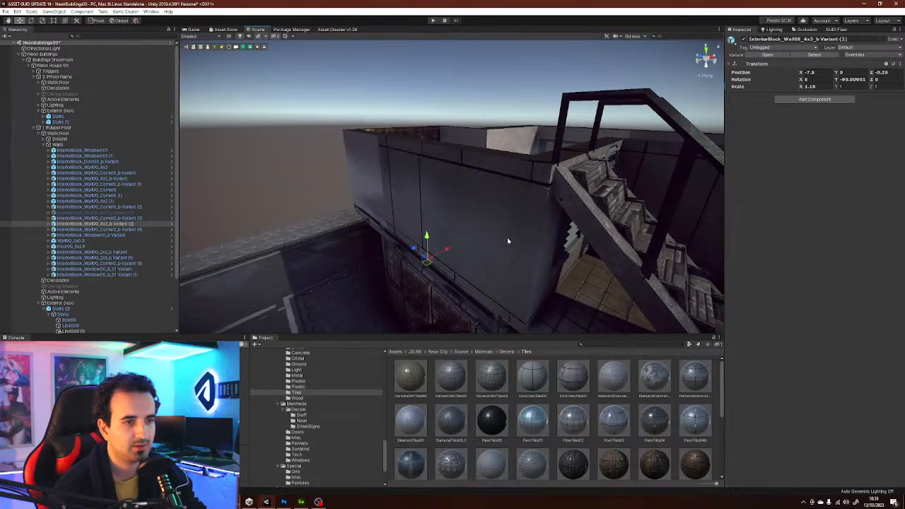
drag(813, 86, 818, 86)
key(BackSpace)
alt+drag(467, 206, 547, 254)
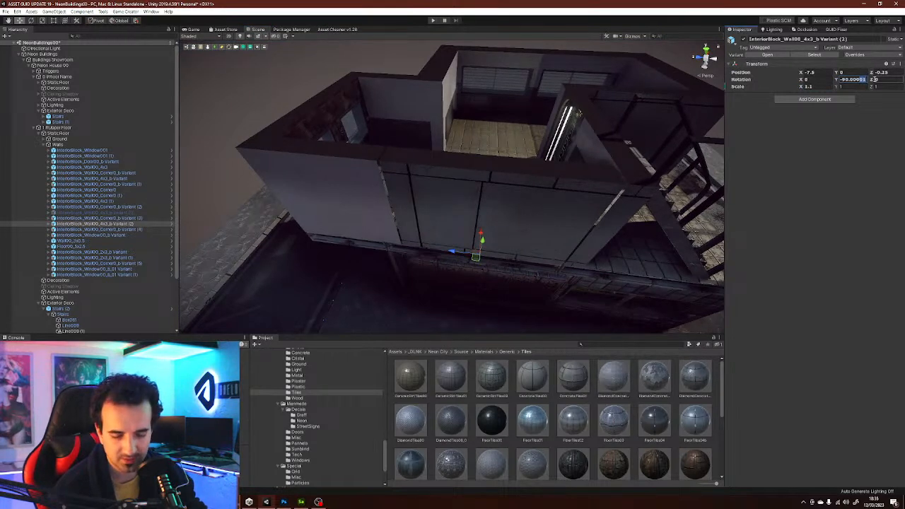
right_drag(695, 129, 695, 125)
- Set the X scale of the adjoining InteriorBlock_Wall00_2x3_b Variant wall to 1.2
click(340, 180)
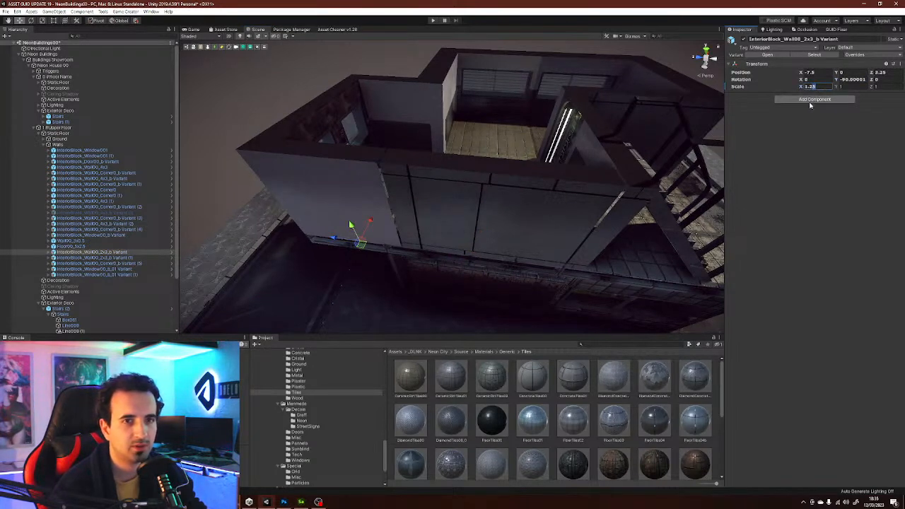
key(BackSpace)
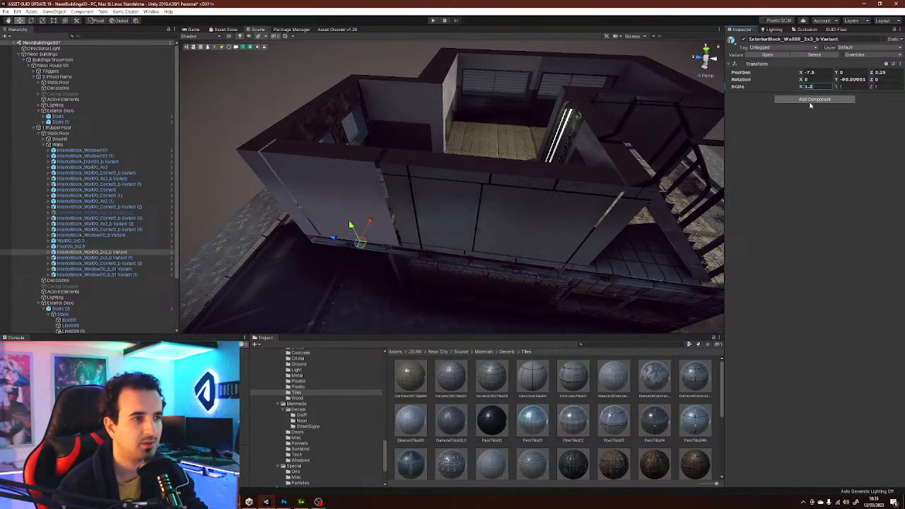
right_drag(303, 169, 302, 171)
- Try the InteriorBlock_Wall00_4x3_b Variant (2) wall at X scale 1, shifted along Z to -0.5
click(442, 220)
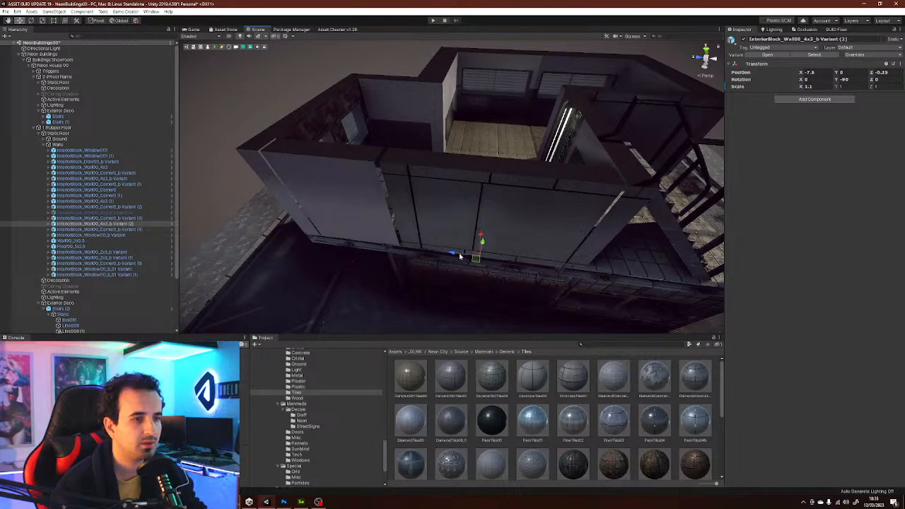
mouse_move(455, 255)
mouse_down()
mouse_move(442, 253)
mouse_move(462, 255)
mouse_up()
right_drag(543, 191, 522, 227)
click(822, 89)
text(1)
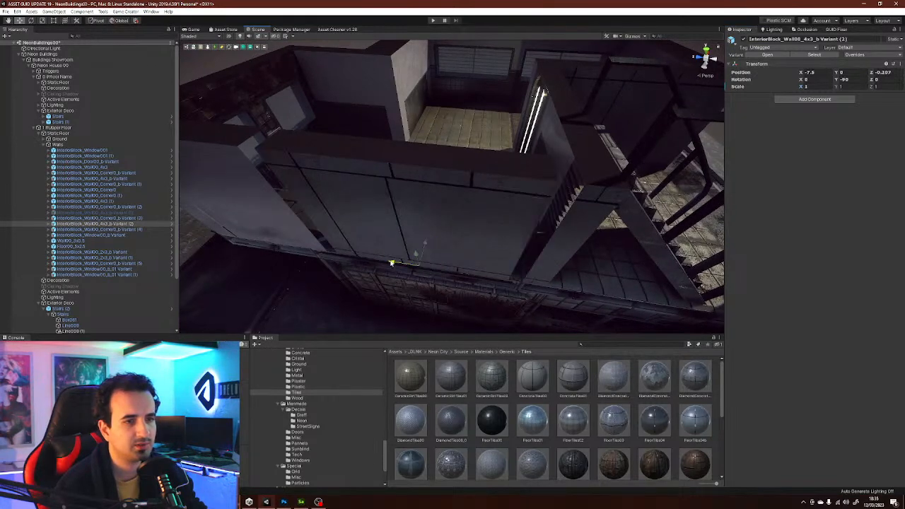
right_drag(425, 234, 562, 190)
right_drag(611, 168, 585, 169)
right_drag(655, 135, 655, 135)
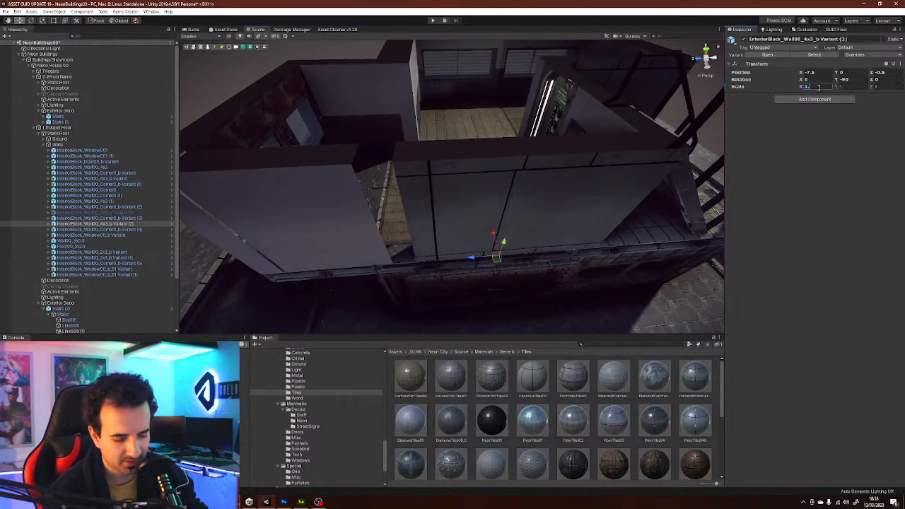
- Move the long 4x3 wall block to Z position 0 and widen it beyond X scale 1.2 to close its end gap
text(1.2)
right_click(560, 155)
drag(475, 258, 469, 259)
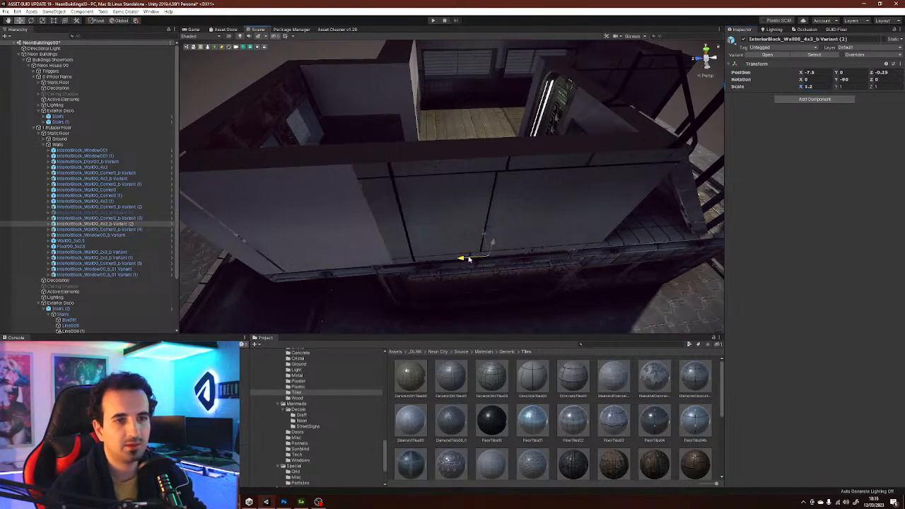
right_drag(488, 226, 450, 232)
key(w)
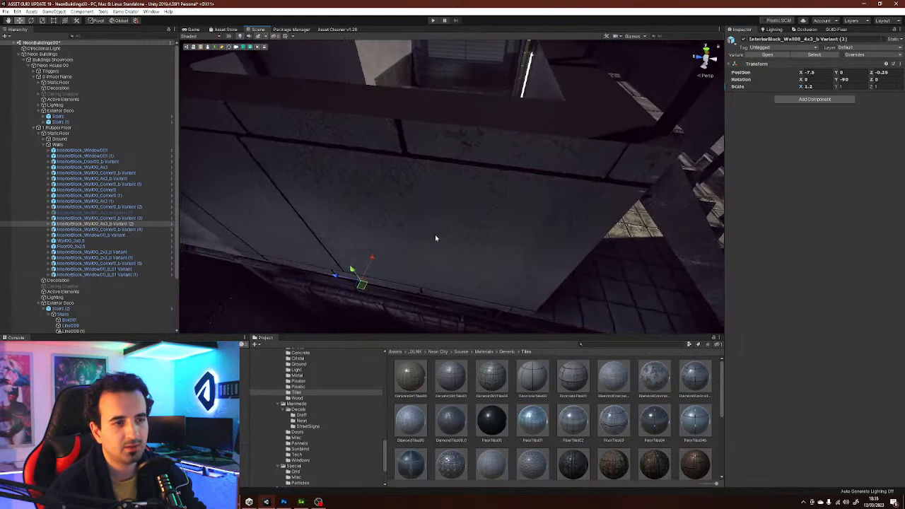
drag(340, 277, 331, 276)
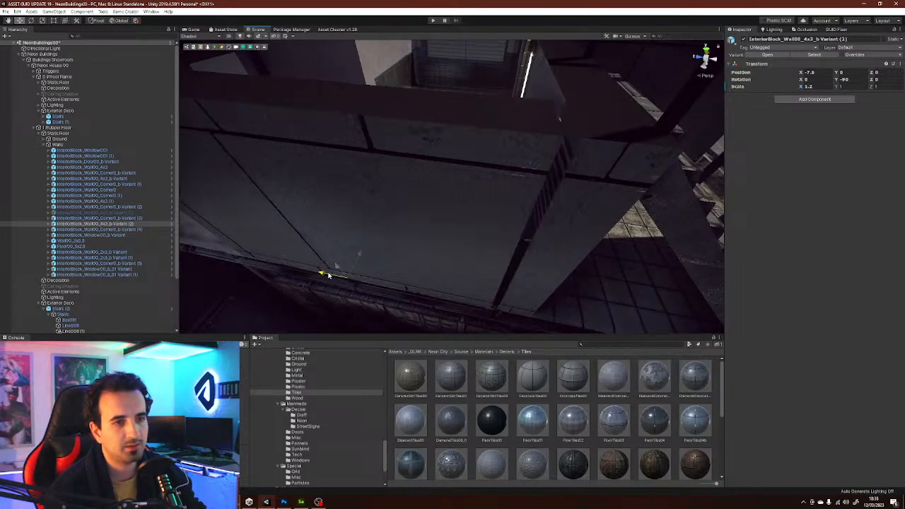
click(819, 87)
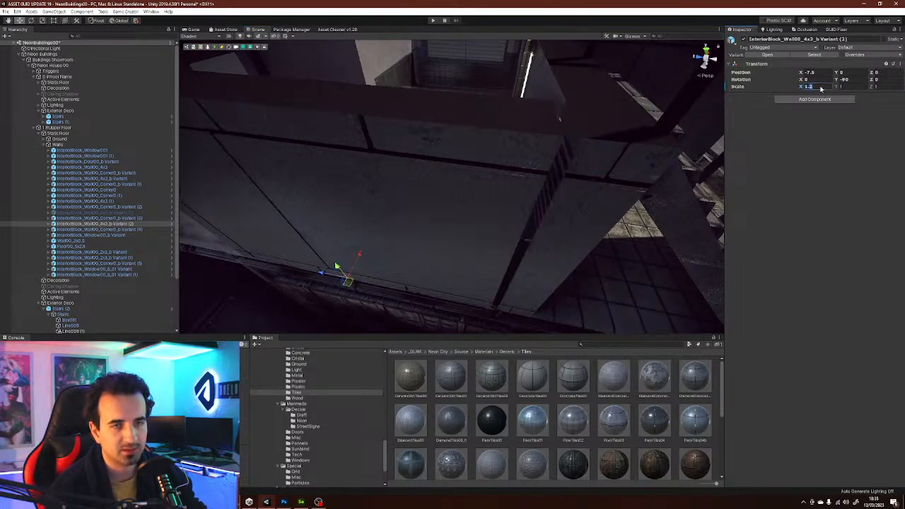
text(5)
- Move the InteriorBlock_Wall00_2x3_b Variant wall to Z position 3.5 and set its X scale to 1
right_drag(549, 204, 468, 220)
click(469, 220)
click(818, 86)
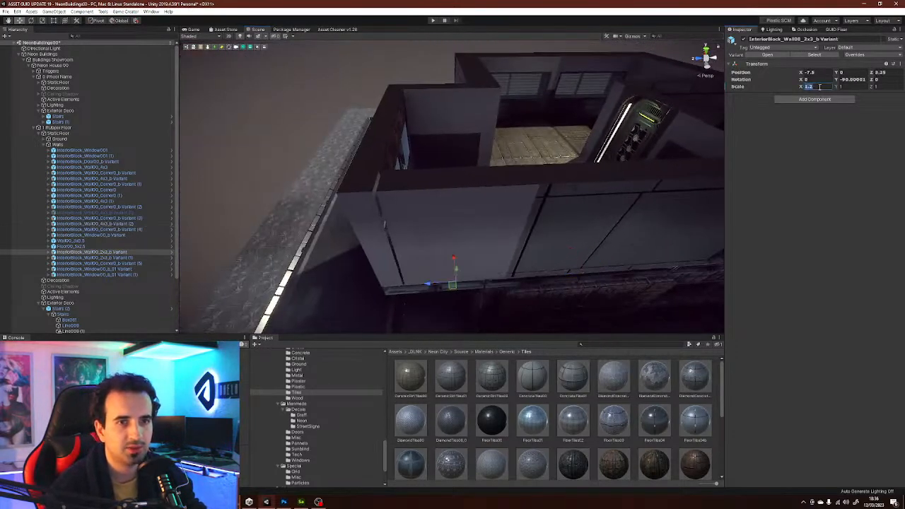
text(1.1)
right_drag(481, 255, 481, 253)
drag(427, 286, 422, 286)
right_drag(512, 228, 524, 233)
scroll(525, 233, up, 2)
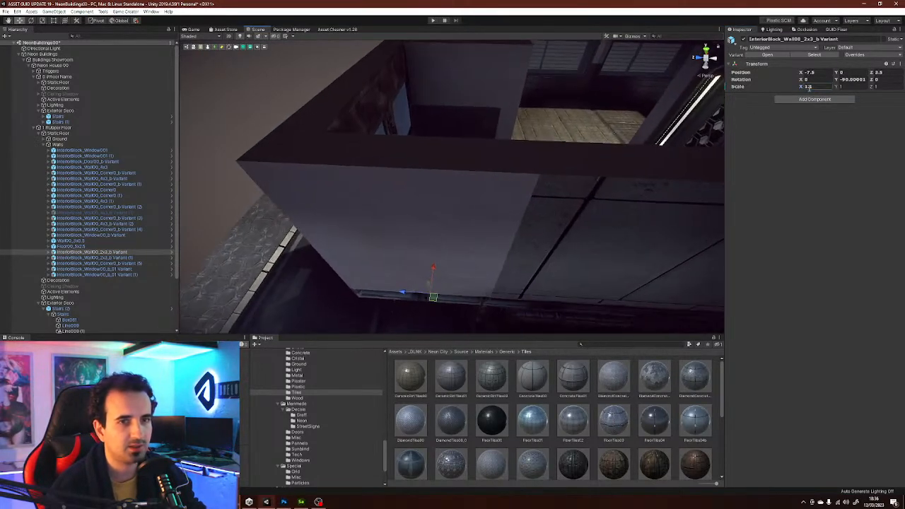
click(828, 86)
text(1)
right_click(471, 269)
- Apply the first ConcreteTiles material to the repositioned 2x3 wall and the adjoining corner section
right_drag(453, 272, 613, 393)
click(579, 402)
drag(533, 372, 404, 250)
right_drag(405, 251, 472, 249)
drag(478, 259, 467, 259)
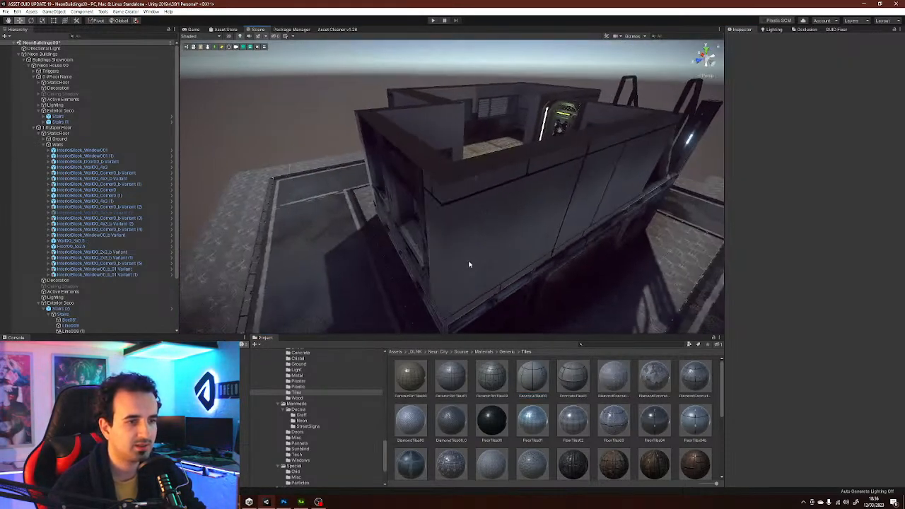
drag(531, 373, 425, 207)
right_drag(424, 207, 541, 210)
- Cover the remaining outer walls with the first ConcreteTiles material, including the overhanging windowed section
drag(544, 376, 497, 186)
right_drag(498, 186, 537, 216)
drag(540, 393, 443, 210)
right_drag(443, 210, 487, 275)
drag(532, 376, 475, 206)
right_drag(475, 206, 551, 304)
drag(535, 377, 539, 162)
drag(539, 362, 428, 156)
right_drag(428, 154, 518, 301)
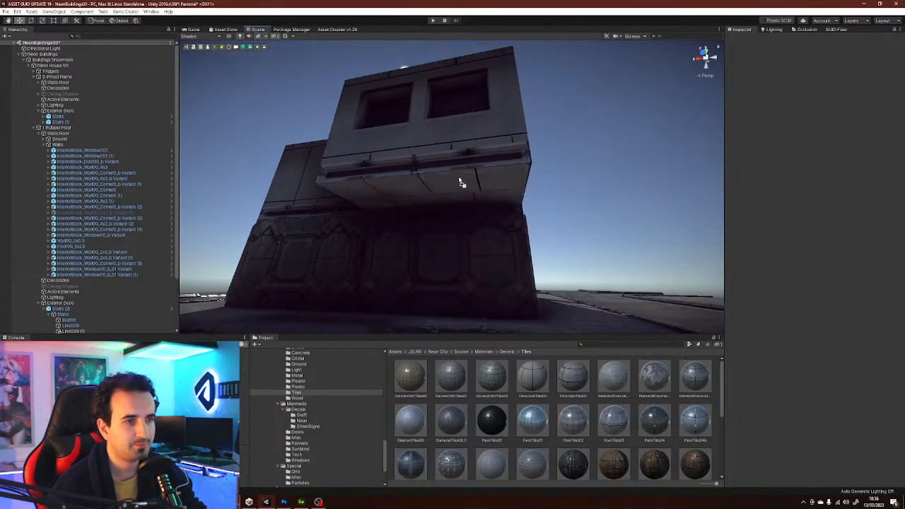
- Apply the second ConcreteTiles material to the interior window wall and the fourth MetalSquareTiles material to the upper part of the neighbouring interior wall
right_drag(490, 266, 615, 366)
drag(572, 371, 465, 129)
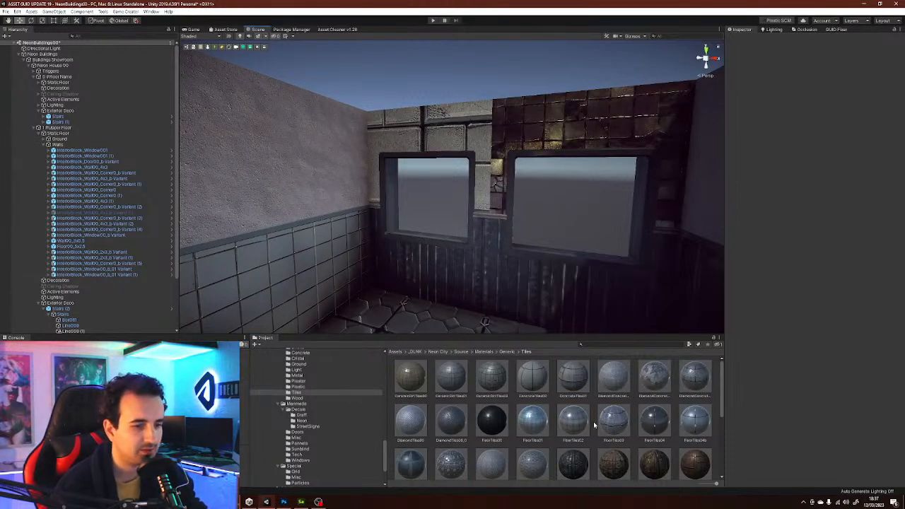
scroll(506, 423, down, 3)
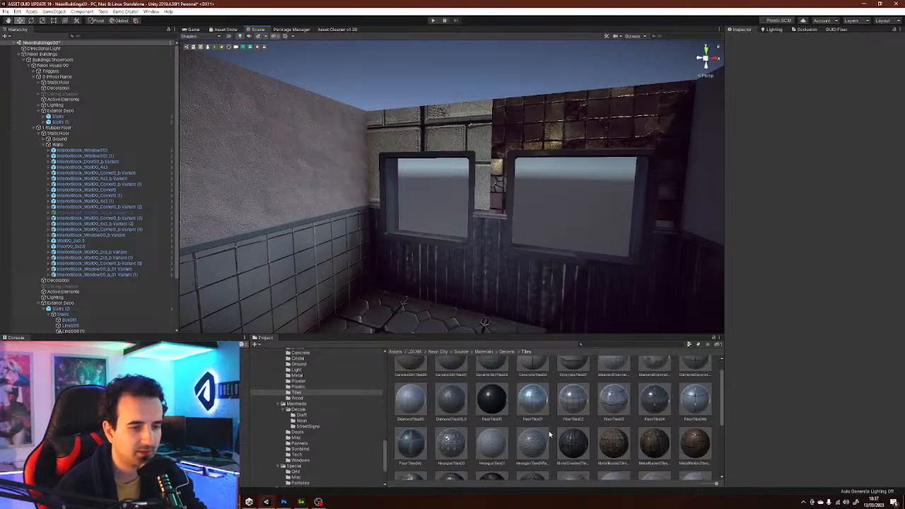
drag(542, 425, 293, 175)
right_drag(424, 225, 319, 236)
drag(524, 422, 412, 195)
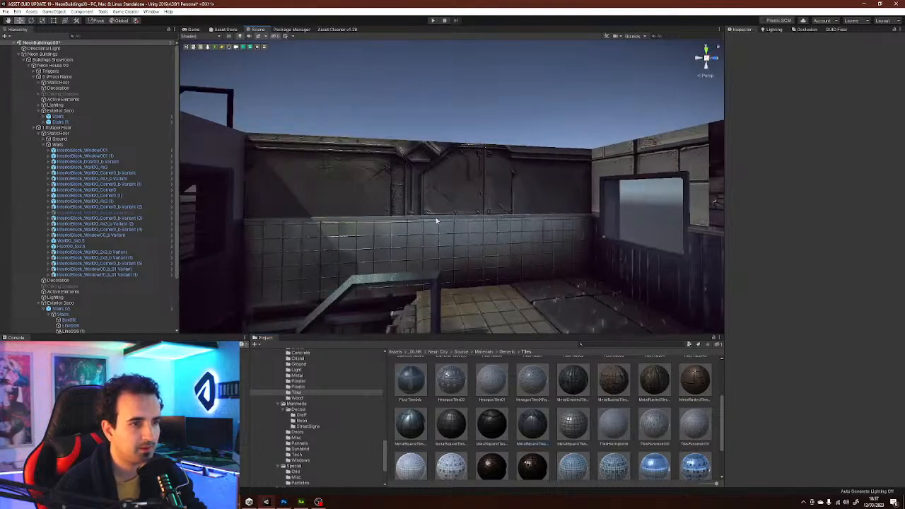
right_drag(417, 200, 424, 181)
- Apply the fifth MetalSquareTiles material to the floor of the upper-floor room and examine its surface up close
scroll(568, 417, down, 1)
right_drag(526, 304, 535, 325)
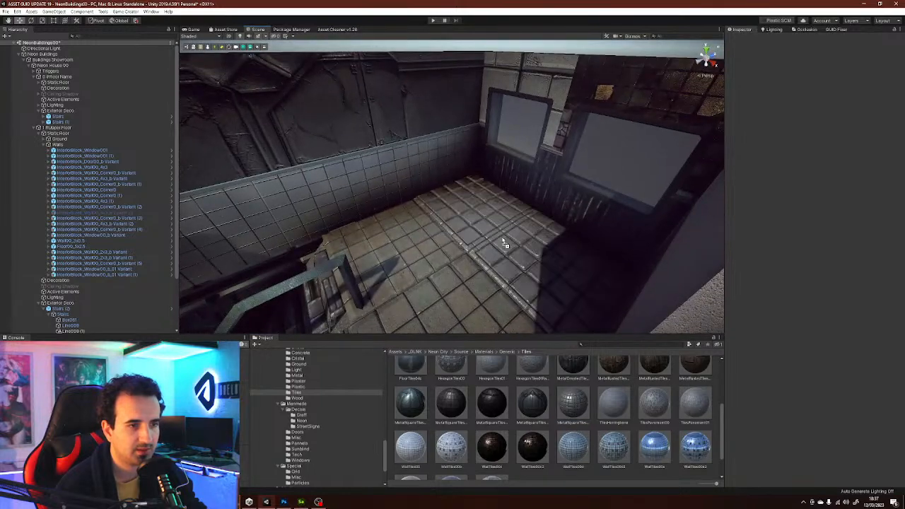
drag(563, 408, 443, 283)
right_drag(444, 283, 579, 344)
right_drag(574, 410, 579, 218)
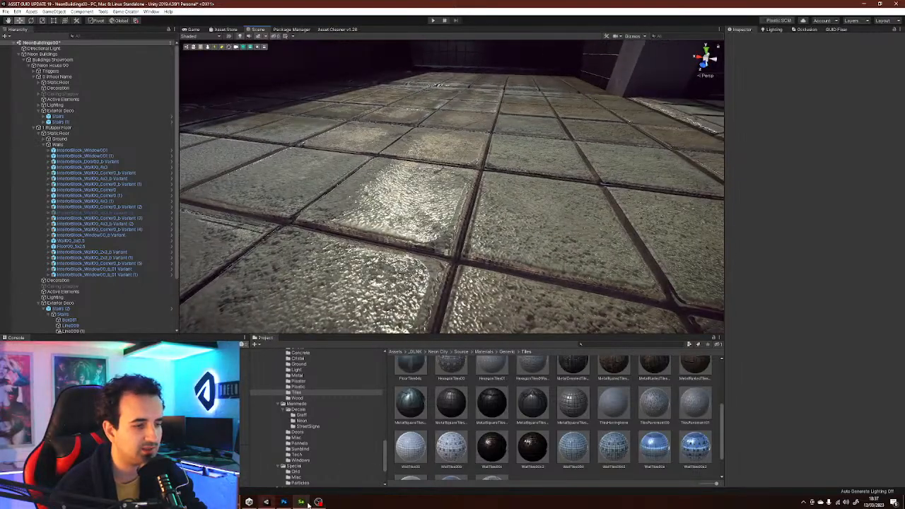
mouse_move(306, 503)
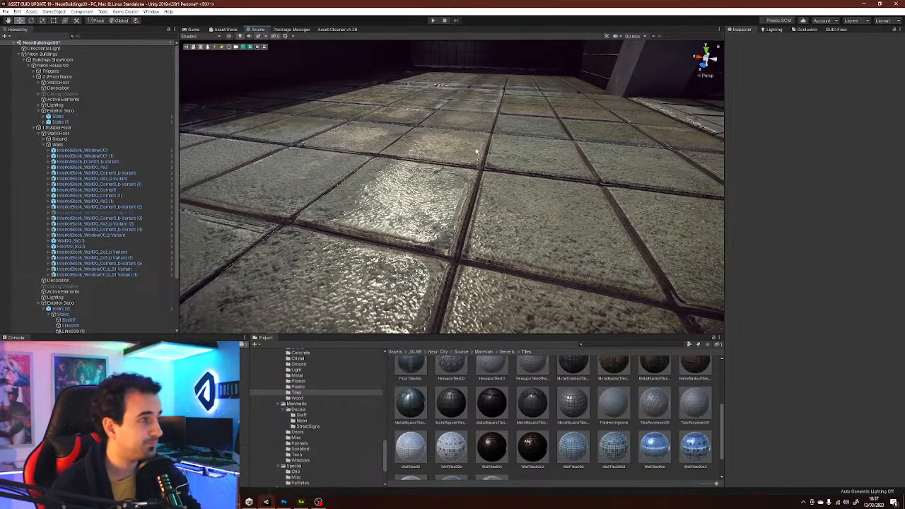
- Examine the tiled floor of the upper-floor room and its border tiles from several angles
right_drag(470, 204, 466, 229)
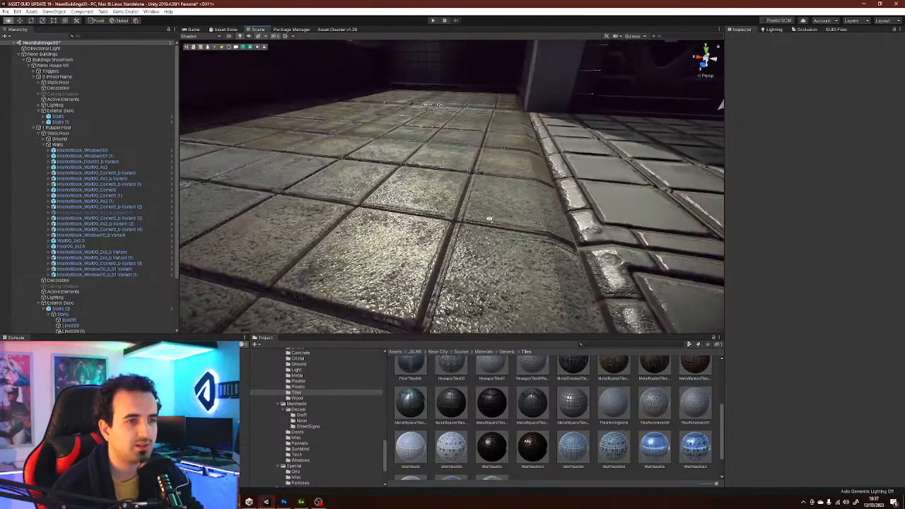
right_drag(489, 218, 467, 219)
right_drag(532, 220, 393, 235)
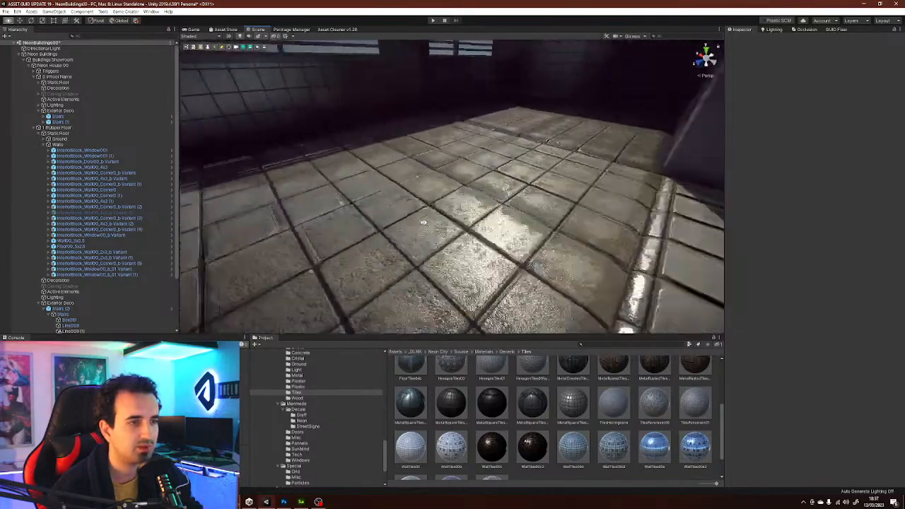
right_drag(427, 225, 168, 181)
right_drag(327, 156, 568, 272)
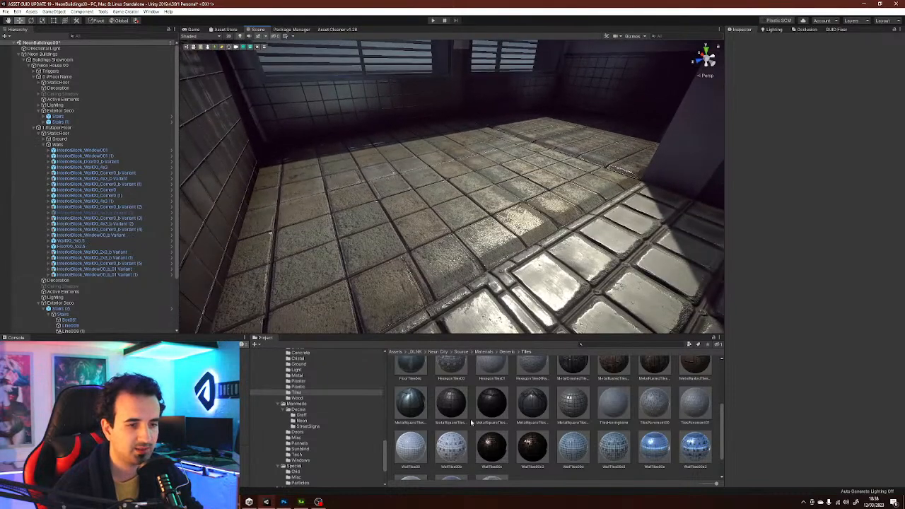
right_drag(428, 231, 453, 214)
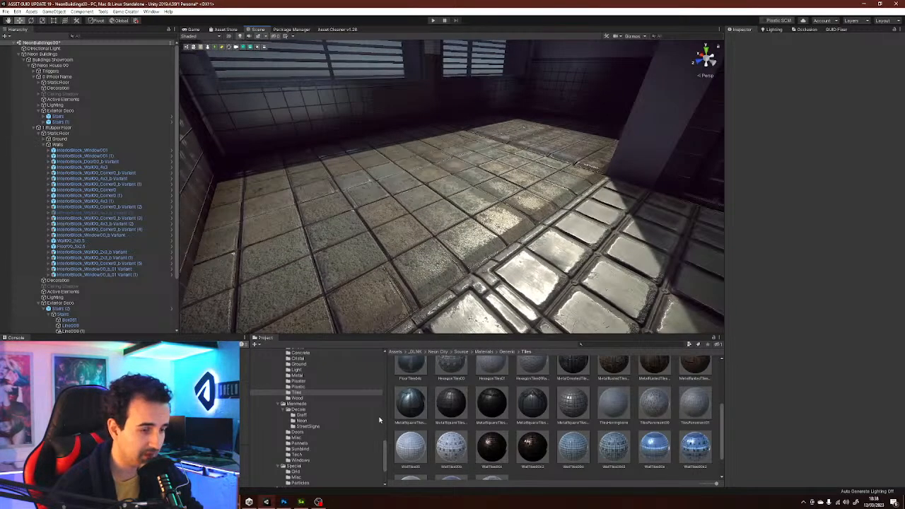
- Switch to Substance 3D Sampler, create a new project and close the export panel
click(301, 502)
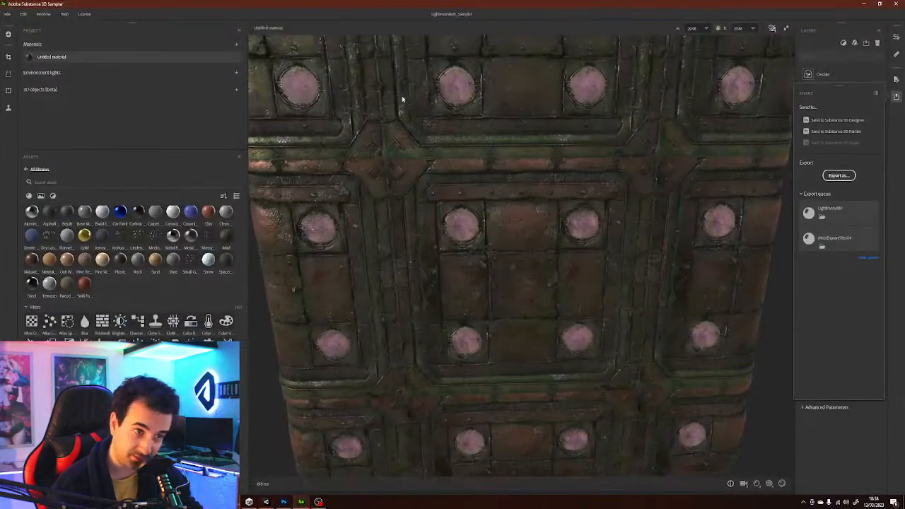
drag(395, 200, 417, 223)
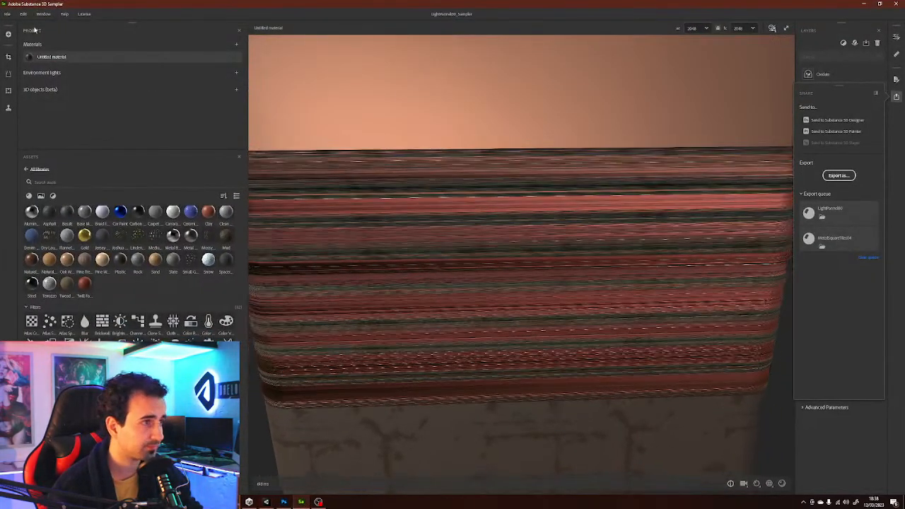
click(266, 502)
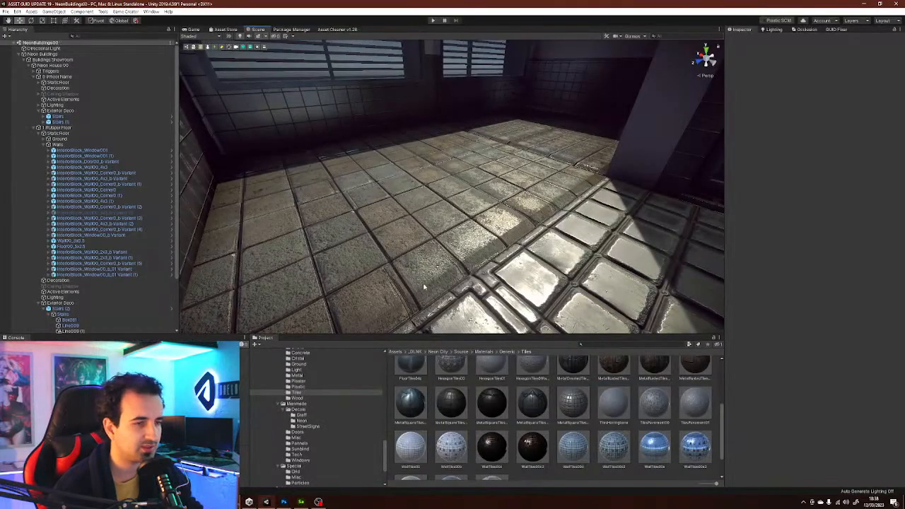
click(863, 4)
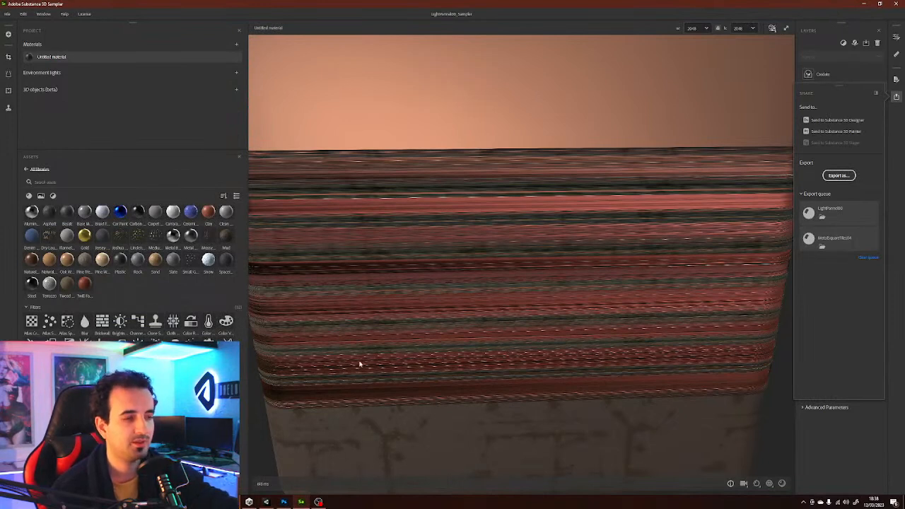
click(7, 14)
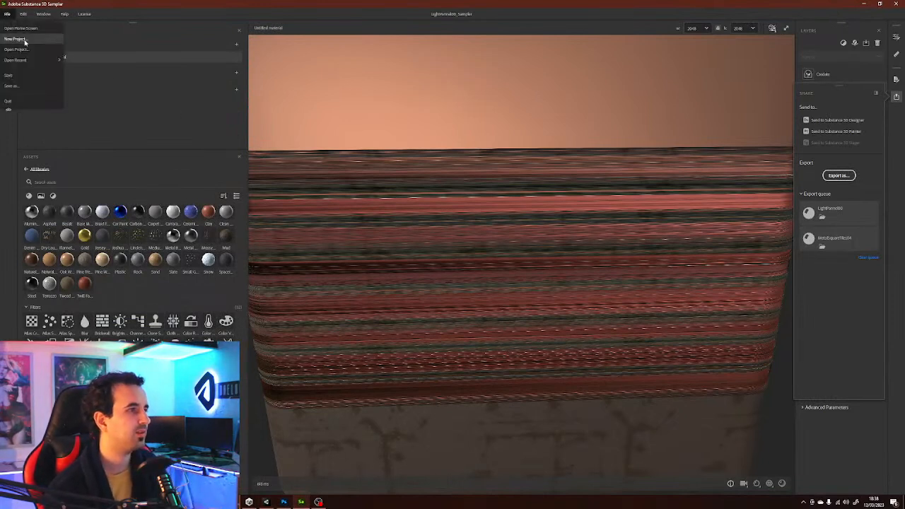
click(15, 39)
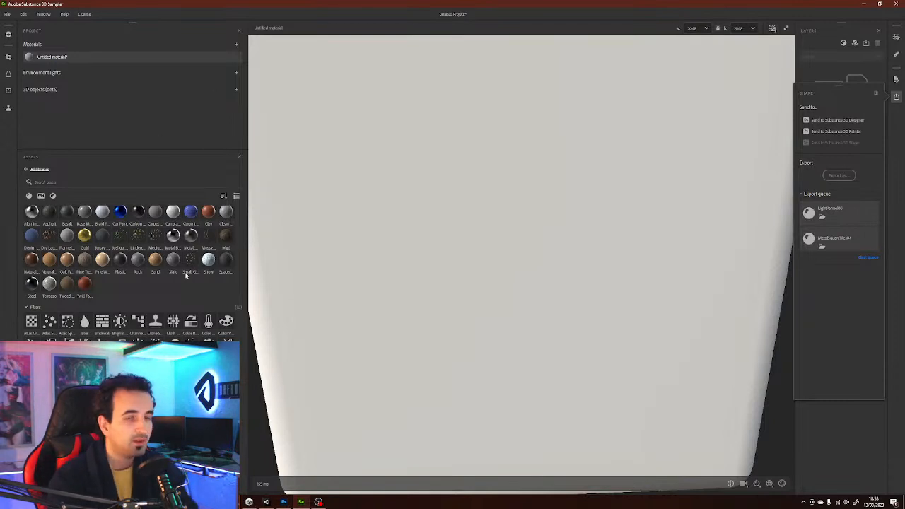
click(898, 98)
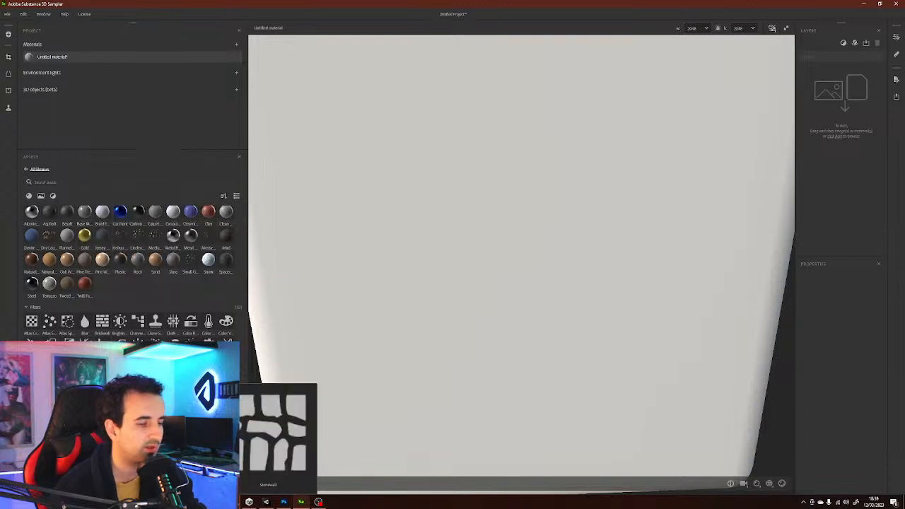
- Switch back to Unity, select the room's tiled floor and open its CeramicDirtTiles00 material to identify the texture it uses
click(214, 502)
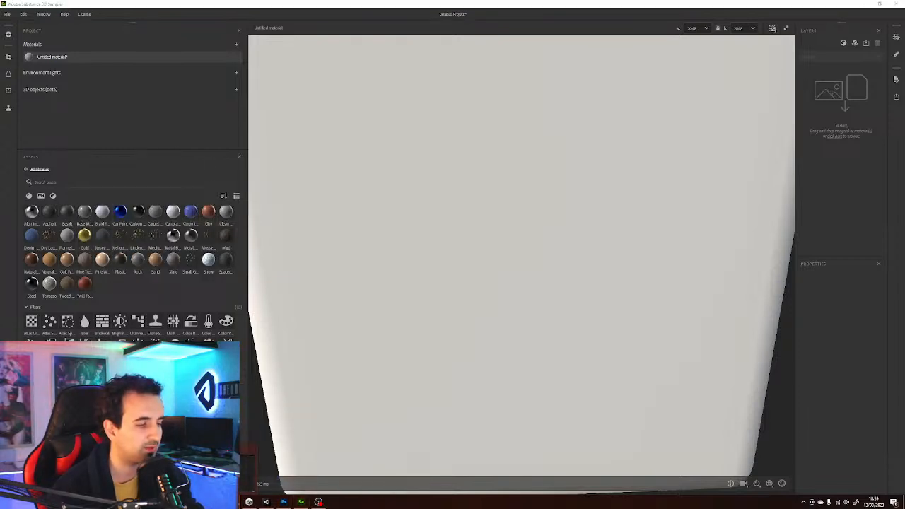
click(268, 501)
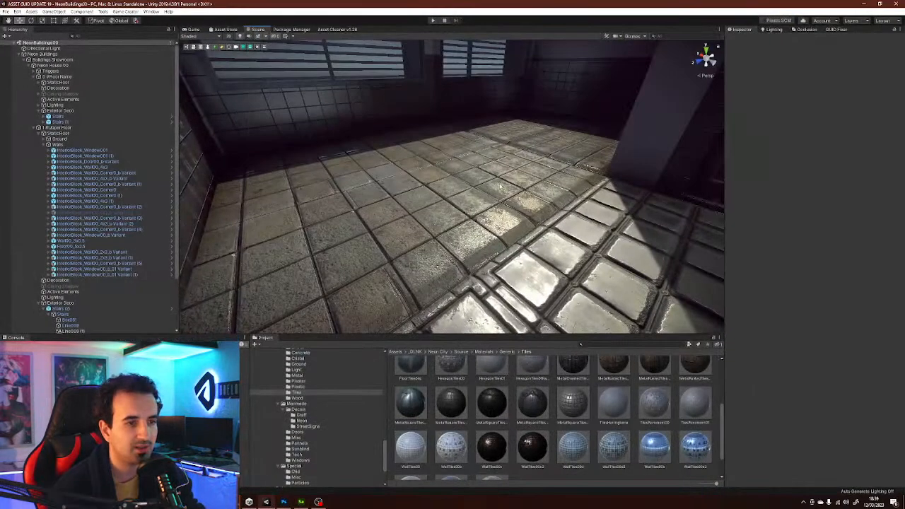
click(443, 202)
click(444, 202)
click(819, 131)
double_click(813, 131)
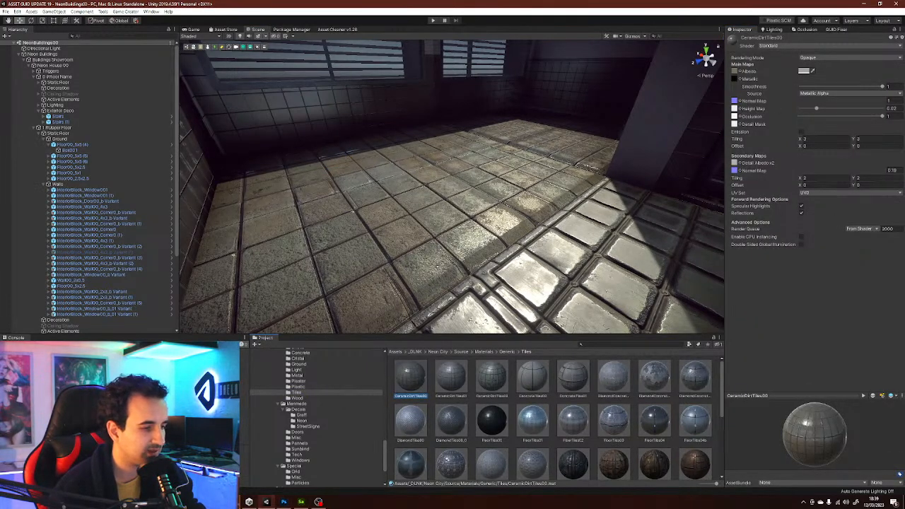
- Bring CeramicDirtTiles00.png into Substance 3D Sampler and import it with the Image to Material (AI Powered) template and a base material
click(197, 502)
mouse_move(204, 474)
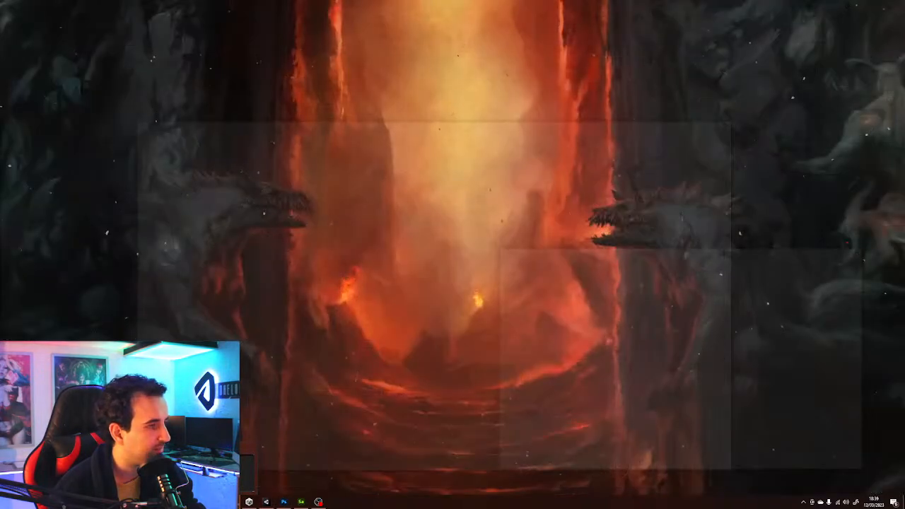
click(205, 475)
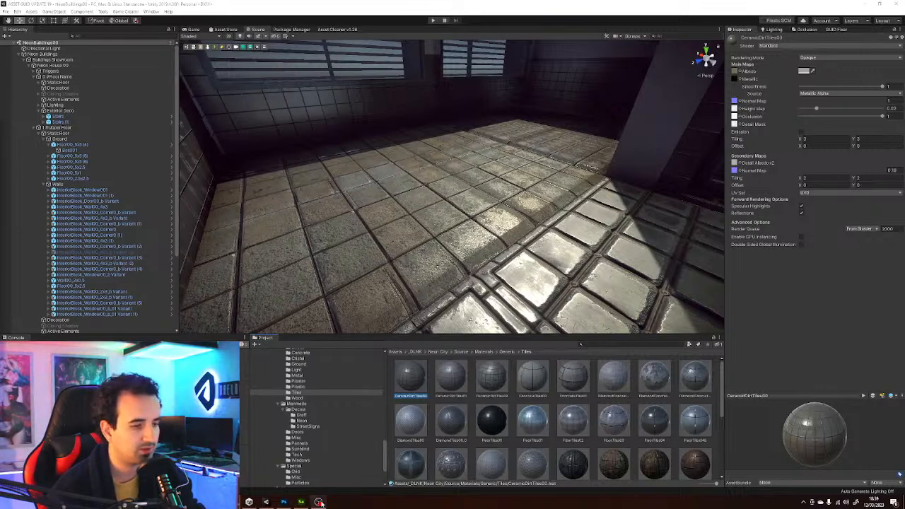
click(301, 501)
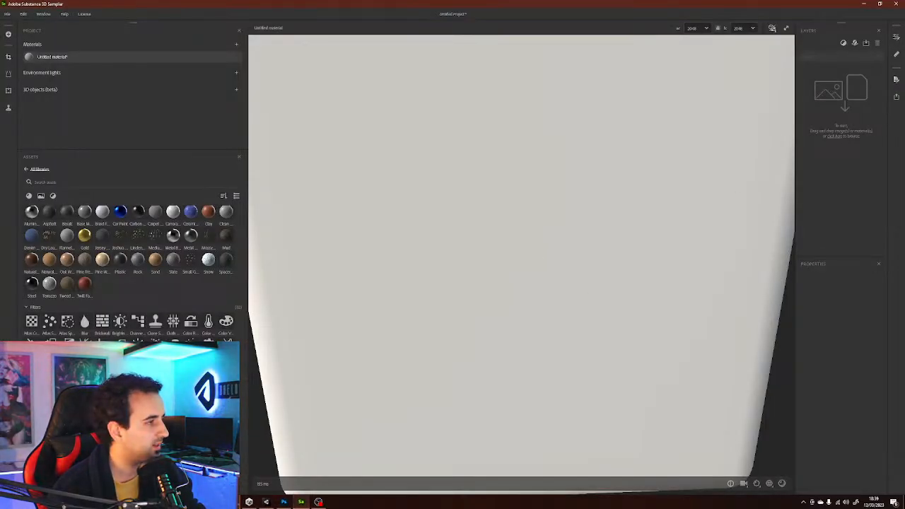
drag(904, 106, 837, 112)
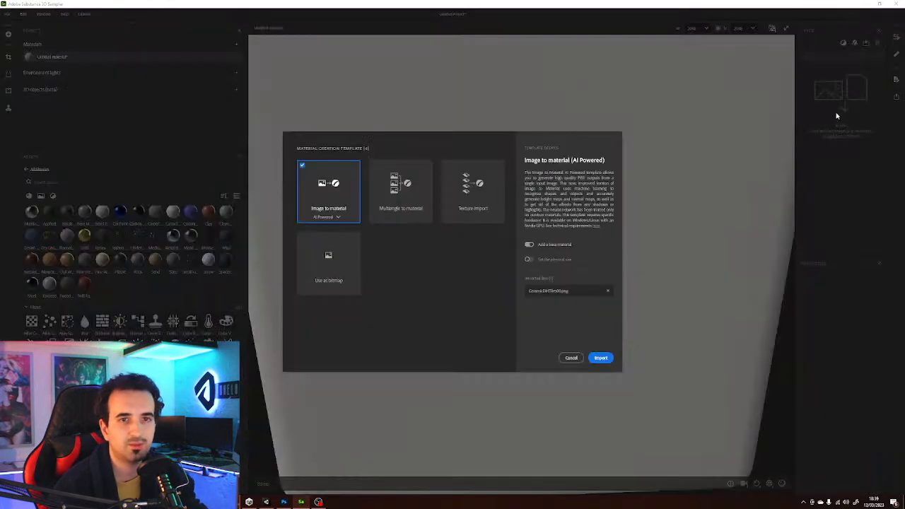
click(601, 357)
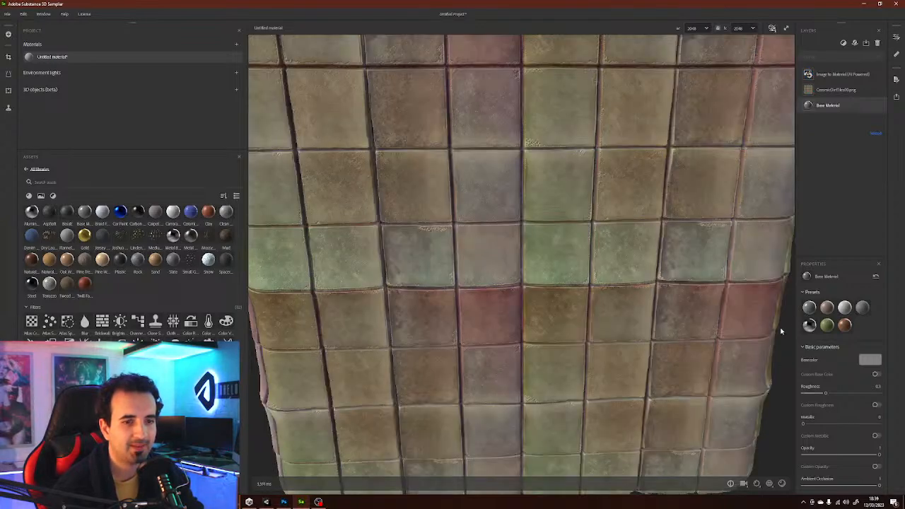
- Set the Base Material layer's Roughness to 0 and its Specular Level to about 0.85
mouse_move(781, 331)
mouse_down()
mouse_move(740, 181)
mouse_move(780, 314)
mouse_up()
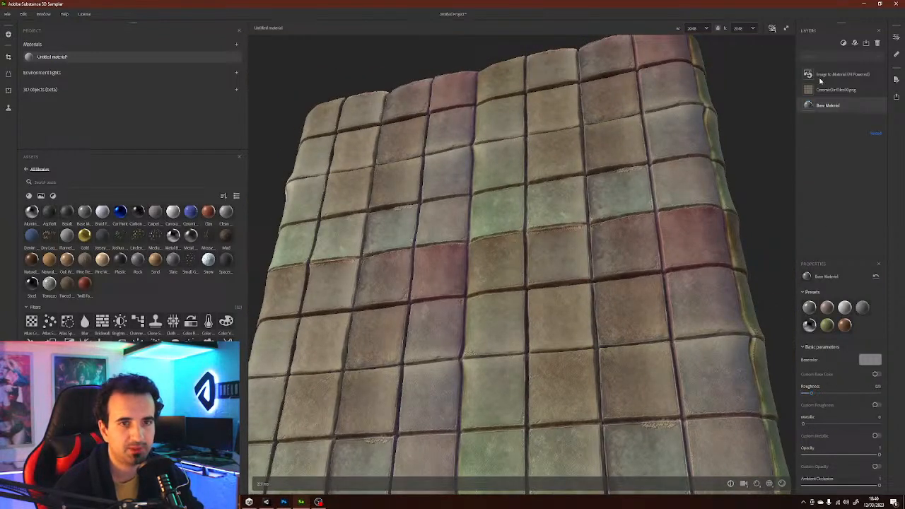
mouse_move(825, 334)
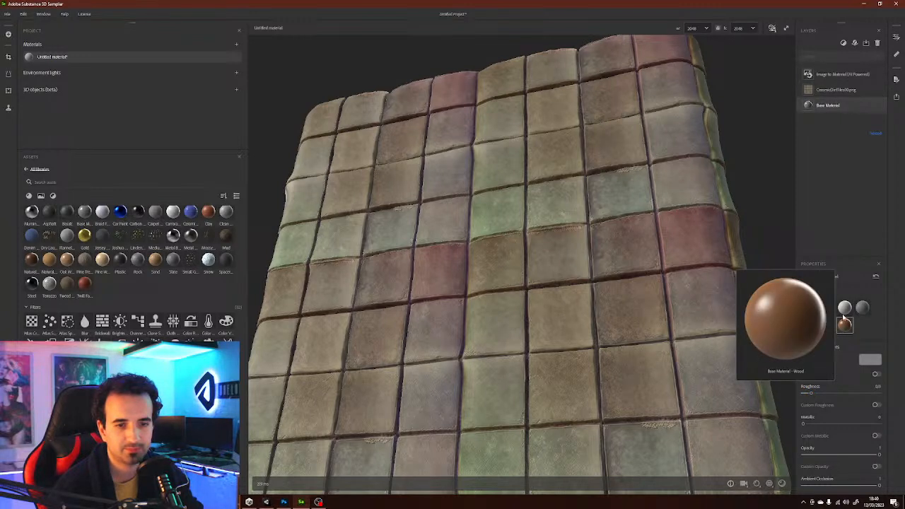
mouse_move(861, 309)
mouse_move(833, 310)
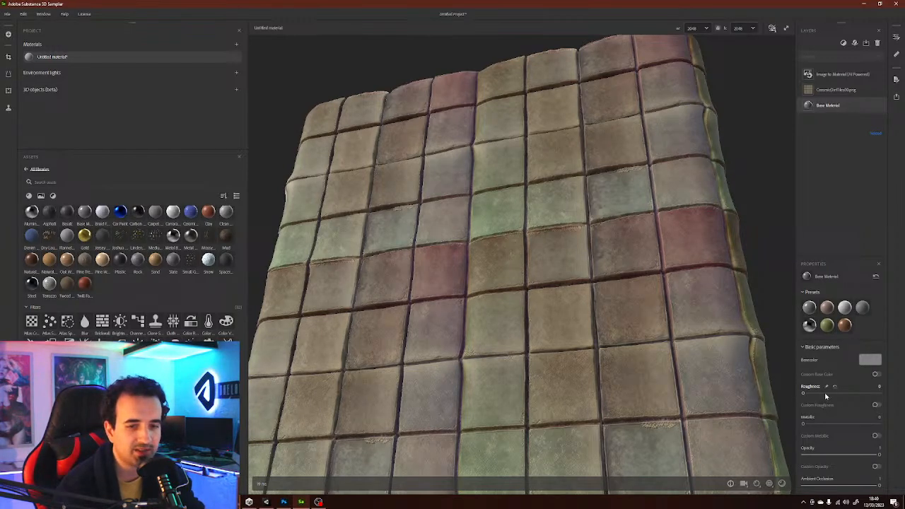
mouse_move(804, 393)
mouse_down()
mouse_move(872, 392)
mouse_move(794, 396)
mouse_up()
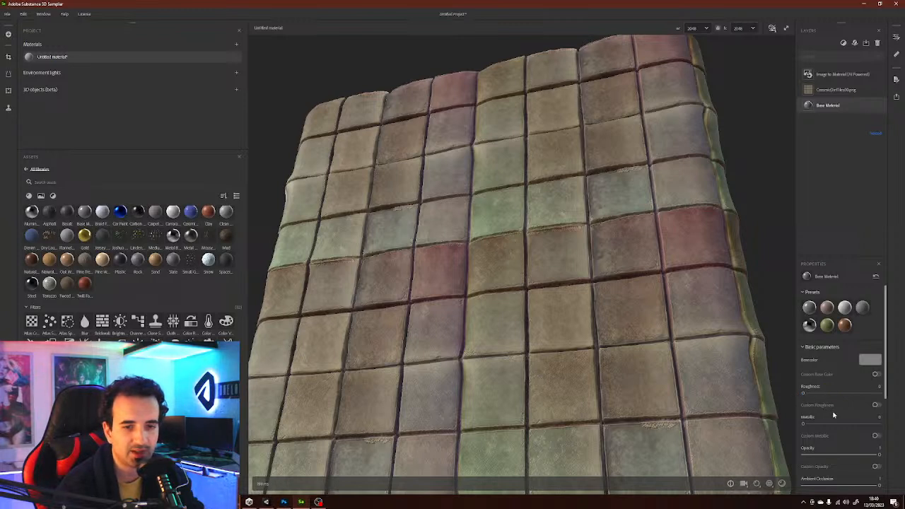
scroll(834, 415, down, 5)
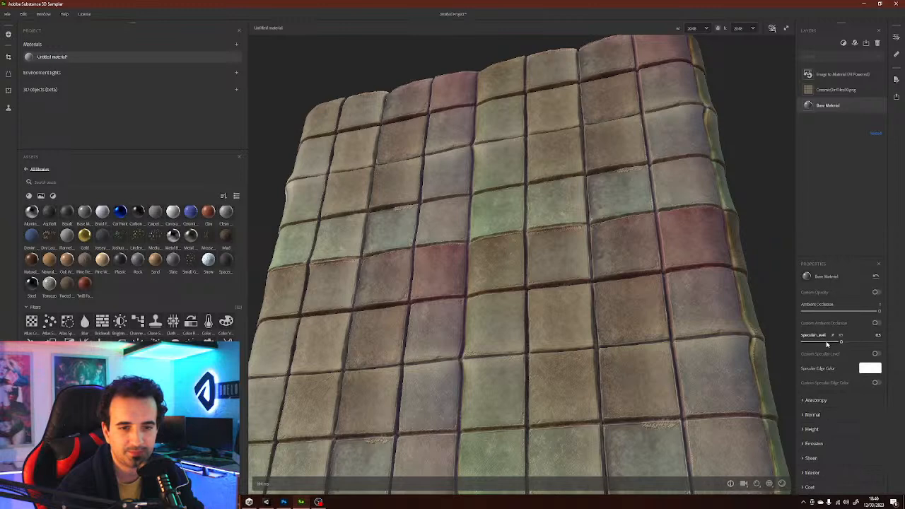
click(868, 342)
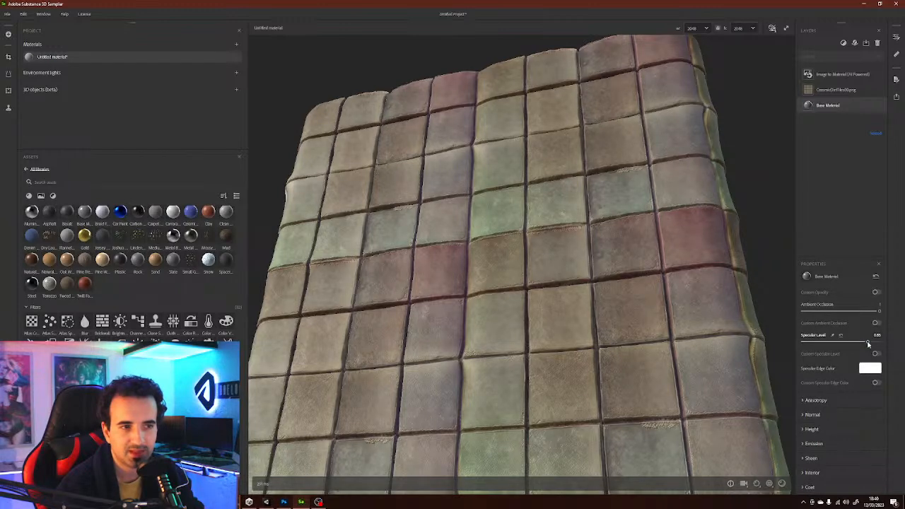
scroll(867, 365, up, 3)
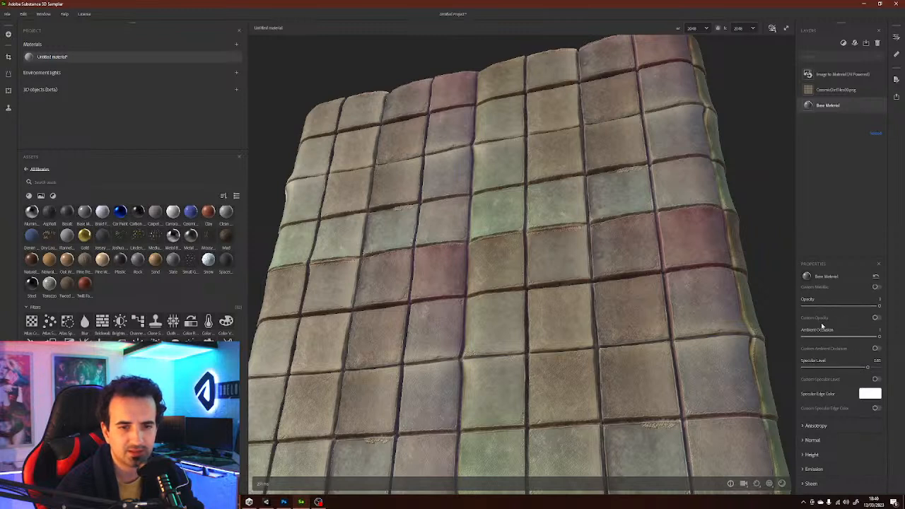
click(811, 440)
- In the Image to Material layer, lower Delighting Intensity to about 0.4, raise Ambient Occlusion Strength to about 0.76 and increase the Geometry Equalizer
click(836, 90)
click(836, 76)
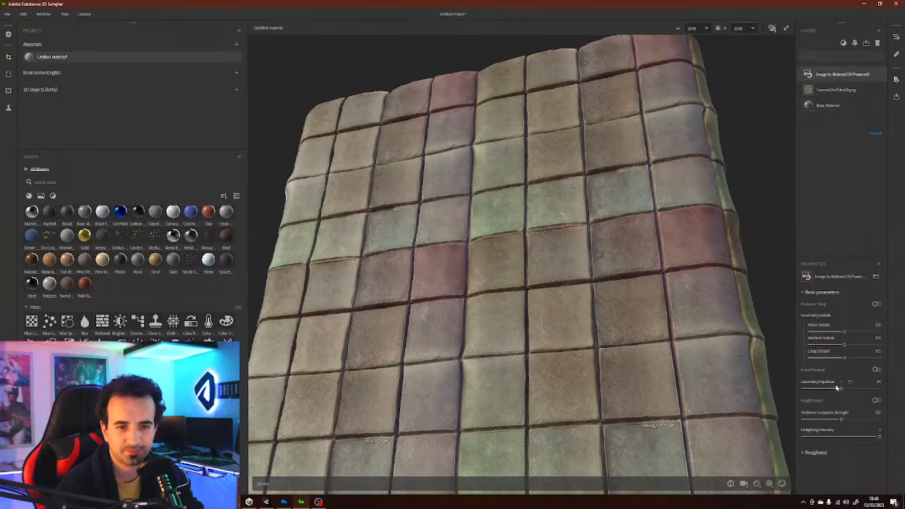
click(832, 436)
drag(781, 271, 787, 302)
drag(850, 420, 860, 420)
drag(832, 390, 873, 390)
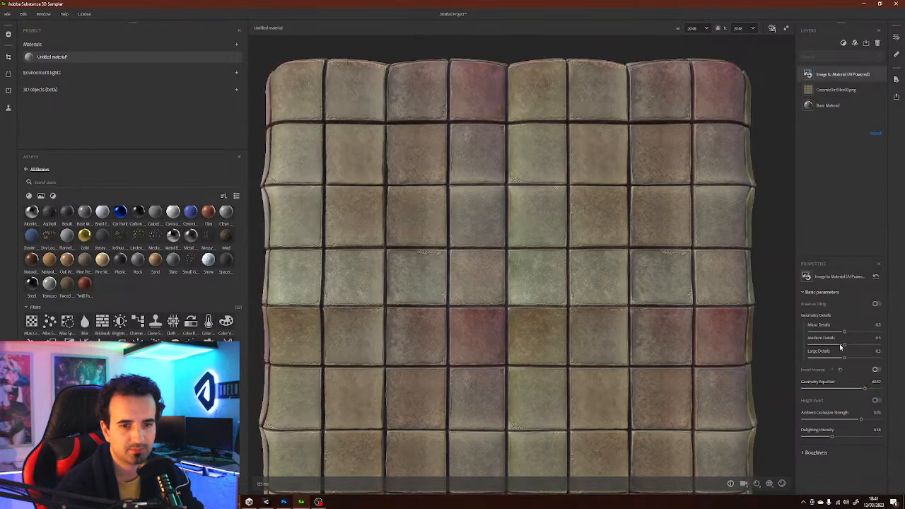
- Set the layer's Large Details to 1, Micro Details to 0.54 and Medium Details to about 0.05, checking the relief on the cube
drag(844, 357, 813, 359)
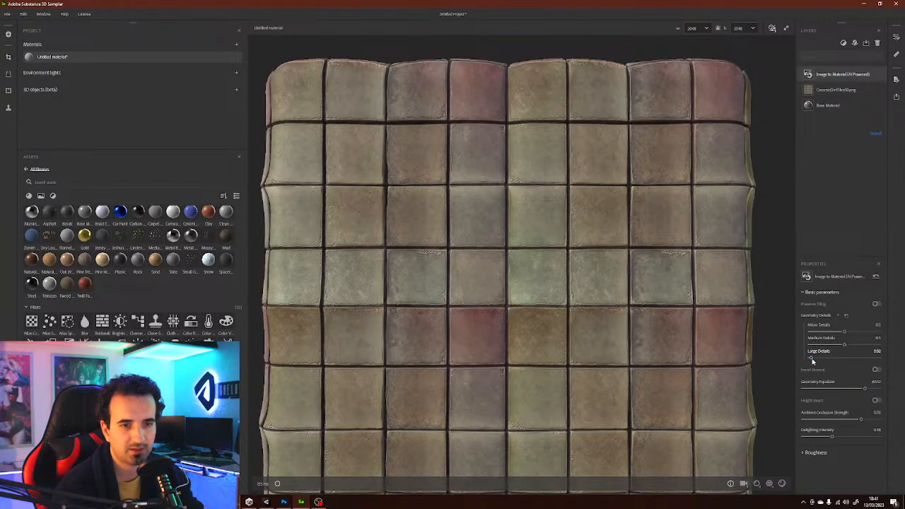
drag(762, 283, 778, 336)
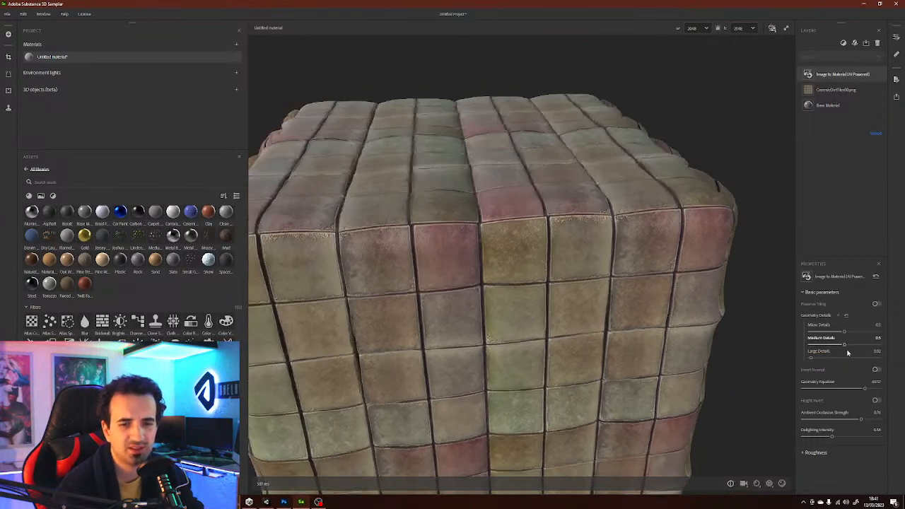
drag(841, 359, 882, 358)
mouse_move(821, 331)
mouse_down()
mouse_move(848, 334)
mouse_move(813, 347)
mouse_up()
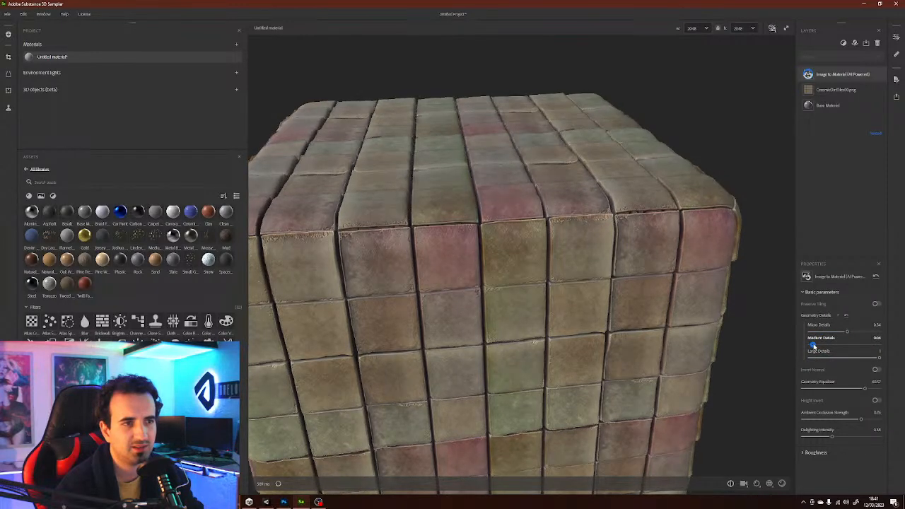
drag(740, 344, 734, 320)
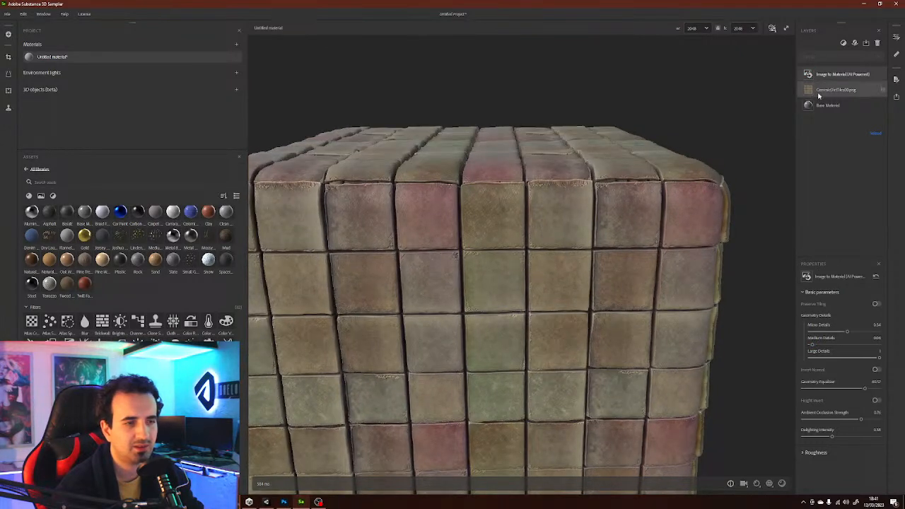
- Replace the input image of the CeramicDirtTiles00.png layer with CeramicDirtTiles00_DISP.png
click(819, 91)
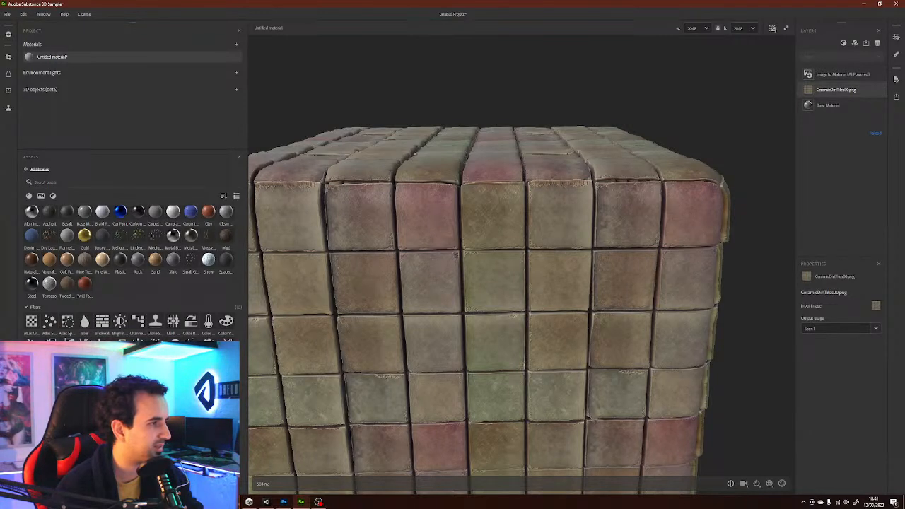
mouse_move(807, 277)
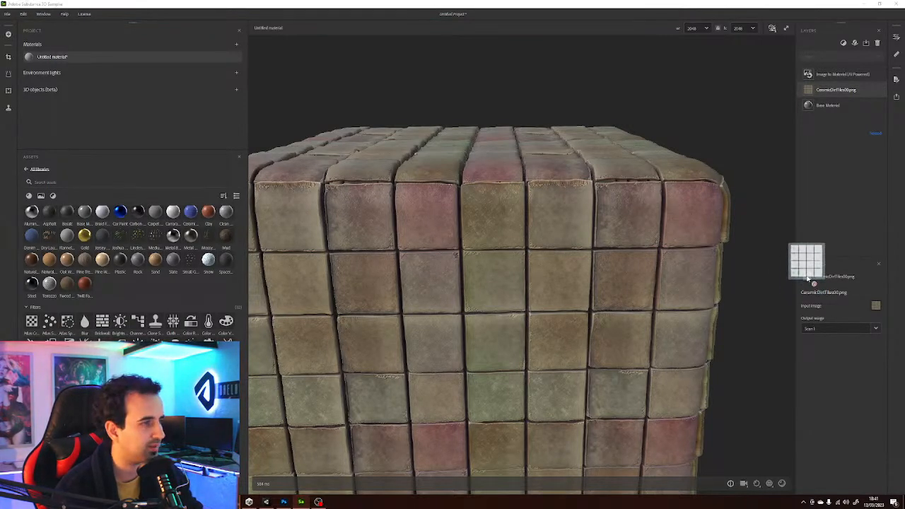
drag(808, 278, 847, 306)
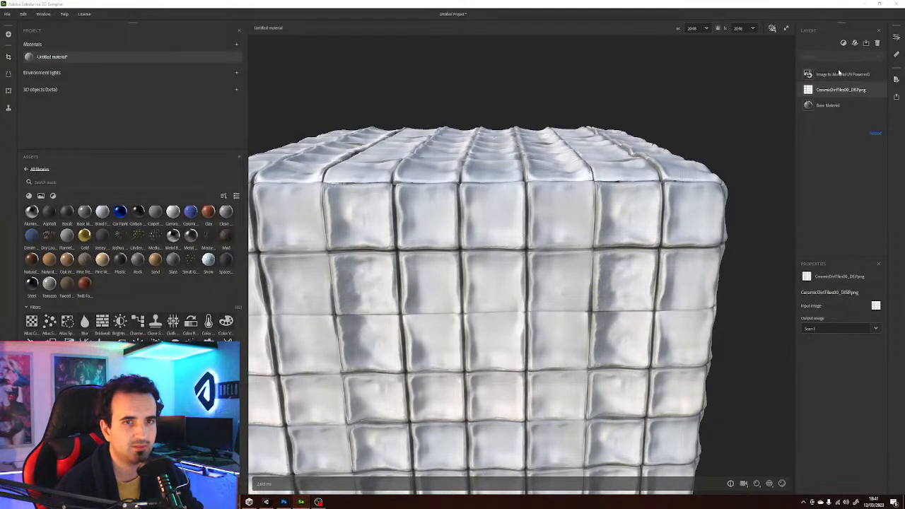
- In the Image to Material layer, try lower Large Details and Geometry Equalizer values, then return both to their high settings
click(839, 75)
drag(850, 363, 835, 360)
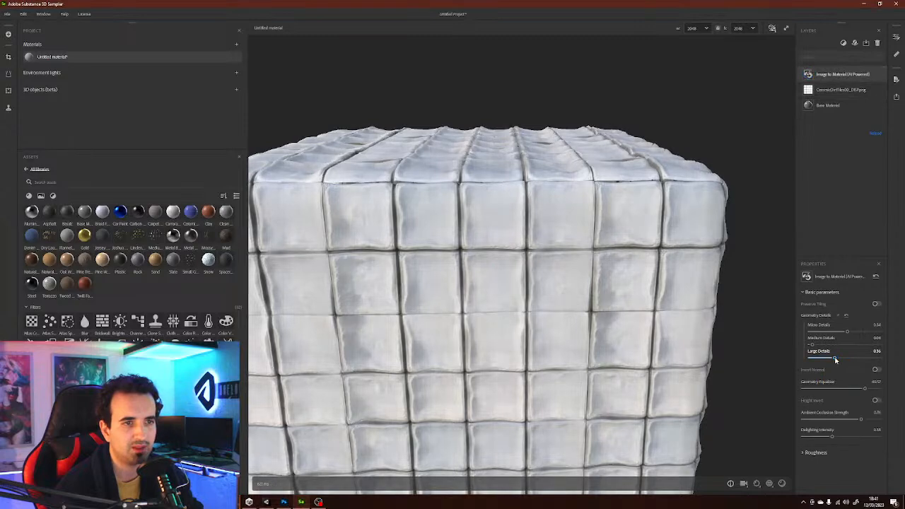
drag(889, 360, 892, 360)
click(811, 390)
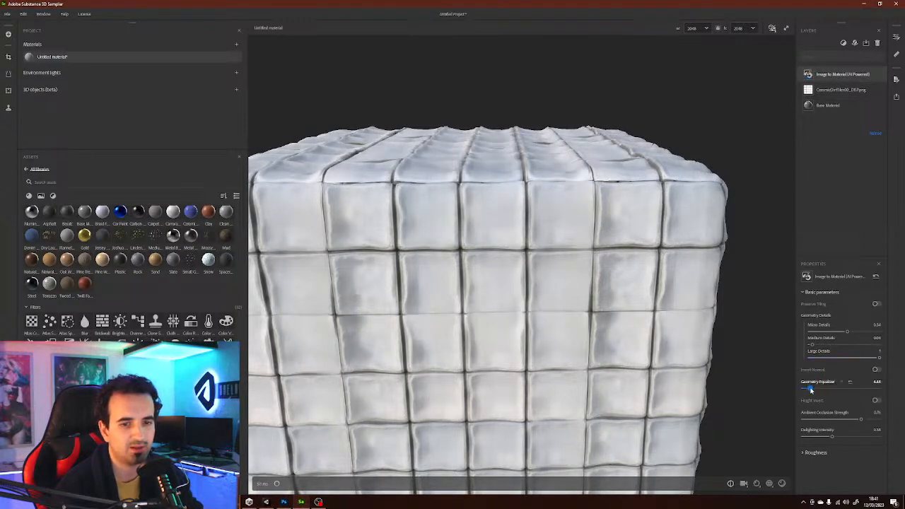
drag(811, 389, 864, 390)
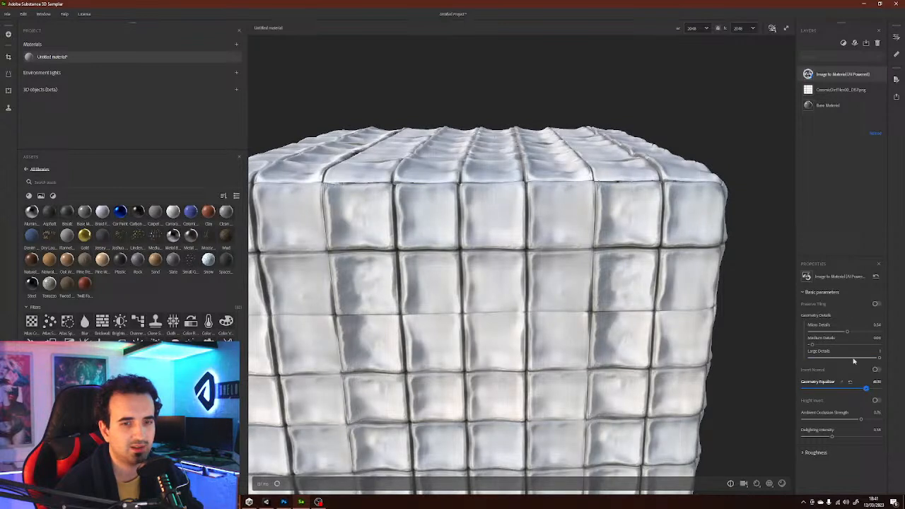
- Replace the input image of the CeramicDirtTiles00_DISP.png layer with CeramicDirtTiles00.png
click(822, 91)
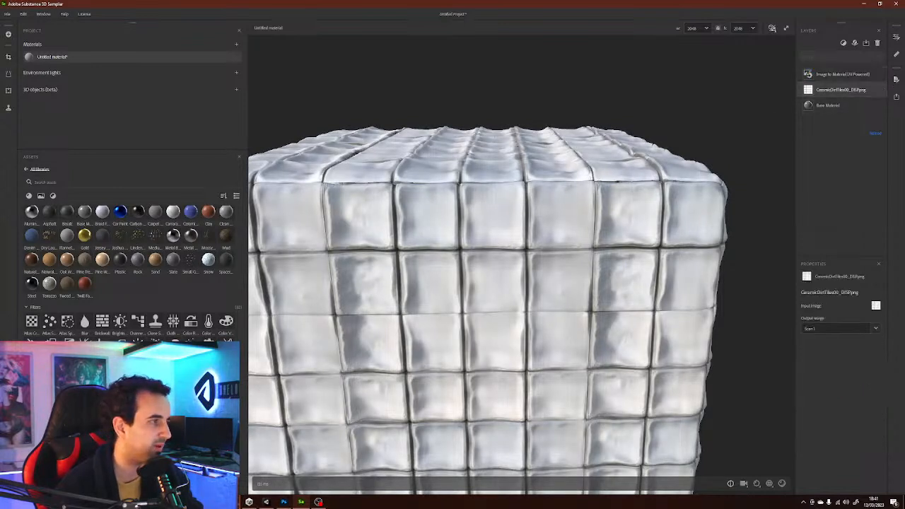
drag(439, 247, 818, 294)
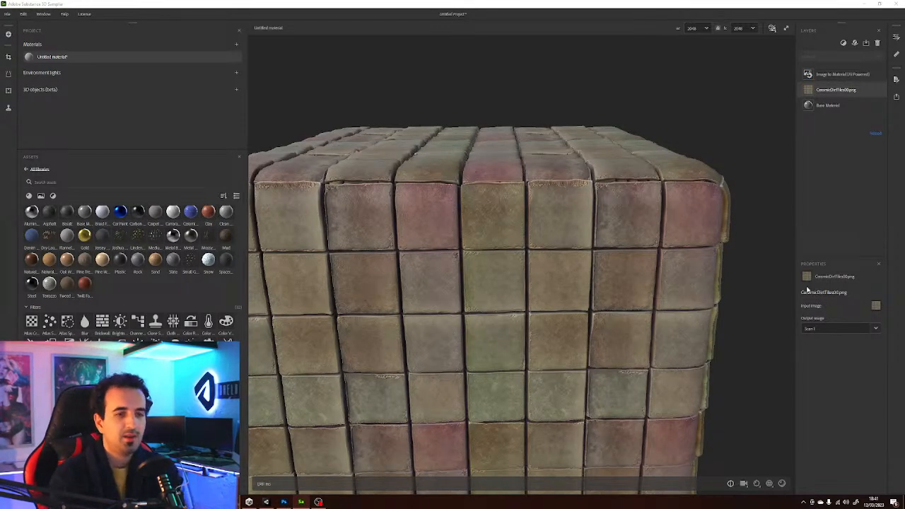
- In the Image to Material layer, set Micro Details to about 0.38, Delighting Intensity to about 0.58 and Geometry Equalizer to its maximum
click(824, 73)
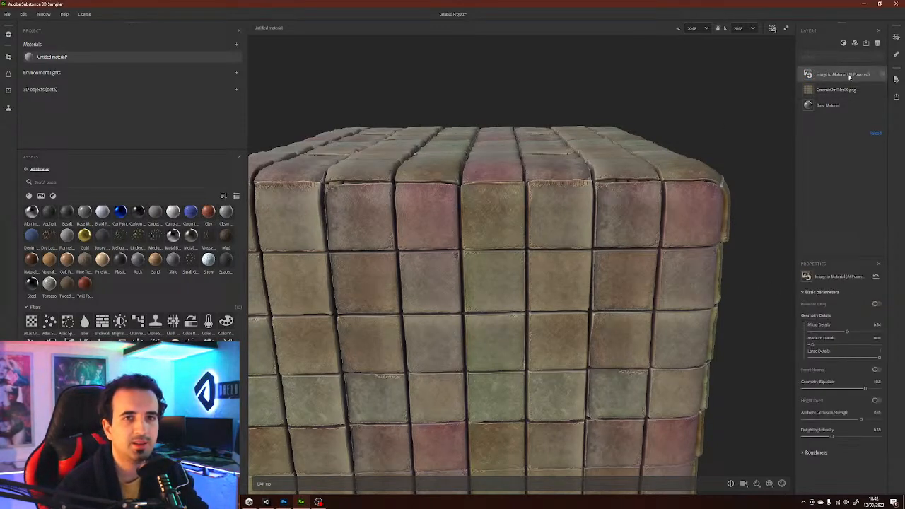
drag(752, 176, 743, 143)
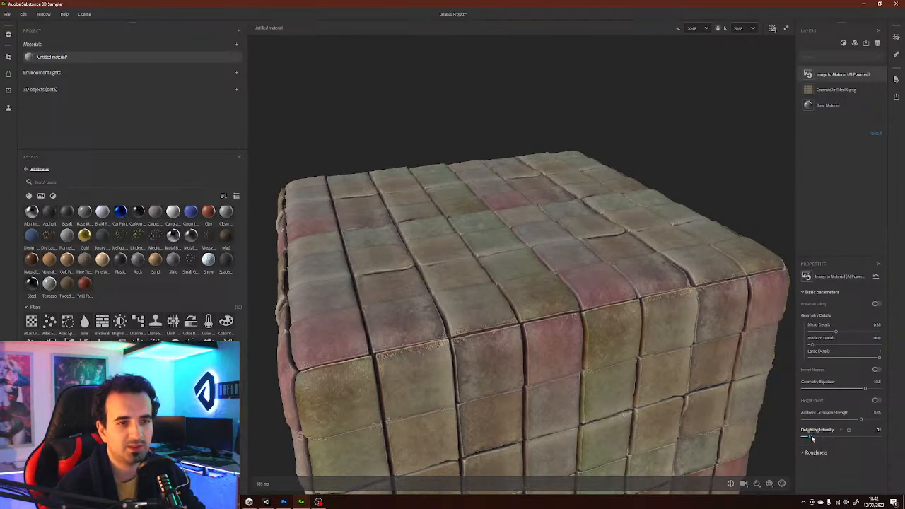
drag(832, 436, 847, 439)
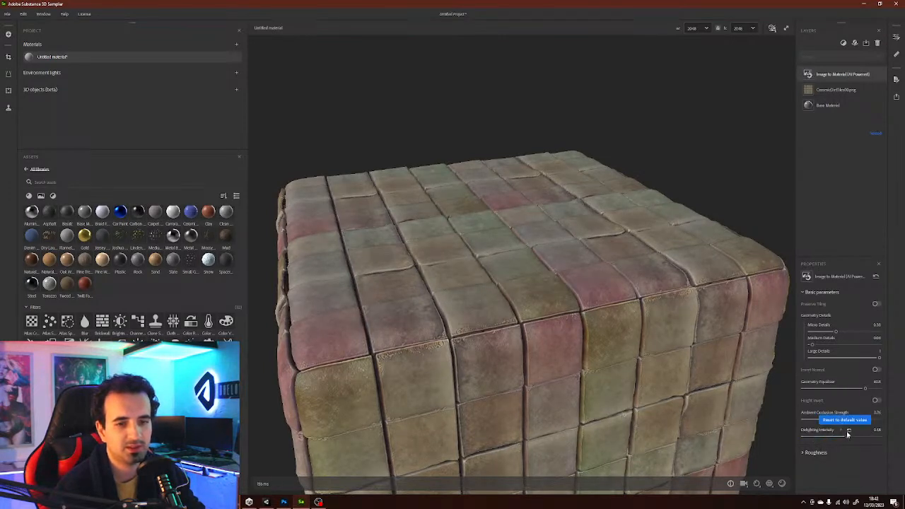
click(881, 390)
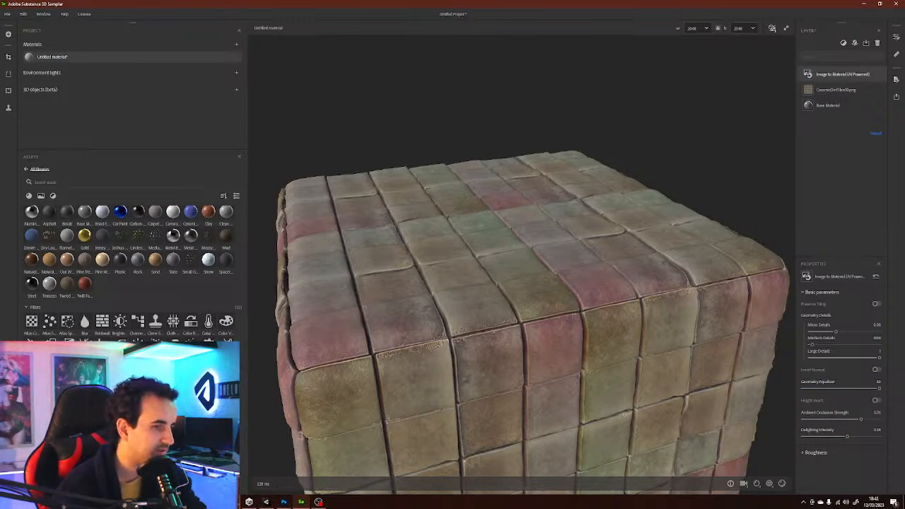
- Add a Colorize filter above Image to Material, set its Input Channel to Roughness and lower its Value to about 0.14
mouse_move(138, 347)
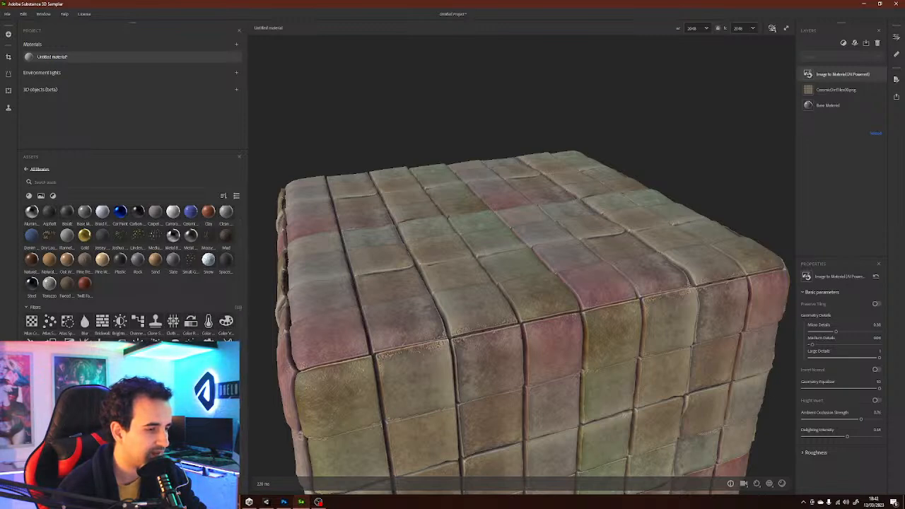
mouse_move(191, 370)
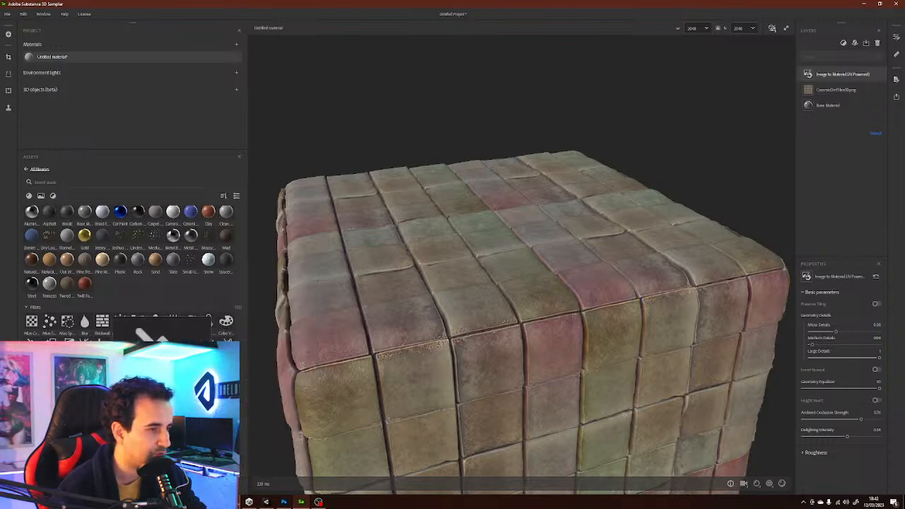
drag(31, 346, 833, 76)
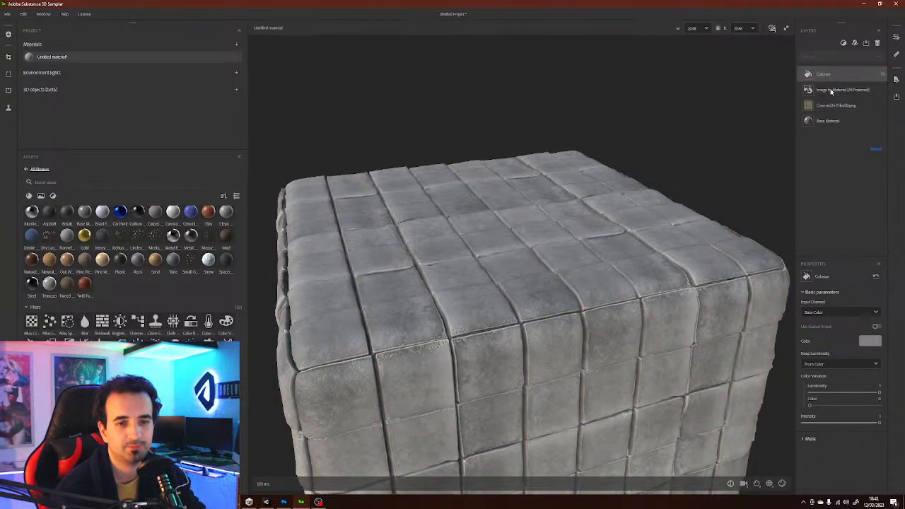
click(841, 312)
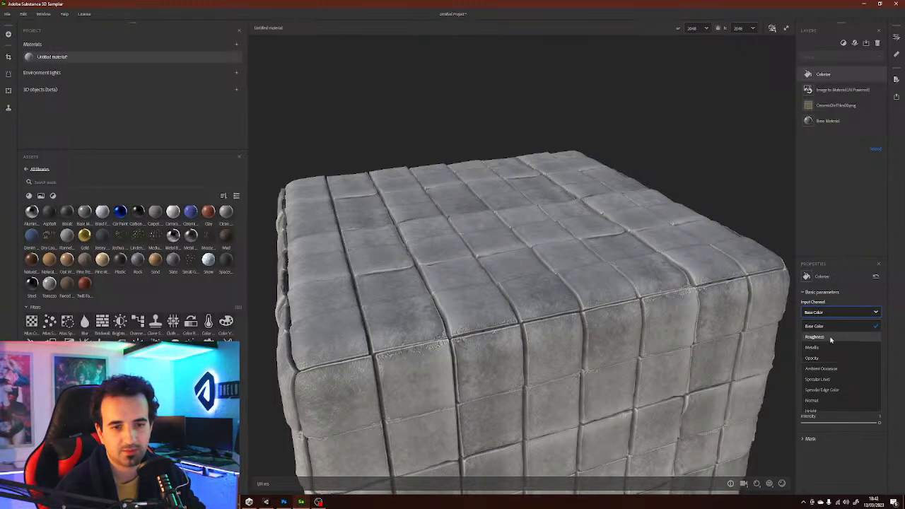
click(832, 338)
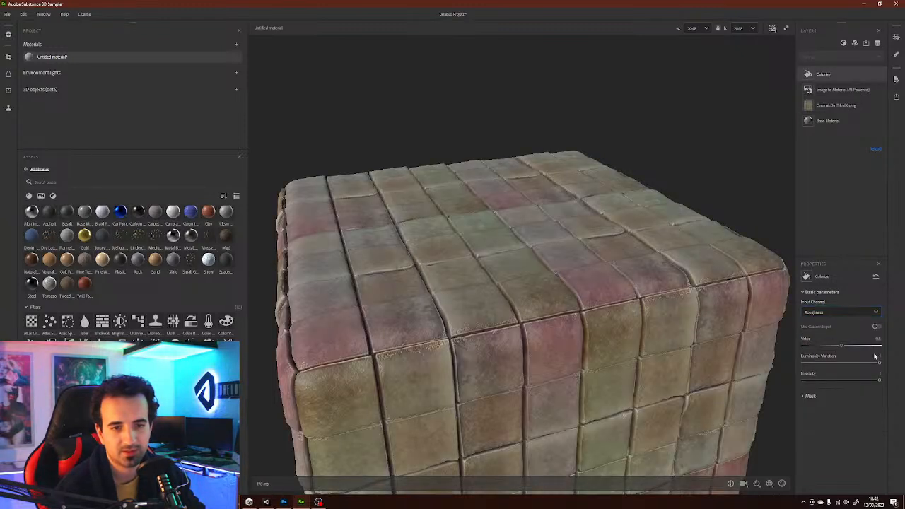
drag(849, 344, 815, 350)
drag(731, 186, 700, 127)
- Enable the Colorize filter's custom mask, assign the tile displacement image to it and raise the mask blur to about 2.3
click(803, 395)
click(878, 408)
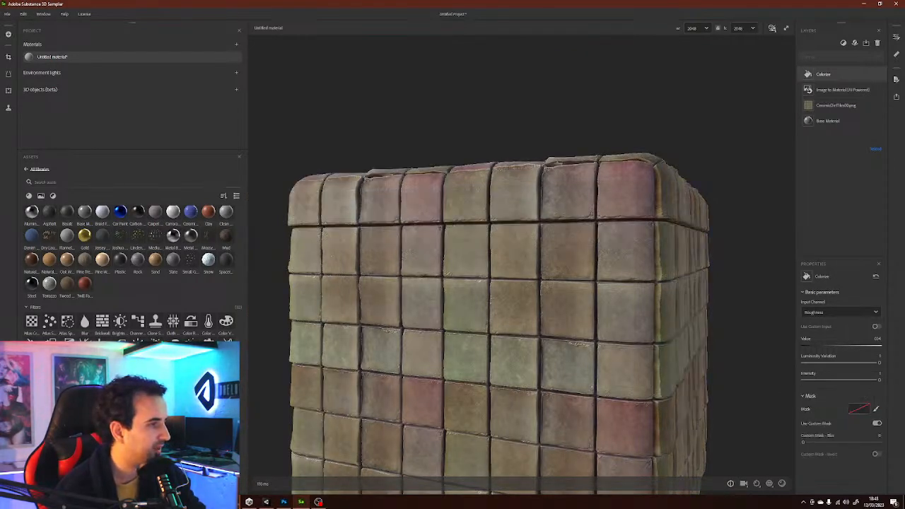
drag(723, 323, 859, 410)
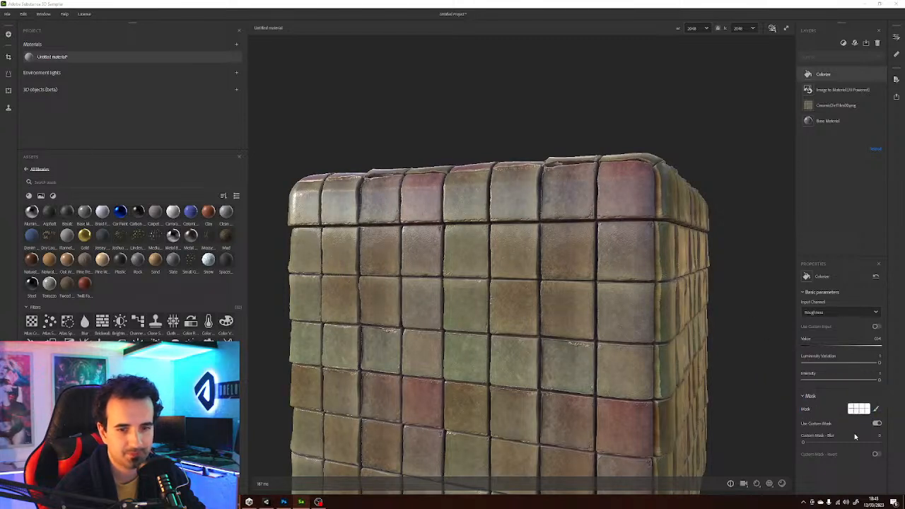
click(820, 442)
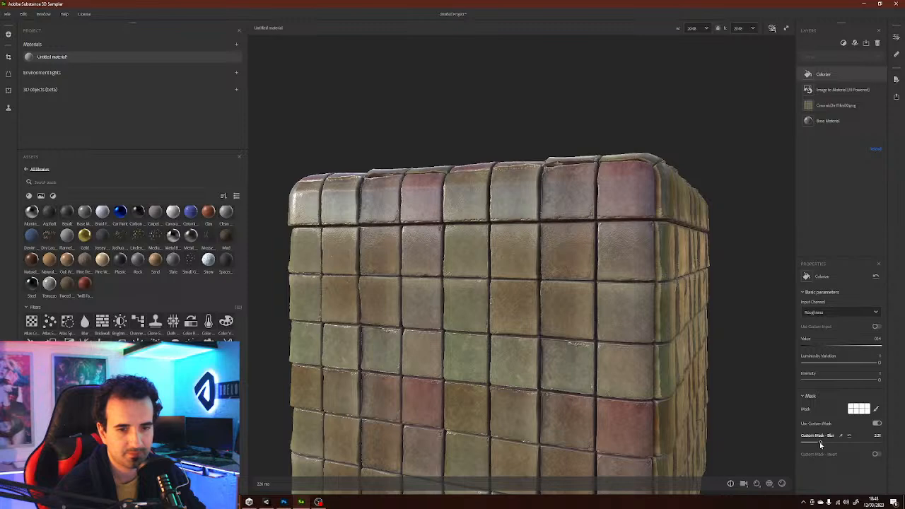
- Reduce the Colorize filter's Intensity to about 0.62 and retune its roughness Value to about 0.14, checking the reflections on the cube
mouse_move(757, 309)
mouse_down()
mouse_move(759, 287)
mouse_move(750, 302)
mouse_up()
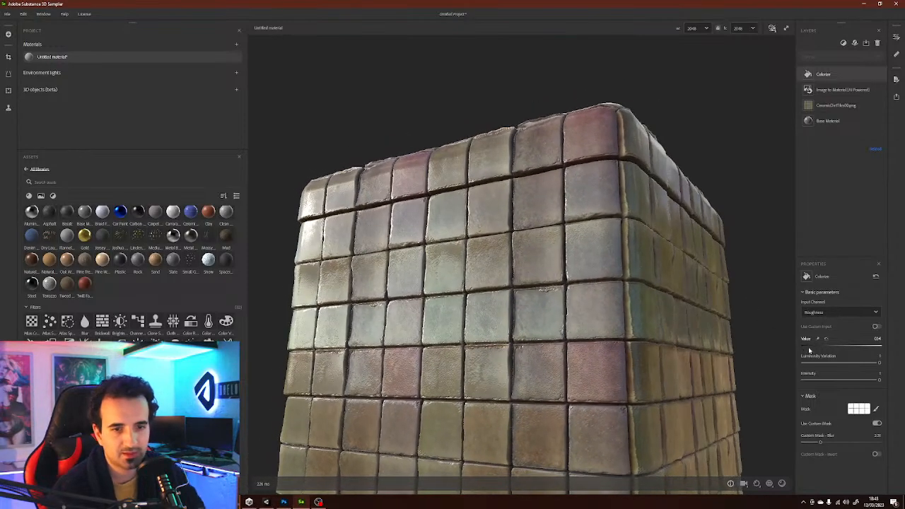
mouse_move(833, 382)
mouse_down()
mouse_move(825, 379)
mouse_move(850, 380)
mouse_up()
drag(825, 348, 806, 347)
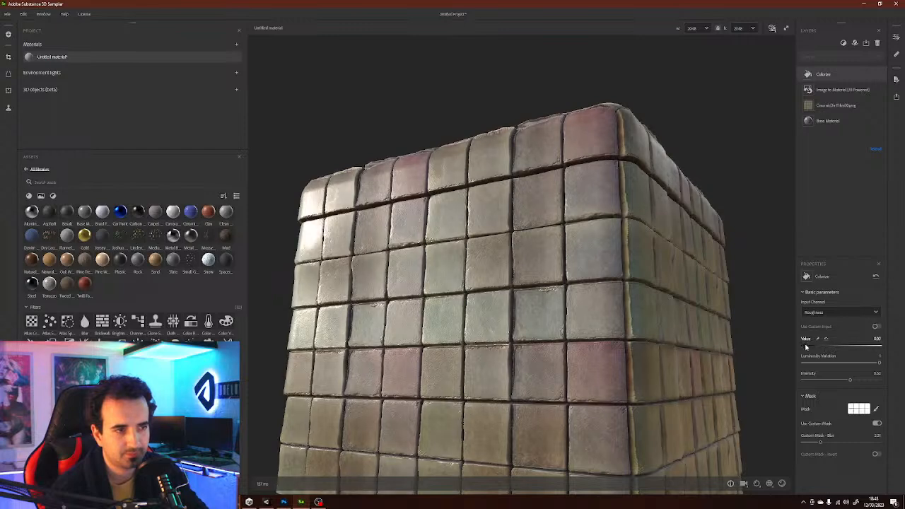
drag(730, 292, 744, 271)
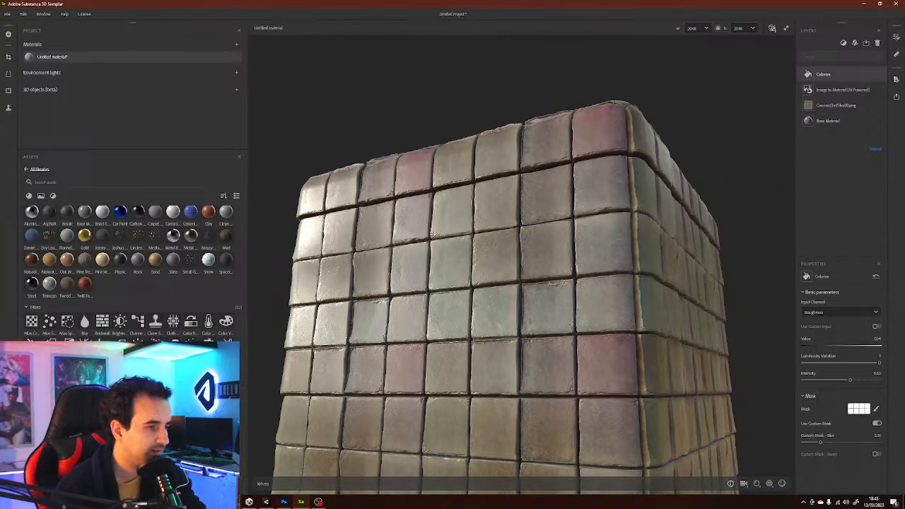
- Add a Dust filter at the top of the layer stack and set its Density to about 0.47
mouse_move(138, 344)
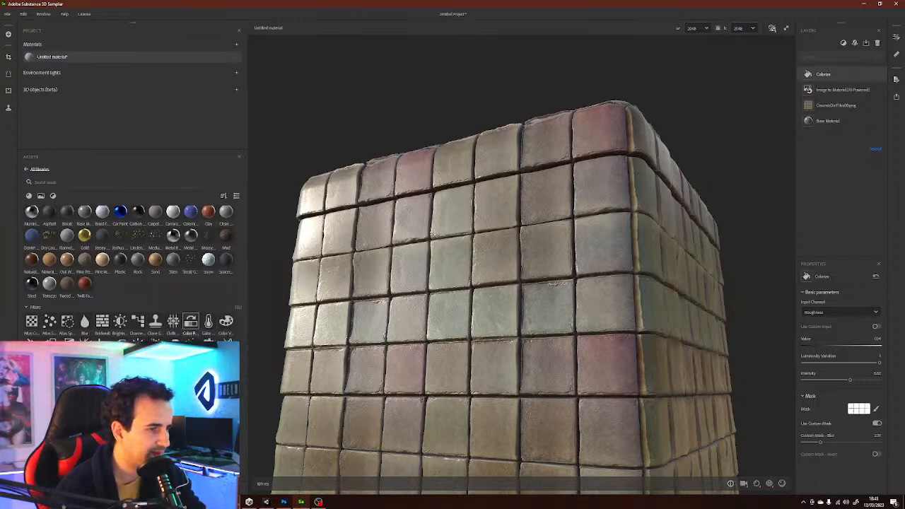
drag(446, 73, 471, 81)
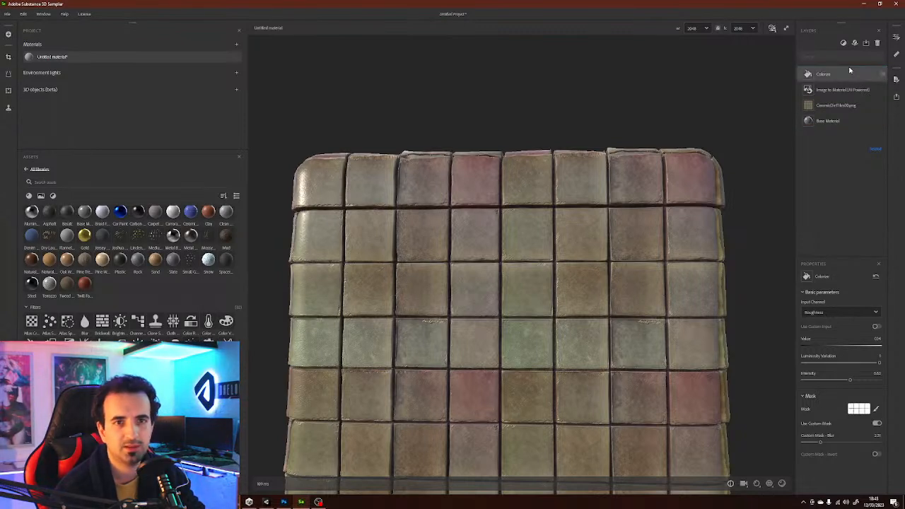
drag(842, 71, 841, 71)
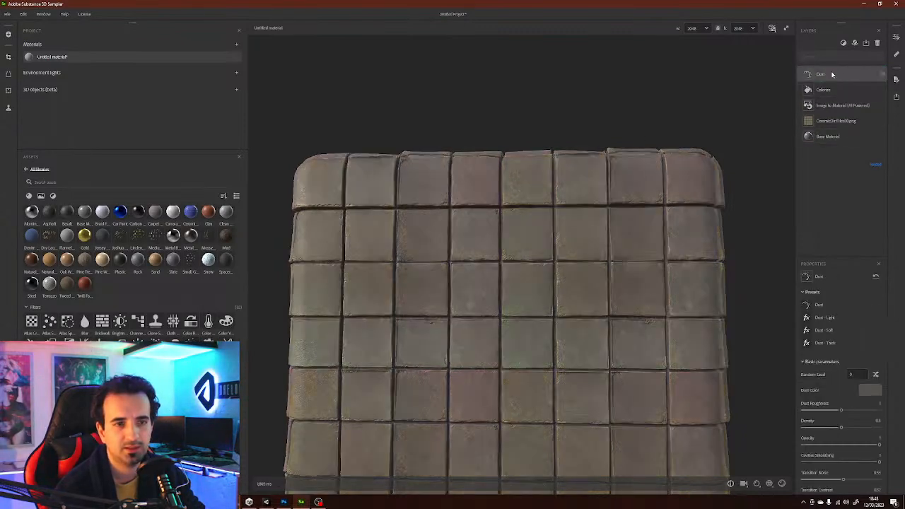
drag(731, 137, 744, 326)
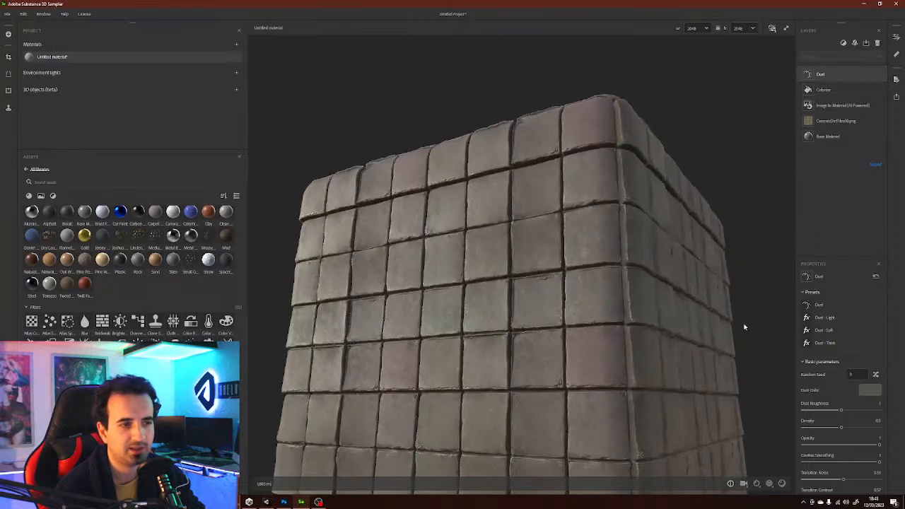
click(820, 428)
drag(823, 430, 839, 430)
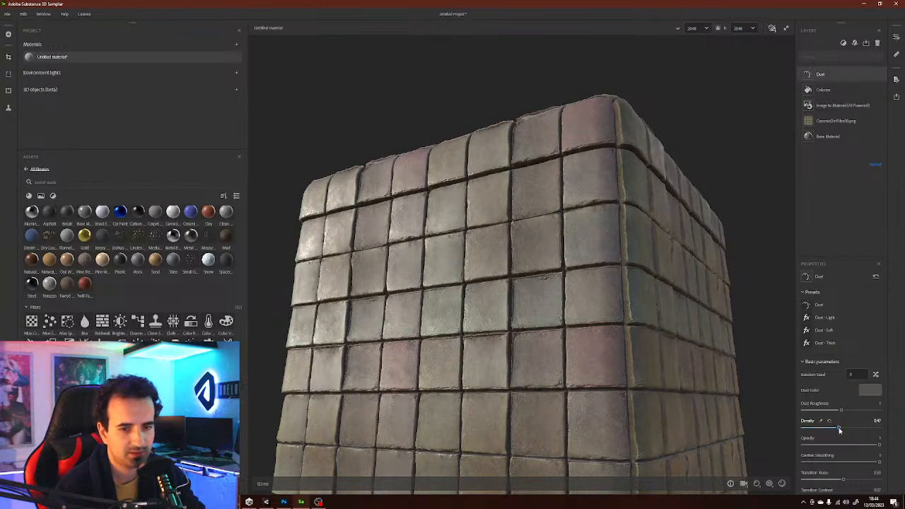
- Raise the Dust filter's Transition Contrast to 1 and fine-tune its Density to about 0.49
scroll(864, 453, down, 3)
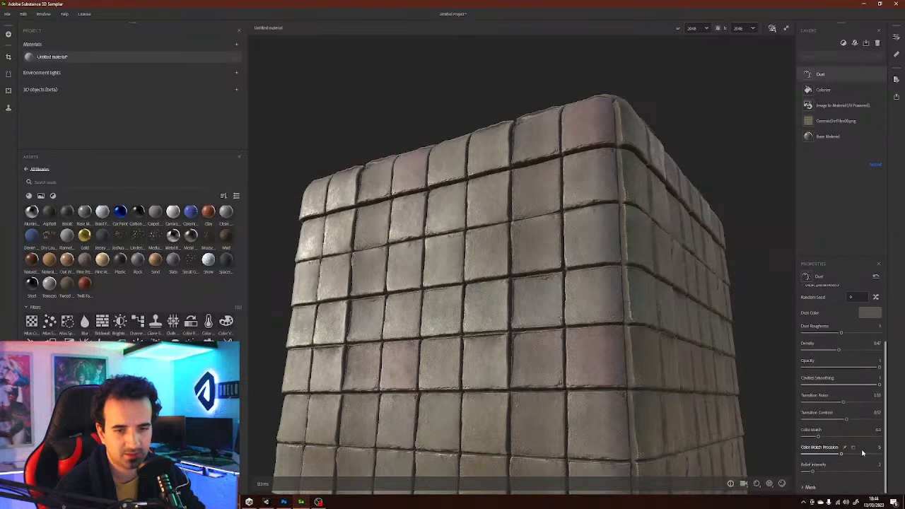
drag(855, 422, 877, 420)
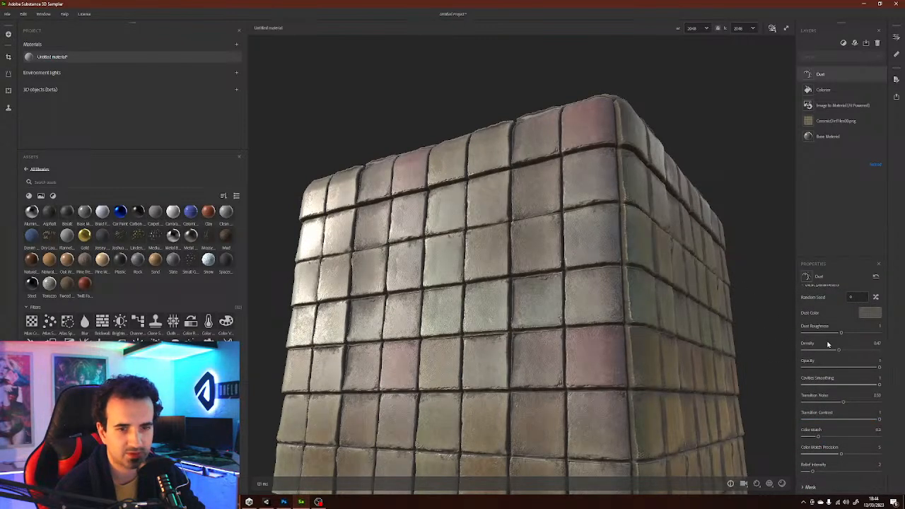
drag(839, 350, 839, 353)
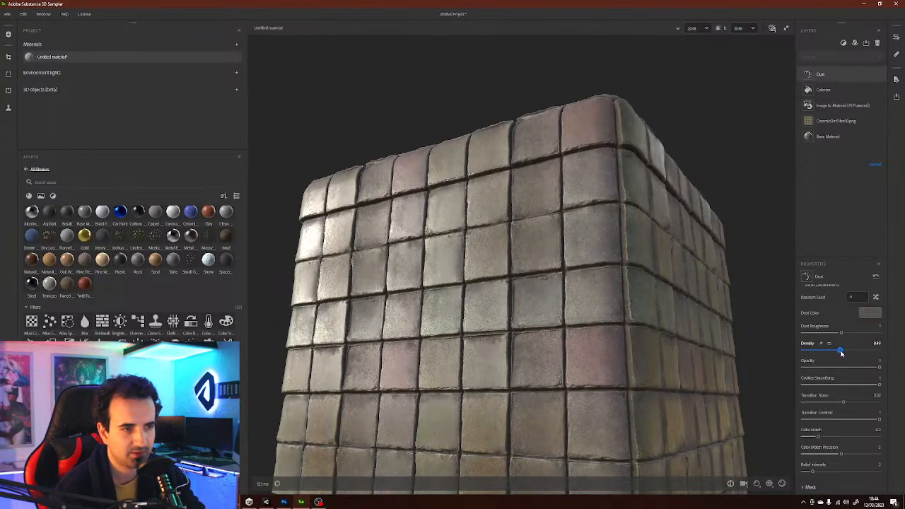
mouse_move(740, 218)
mouse_down()
mouse_move(756, 237)
mouse_move(760, 222)
mouse_move(715, 215)
mouse_move(718, 201)
mouse_move(739, 225)
mouse_up()
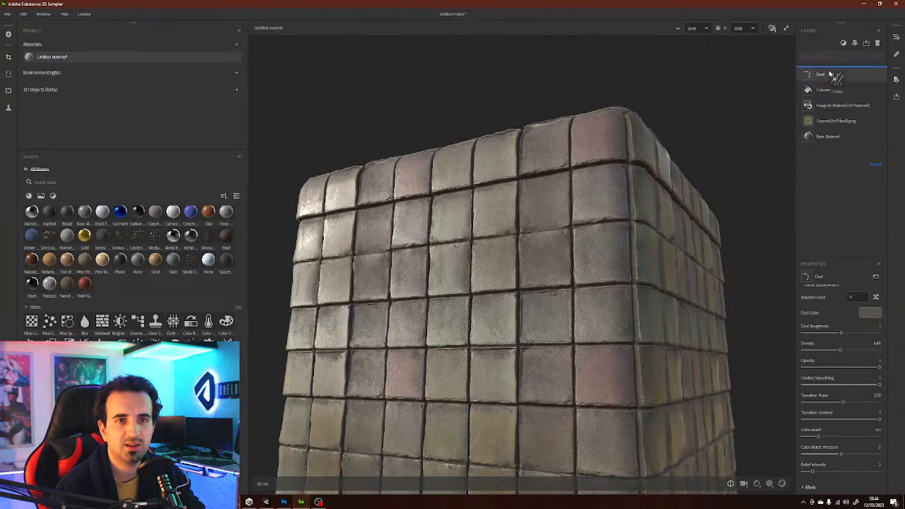
- Add a Cracks filter above Dust, lower its Cracks Spread to about 0.1 and set Cracks Amount to 0.2
drag(820, 77, 836, 80)
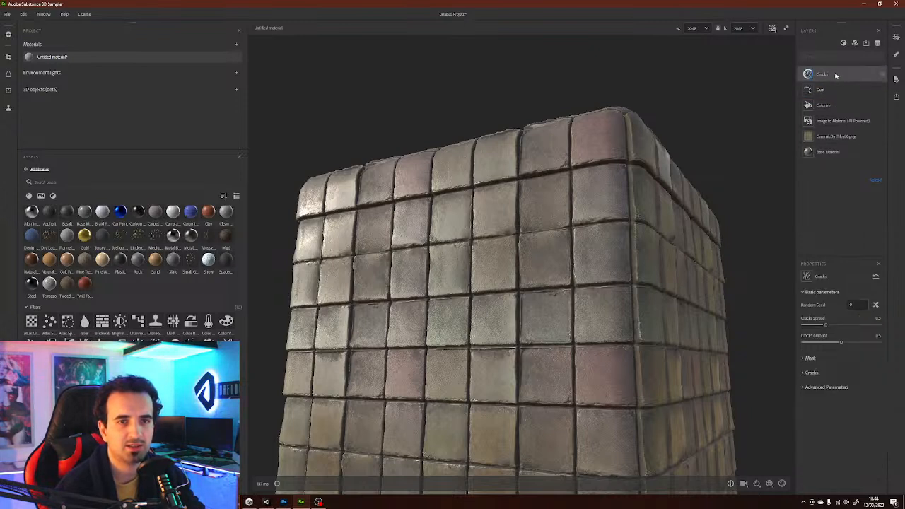
click(812, 325)
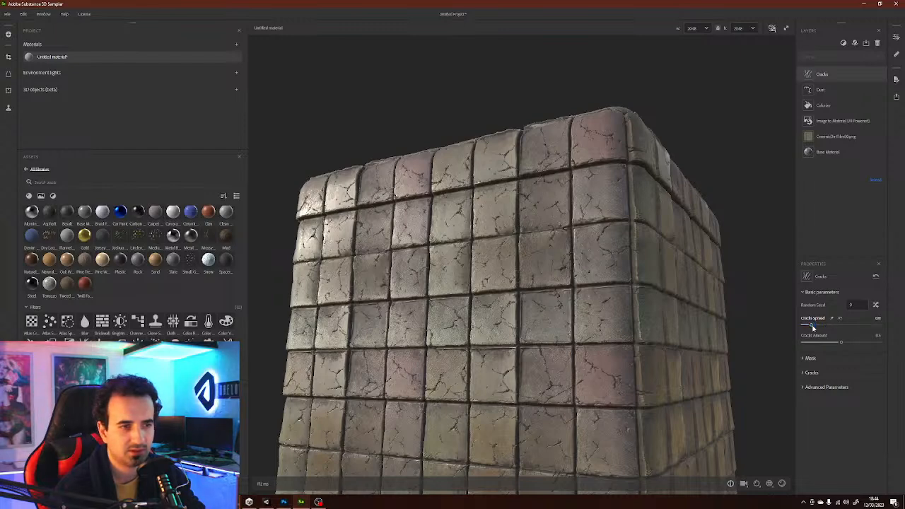
click(819, 343)
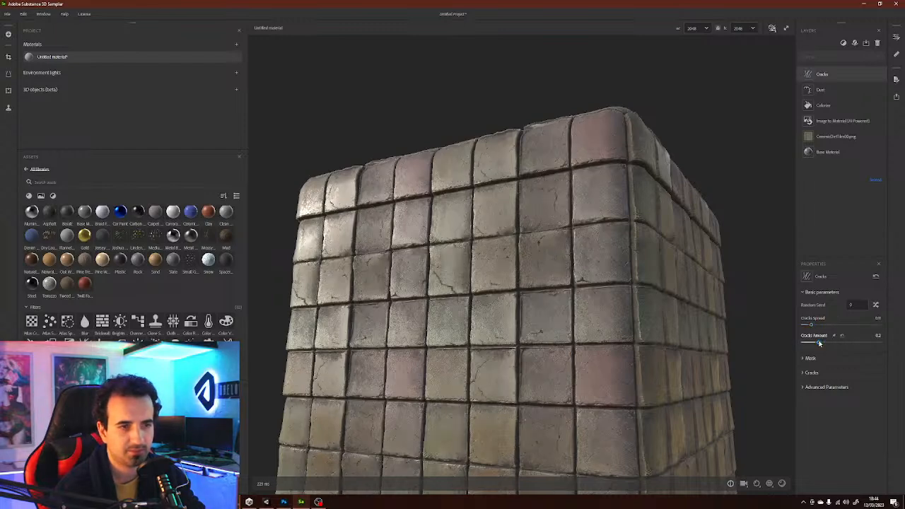
drag(747, 280, 761, 283)
- Enable the Cracks filter's custom mask with the tile displacement image, test the mask inversion and leave it off
click(803, 359)
click(873, 370)
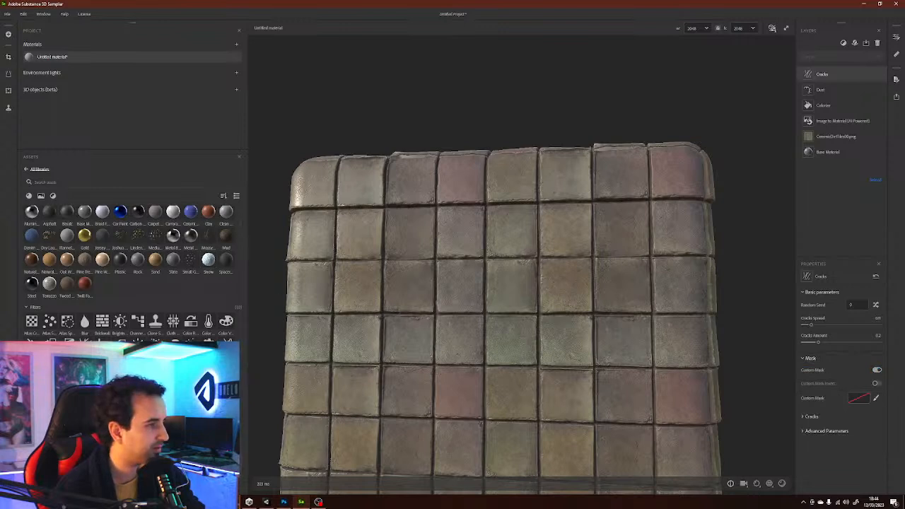
drag(0, 251, 852, 399)
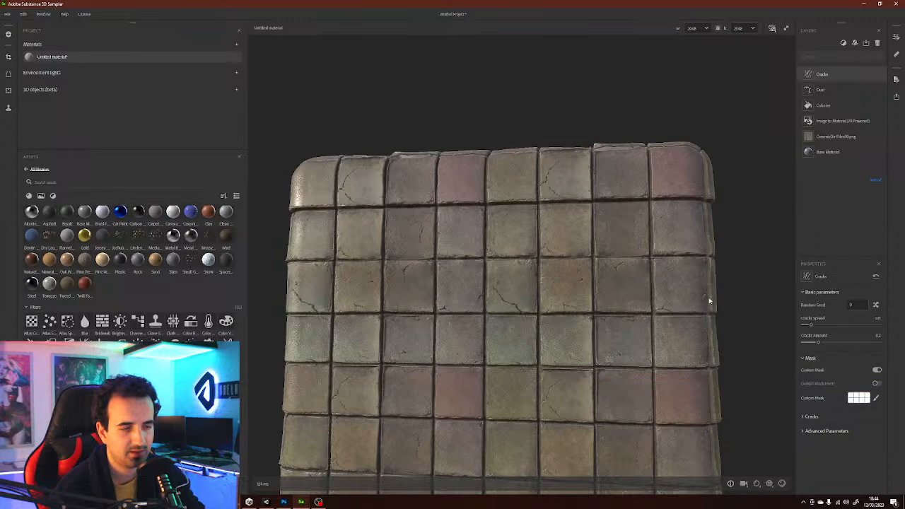
drag(728, 298, 689, 302)
click(876, 384)
click(877, 383)
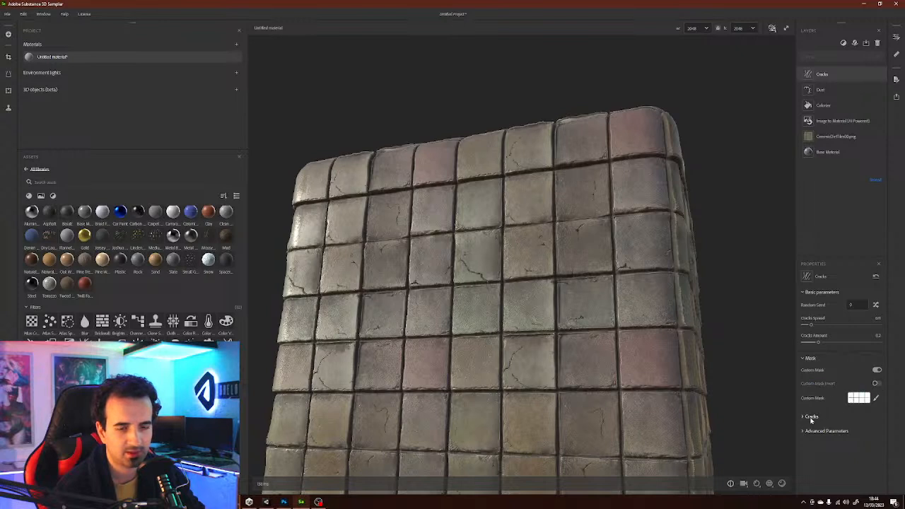
- Lower the Cracks filter's Cracks Roughness to about 0.76
click(811, 417)
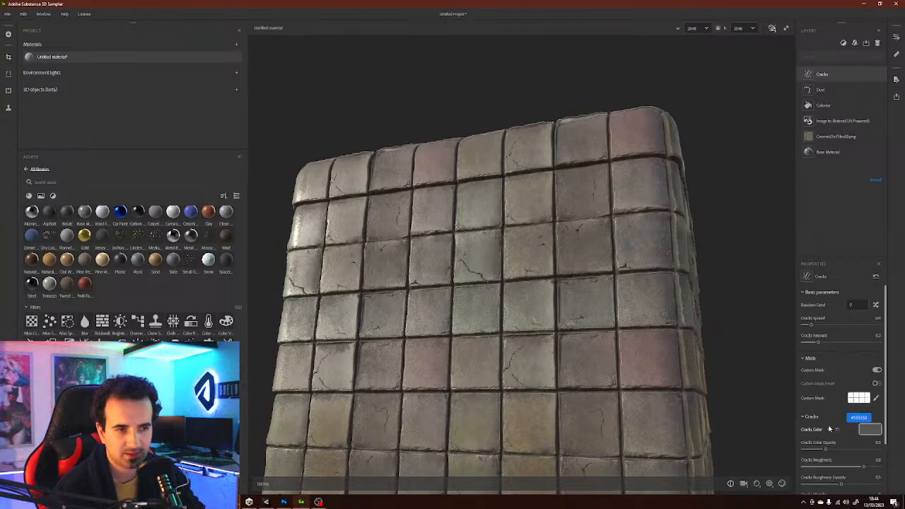
scroll(851, 424, down, 2)
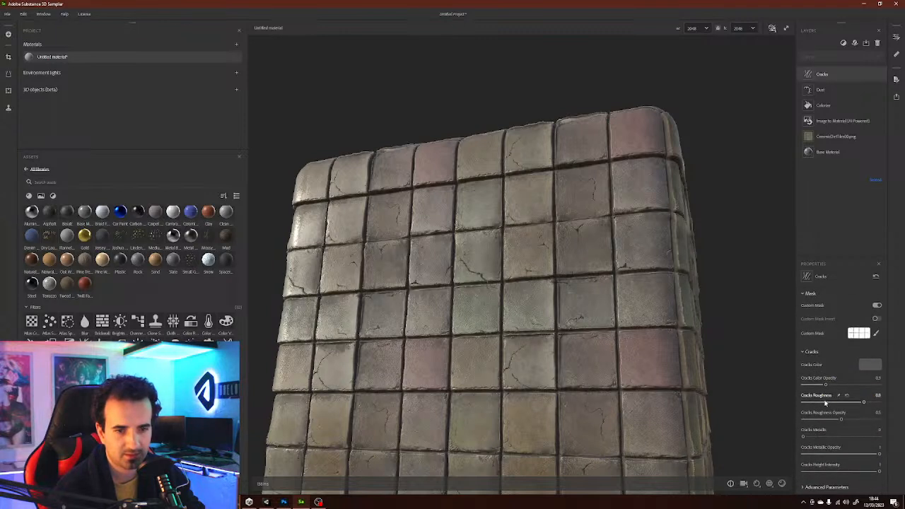
click(819, 404)
click(861, 402)
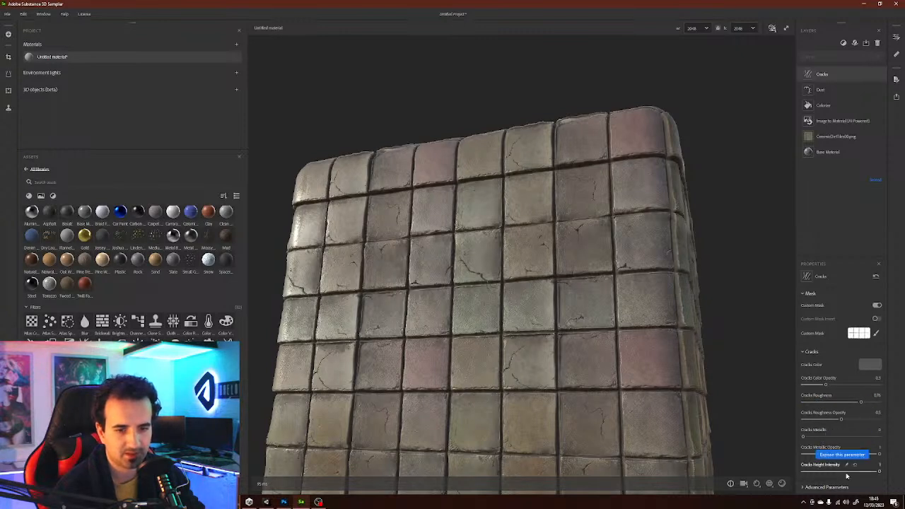
- Reduce the Height Range in the Cracks filter's advanced parameters to about 0.56
click(826, 487)
scroll(845, 466, down, 2)
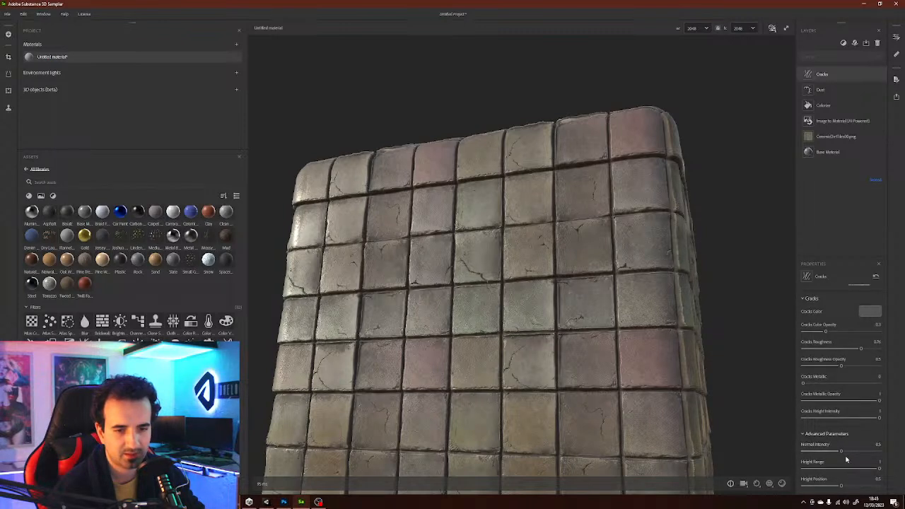
click(846, 468)
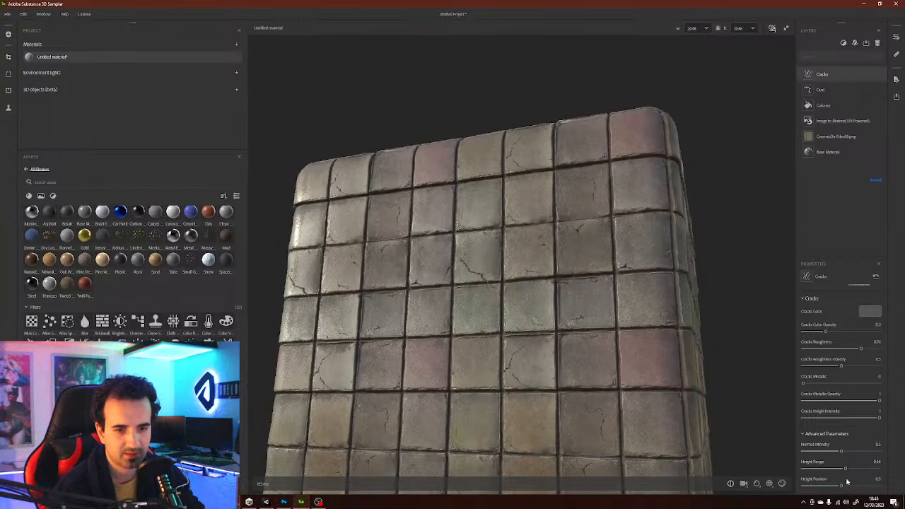
drag(749, 299, 763, 277)
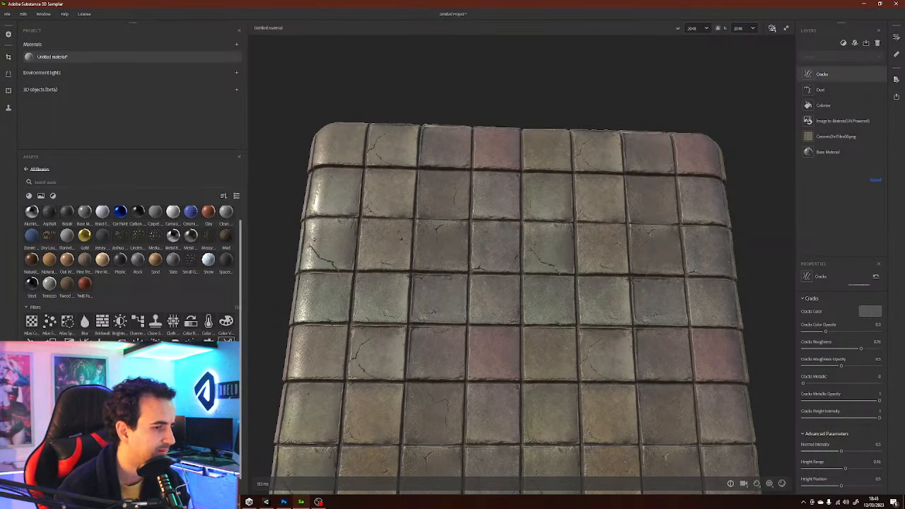
- Add a Scratch filter at the top of the layer stack and set its scratch Intensity to 1 and Amount to about 0.66
drag(742, 162, 827, 68)
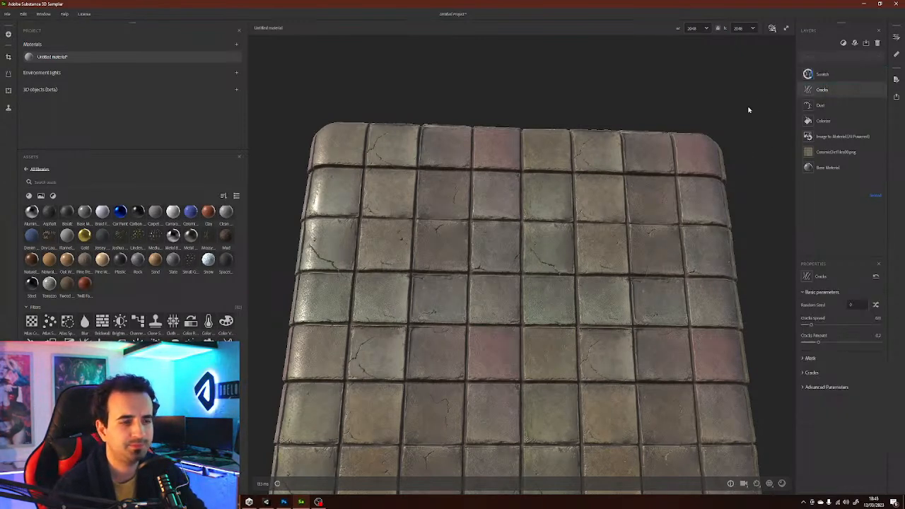
drag(711, 115, 723, 213)
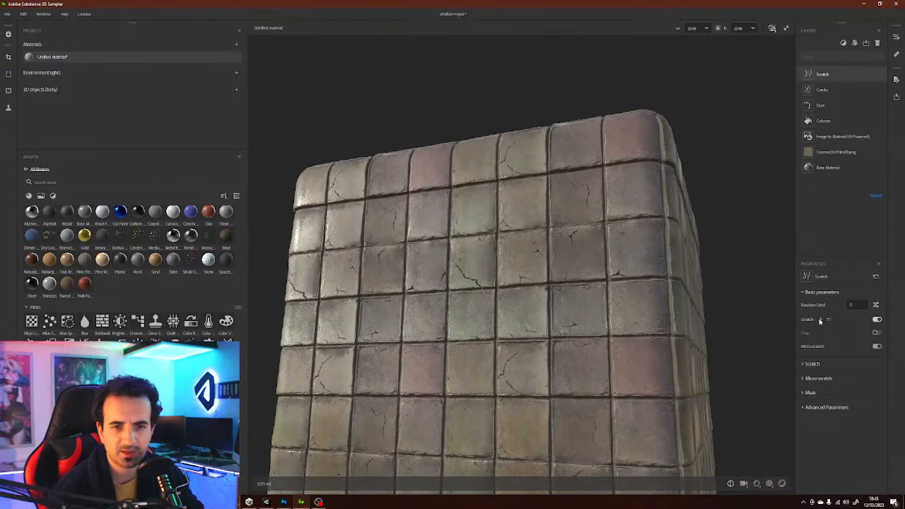
click(809, 364)
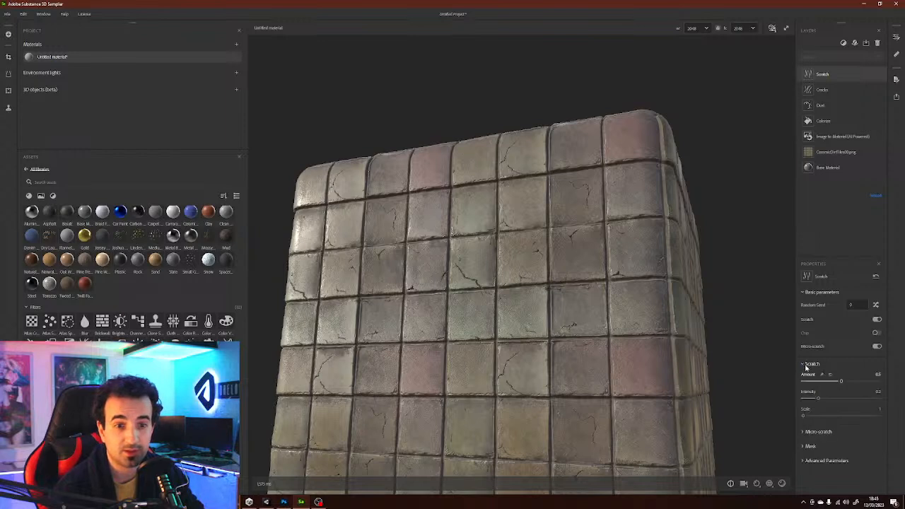
drag(845, 382, 869, 383)
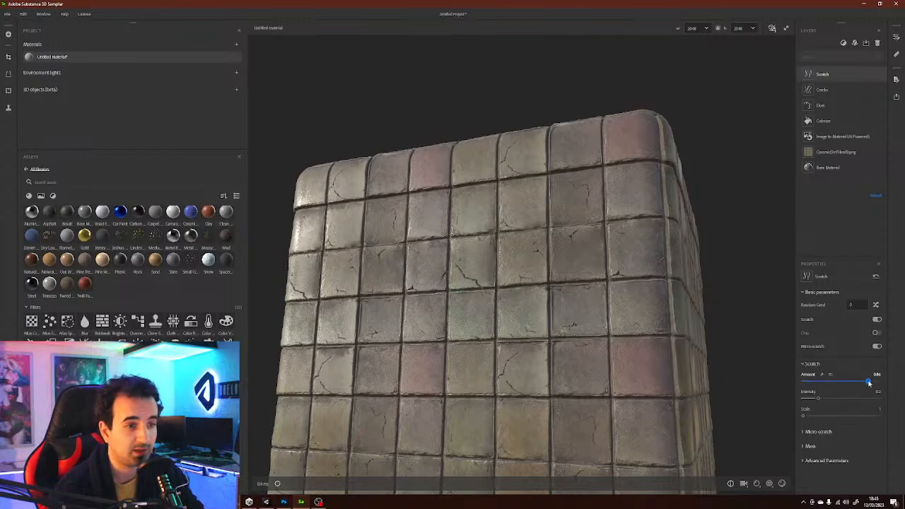
drag(820, 398, 888, 400)
drag(815, 382, 847, 382)
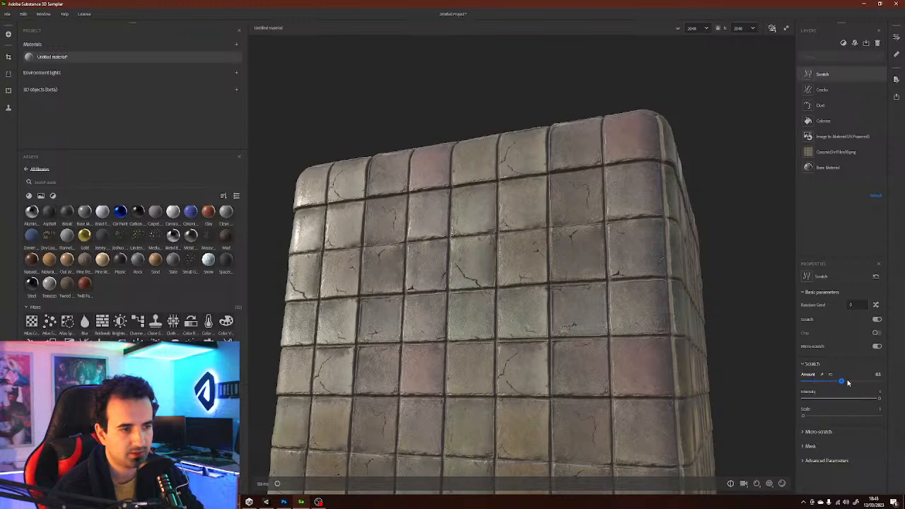
drag(738, 331, 643, 282)
scroll(748, 314, down, 3)
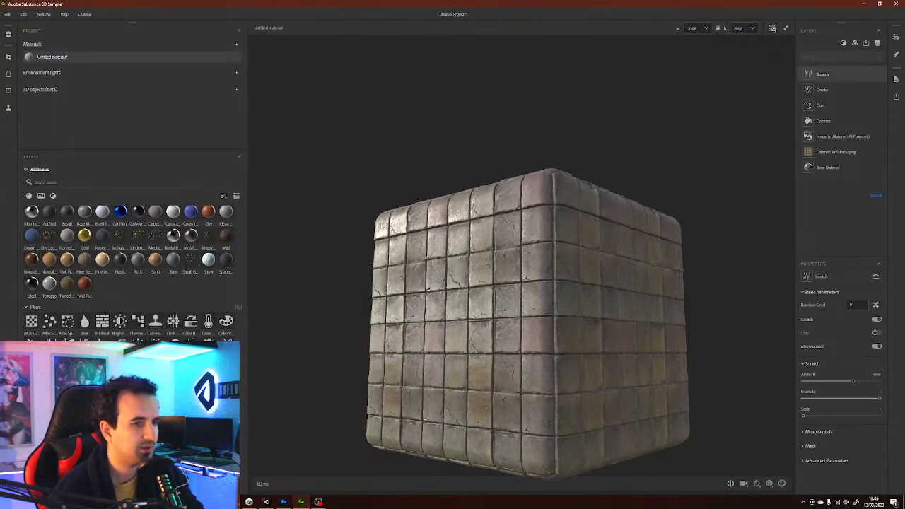
- Save the project as CeramicDirtTiles00 in the Texture Sampler Files folder
click(8, 14)
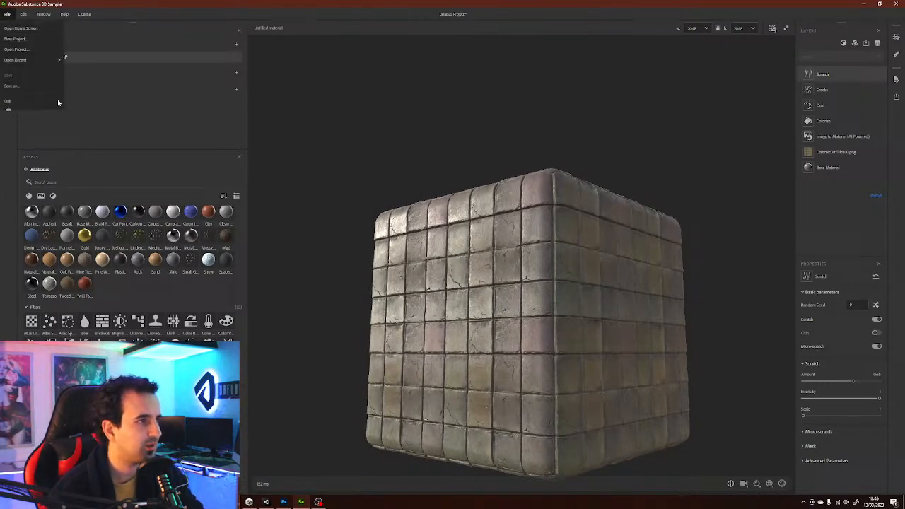
click(21, 85)
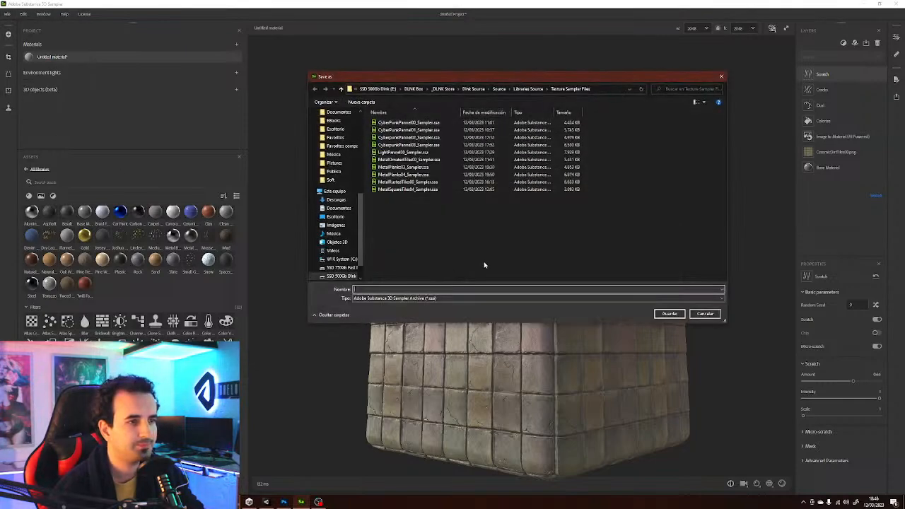
text(CemmicDirtTiles00)
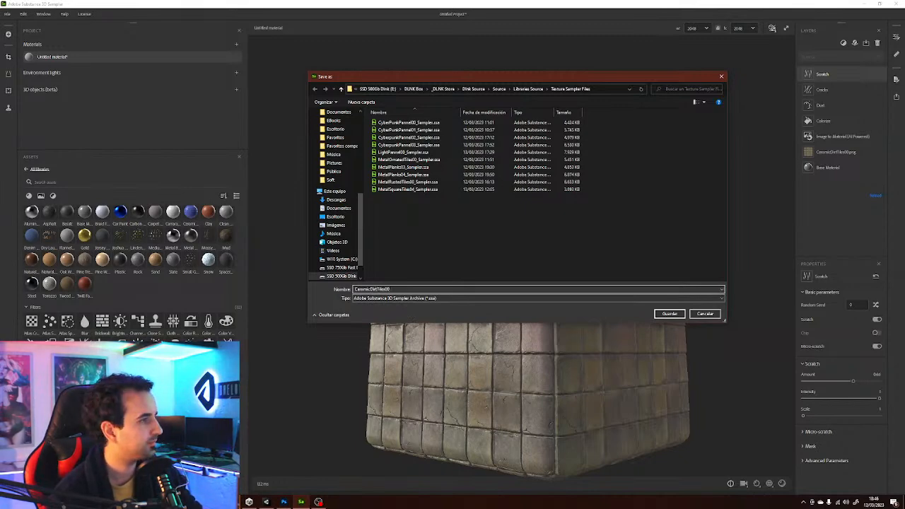
key(Return)
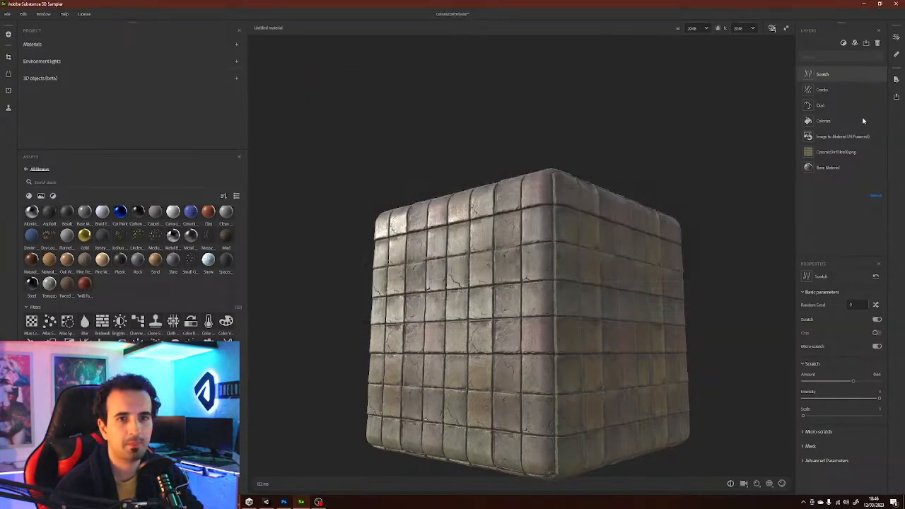
- Begin exporting the material and name the export CeramicDirtTiles00
click(895, 98)
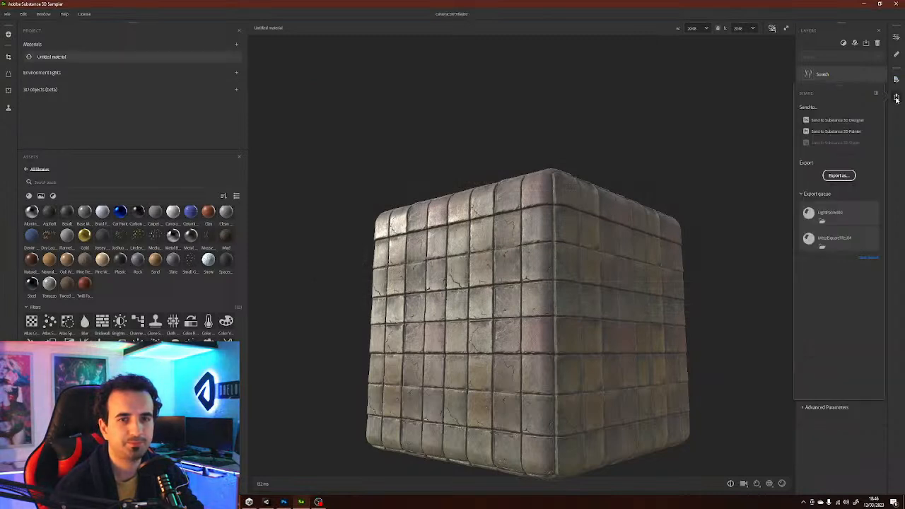
click(838, 176)
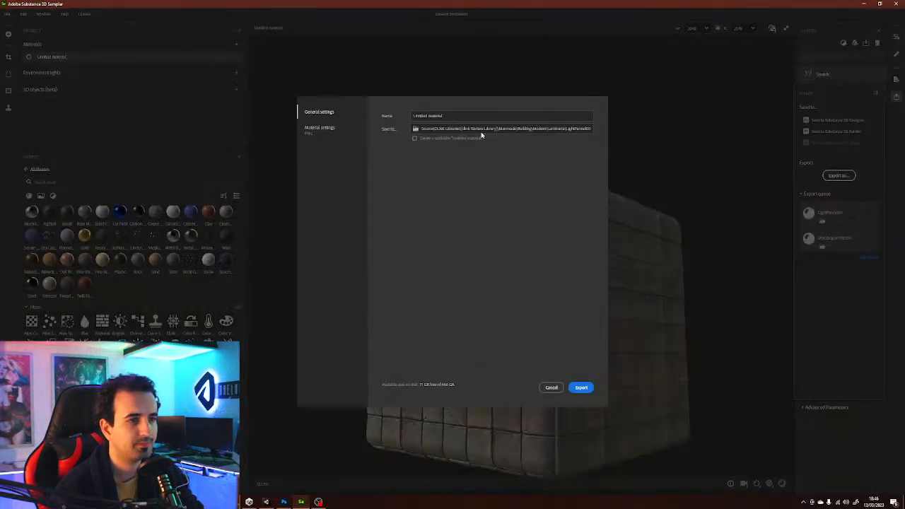
text(CeramicDirtTiles)
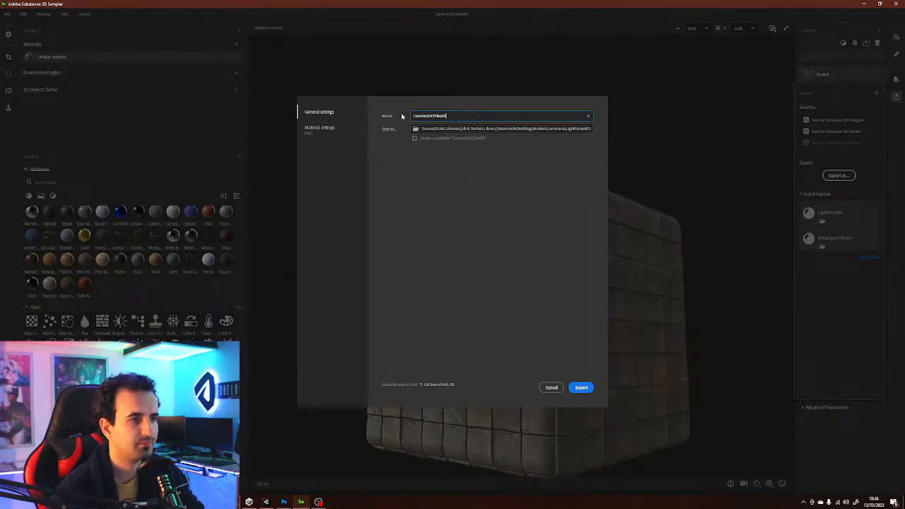
- Set the destination to the CeramicDirtTiles00 folder under Materials\Tiles in [dlnk Texture Library] and export the material
click(440, 129)
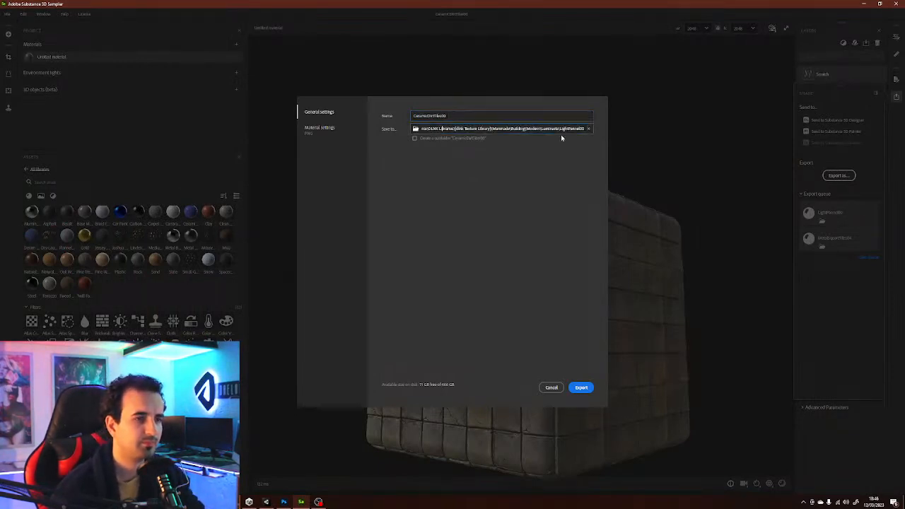
click(416, 129)
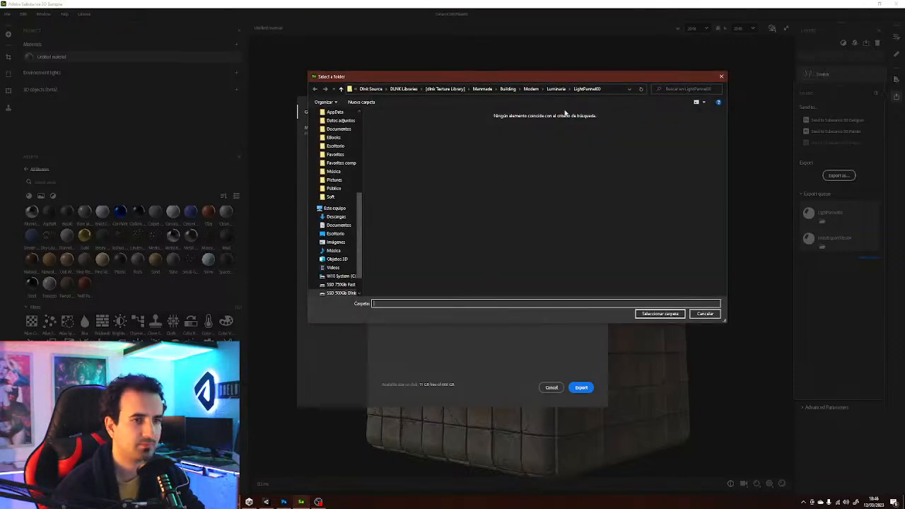
click(482, 89)
click(541, 90)
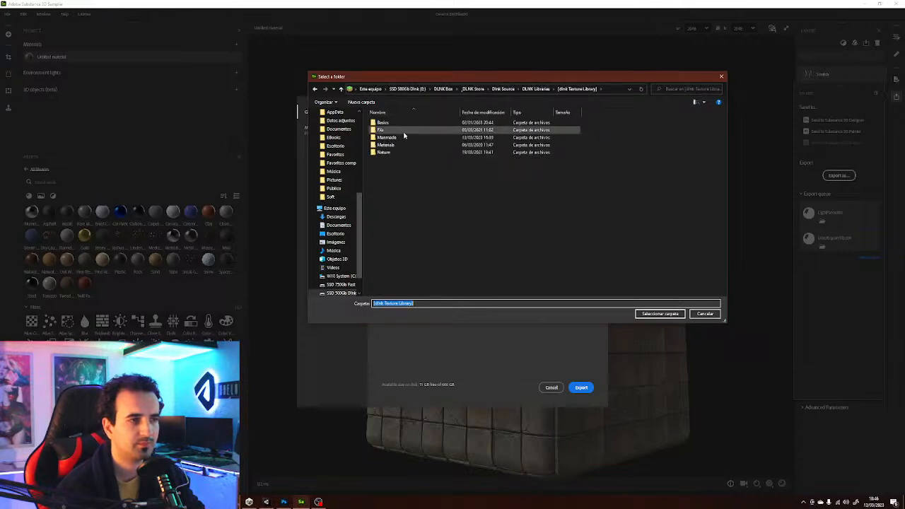
double_click(385, 144)
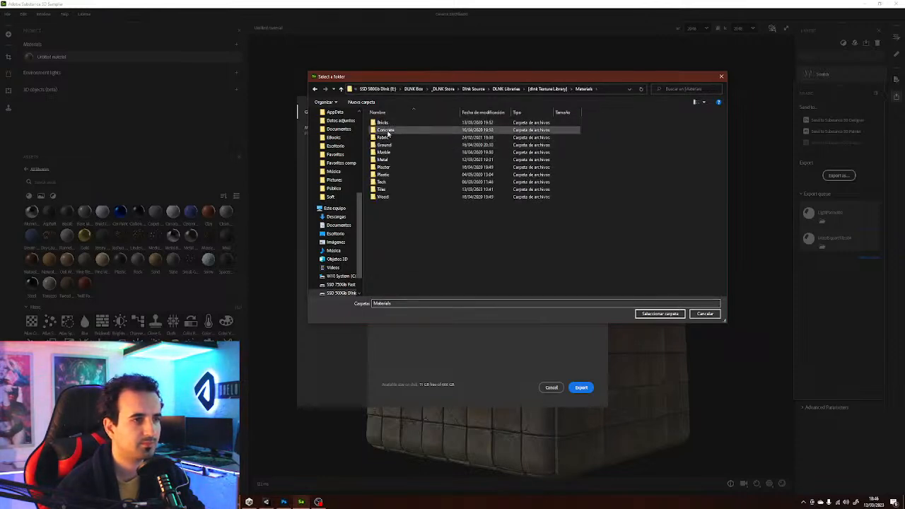
double_click(381, 189)
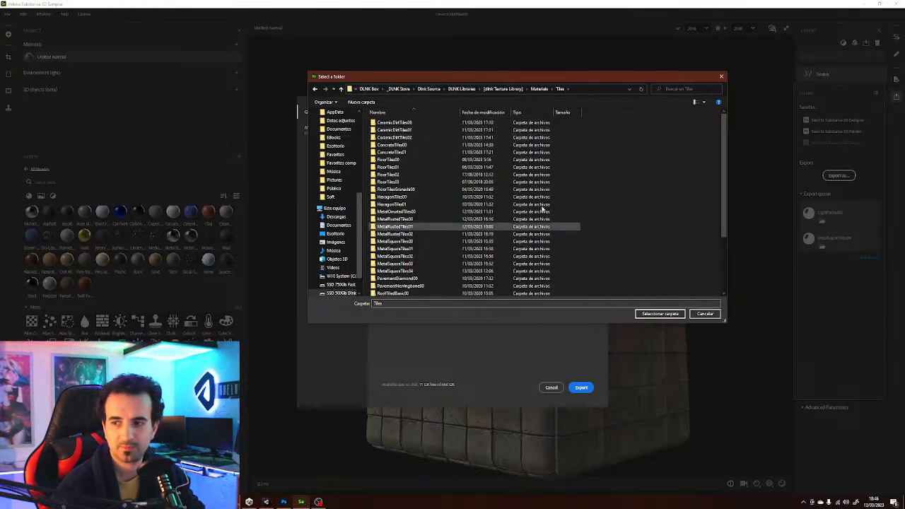
double_click(403, 123)
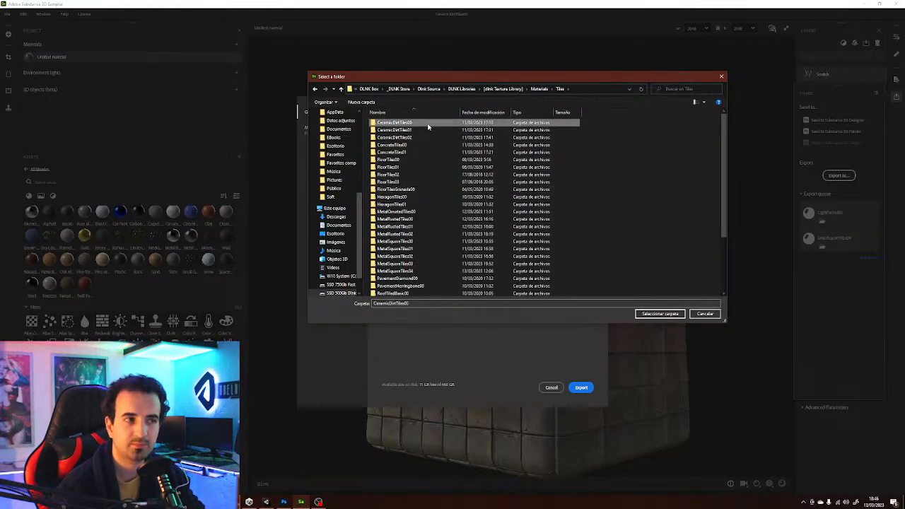
click(660, 313)
click(581, 388)
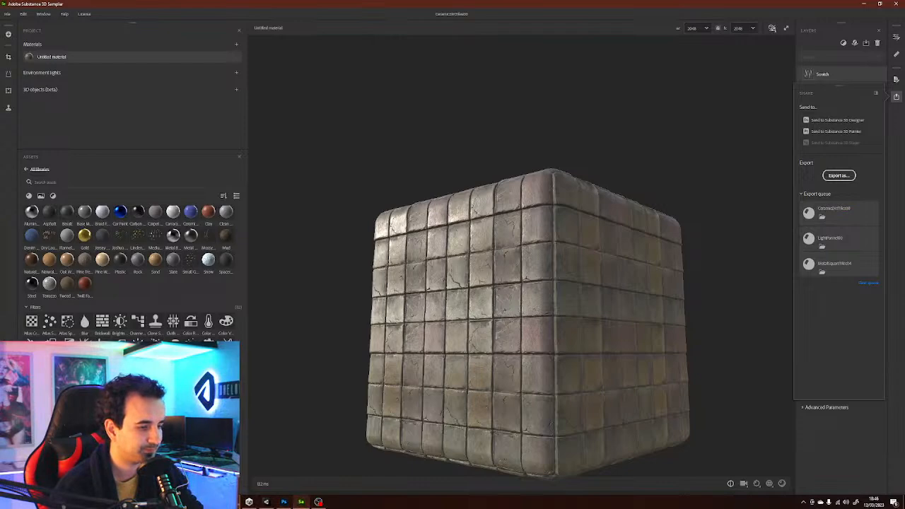
- Switch to File Explorer and paste the exported CeramicDirtTiles00 textures into the Unity project's texture library under Materials\Tiles
click(179, 502)
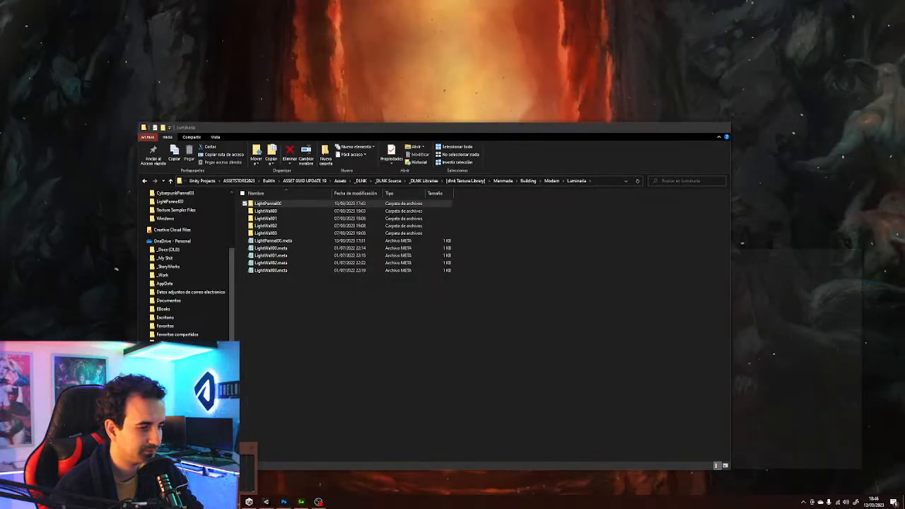
click(216, 470)
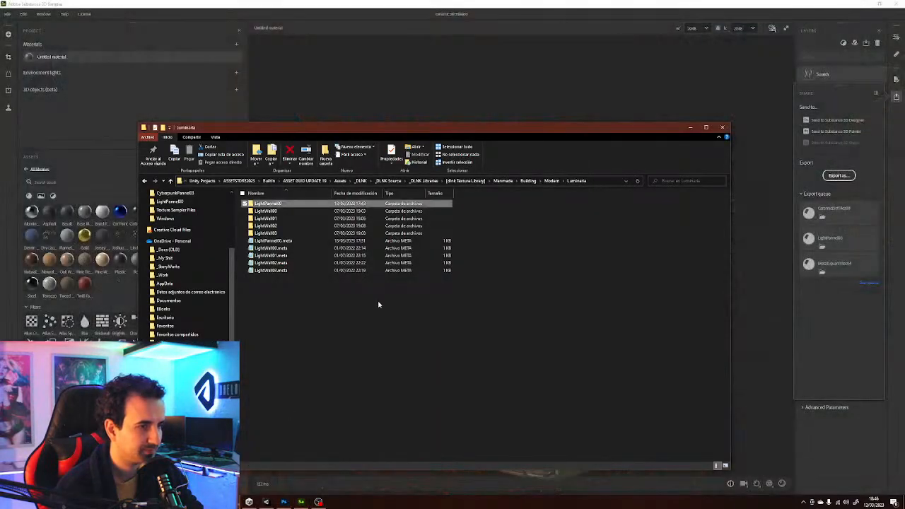
click(367, 314)
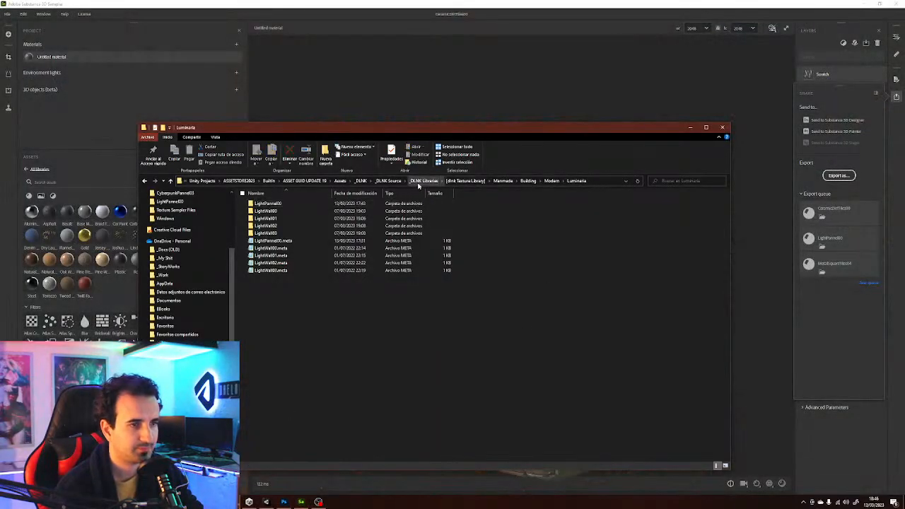
click(466, 181)
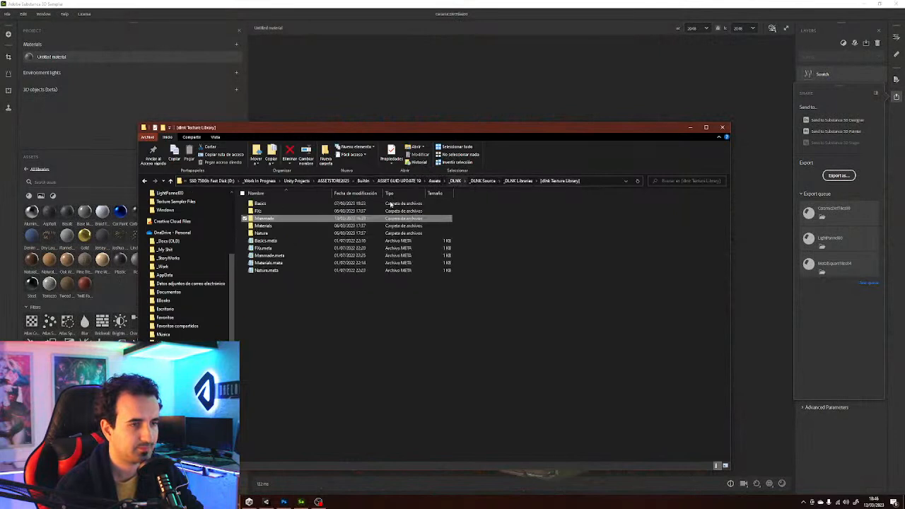
double_click(279, 225)
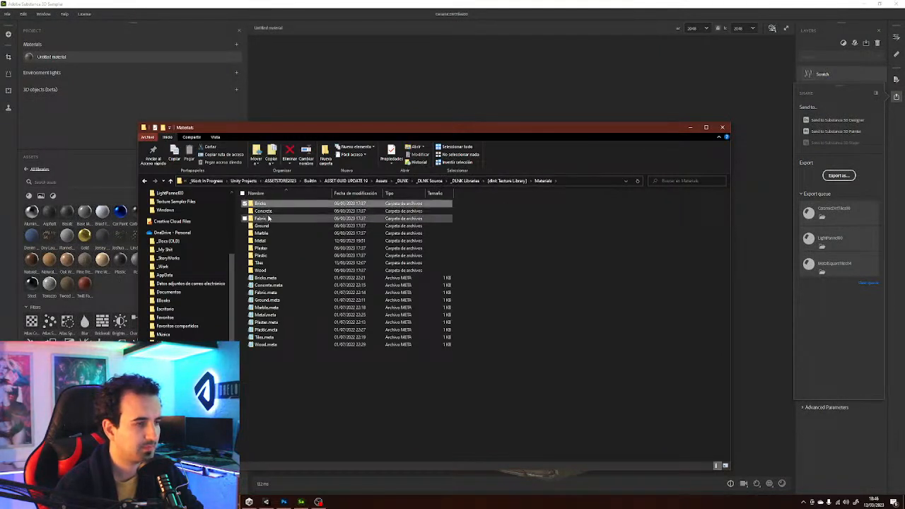
double_click(277, 263)
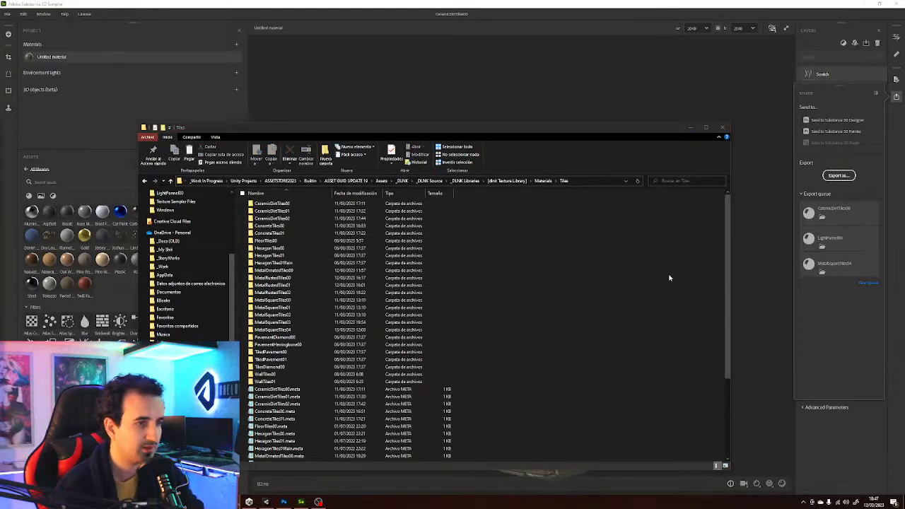
key(ctrl+v)
click(228, 198)
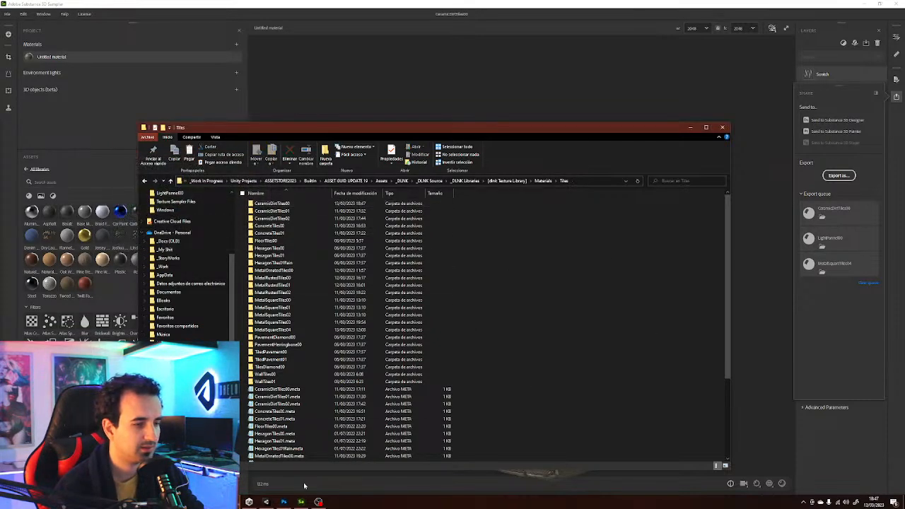
- Switch to Unity and select the CeramicDirtTiles00 material to check the updated textures on the upper floor
click(267, 501)
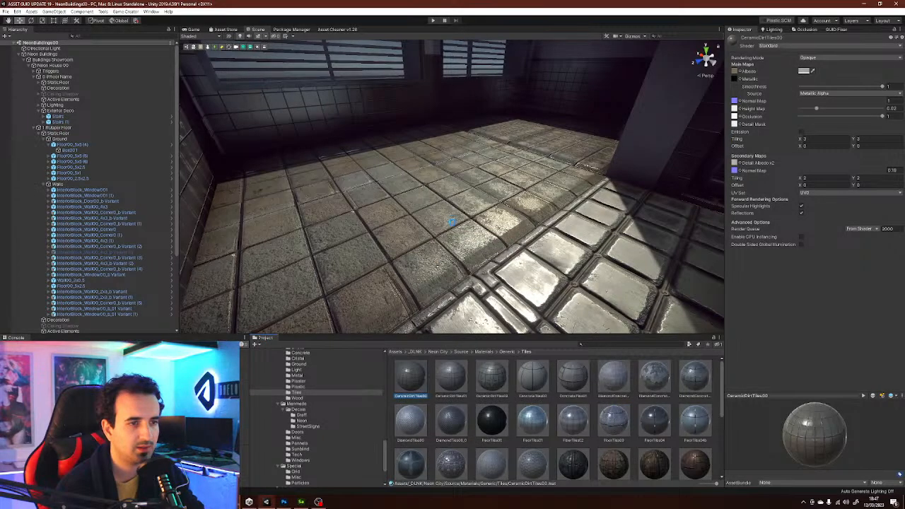
click(453, 214)
click(453, 206)
click(827, 130)
click(408, 378)
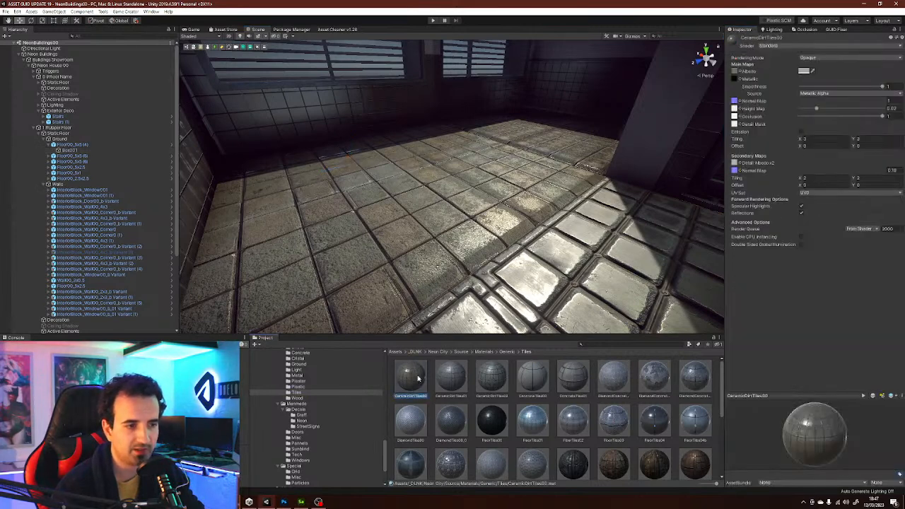
- Assign the newly exported CeramicDirtTiles00 albedo, height and normal textures to the matching main maps of the CeramicDirtTiles00 material
click(735, 73)
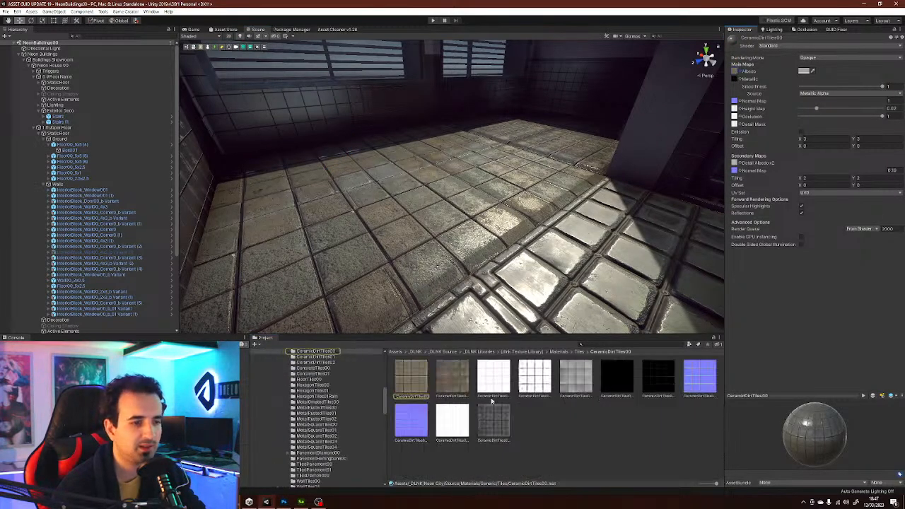
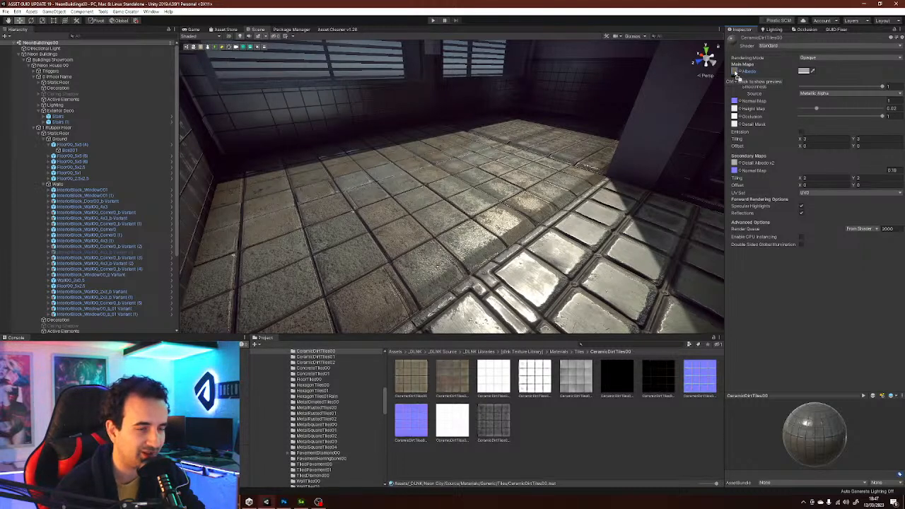
drag(736, 74, 735, 74)
drag(569, 374, 733, 110)
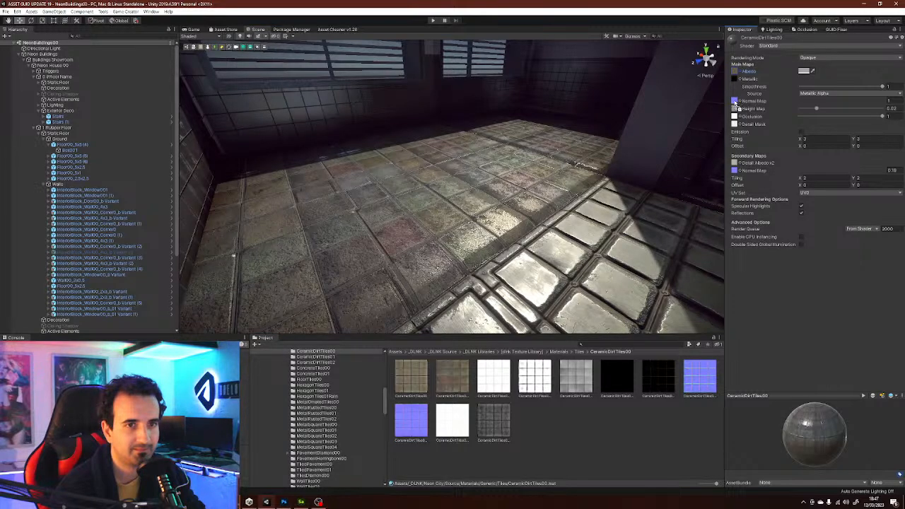
drag(735, 105, 735, 103)
click(889, 116)
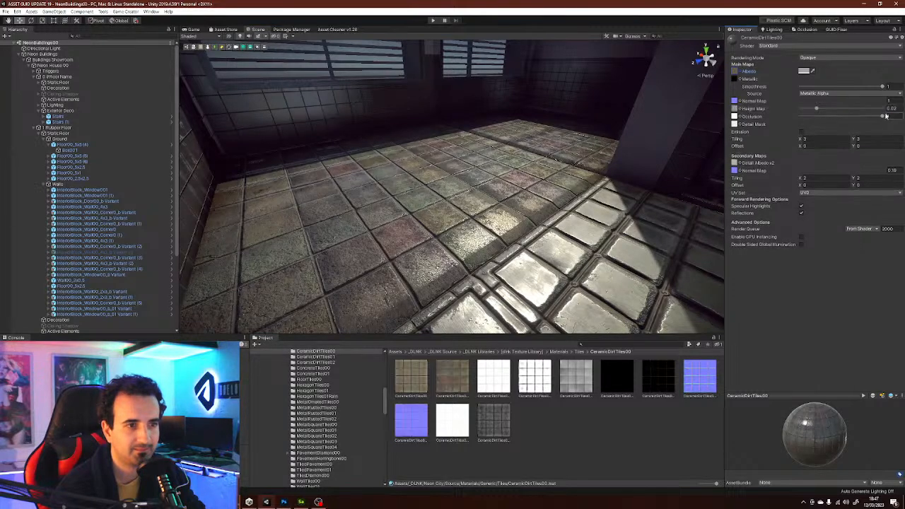
- Assign the CeramicDirtTiles00_Metallic texture to the material's metallic map
right_drag(523, 212, 534, 192)
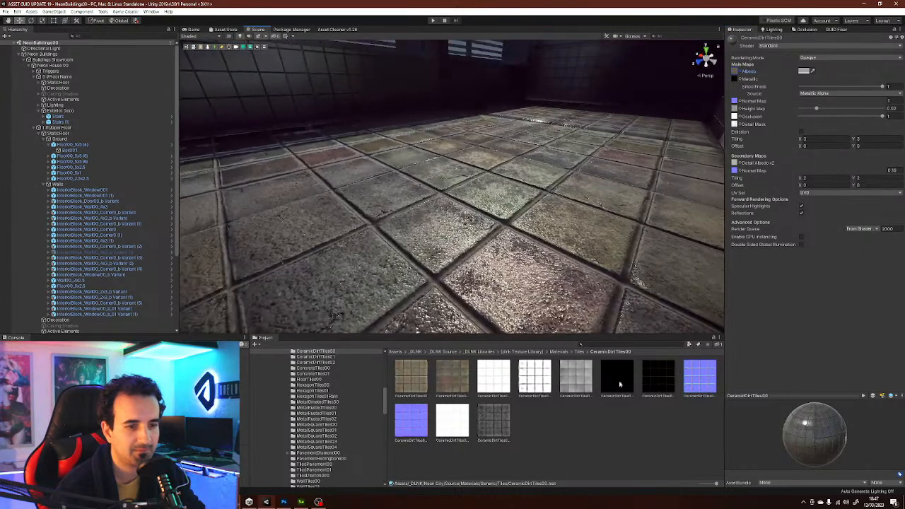
ctrl+scroll(665, 387, down, 3)
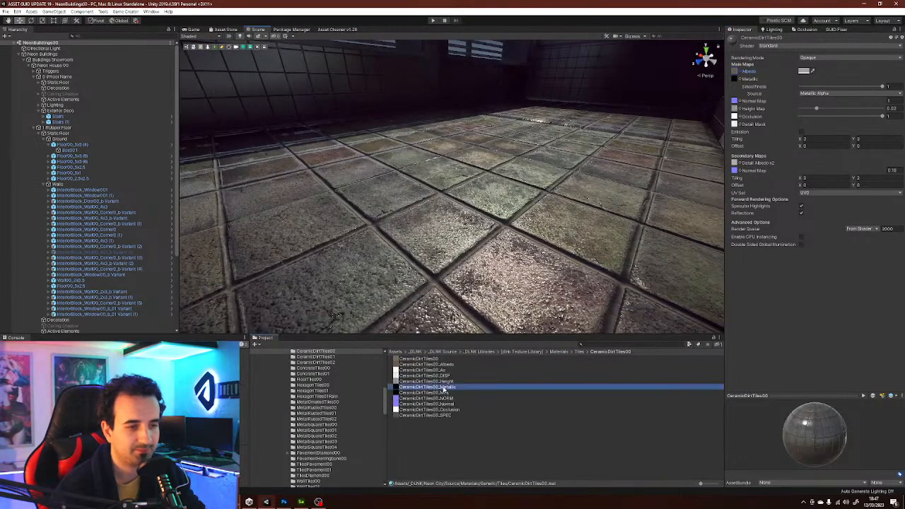
drag(736, 83, 736, 81)
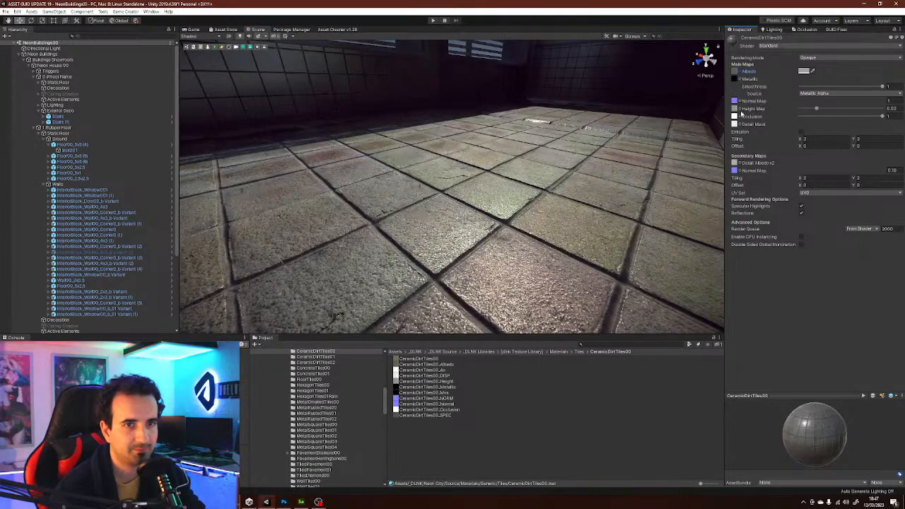
- Set the secondary normal map strength to -0.02 and clear the material's detail albedo and secondary normal maps
mouse_move(617, 214)
right_down()
mouse_move(630, 237)
mouse_move(627, 228)
right_up()
key(s)
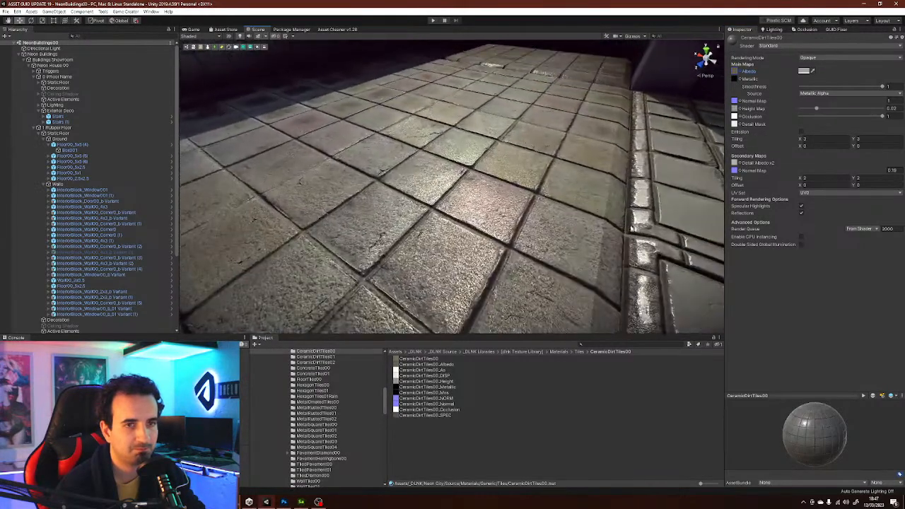
drag(872, 172, 868, 171)
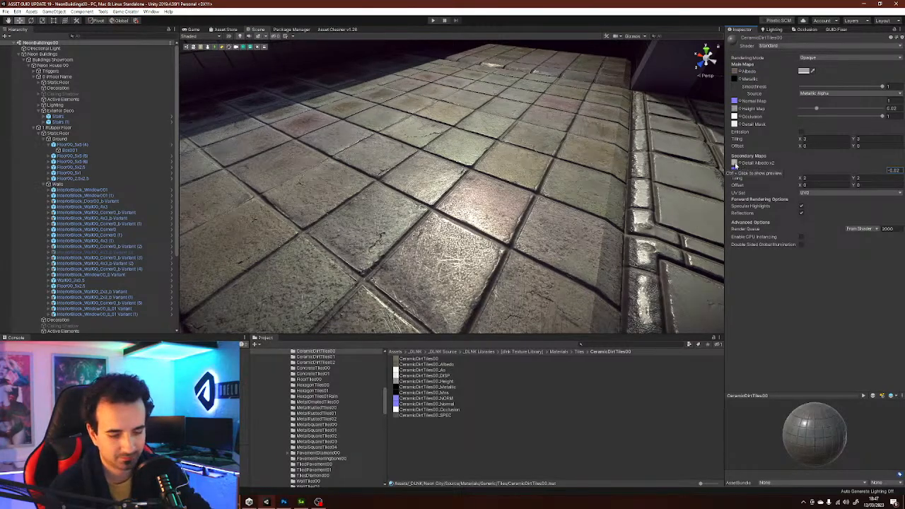
click(735, 170)
mouse_move(585, 186)
right_down()
mouse_move(592, 213)
mouse_move(570, 219)
mouse_move(791, 192)
mouse_move(587, 200)
right_up()
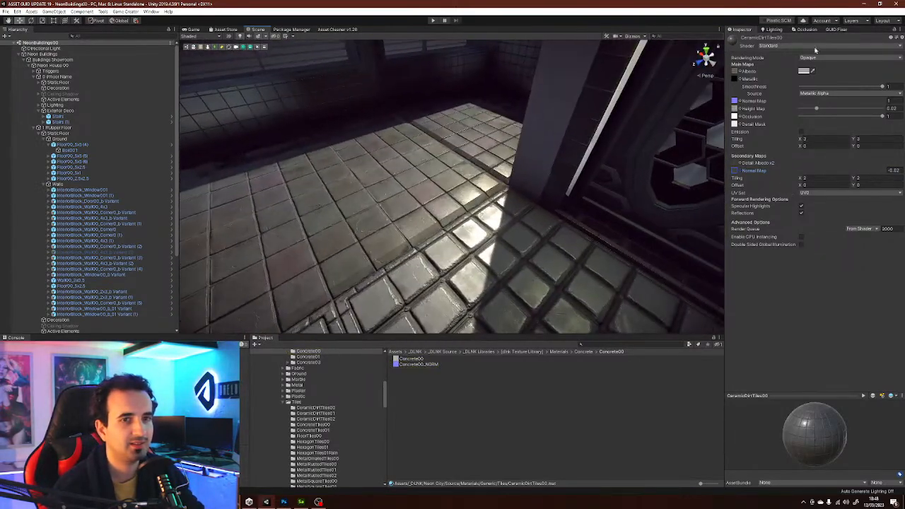
- Set the material's albedo tint to pure white (FFFFFF)
click(803, 70)
drag(852, 213, 842, 207)
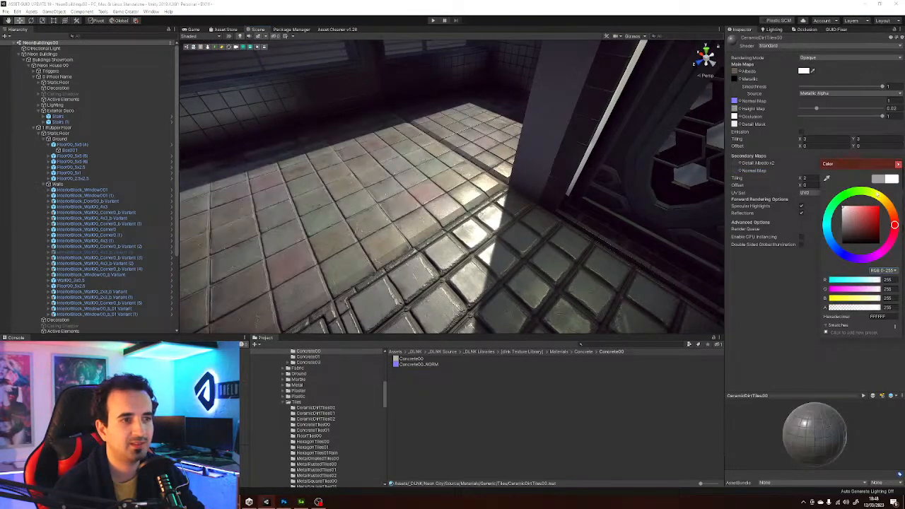
click(898, 164)
- Locate the floor's tile material in the project and apply ConcreteTiles00 and CeramicDirtTiles00 to sections of the upper floor
right_drag(474, 227, 644, 207)
click(422, 225)
click(422, 225)
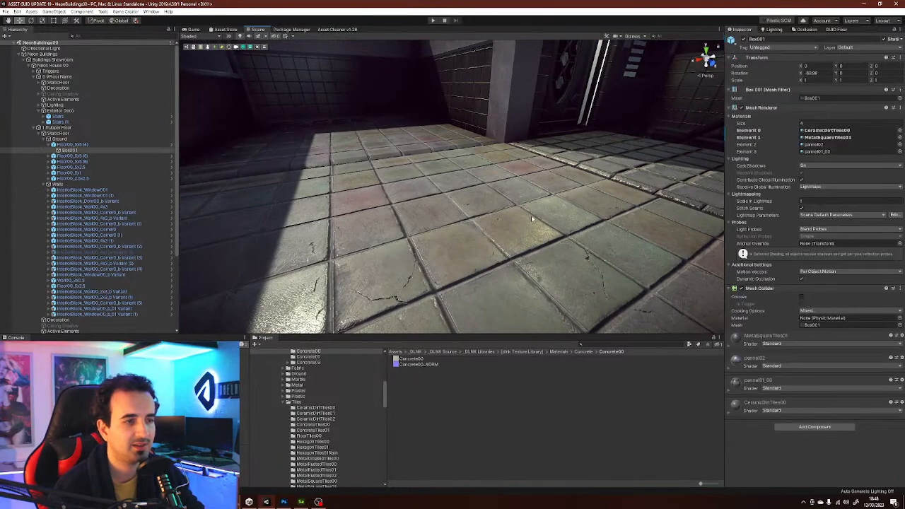
click(827, 130)
click(423, 376)
right_drag(438, 303, 550, 261)
drag(419, 375, 594, 252)
right_drag(594, 251, 635, 284)
drag(418, 376, 557, 206)
drag(425, 359, 492, 208)
- Locate the source prefab of the corner wall beside the passage and show its project folder as larger thumbnails
right_drag(561, 260, 753, 260)
scroll(553, 234, down, 3)
alt+drag(553, 235, 562, 207)
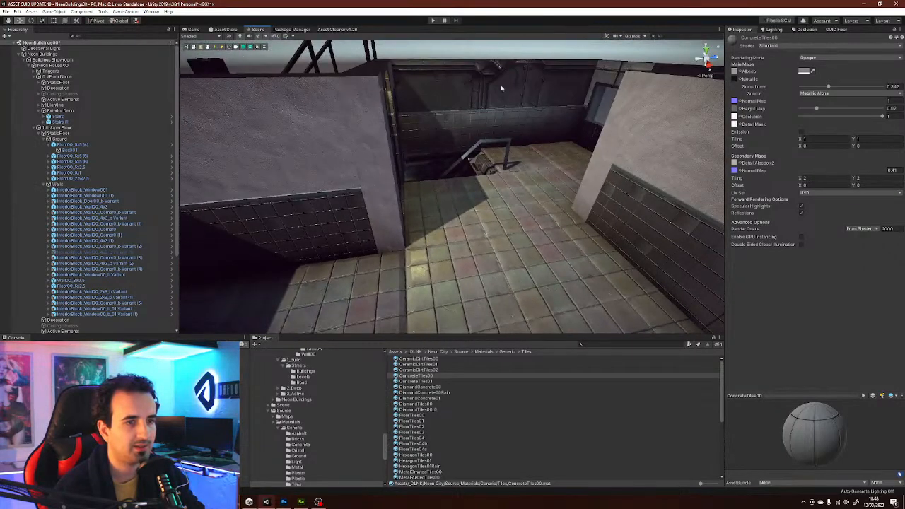
click(605, 146)
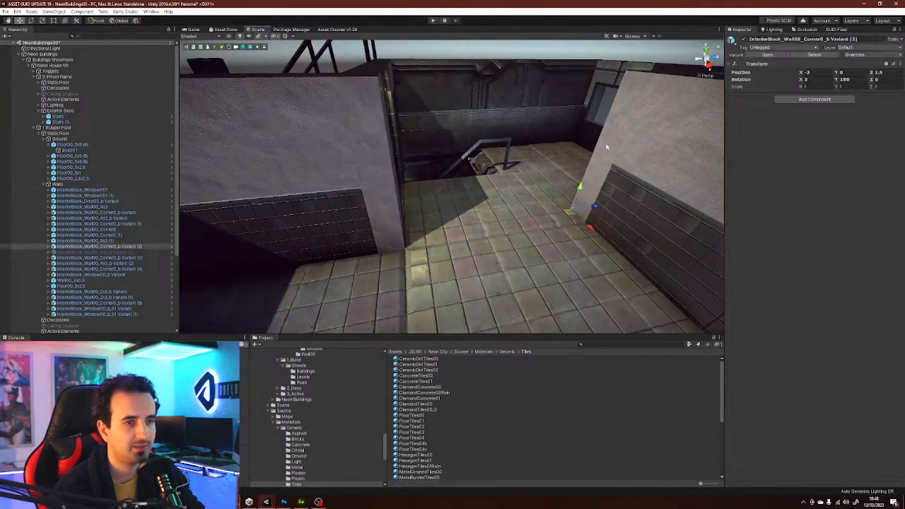
click(817, 55)
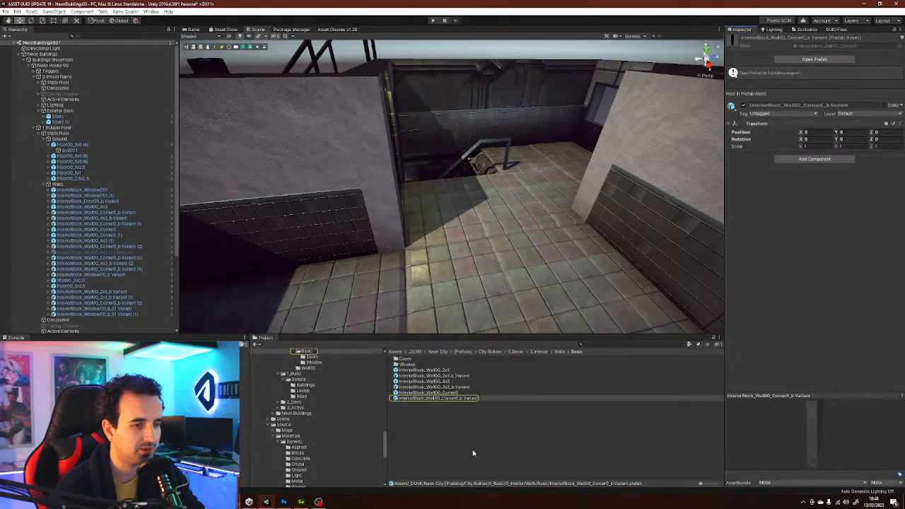
click(473, 452)
ctrl+scroll(470, 437, up, 3)
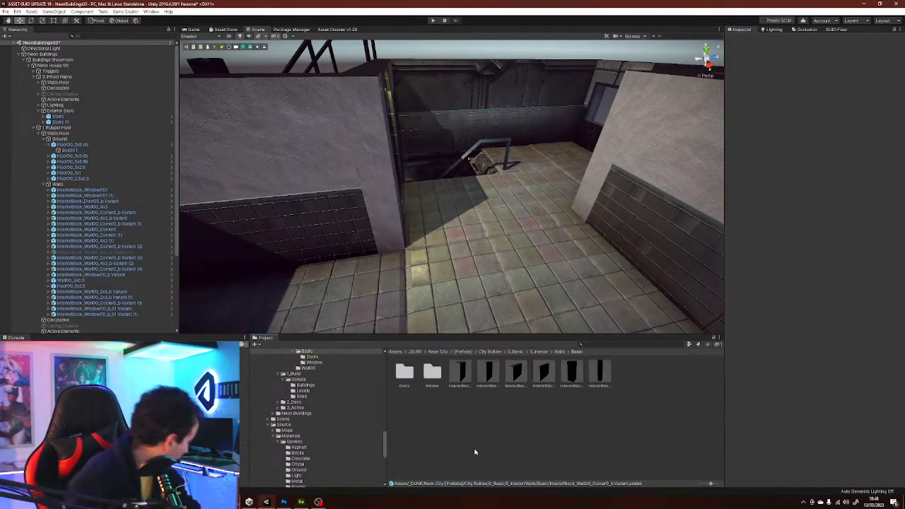
ctrl+scroll(466, 428, up, 2)
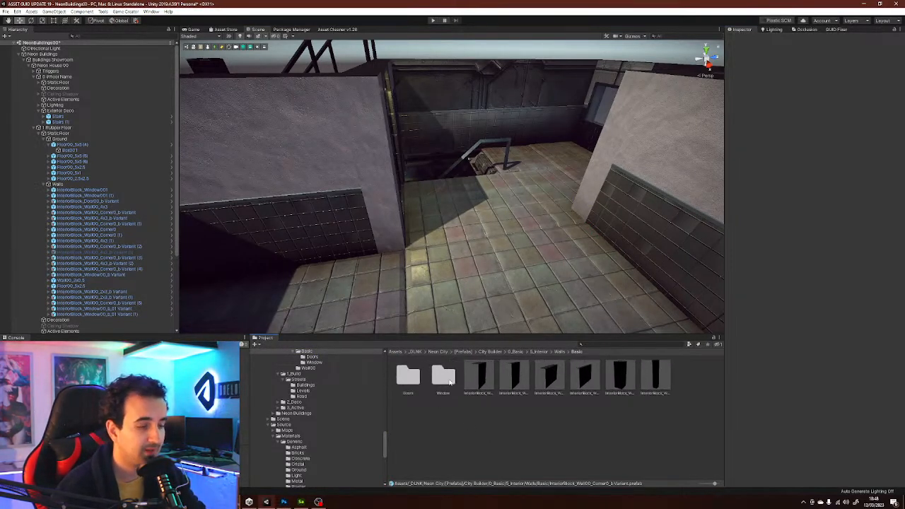
- Look through the interior and 2_StreetBlocks prefab folders and preview the arch prefabs
scroll(329, 433, up, 4)
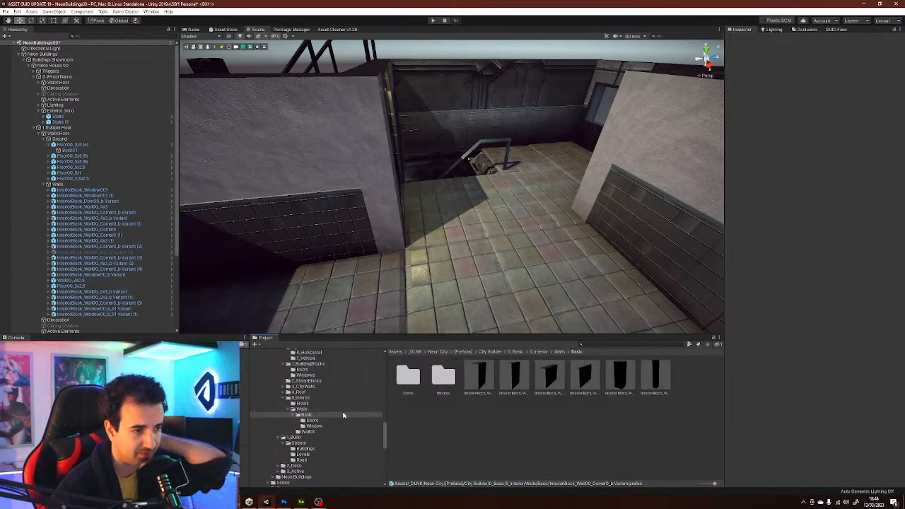
click(302, 403)
click(302, 393)
click(296, 381)
click(625, 380)
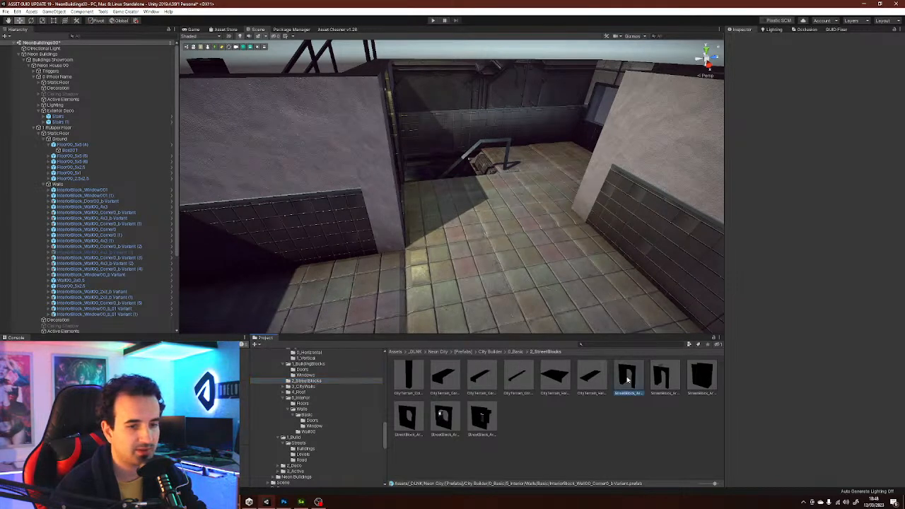
click(665, 378)
drag(766, 434, 803, 424)
click(627, 382)
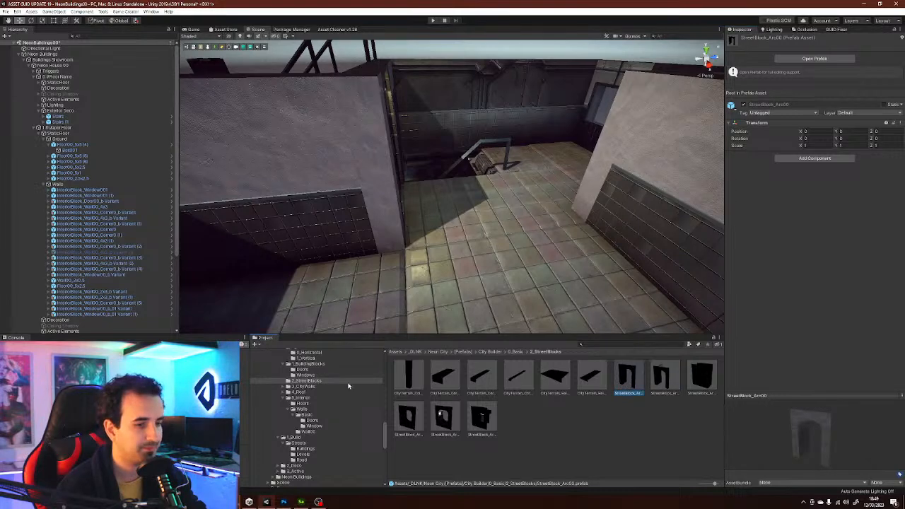
- Examine the Windows, 0_Horizontal, 1_Vertical and Doors prefab folders for a piece suited to the passage
click(301, 375)
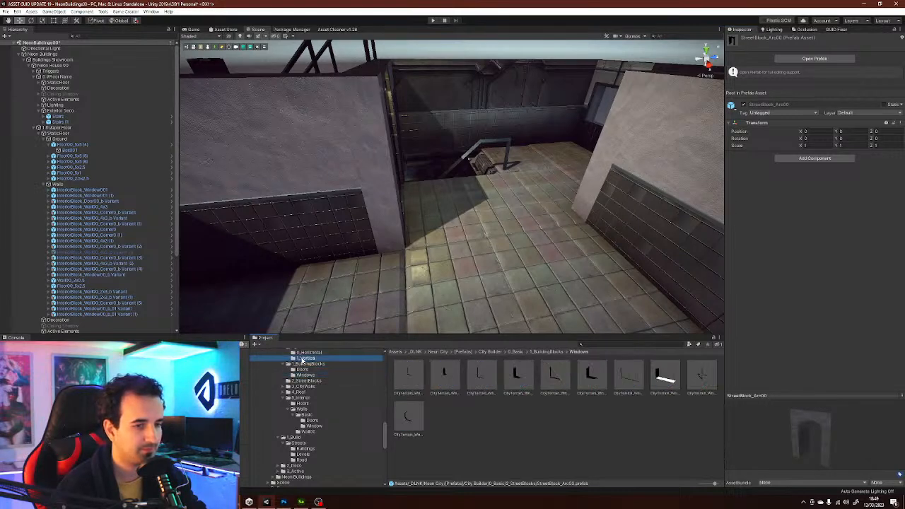
click(309, 353)
scroll(321, 371, up, 1)
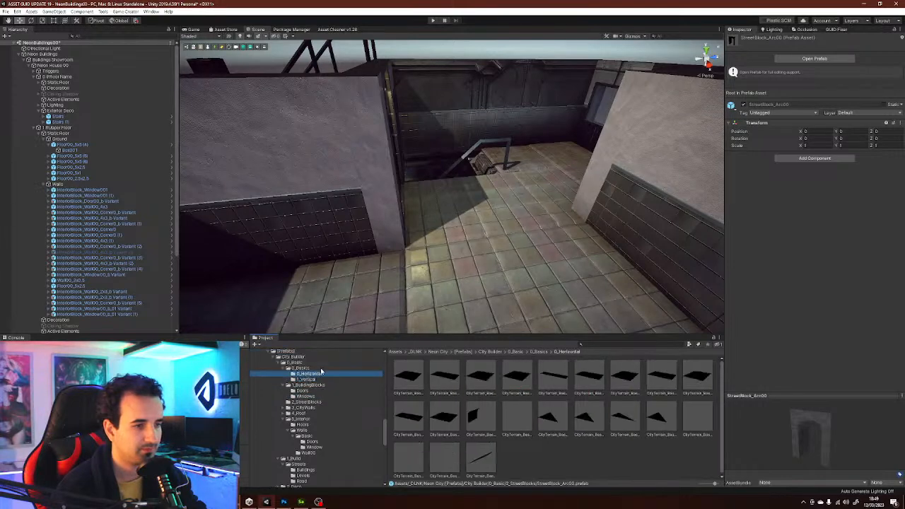
click(309, 380)
click(553, 422)
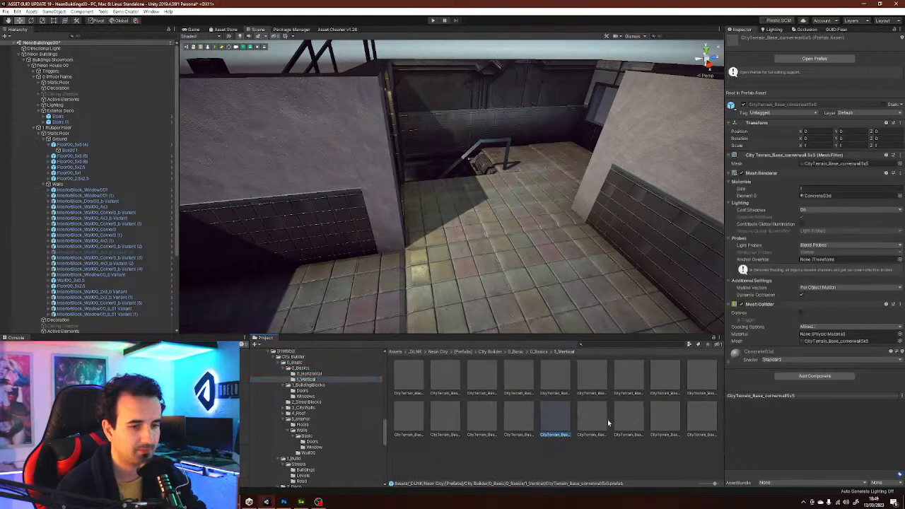
click(626, 421)
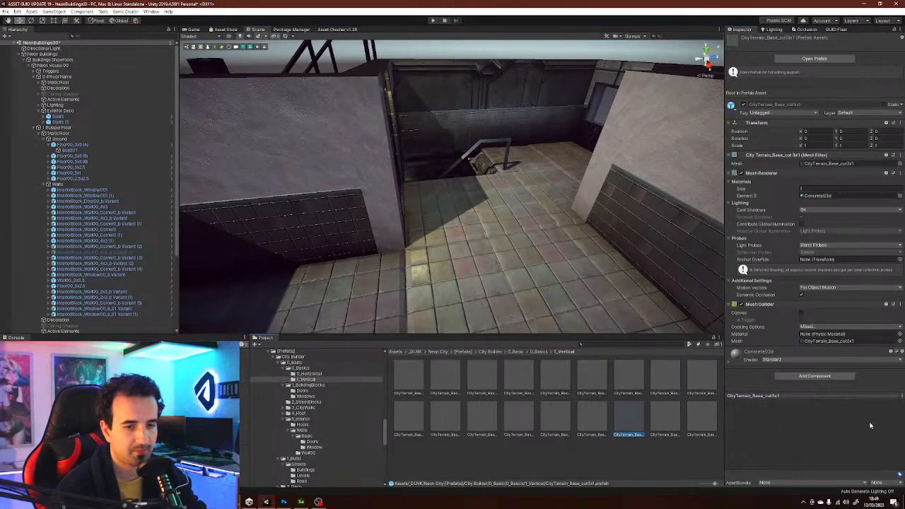
click(304, 396)
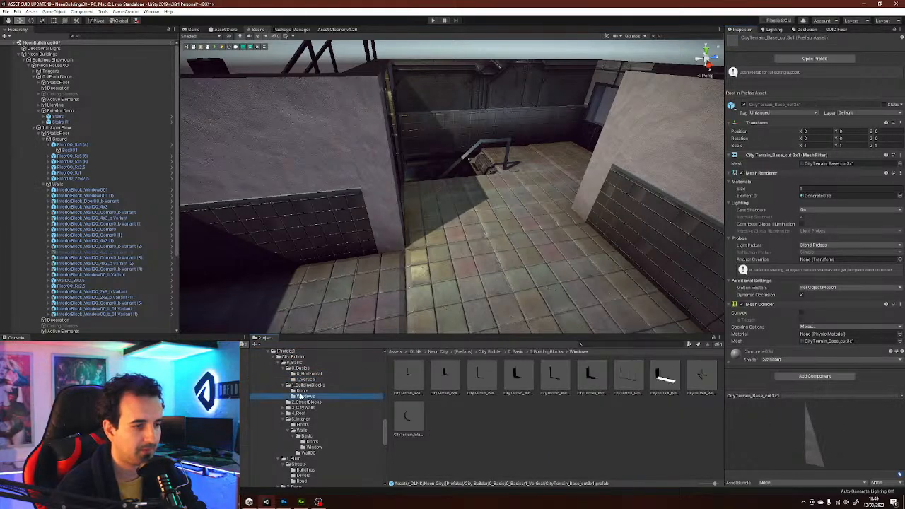
click(303, 391)
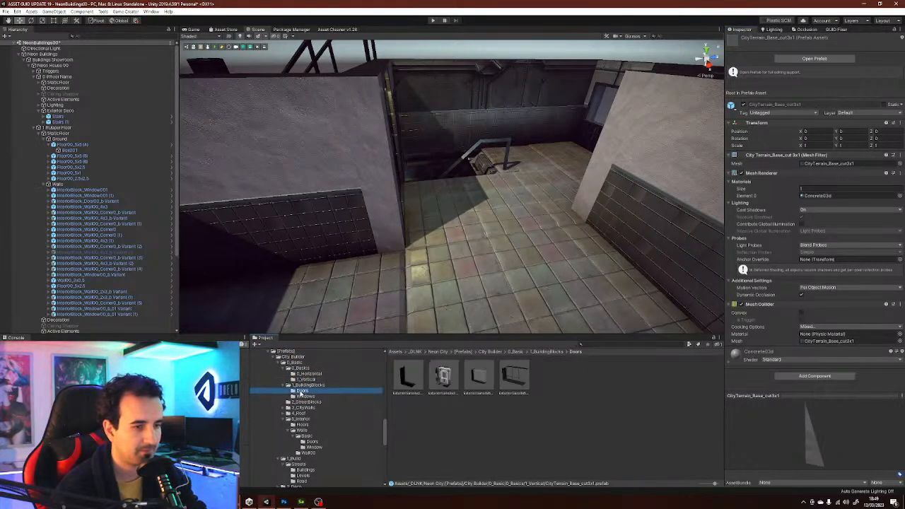
- Add the StreetBlock_Arc00 prefab from 2_StreetBlocks to the upper floor's Walls group and move it to X -2.5, Z -2.5
click(304, 402)
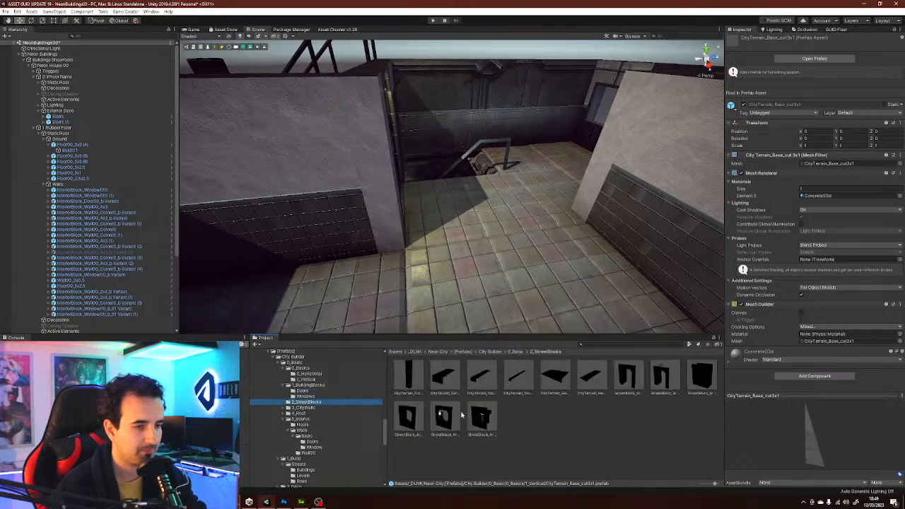
click(661, 386)
click(633, 376)
drag(626, 381, 61, 185)
right_drag(488, 166, 522, 247)
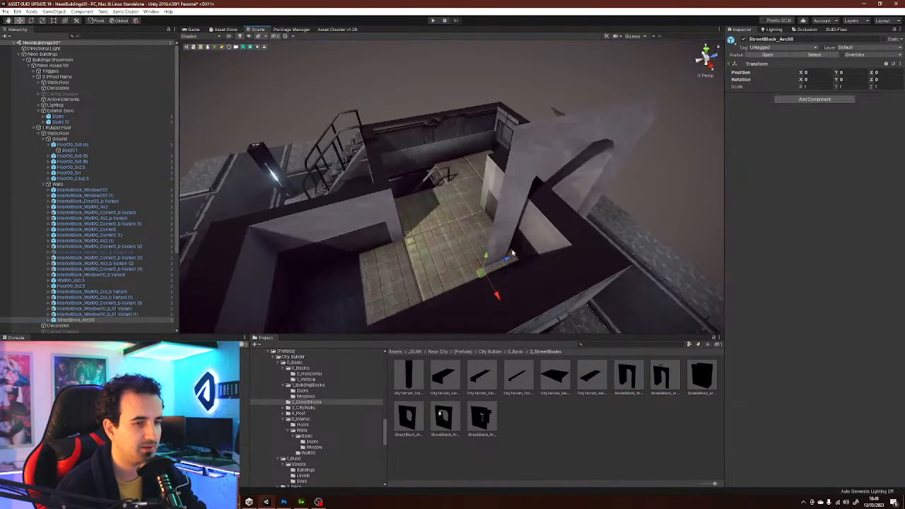
drag(481, 272, 403, 245)
- Scale the StreetBlock_Arc00 arch to X 0.2, Y 0.5, Z 0.8 to fit the passage between the interior walls
mouse_move(446, 247)
right_down()
mouse_move(474, 242)
mouse_move(452, 232)
right_up()
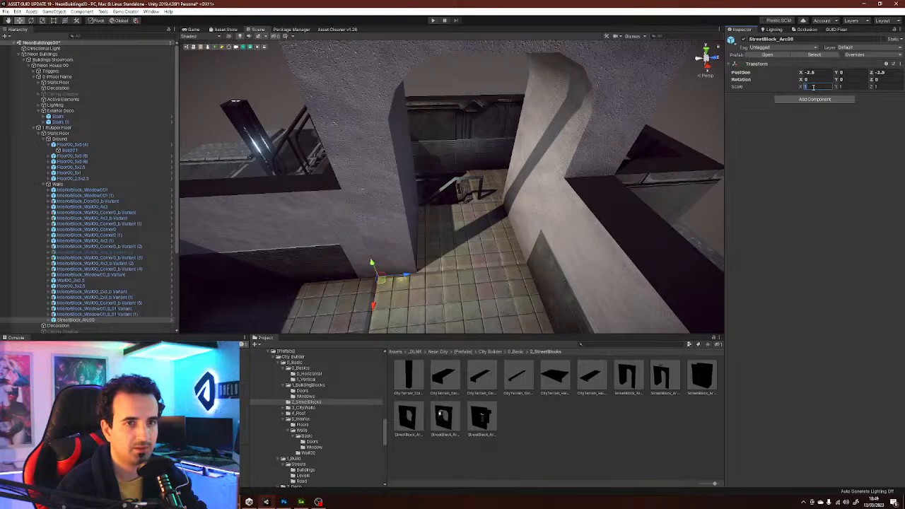
text(0.1)
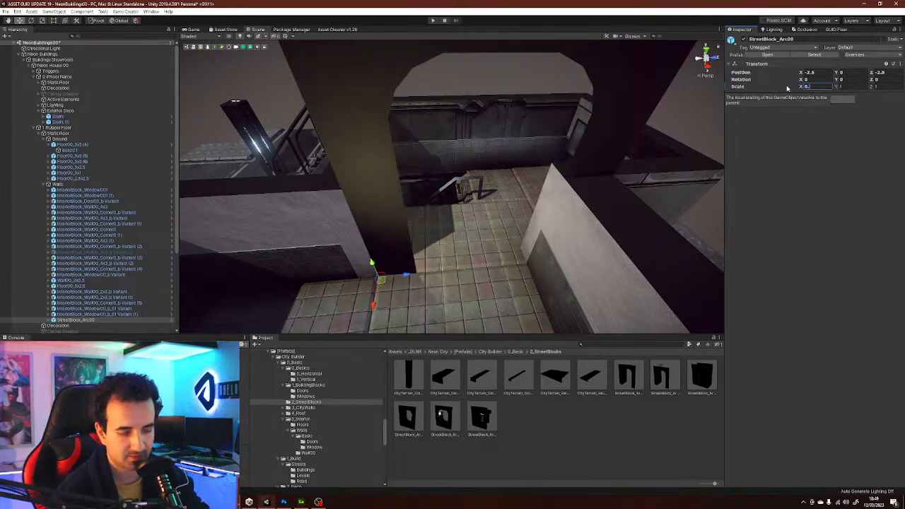
key(BackSpace)
text(2)
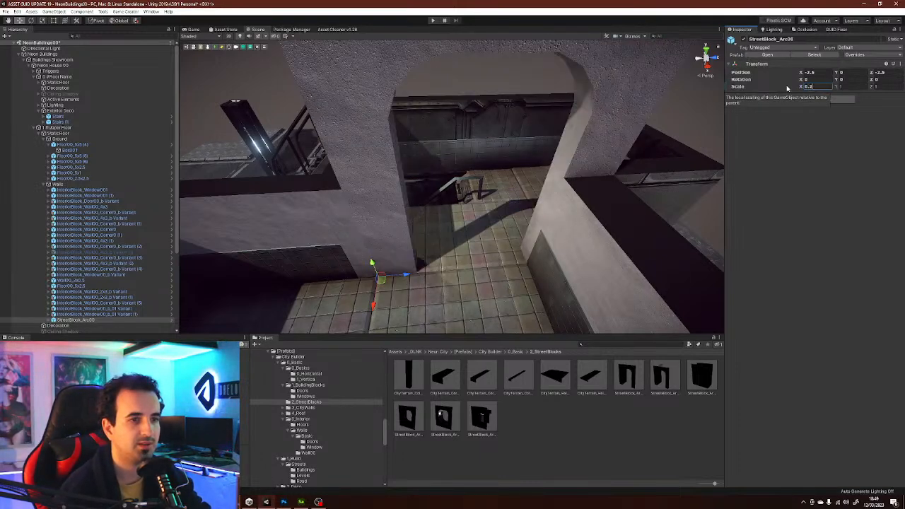
click(852, 85)
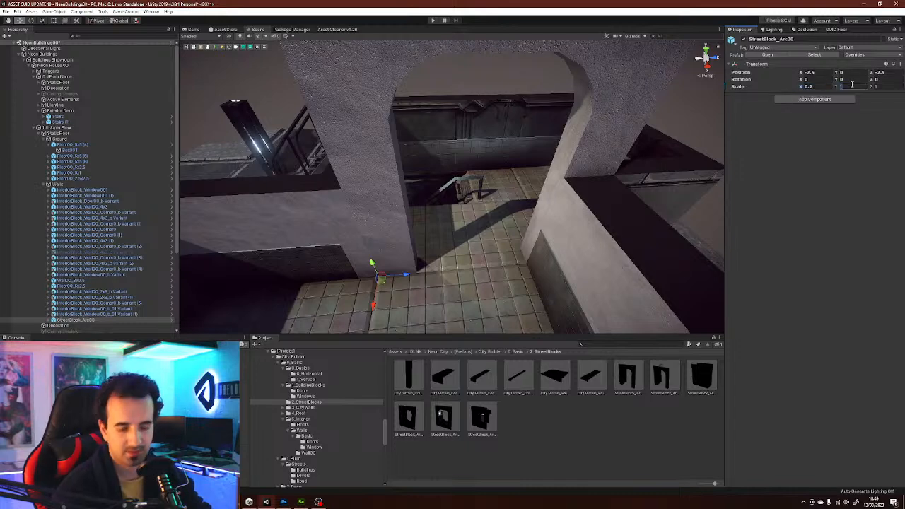
text(0.2)
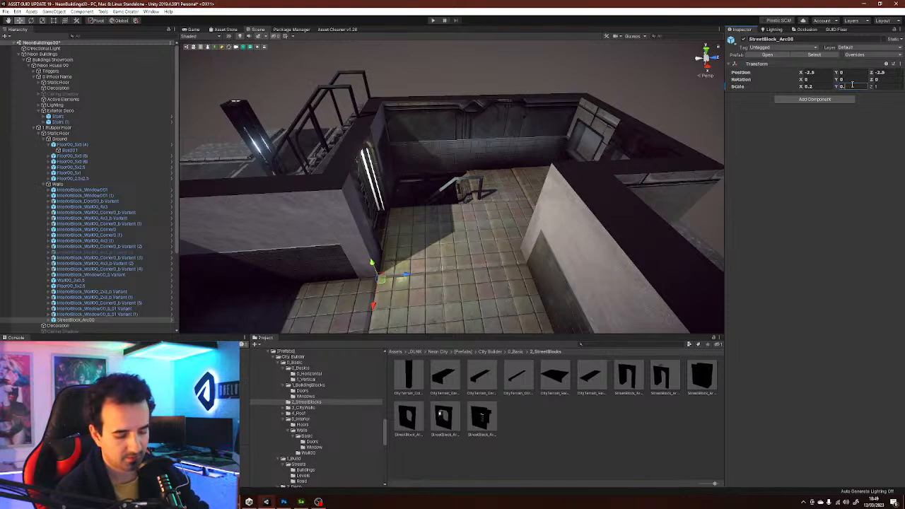
key(BackSpace)
text(8)
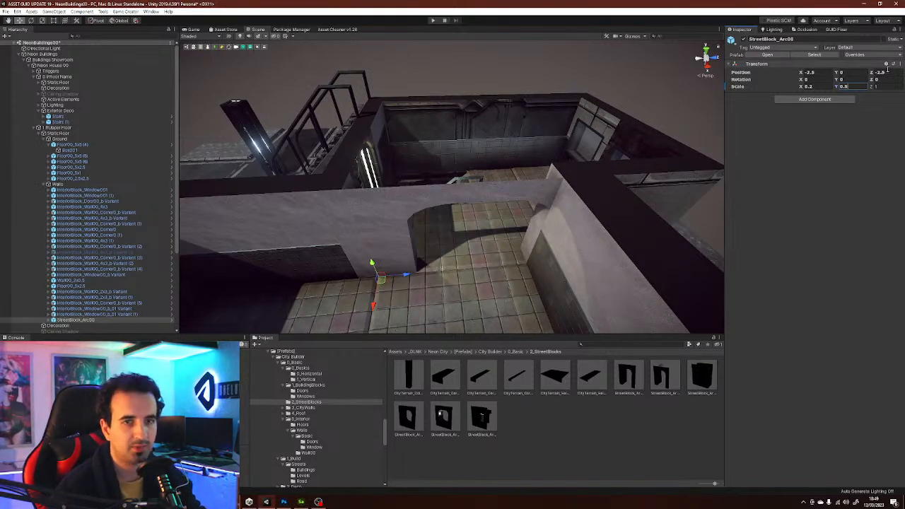
text(0.5)
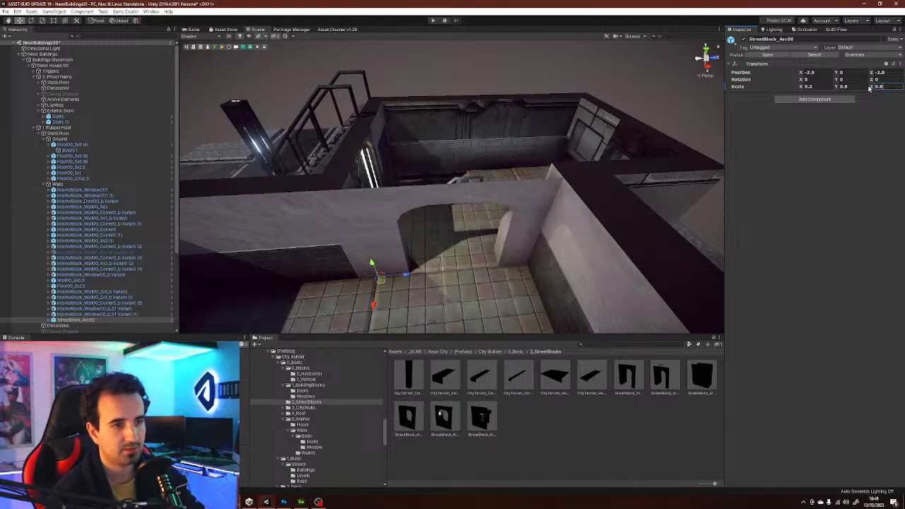
- Try Z scales of 0.7 and 0.75 on the StreetBlock_Arc00 arch, ending at 0.8
key(BackSpace)
text(7)
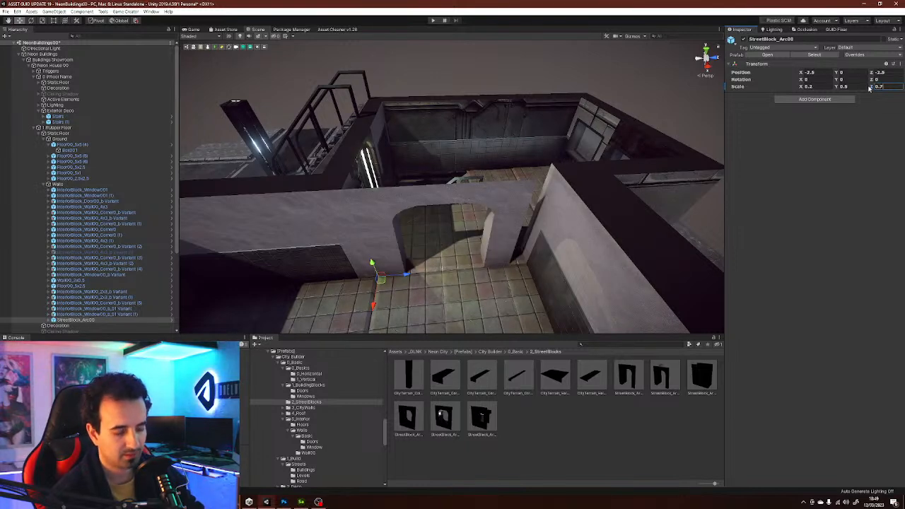
key(BackSpace)
text(5)
key(BackSpace)
text(75)
key(BackSpace)
key(BackSpace)
text(8)
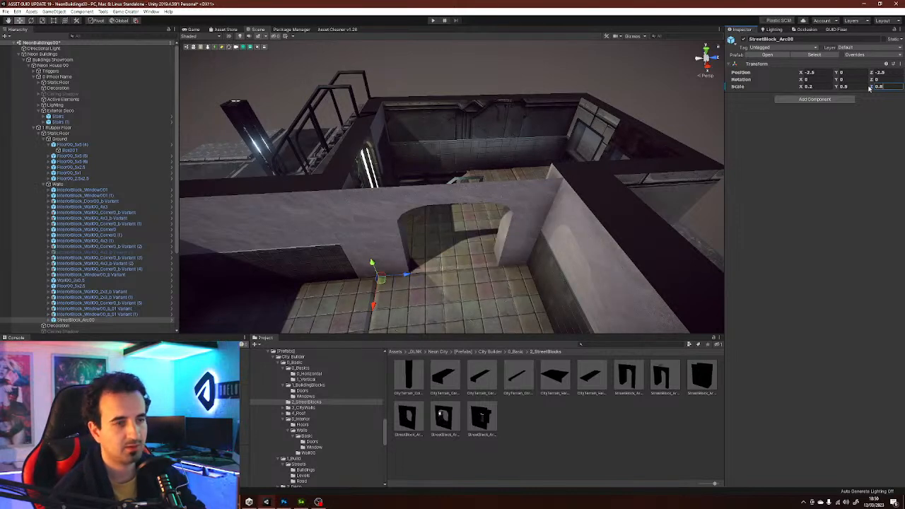
- Check the StreetBlock_Arc00 arch up close in the passage and delete it from the Walls group
alt+drag(603, 176, 561, 140)
scroll(561, 139, up, 2)
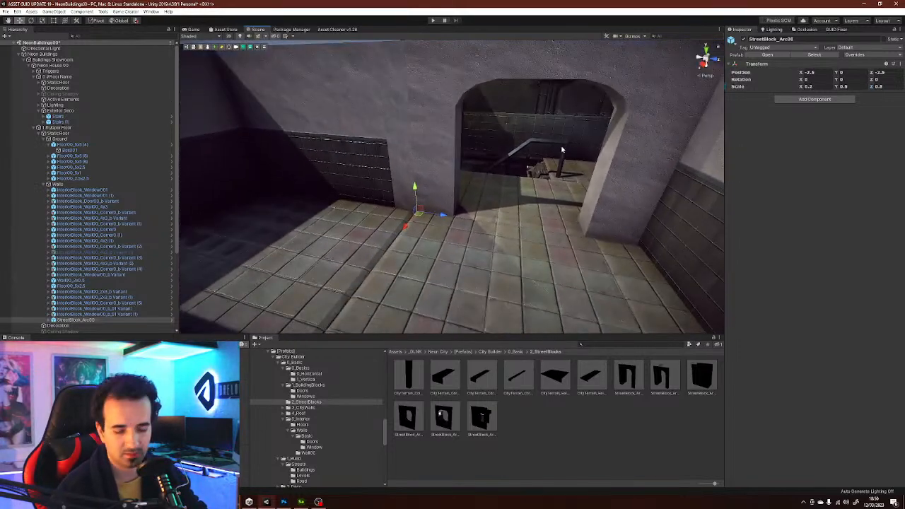
key(Delete)
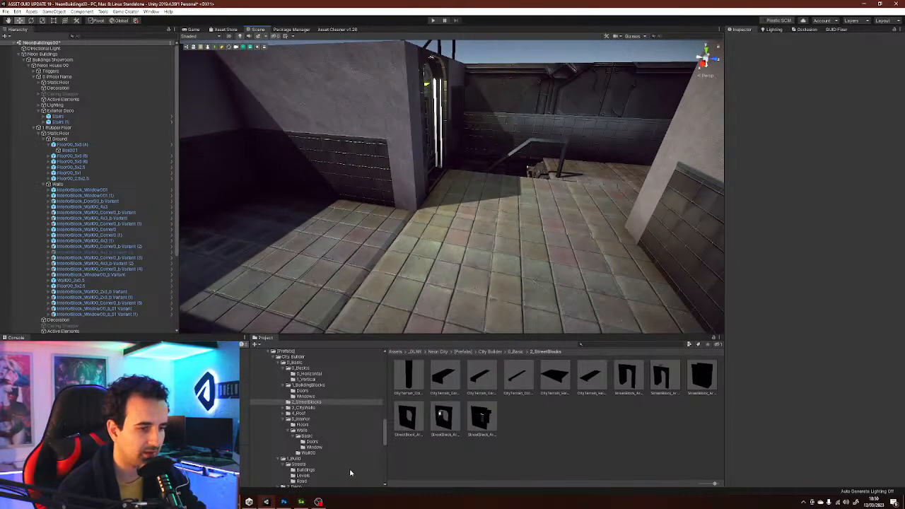
- Add the WallDoor00_3x5 prefab from the interior Wall00 folder to the upper floor's Walls group and move it to X -3 in the passage
click(312, 441)
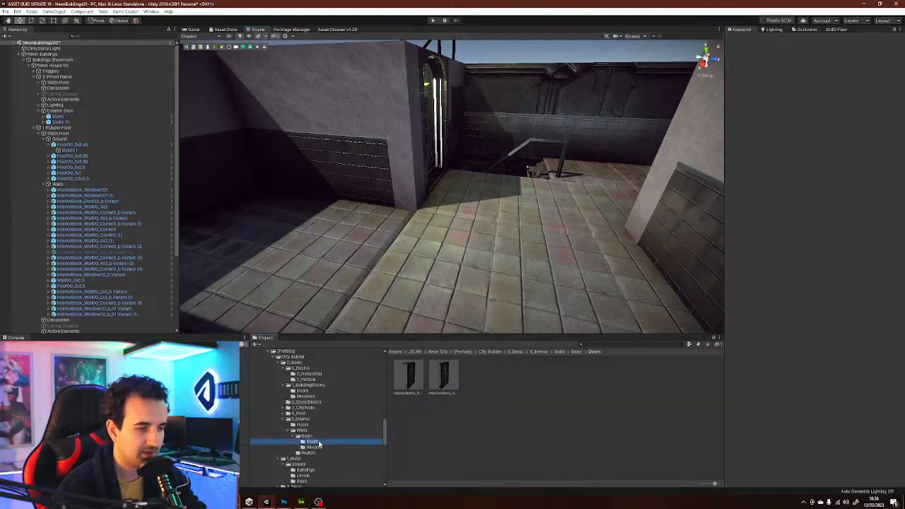
click(312, 447)
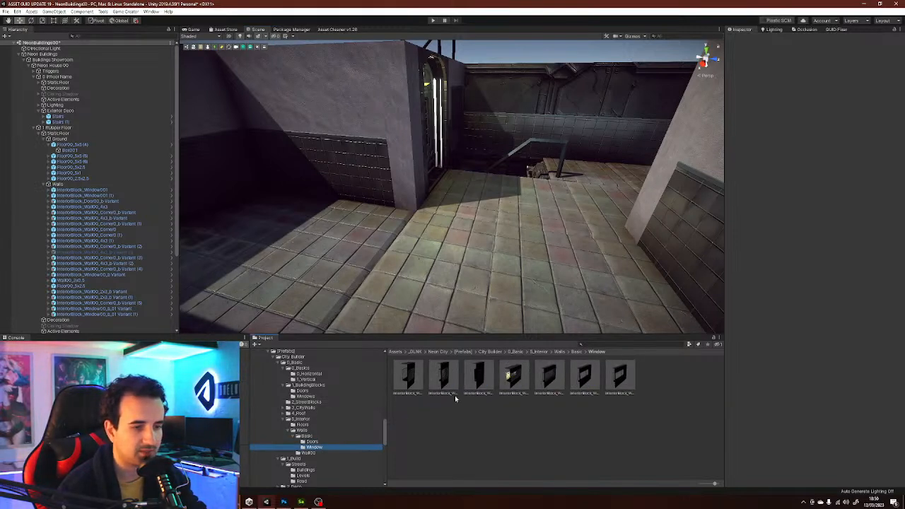
click(316, 453)
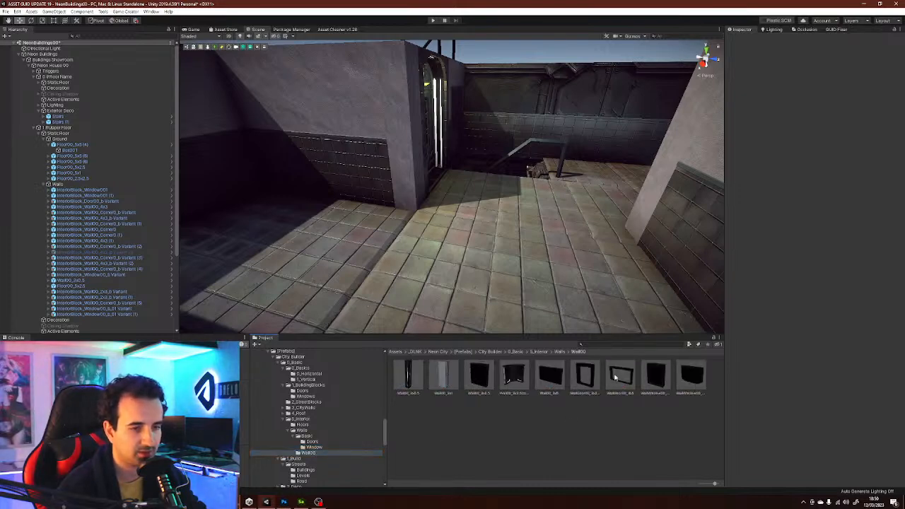
drag(617, 379, 78, 186)
key(f)
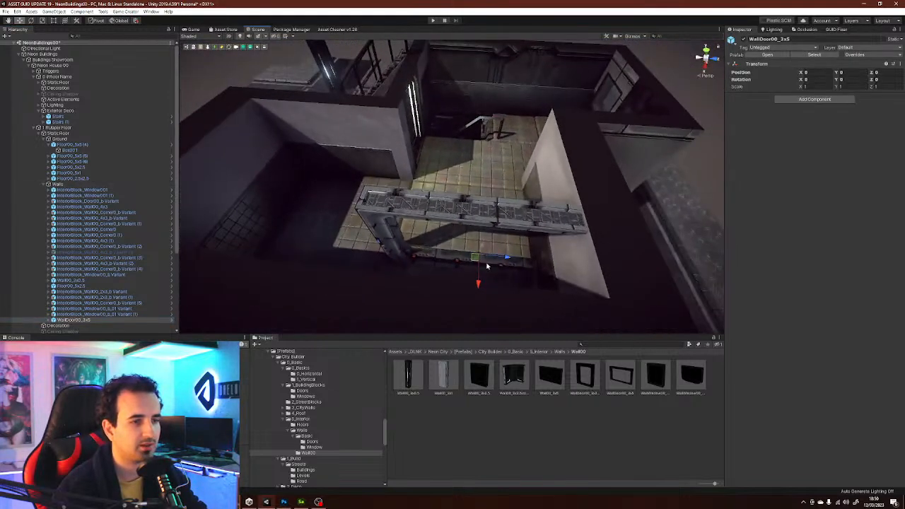
drag(476, 260, 478, 181)
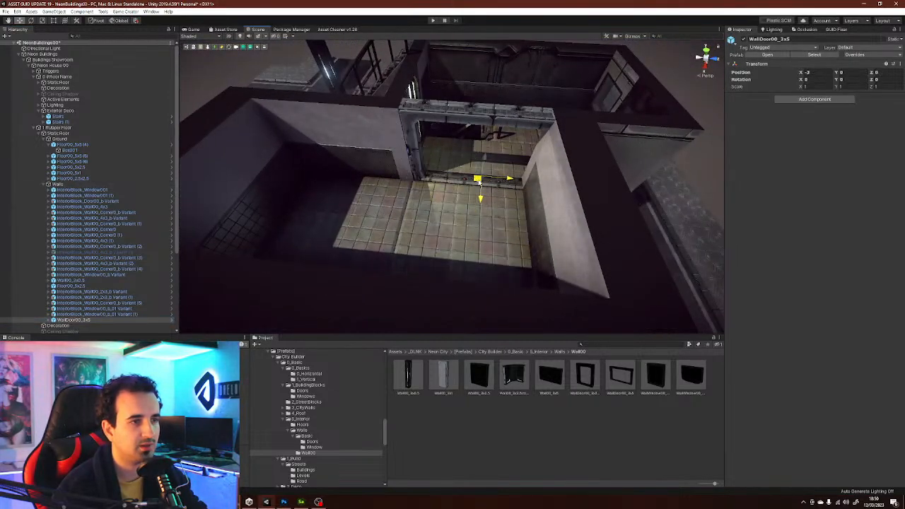
key(f)
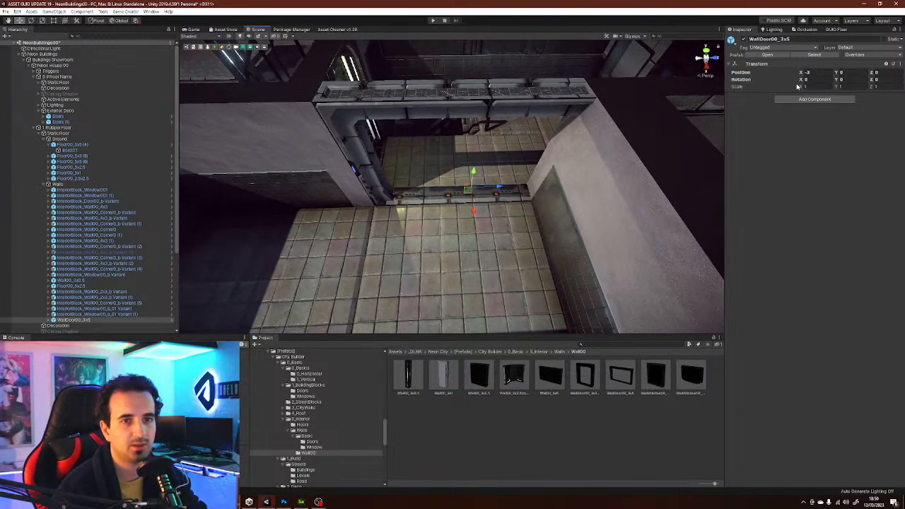
- Fit the WallDoor00_3x5 frame between the passage walls with Z scale 0.8 and Z position -0.5
drag(801, 88, 781, 88)
key(ctrl+z)
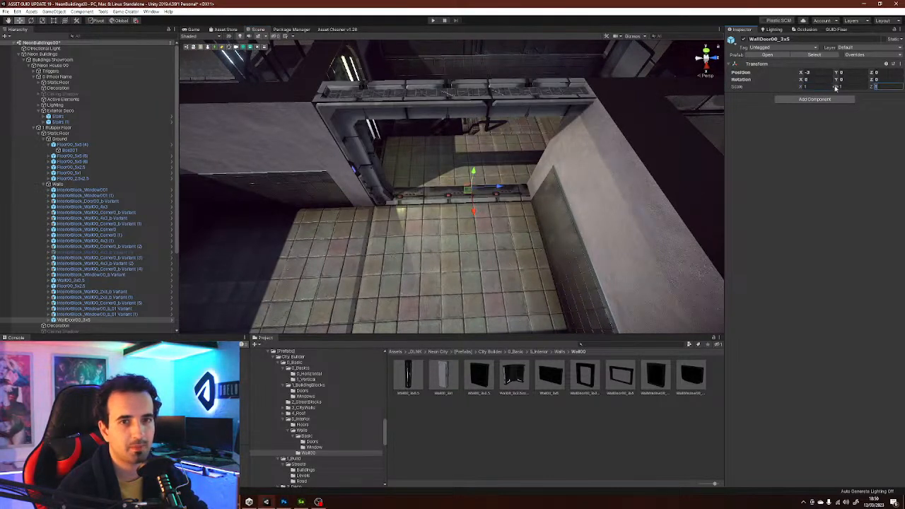
text(0.8)
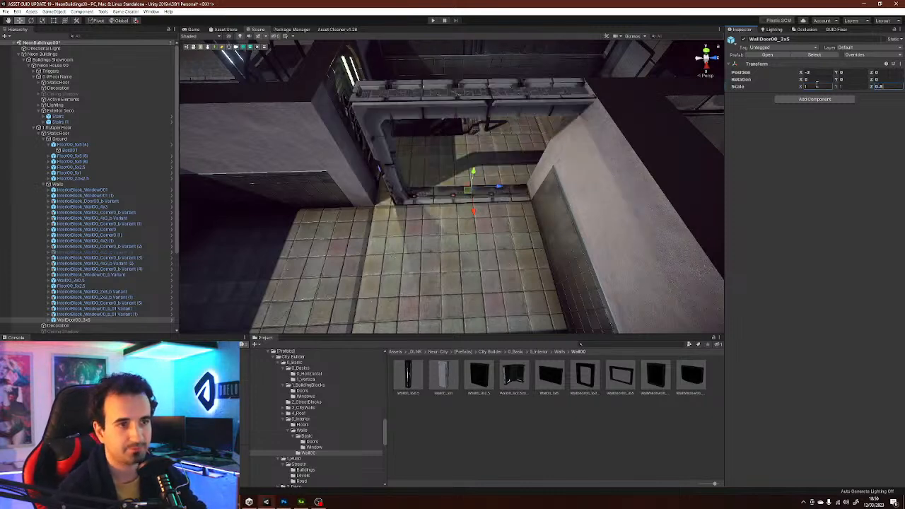
alt+drag(525, 192, 472, 188)
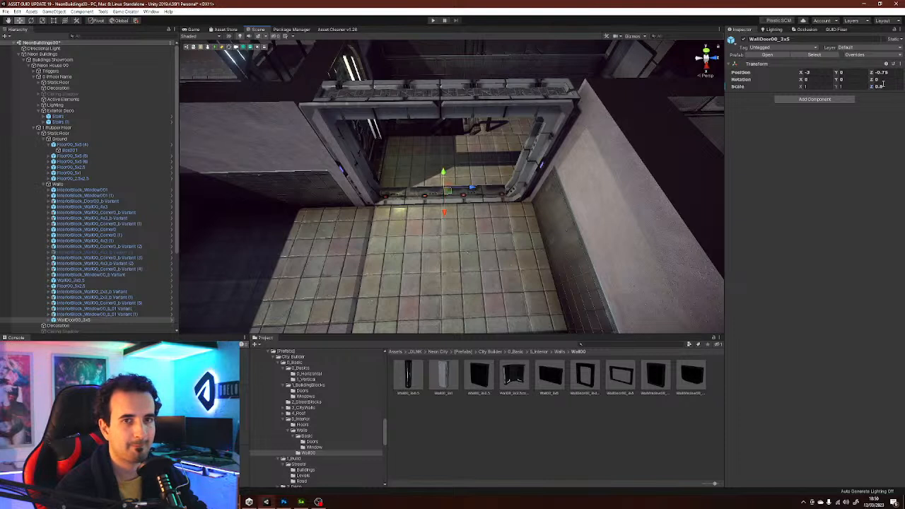
text(9)
alt+drag(468, 213, 481, 189)
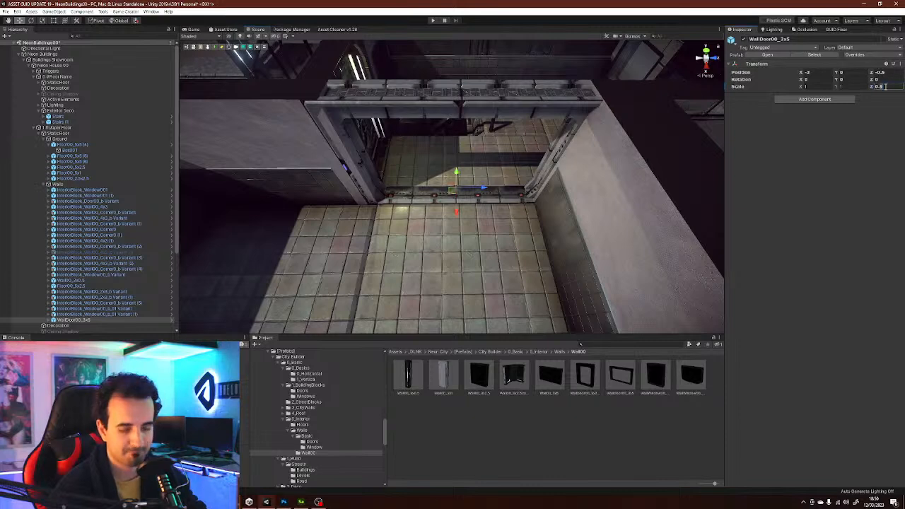
text(8)
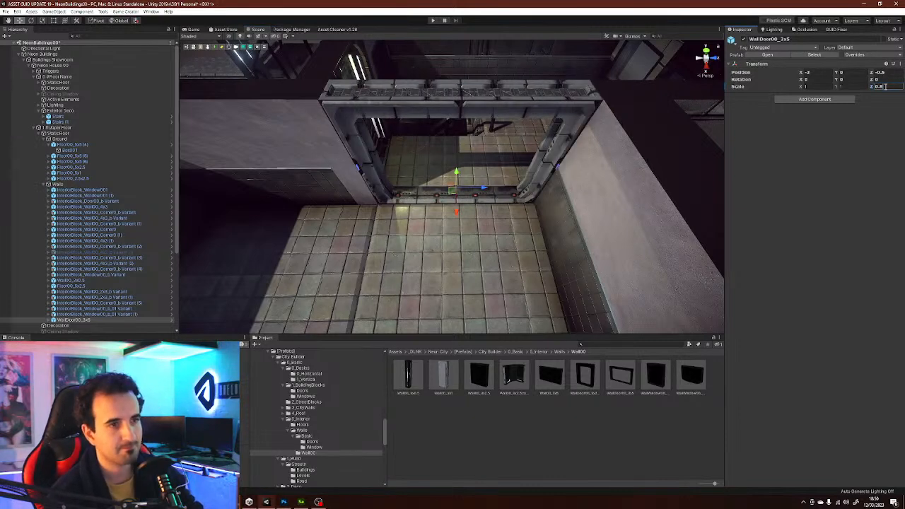
alt+drag(569, 189, 22, 135)
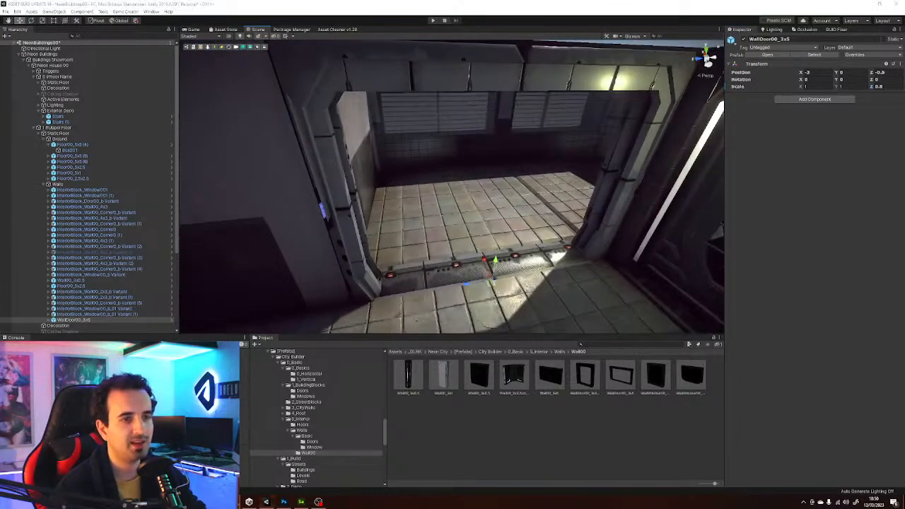
- Examine the building from outside, around the exterior stairs and the open terrace, for places that need framing
right_click(303, 210)
click(591, 191)
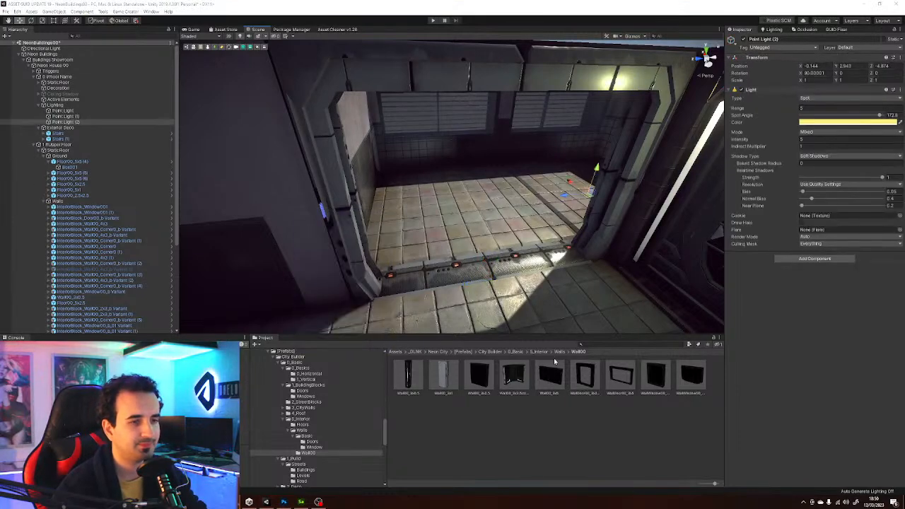
click(533, 399)
right_drag(489, 254, 411, 204)
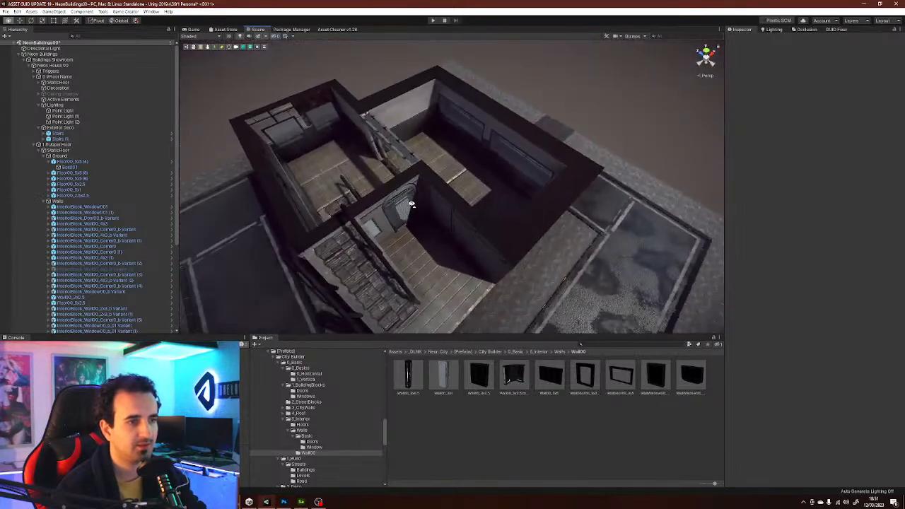
right_drag(406, 160, 367, 167)
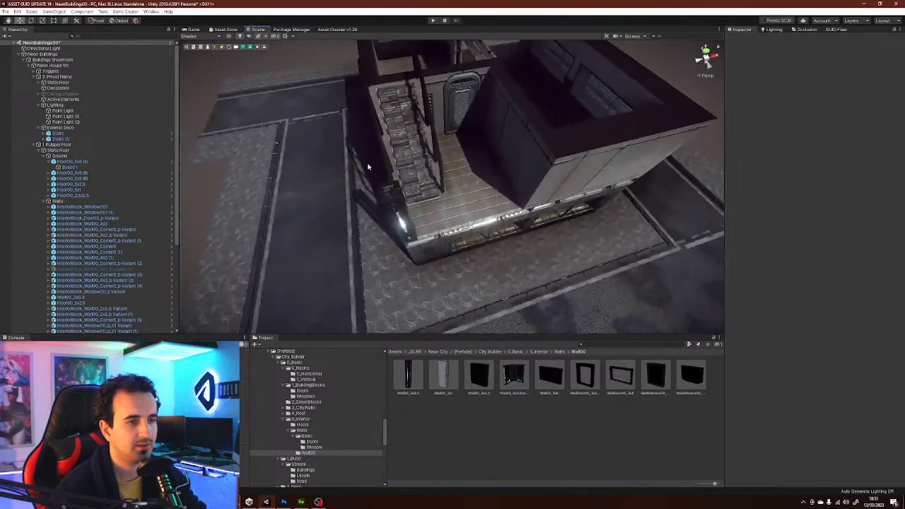
click(409, 150)
drag(470, 192, 477, 195)
right_drag(463, 187, 529, 167)
right_drag(458, 188, 522, 211)
click(598, 420)
right_drag(568, 278, 466, 191)
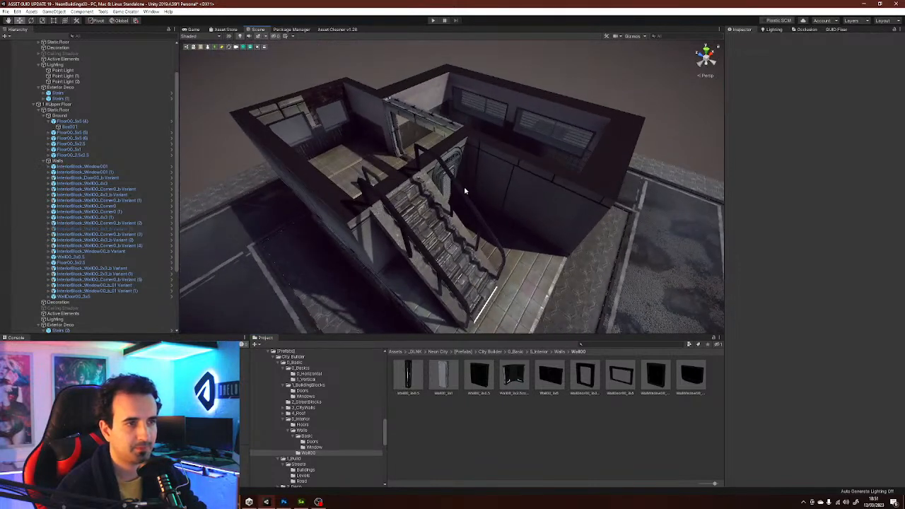
- Duplicate the WallDoor00_3x5 frame and move the copy to the terrace's open side beside the exterior stairs
click(436, 123)
right_drag(436, 126, 456, 180)
key(ctrl+d)
drag(432, 141, 433, 257)
right_drag(433, 256, 417, 180)
- Duplicate the terrace frame, rotate the copy to Y -90 and place it at X -5, Z -7.5 across the terrace's end
key(ctrl+d)
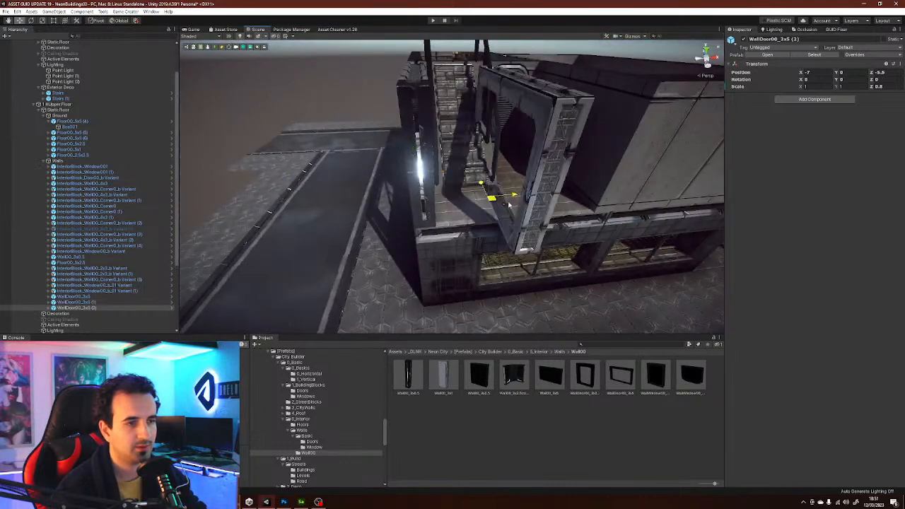
drag(574, 222, 594, 220)
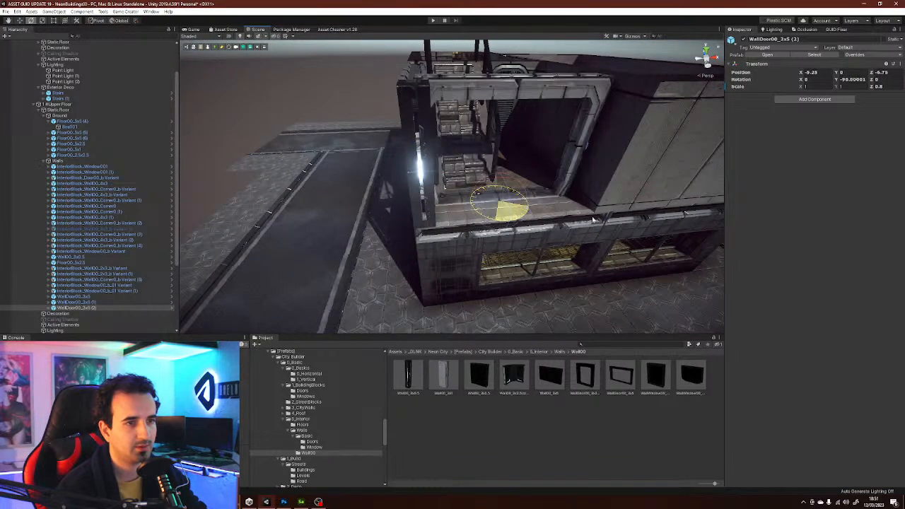
drag(498, 205, 517, 223)
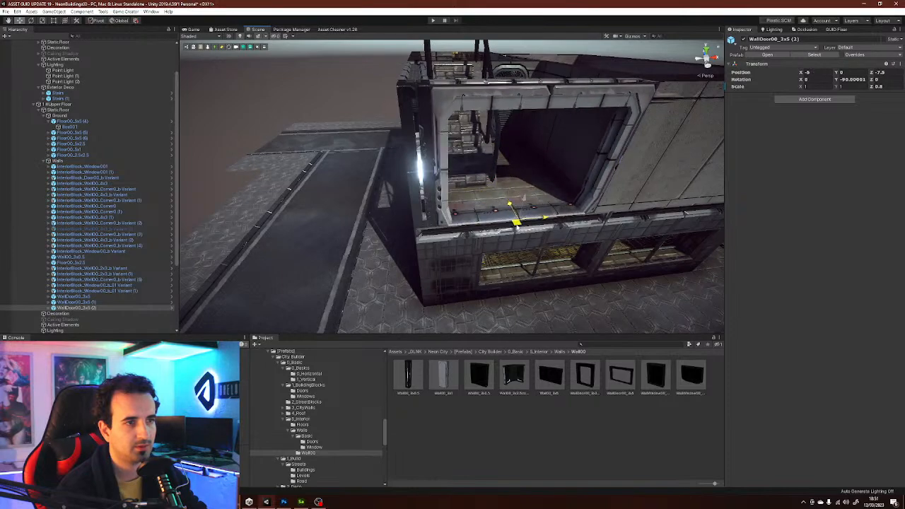
mouse_move(517, 226)
right_down()
mouse_move(519, 216)
mouse_move(519, 241)
mouse_move(500, 226)
right_up()
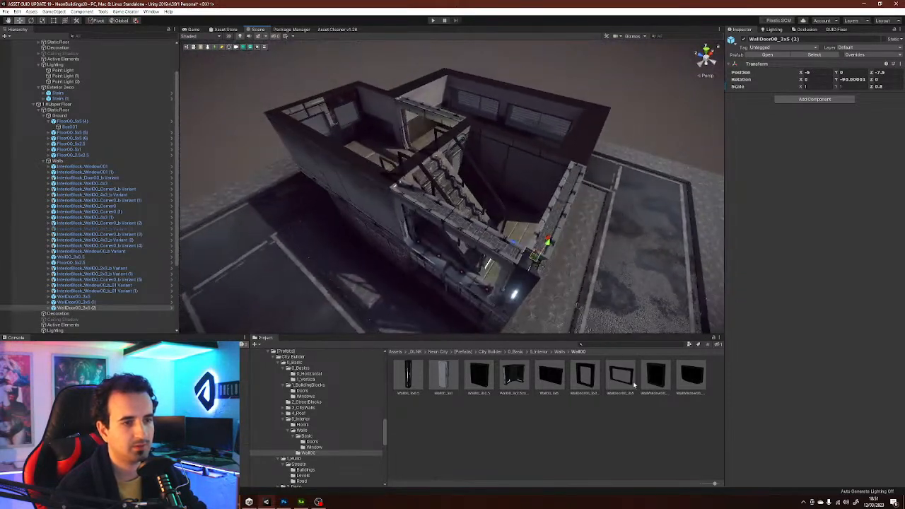
- Locate the exterior wall's ConcreteTiles00 material, apply it to the adjoining terrace door frame and save the scene
click(622, 416)
right_drag(550, 242, 602, 191)
click(603, 179)
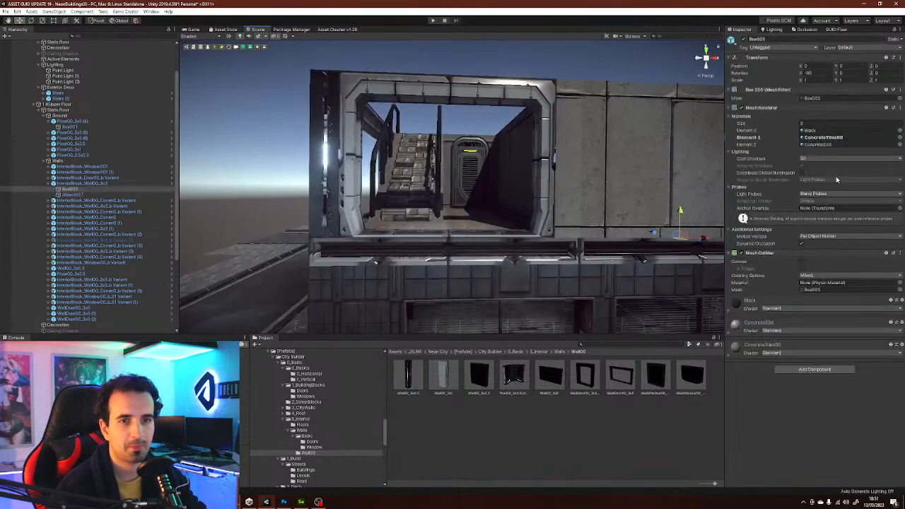
click(823, 137)
click(535, 429)
drag(517, 371, 546, 234)
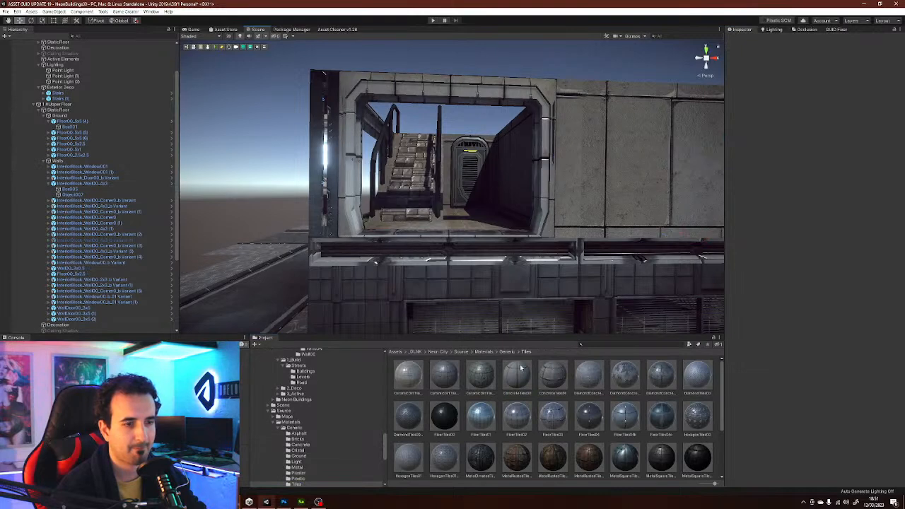
mouse_move(551, 237)
mouse_down()
mouse_move(318, 224)
mouse_move(335, 222)
mouse_up()
right_drag(336, 221, 467, 208)
right_drag(427, 196, 495, 242)
key(ctrl+s)
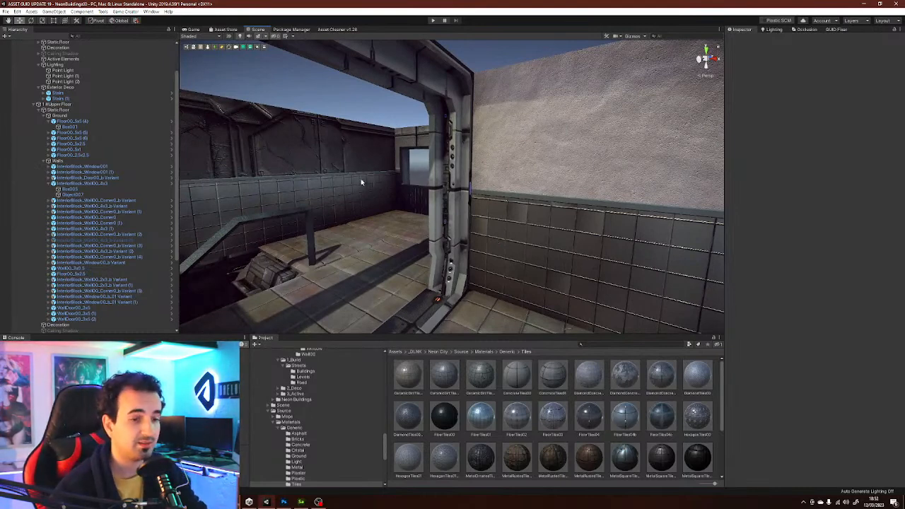
- Apply a rusted metal tile material to the upper part of the interior wall between the windows and the passage frame
right_drag(535, 238, 555, 411)
mouse_move(555, 302)
right_down()
mouse_move(555, 289)
mouse_move(647, 286)
mouse_move(543, 225)
mouse_move(545, 214)
mouse_move(559, 297)
right_up()
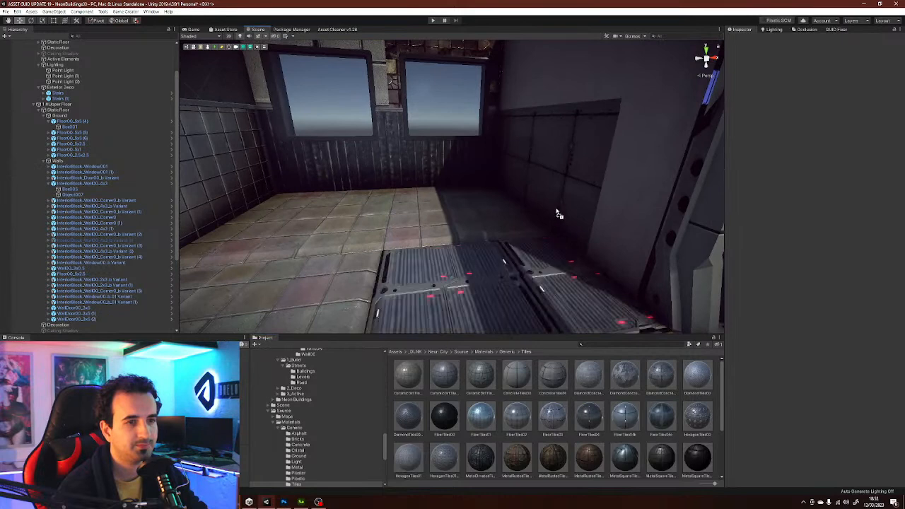
right_drag(561, 202, 646, 300)
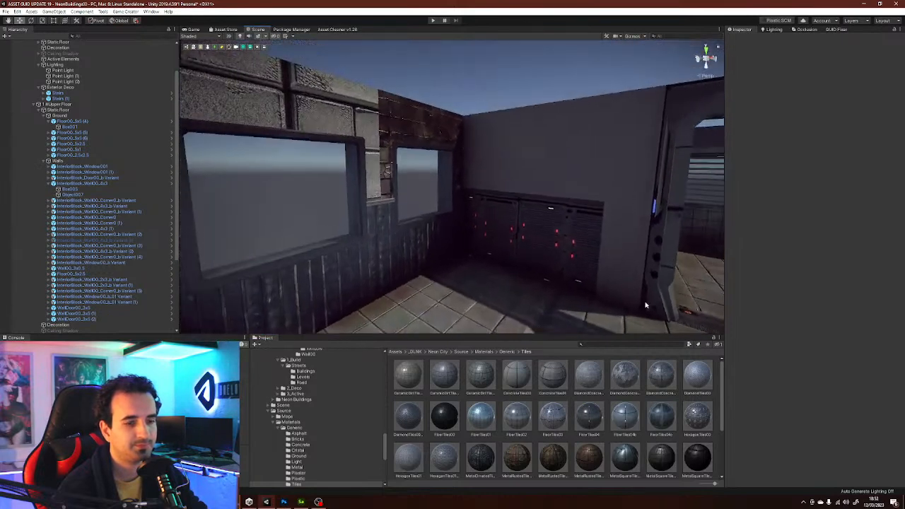
drag(590, 453, 565, 181)
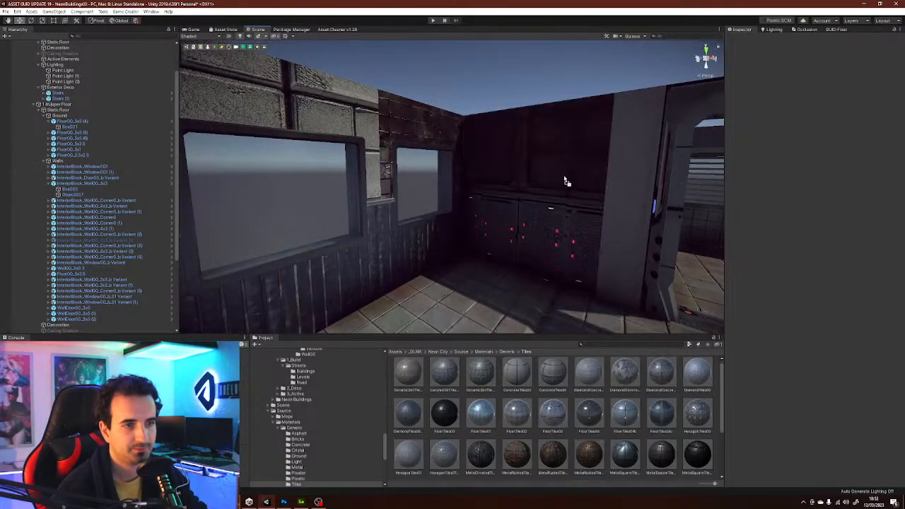
- Apply the dark metal square tile material to the upper window wall and the adjacent cracked-panel wall in the room
right_drag(598, 277, 524, 246)
drag(665, 458, 515, 195)
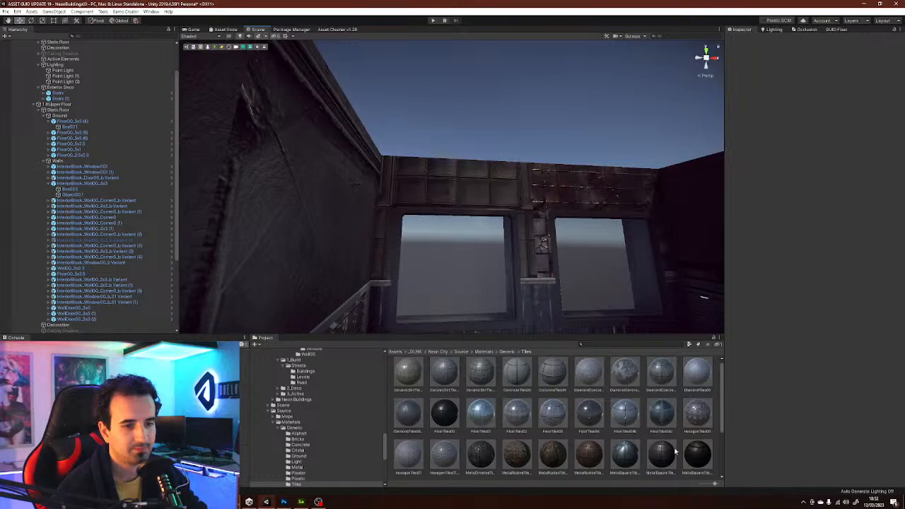
right_drag(600, 188, 527, 277)
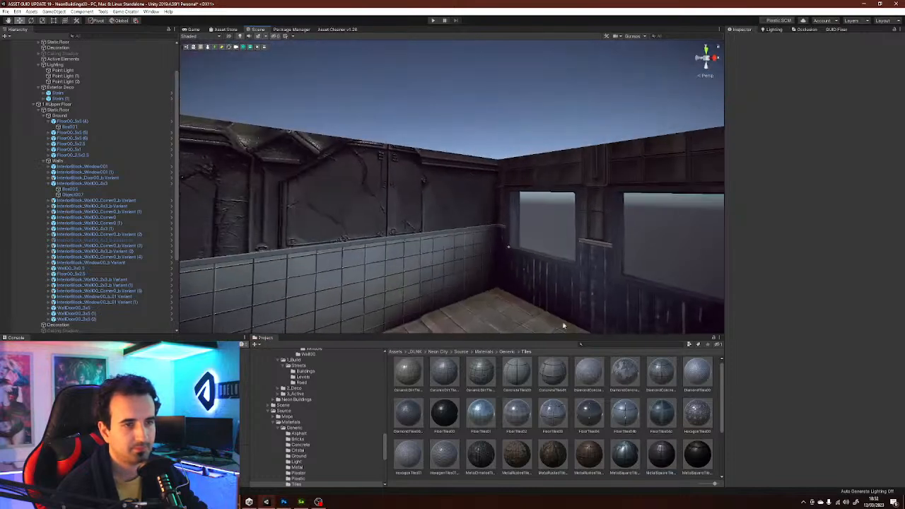
drag(664, 454, 458, 214)
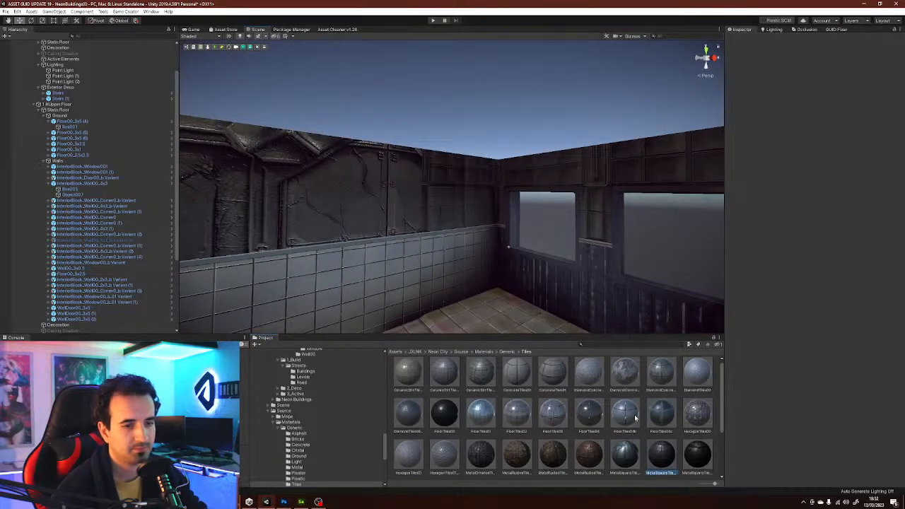
drag(659, 450, 397, 215)
- Apply the dark metal square tile material to the upper wall sections around the interior door and the neighbouring window
right_drag(447, 231, 600, 387)
drag(653, 459, 540, 159)
drag(674, 464, 442, 192)
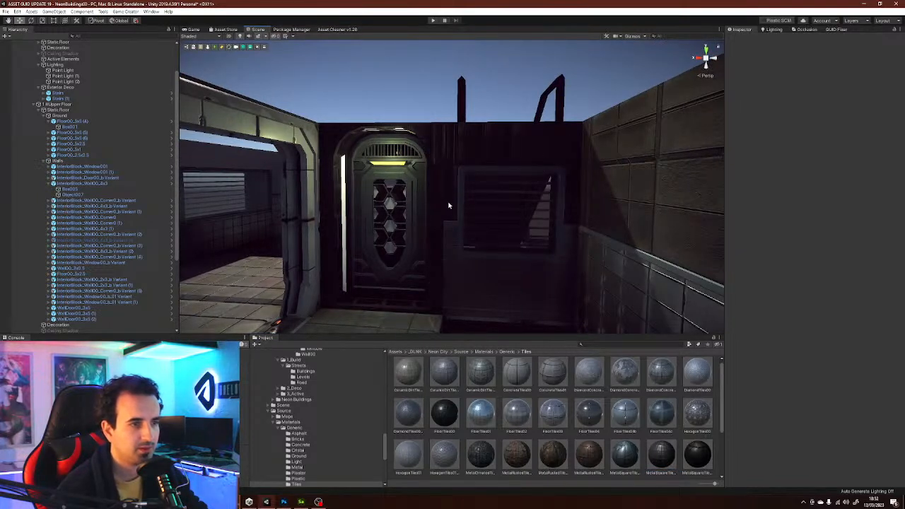
scroll(497, 421, down, 2)
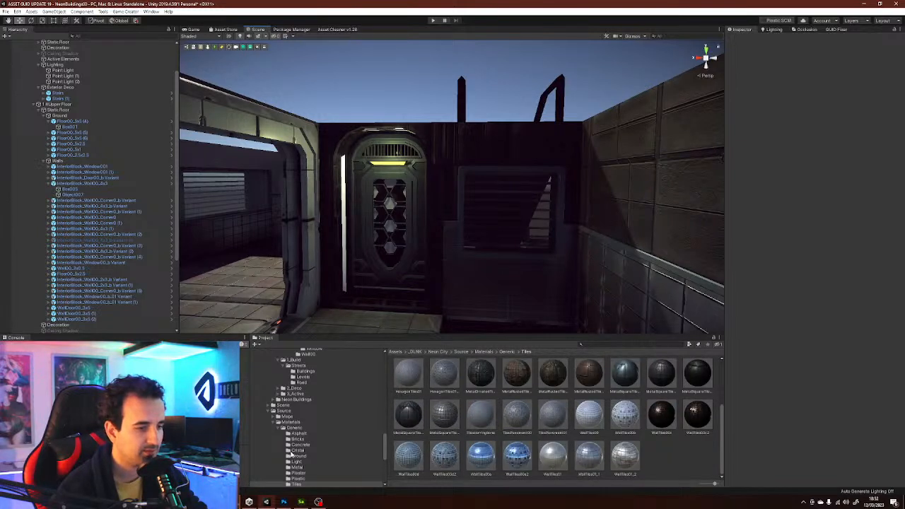
- Apply the dark brick material from the Bricks folder to the upper part of the long wall opposite the passage
click(297, 439)
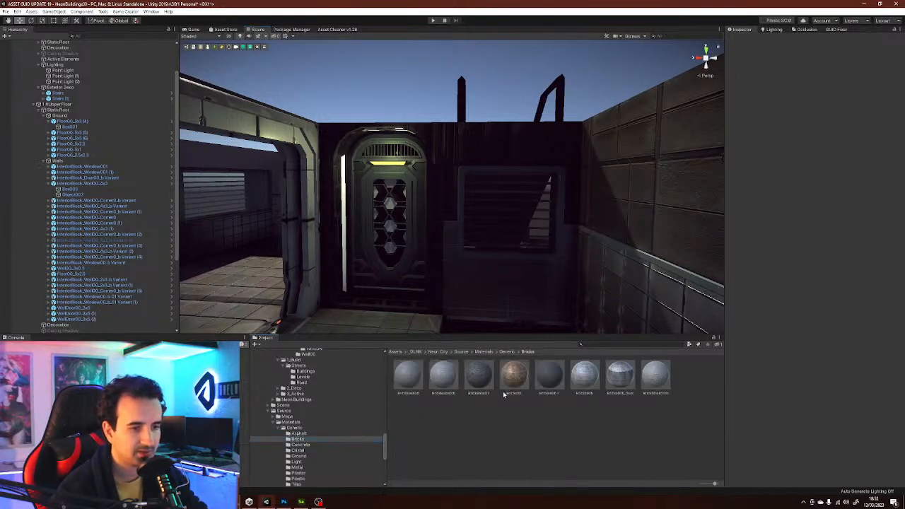
drag(540, 250, 598, 206)
right_drag(597, 206, 680, 299)
drag(474, 372, 387, 199)
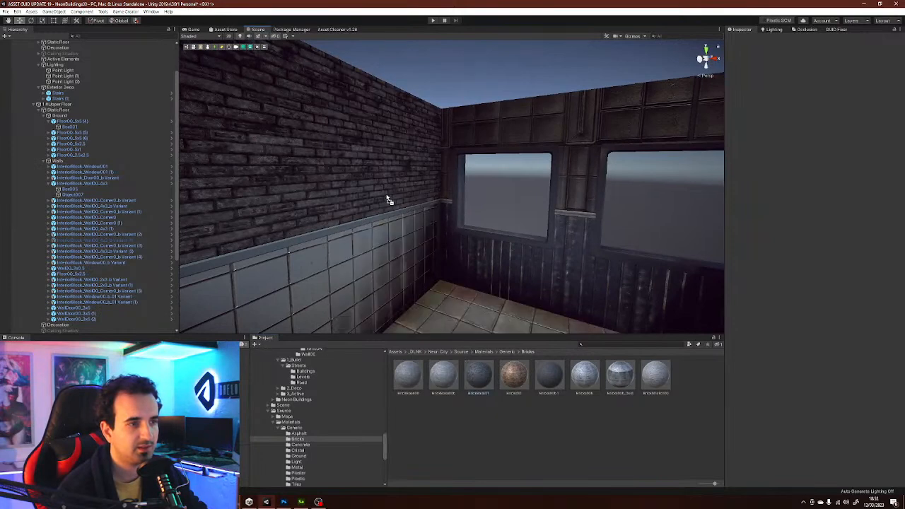
- Apply the dark brick material to the upper sections of the window wall and the adjacent wall above the red-lit panels
right_drag(460, 135, 534, 322)
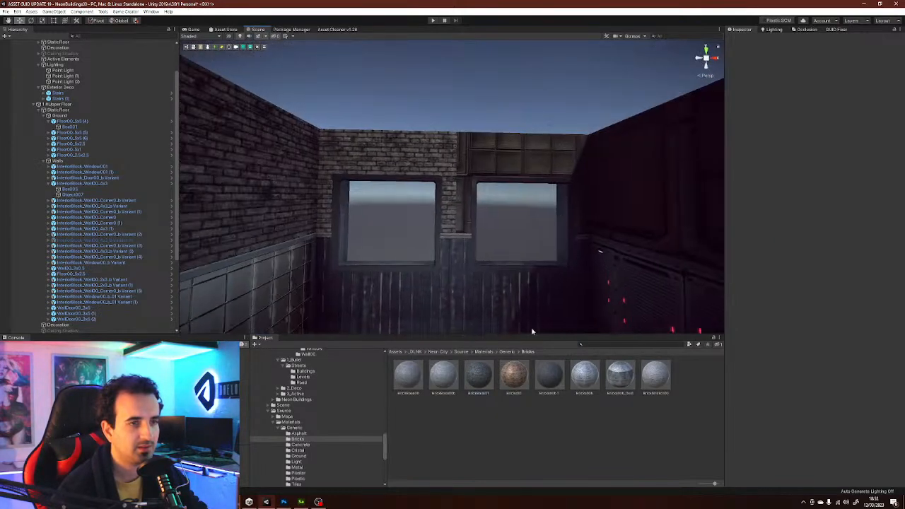
drag(478, 374, 476, 168)
right_drag(478, 169, 534, 185)
drag(488, 373, 525, 200)
- Apply the dark brick material to the upper wall around the interior door and its neighbouring window
right_drag(525, 201, 622, 240)
right_drag(562, 261, 660, 249)
drag(486, 368, 472, 157)
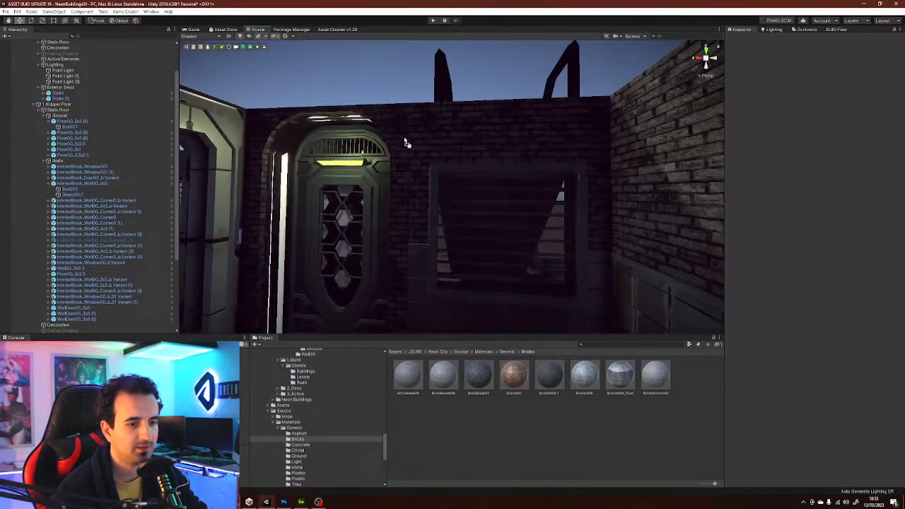
- Apply the dark brick material to the bare wall strip beside the passage's door frame
right_drag(401, 143, 488, 247)
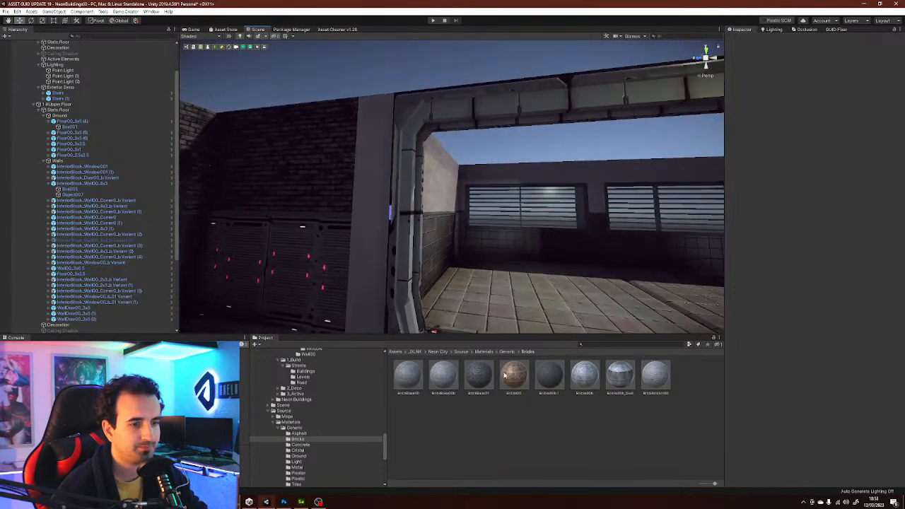
drag(380, 226, 382, 229)
right_drag(475, 315, 504, 311)
drag(484, 372, 458, 99)
right_drag(463, 109, 545, 200)
- Browse the Plaster and Pannels material folders for a wall panel material and inspect pannel01_04
right_drag(486, 237, 459, 244)
scroll(313, 442, down, 3)
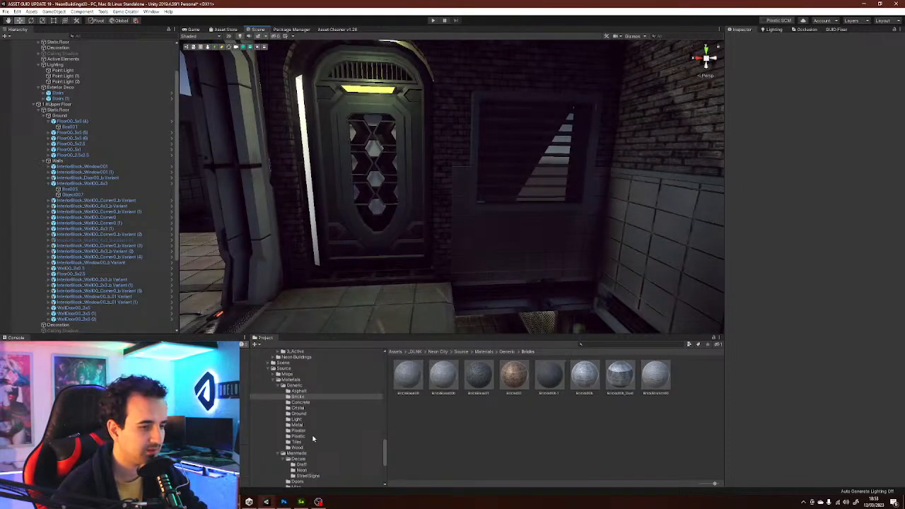
click(302, 436)
click(300, 430)
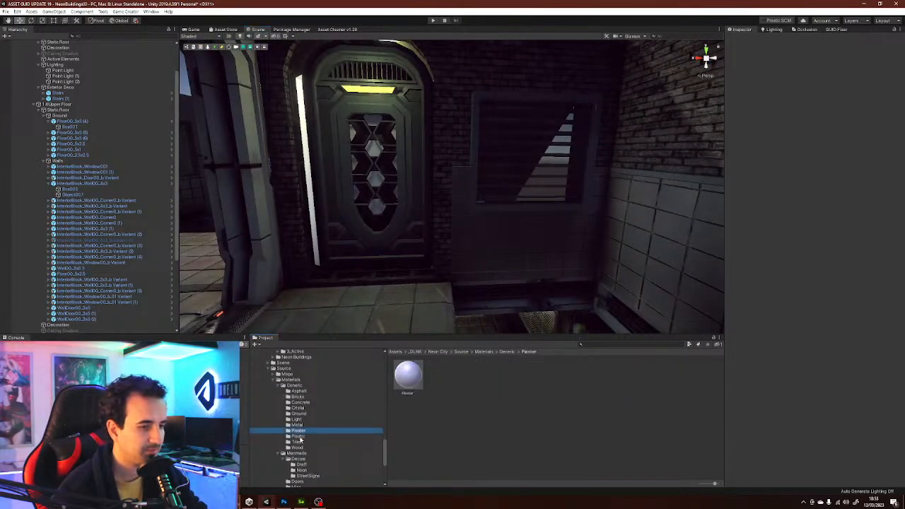
scroll(302, 450, down, 3)
click(301, 450)
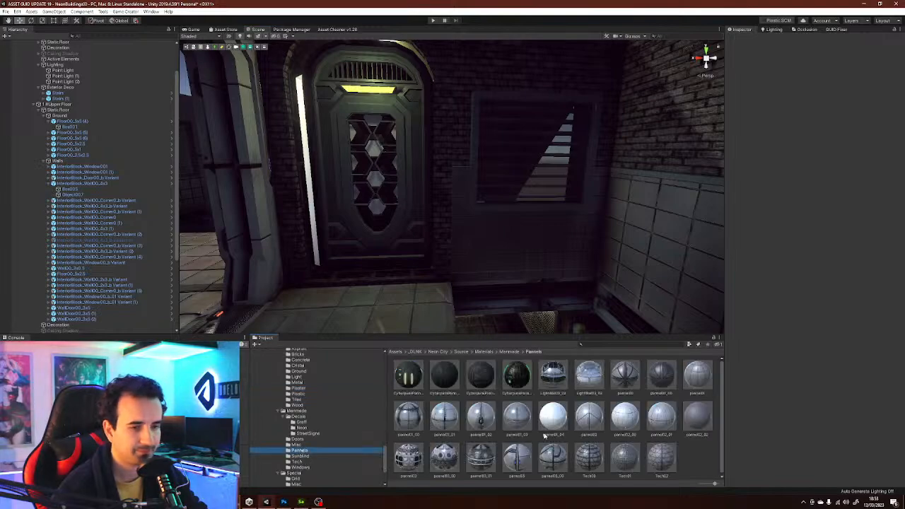
click(553, 417)
- Try the dark and glowing cyan cyberpunk panel materials on the brick wall above the red-lit lower panels
mouse_move(459, 283)
right_down()
mouse_move(713, 259)
mouse_move(545, 271)
mouse_move(273, 255)
mouse_move(450, 256)
mouse_move(475, 286)
right_up()
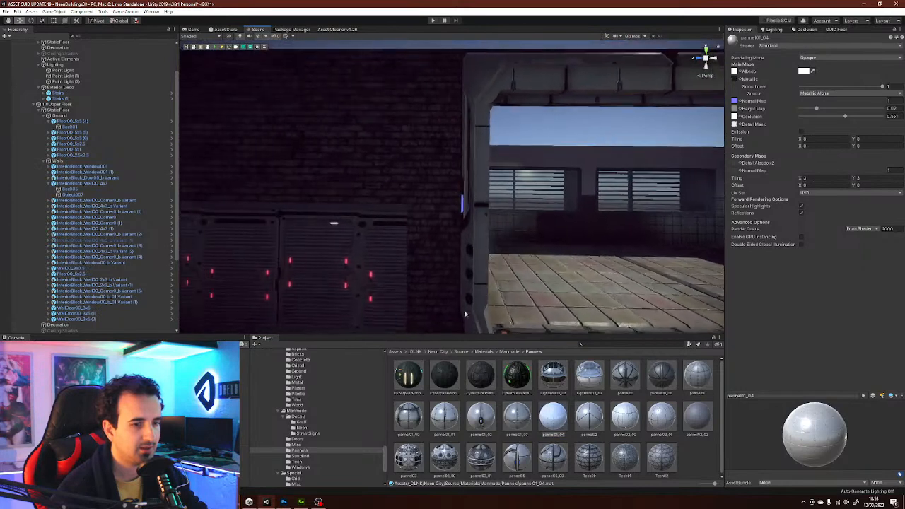
drag(471, 374, 463, 230)
drag(377, 179, 377, 181)
right_drag(474, 219, 382, 221)
key(ctrl+z)
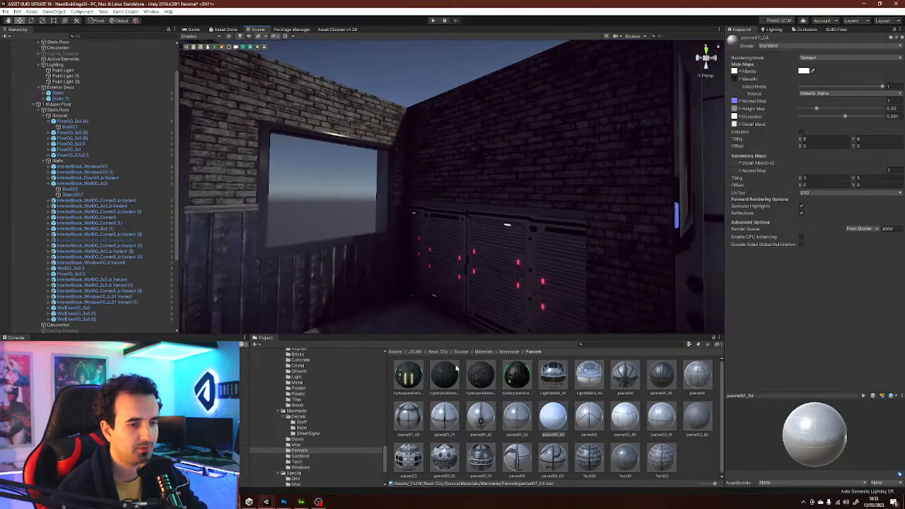
drag(497, 378, 465, 151)
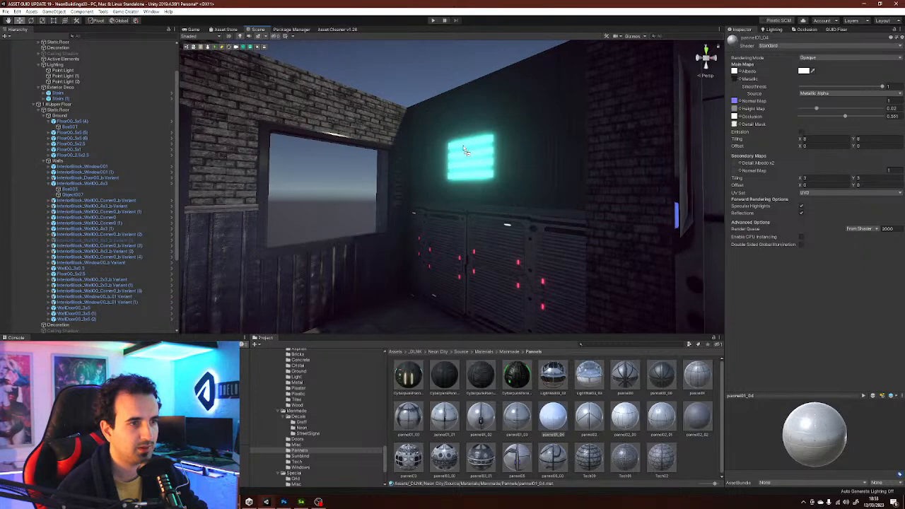
drag(464, 213, 487, 193)
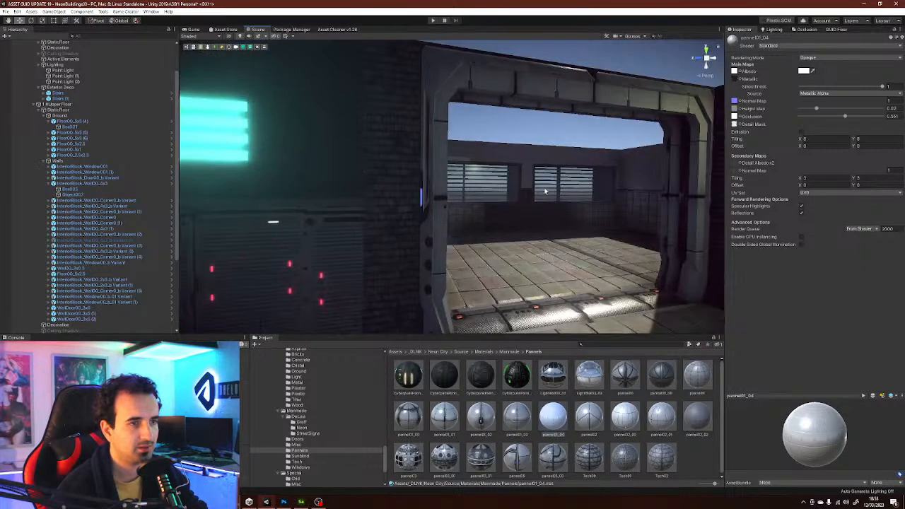
drag(558, 195, 526, 246)
drag(417, 409, 427, 262)
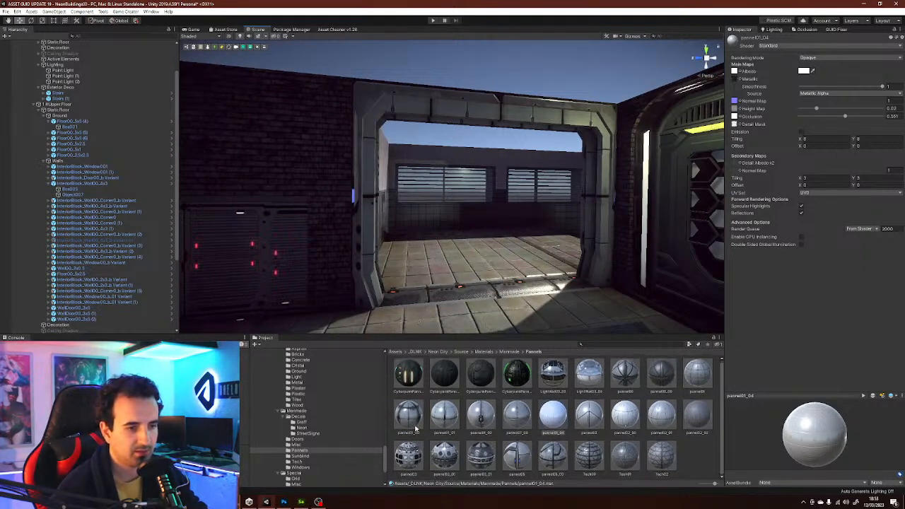
- Apply materials from the Metal folder to the side strips of the passage's door frame, working from both rooms
click(305, 384)
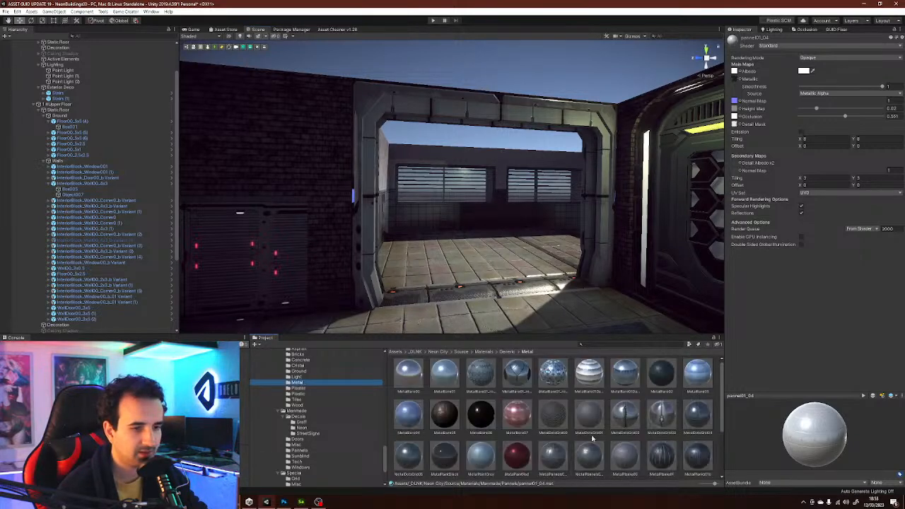
scroll(503, 441, down, 1)
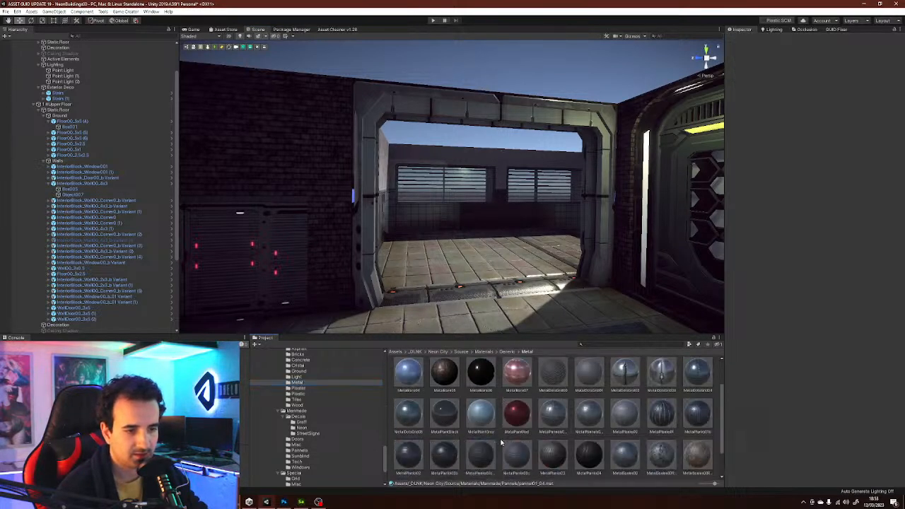
scroll(502, 443, down, 1)
drag(487, 457, 360, 226)
right_drag(360, 226, 521, 321)
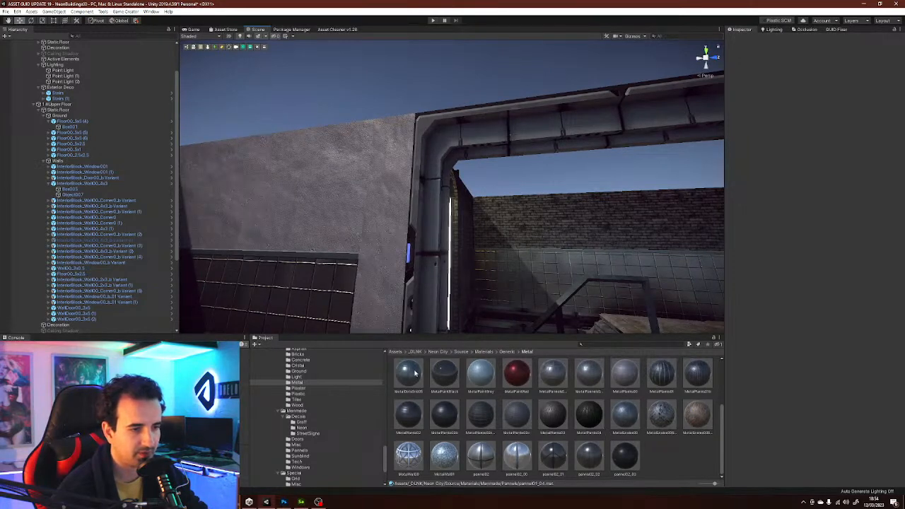
drag(415, 373, 410, 259)
right_drag(410, 259, 529, 260)
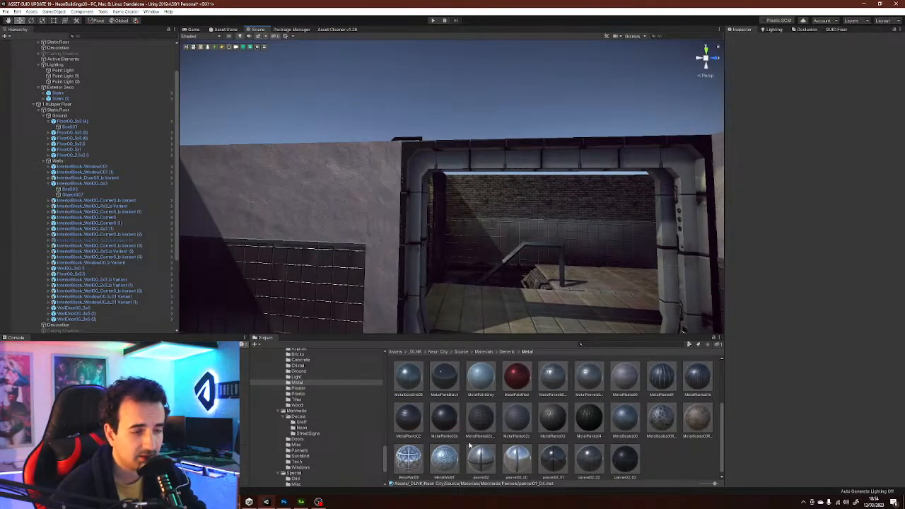
drag(475, 458, 408, 155)
right_drag(425, 239, 511, 304)
- Apply the pannel02 metal panel materials to the lower tiled sections of the long brick wall
key(w)
key(w)
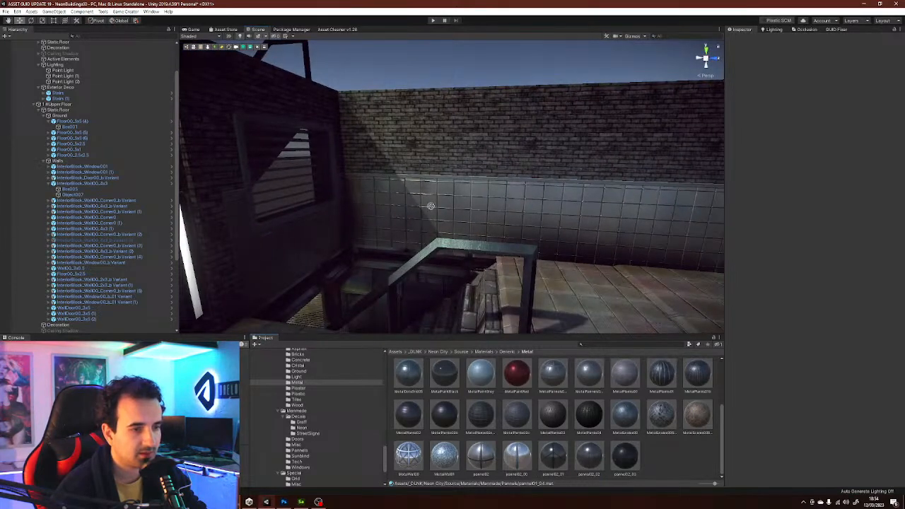
drag(589, 456, 408, 209)
right_drag(408, 208, 477, 210)
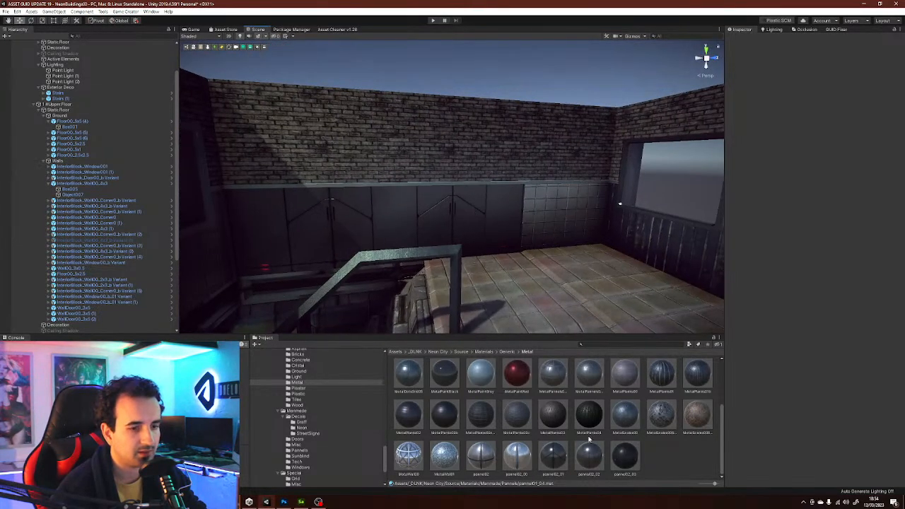
drag(555, 458, 571, 237)
right_drag(563, 236, 469, 243)
right_drag(535, 232, 559, 255)
- Apply the dark MetalPlanks04 material to the lower sections of the long brick wall
right_drag(470, 200, 461, 218)
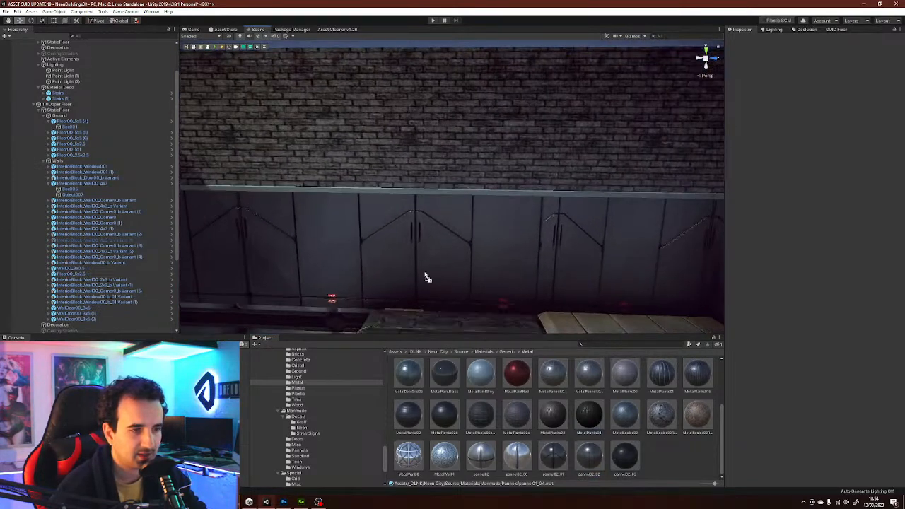
drag(455, 281, 419, 277)
right_drag(482, 278, 482, 263)
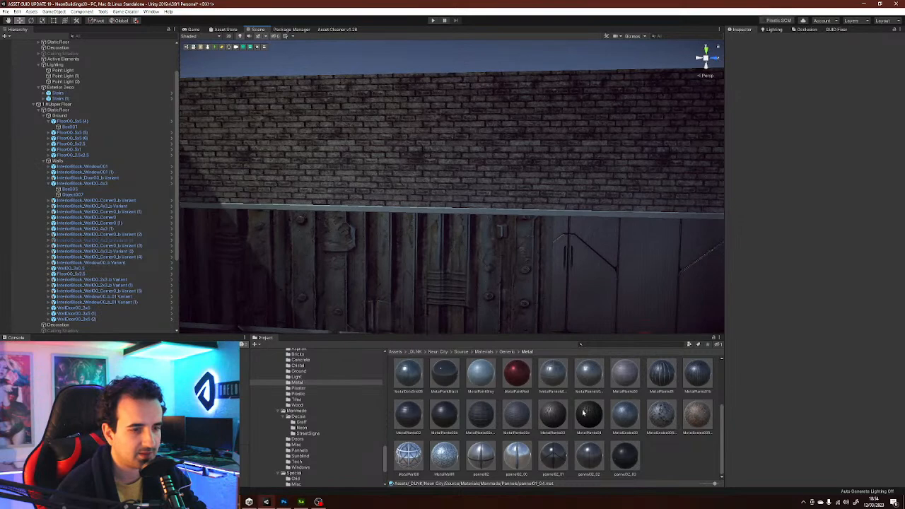
drag(586, 417, 593, 304)
right_drag(593, 304, 648, 295)
- Try MetalPlanks03 below the corner window, replace it with MetalPlanks04 and apply MetalPlanks04 below the second window too
right_drag(499, 286, 501, 285)
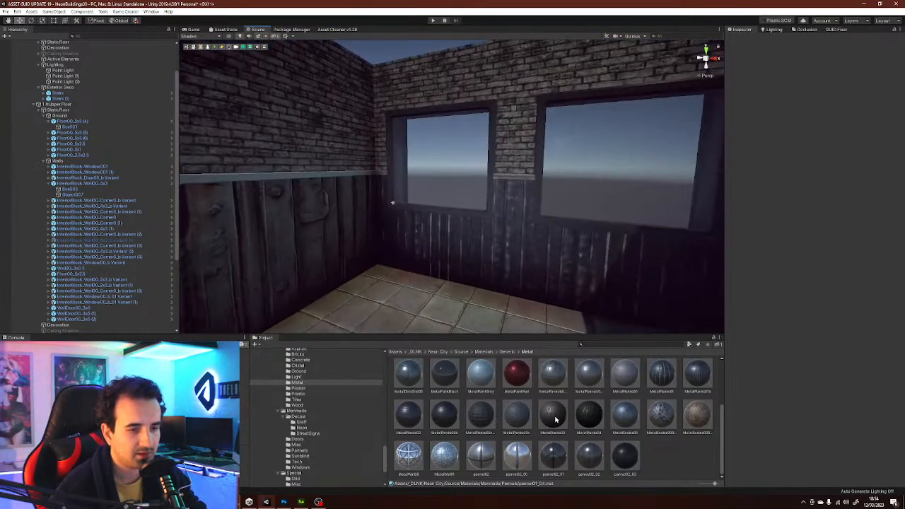
drag(555, 421, 479, 253)
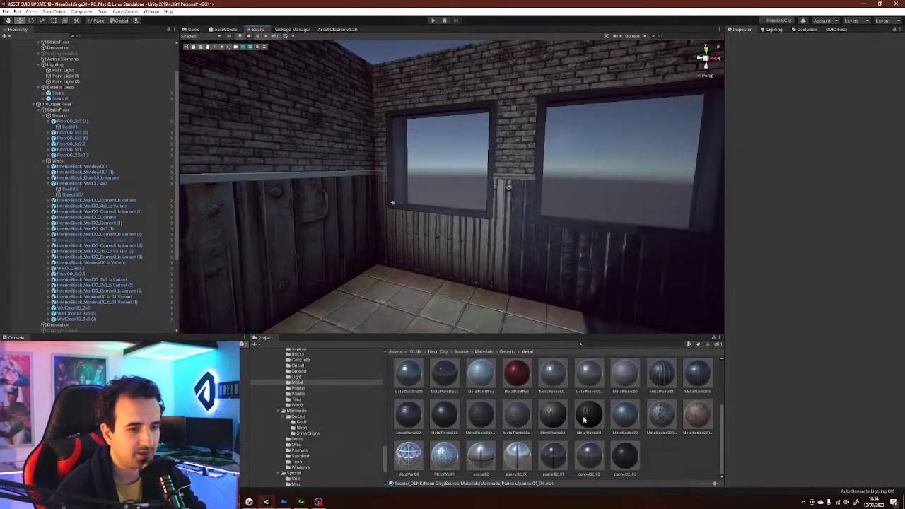
drag(584, 419, 459, 261)
drag(579, 406, 549, 281)
- Apply MetalPlanks04 to the lower wall beside the passage frame and the lower sections around the interior door and neighbouring window
right_drag(523, 261, 626, 264)
drag(592, 414, 470, 273)
right_drag(480, 261, 448, 236)
drag(495, 270, 495, 271)
right_drag(495, 272, 440, 267)
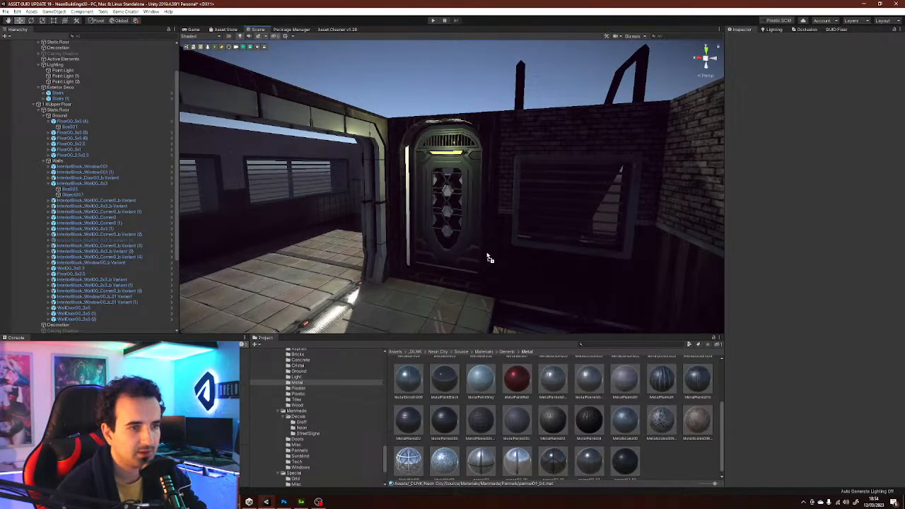
right_drag(526, 278, 356, 278)
right_drag(512, 271, 537, 279)
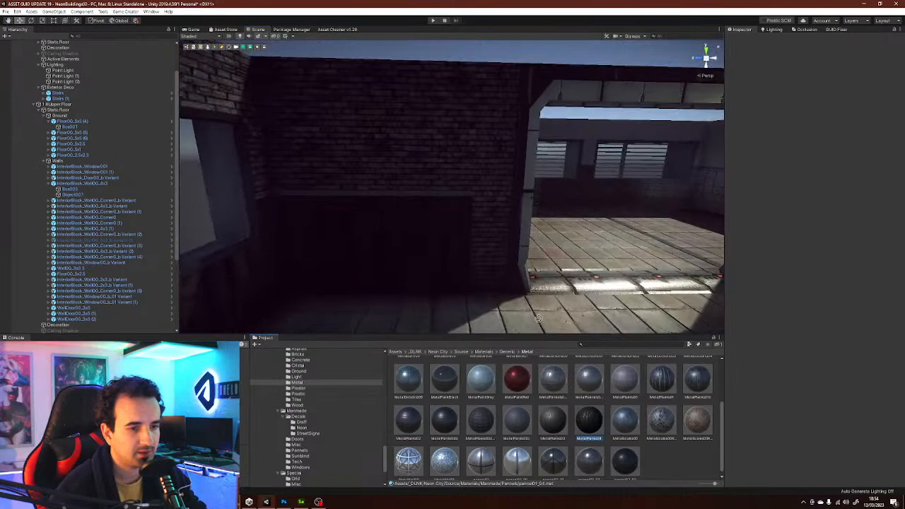
- Apply the rusty MetalBare05 material to the trim strips between bricks and planks along the long wall
right_drag(516, 232, 718, 431)
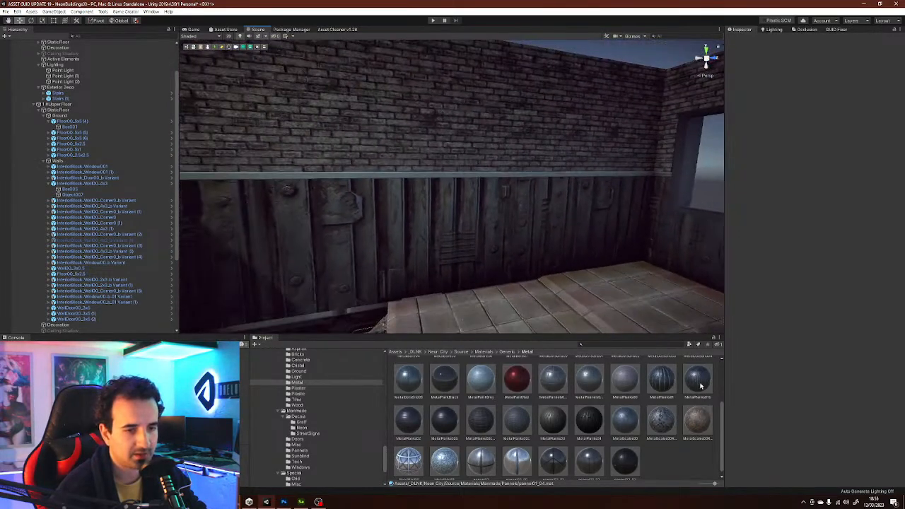
right_drag(591, 249, 484, 212)
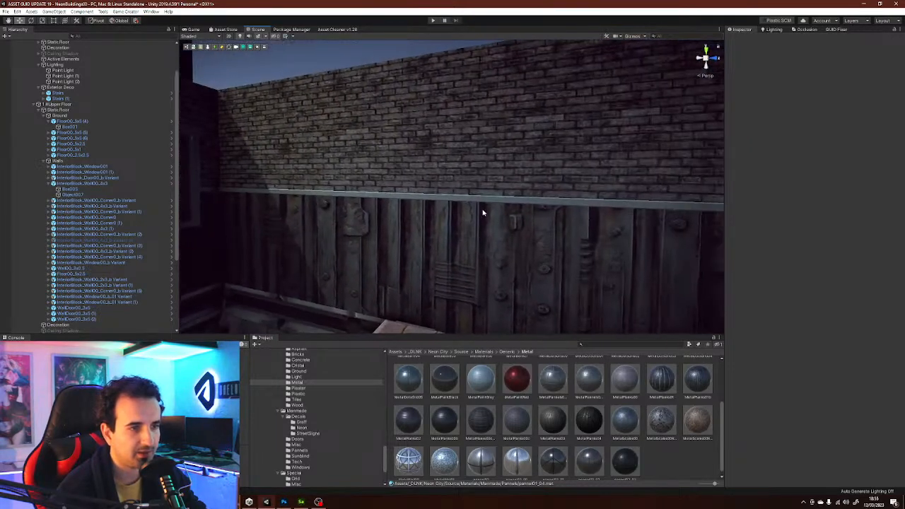
right_drag(528, 238, 560, 242)
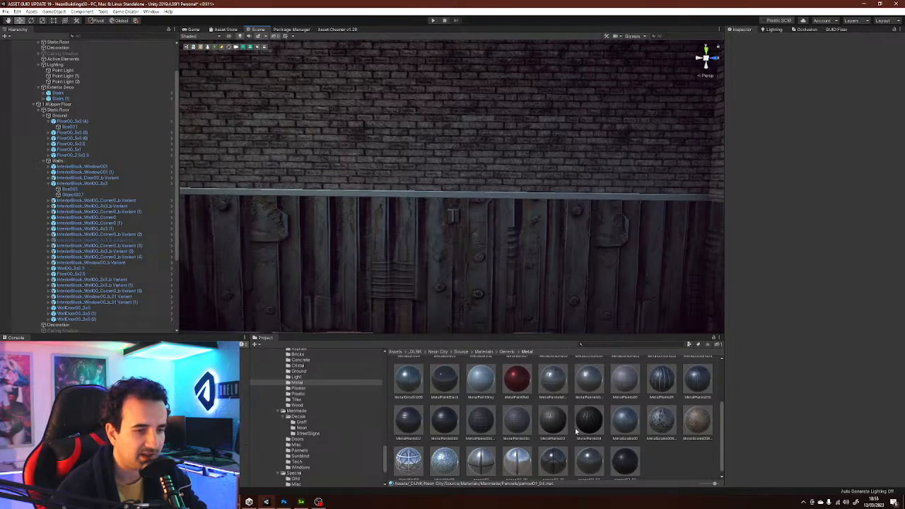
scroll(530, 400, up, 2)
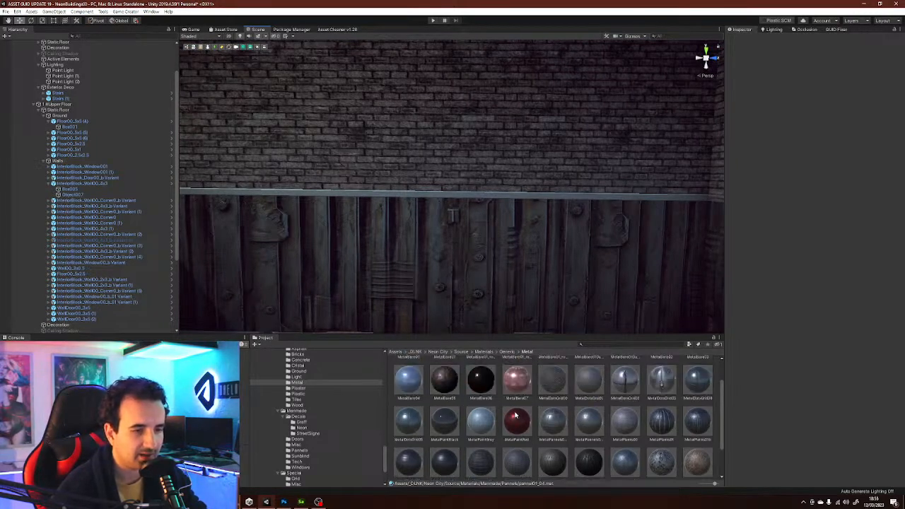
drag(453, 400, 458, 200)
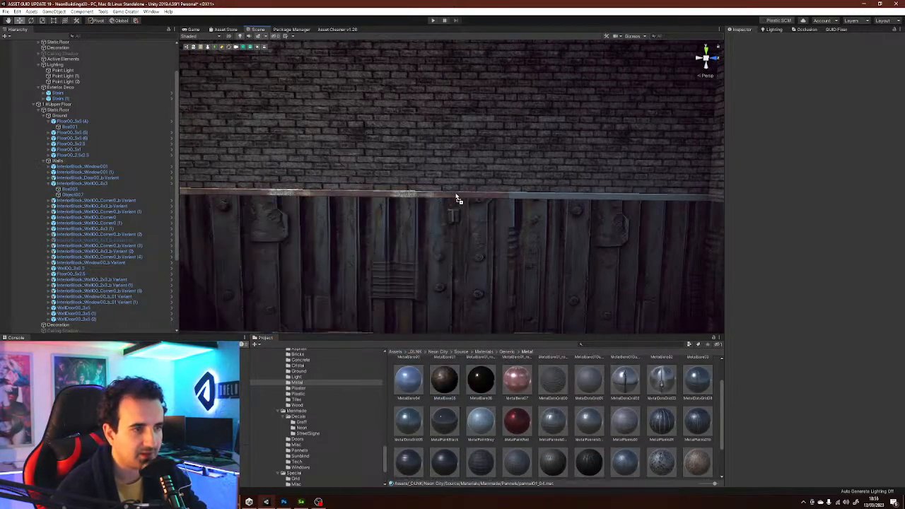
drag(445, 382, 574, 200)
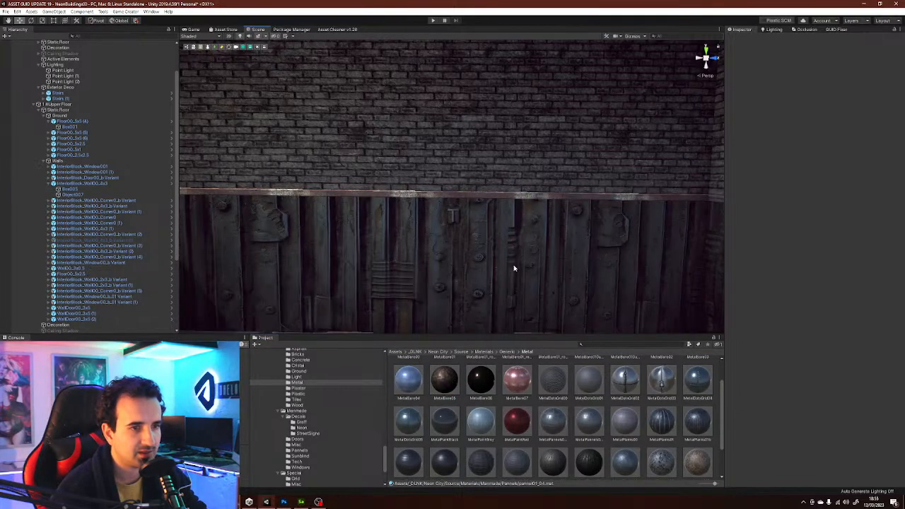
- Apply the rusty MetalBare05 material to the window wall's trim and both window frames
right_drag(516, 266, 600, 262)
right_drag(471, 259, 491, 266)
key(w)
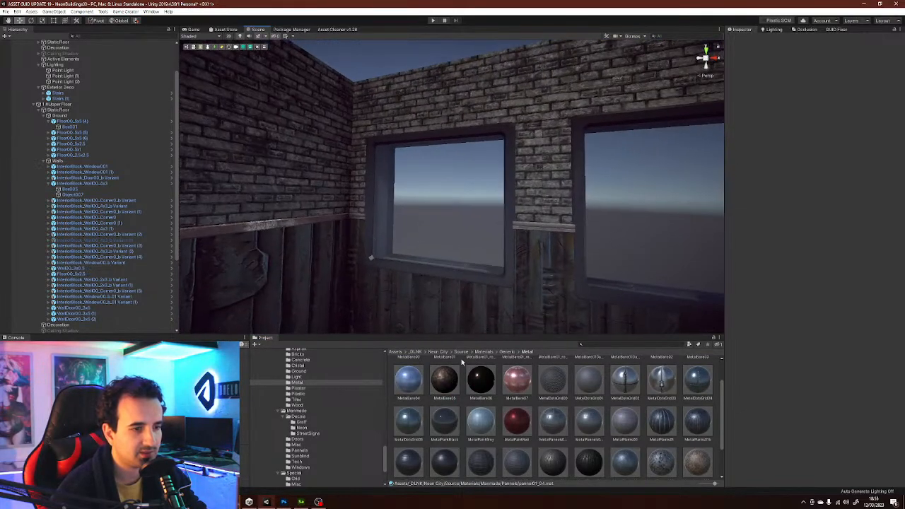
drag(446, 377, 367, 221)
drag(443, 378, 373, 245)
right_drag(371, 242, 458, 246)
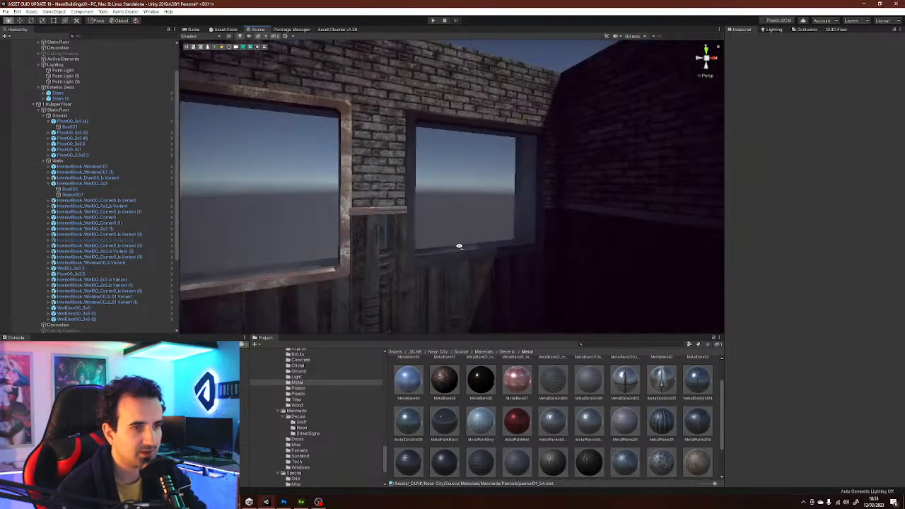
drag(442, 378, 415, 251)
- Apply the rusty MetalBare05 material to the trim beside the passage and the trim and window frame next to the interior door
right_drag(413, 255, 537, 301)
drag(443, 378, 388, 243)
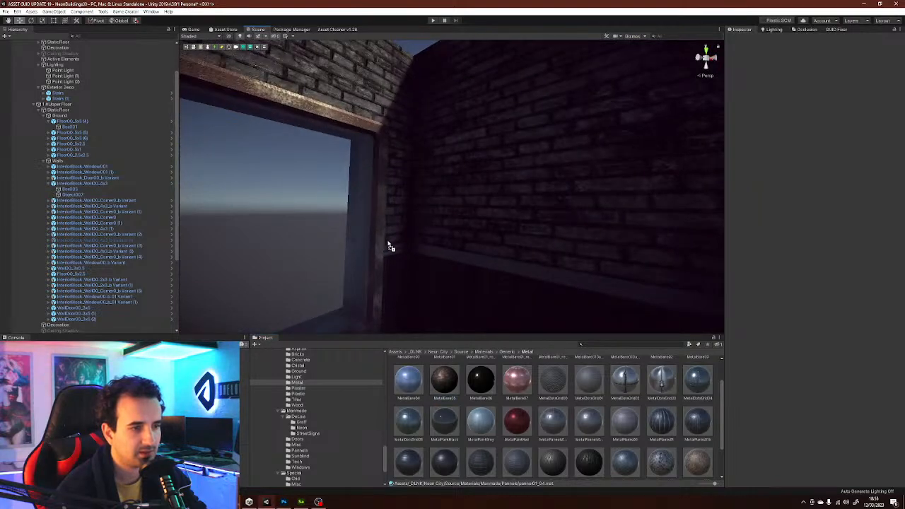
right_drag(470, 279, 597, 270)
drag(443, 380, 427, 223)
drag(436, 383, 444, 253)
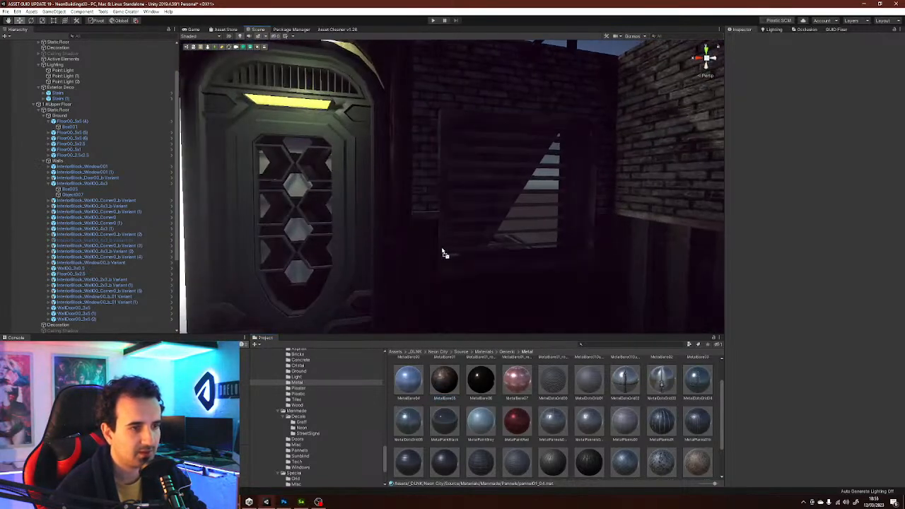
- Apply the rusty MetalBare05 material to the remaining trim between the interior door and the neighbouring window
drag(446, 366, 441, 213)
right_drag(464, 256, 506, 254)
- Try metal panel and plank materials, including MetalPlanks04, on the narrow wall section beside the wide passage frame
drag(559, 417, 412, 256)
right_drag(409, 253, 473, 260)
drag(651, 425, 511, 225)
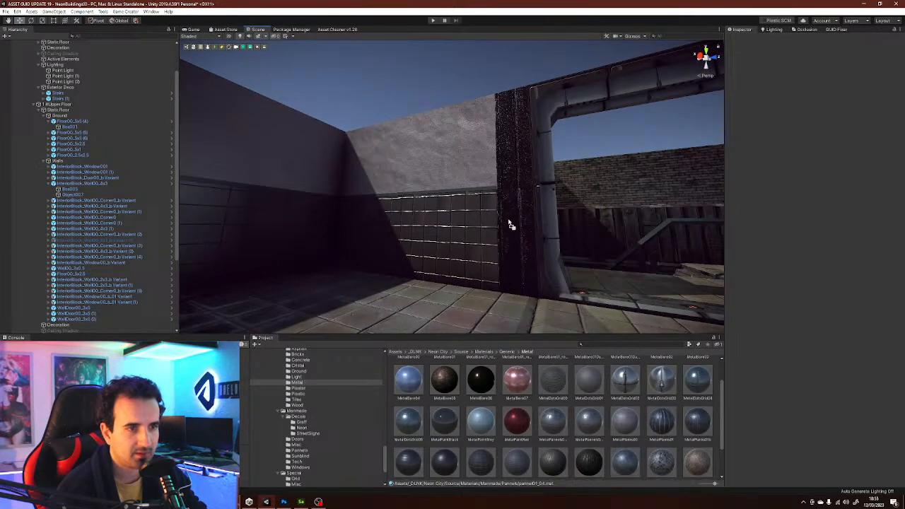
drag(694, 421, 519, 225)
right_drag(515, 224, 535, 226)
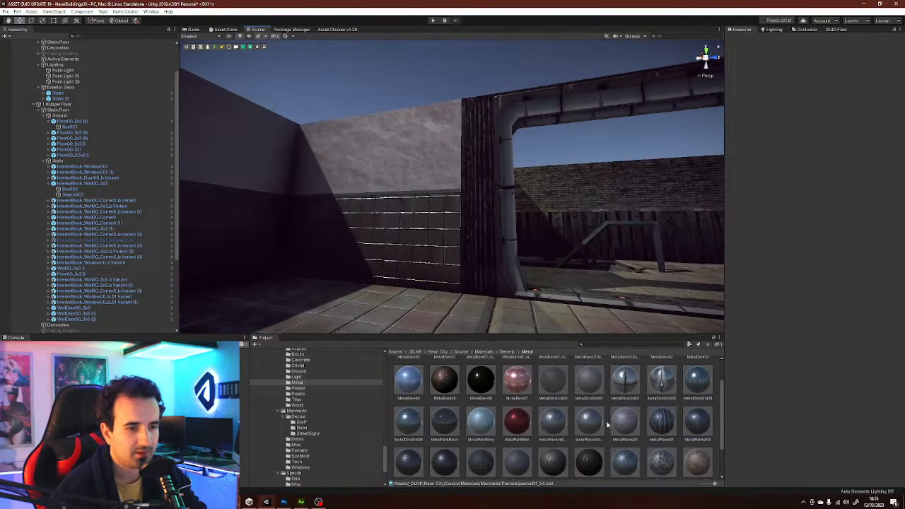
scroll(588, 459, down, 1)
drag(588, 460, 483, 254)
right_drag(484, 252, 511, 317)
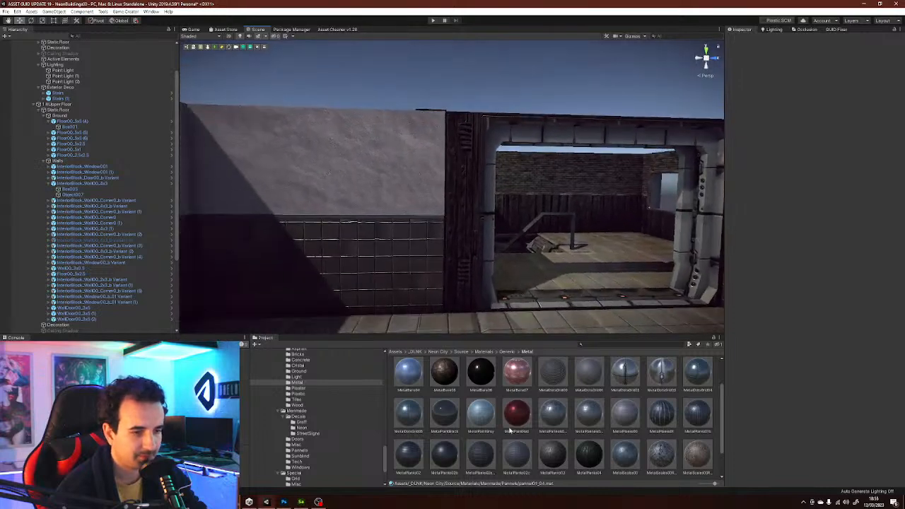
- Try a metal plank material and a panel material on the lower wall area next to the passage
scroll(506, 425, down, 1)
drag(556, 456, 439, 247)
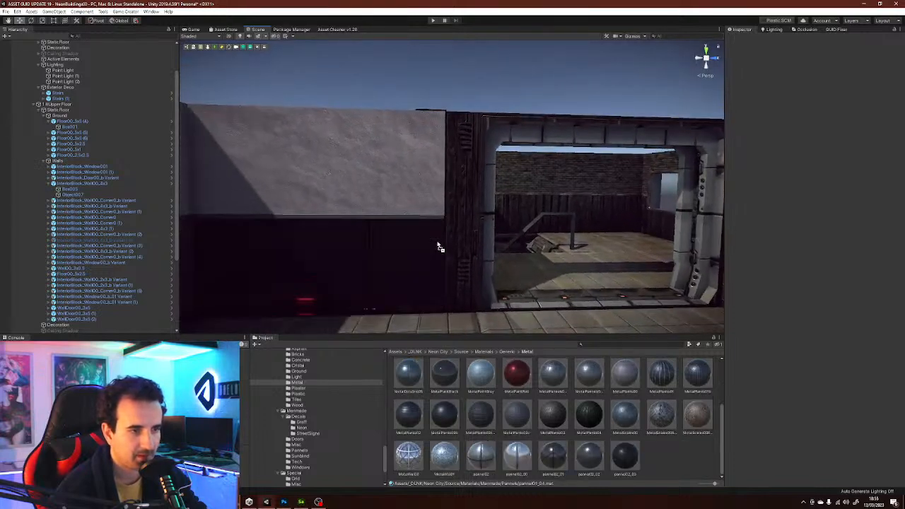
right_drag(464, 283, 453, 318)
drag(474, 459, 504, 291)
right_drag(493, 265, 446, 327)
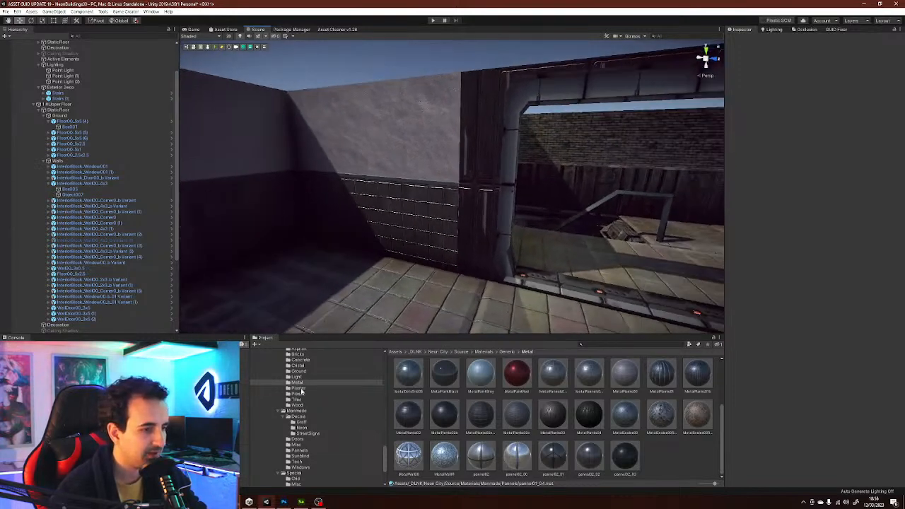
- Apply a dark metal square tile material from the Tiles materials to the narrow wall section beside the passage frame
click(300, 393)
click(297, 400)
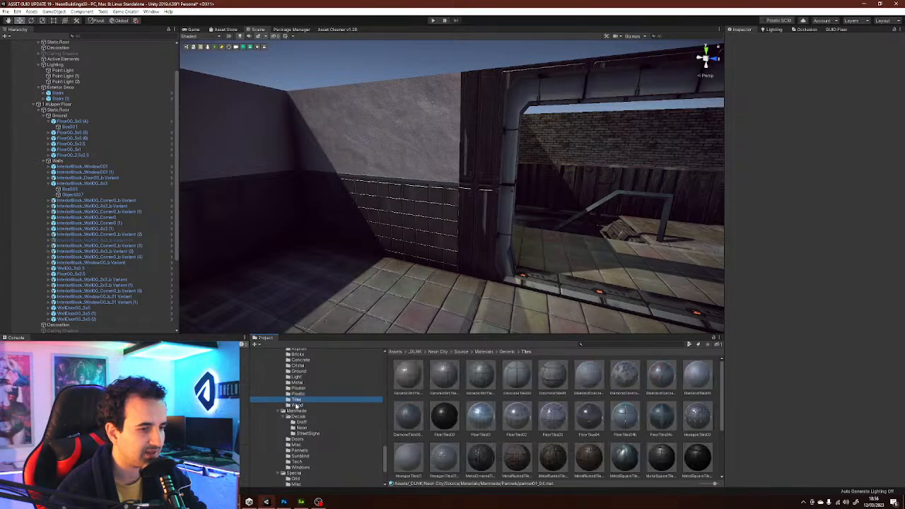
drag(475, 460, 476, 214)
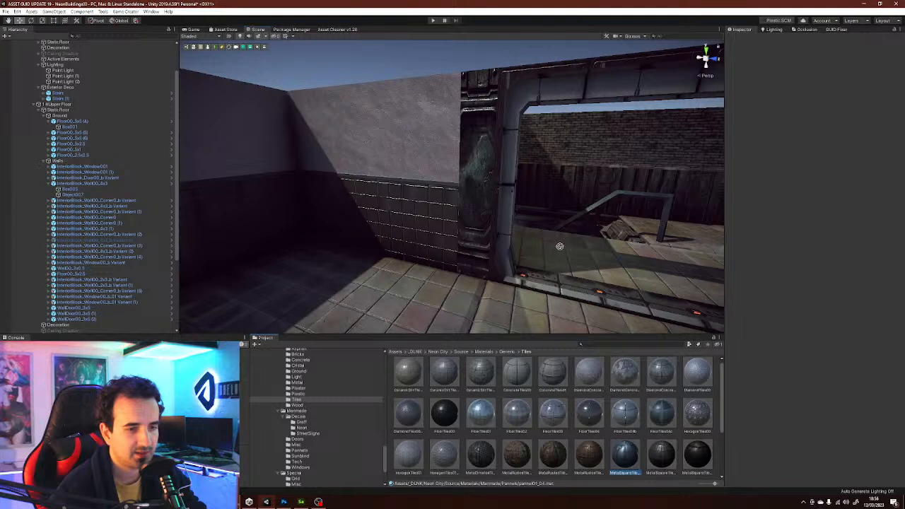
drag(625, 452, 485, 183)
drag(660, 455, 463, 208)
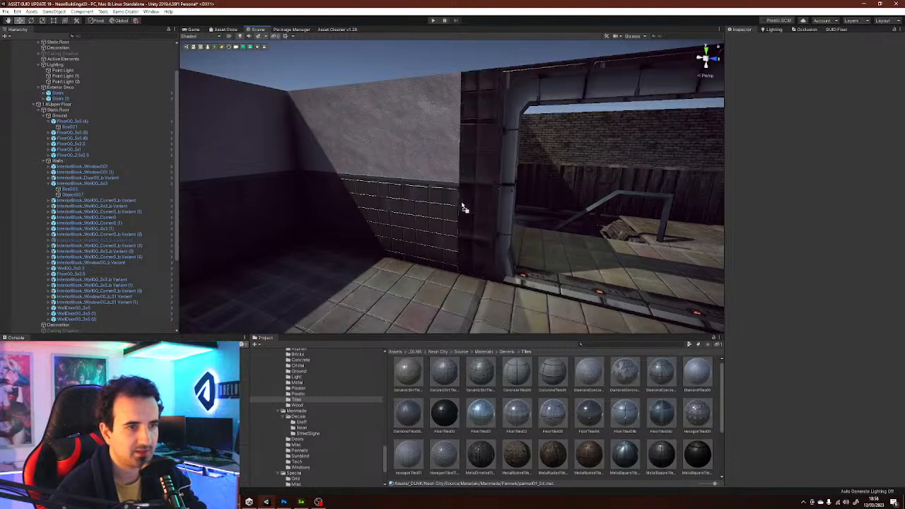
drag(709, 446, 486, 200)
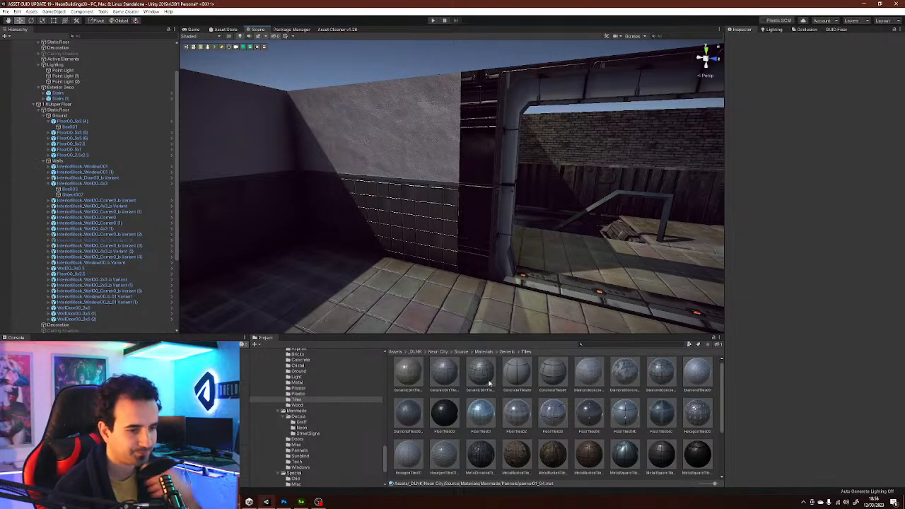
- Try metal square and wall tile materials on the lower wall beside the passage, and a pavement tile on the floor
scroll(506, 438, down, 2)
scroll(591, 453, down, 2)
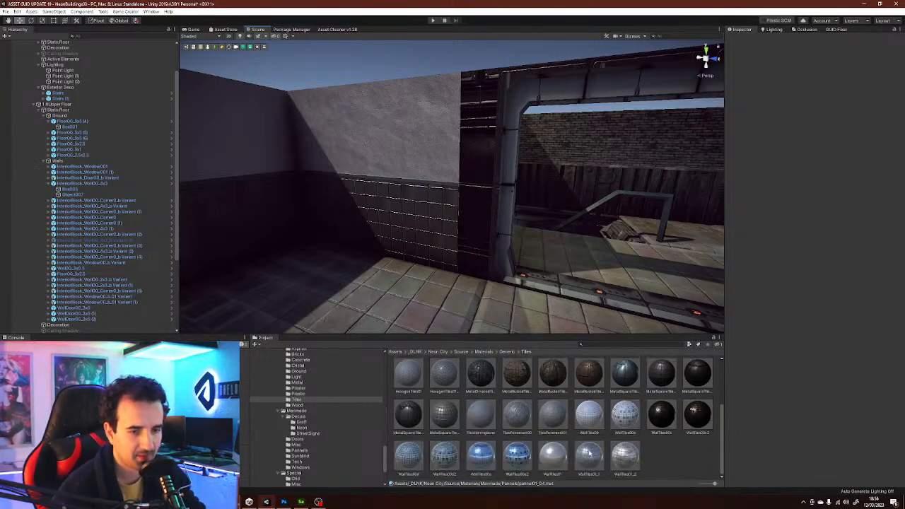
drag(446, 416, 412, 251)
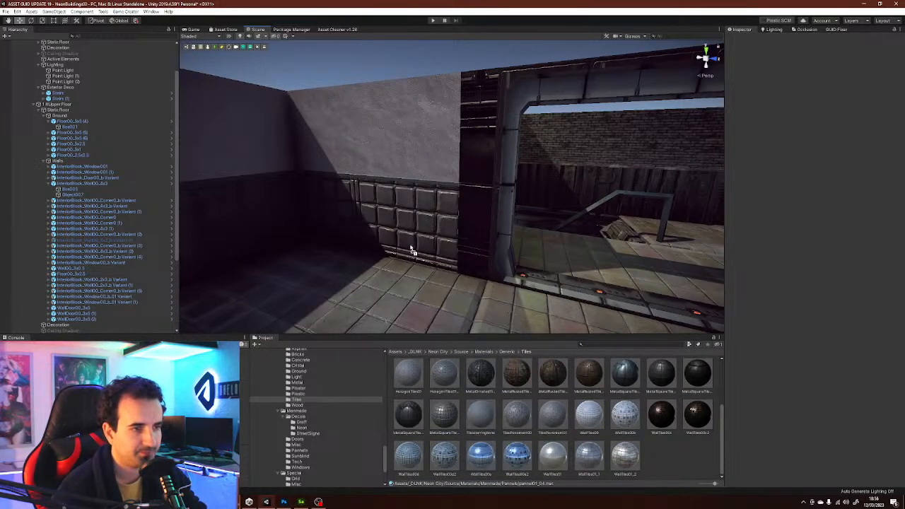
right_drag(451, 293, 468, 276)
key(w)
drag(521, 458, 544, 276)
drag(493, 461, 514, 227)
drag(443, 456, 499, 192)
drag(449, 459, 476, 210)
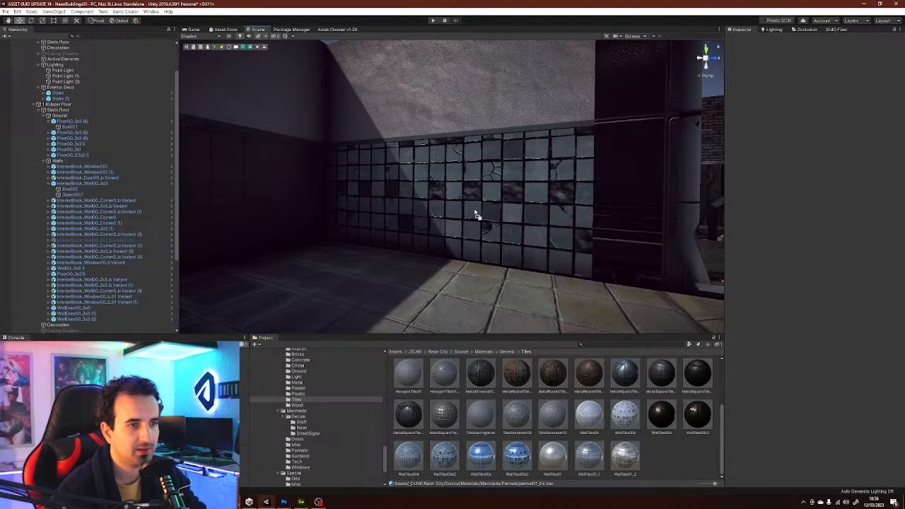
mouse_move(580, 226)
right_down()
mouse_move(573, 230)
mouse_move(594, 251)
mouse_move(584, 227)
right_up()
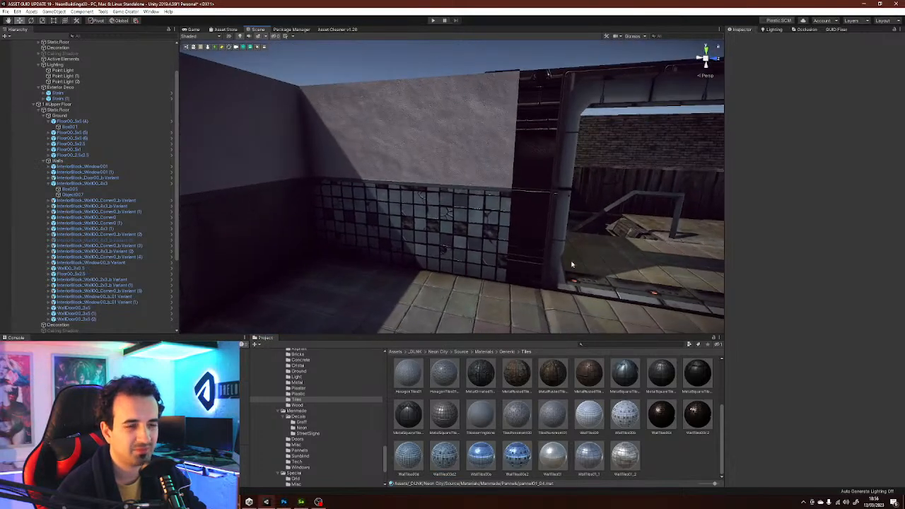
drag(525, 410, 469, 318)
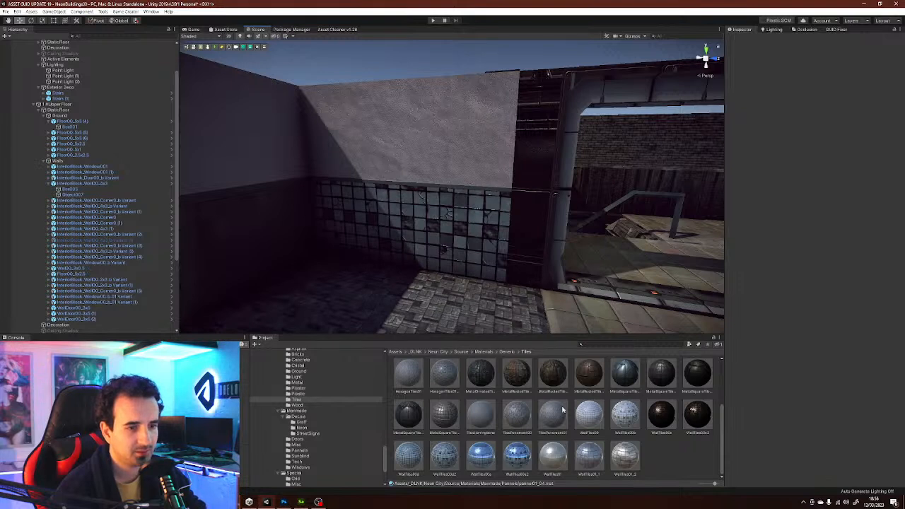
key(ctrl+z)
- Apply a rusted metal tile material to the lower wall beside the passage and the adjoining lower wall
scroll(570, 406, up, 1)
drag(586, 387, 450, 251)
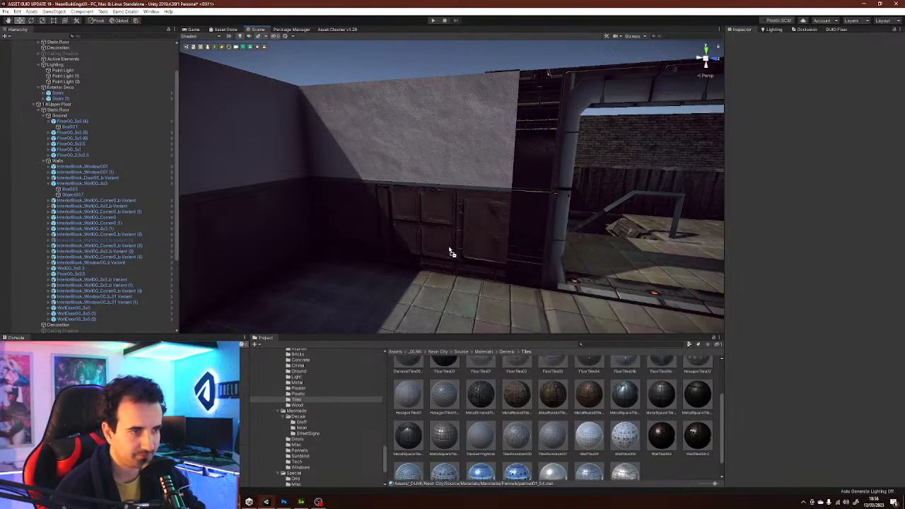
drag(541, 403, 479, 235)
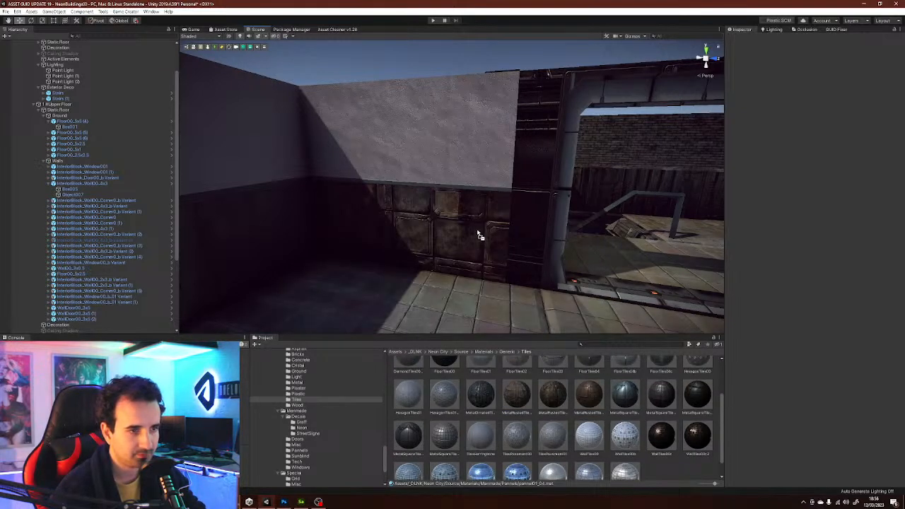
right_drag(387, 279, 413, 270)
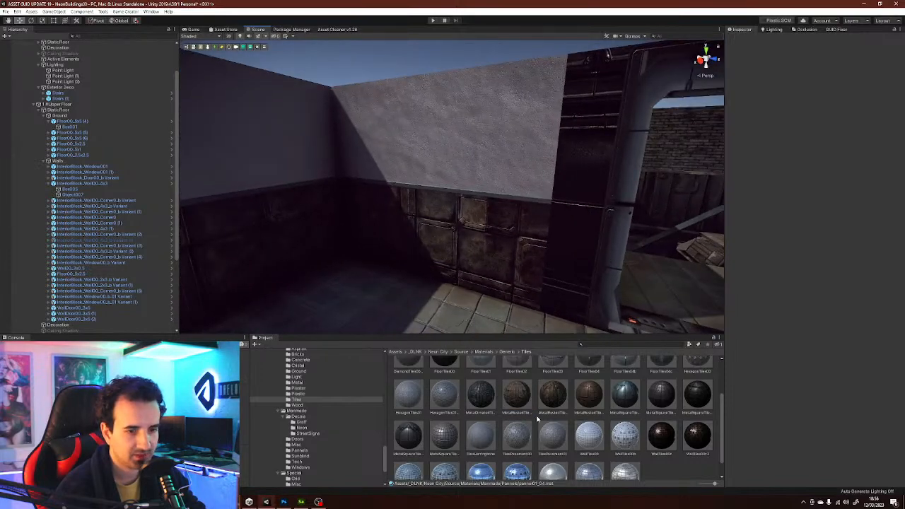
- Try concrete and hexagonal tile materials on the plastered upper wall beside the passage, undoing each one
scroll(537, 419, up, 2)
drag(549, 385, 455, 164)
drag(545, 382, 298, 133)
right_drag(471, 219, 528, 244)
key(ctrl+z)
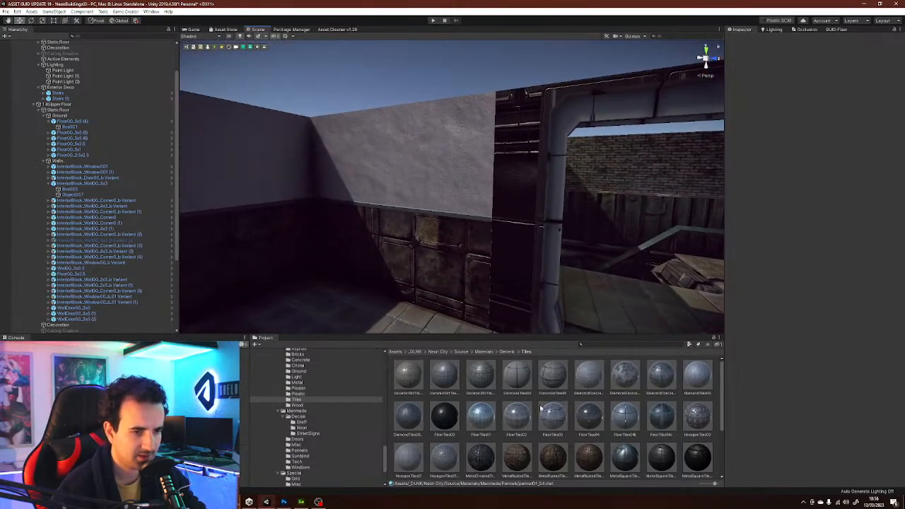
drag(507, 372, 421, 177)
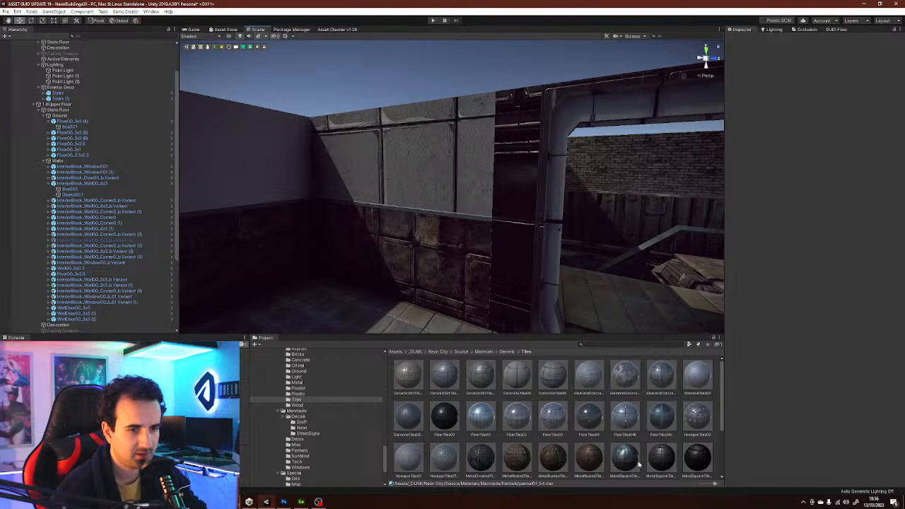
key(ctrl+z)
drag(629, 380, 414, 169)
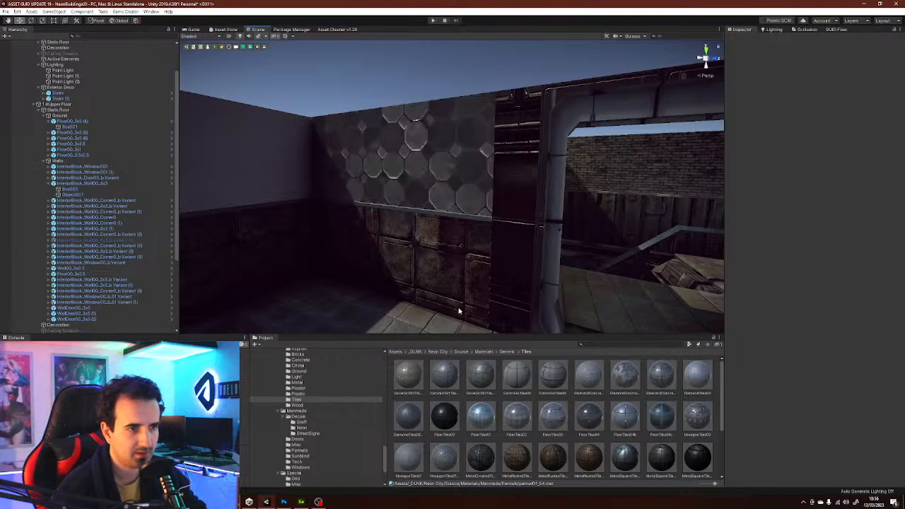
key(ctrl+z)
- Look through the Plaster, Metal and Cristal materials and try Concrete materials on the upper wall beside the passage
click(319, 393)
click(316, 389)
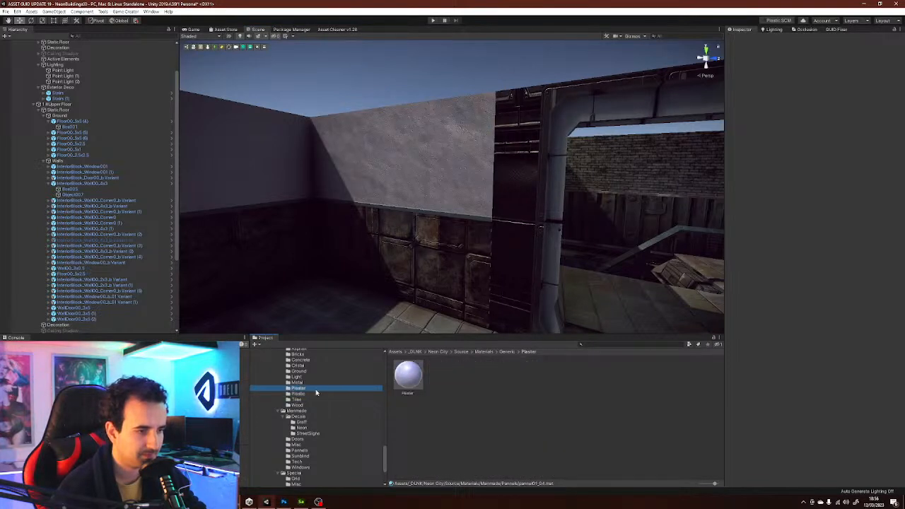
click(312, 381)
click(306, 366)
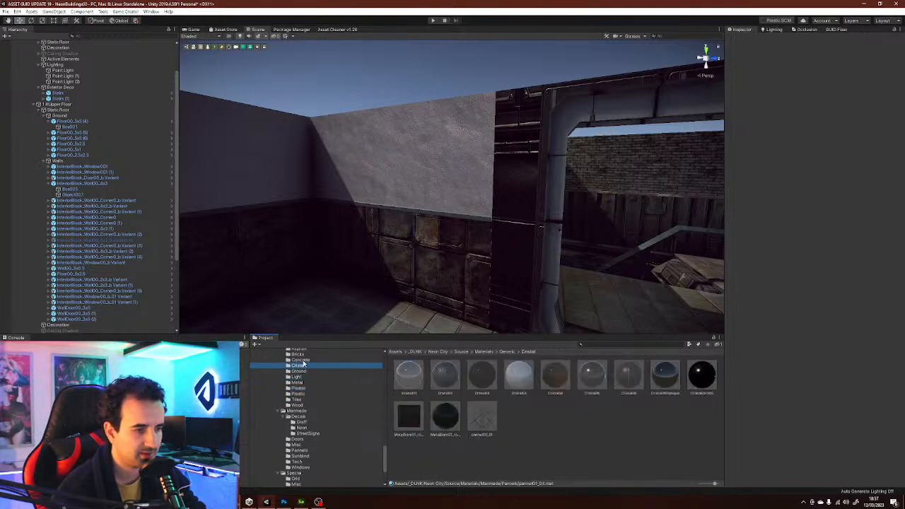
click(306, 360)
scroll(322, 396, up, 2)
drag(453, 396, 362, 170)
drag(538, 380, 410, 177)
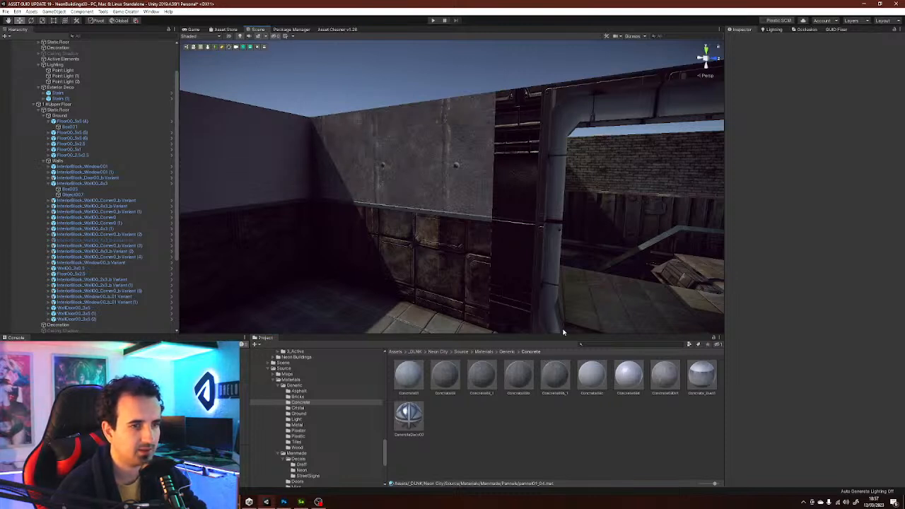
- Try several materials from the Bricks folder on the upper wall beside the passage
click(295, 397)
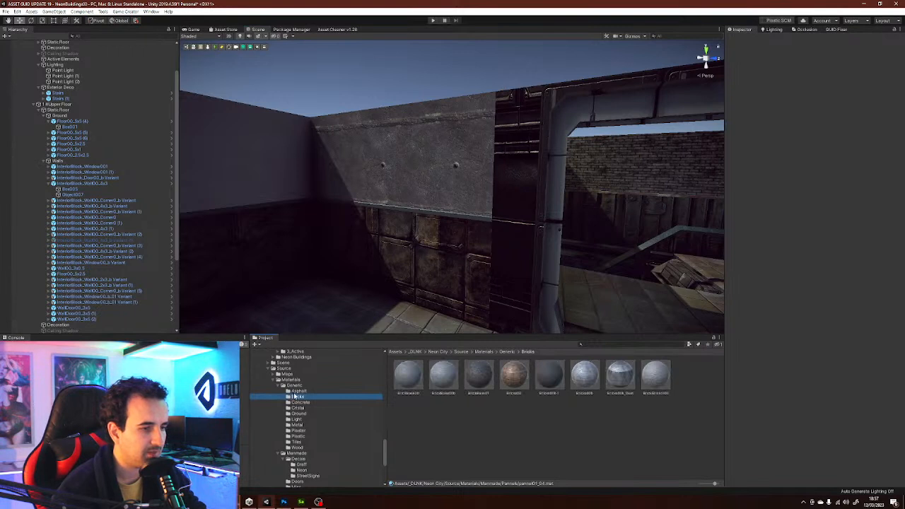
drag(486, 381, 375, 176)
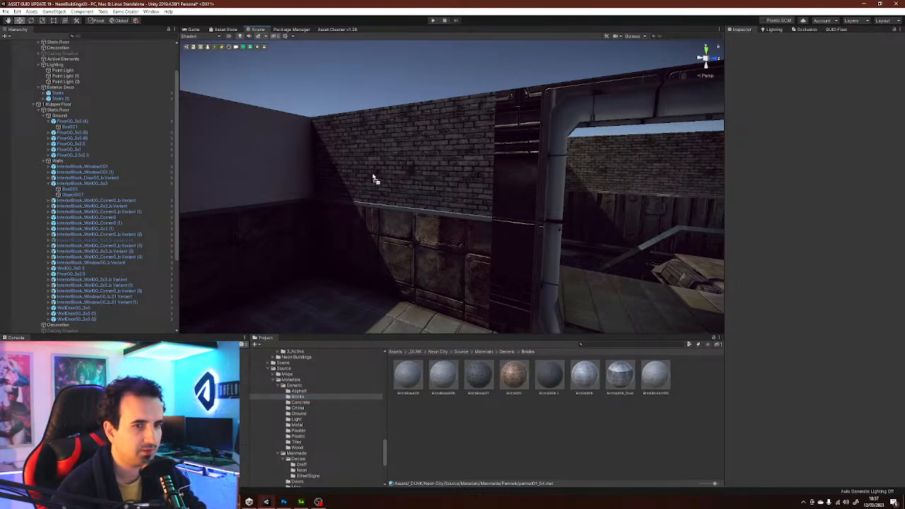
drag(508, 379, 408, 159)
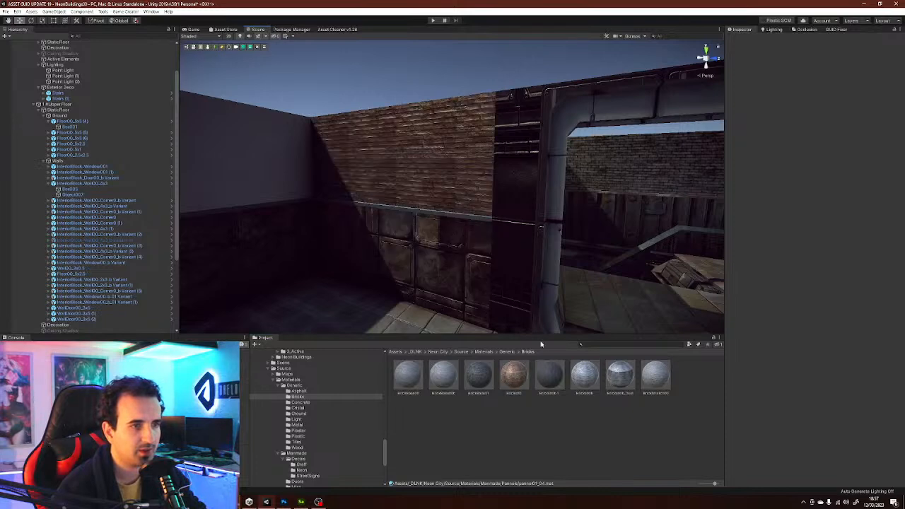
drag(550, 374, 394, 186)
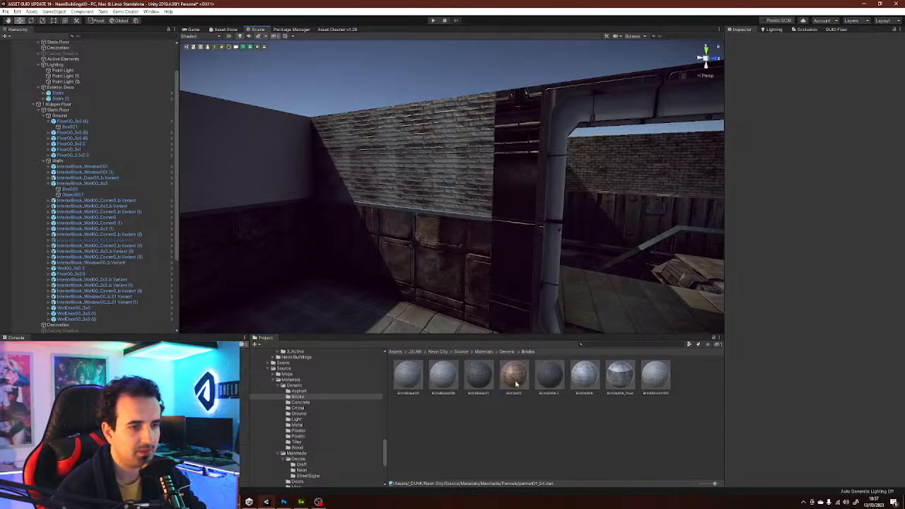
drag(620, 383, 386, 163)
drag(661, 393, 432, 166)
- Apply the dark BrickBase01 material to the room's upper walls, including the adjoining wall and the window walls
drag(479, 397, 441, 180)
drag(472, 373, 296, 164)
right_drag(424, 224, 517, 273)
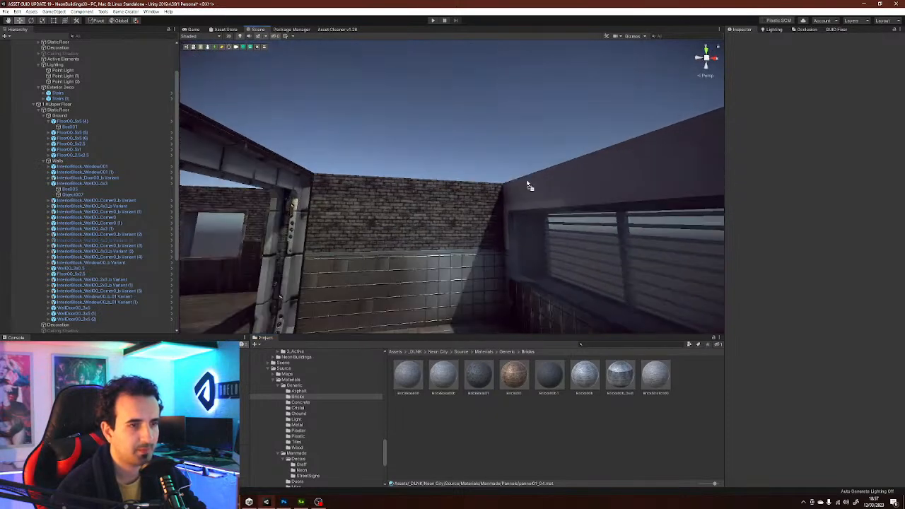
right_drag(471, 228, 560, 221)
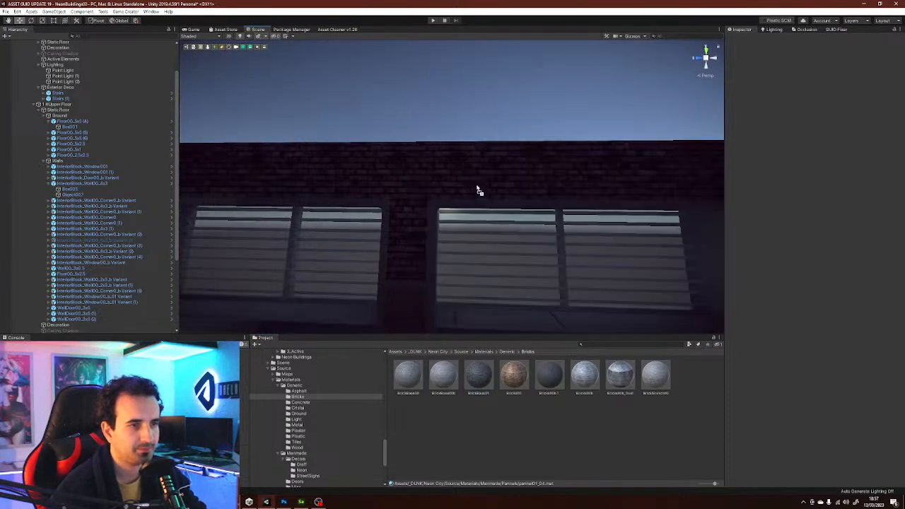
right_drag(420, 250, 445, 244)
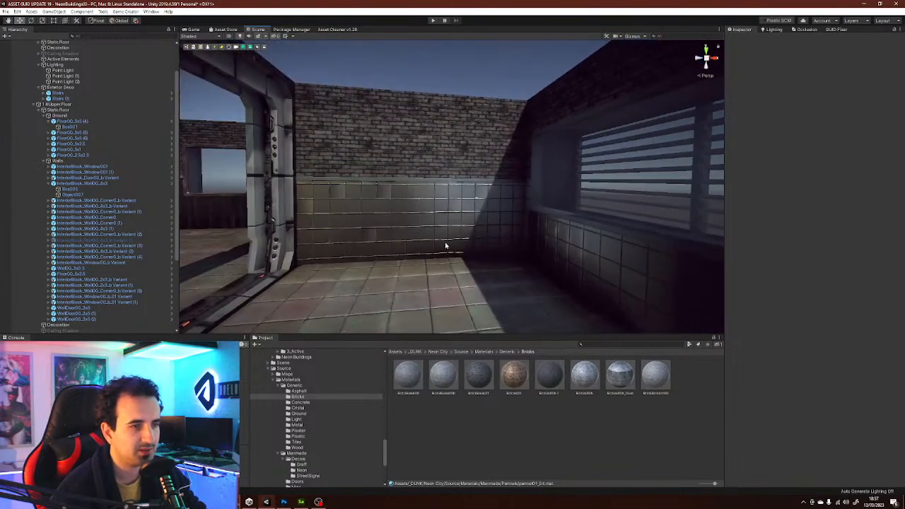
- Browse the generic material folders and try a dark material from the Metal folder on the tiled lower wall beneath the bricks
click(301, 414)
click(301, 419)
click(299, 430)
click(298, 425)
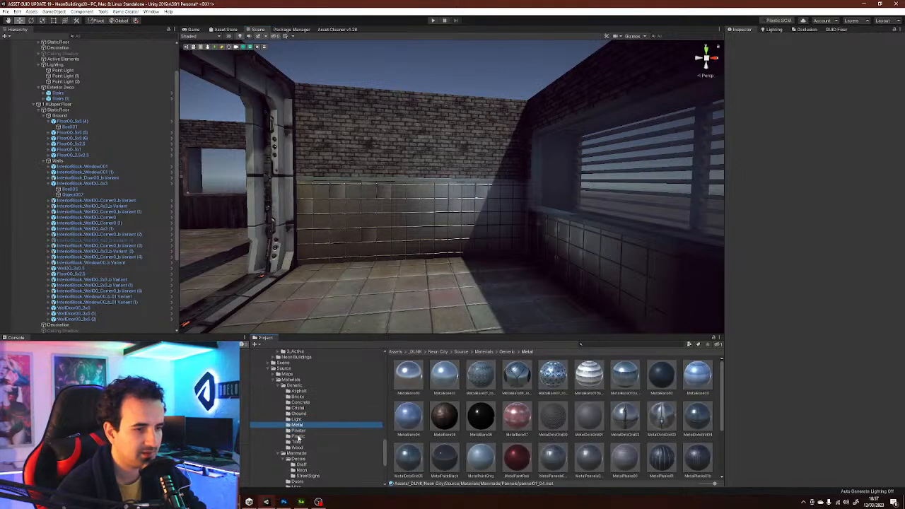
click(297, 436)
click(299, 431)
click(298, 425)
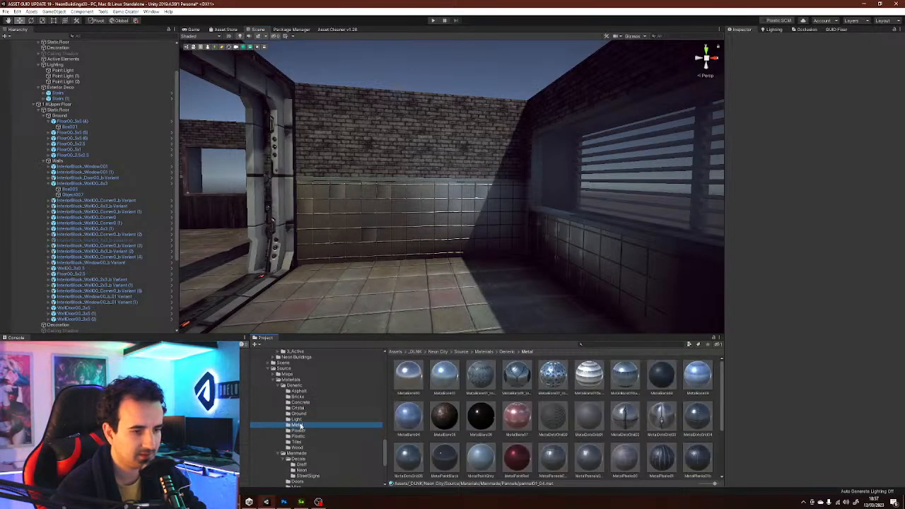
drag(410, 472, 359, 199)
right_drag(447, 302, 589, 320)
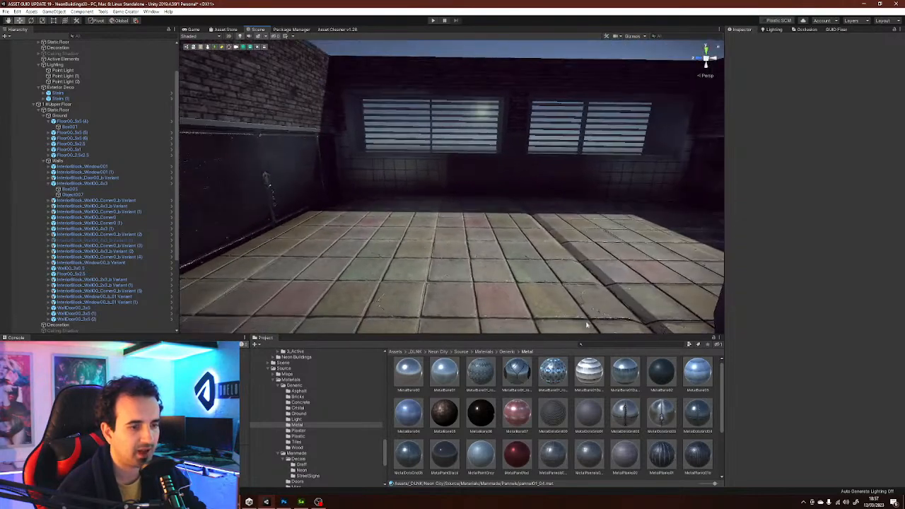
- Try the glowing hexagonal metal material, and apply MetalPaintRed to the lower wall between the passage frame and the window wall
drag(518, 375, 286, 192)
right_drag(427, 245, 453, 239)
right_drag(336, 219, 452, 318)
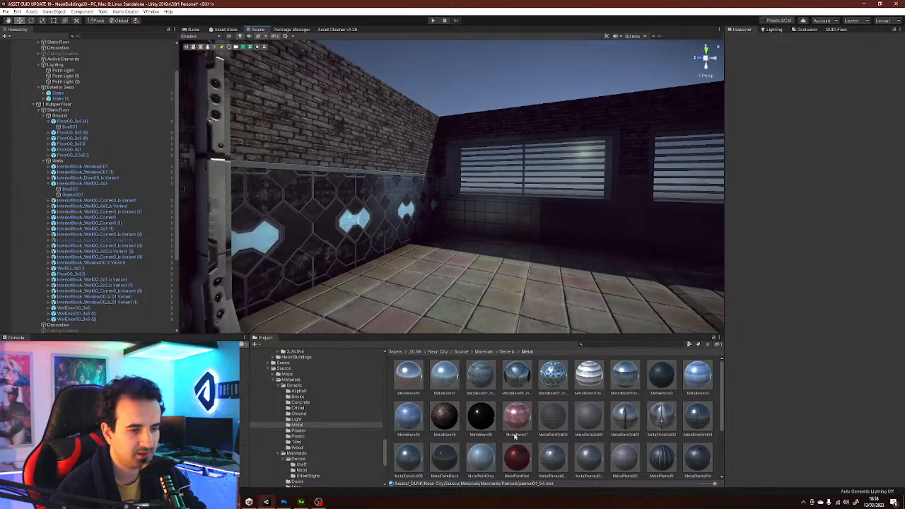
drag(526, 445, 377, 242)
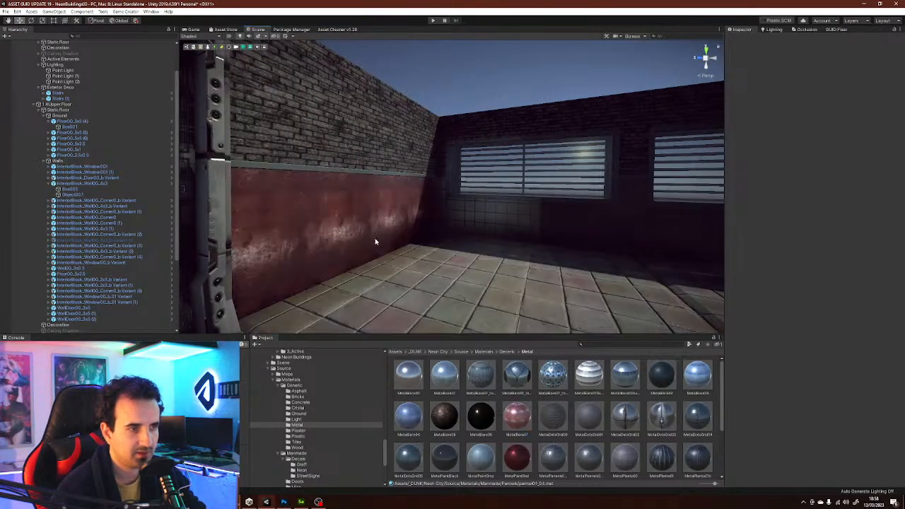
- Apply the dark MetalPanels material to the room's lower walls beneath the bricks, including the window wall and the adjoining wall
drag(573, 458, 371, 204)
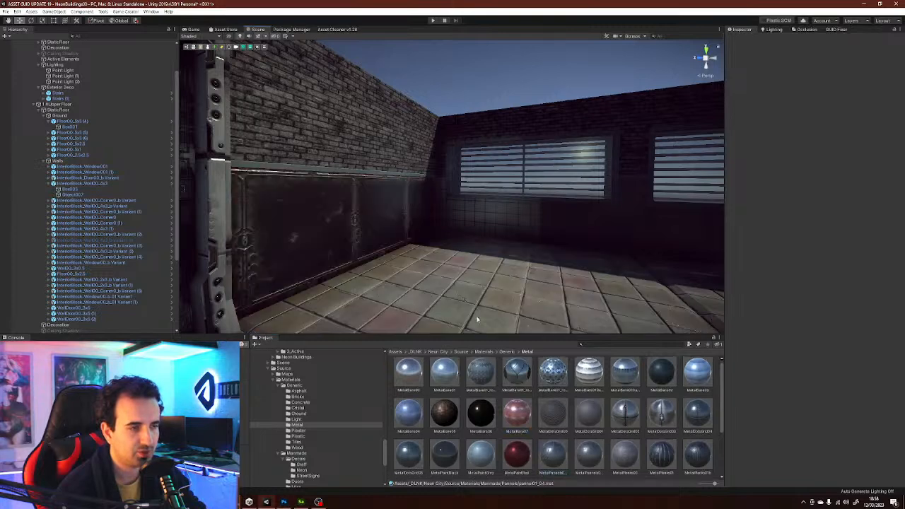
right_drag(504, 248, 540, 252)
right_drag(468, 252, 562, 322)
drag(547, 450, 490, 202)
drag(552, 456, 605, 246)
- Apply the FloorTiles00 material from the generic Tiles folder to both floor sections of the second room
right_drag(605, 247, 479, 282)
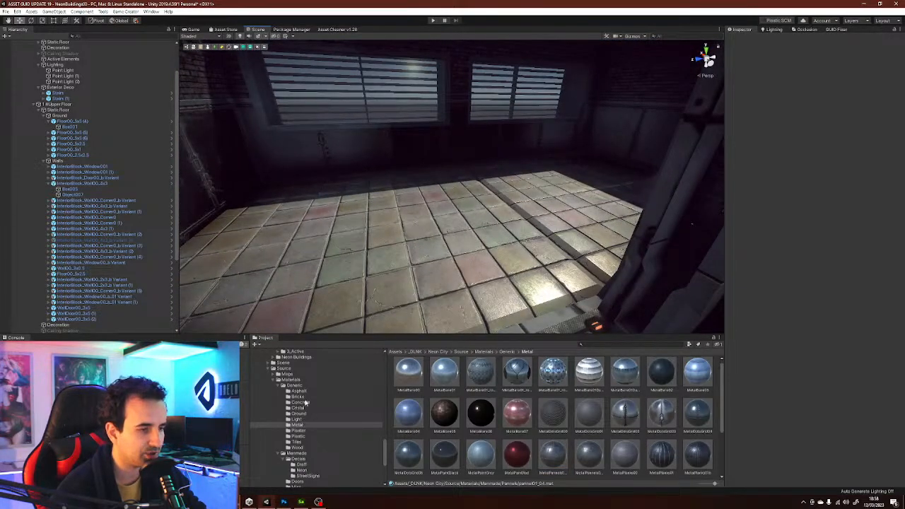
right_drag(494, 210, 481, 164)
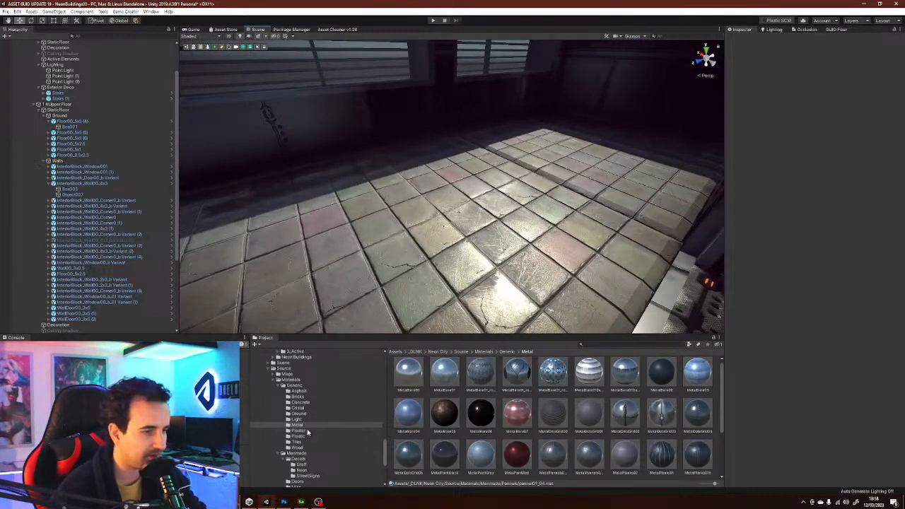
click(297, 442)
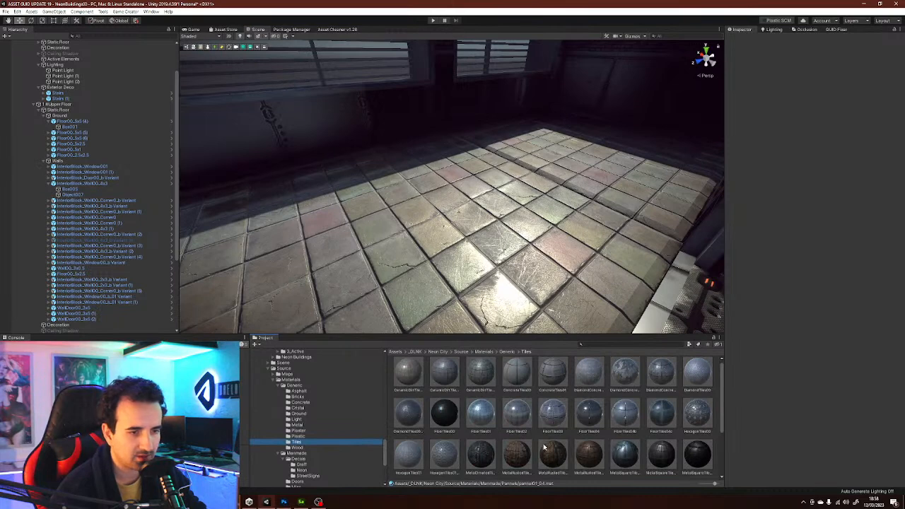
click(445, 414)
scroll(648, 445, down, 1)
drag(458, 451, 436, 305)
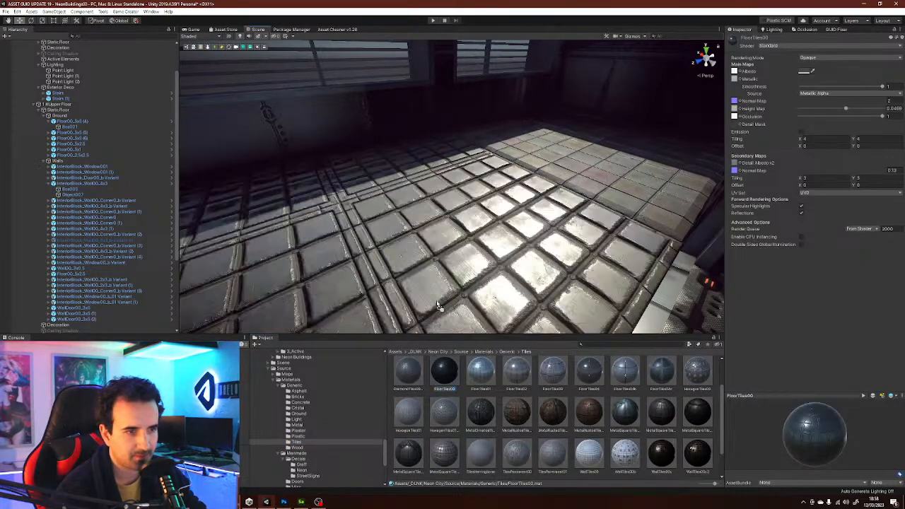
drag(447, 460, 588, 192)
- Try the FloorTiles00 material on the ground-floor room's floor beside the entrance
right_drag(575, 244, 573, 240)
key(s)
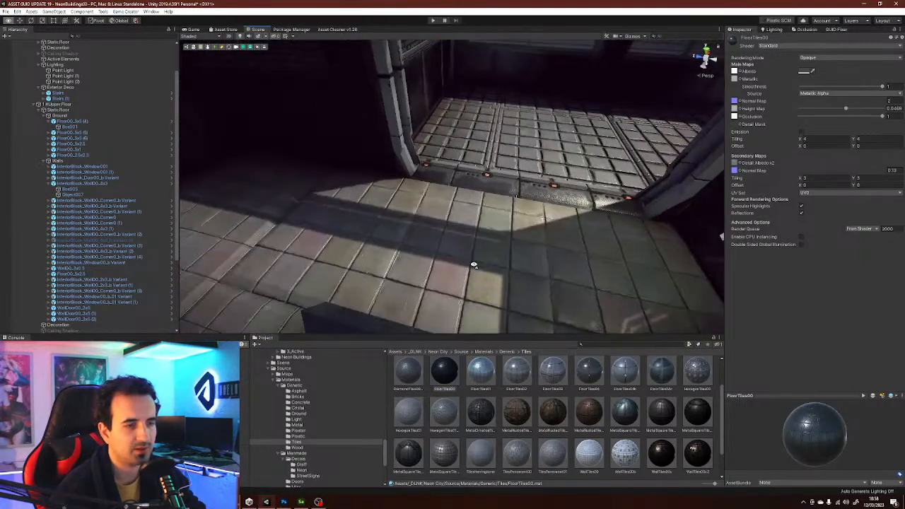
scroll(498, 427, up, 1)
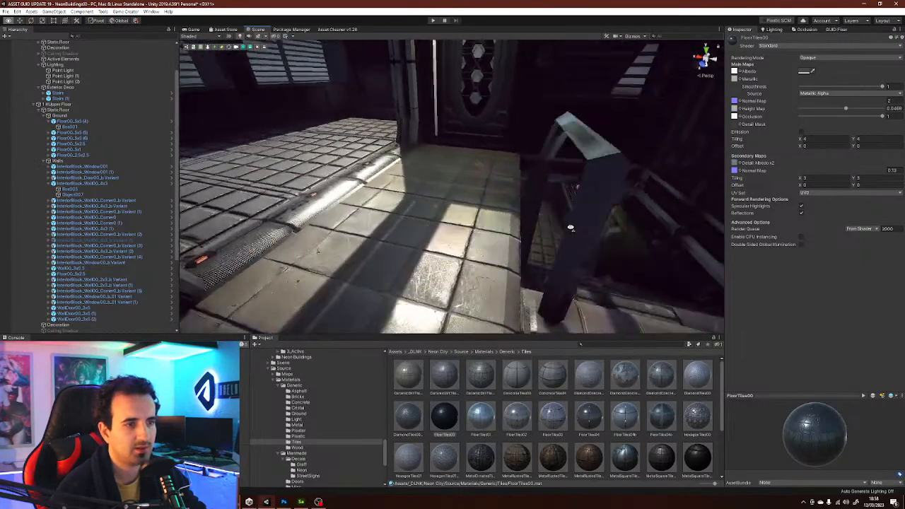
right_drag(485, 257, 495, 283)
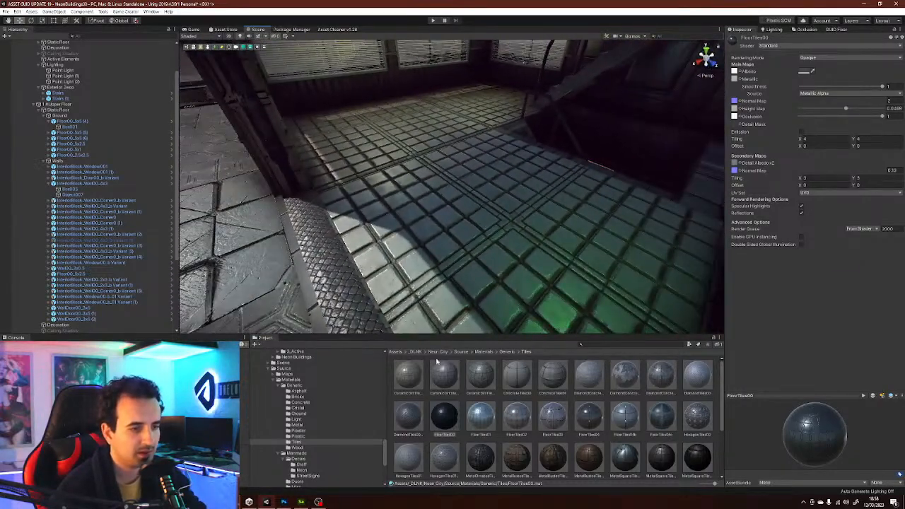
drag(456, 239, 460, 236)
right_drag(410, 138, 528, 214)
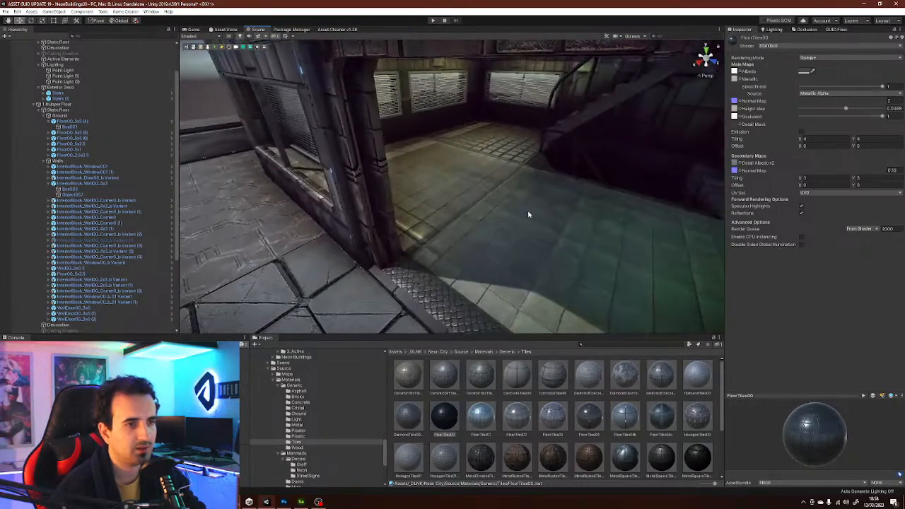
- Try deleting the ground-floor room's tiled floor pieces, and undo the deletion
click(528, 214)
shift+click(491, 141)
shift+click(531, 178)
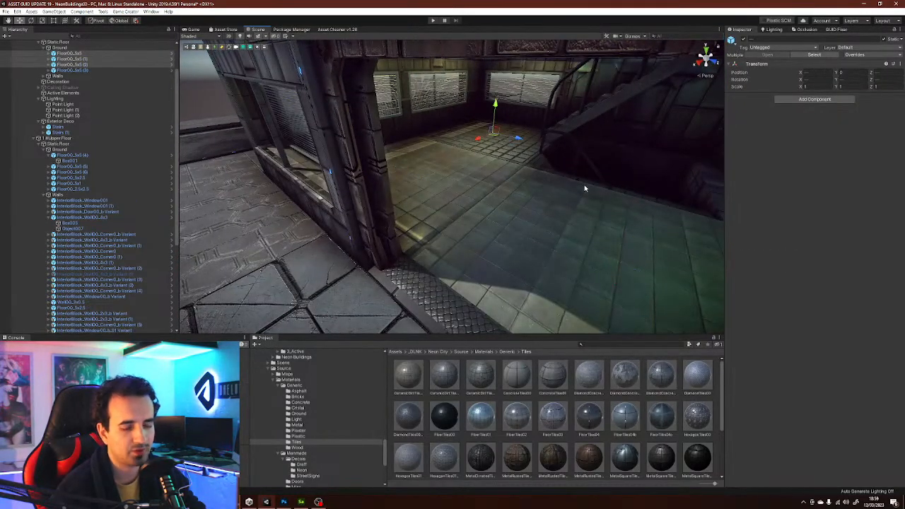
key(Delete)
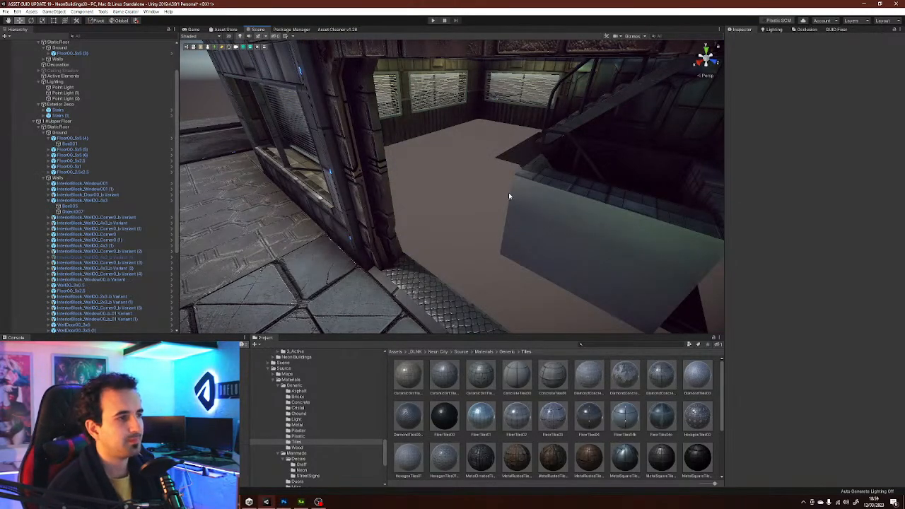
scroll(338, 454, up, 3)
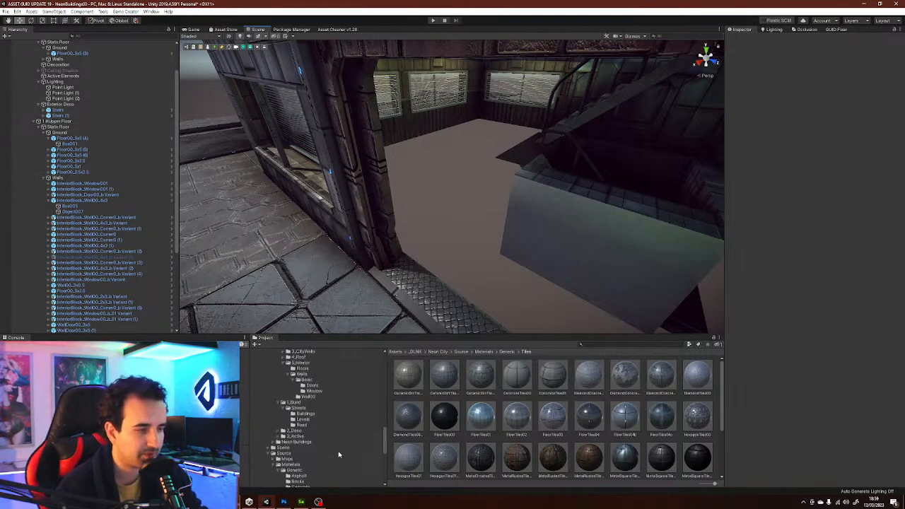
key(ctrl+z)
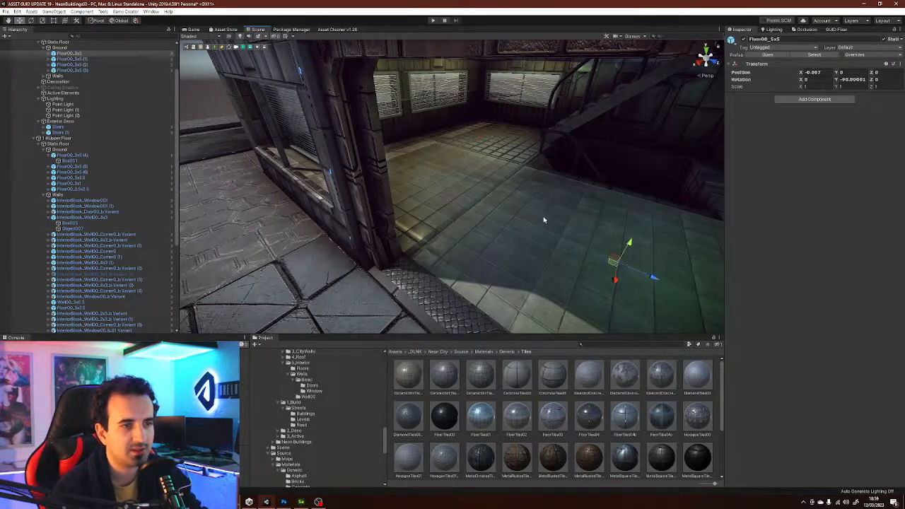
- Locate the source prefab of the ground-floor Floor00_5x5 piece and check the matching floor pieces in the hierarchy
click(814, 54)
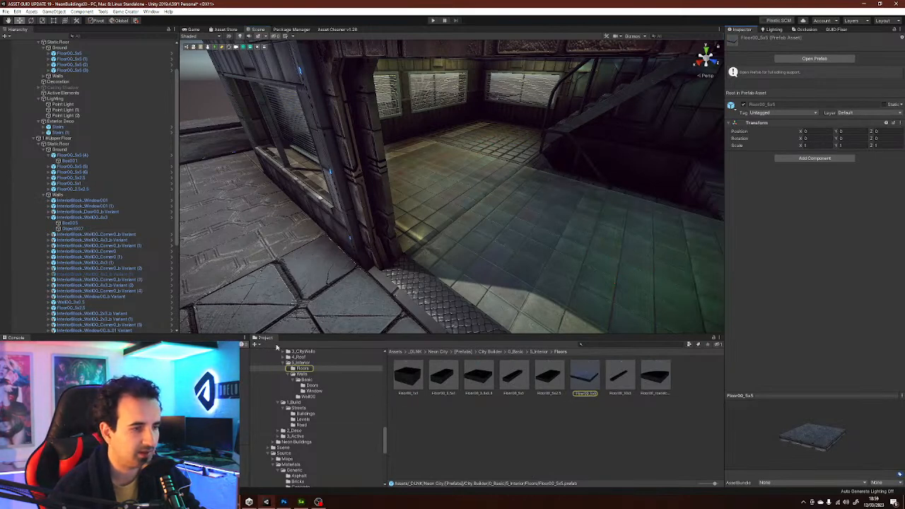
click(71, 53)
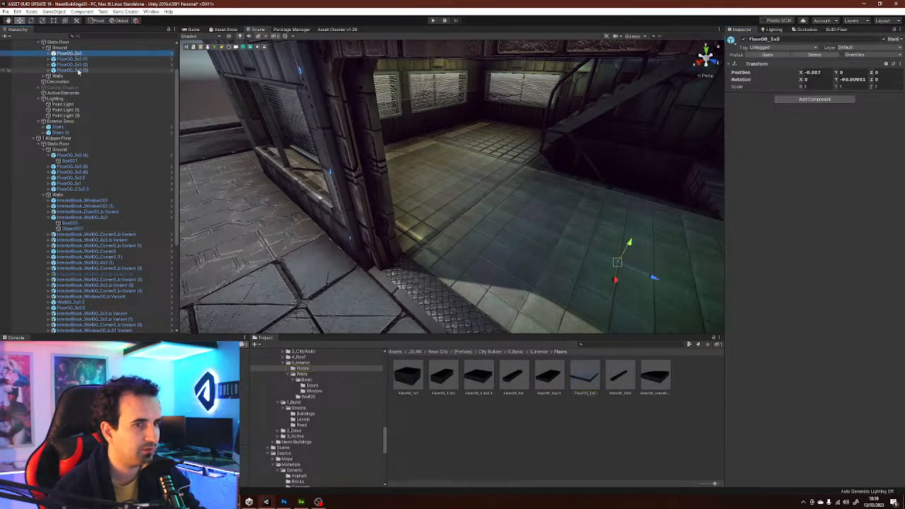
shift+click(79, 70)
click(77, 65)
click(568, 429)
- Delete the three tiled floor pieces from the ground-floor room around the stairwell
click(509, 270)
shift+click(444, 189)
shift+click(495, 143)
key(Delete)
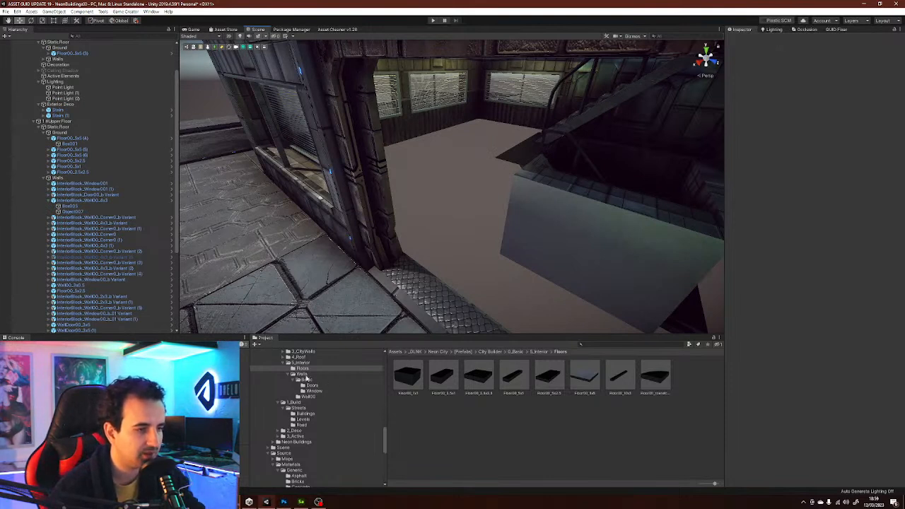
- Examine the Floor00_2.5x2.5 prefab and the CityTerrain_Base_0.5x0.5 prefab in the 0_Horizontal folder as replacement flooring
click(477, 379)
scroll(359, 415, up, 1)
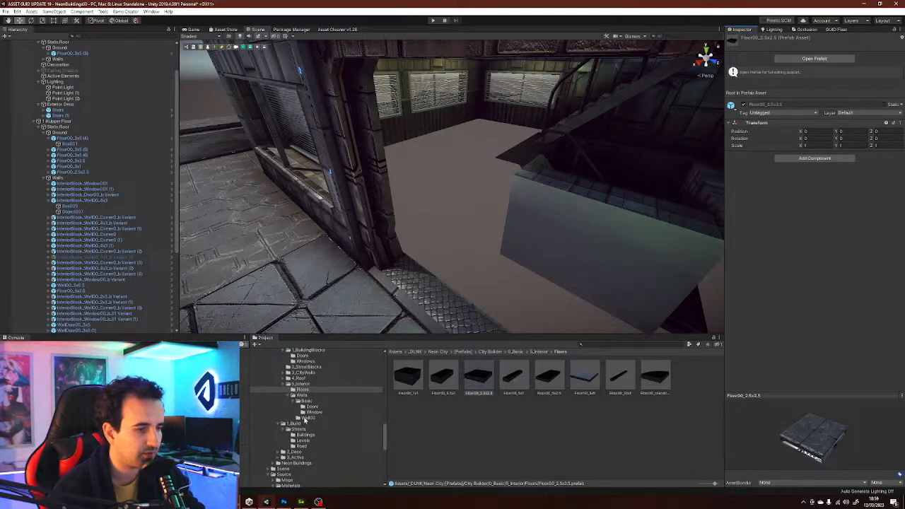
scroll(311, 400, up, 2)
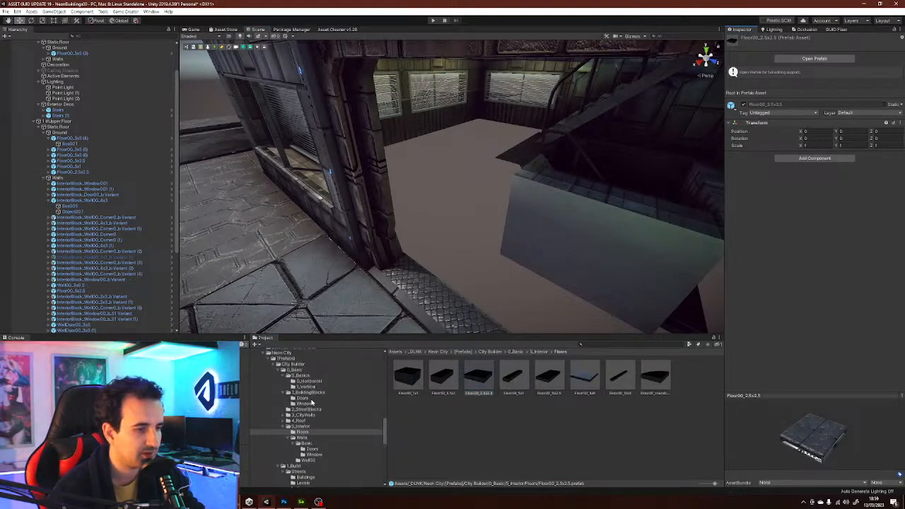
click(306, 380)
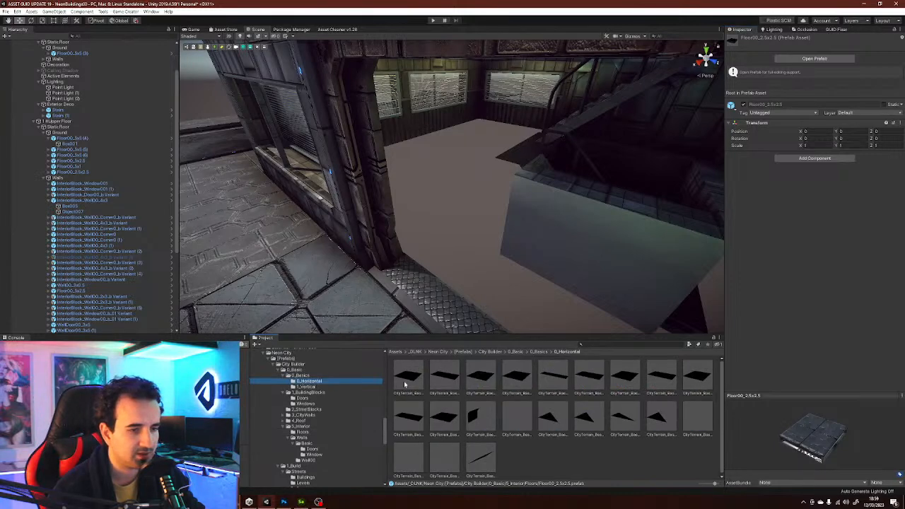
click(408, 380)
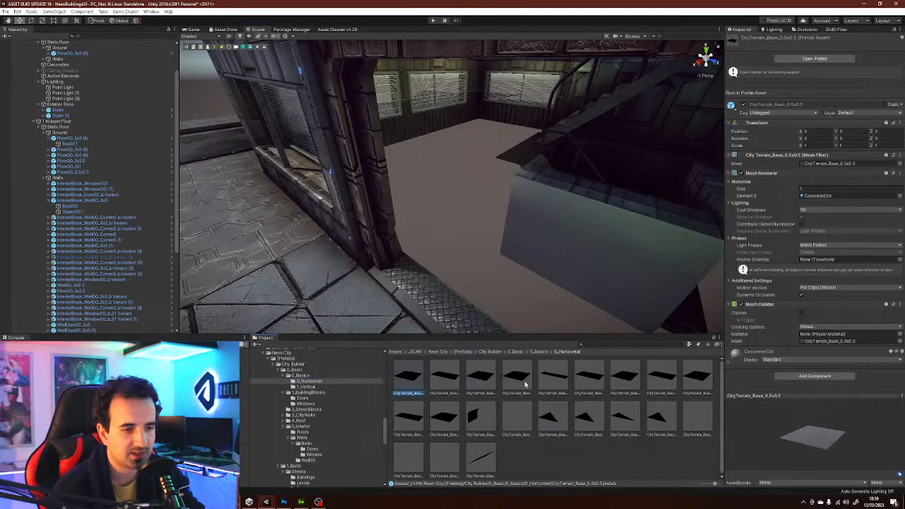
- Try placing a CityTerrain_Base_10x10 tile from the Ground group as the room's floor, and delete it
click(694, 379)
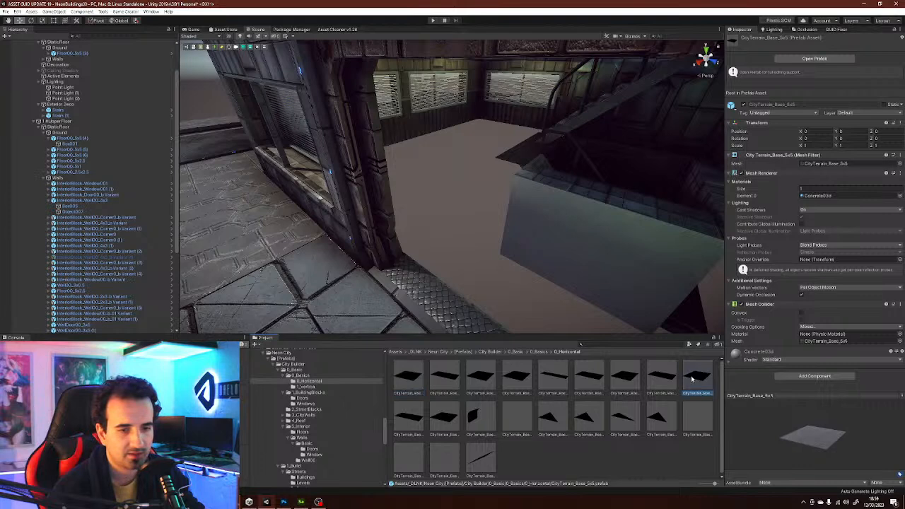
click(445, 418)
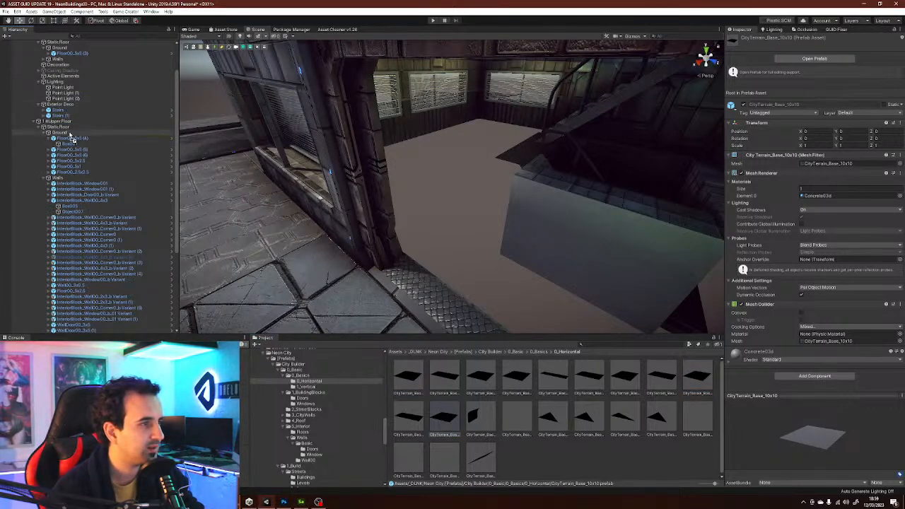
drag(70, 137, 67, 49)
mouse_move(584, 221)
right_down()
mouse_move(628, 243)
mouse_move(588, 221)
right_up()
drag(527, 191, 574, 220)
key(ctrl+z)
drag(528, 191, 663, 322)
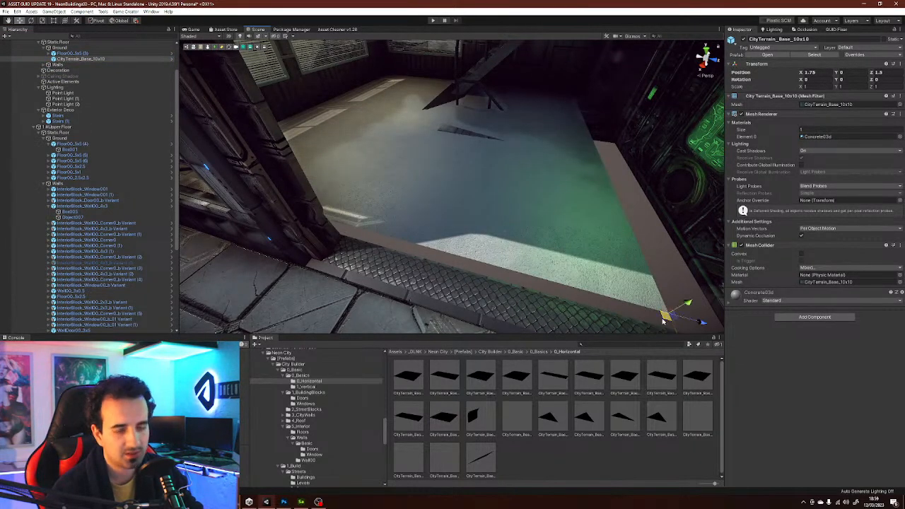
key(Delete)
- Add a CityTerrain_Base_5x5 tile to the static floor's Ground group and place it by the entrance at about X 2.5, Z 2
click(626, 375)
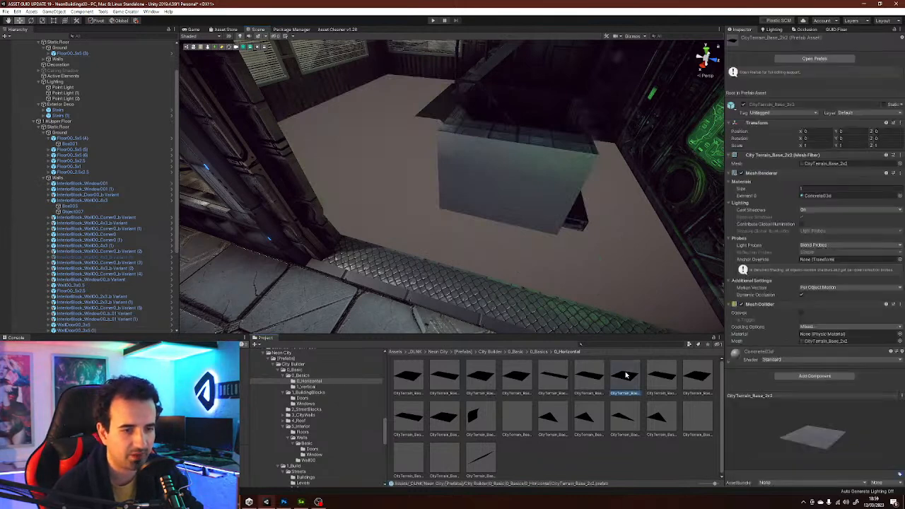
click(698, 376)
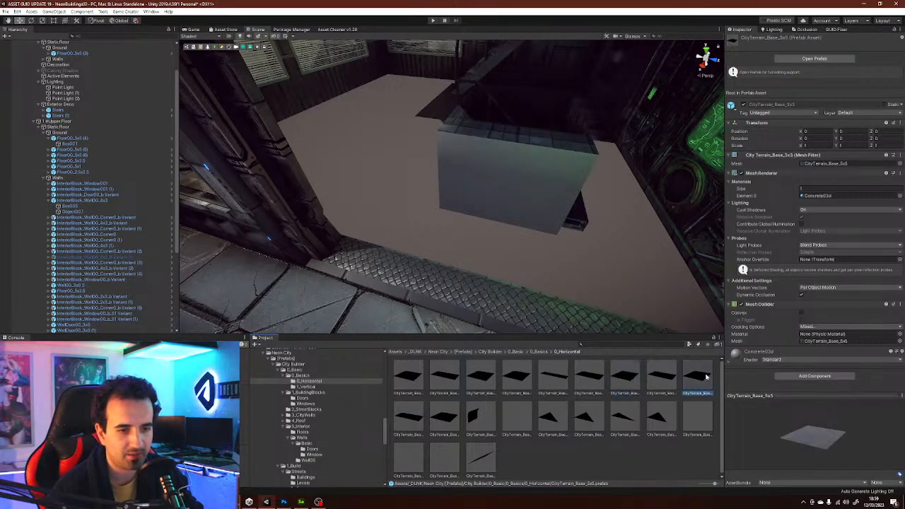
drag(704, 382, 62, 55)
drag(531, 198, 756, 415)
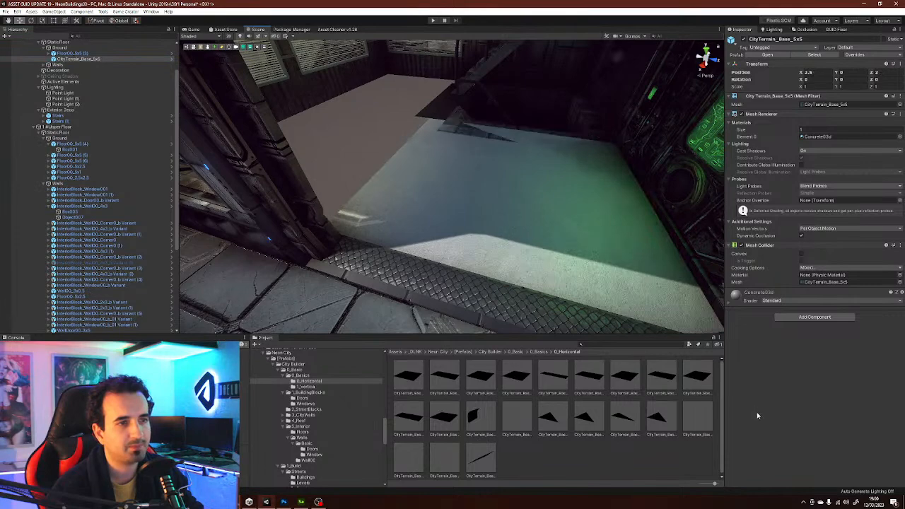
- Delete the InteriorBlock_Wall00_4x3 and InteriorBlock_Wall00_4x3 (1) walls around the stairwell
alt+drag(528, 215, 638, 218)
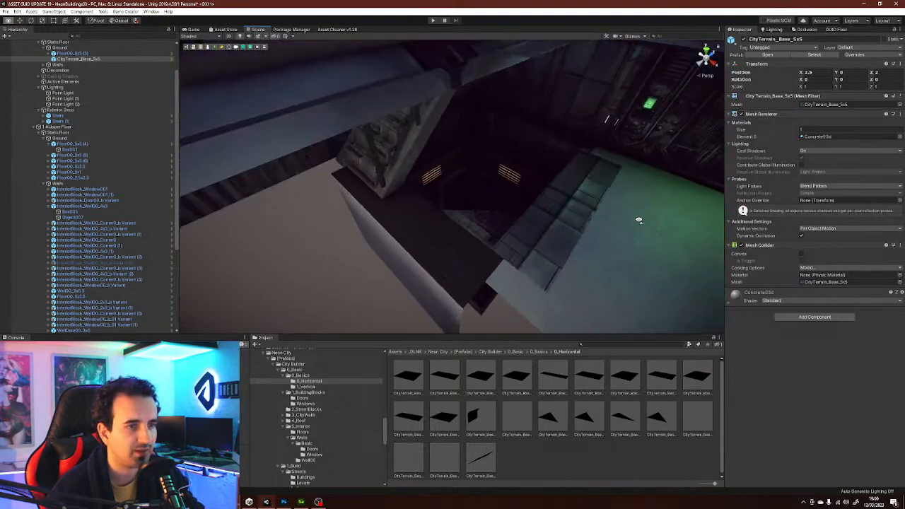
click(450, 248)
drag(543, 227, 443, 224)
click(412, 232)
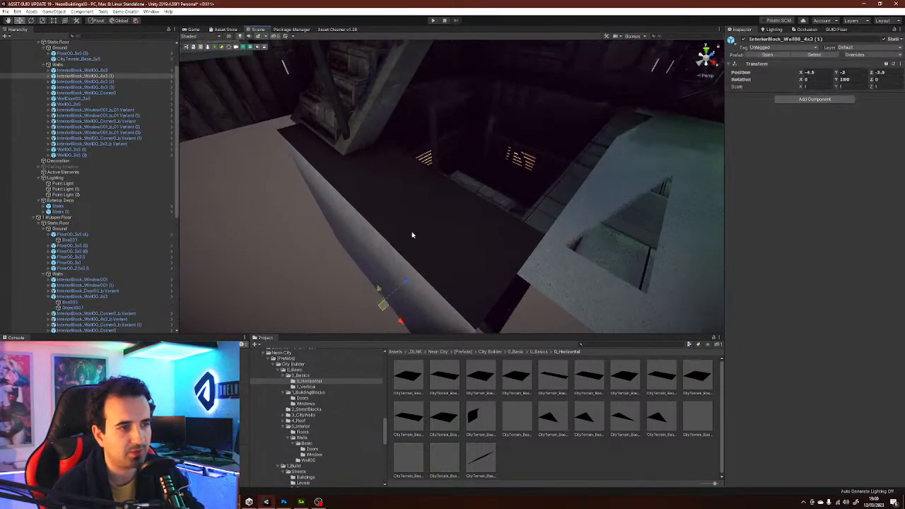
key(Delete)
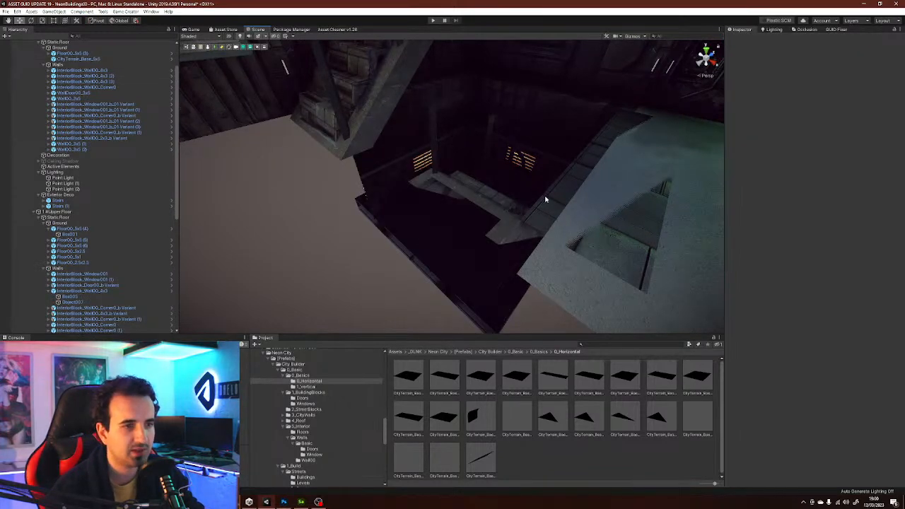
click(553, 199)
key(Delete)
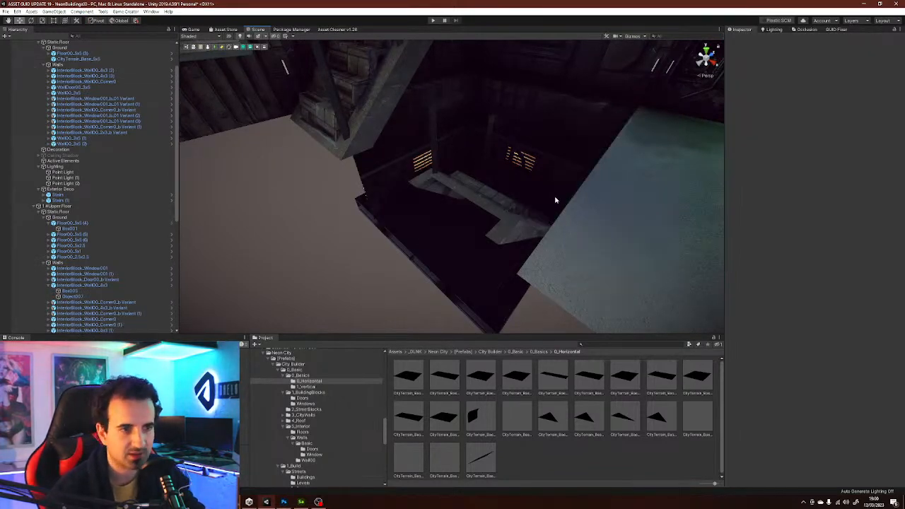
- Move the CityTerrain_Base_5x5 tile from the entrance to the far part of the room beside the stairwell
click(656, 234)
alt+drag(561, 249, 525, 172)
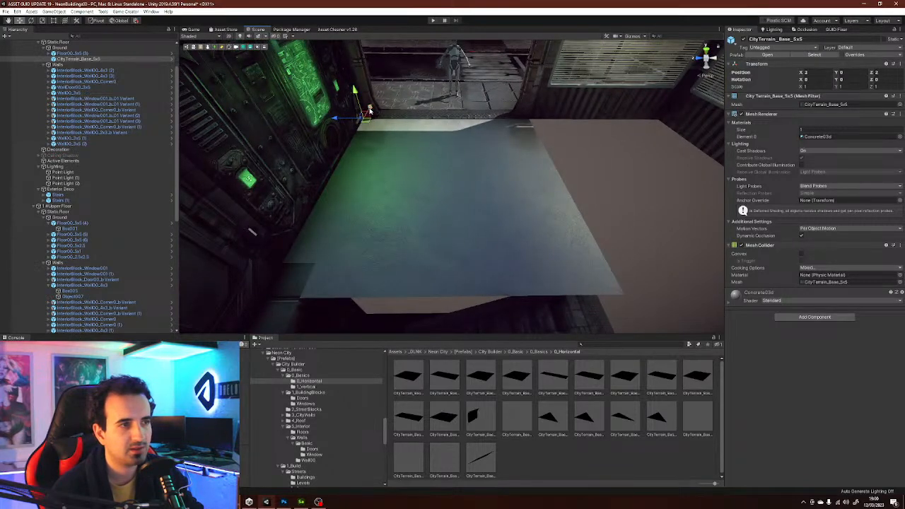
alt+drag(397, 151, 459, 173)
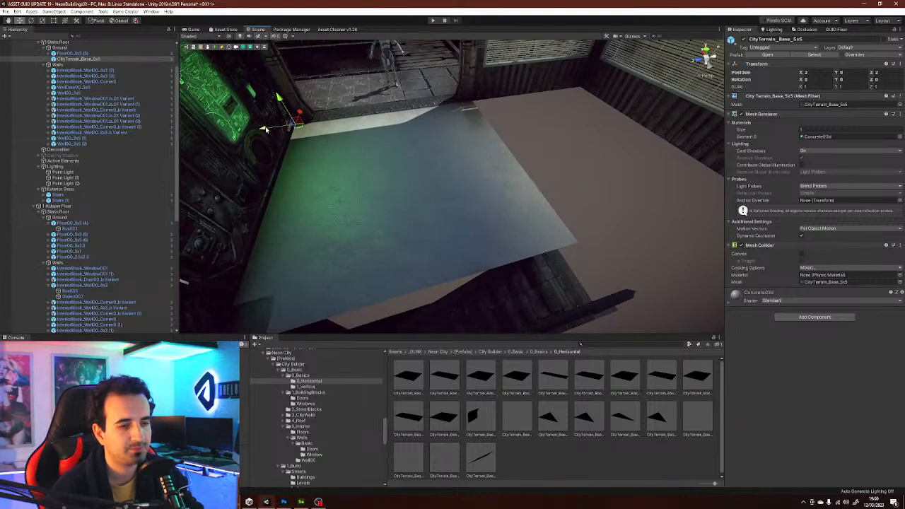
alt+drag(370, 296, 377, 209)
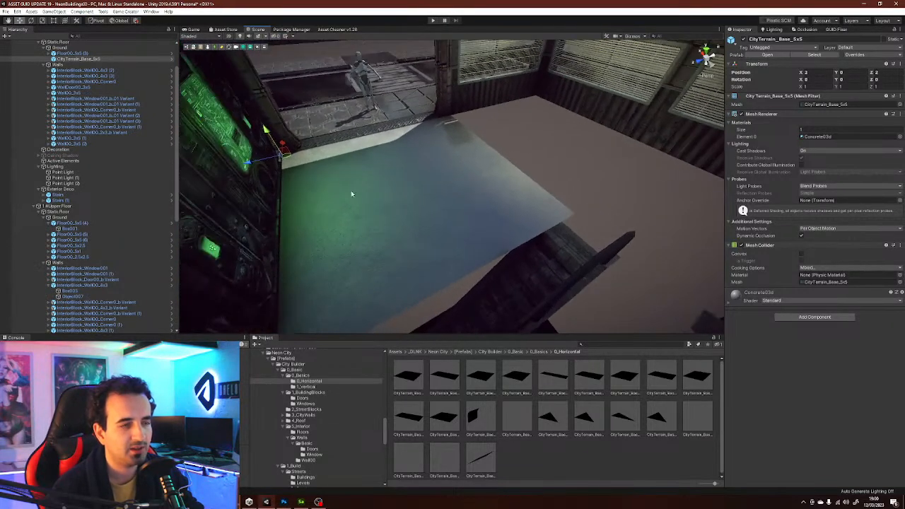
drag(281, 152, 554, 221)
- Add a CityTerrain_Base_10x5 tile to the Ground group and move it toward the building's outer corner at about X 2, Z 2.75
click(416, 419)
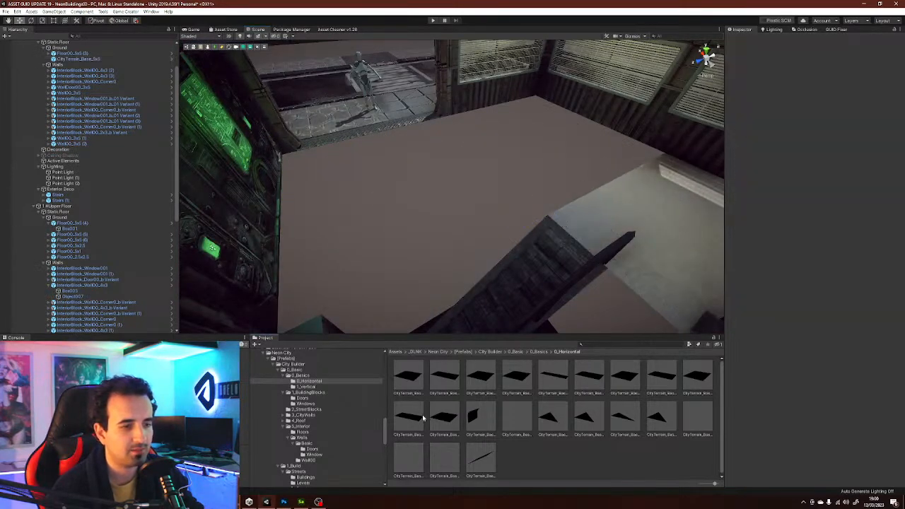
drag(417, 423, 68, 53)
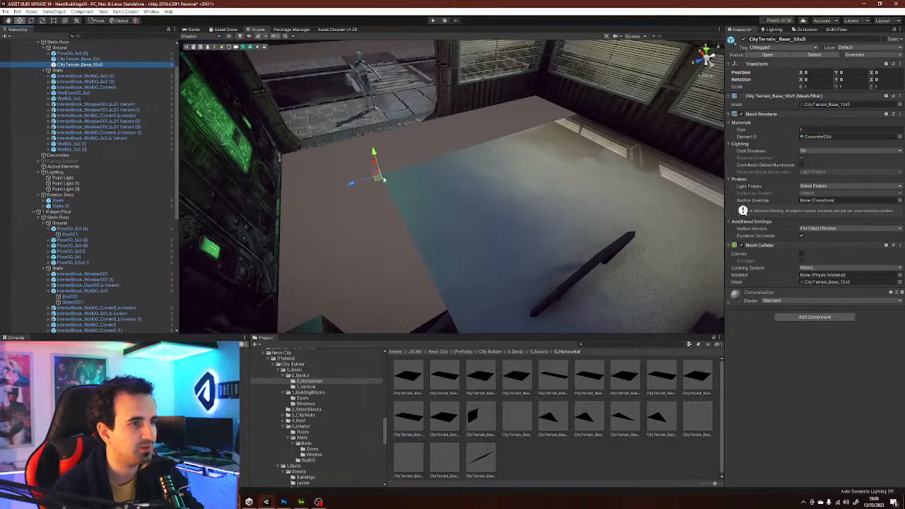
drag(378, 183, 271, 161)
key(f)
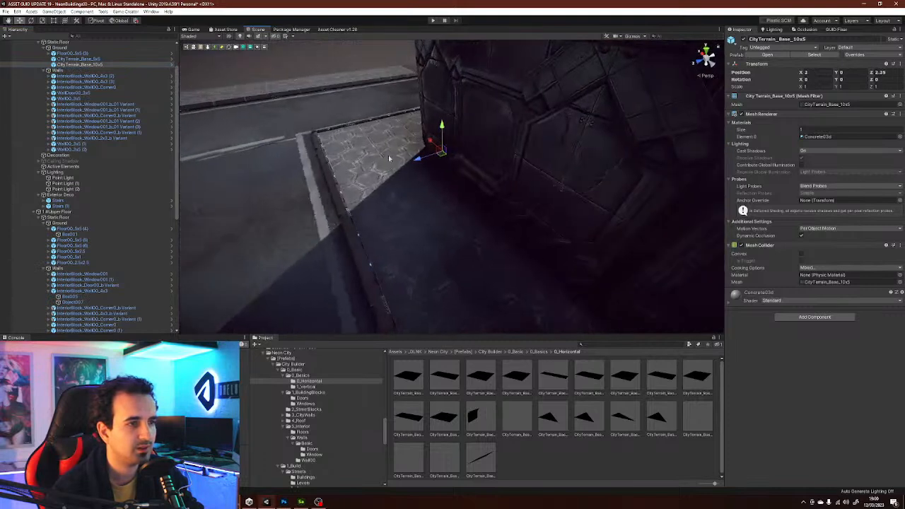
mouse_move(423, 159)
mouse_down()
mouse_move(402, 166)
mouse_move(409, 163)
mouse_up()
- Turn off the scene view effects and align the CityTerrain_Base_10x5 tile to the outer walls at X 2.5, Z 2.5
right_drag(425, 170, 462, 154)
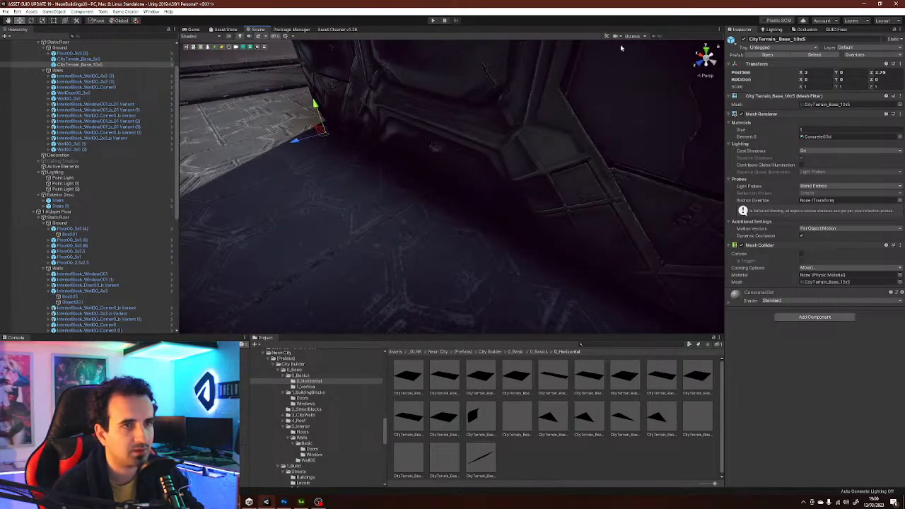
click(258, 36)
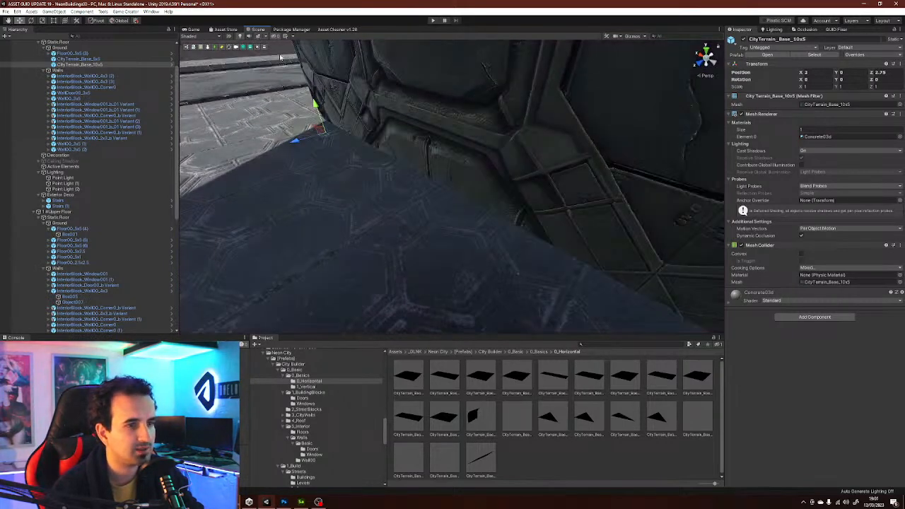
right_drag(405, 197, 400, 187)
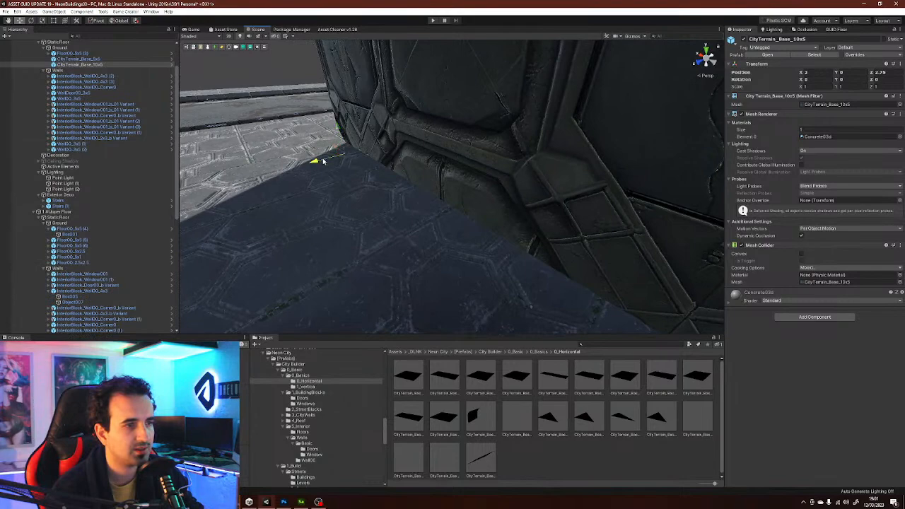
right_drag(333, 157, 495, 166)
- Close the gap between the floor tiles by placing CityTerrain_Base_5x5 at X -2.5, Z -2.5
click(372, 126)
right_drag(439, 156, 410, 145)
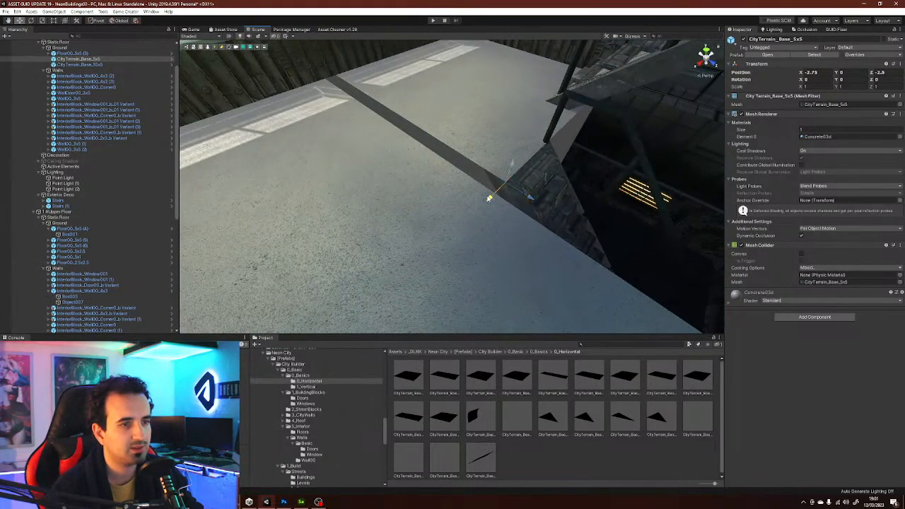
right_drag(477, 209, 516, 289)
- Show the 1_Vertical prefabs as a list and add CityTerrain_Base_3x5 to the static floor's Walls group
click(305, 386)
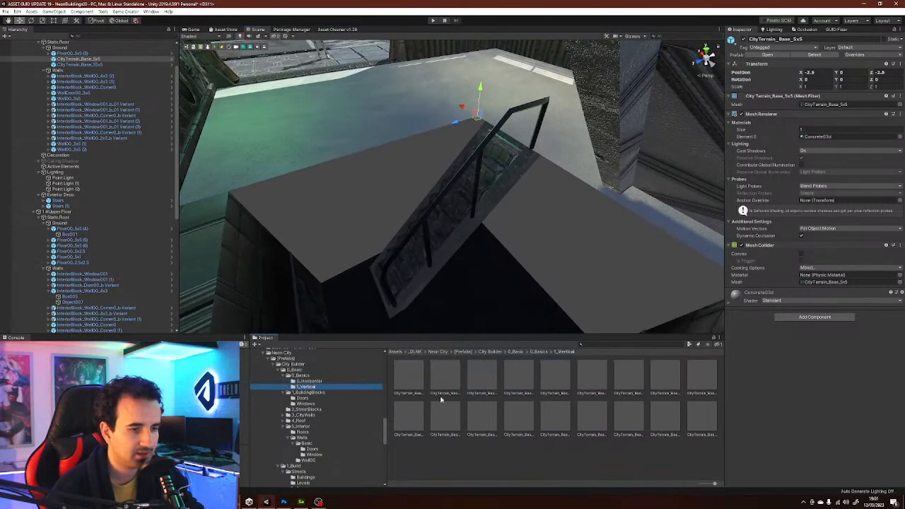
right_drag(322, 185, 380, 162)
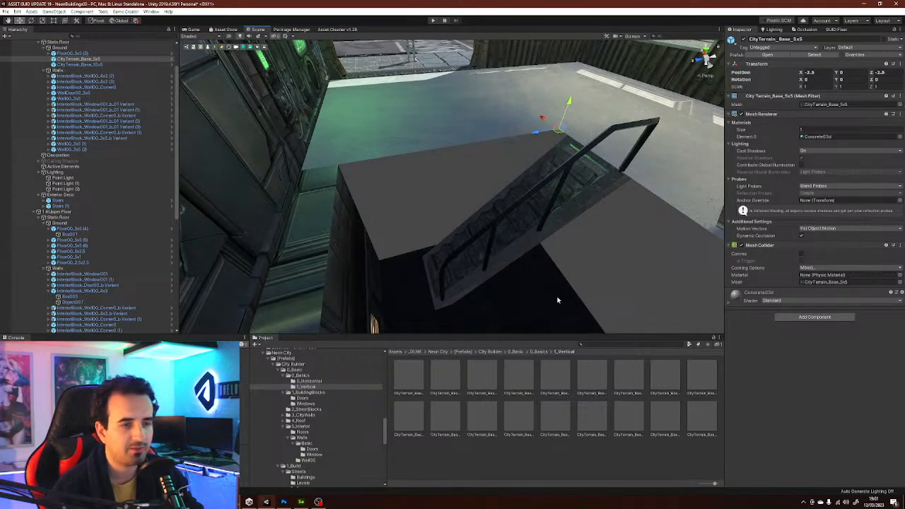
click(595, 482)
ctrl+scroll(583, 452, down, 6)
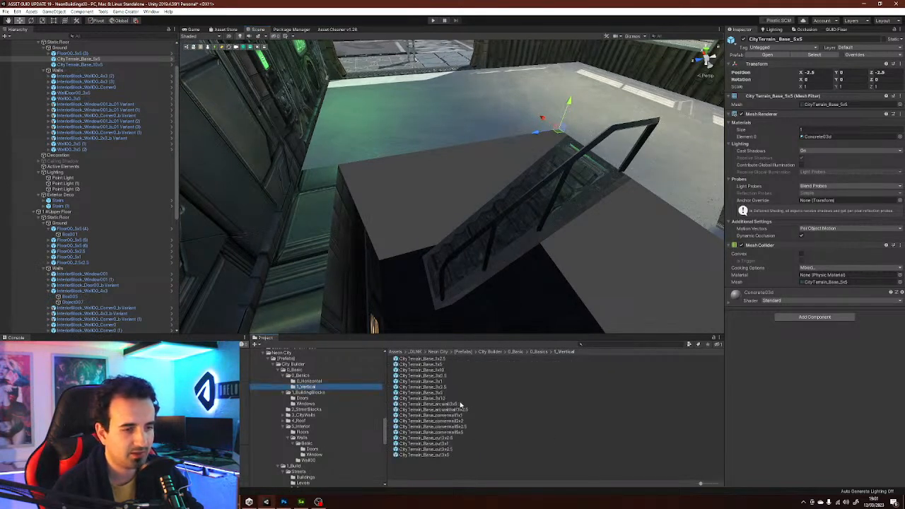
click(424, 393)
drag(439, 394, 60, 72)
- Lower the CityTerrain_Base_3x5 wall below the floor and line it up with the edge of the stairwell opening
right_drag(485, 174, 488, 148)
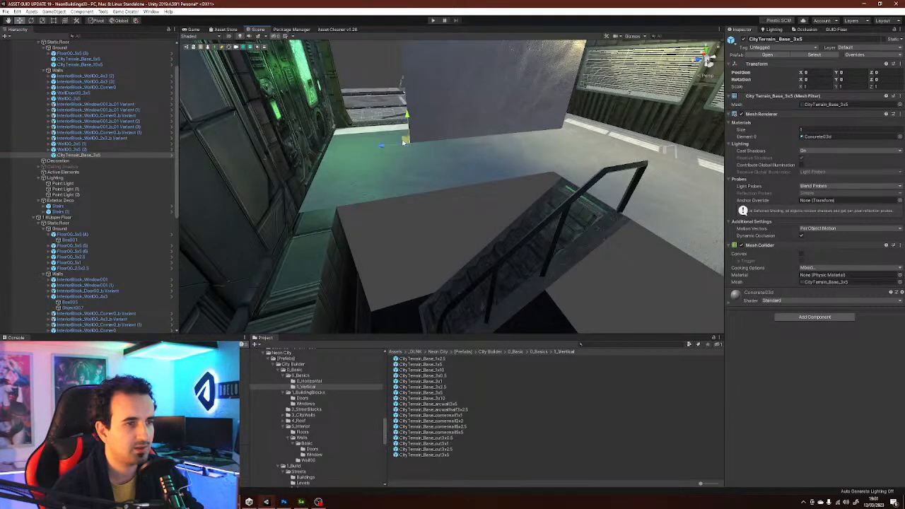
drag(408, 118, 417, 212)
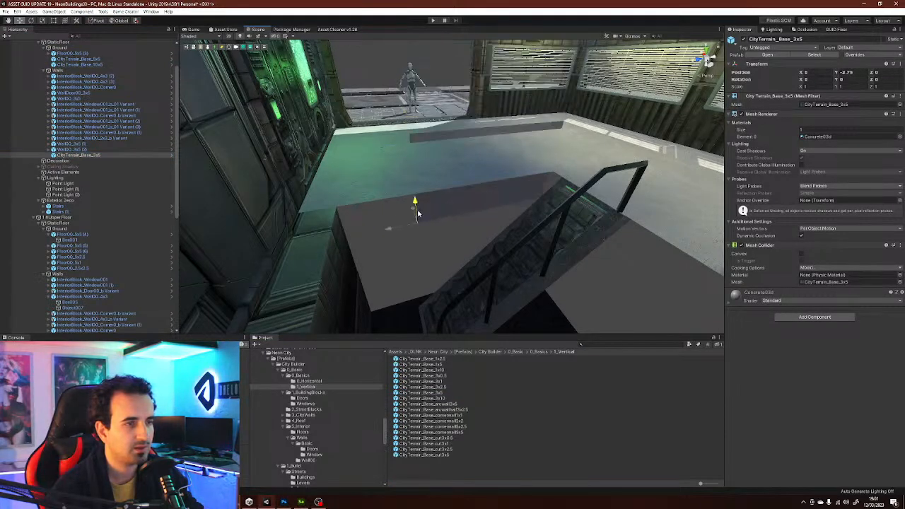
right_drag(431, 216, 426, 224)
drag(425, 172, 380, 287)
- Duplicate the 3x5 stairwell wall and rotate the copy to 90° about Y at X -2.5, Y -3, Z -2.5
alt+drag(454, 218, 531, 173)
key(ctrl+d)
key(e)
key(w)
key(e)
key(w)
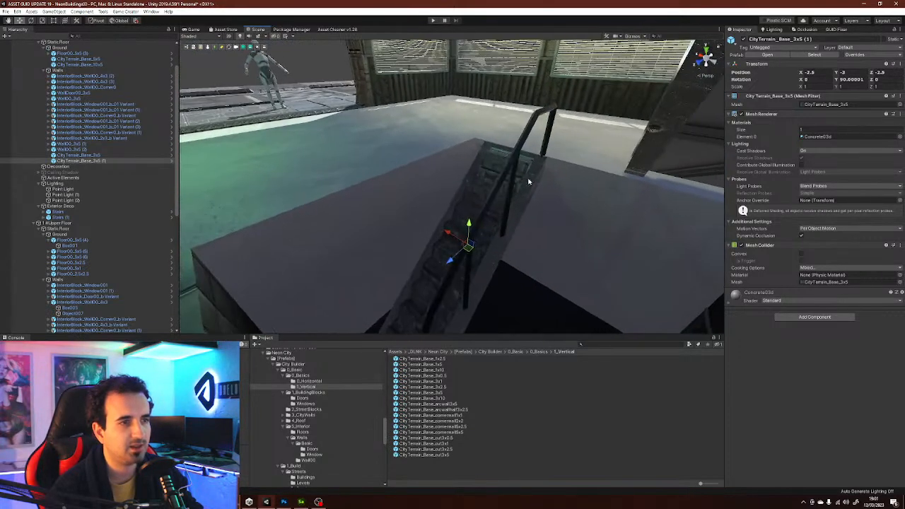
- Examine the stairwell's new walls from several sides and look over the upper floor
click(595, 415)
right_drag(483, 235, 464, 218)
right_drag(501, 218, 501, 215)
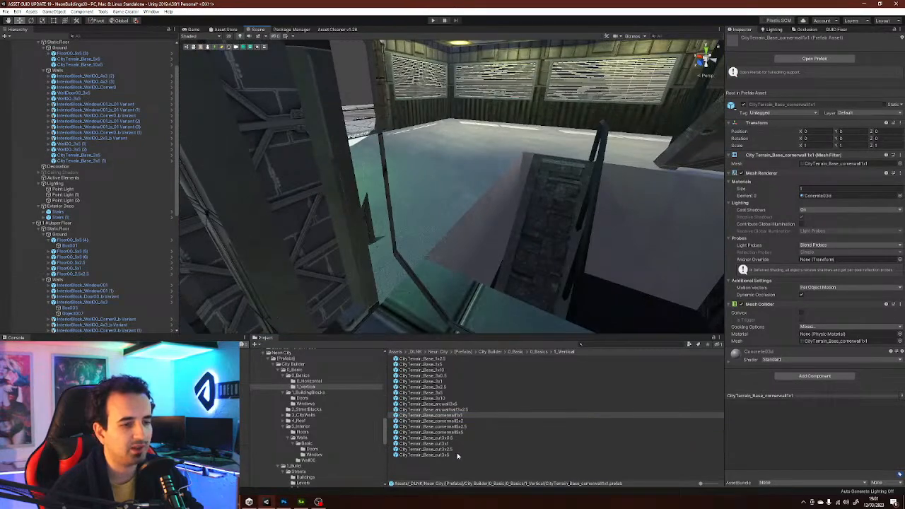
click(459, 463)
right_drag(495, 308, 554, 241)
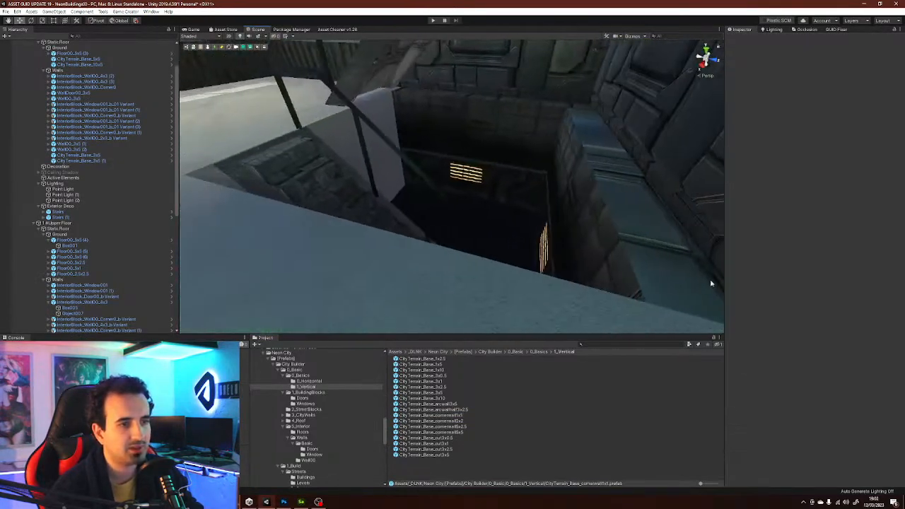
right_drag(711, 281, 558, 235)
right_drag(361, 226, 528, 233)
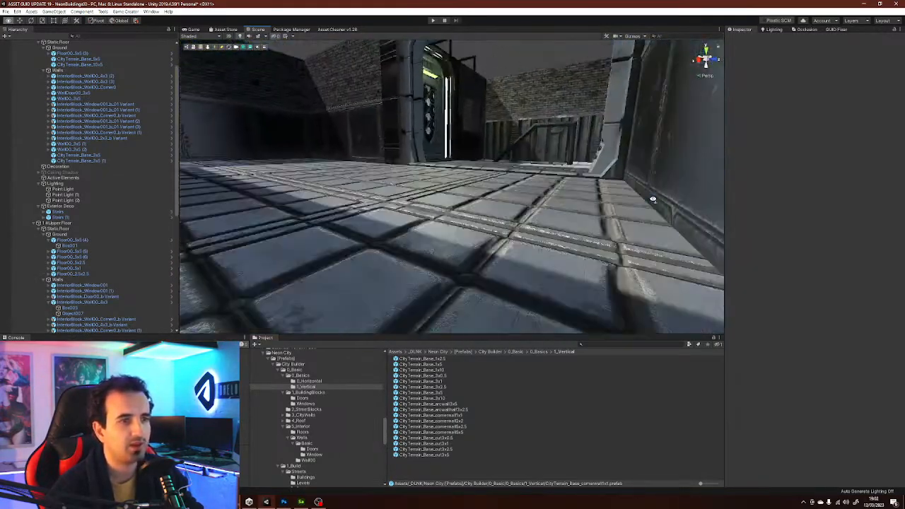
right_drag(652, 200, 515, 297)
- Try raising the upper floor's Floor00_5x5 (4) block to about Y 6.37
click(450, 274)
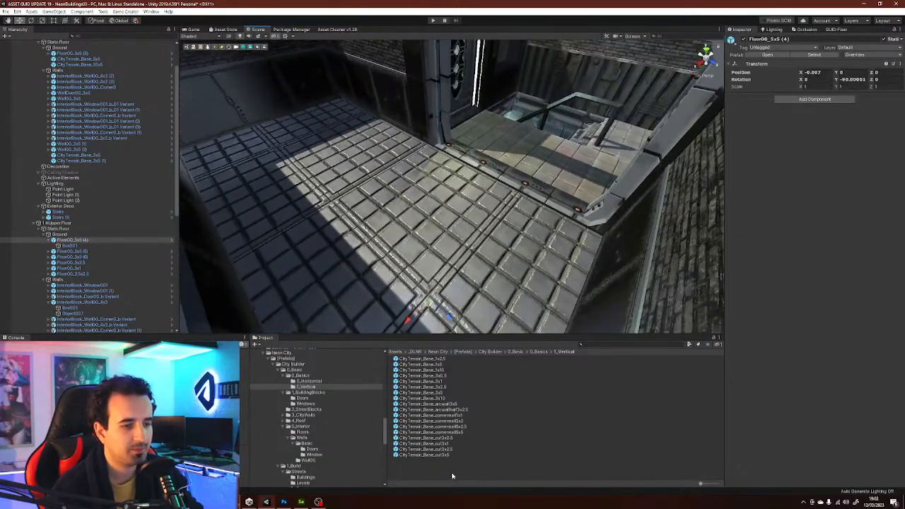
click(454, 477)
right_drag(523, 191, 511, 132)
click(454, 77)
mouse_move(454, 78)
right_down()
mouse_move(447, 145)
mouse_move(453, 86)
right_up()
right_drag(462, 135, 472, 75)
right_drag(489, 158, 565, 156)
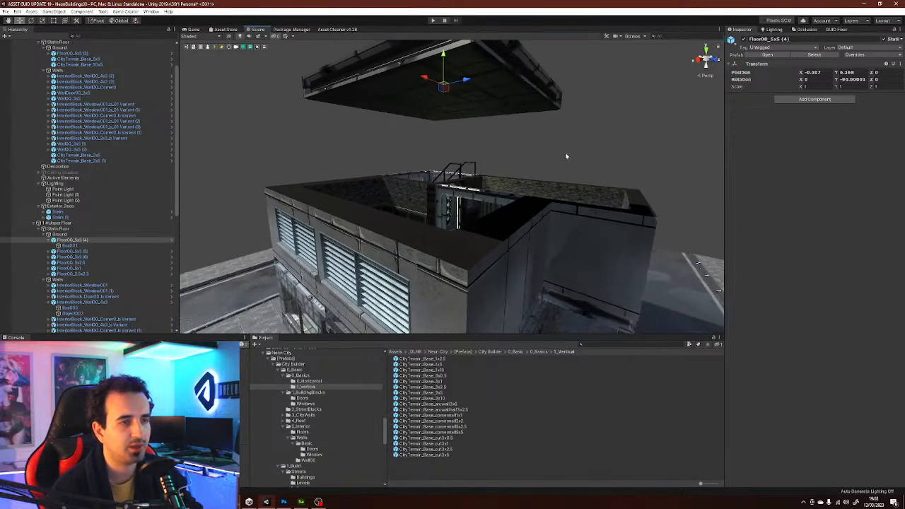
key(ctrl+z)
- Inspect the ground-floor tiles and the stairwell opening from inside the room
right_drag(509, 152, 556, 198)
click(524, 467)
right_drag(486, 220, 525, 257)
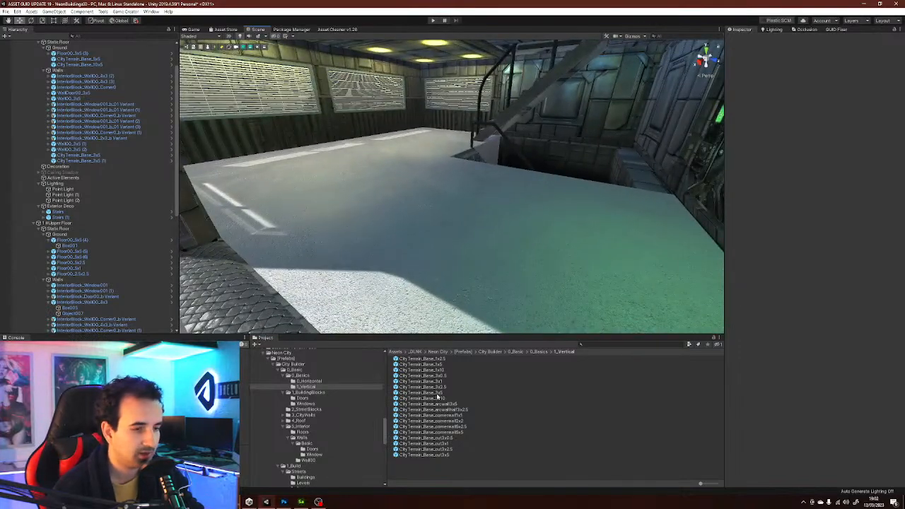
click(426, 225)
right_drag(479, 216, 499, 262)
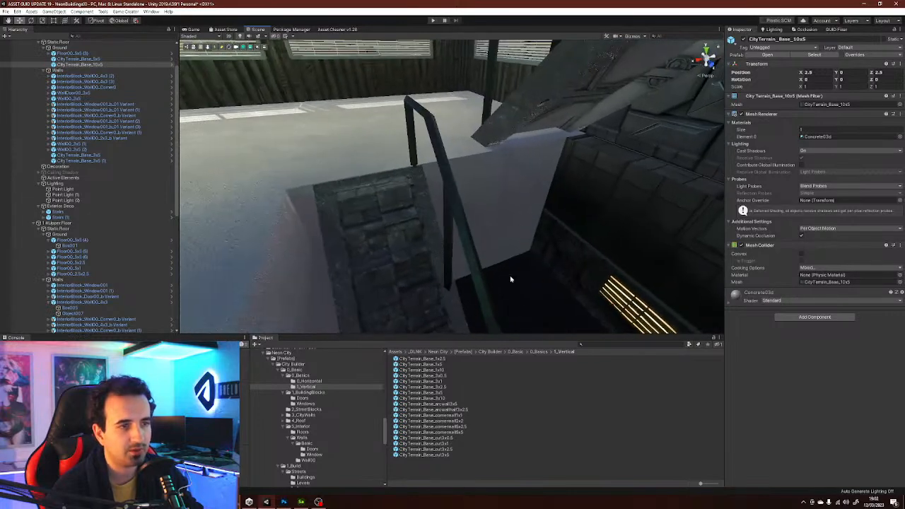
click(429, 475)
- Scale the Stairs object to about 1.17 along X so it fits the stairwell opening
right_drag(429, 178, 482, 272)
click(426, 196)
key(r)
drag(479, 282, 476, 286)
key(w)
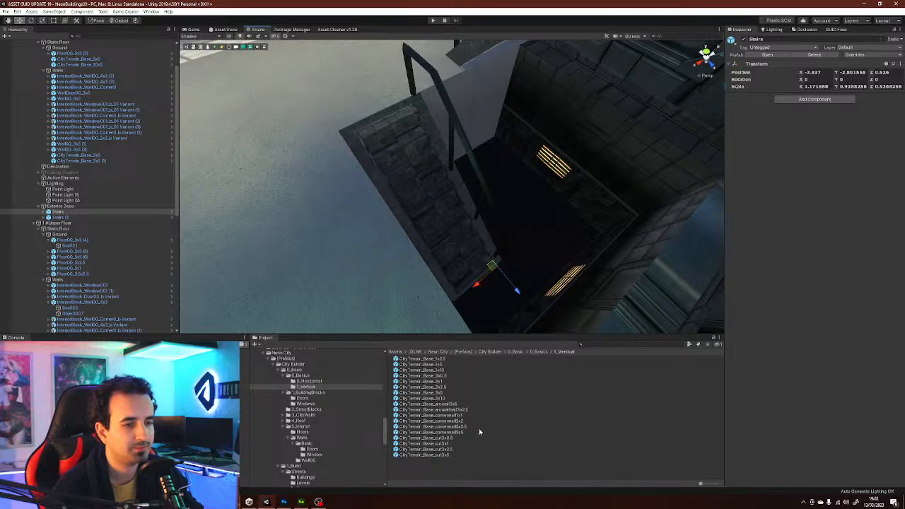
click(438, 465)
right_drag(468, 178, 434, 176)
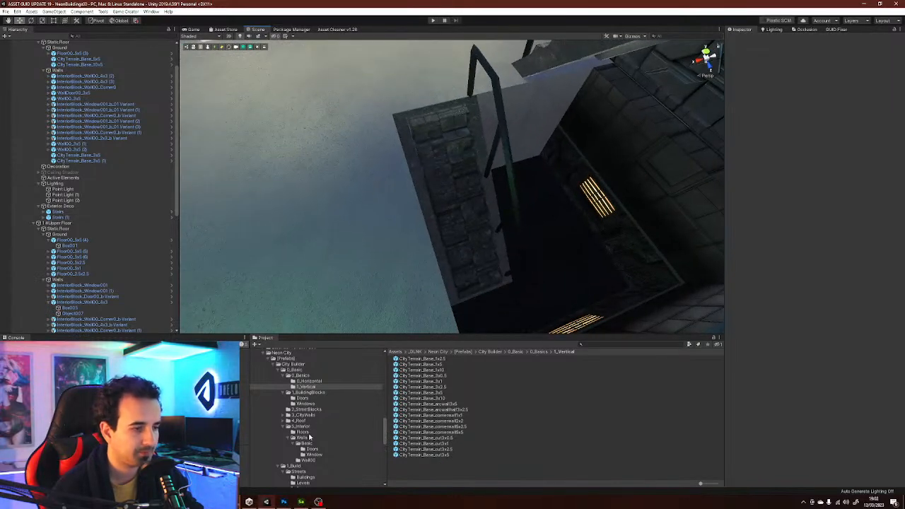
- Open the Materials > Generic > Tiles folder and show its materials as large thumbnails
scroll(311, 440, down, 8)
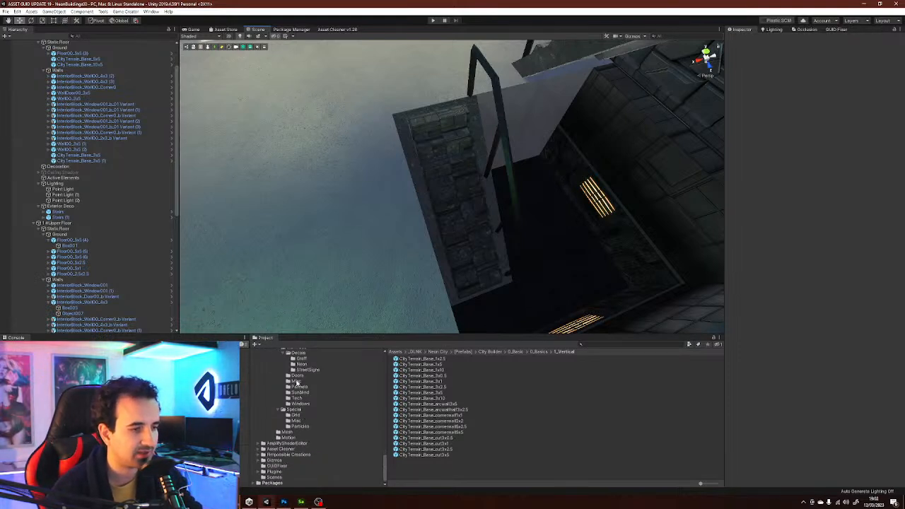
click(296, 376)
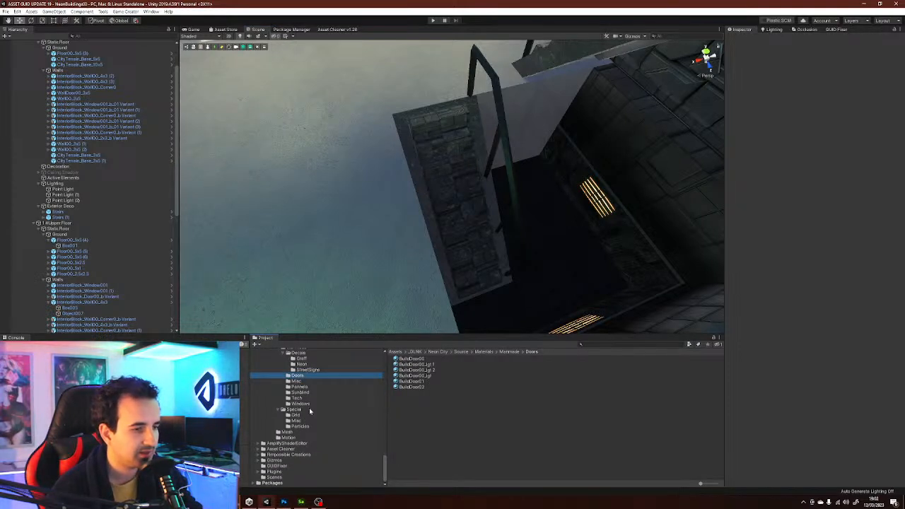
scroll(300, 400, up, 3)
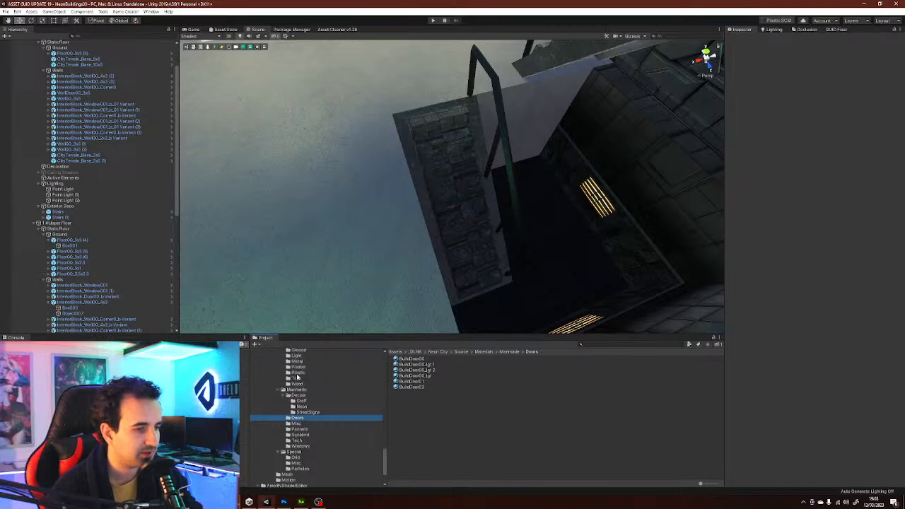
click(294, 379)
ctrl+scroll(463, 439, up, 3)
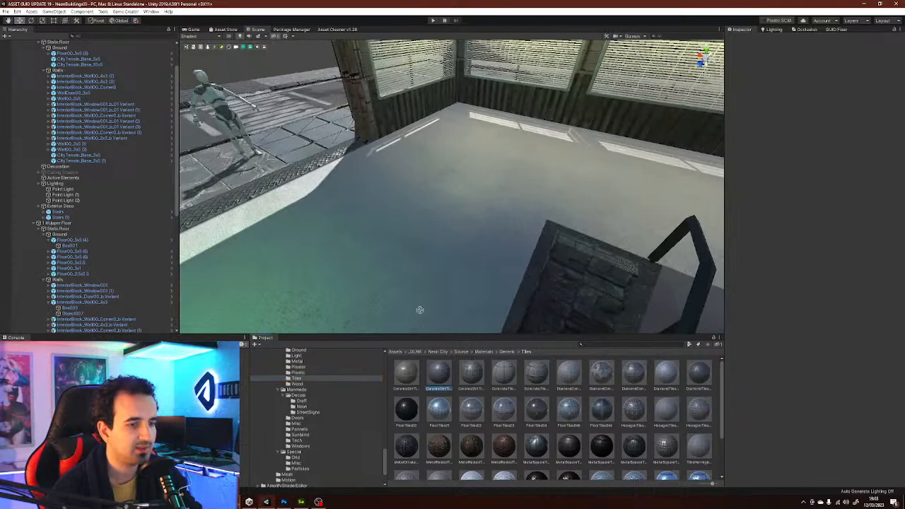
- Try the CeramicDirtTiles01 material on the large ground-floor block
drag(436, 347, 393, 282)
right_drag(415, 297, 562, 275)
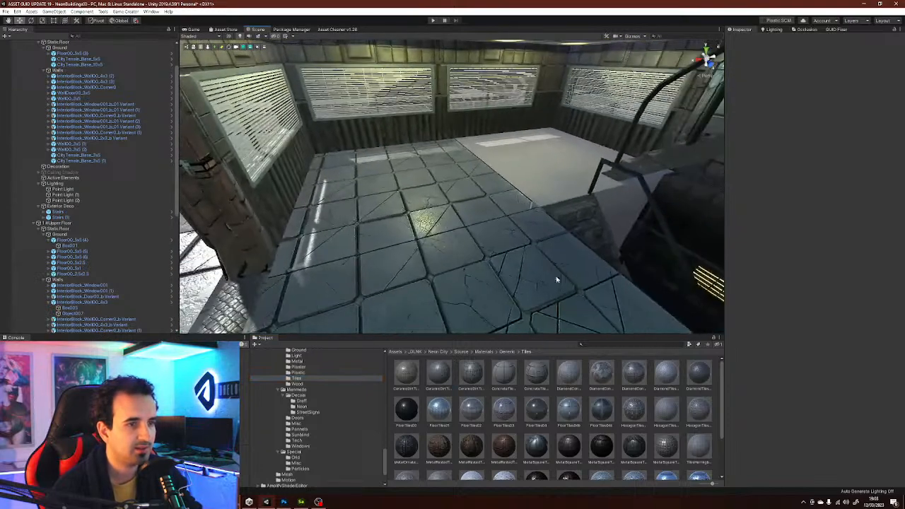
click(474, 373)
click(440, 373)
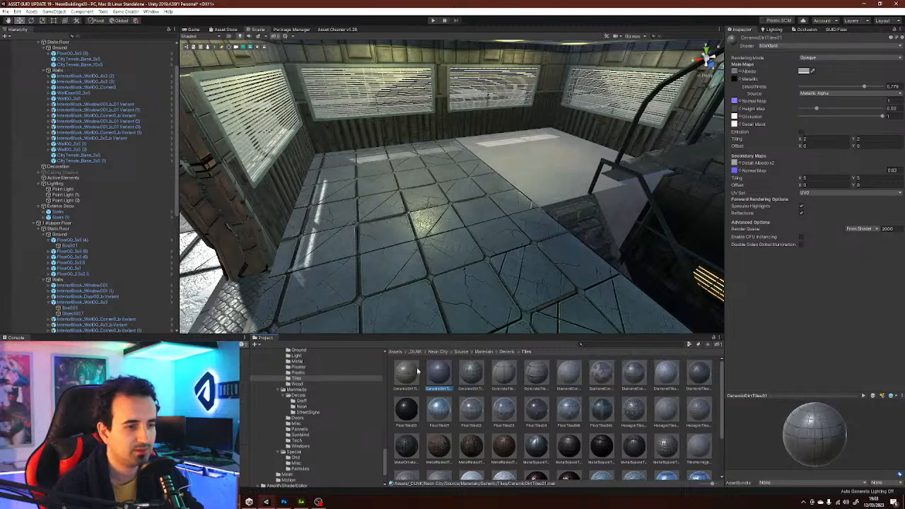
- Apply the CeramicDirtTiles00 material to the ground-floor blocks around the stairwell opening
drag(418, 372, 455, 280)
drag(409, 371, 529, 187)
right_drag(529, 187, 628, 206)
- Set the main tiling of CeramicDirtTiles00 to 4 on both X and Y
click(417, 375)
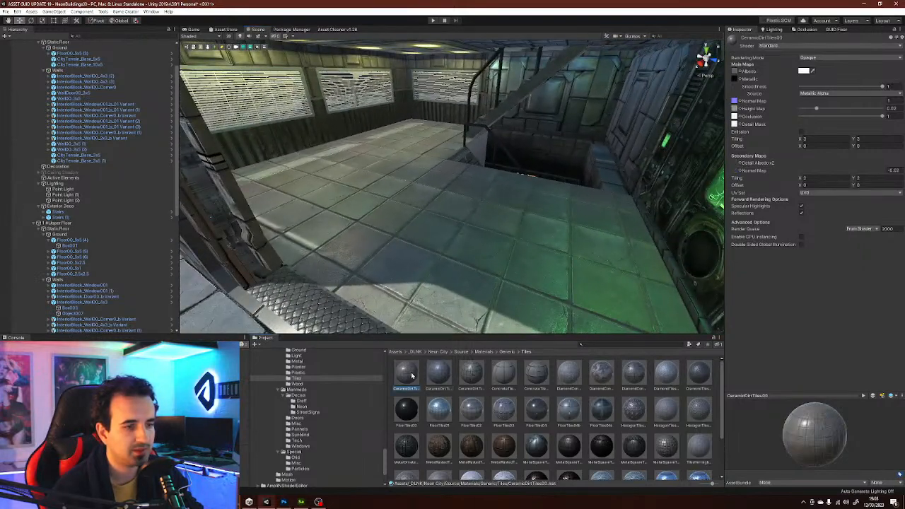
click(813, 139)
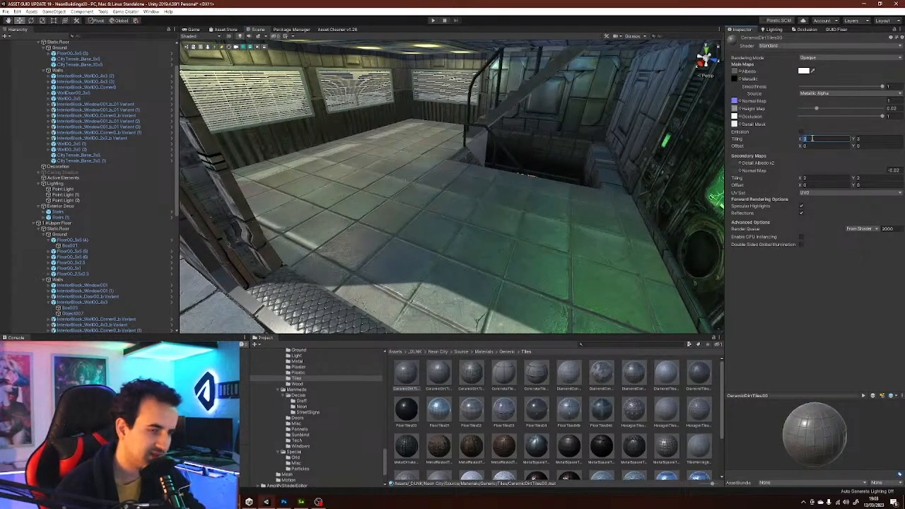
text(4)
click(860, 138)
text(4)
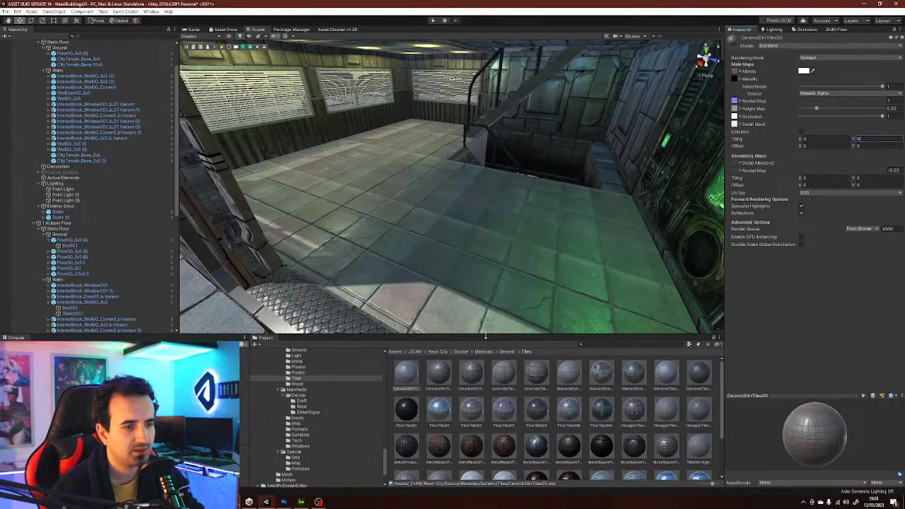
- Try CeramicDirtTiles01 on the large floor block and set that material's main tiling to 4 on X and Y
drag(445, 374, 463, 279)
click(444, 370)
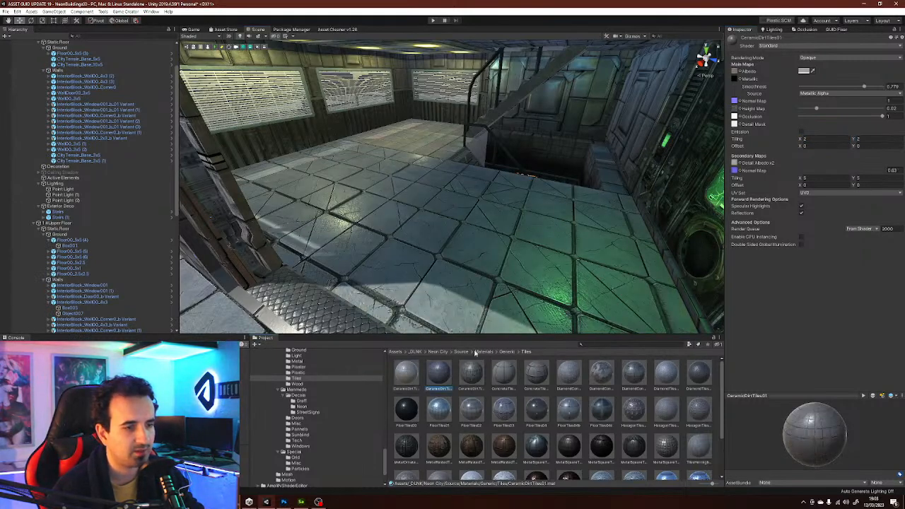
click(813, 139)
text(4)
click(875, 139)
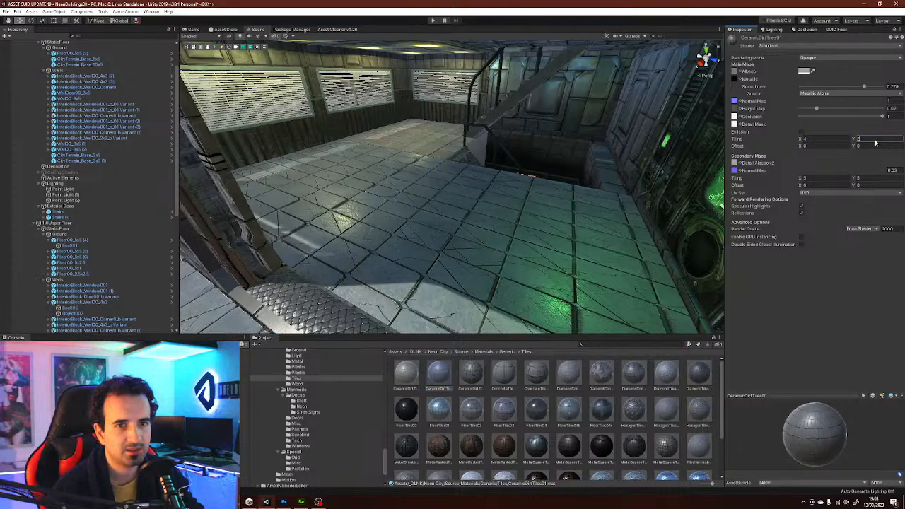
text(4)
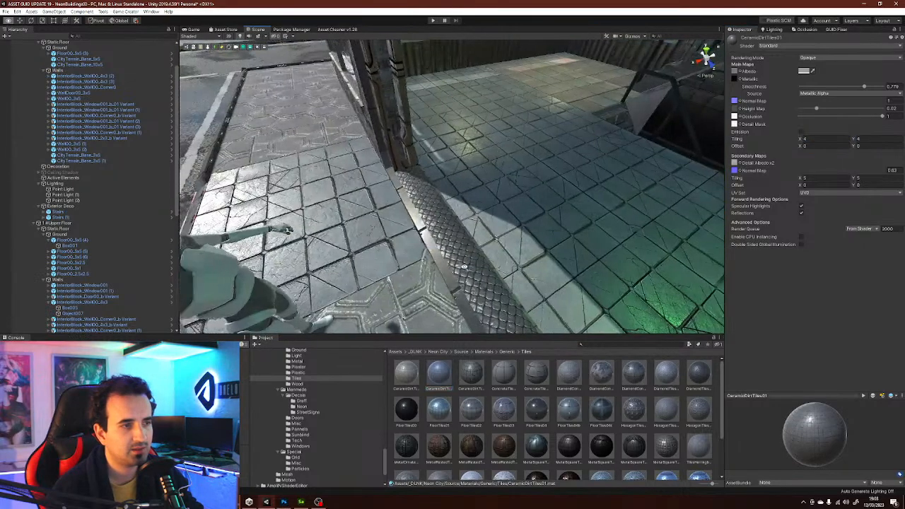
- Apply CeramicDirtTiles00 to the large interior floor block again and check it against the pavement outside
right_drag(558, 251, 489, 291)
drag(413, 377, 565, 219)
key(w)
right_drag(565, 219, 460, 297)
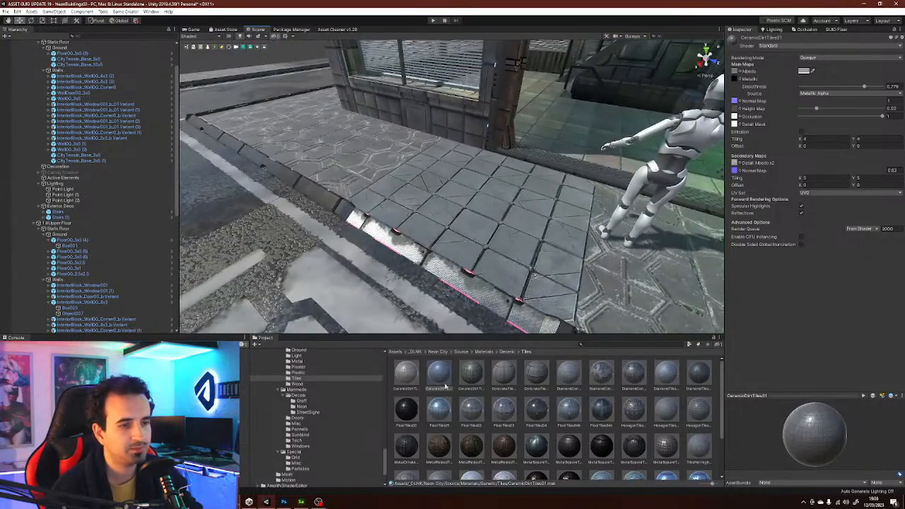
- Apply CeramicDirtTiles02 to the pavement slab outside the entrance and set its main tiling to 4 on X and Y
click(473, 374)
click(814, 138)
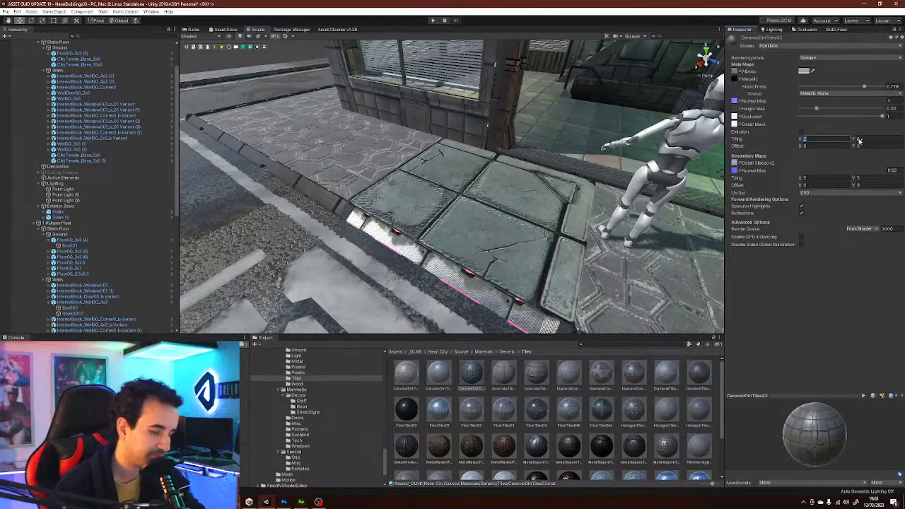
text(4)
click(870, 139)
text(4)
right_drag(571, 212, 576, 283)
- Turn on the scene view's visual effects to judge the materials in the building's real lighting
click(593, 426)
right_drag(562, 244, 312, 71)
click(259, 36)
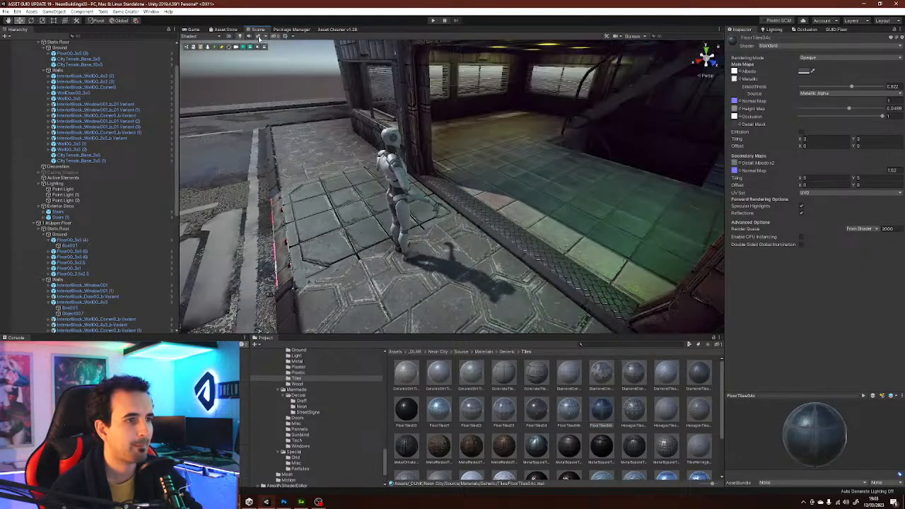
right_drag(502, 213, 353, 233)
right_drag(446, 269, 482, 352)
- Try the MetalSquareTiles00 material on two stairwell walls and undo the extra metal tile test
drag(535, 442, 558, 228)
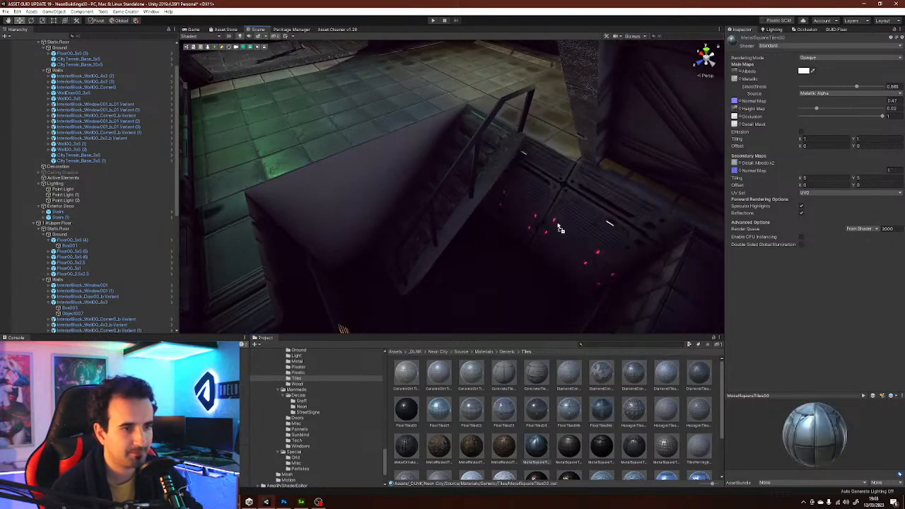
drag(509, 411, 375, 221)
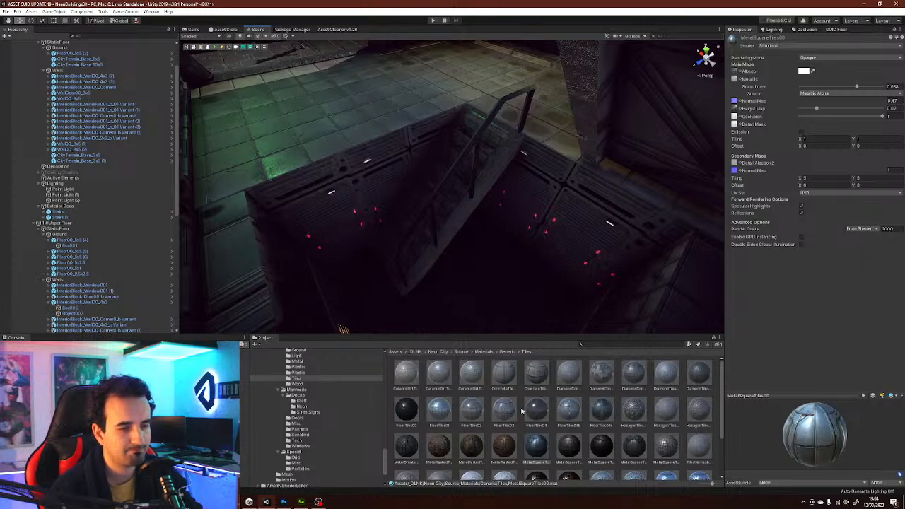
drag(539, 449, 566, 250)
drag(598, 440, 586, 250)
key(ctrl+z)
right_drag(579, 258, 541, 263)
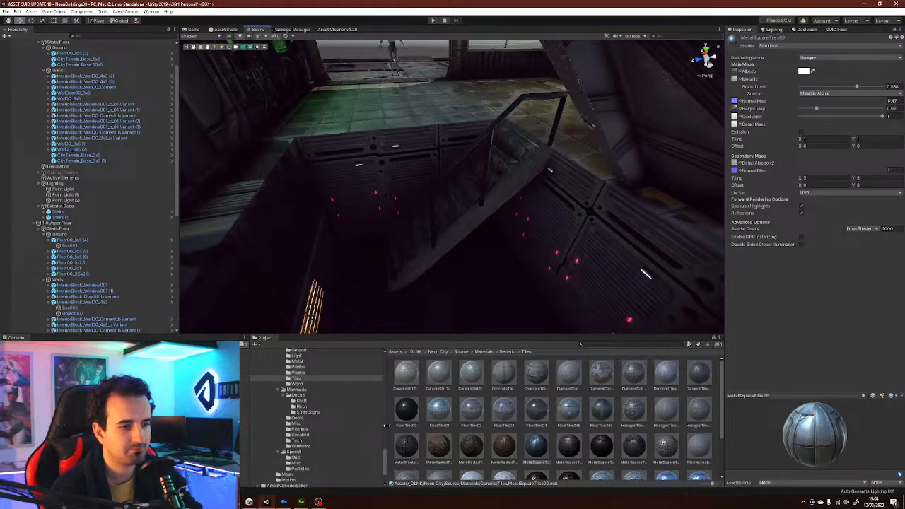
- Try a dark ornamental metal tile on one stairwell wall and a square metal tile on the adjoining wall
drag(405, 407, 444, 266)
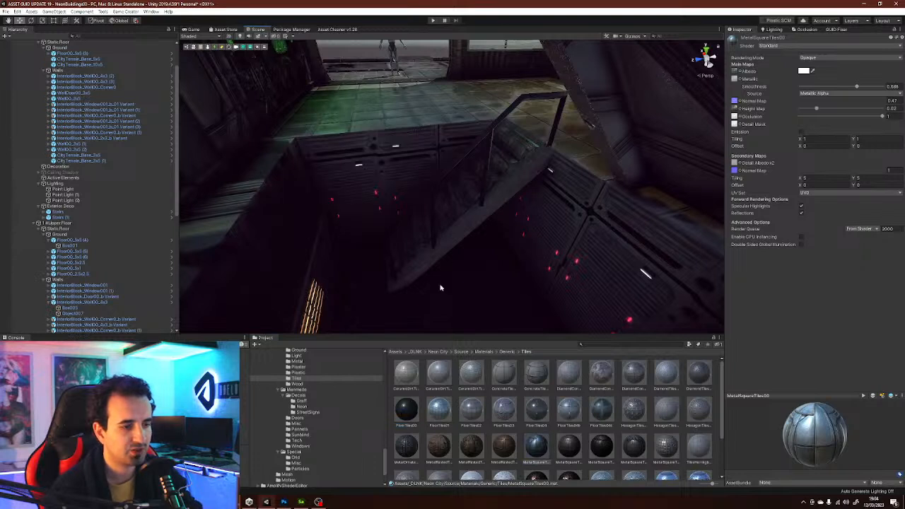
drag(381, 187, 381, 188)
drag(404, 445, 377, 181)
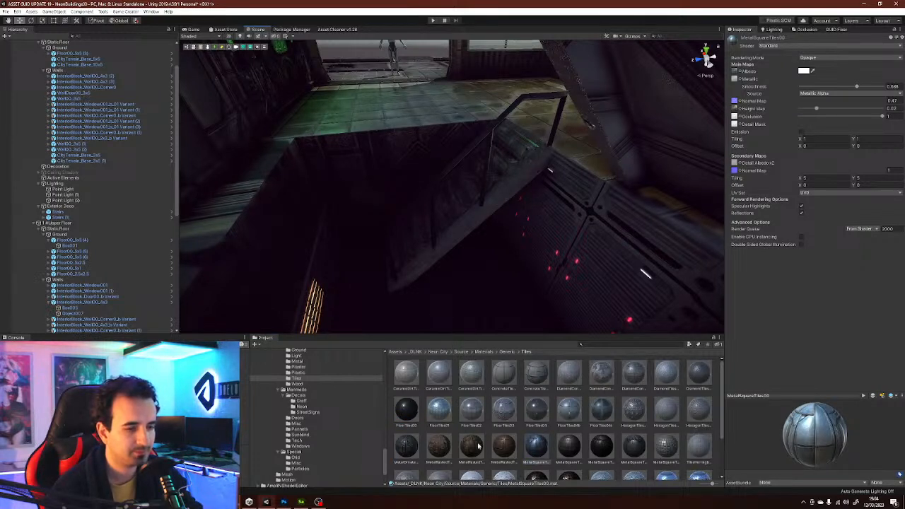
scroll(641, 448, down, 1)
drag(661, 431, 587, 228)
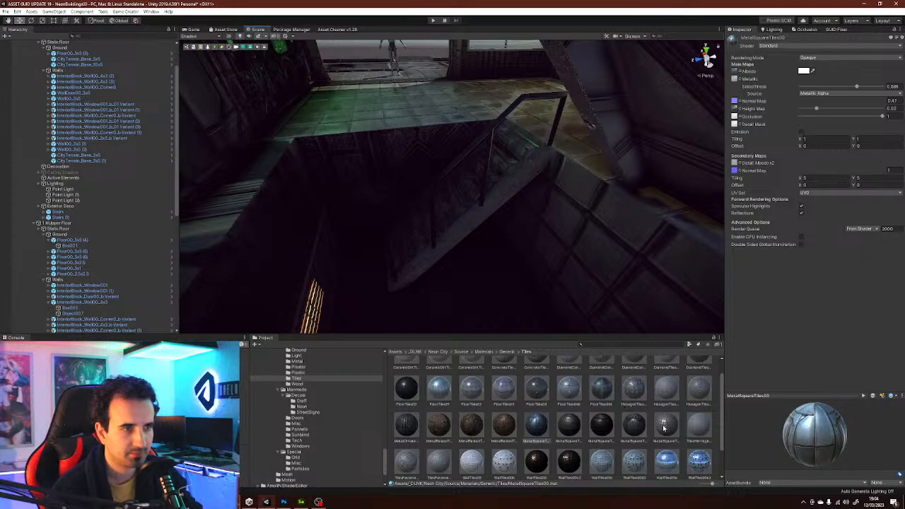
- Look through the remaining tile materials and open the Manmade > Pannels materials folder
scroll(633, 425, up, 1)
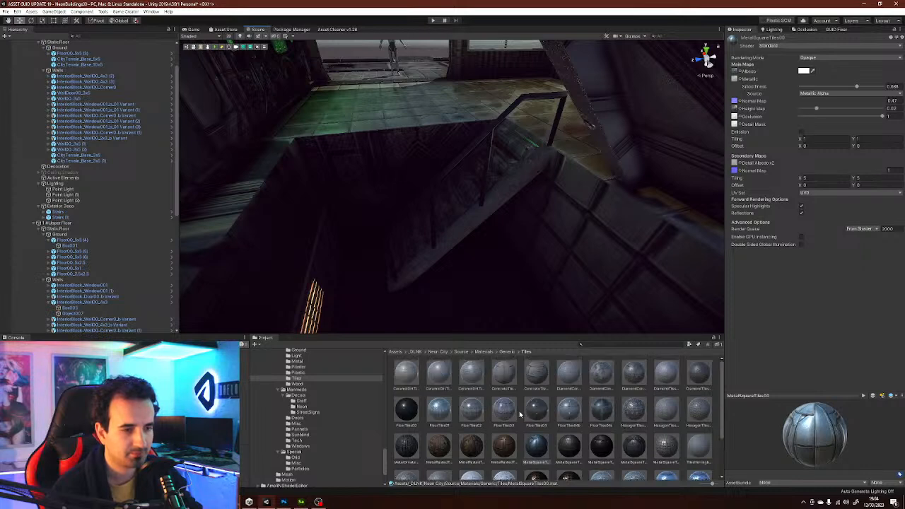
scroll(507, 417, down, 3)
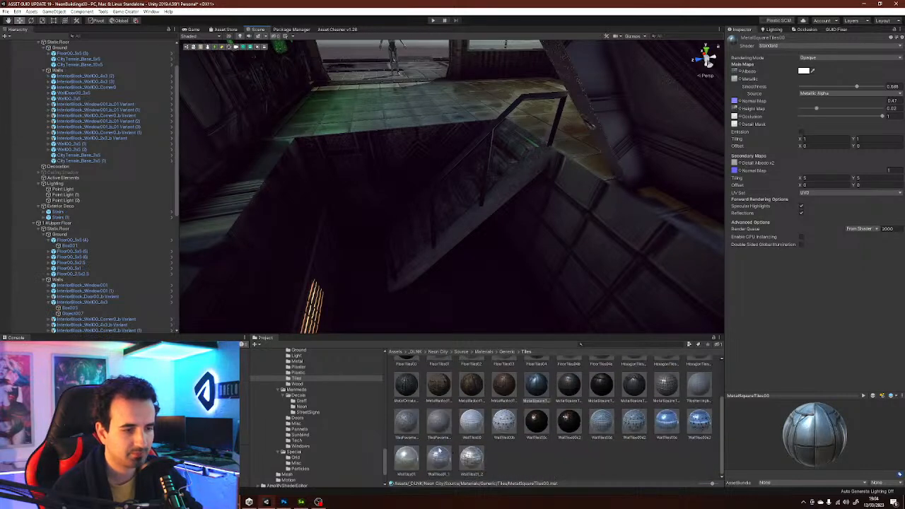
scroll(340, 401, up, 7)
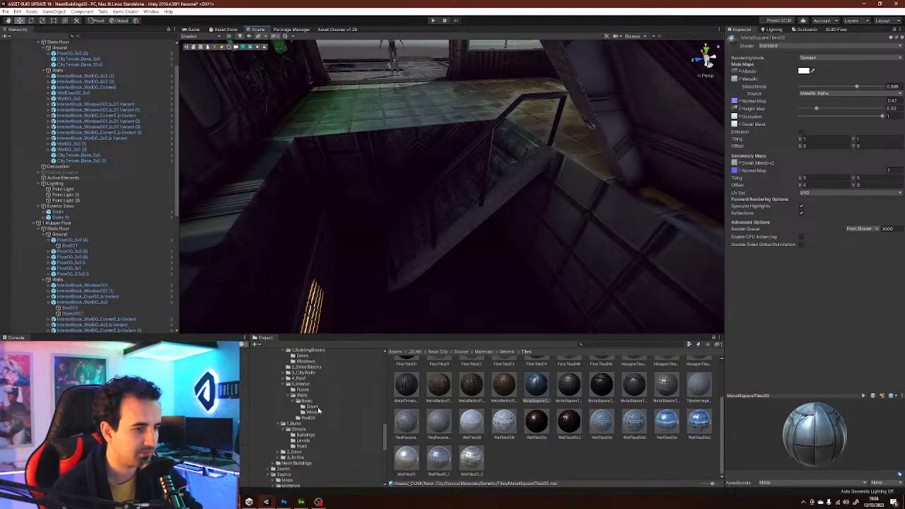
scroll(308, 424, down, 4)
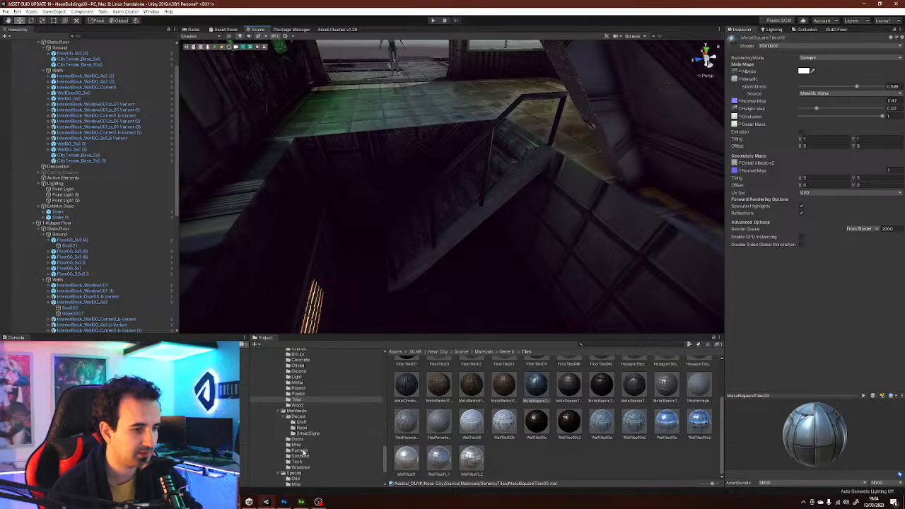
click(302, 451)
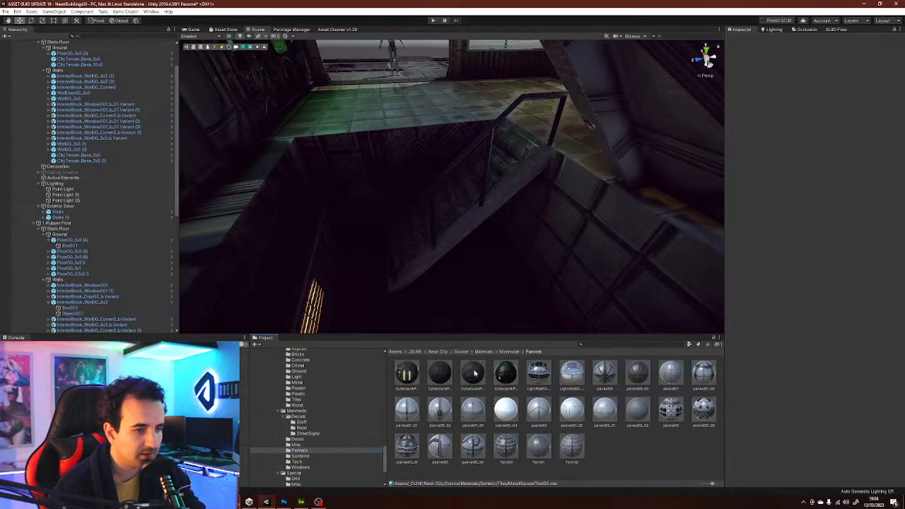
- Try different Cyberpunk panel materials on the two stairwell walls
drag(408, 385, 349, 168)
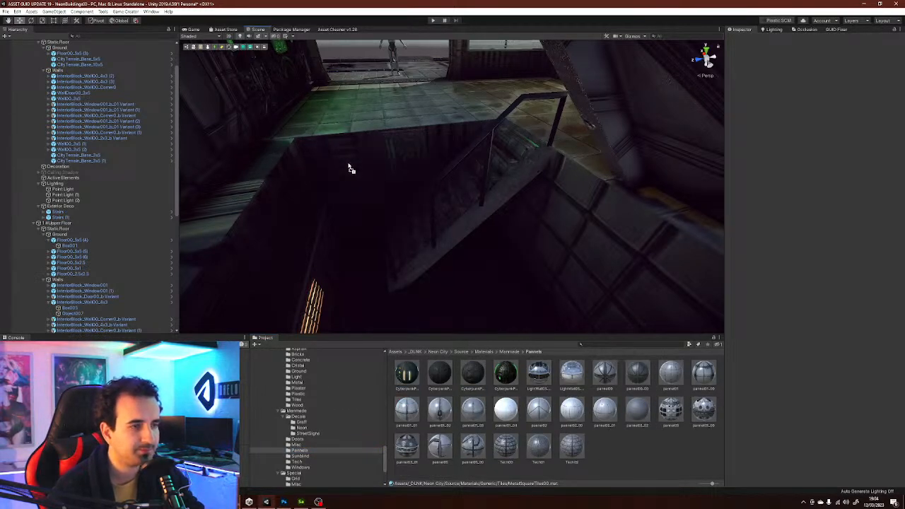
drag(497, 365, 577, 288)
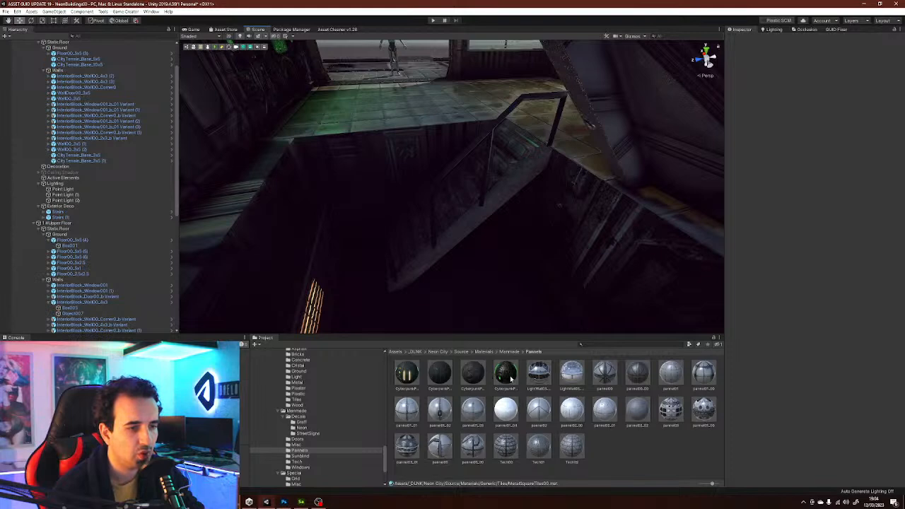
drag(620, 246, 628, 248)
right_drag(629, 249, 596, 303)
- Try the Tech01 material on both stairwell walls
drag(539, 444, 544, 221)
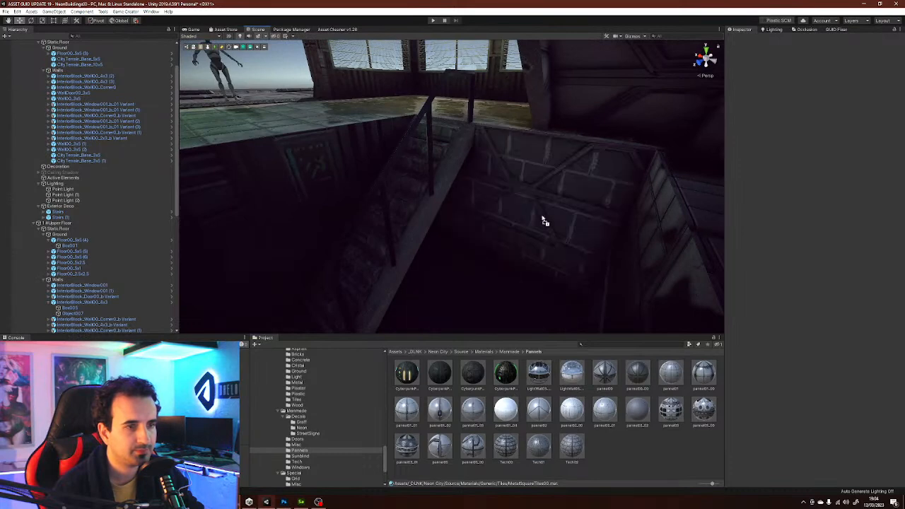
drag(542, 444, 308, 191)
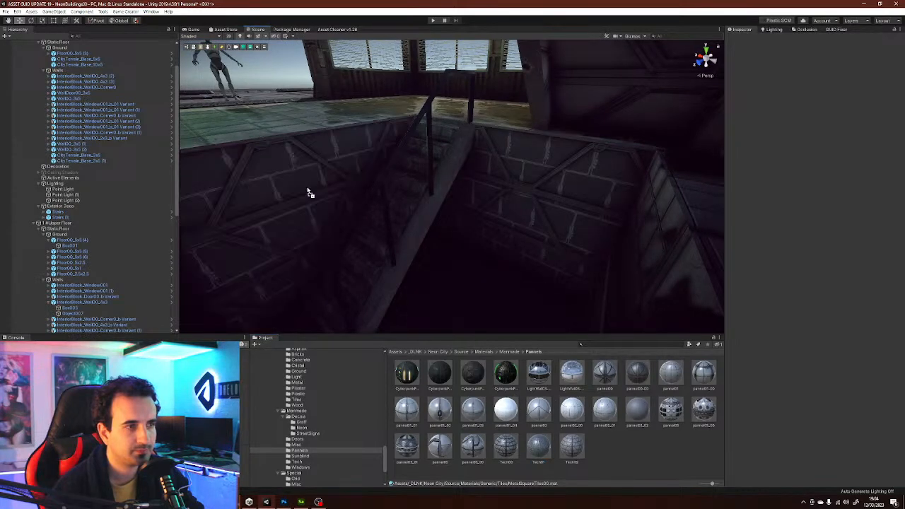
right_drag(551, 198, 455, 318)
- Apply the Tech02 material to both stairwell walls
drag(603, 414, 539, 231)
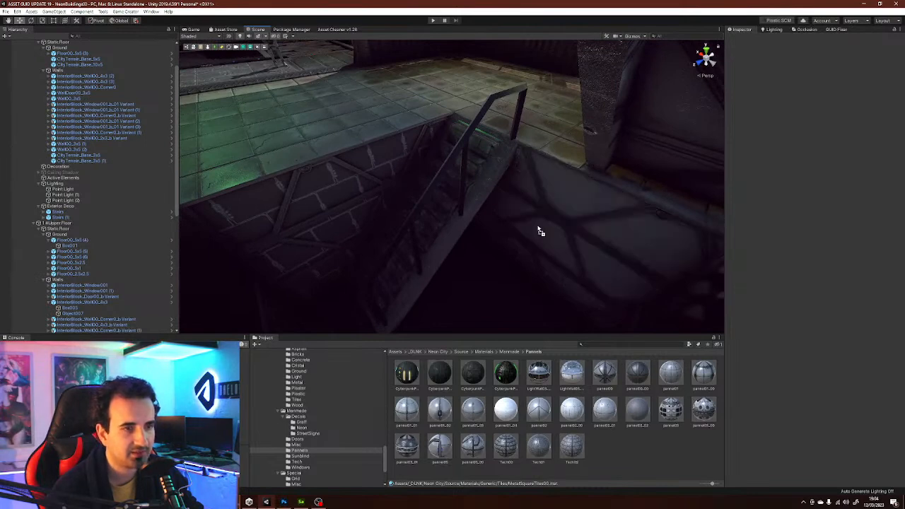
drag(567, 448, 313, 252)
right_drag(311, 254, 485, 262)
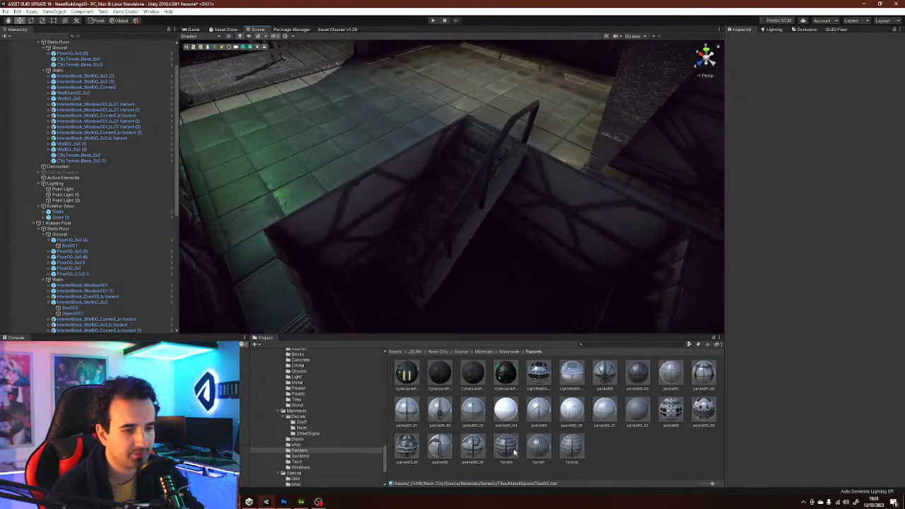
- Test three panel materials on the wall beside the stairs, ending with the one with hexagons and white lights
drag(485, 451, 558, 228)
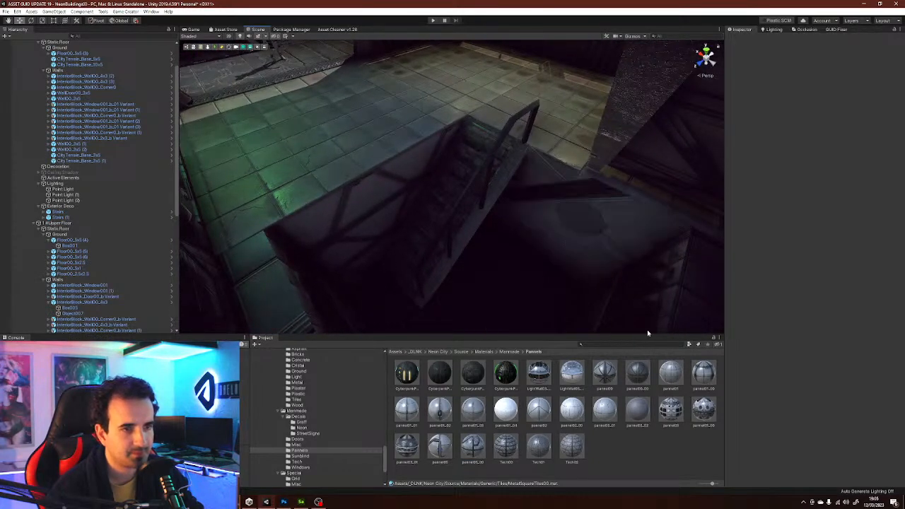
drag(711, 401, 561, 206)
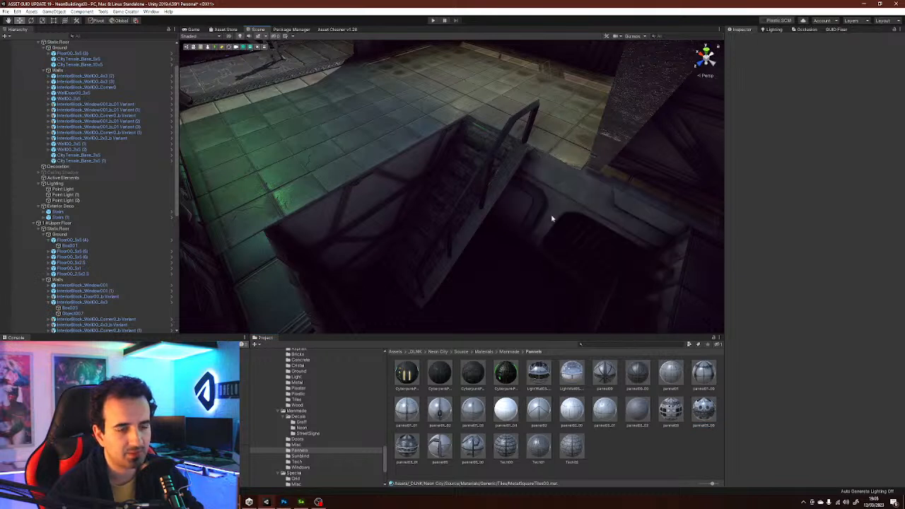
drag(670, 408, 605, 236)
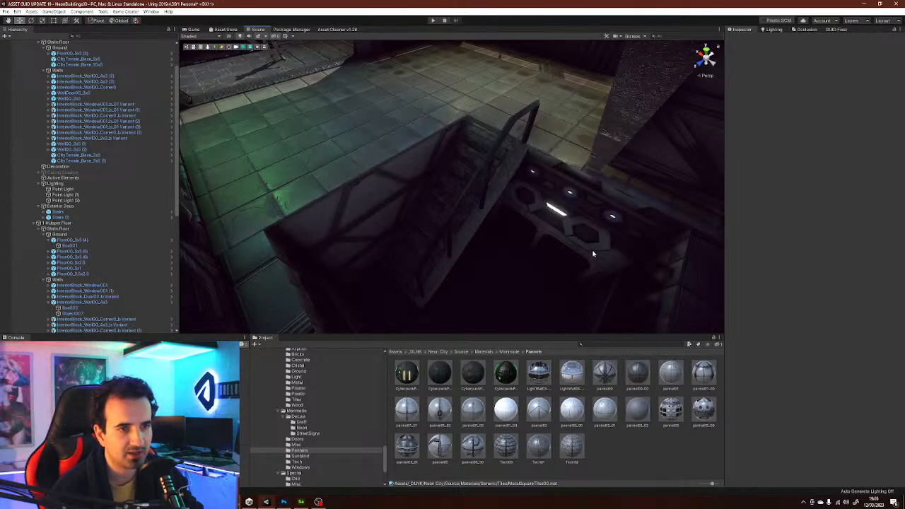
- Put the hexagon panel material on the other stairwell wall, then try the rusty and the plain panel materials on both walls
drag(664, 417, 393, 223)
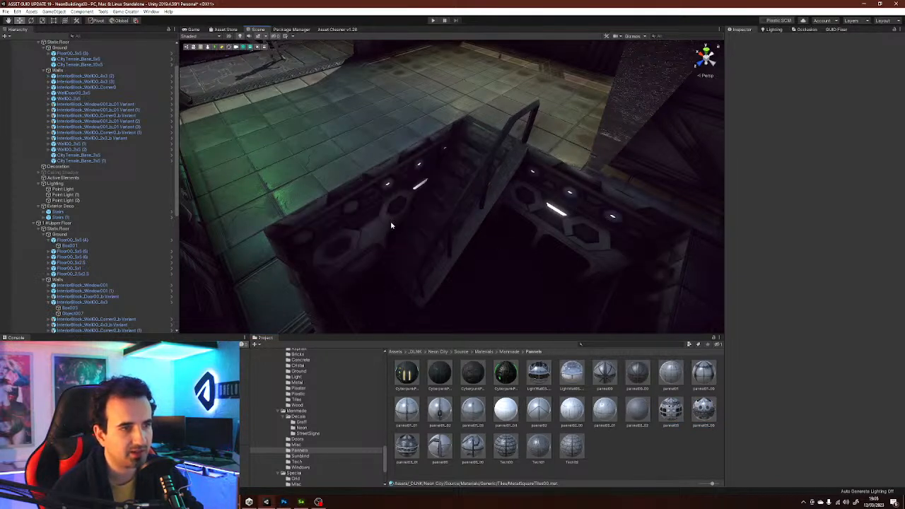
right_drag(615, 282, 615, 258)
drag(700, 377, 594, 197)
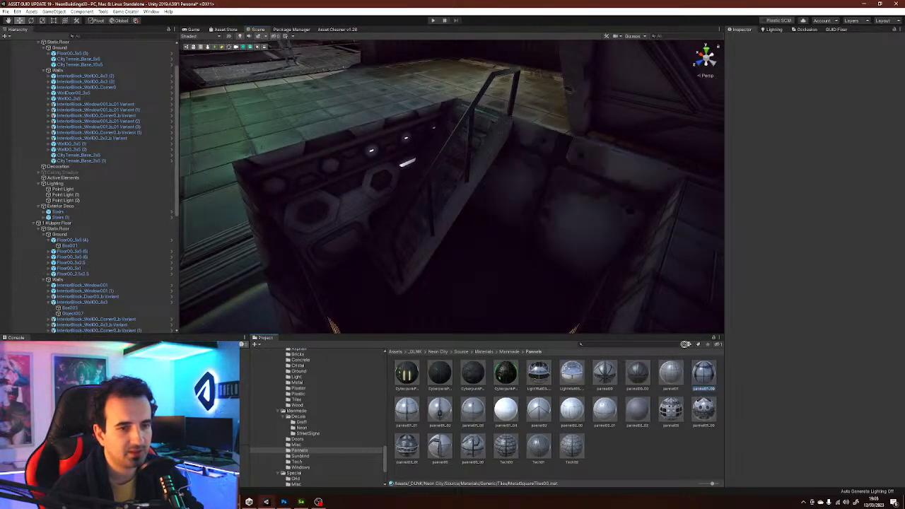
drag(702, 375, 369, 208)
drag(645, 375, 578, 226)
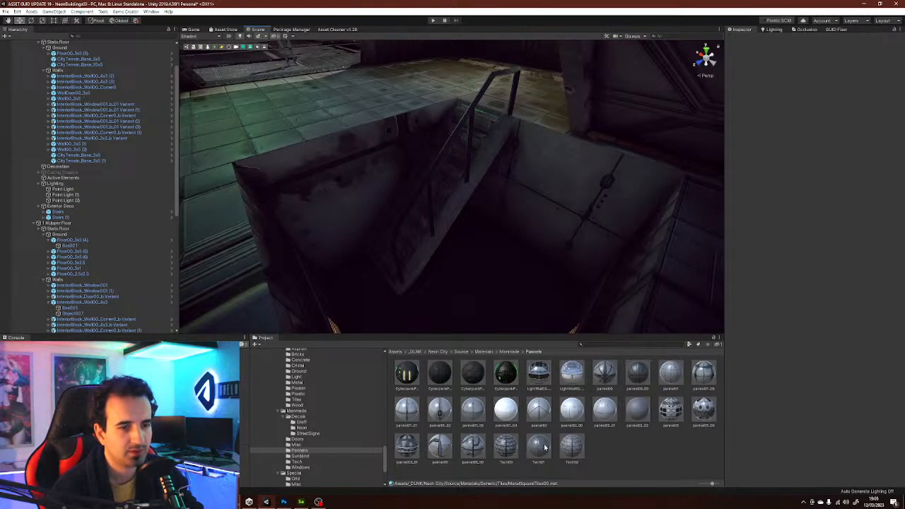
- Try the panel material with yellow lights on both stairwell walls and the Tech00 material on the wall beside the stairs
drag(472, 418, 362, 203)
drag(473, 413, 544, 185)
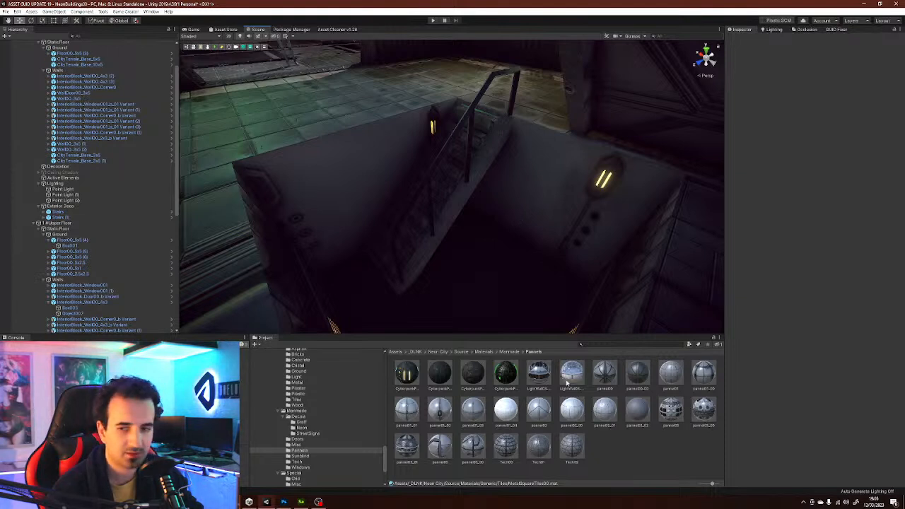
drag(502, 447, 535, 220)
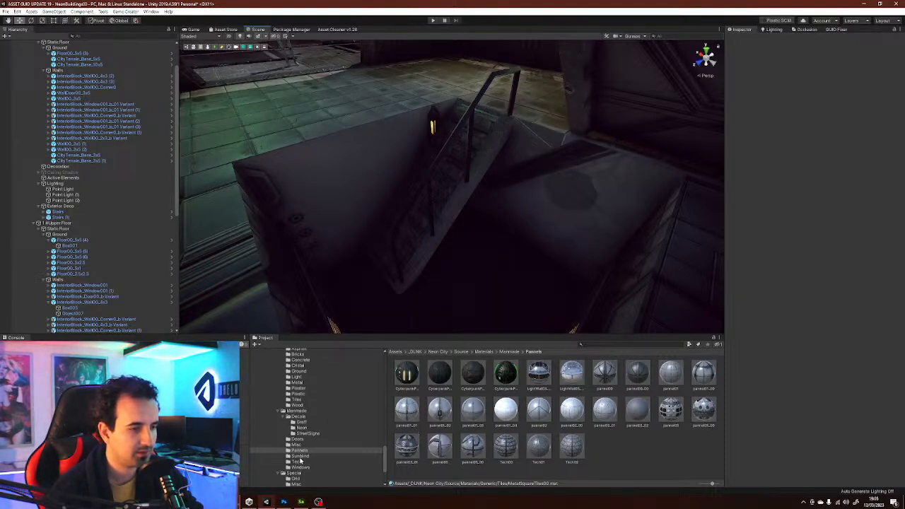
- Test the materials in the Tech folder on the basement stairwell and cover its walls with the second tech panel material
click(299, 456)
click(297, 461)
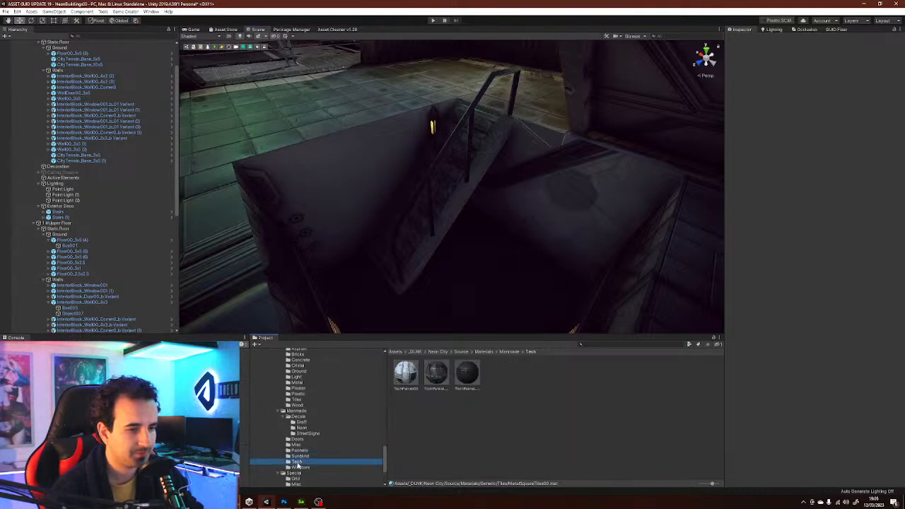
drag(450, 377, 542, 244)
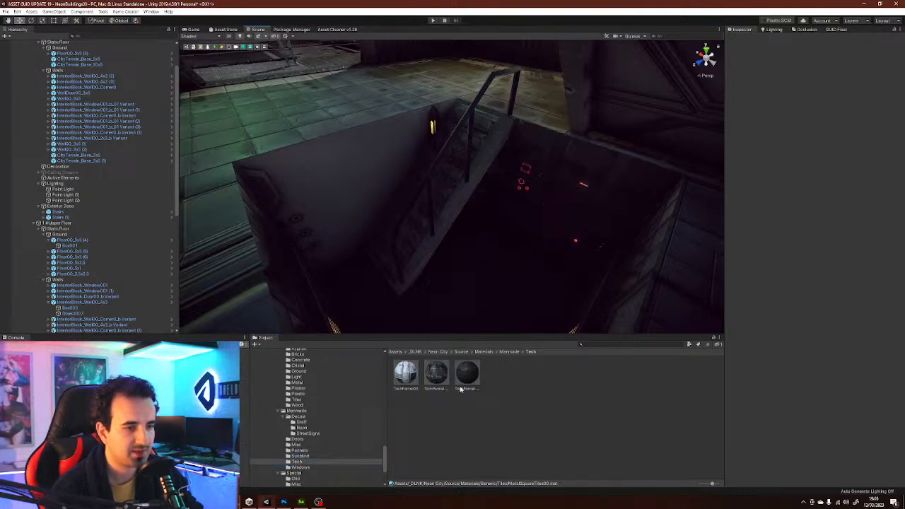
drag(428, 376, 554, 183)
drag(435, 386, 348, 191)
alt+drag(377, 269, 627, 262)
drag(436, 373, 468, 182)
drag(445, 369, 523, 259)
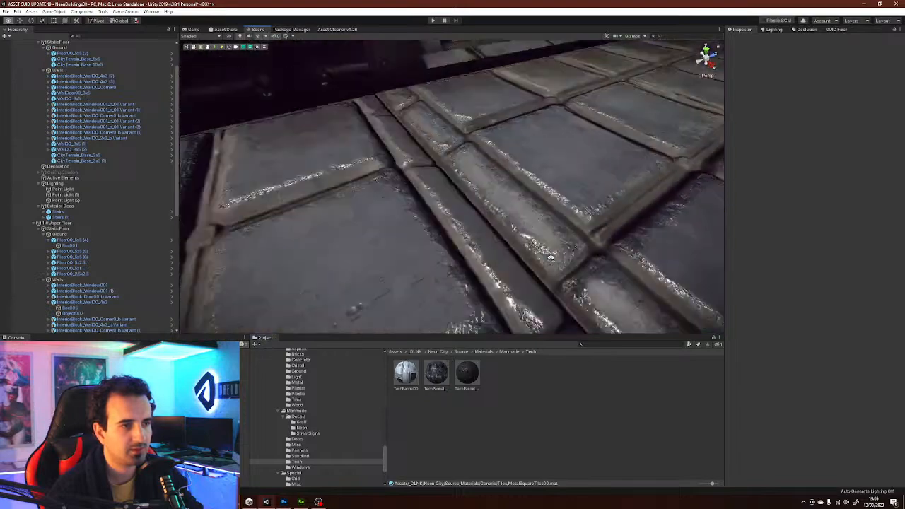
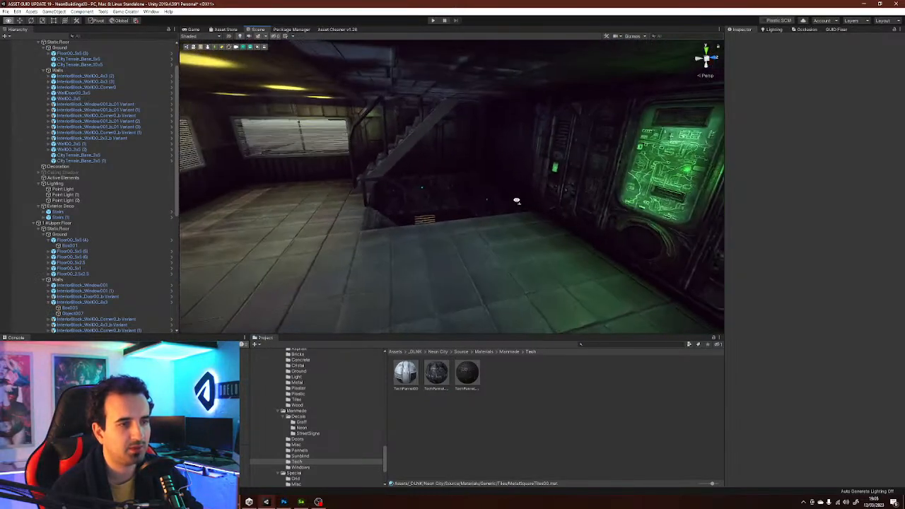
- Examine the building from inside the ground floor, from the street and from above, checking the stairwell and the wall tops
alt+drag(582, 205, 434, 231)
alt+drag(484, 247, 424, 228)
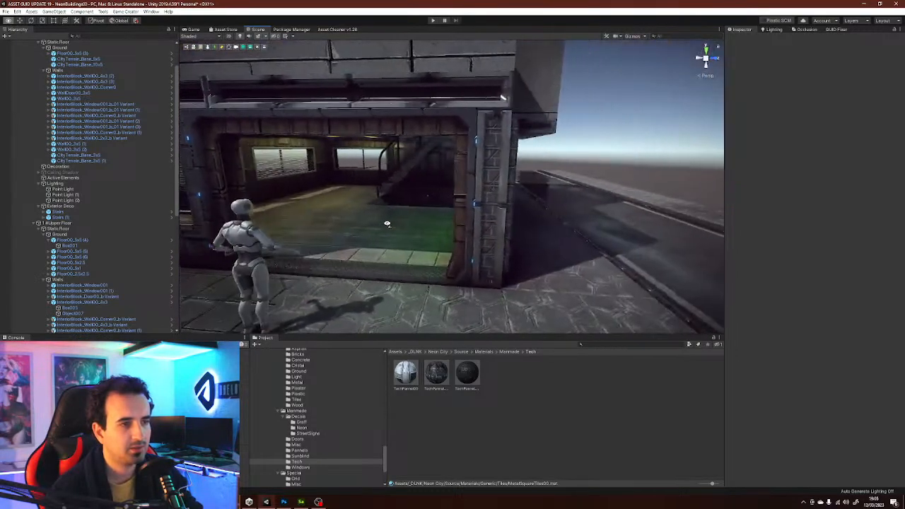
alt+drag(384, 217, 453, 230)
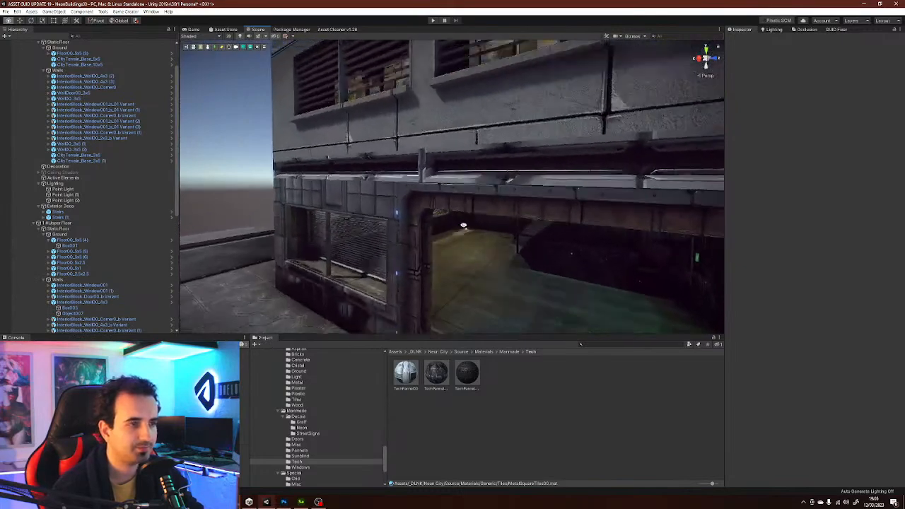
alt+drag(503, 211, 499, 268)
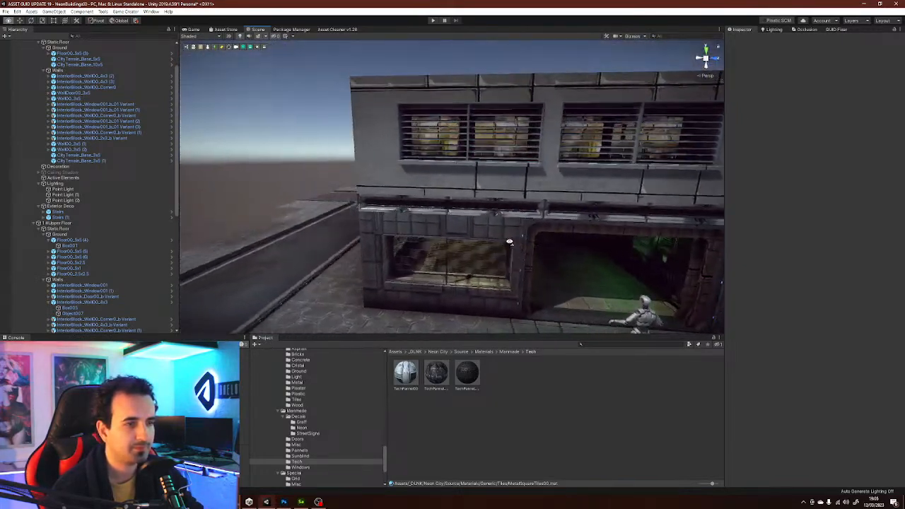
alt+drag(558, 253, 535, 224)
right_drag(535, 224, 511, 238)
key(w)
key(w)
key(s)
key(s)
- Try three materials from the Pannels folder on the open top face of the upper-floor side wall
click(311, 451)
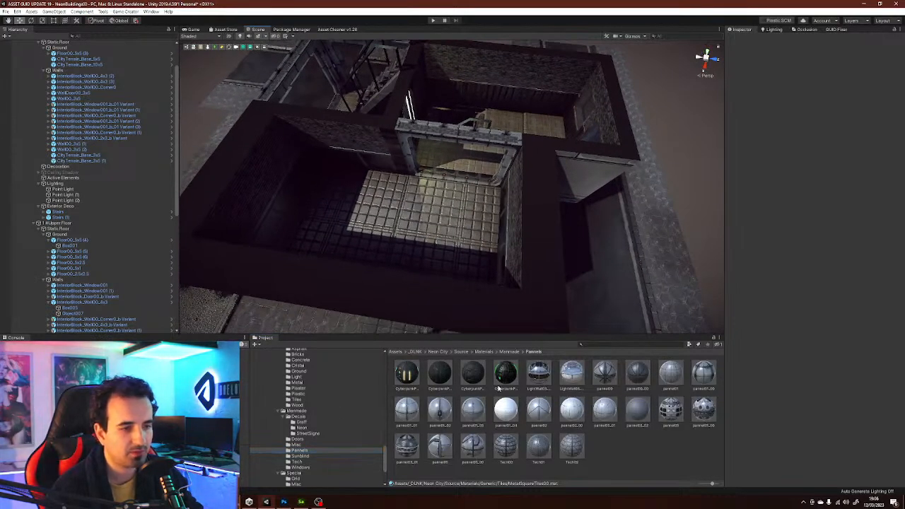
drag(466, 413, 543, 274)
drag(450, 392, 540, 288)
drag(649, 367, 543, 277)
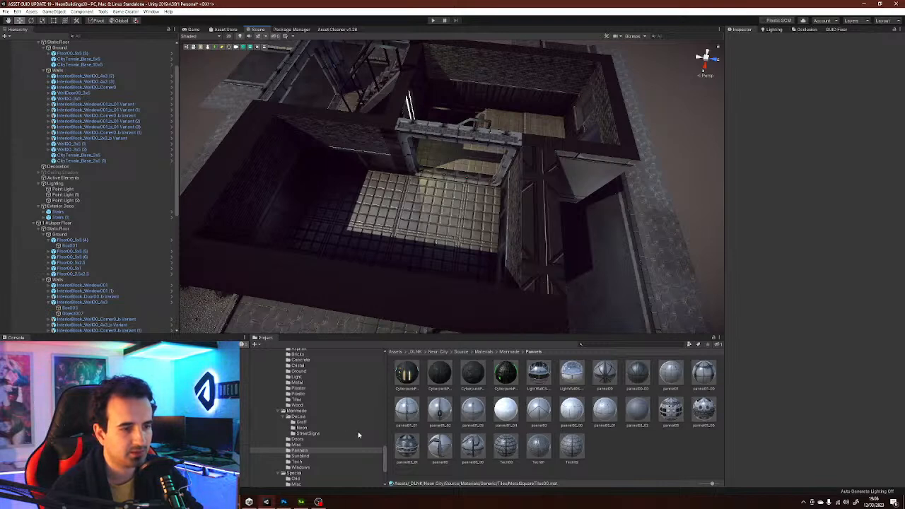
- Test materials from the Metal folder on the side wall's top and apply the dark metal plank material there and on the adjoining section
click(305, 383)
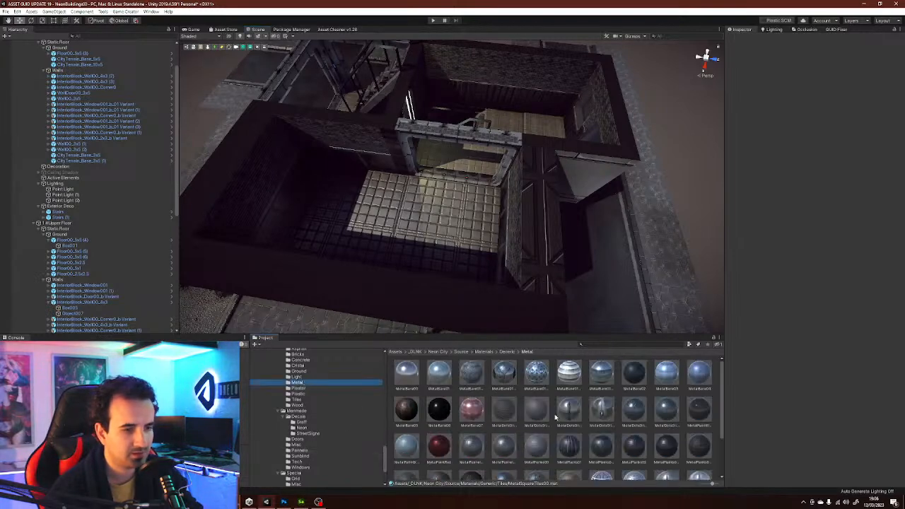
drag(495, 422, 539, 288)
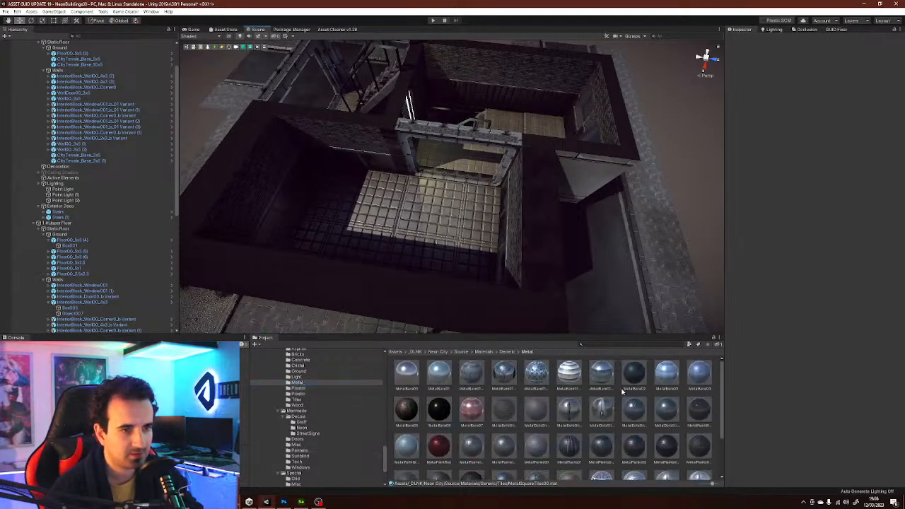
scroll(629, 394, down, 2)
drag(481, 386, 549, 290)
alt+drag(550, 289, 437, 332)
drag(473, 419, 557, 317)
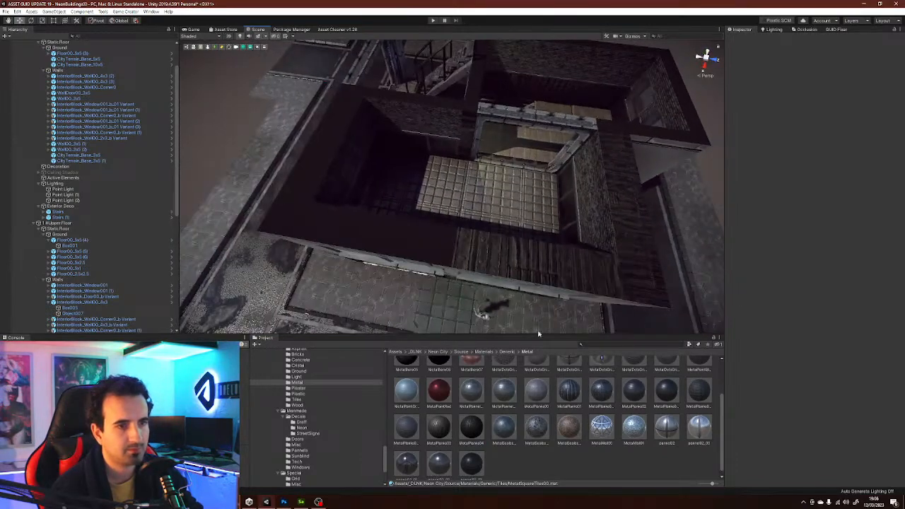
alt+drag(606, 263, 590, 283)
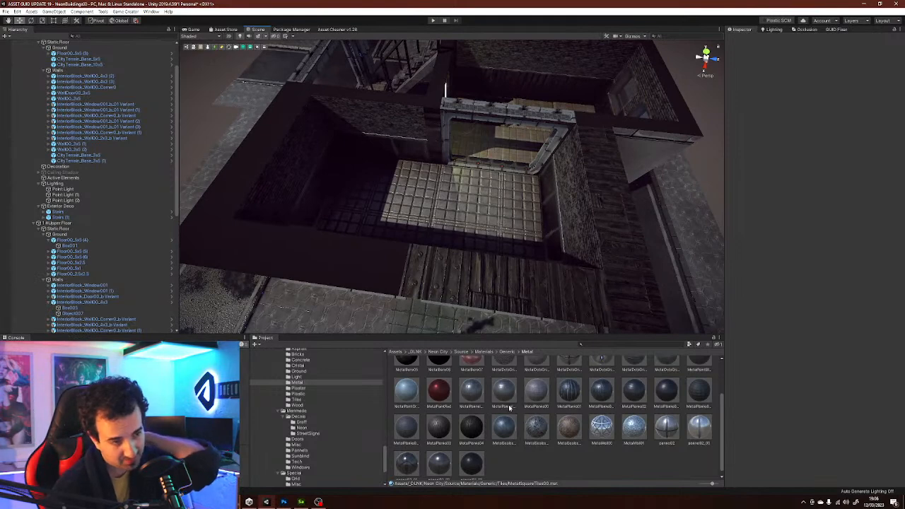
- Continue the dark metal plank material over the remaining front wall top and around the corner onto the opposite side wall
scroll(466, 424, up, 1)
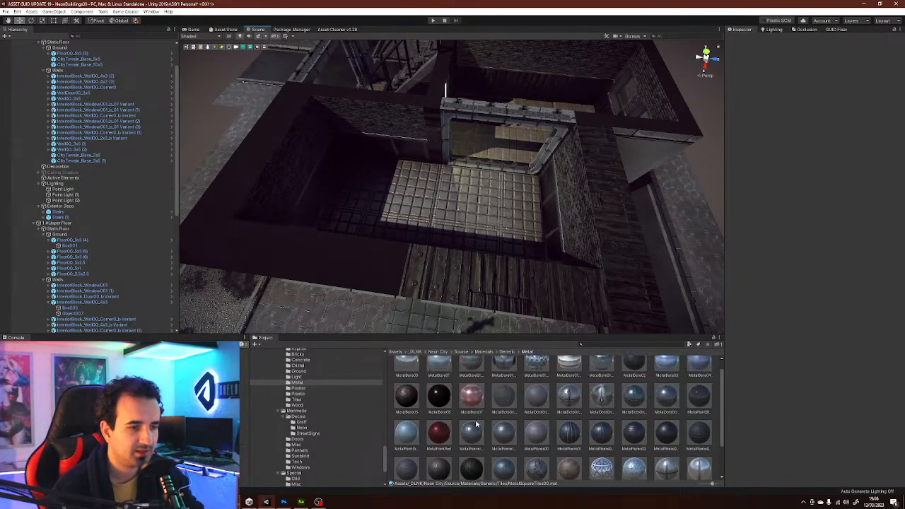
scroll(497, 424, up, 1)
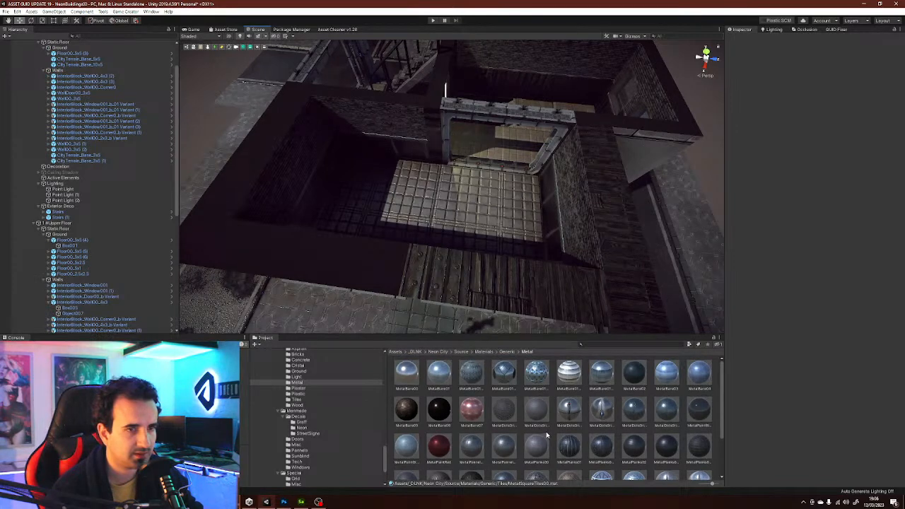
scroll(545, 436, down, 2)
drag(472, 429, 361, 277)
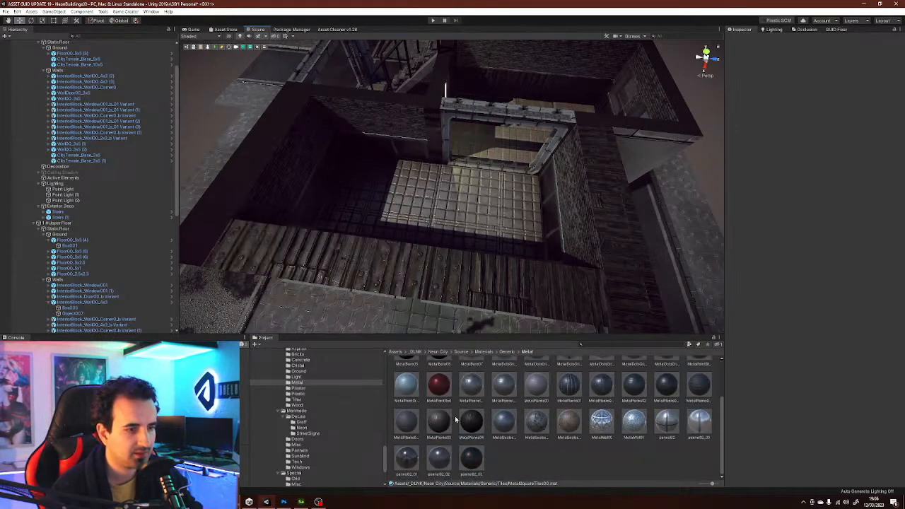
drag(466, 427, 211, 231)
drag(473, 429, 241, 183)
- Apply the dark metal plank material to the back wall top and to the dividing wall tops between the upper-floor rooms
scroll(395, 228, up, 3)
mouse_move(400, 234)
right_down()
mouse_move(403, 227)
mouse_move(353, 204)
mouse_move(390, 236)
right_up()
drag(448, 211, 408, 133)
drag(472, 421, 488, 189)
right_drag(493, 196, 494, 332)
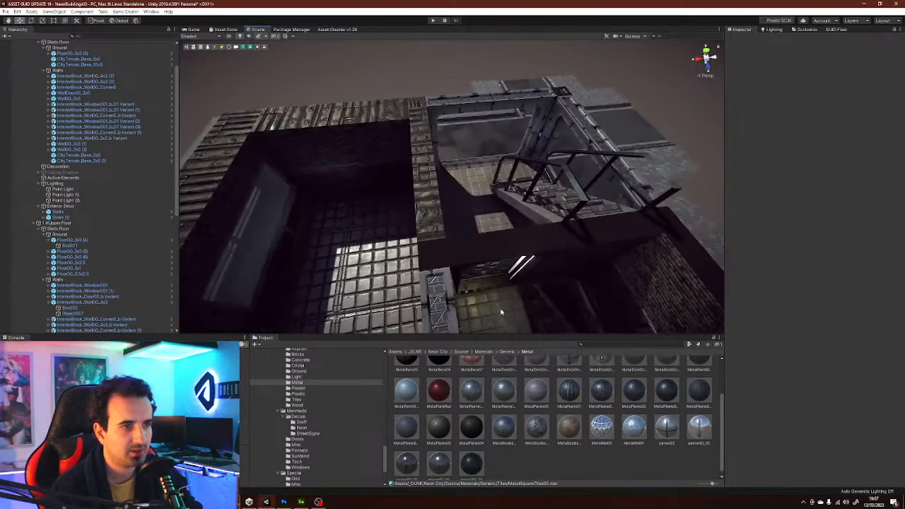
drag(476, 422, 435, 257)
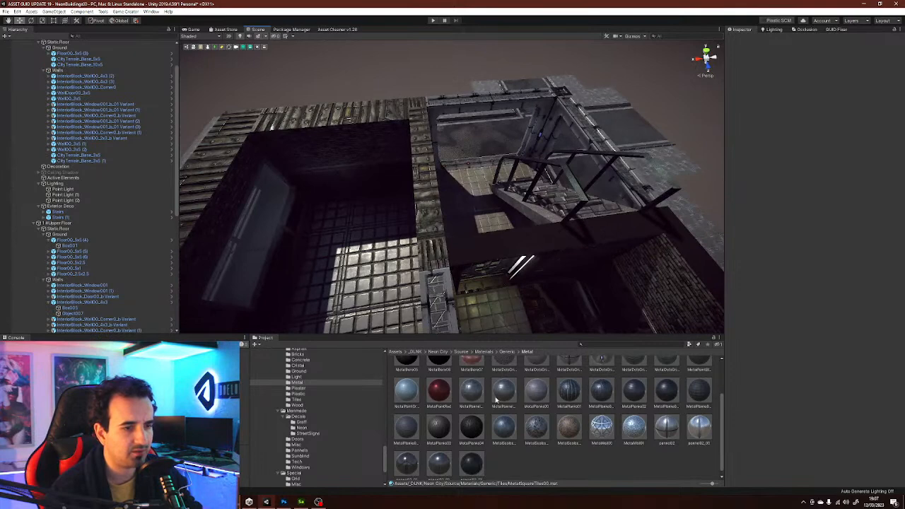
drag(480, 424, 523, 248)
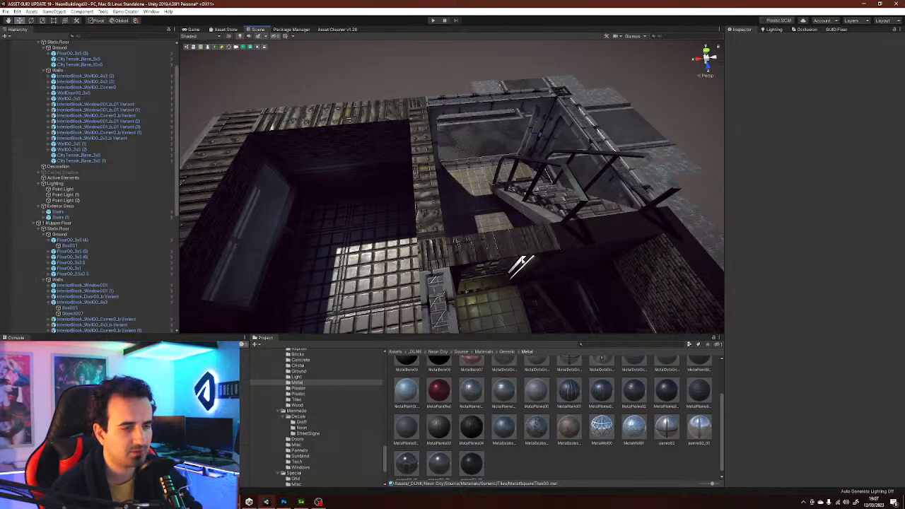
drag(480, 424, 628, 235)
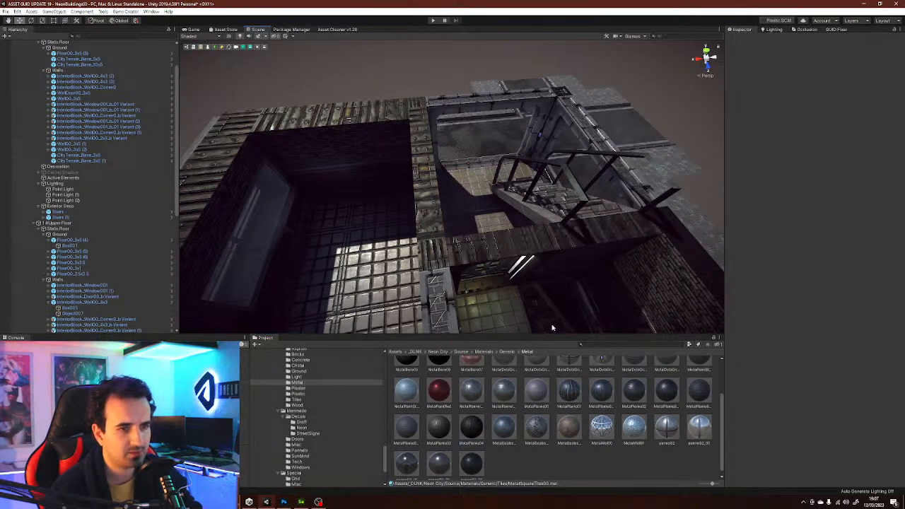
- Extend the dark metal plank material along the top of the outer brick wall beside the stairs
right_drag(554, 326, 633, 302)
drag(480, 428, 539, 191)
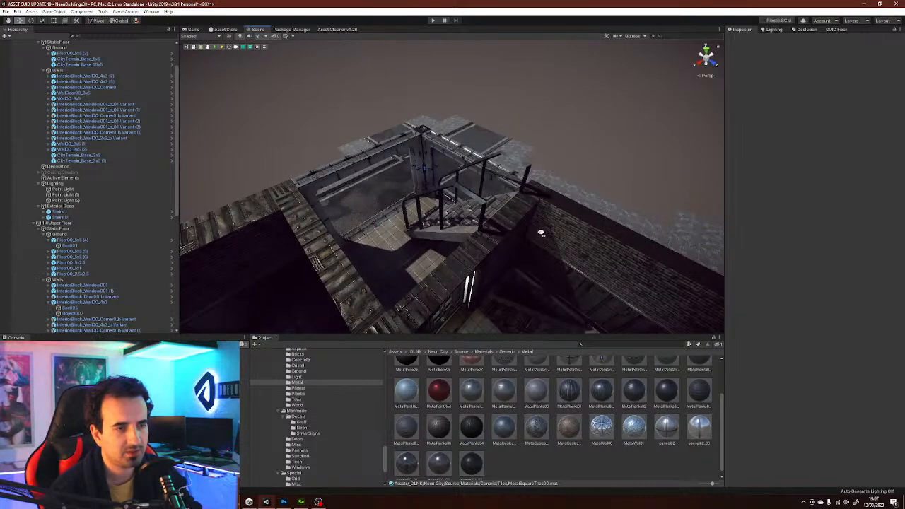
right_drag(536, 235, 457, 369)
drag(470, 420, 497, 187)
right_drag(592, 247, 640, 249)
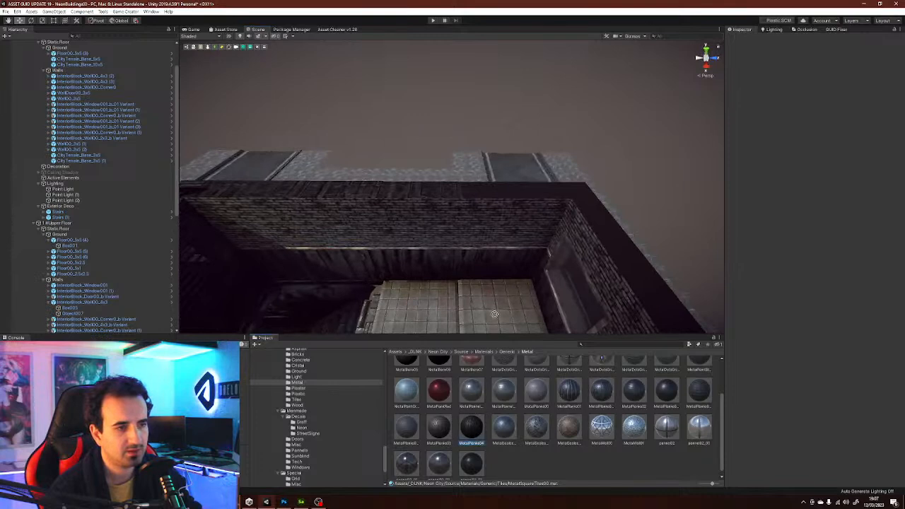
right_drag(534, 221, 266, 347)
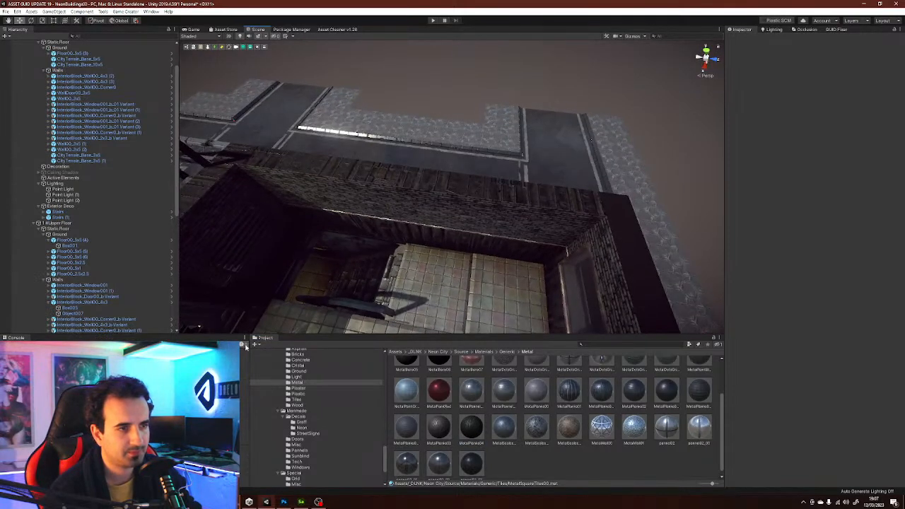
- Look through the Bricks materials and try a material from the Concrete folder on the outer brick wall's top
scroll(302, 423, up, 3)
click(297, 418)
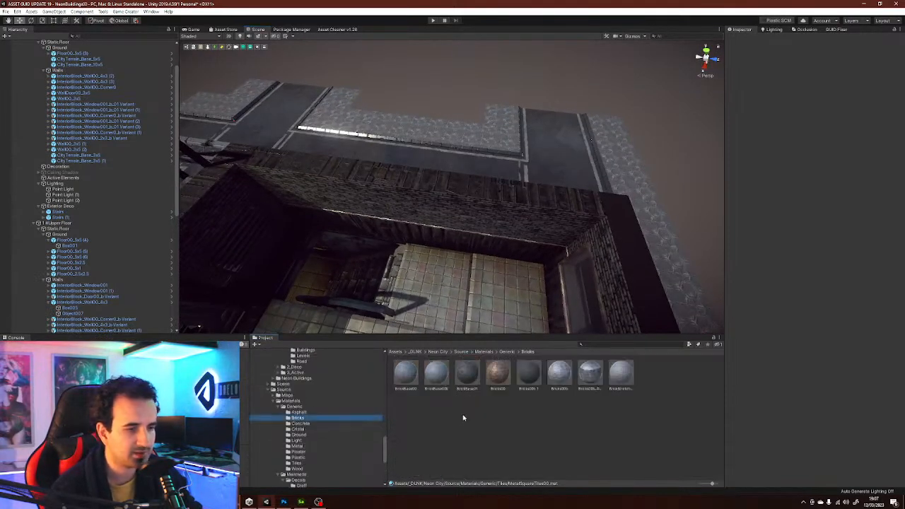
right_drag(432, 190, 501, 301)
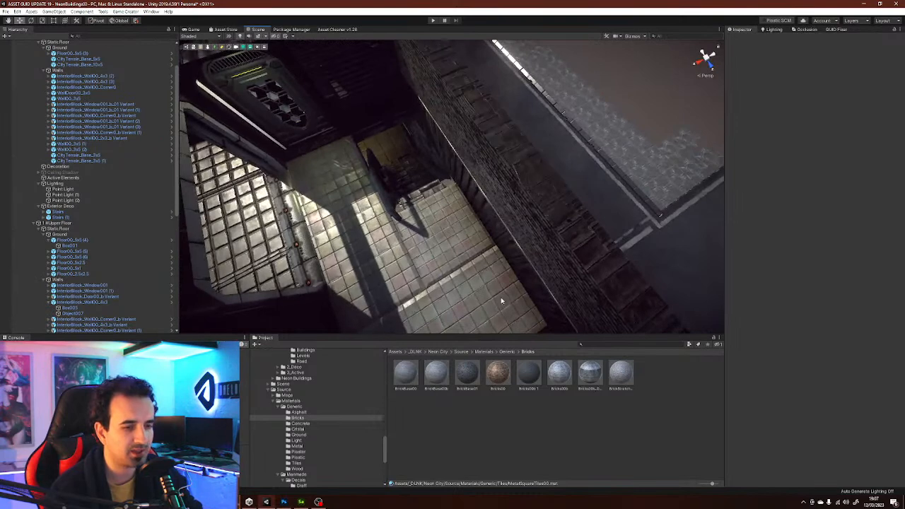
click(311, 424)
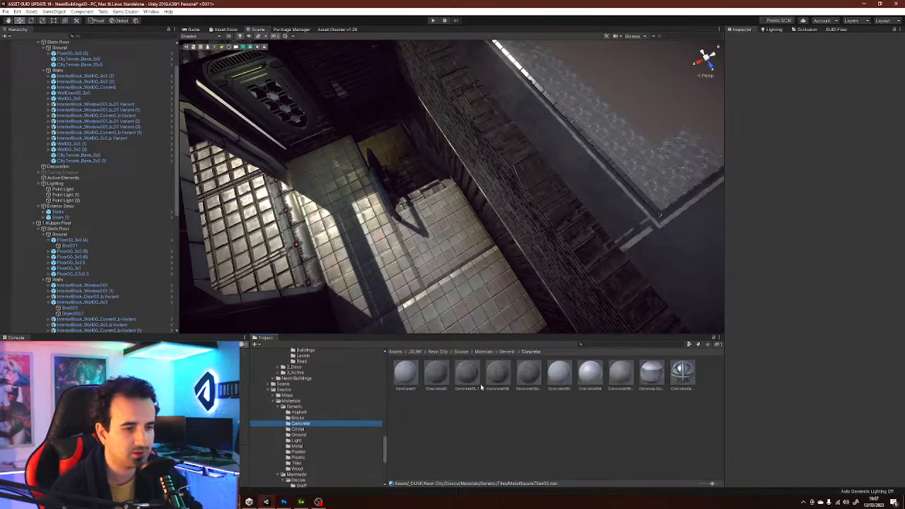
drag(443, 360, 526, 152)
right_drag(525, 152, 533, 199)
- Compare further concrete materials on the outer wall's top and apply the fourth one in the Concrete folder to its sections
drag(498, 394, 505, 209)
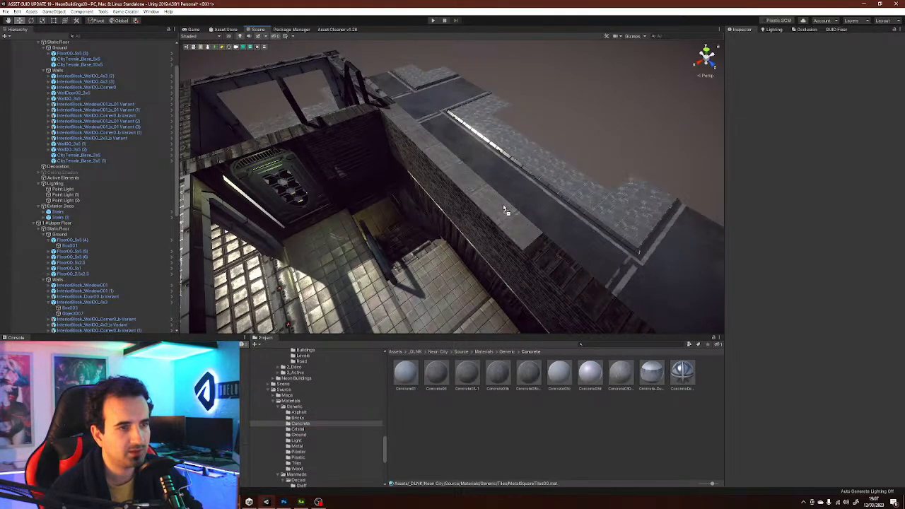
right_drag(488, 247, 569, 272)
drag(530, 373, 473, 179)
drag(499, 377, 487, 176)
drag(502, 373, 535, 188)
right_drag(535, 188, 493, 222)
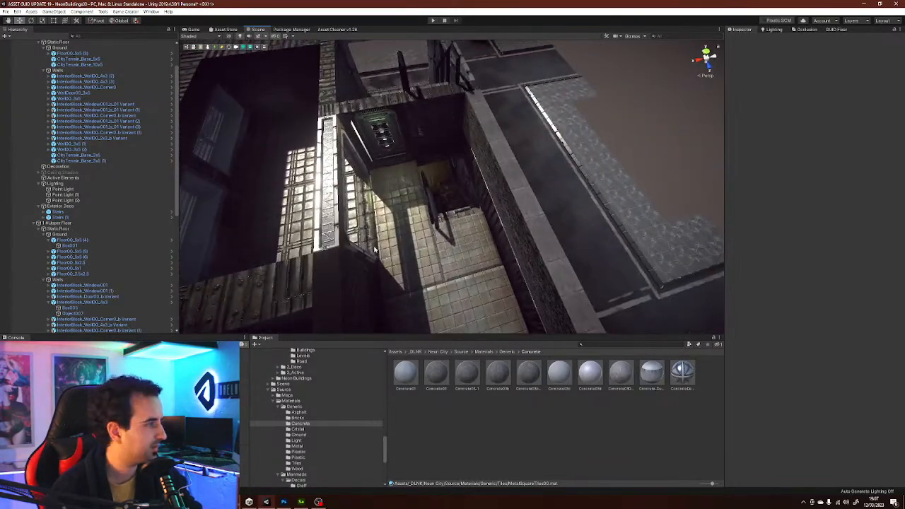
- Look through the Cristal materials and try the only Ground folder material on the outer wall's top
click(299, 429)
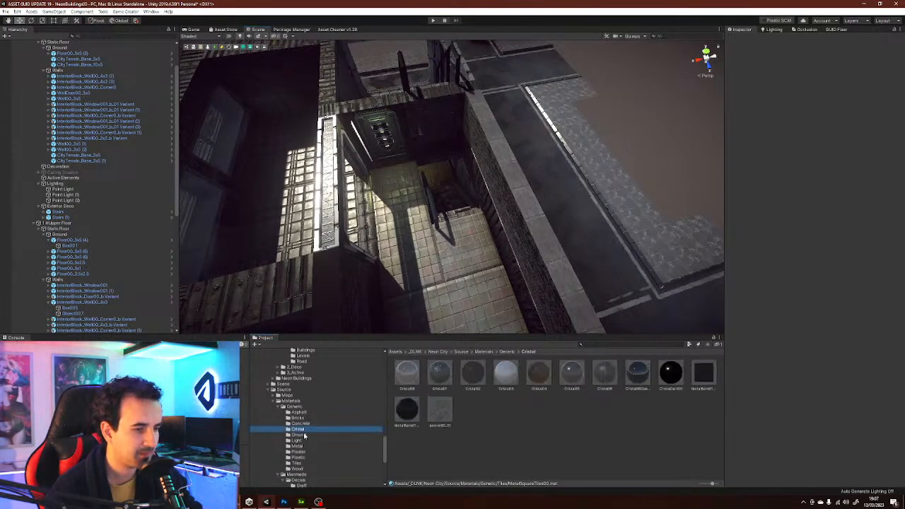
click(300, 434)
drag(407, 370, 511, 181)
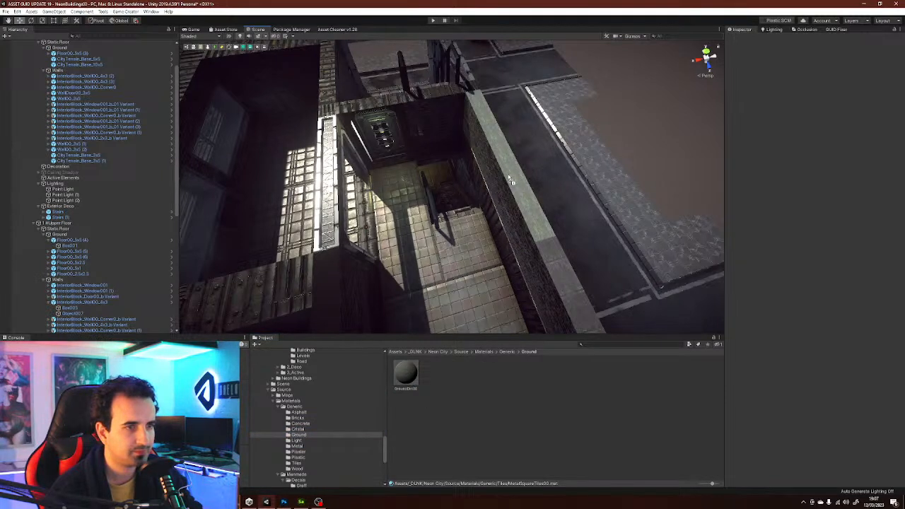
- Compare the dark plank materials from the Metal folder on the outer wall's top and apply the wide-board plank variant
click(308, 447)
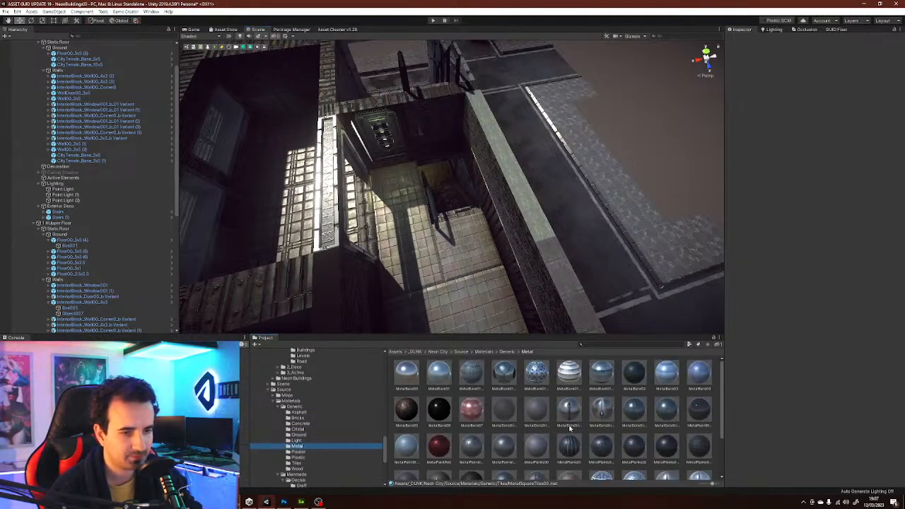
scroll(571, 444, down, 1)
drag(569, 437, 528, 219)
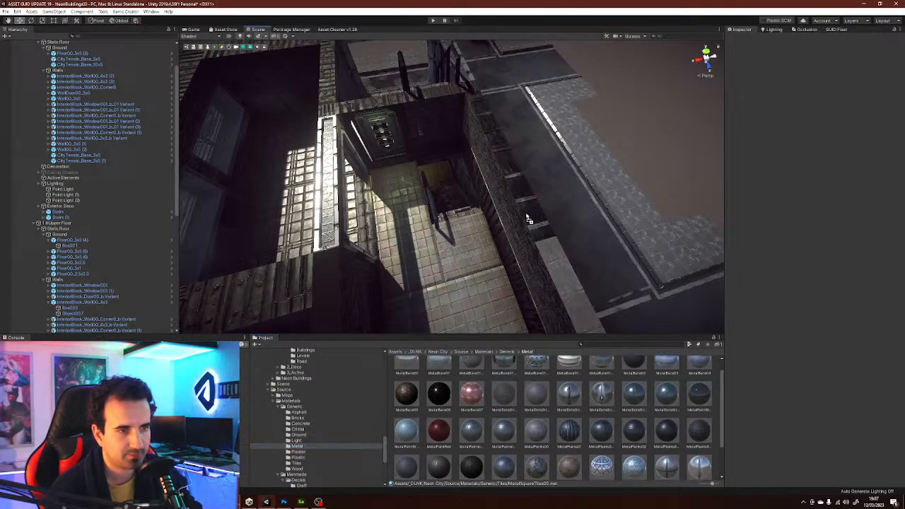
drag(600, 436, 528, 194)
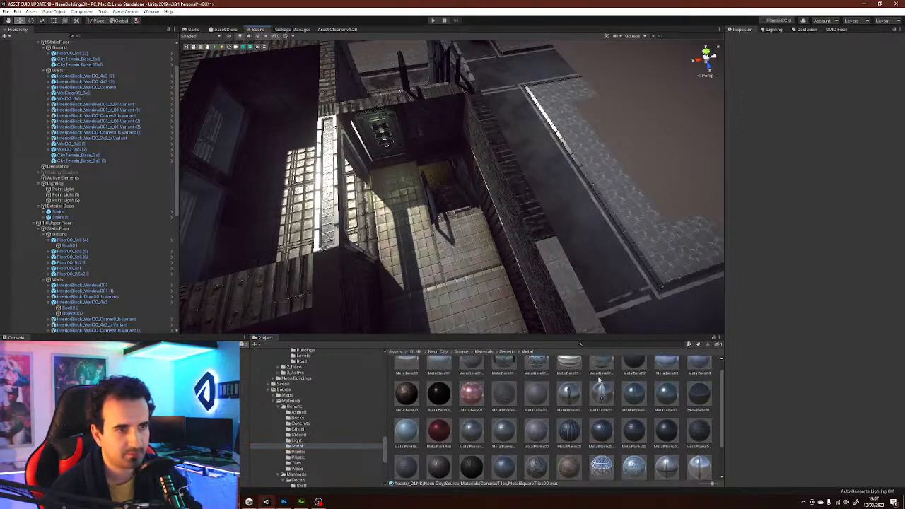
alt+drag(599, 219, 475, 228)
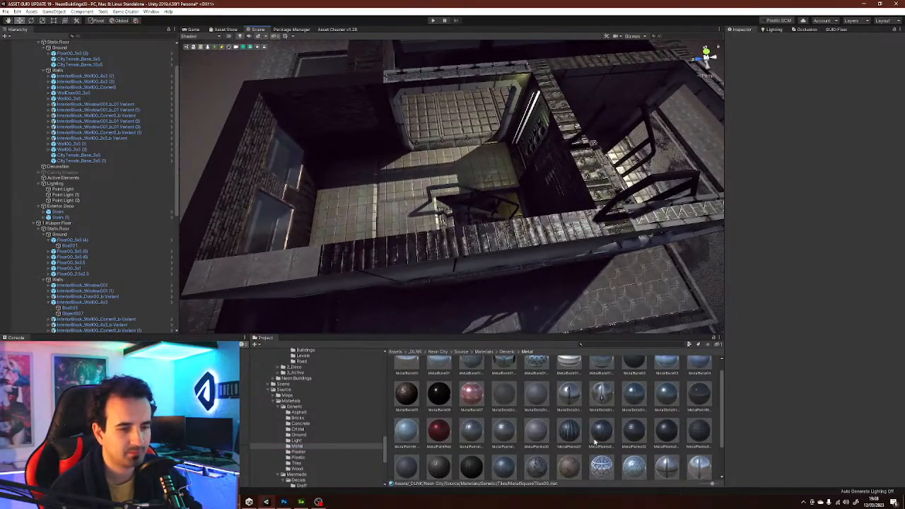
drag(622, 439, 480, 247)
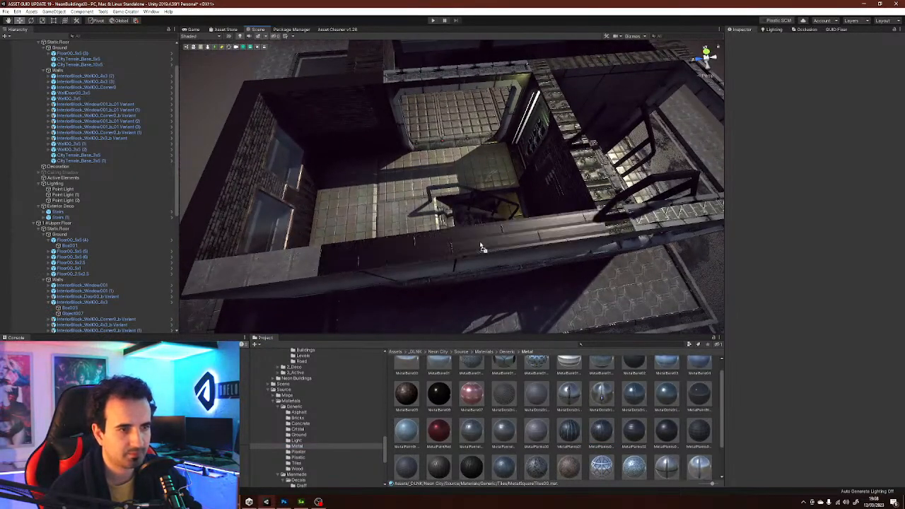
drag(696, 429, 619, 232)
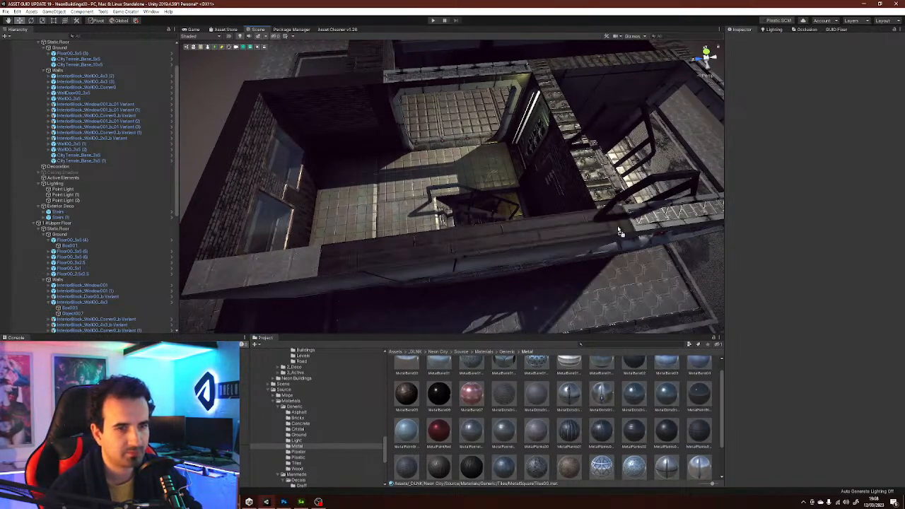
- Apply the wide-board metal plank material to the tops of the window wall, the short adjoining wall and the neighbouring room's nearest wall
alt+drag(311, 273, 434, 262)
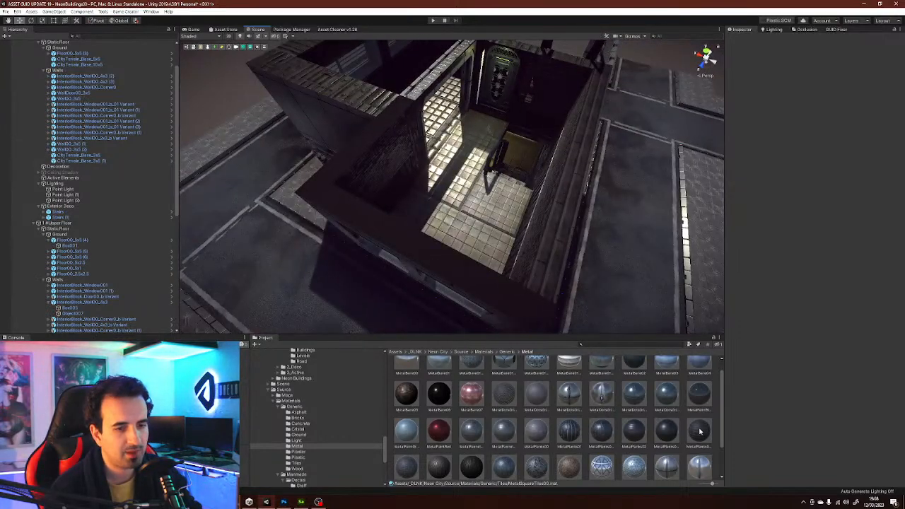
drag(698, 433, 386, 234)
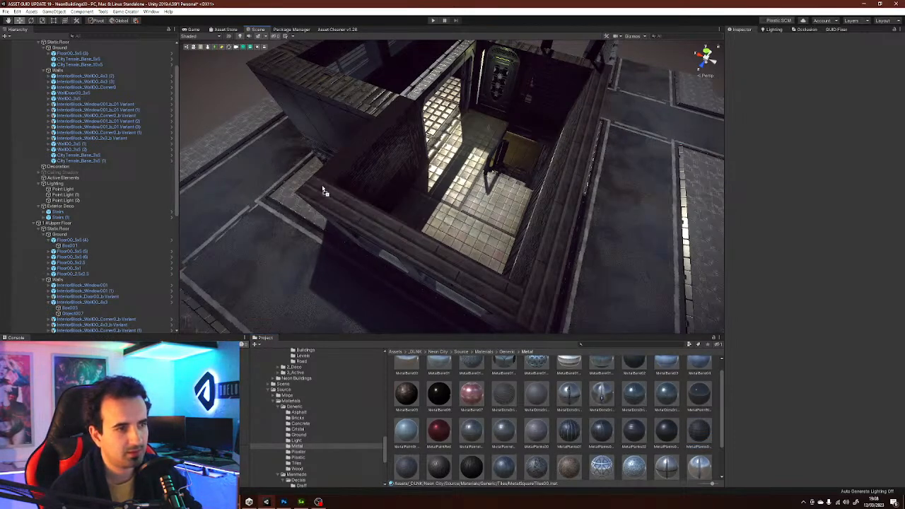
drag(698, 432, 362, 171)
right_drag(355, 163, 494, 247)
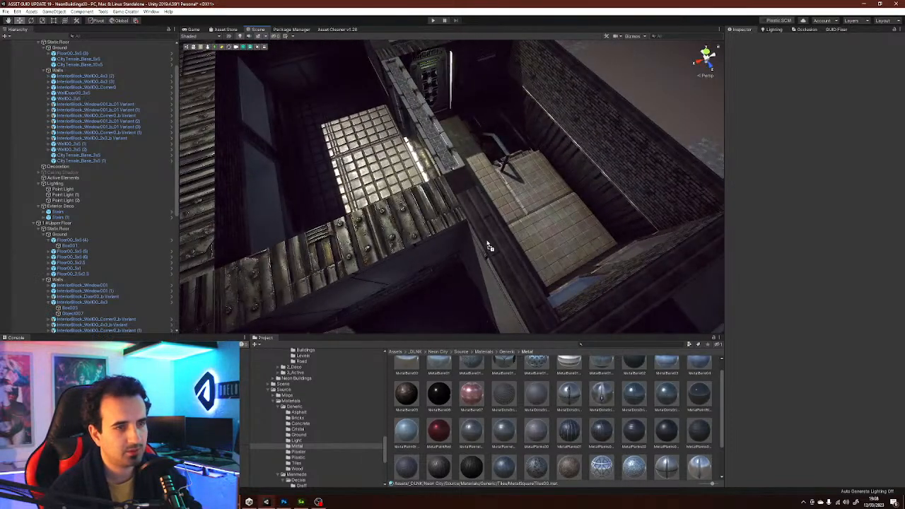
drag(697, 436, 406, 220)
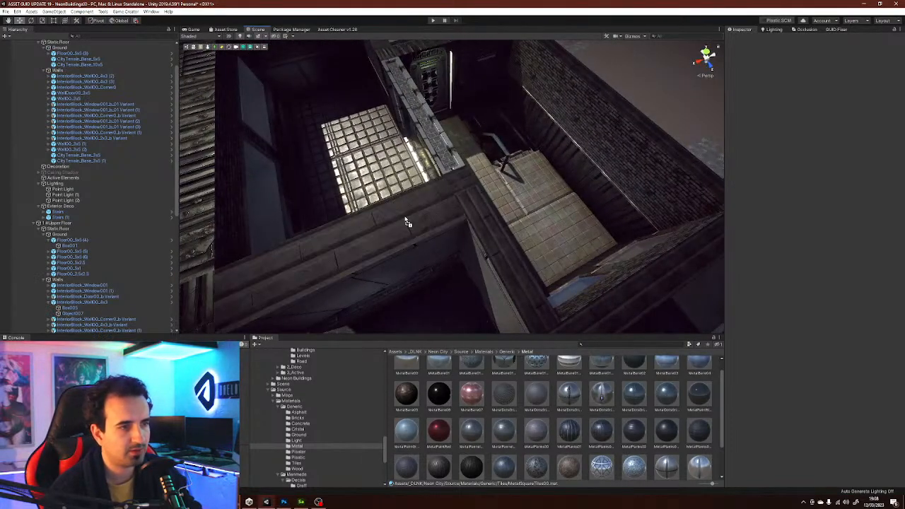
- Extend the wide-board metal plank material over the remaining outer wall tops and corner pieces of the neighbouring room
right_drag(492, 250, 459, 265)
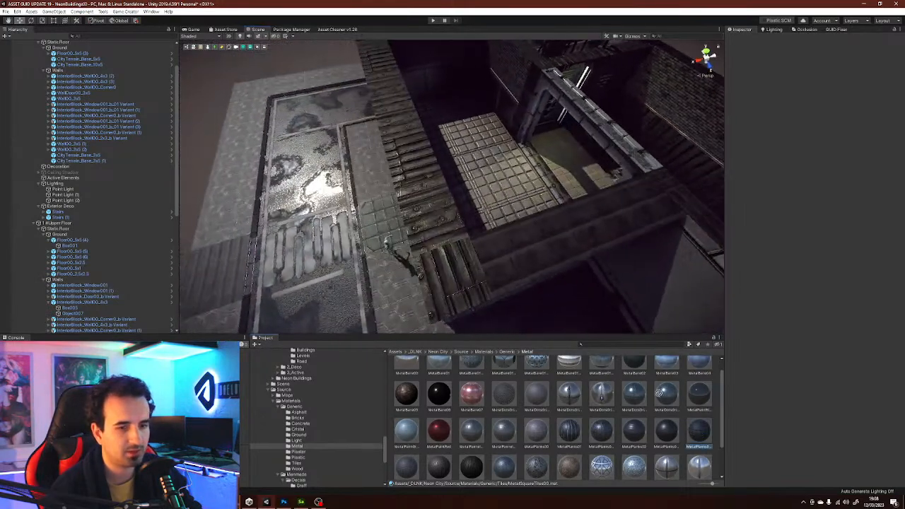
drag(695, 432, 409, 200)
right_drag(483, 279, 380, 194)
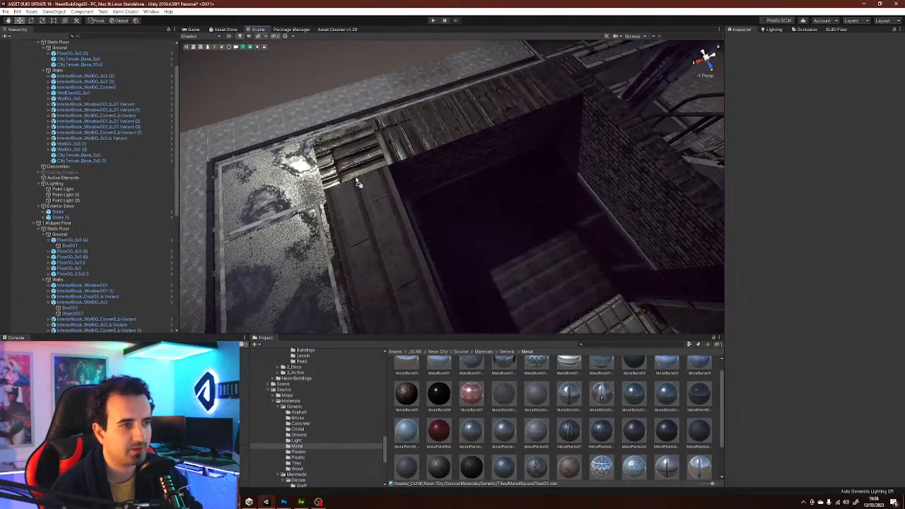
drag(699, 430, 443, 139)
right_drag(444, 143, 617, 211)
drag(700, 425, 379, 100)
drag(702, 432, 515, 127)
- Cover the top of the wall running toward the exterior stairs with the wide-board metal plank material
right_drag(515, 127, 573, 200)
alt+drag(507, 178, 431, 142)
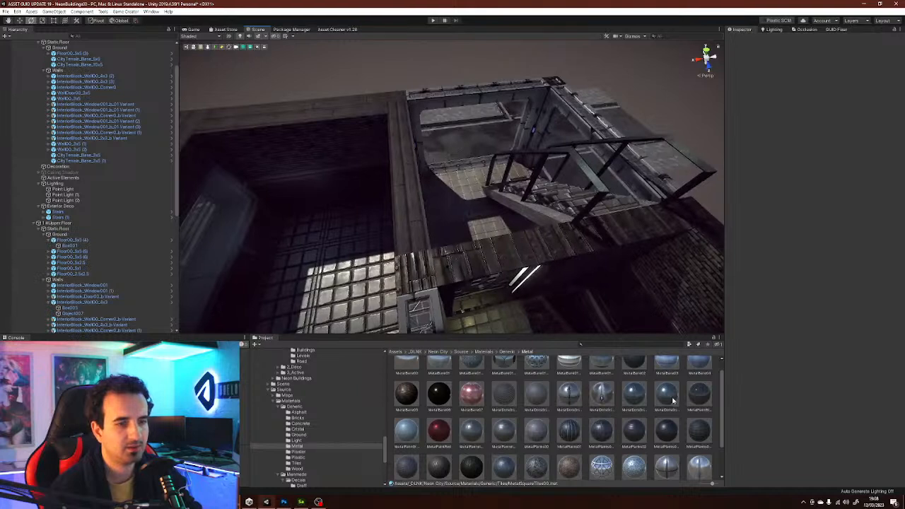
scroll(697, 429, up, 1)
drag(692, 433, 556, 256)
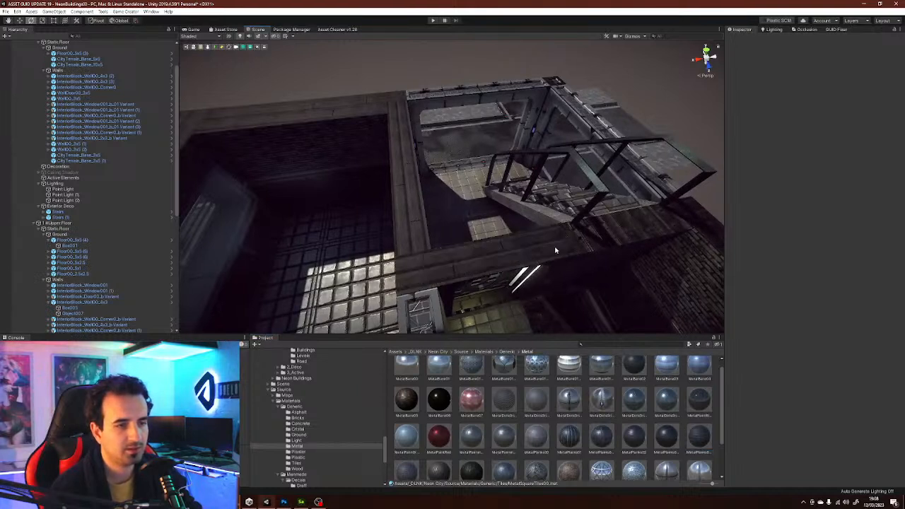
- Try several metal plank materials on the plain wall section beside the wide interior doorway
alt+drag(651, 226, 675, 397)
drag(702, 431, 388, 192)
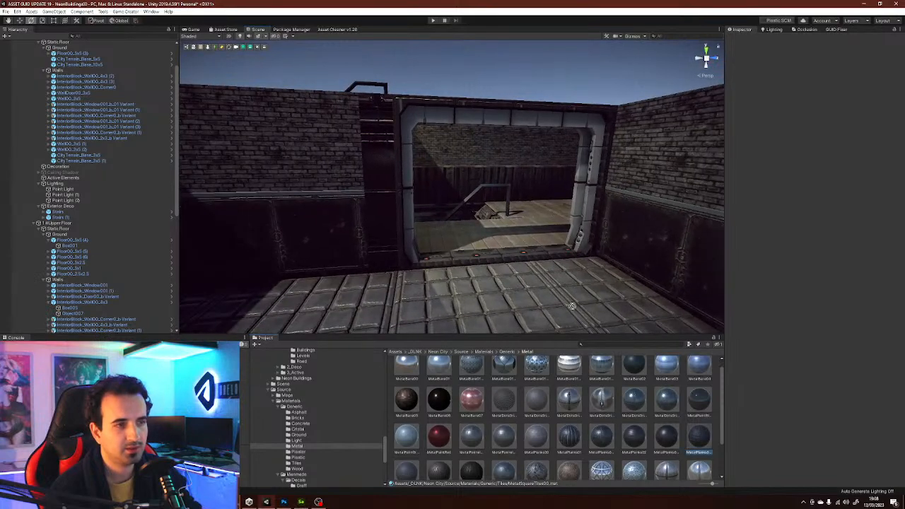
drag(652, 451, 386, 222)
key(ctrl+z)
drag(600, 443, 380, 192)
alt+drag(470, 263, 418, 212)
right_drag(418, 212, 760, 242)
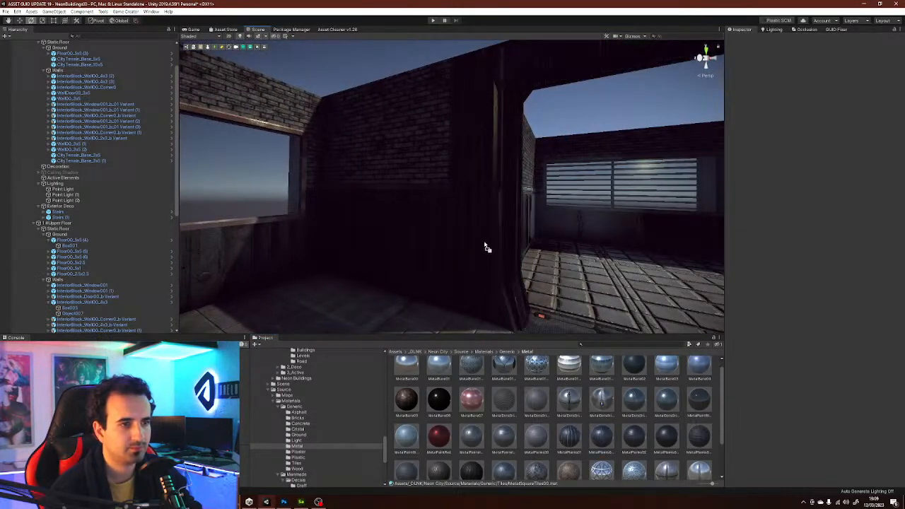
right_drag(478, 228, 618, 260)
- Look through the Metal, Wood and Tiles materials for a doorway wall finish and open the Pannels folder
scroll(456, 435, down, 1)
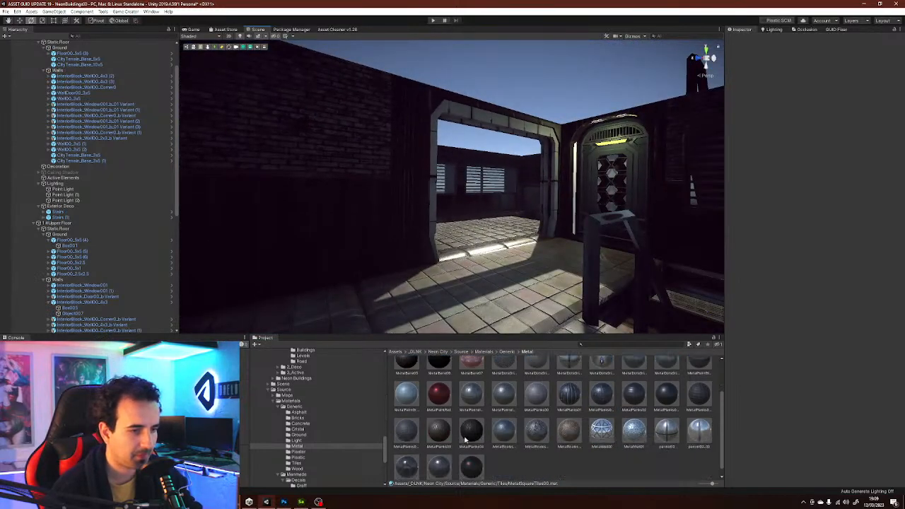
scroll(444, 458, down, 1)
scroll(310, 468, down, 1)
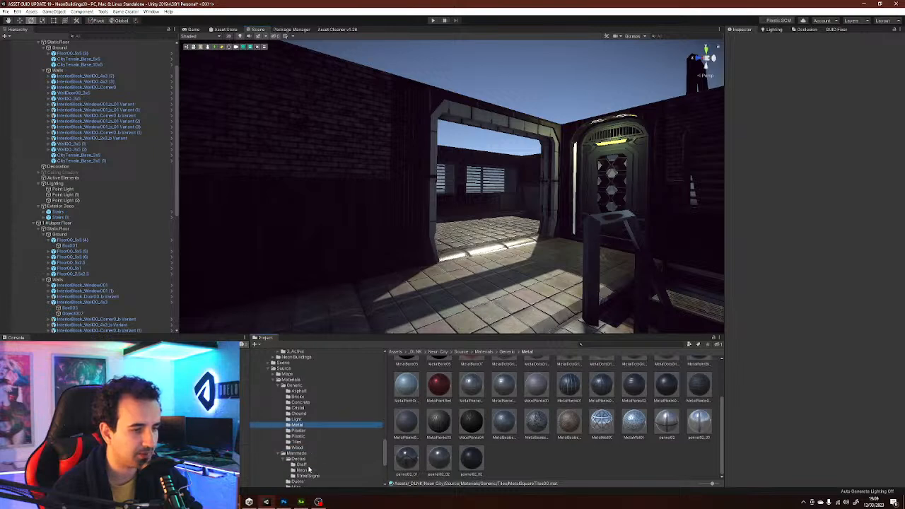
scroll(314, 465, down, 1)
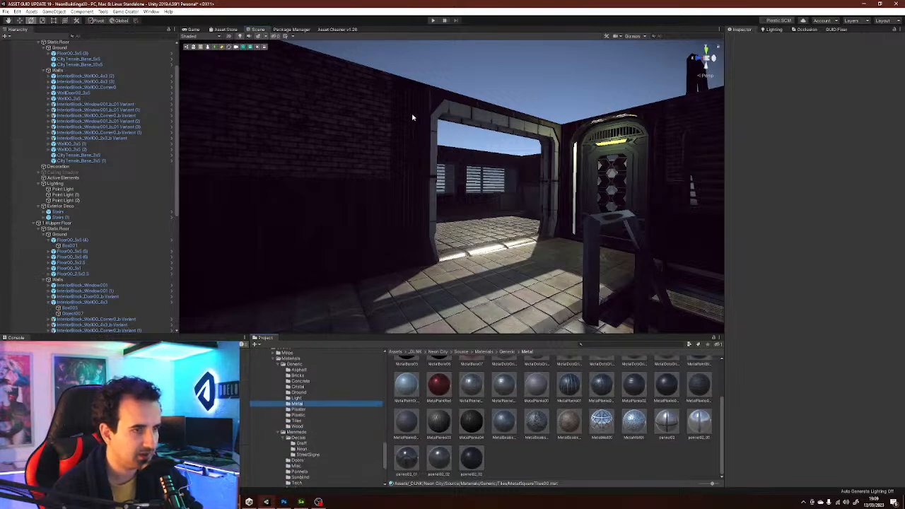
click(307, 427)
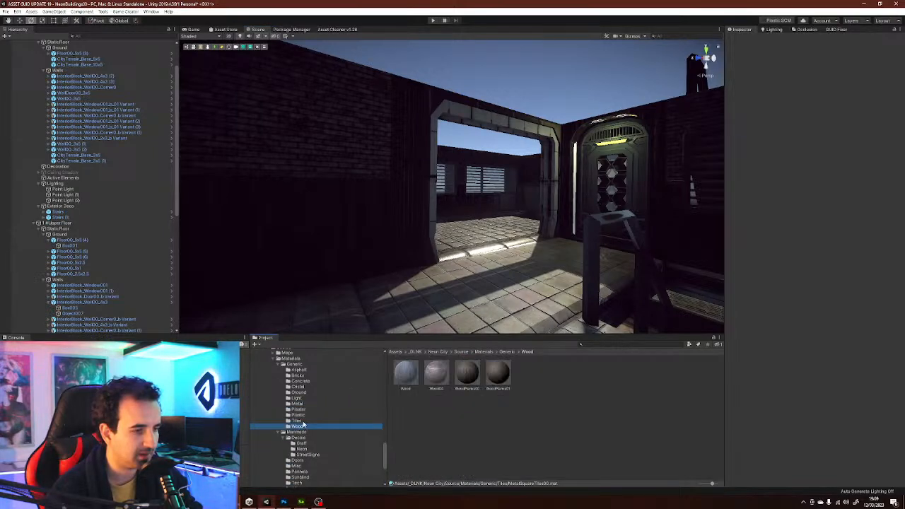
click(303, 421)
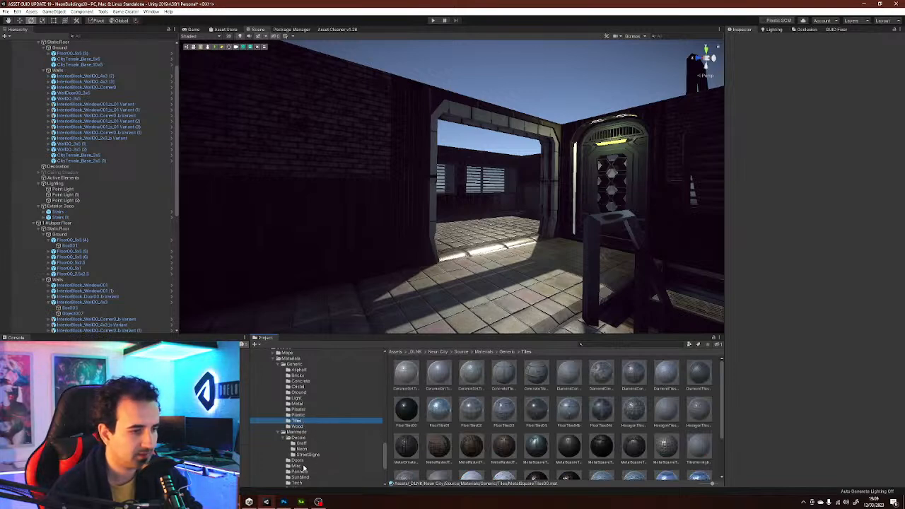
scroll(305, 468, down, 2)
click(300, 429)
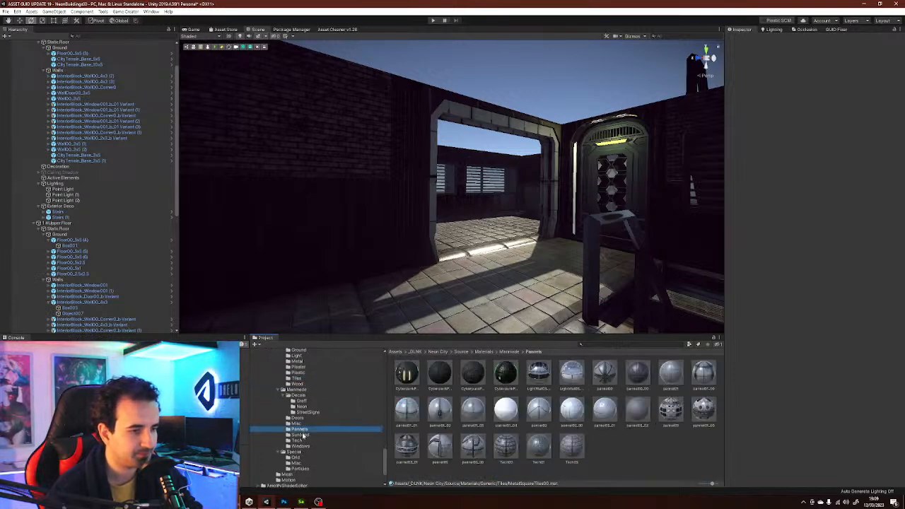
- Compare the Cyberpunk panel materials on the wall section beside the doorway and apply CyberpunkPannel00
drag(406, 375, 400, 214)
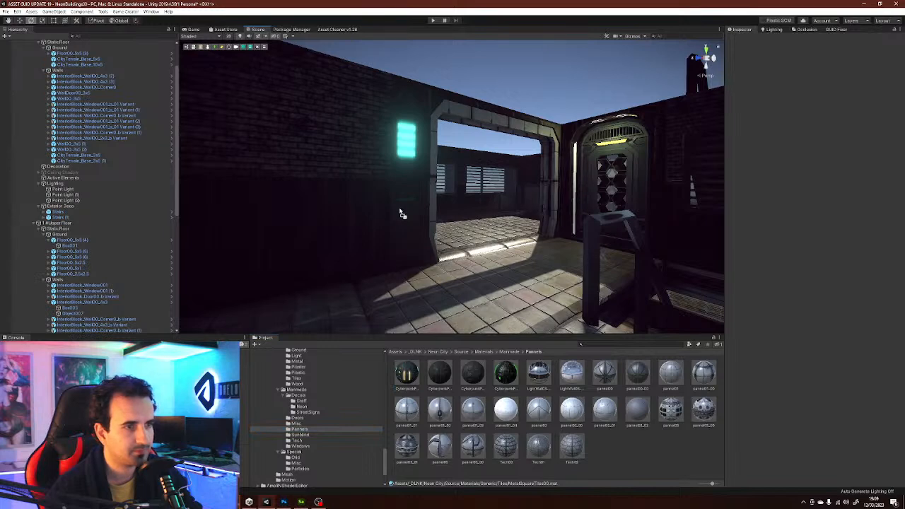
right_drag(474, 261, 420, 252)
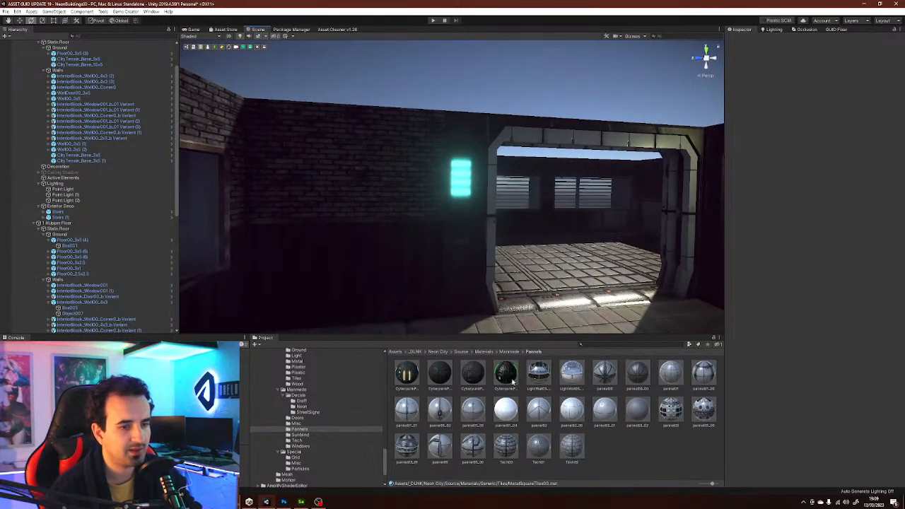
drag(504, 371, 473, 258)
drag(476, 350, 466, 258)
drag(447, 378, 467, 256)
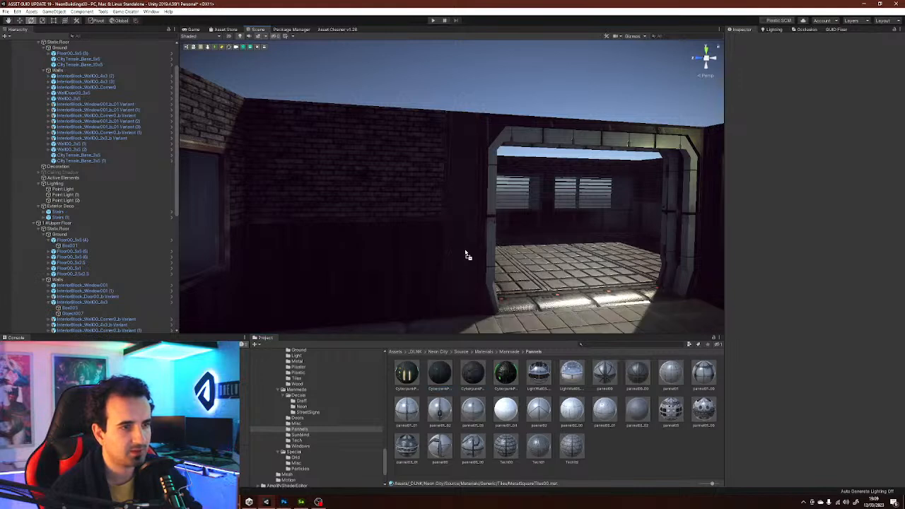
drag(406, 375, 464, 273)
- Apply CyberpunkPannel00 to the opposite face of the wall section, inside the neighbouring room
right_drag(464, 273, 311, 359)
drag(400, 371, 318, 274)
right_drag(318, 275, 332, 263)
- Set the emission color intensity of the CyberpunkPannel00 material to 1
click(408, 373)
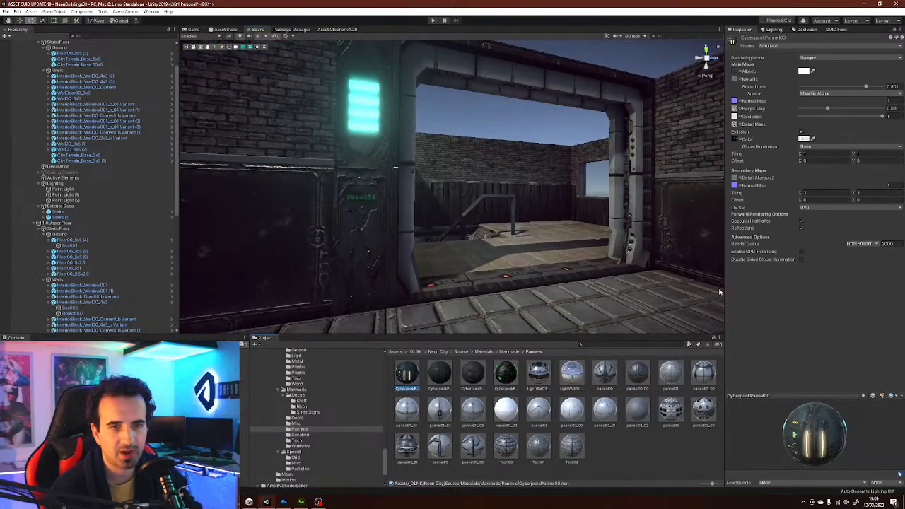
click(803, 138)
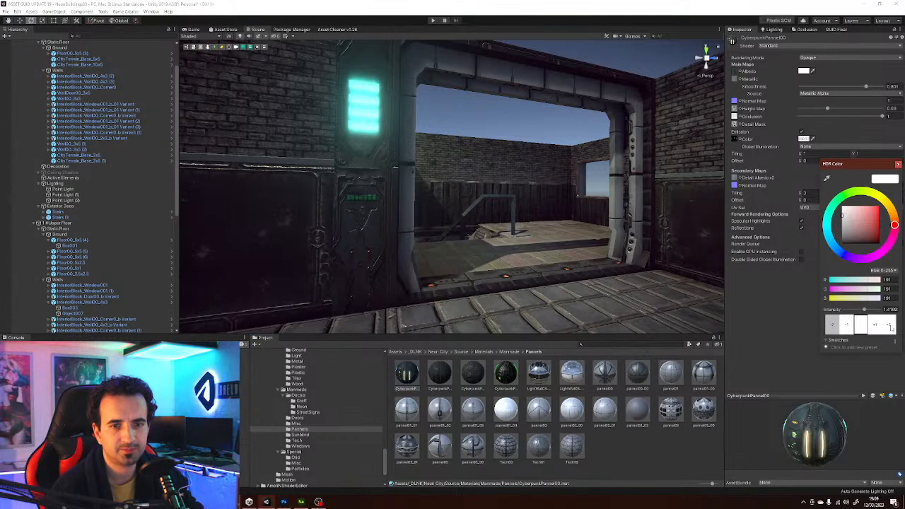
click(888, 309)
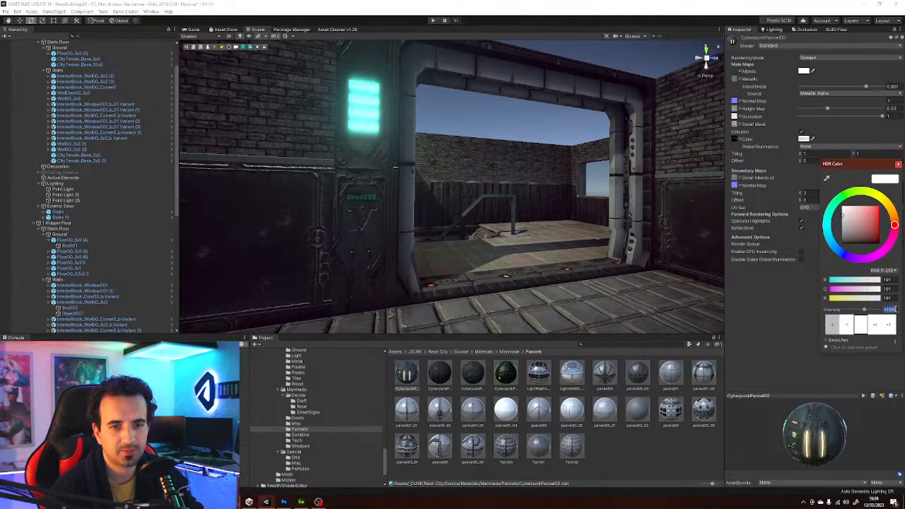
text(1)
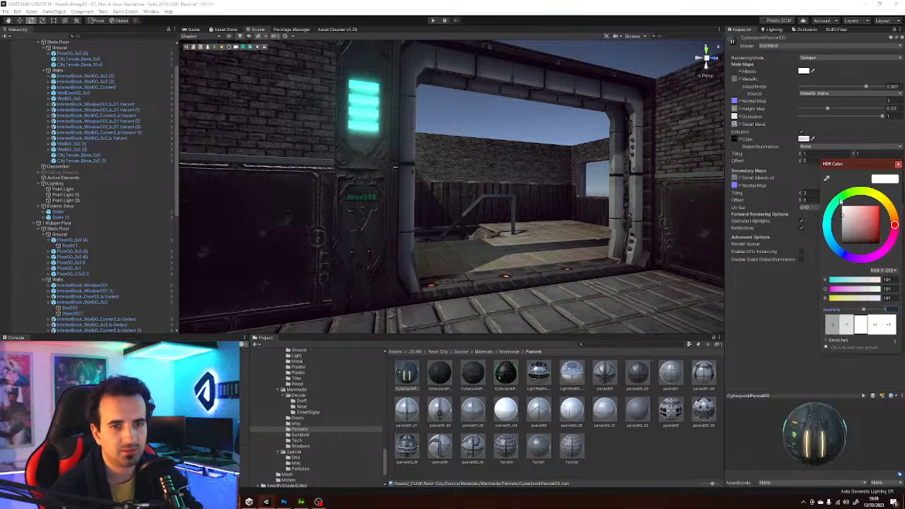
click(610, 229)
- Apply the dark metal square tile material from the Tiles folder to the upper-floor sections around the stair opening
right_drag(658, 251, 405, 264)
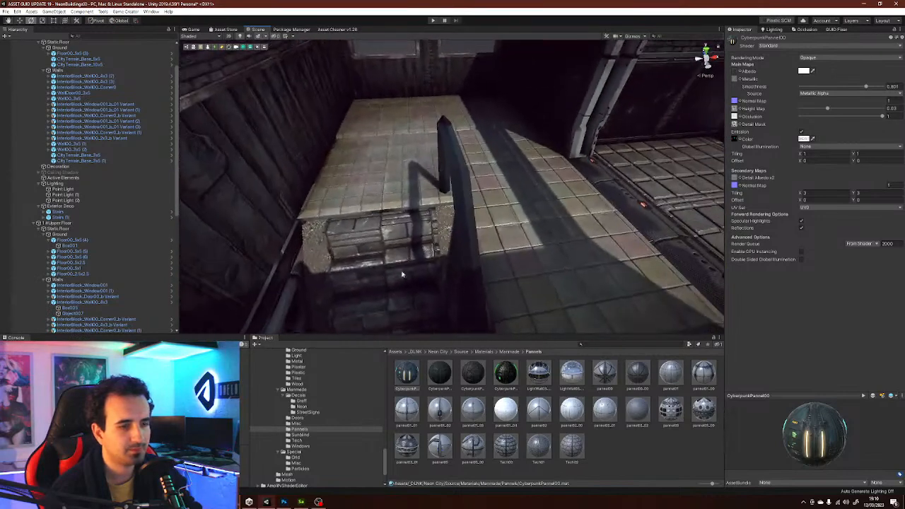
click(301, 379)
drag(670, 451, 571, 280)
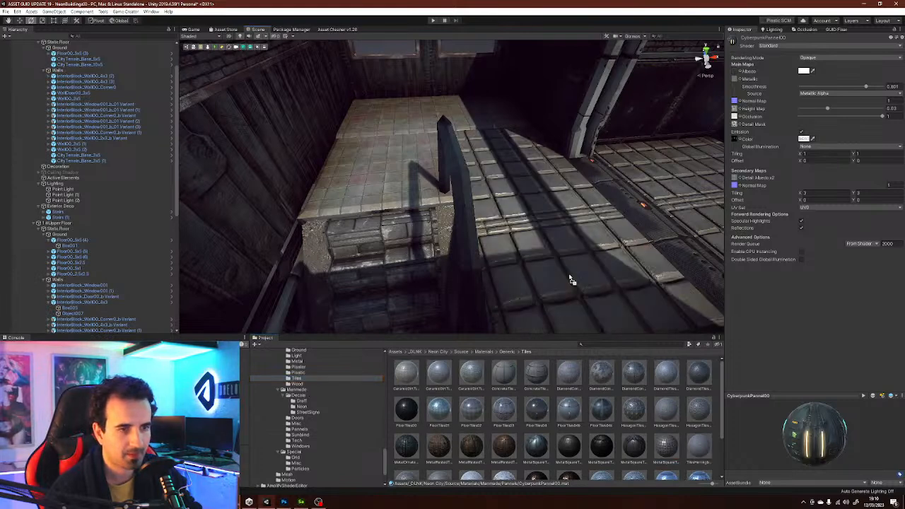
drag(668, 444, 432, 203)
right_drag(432, 203, 418, 181)
key(w)
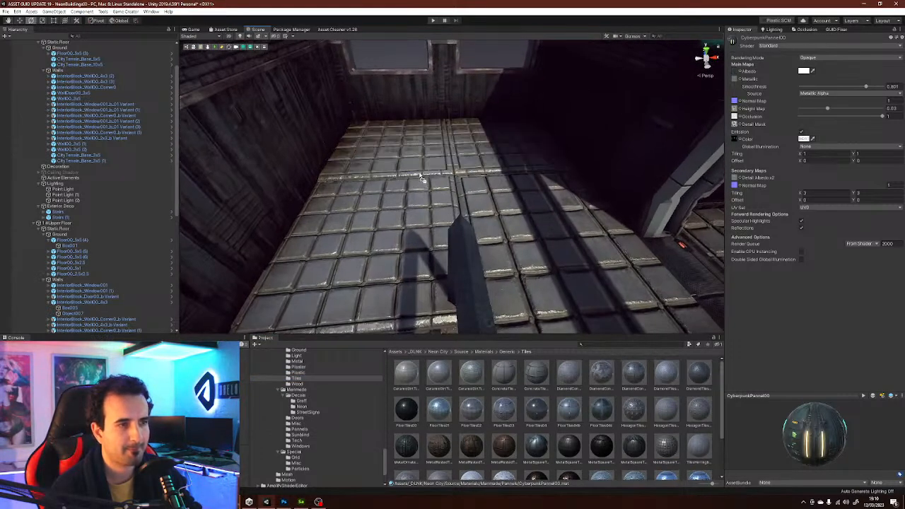
- Find the fence prefabs in the Fences folder of Street Deco, inside the Neon City 2_Deco prefabs
right_drag(510, 237, 647, 202)
key(w)
right_drag(564, 228, 439, 203)
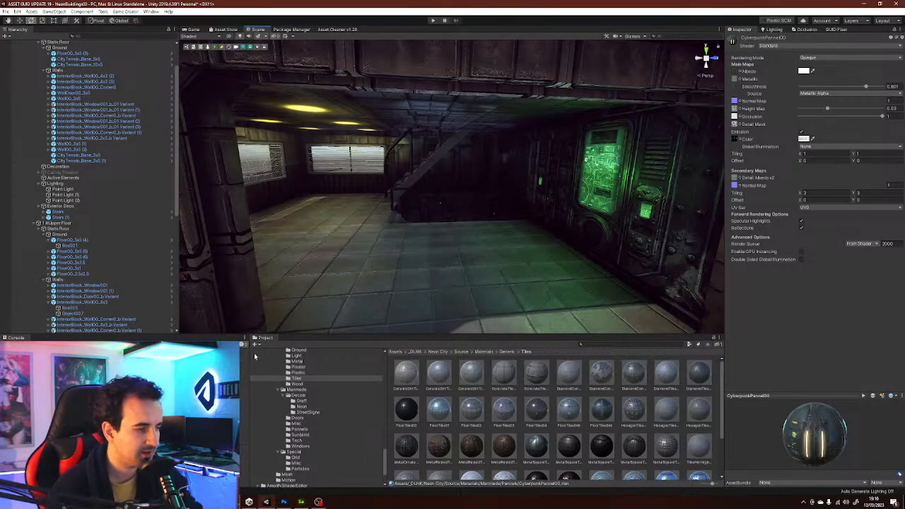
right_drag(384, 219, 365, 269)
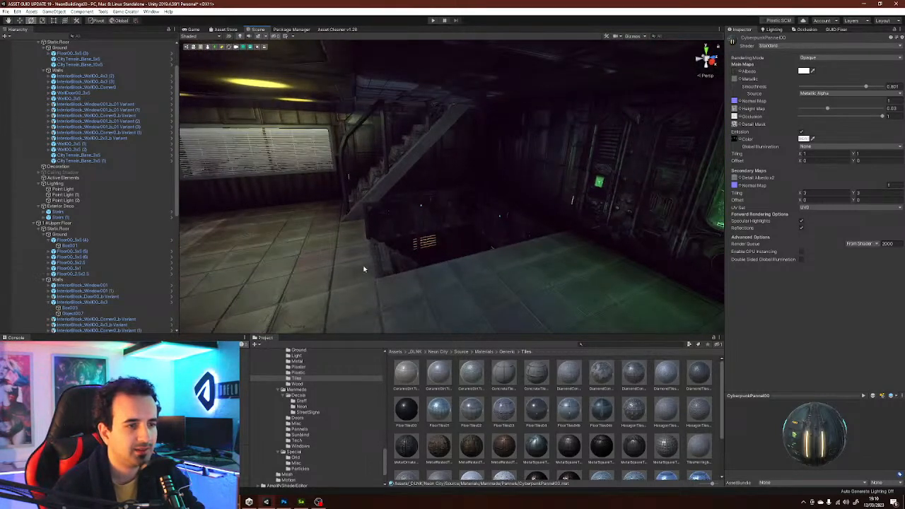
scroll(314, 444, down, 5)
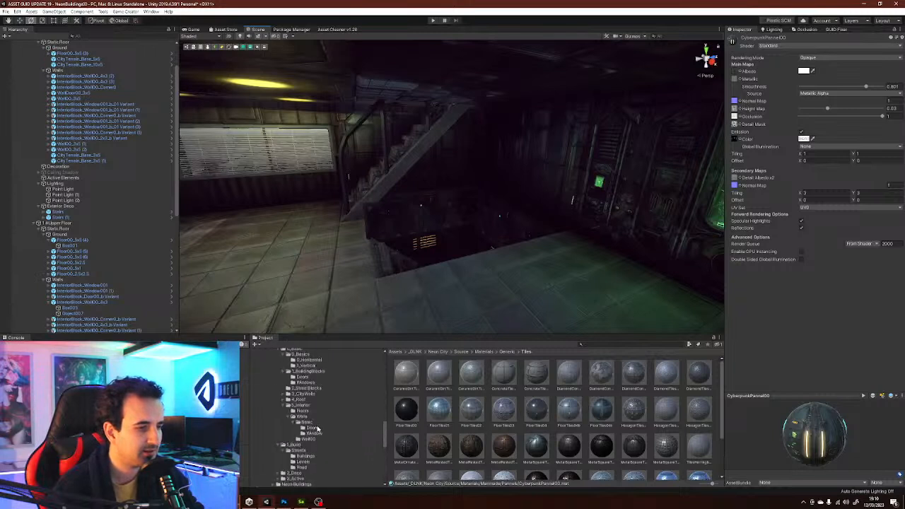
scroll(313, 437, up, 5)
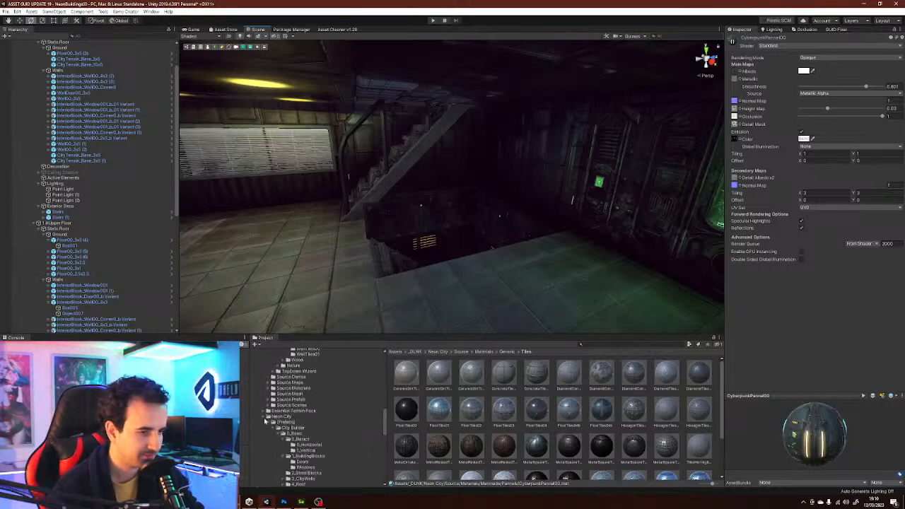
scroll(301, 446, down, 3)
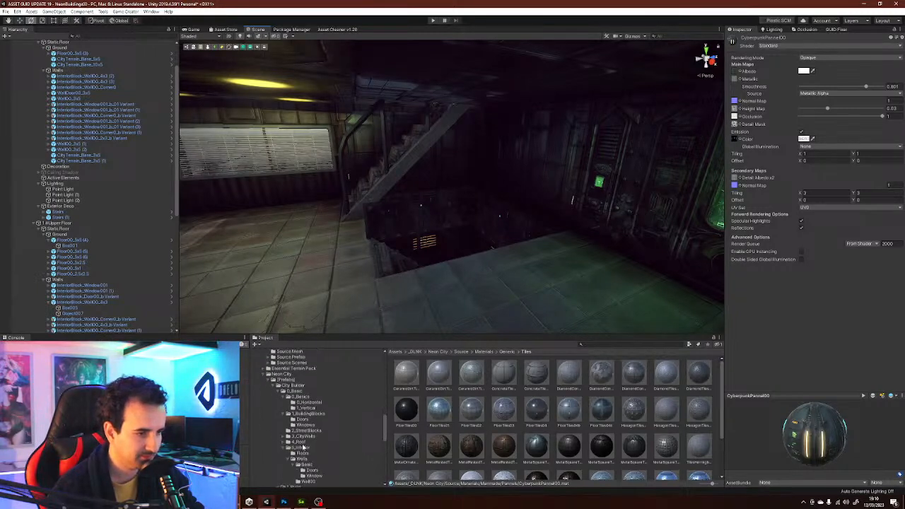
scroll(297, 449, down, 3)
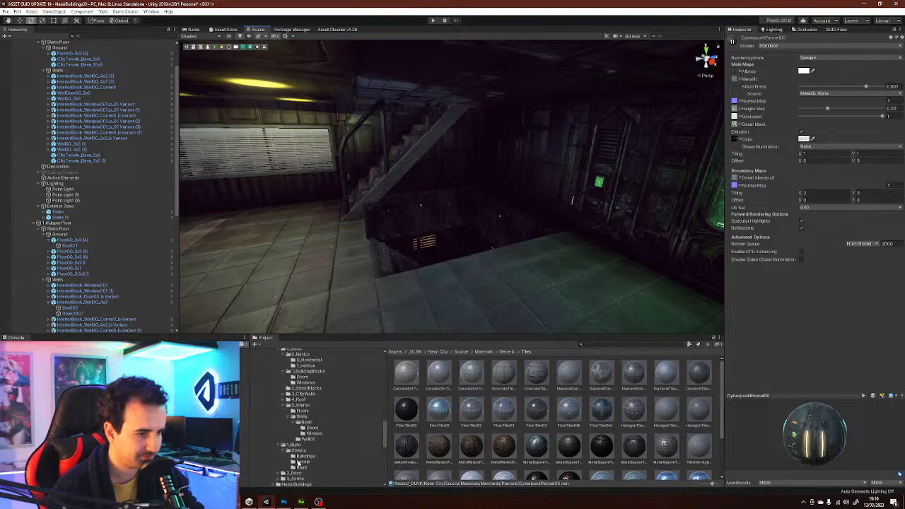
scroll(302, 465, down, 2)
click(291, 451)
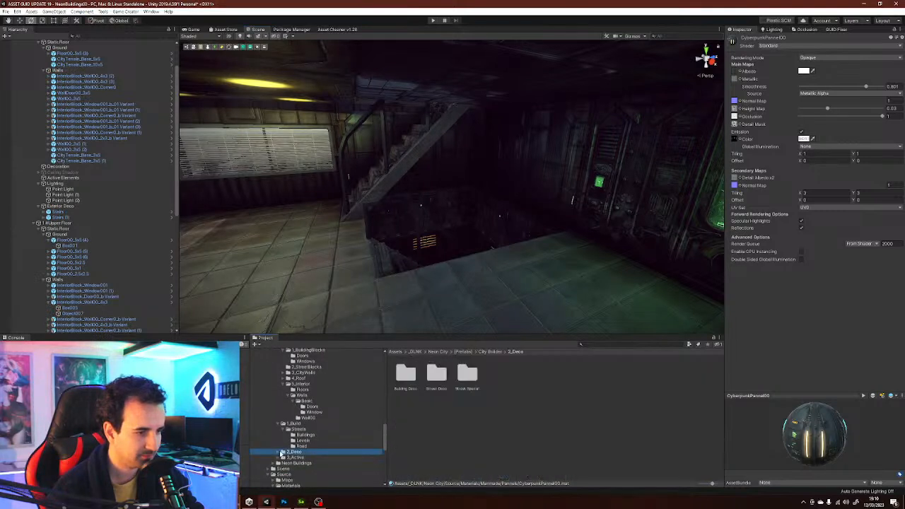
click(281, 452)
scroll(306, 470, down, 2)
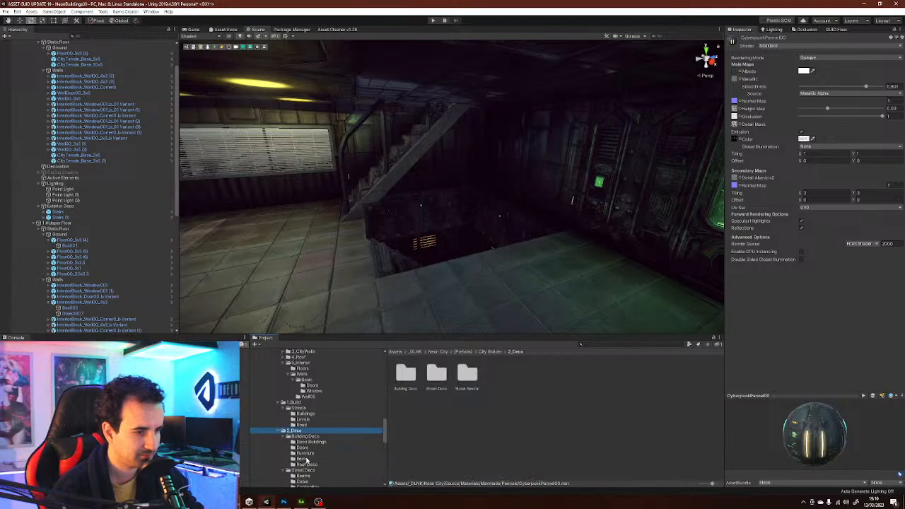
scroll(306, 461, down, 2)
scroll(309, 446, down, 2)
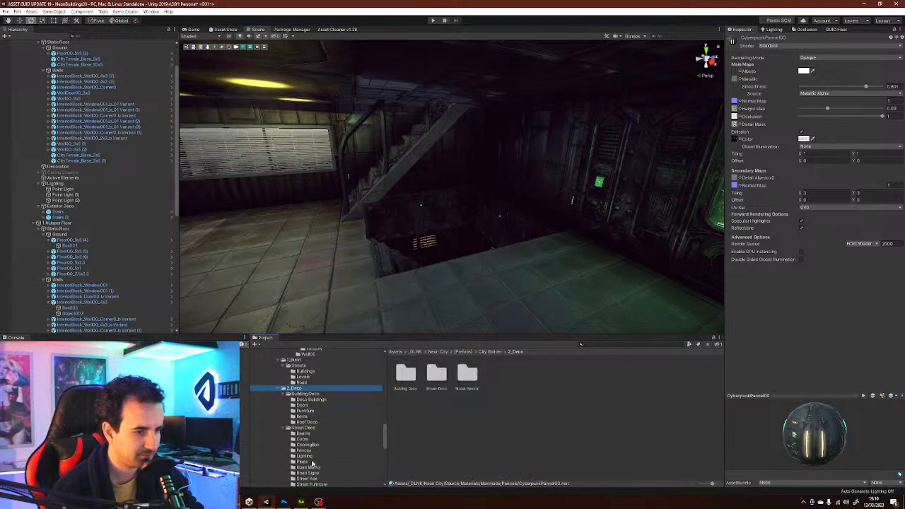
click(307, 457)
click(304, 451)
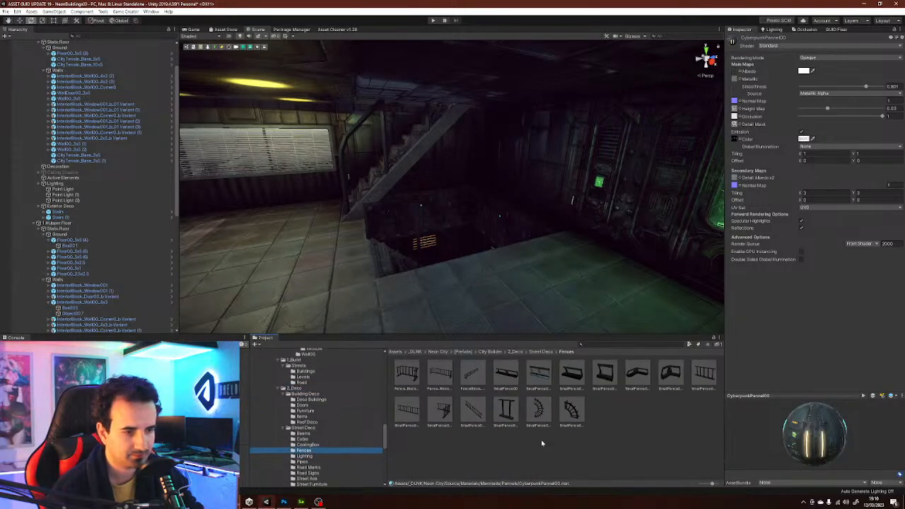
- Place the SmallFence004 prefab as a railing along the ground-floor stair opening, with its X position at -2.419
drag(407, 410, 549, 272)
key(w)
drag(536, 238, 542, 238)
alt+drag(542, 239, 589, 246)
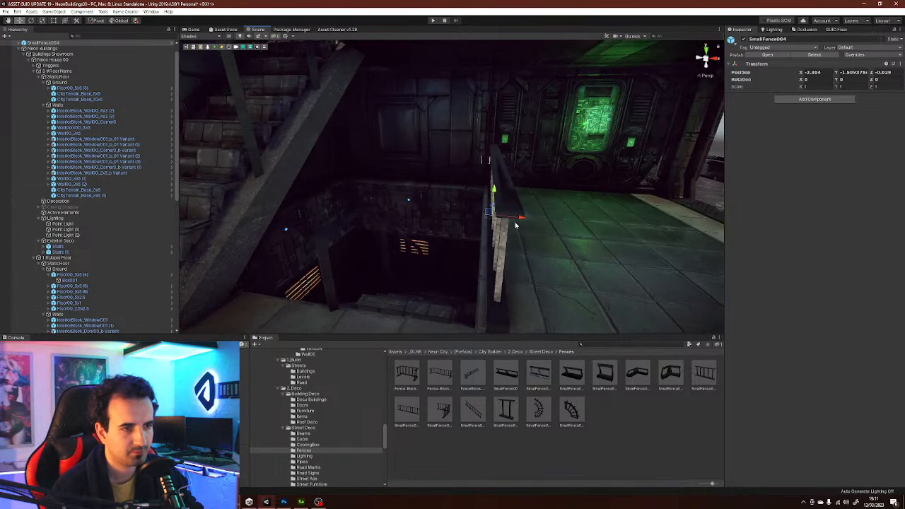
drag(517, 219, 504, 269)
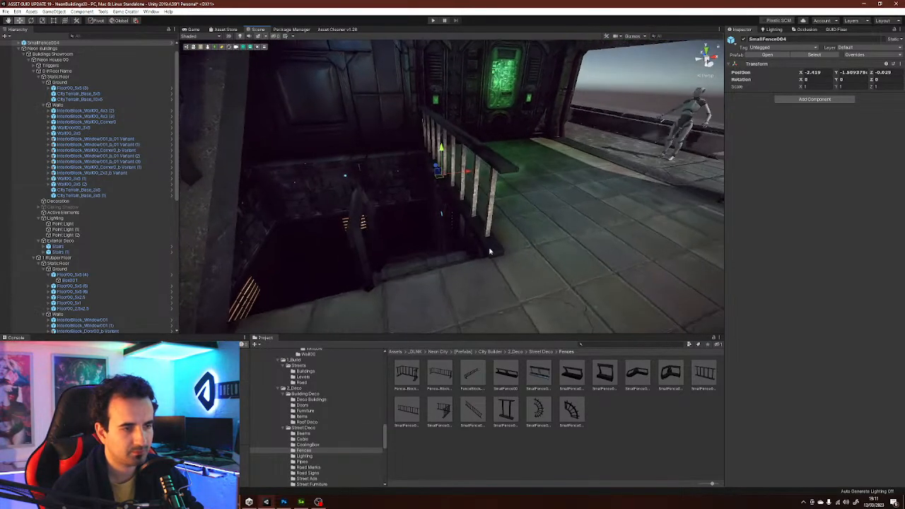
alt+drag(469, 197, 507, 204)
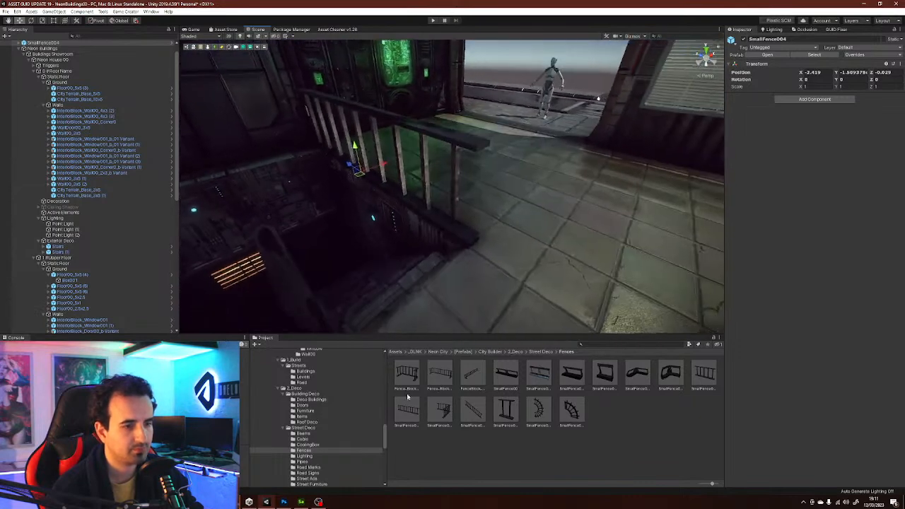
right_drag(506, 319, 509, 297)
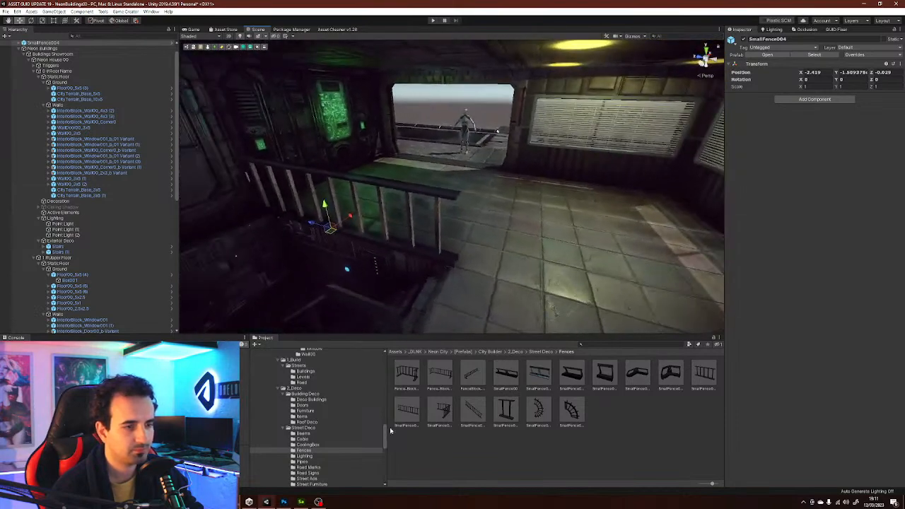
- Try the Pipe_Base03 prefab from the Pipes folder as a post at the free end of the railing
click(315, 450)
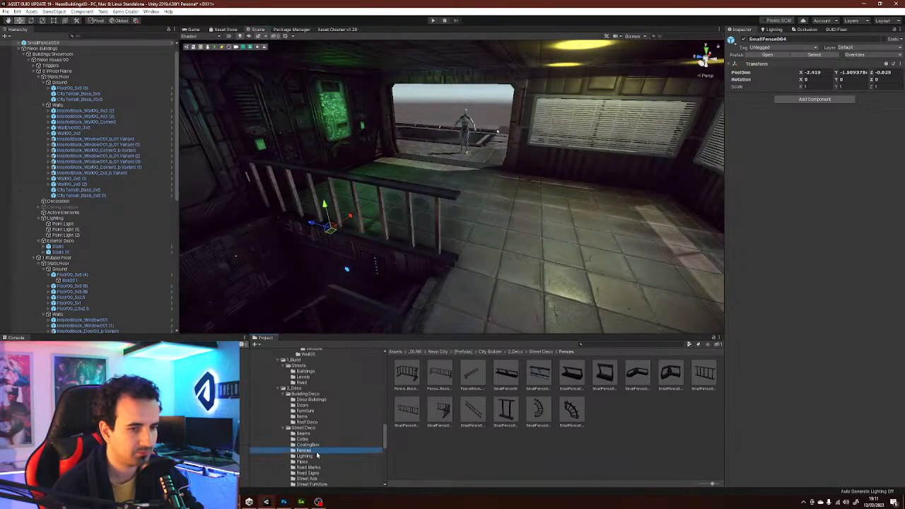
click(317, 456)
click(316, 446)
click(312, 452)
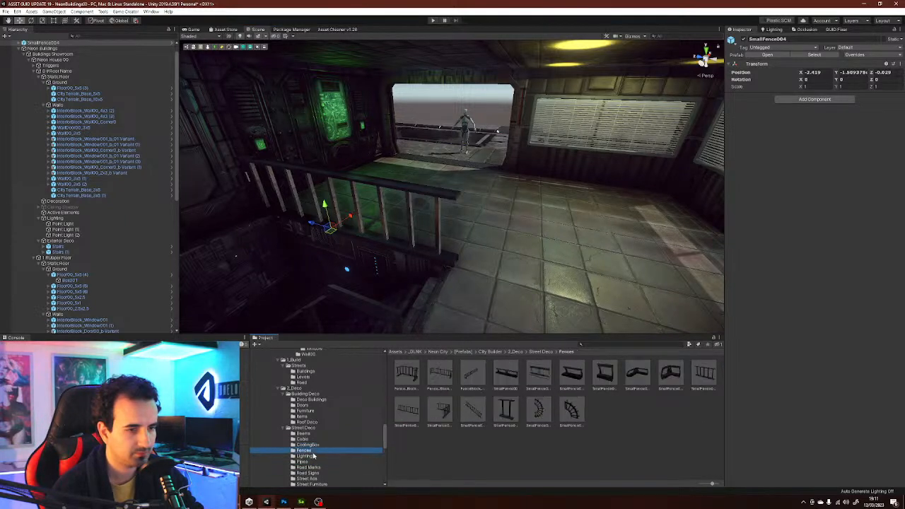
click(313, 456)
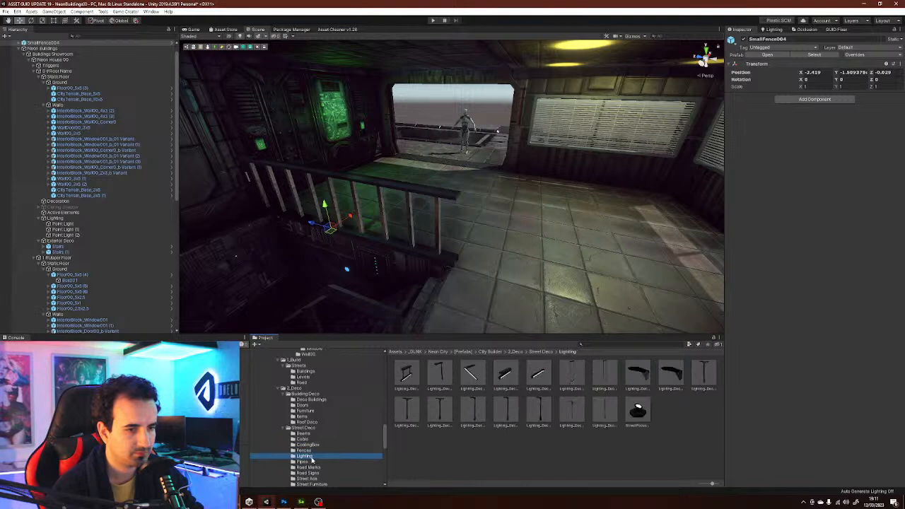
click(309, 462)
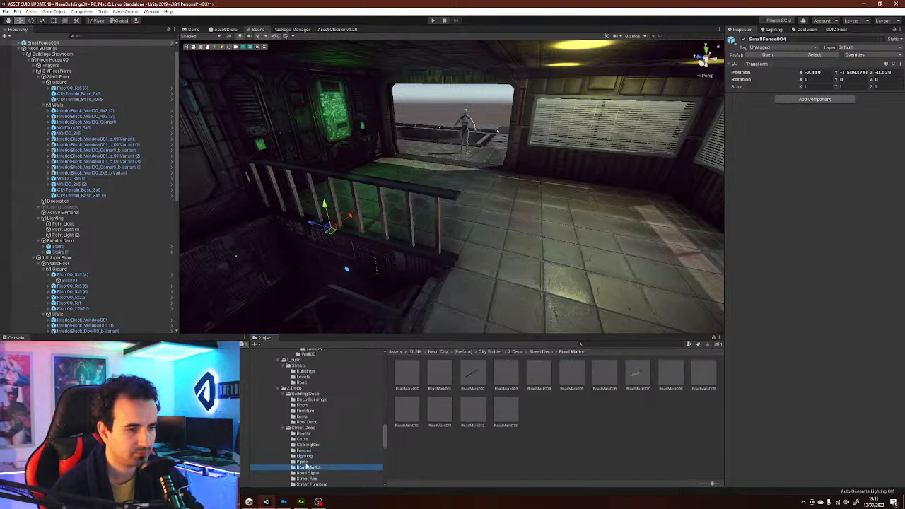
drag(506, 378, 474, 269)
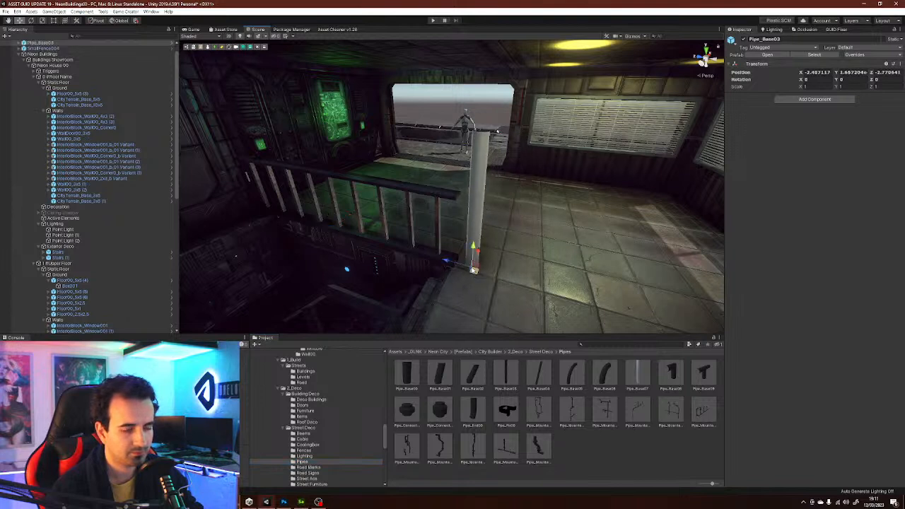
key(ctrl+z)
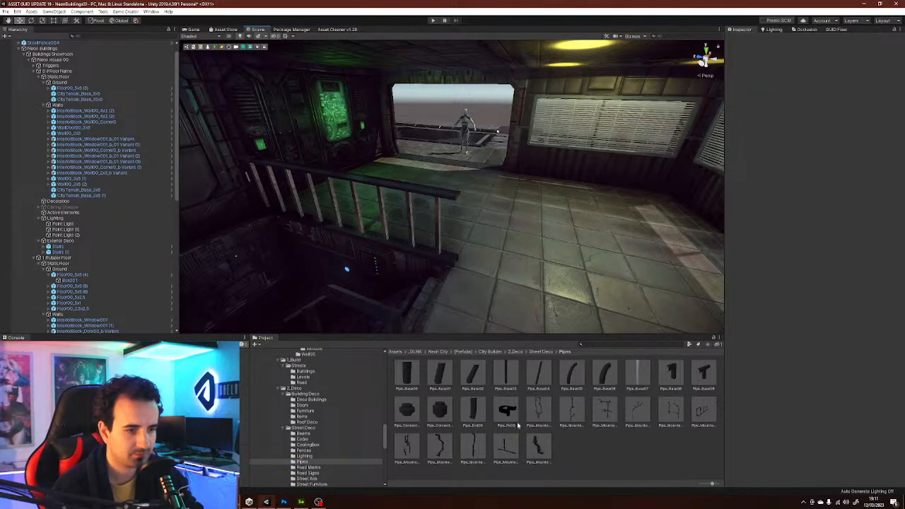
- Add the Wall00_3x0.5 prefab to the ground floor's Walls group as a pillar at the railing's end, at X -2.25, Z -2.5
click(318, 478)
click(317, 474)
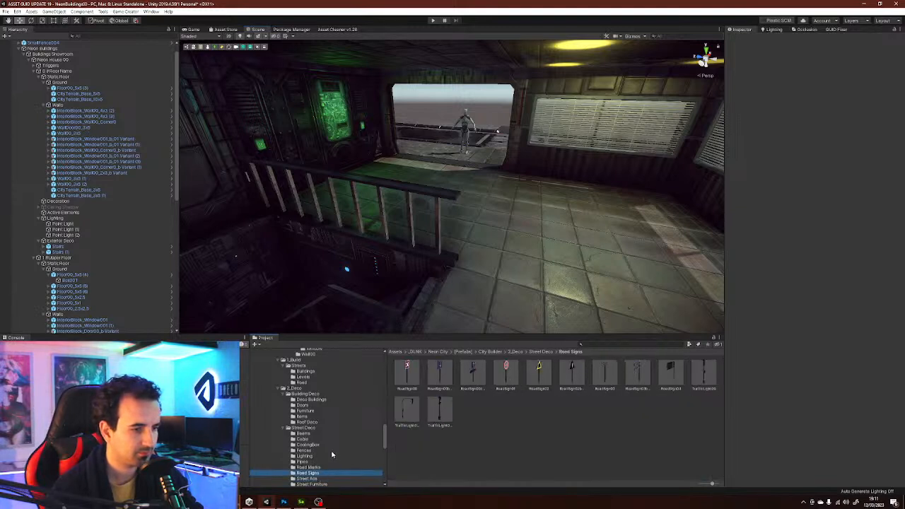
scroll(335, 455, up, 5)
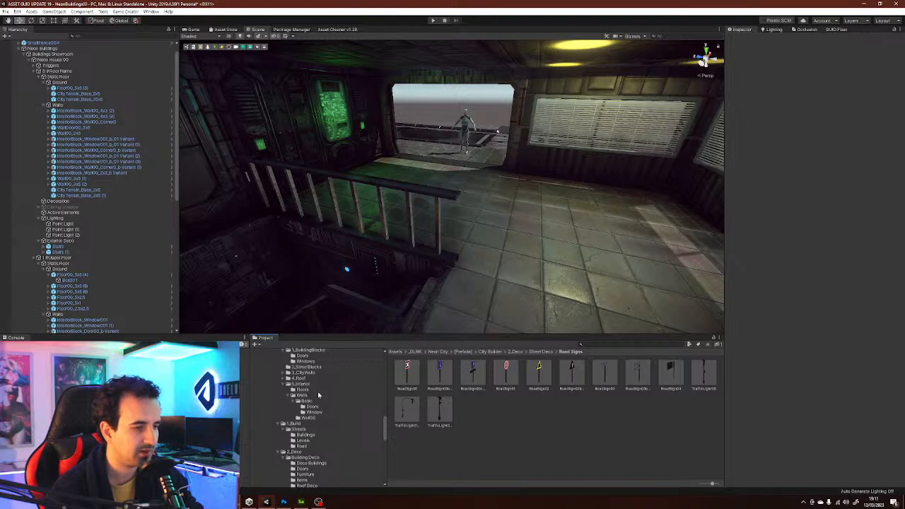
click(304, 440)
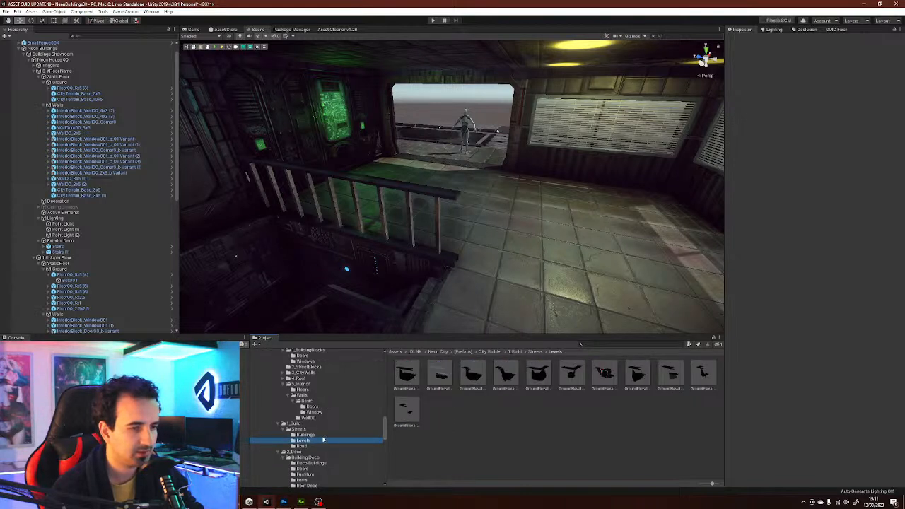
scroll(323, 440, up, 3)
click(302, 426)
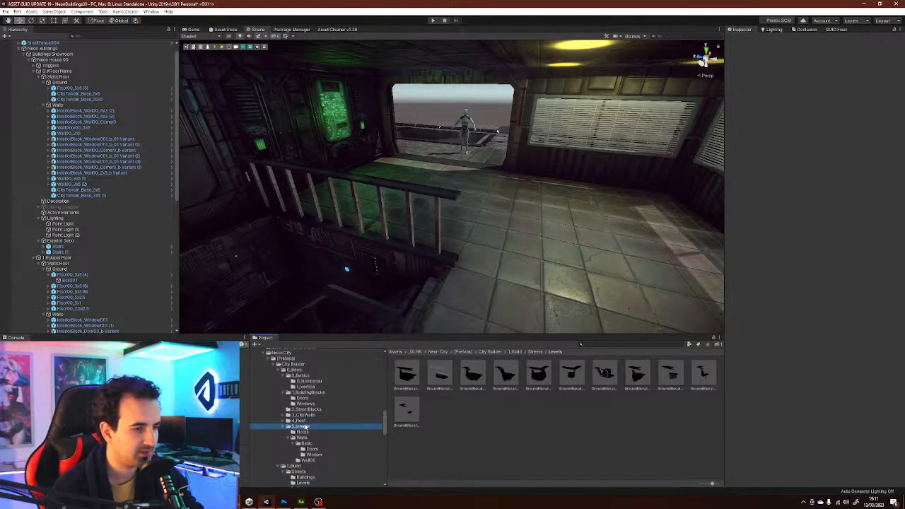
click(308, 460)
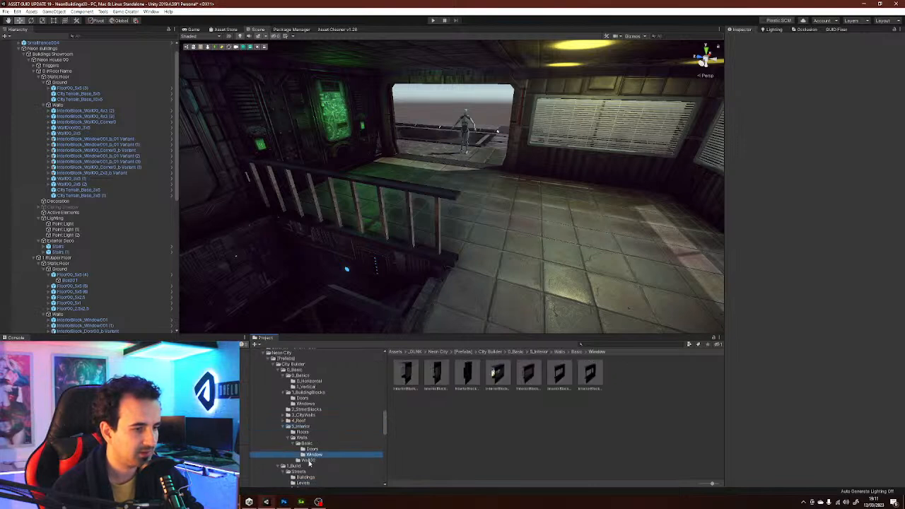
drag(412, 381, 109, 110)
drag(398, 190, 470, 266)
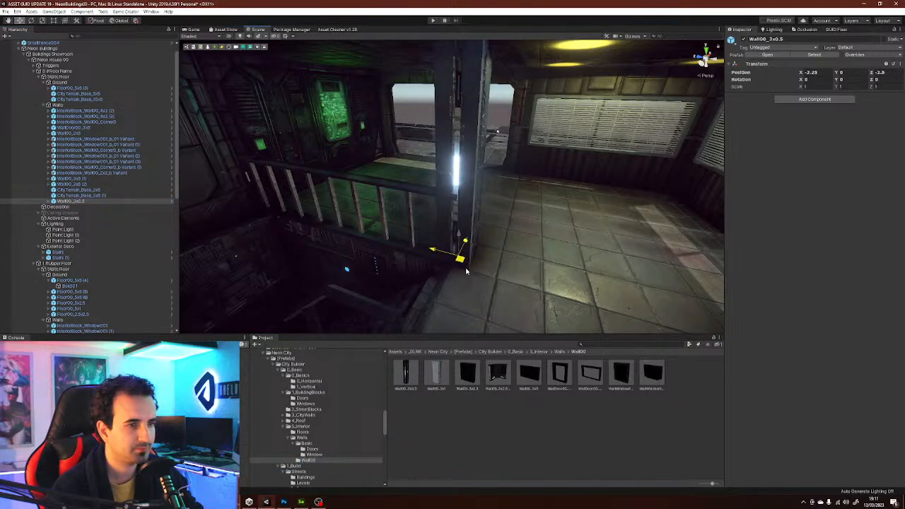
- Shift the SmallFence004 railing to X -2.283, Z 0.197 and parent it to the ground floor's Exterior Deco group
click(427, 202)
drag(329, 228, 330, 227)
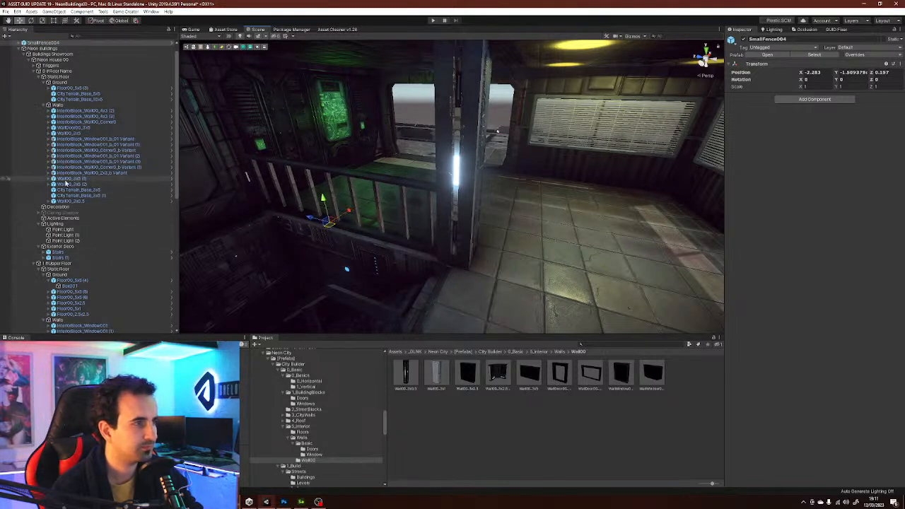
click(38, 263)
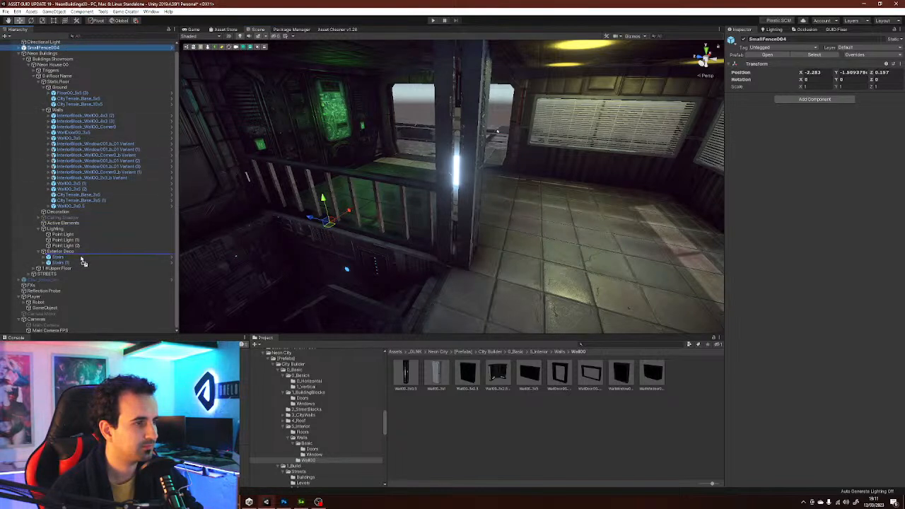
drag(82, 257, 82, 255)
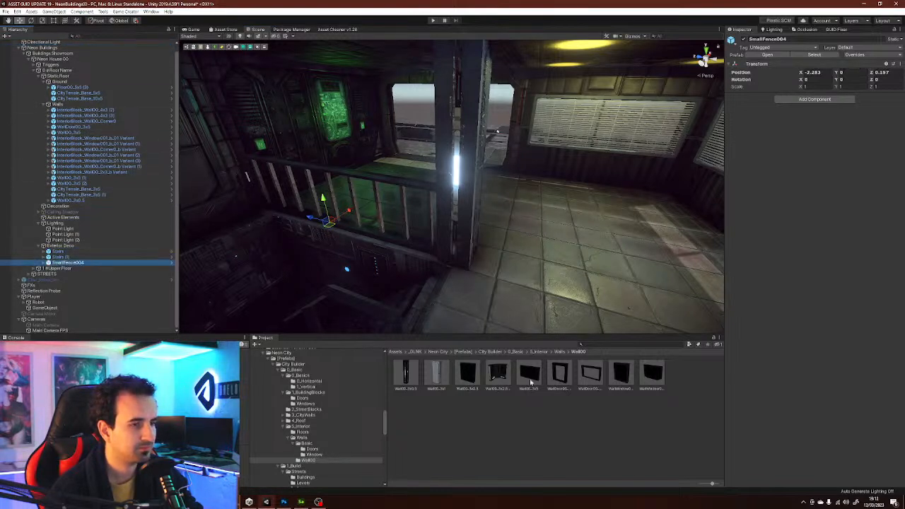
- Run the scene in play mode to view the building's entrance, select Main Camera FPS and stop the test
click(547, 435)
right_drag(588, 296, 554, 230)
key(s)
key(s)
key(a)
key(e)
key(s)
key(w)
key(d)
click(433, 21)
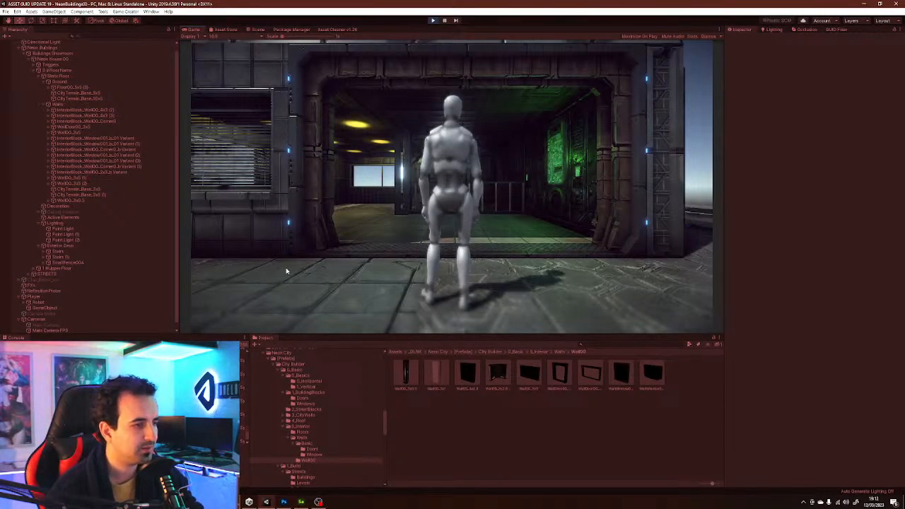
click(50, 330)
click(433, 21)
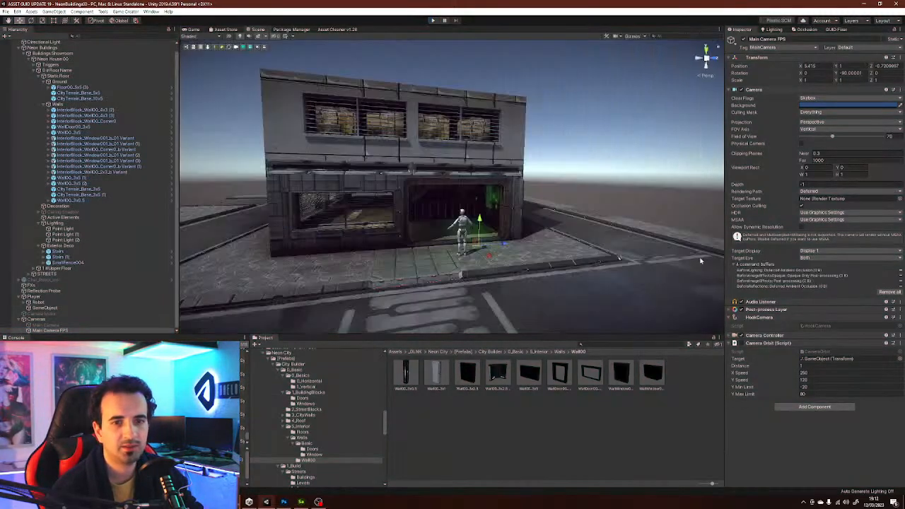
- Inspect the Camera Controller settings of Main Camera FPS and collapse the Buildings Showroom group in the hierarchy
click(754, 344)
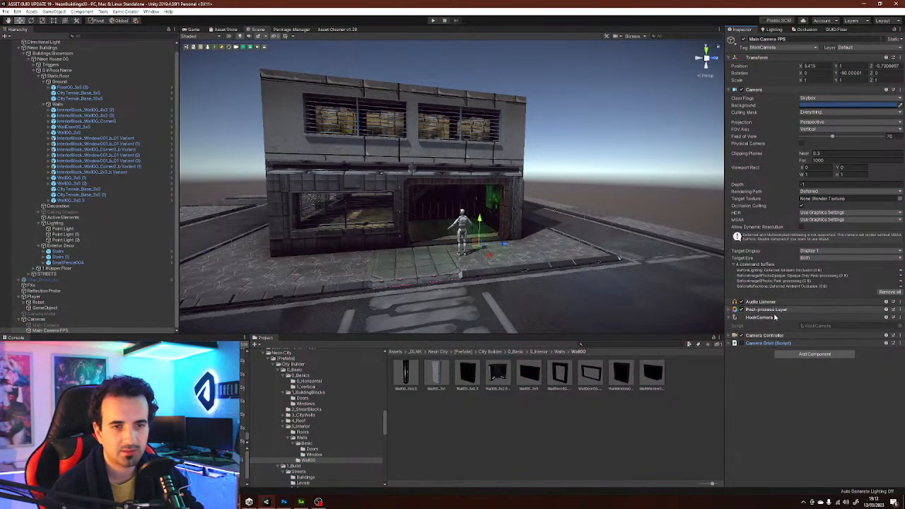
click(758, 337)
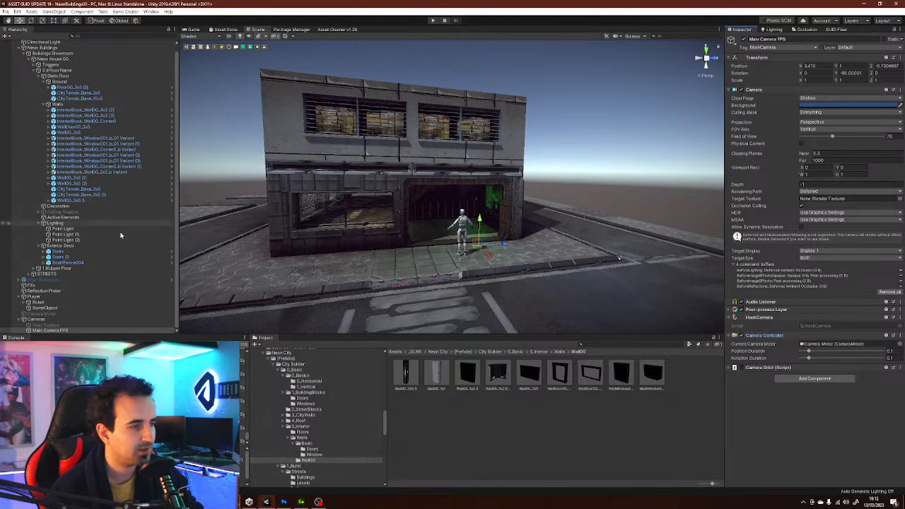
scroll(35, 161, up, 1)
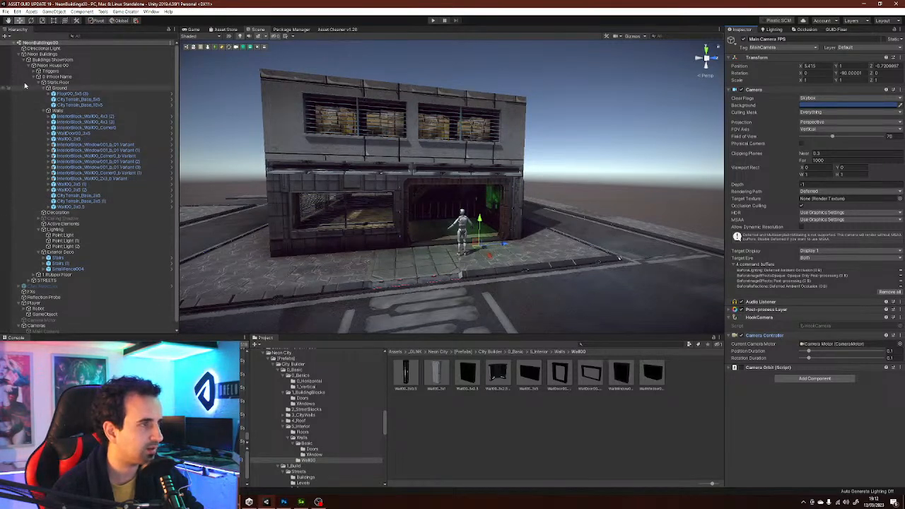
click(28, 59)
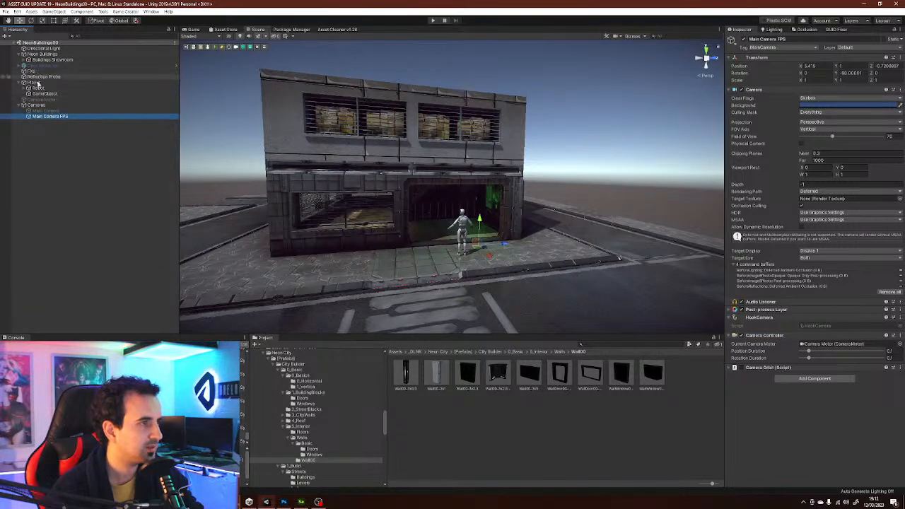
- Activate the Camera Motor object and play the scene, walking the character through the ground floor to the descending staircase
click(78, 99)
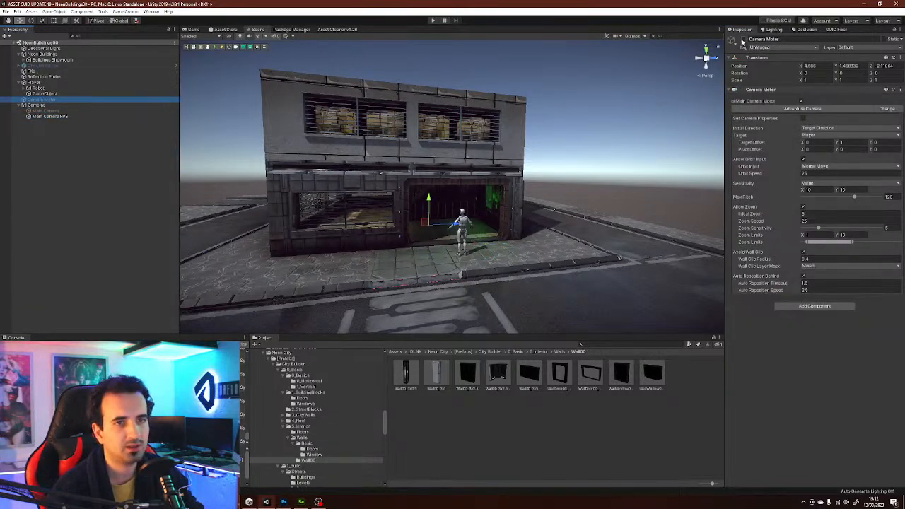
click(102, 200)
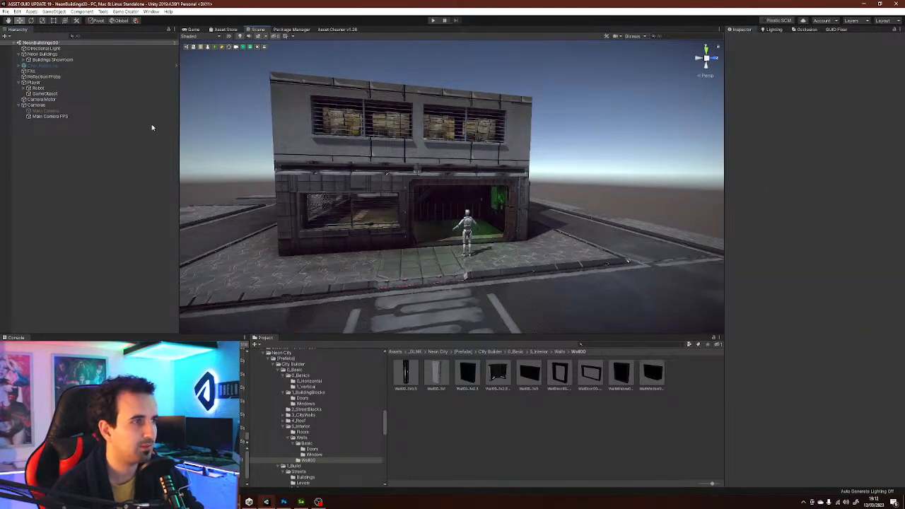
click(434, 20)
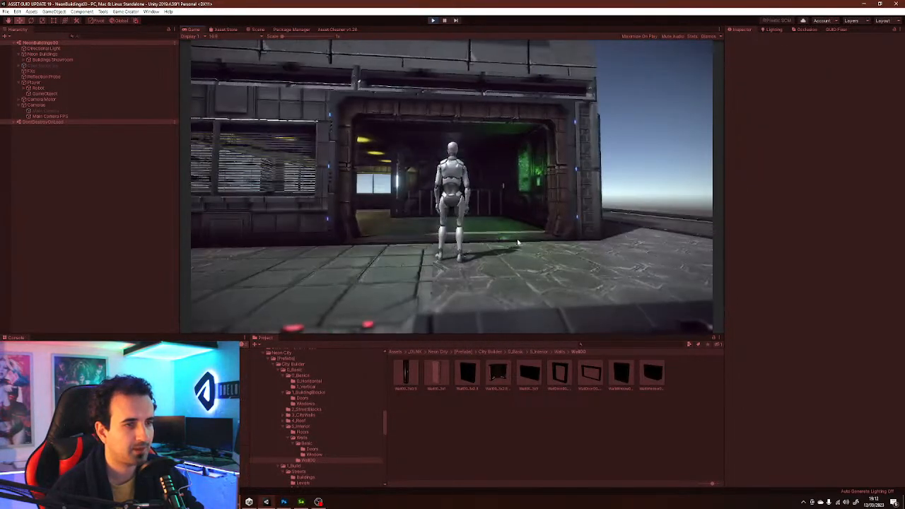
key(w)
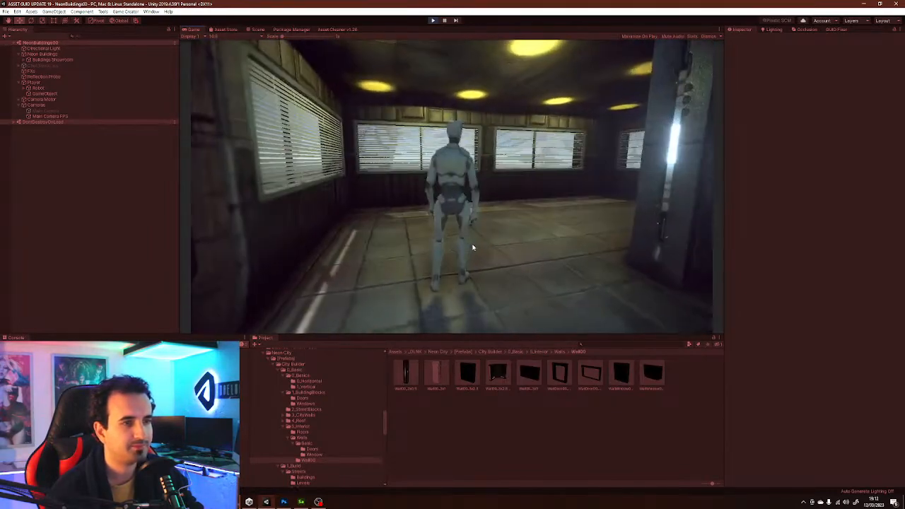
key(w)
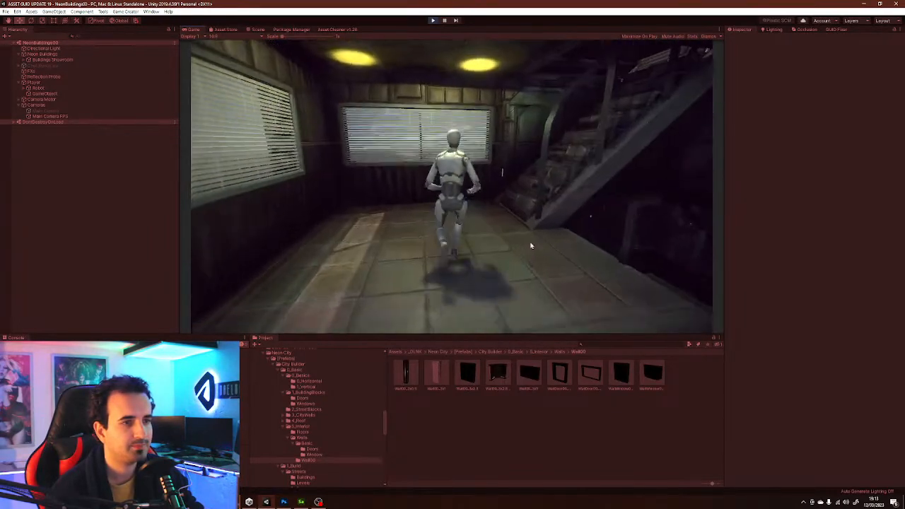
key(w)
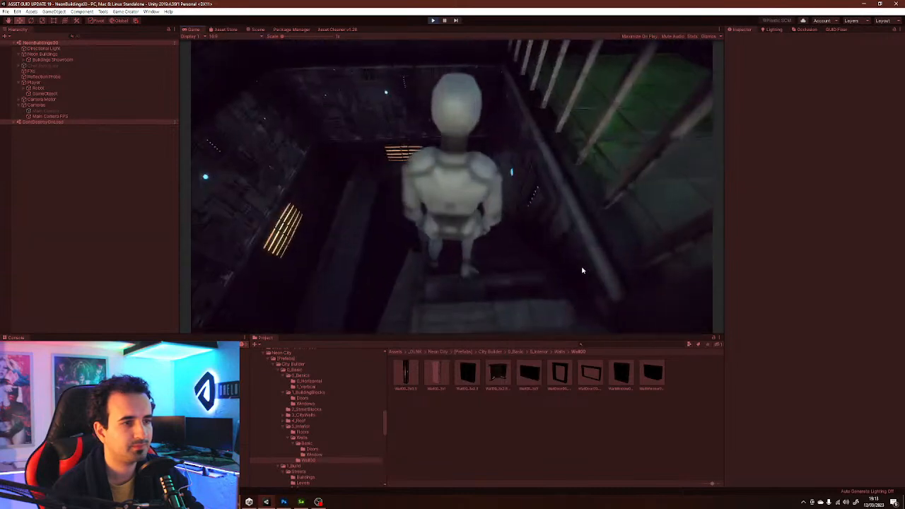
key(w)
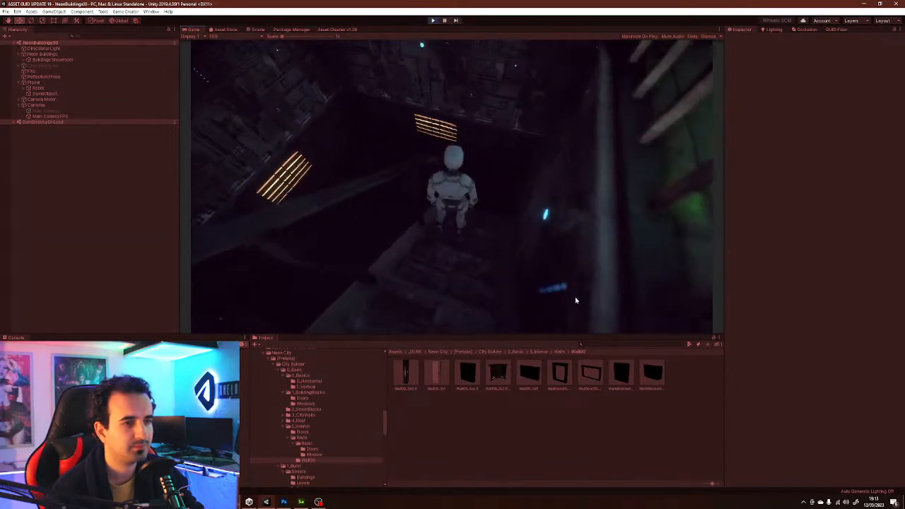
key(w)
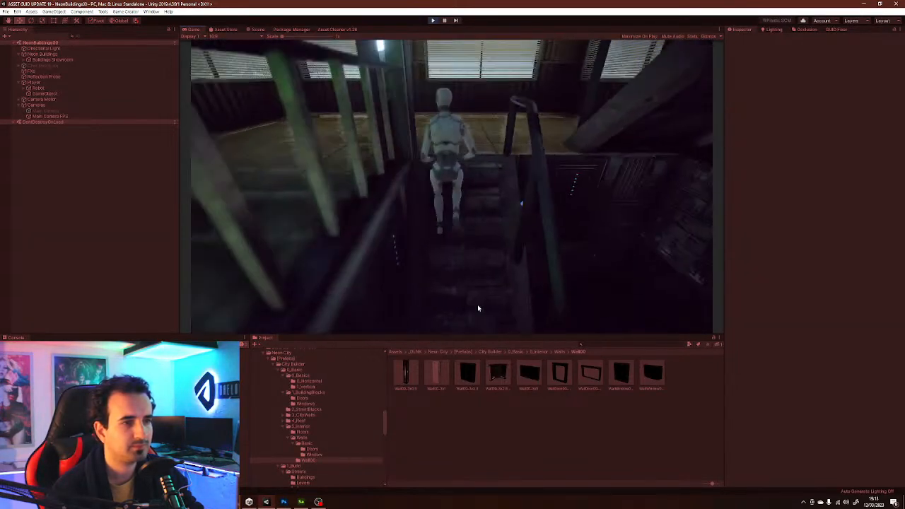
- Walk the character back to the ground floor, climb to the upper floor and examine its rooms in play mode
key(w)
key(w)
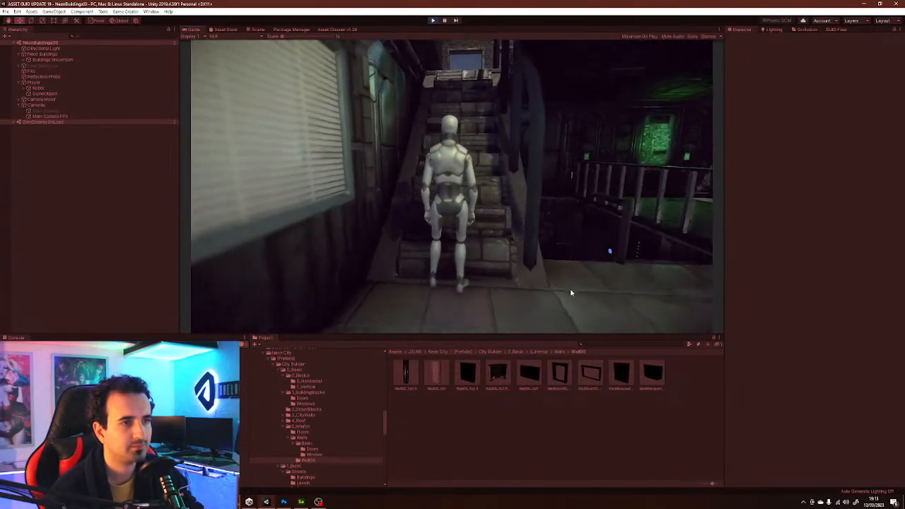
key(w)
key(w)
key(w)
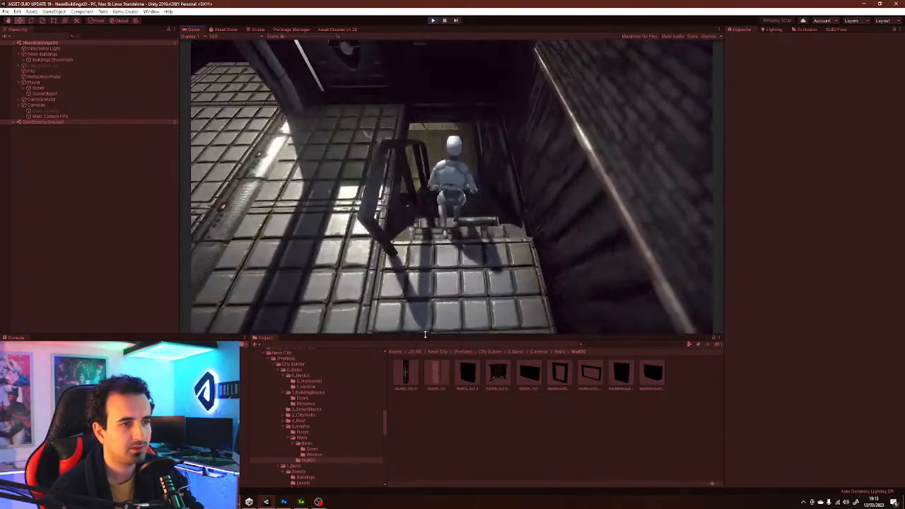
key(w)
key(w)
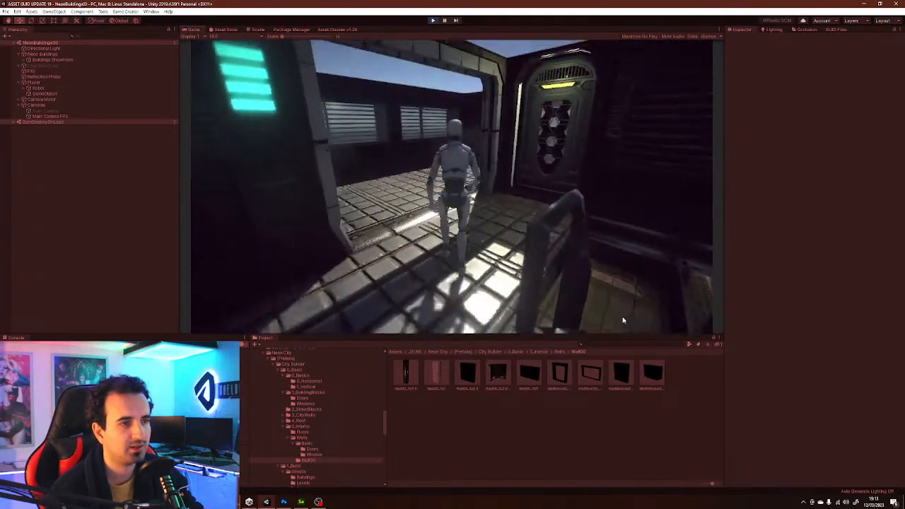
key(w)
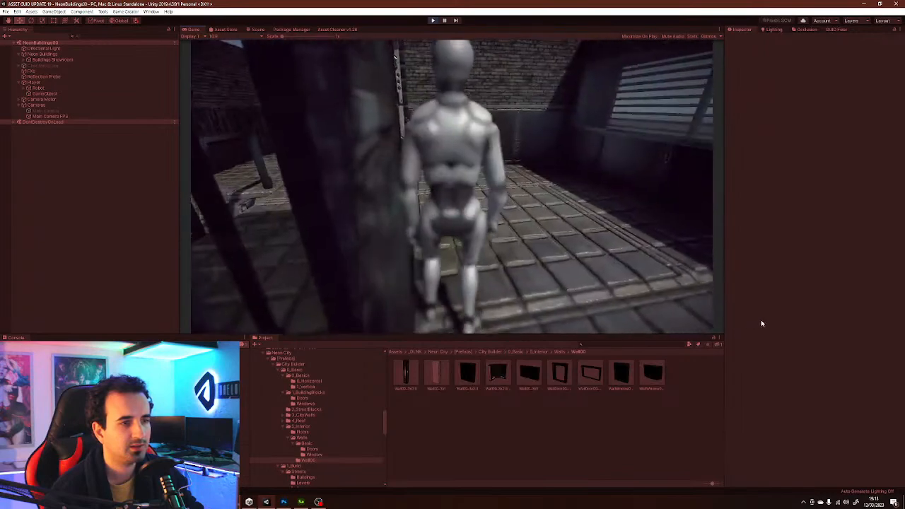
- Walk the character back down the stairs, examine the stairwell and its ceiling opening from several angles, and end the play test
key(w)
key(w)
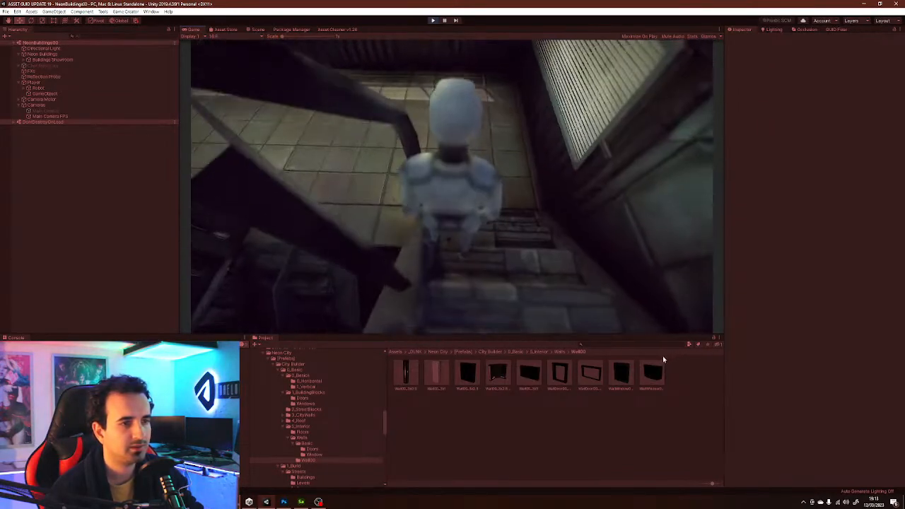
key(w)
key(space)
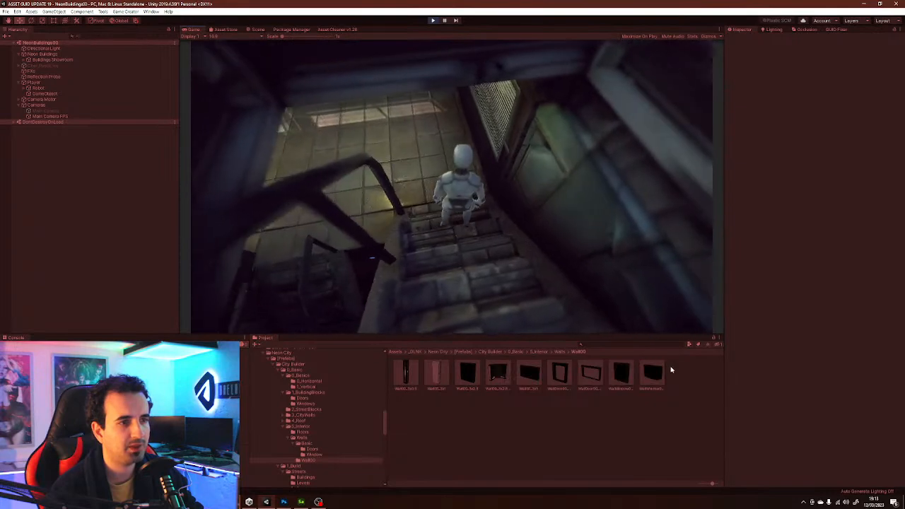
key(w)
key(w)
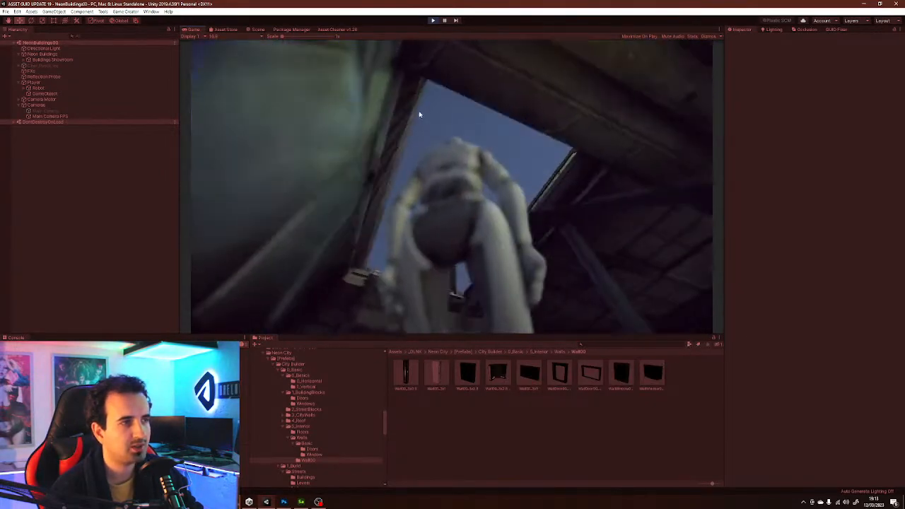
key(w)
key(w)
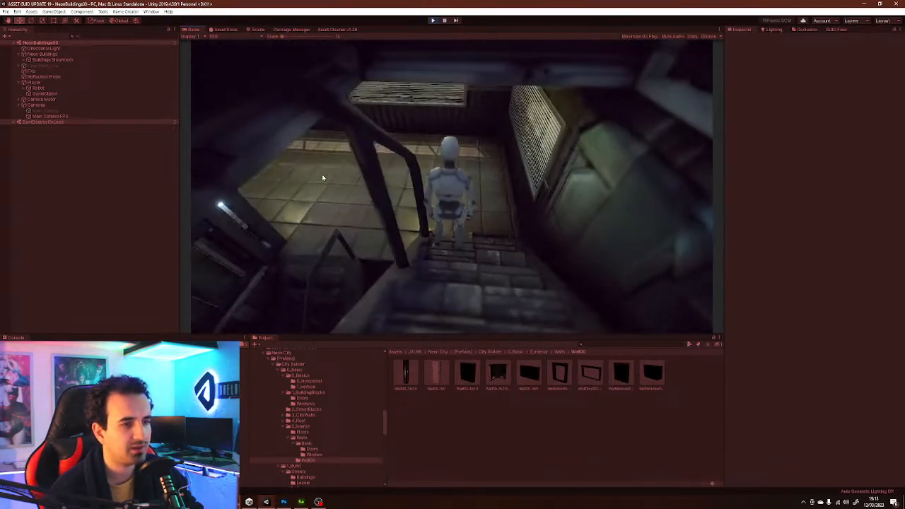
key(w)
key(w)
key(w)
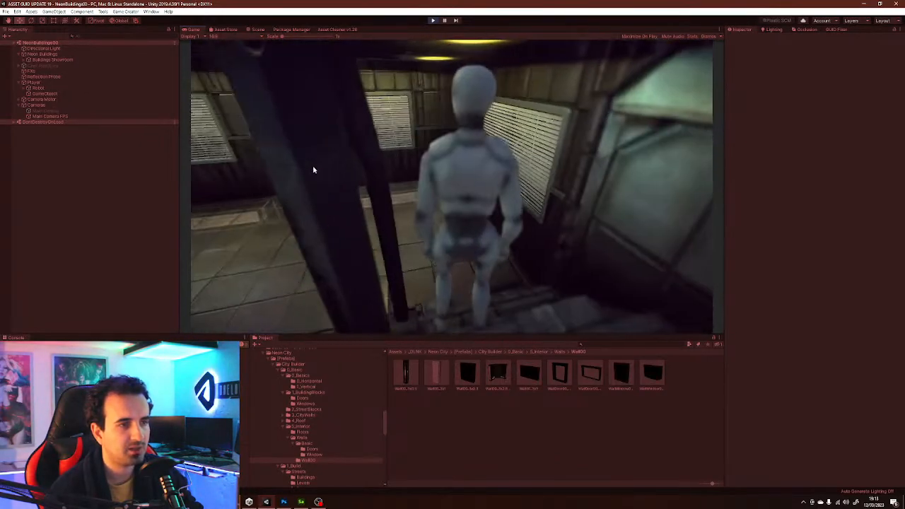
key(w)
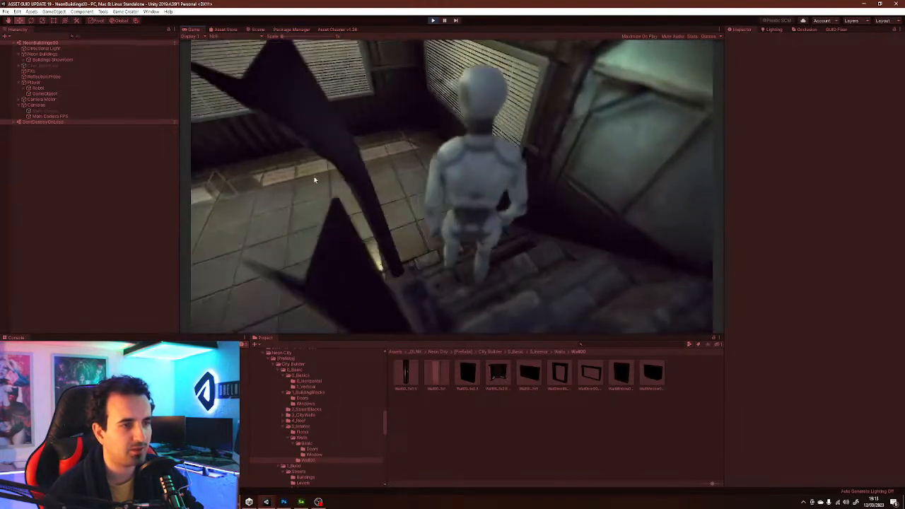
key(w)
key(space)
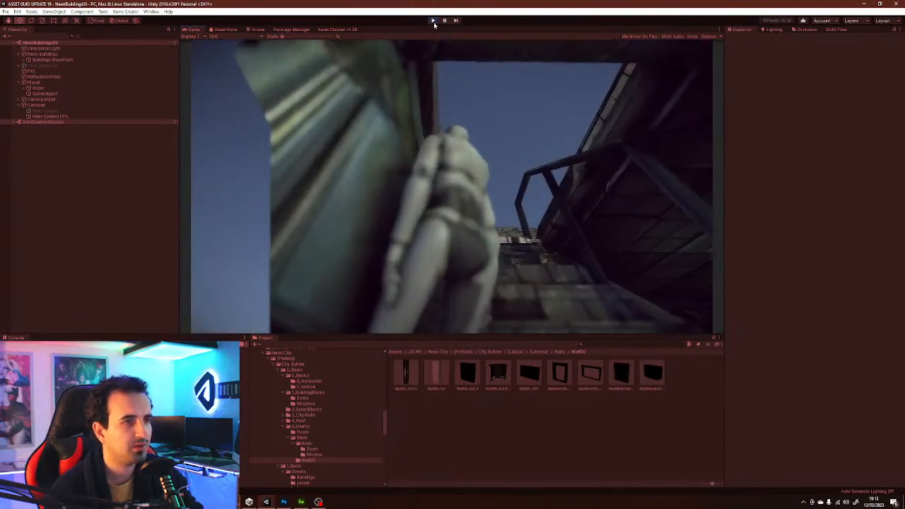
click(433, 21)
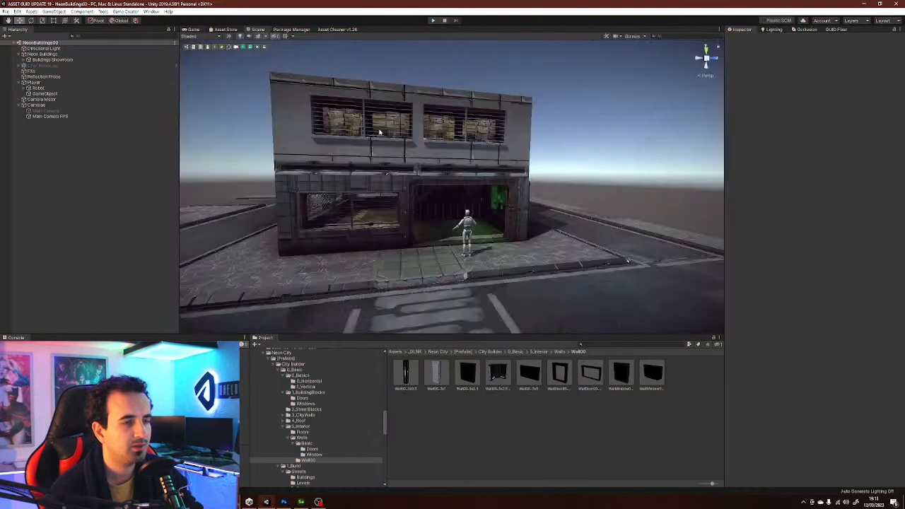
- Deactivate the Camera Motor object, and on Main Camera FPS disable Camera Controller and enable Camera Orbit
key(w)
right_drag(390, 162, 468, 216)
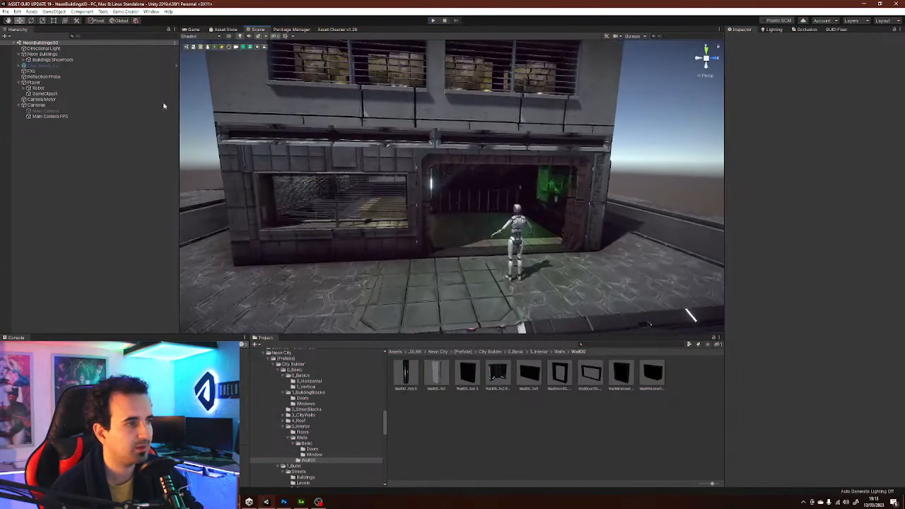
click(56, 83)
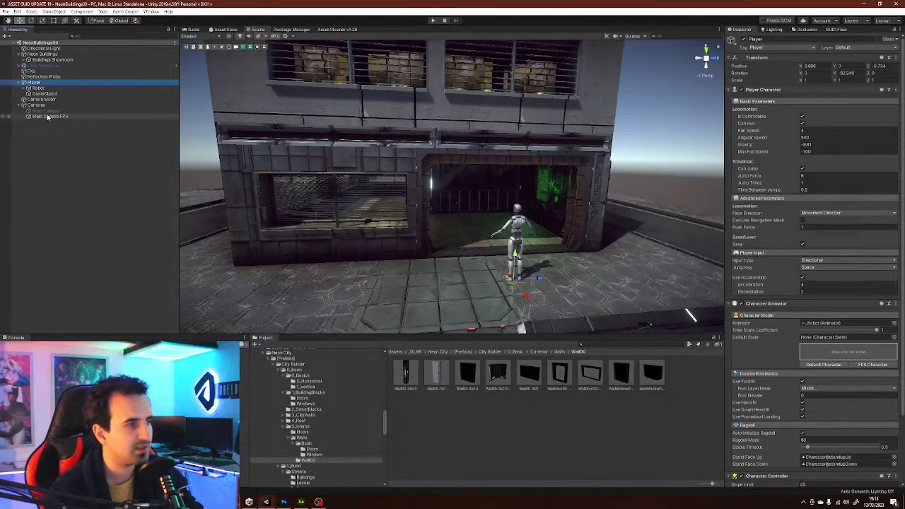
click(42, 99)
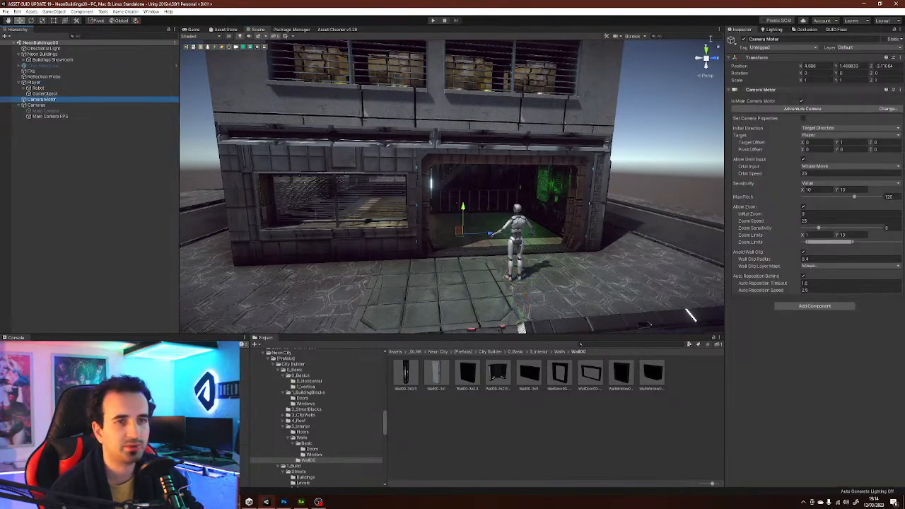
click(64, 110)
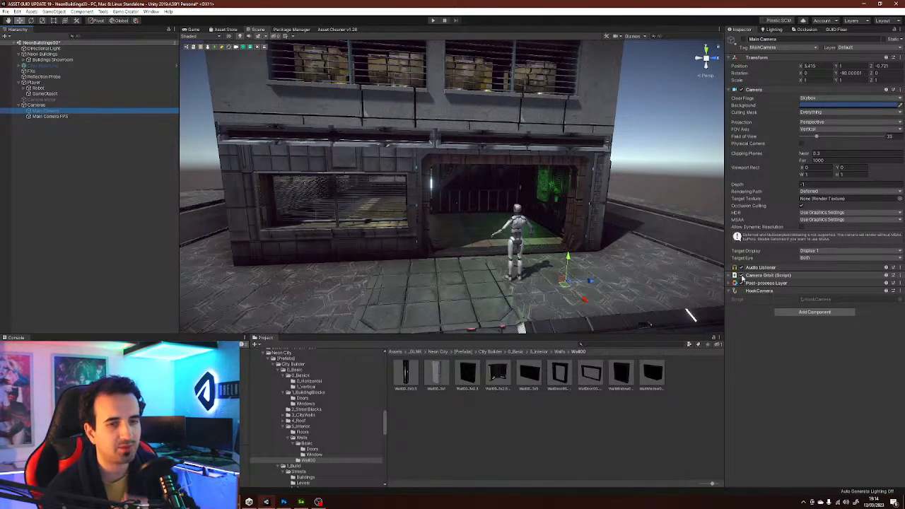
click(134, 117)
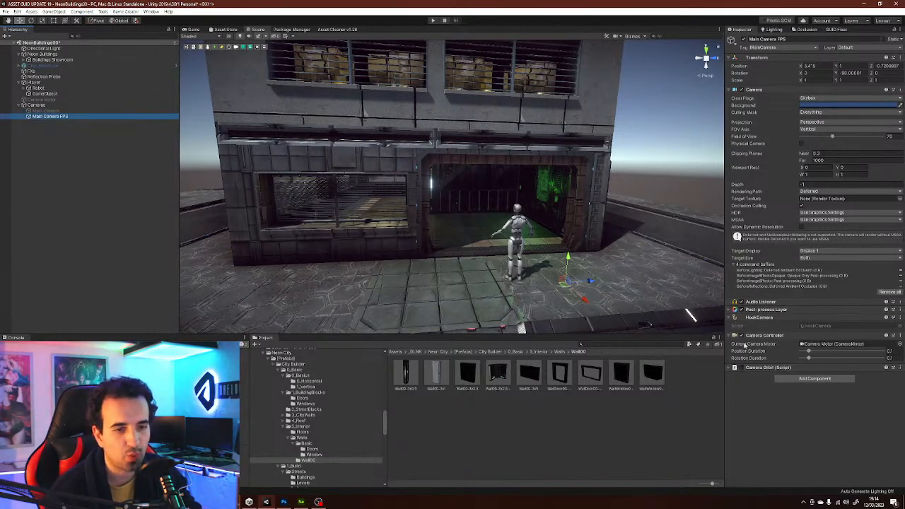
click(742, 336)
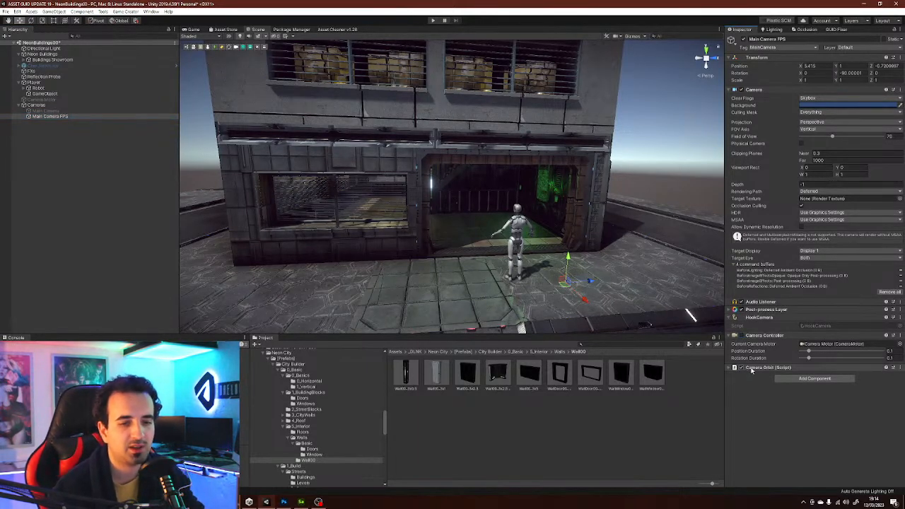
- Inspect the Neon Buildings object's script settings and examine the building's open roof from above
click(35, 54)
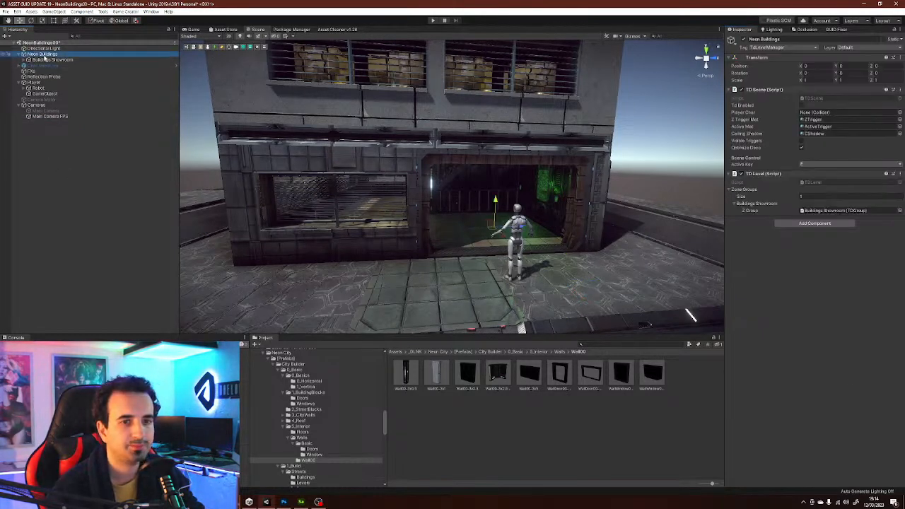
click(49, 166)
right_drag(368, 261, 414, 241)
key(s)
mouse_move(480, 203)
right_down()
mouse_move(453, 188)
mouse_move(477, 195)
right_up()
key(w)
key(e)
key(s)
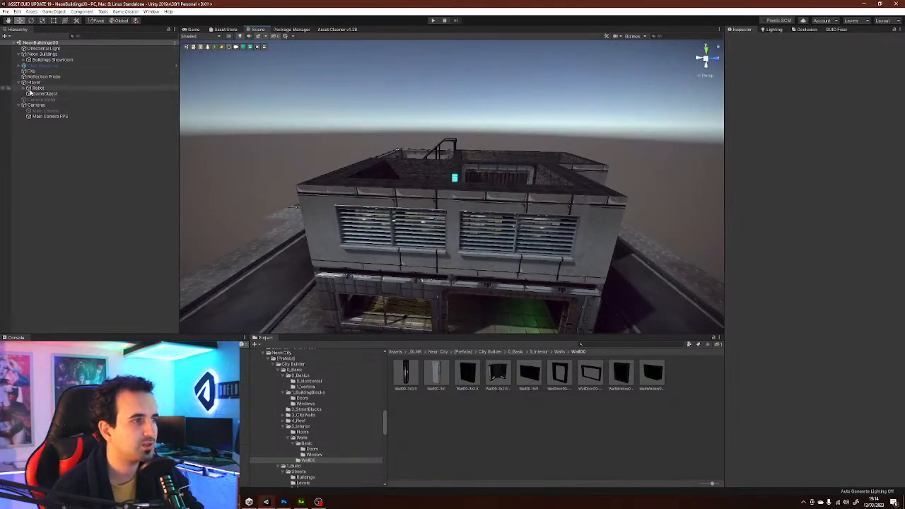
- Expand the ground floor's groups under Buildings Showroom, inspect the Ceiling Shadow cube and activate the Ceiling Shadow group
click(23, 59)
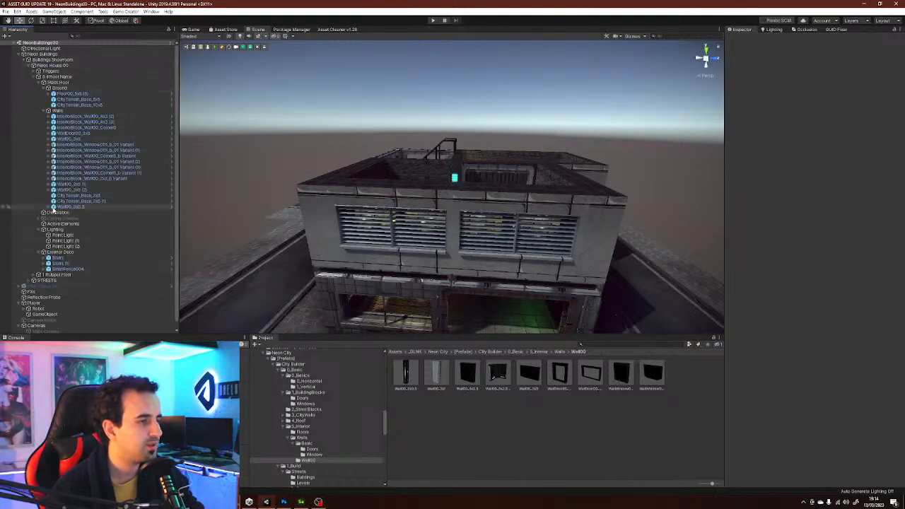
click(45, 220)
click(40, 219)
click(53, 223)
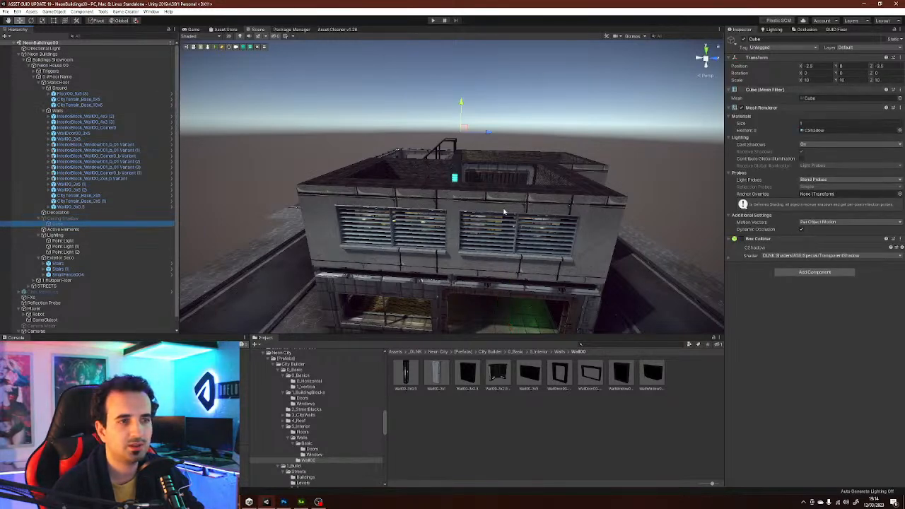
right_drag(508, 213, 470, 180)
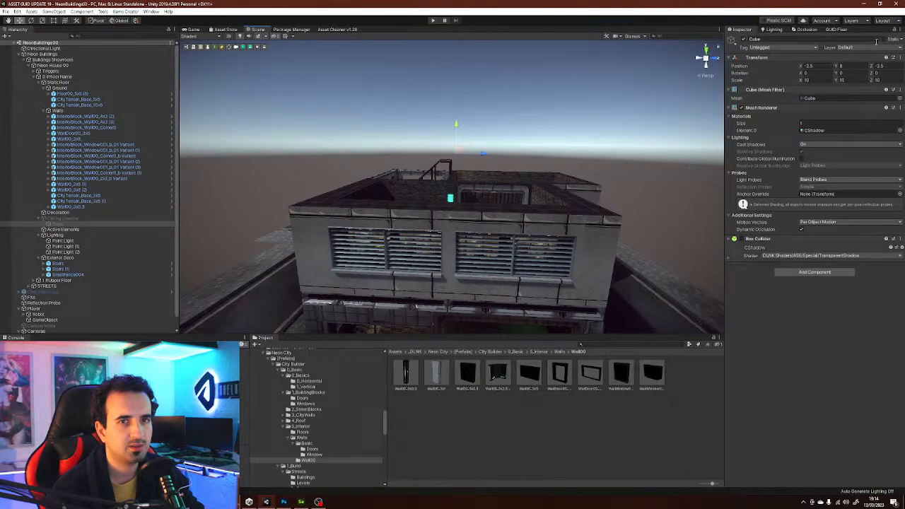
click(99, 218)
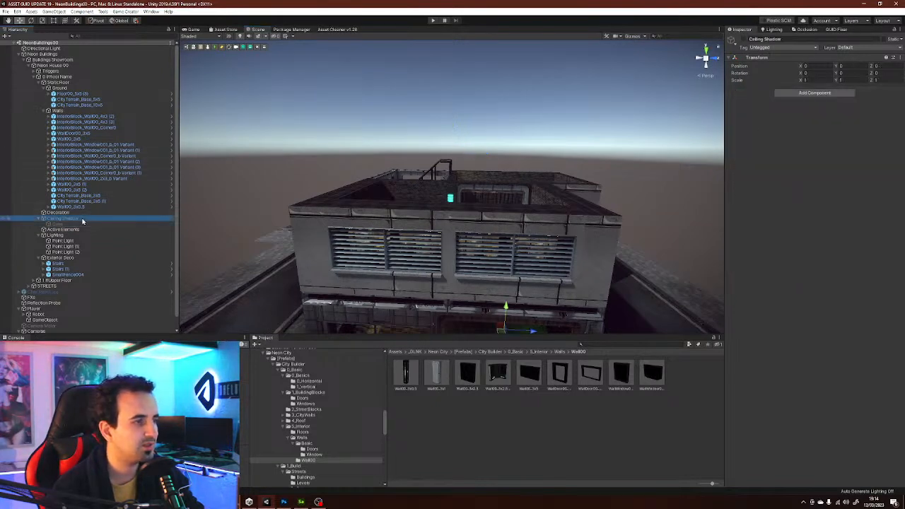
click(743, 40)
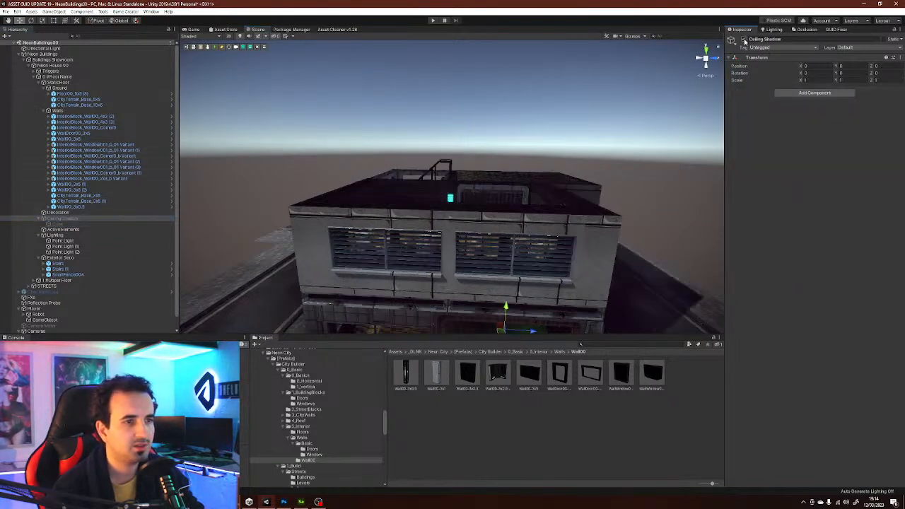
- Set the Y scale of the ground floor's Ceiling Shadow cube to 3 and locate its CShadow material in the project
click(78, 224)
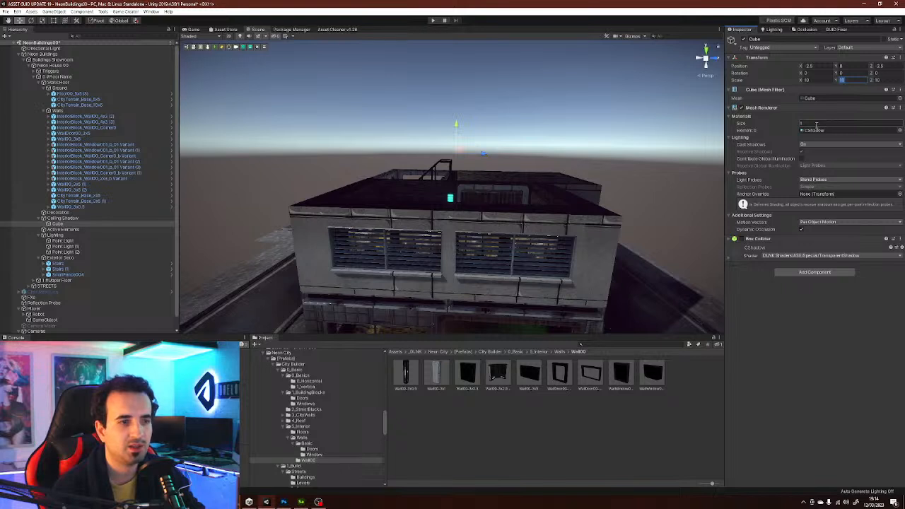
text(0)
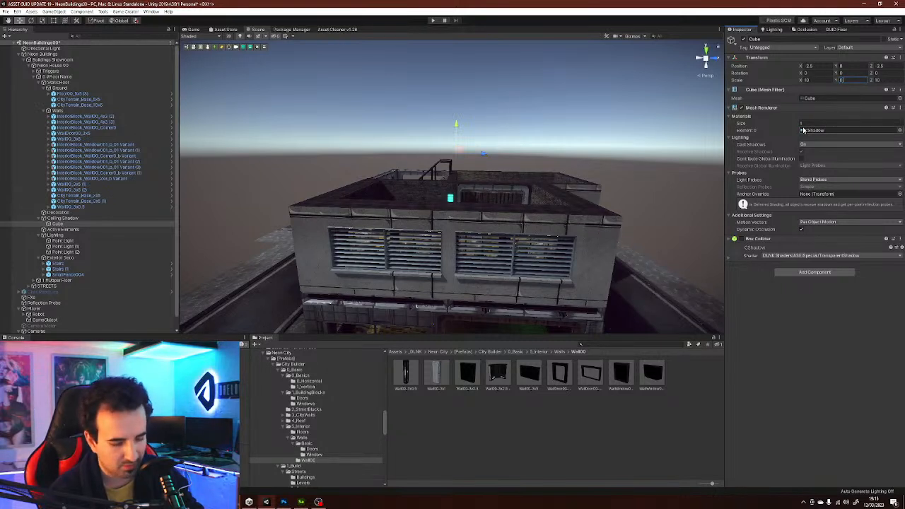
text(.1)
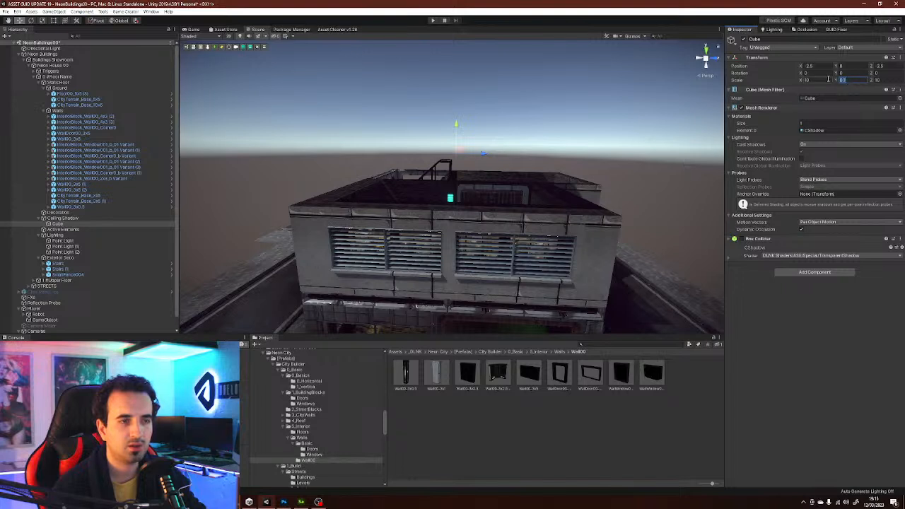
text(3)
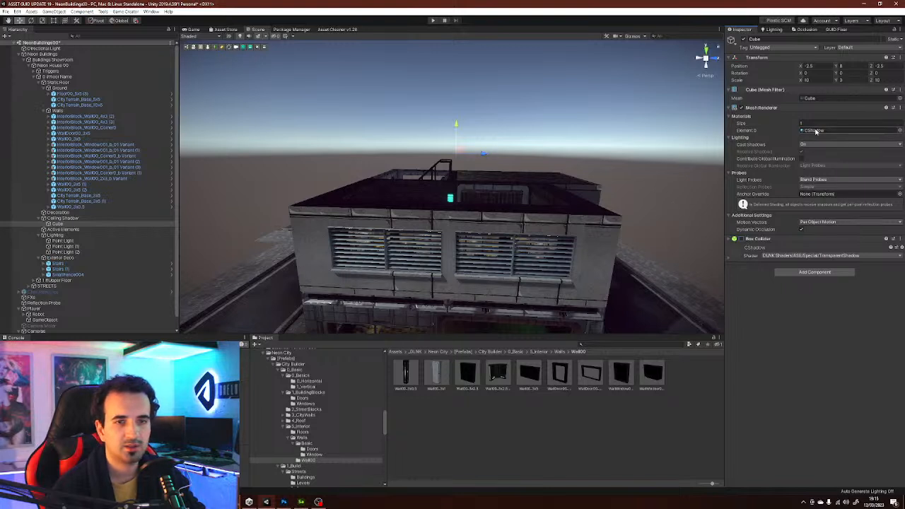
click(815, 131)
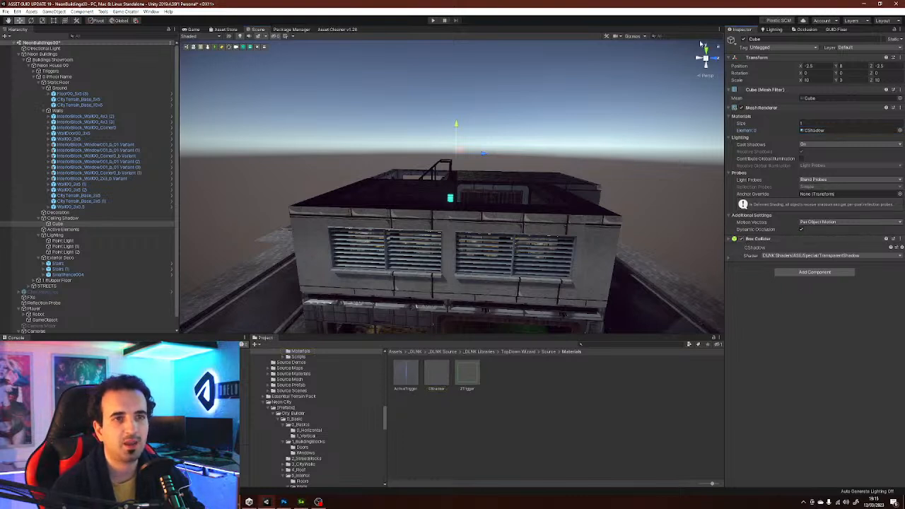
- Show the gizmos in the scene view and enable Selection Outline for selected objects
click(638, 36)
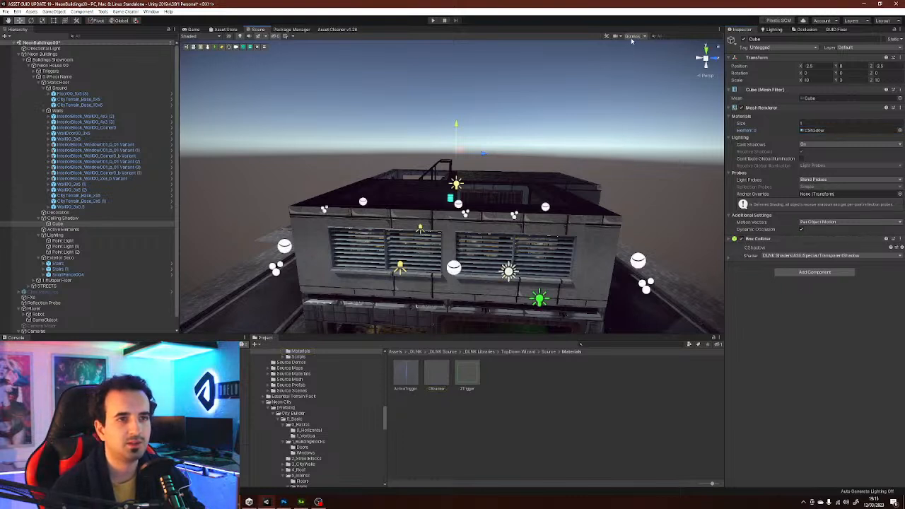
key(a)
right_drag(570, 167, 628, 190)
click(646, 36)
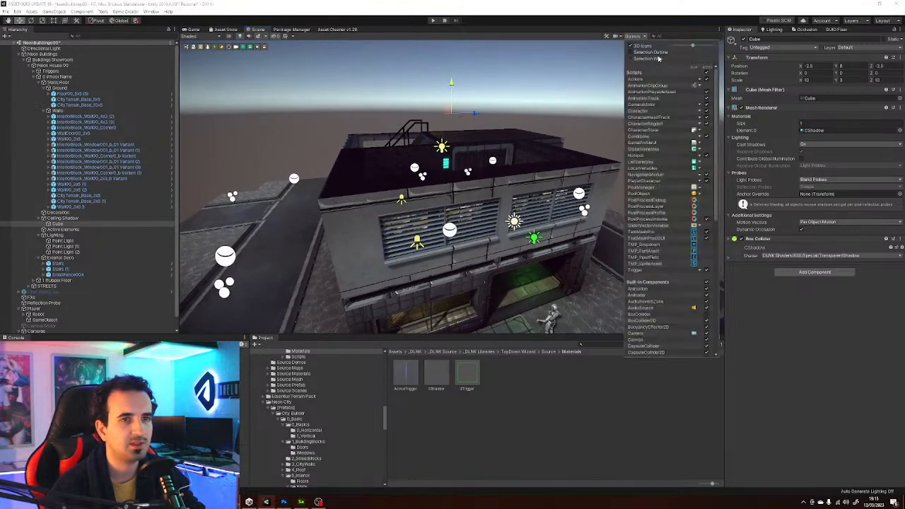
click(654, 54)
- Lower the ground floor's Ceiling Shadow cube to a Y position of 4.5
right_drag(440, 121, 504, 130)
key(s)
key(a)
drag(500, 78, 501, 151)
right_drag(501, 151, 494, 145)
- Duplicate the shadow cube into the upper floor's Ceiling Shadow group and activate that group
key(ctrl+d)
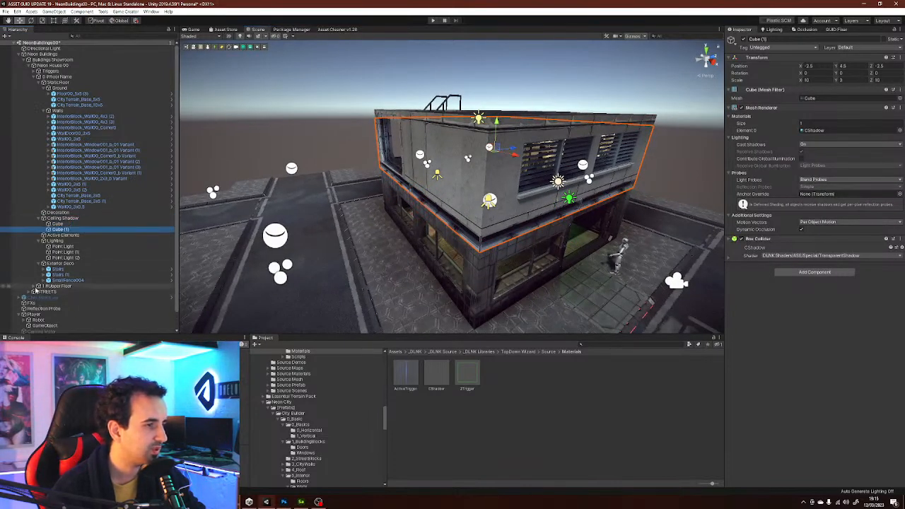
click(33, 287)
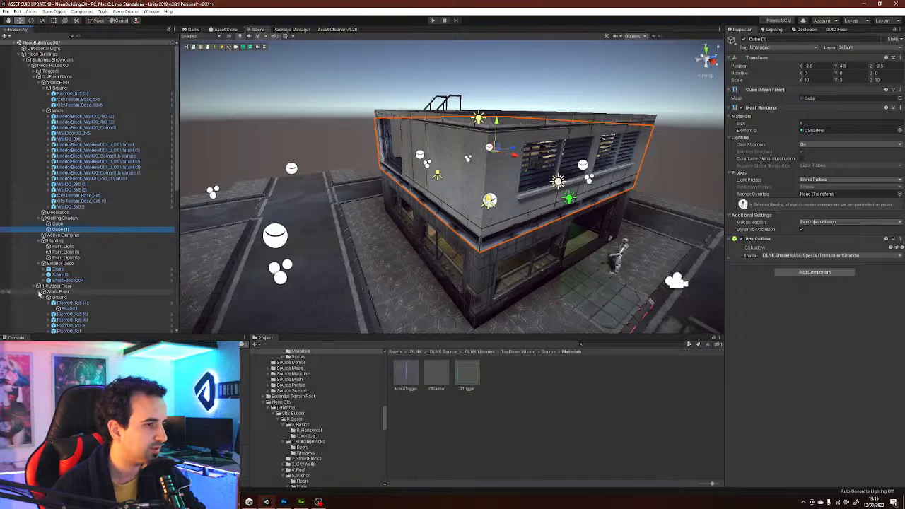
scroll(42, 283, down, 1)
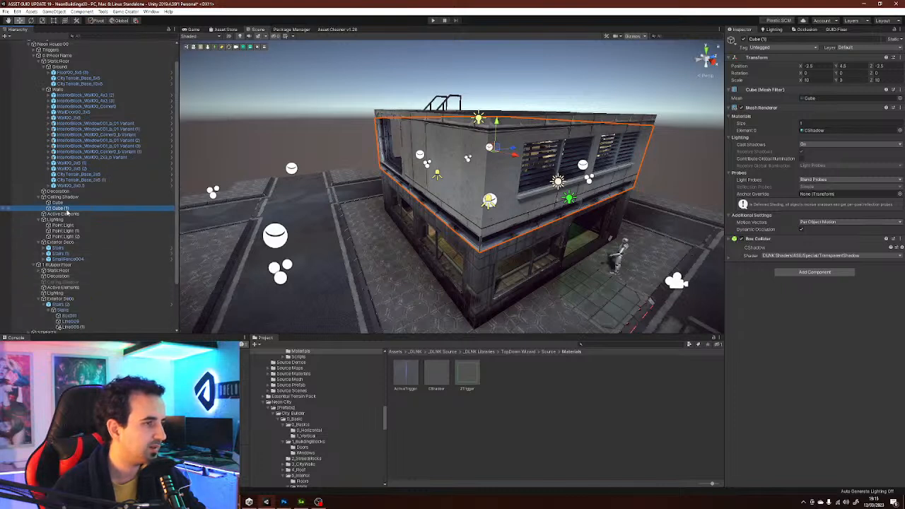
drag(69, 305, 68, 281)
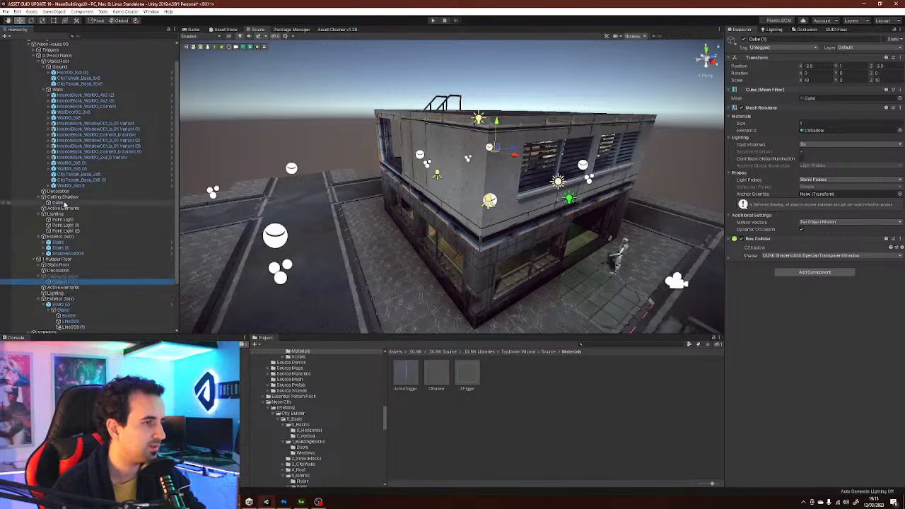
click(53, 276)
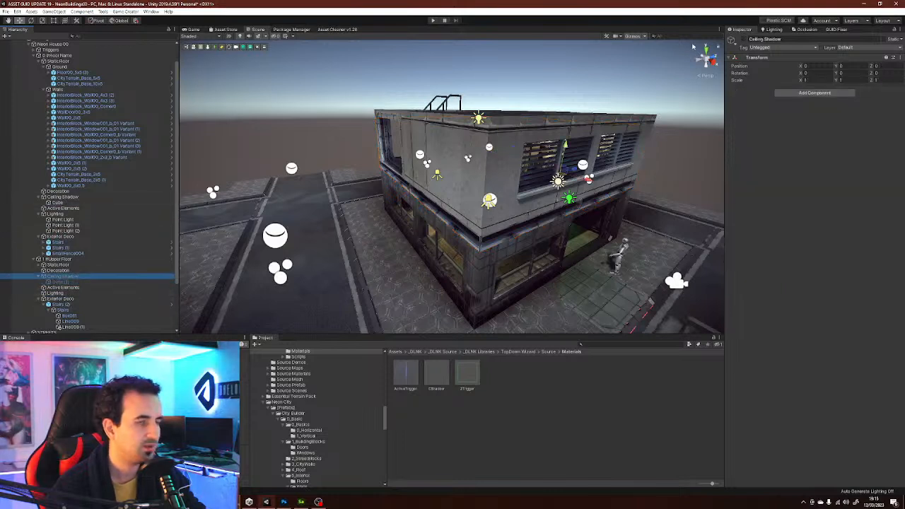
click(65, 282)
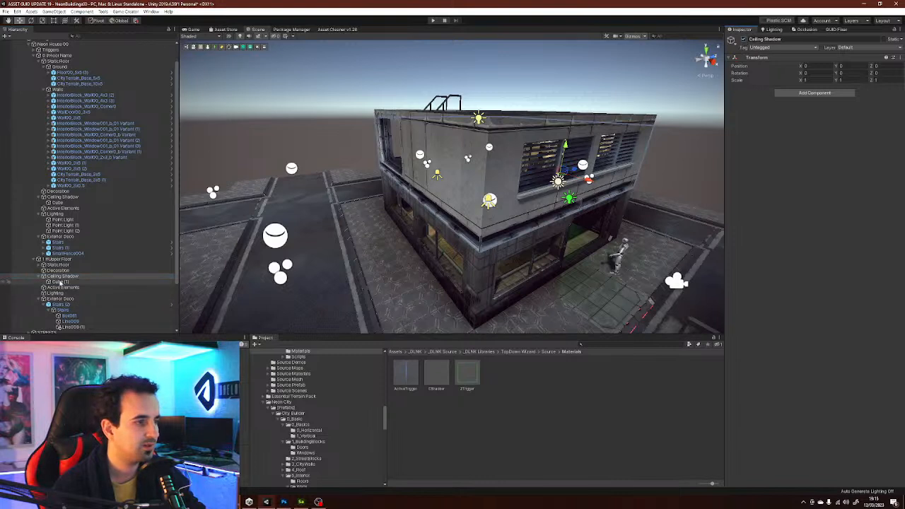
click(62, 276)
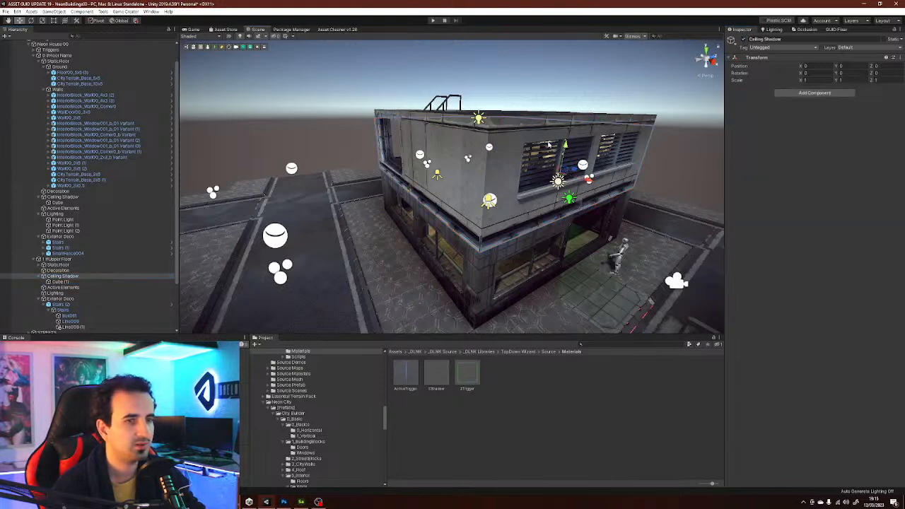
- Raise the upper floor's Ceiling Shadow group vertically above the upper storey and clear the selection
drag(564, 152, 573, 91)
right_drag(604, 101, 601, 136)
key(e)
click(600, 387)
- Duplicate the ground floor's green Point Light and move the copy into the upper floor's Lighting group
alt+drag(529, 211, 589, 240)
key(w)
mouse_move(589, 240)
right_down()
mouse_move(618, 253)
mouse_move(572, 234)
right_up()
alt+drag(572, 234, 351, 227)
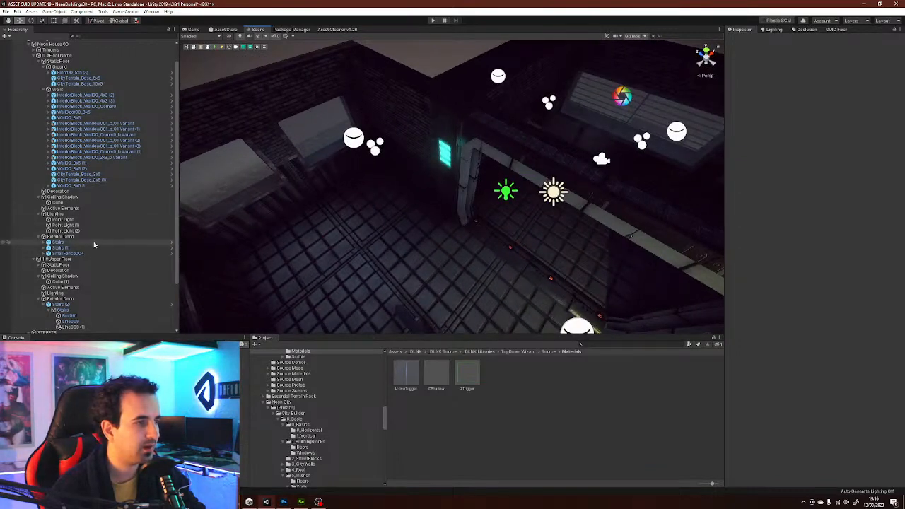
click(74, 220)
key(ctrl+d)
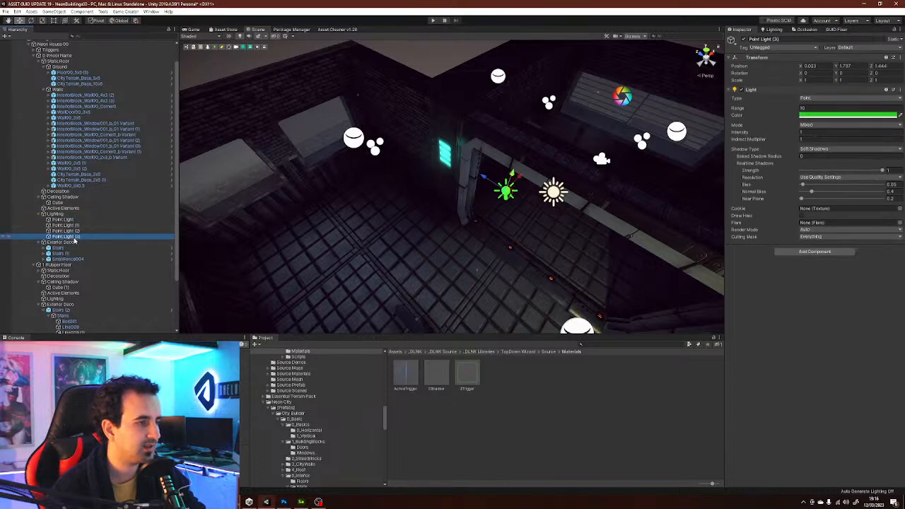
drag(76, 237, 60, 298)
- Place the copied light near the glowing wall panel at about X -3.477, Z 1.886 and change its colour to a paler green
right_drag(449, 187, 484, 189)
drag(483, 185, 414, 181)
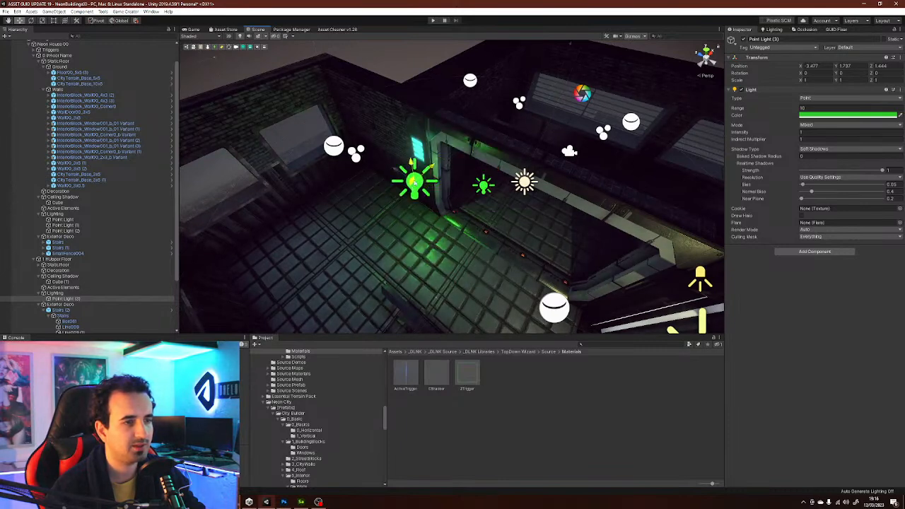
right_drag(427, 179, 452, 186)
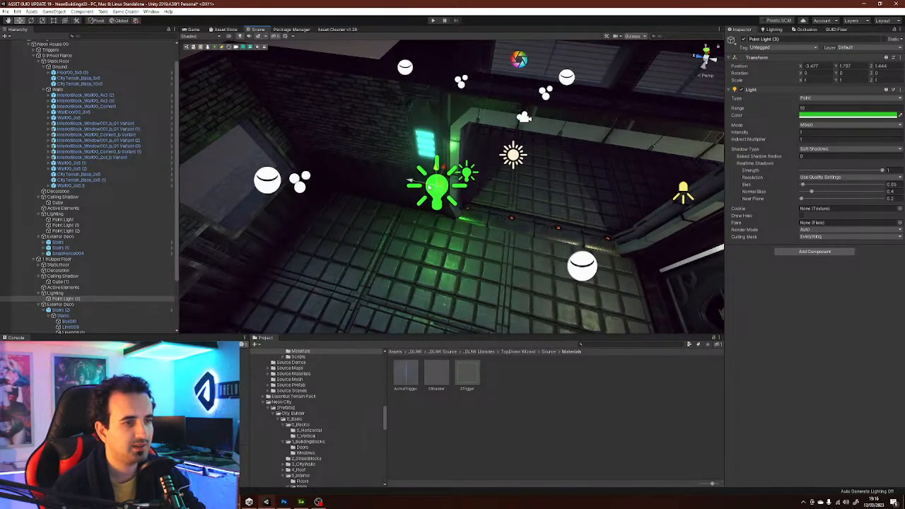
drag(411, 181, 384, 176)
click(827, 115)
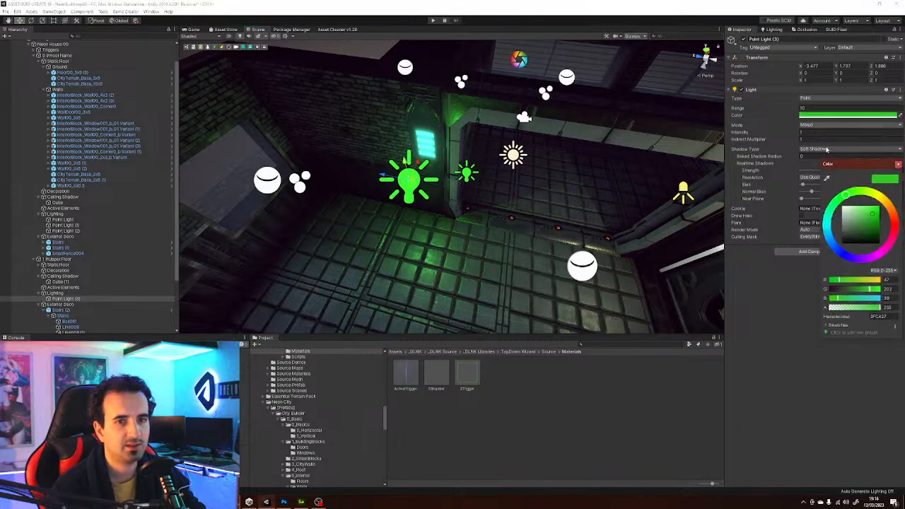
drag(853, 214, 865, 208)
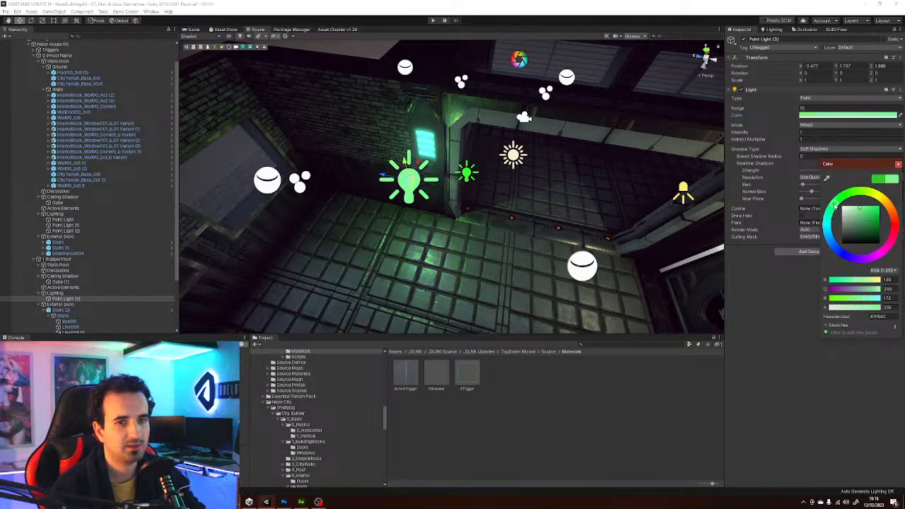
- Duplicate the pale green light and move the copy into the neighbouring room, at about X -1.905, Y 2.033, Z -2.82
right_drag(591, 211, 445, 190)
key(ctrl+d)
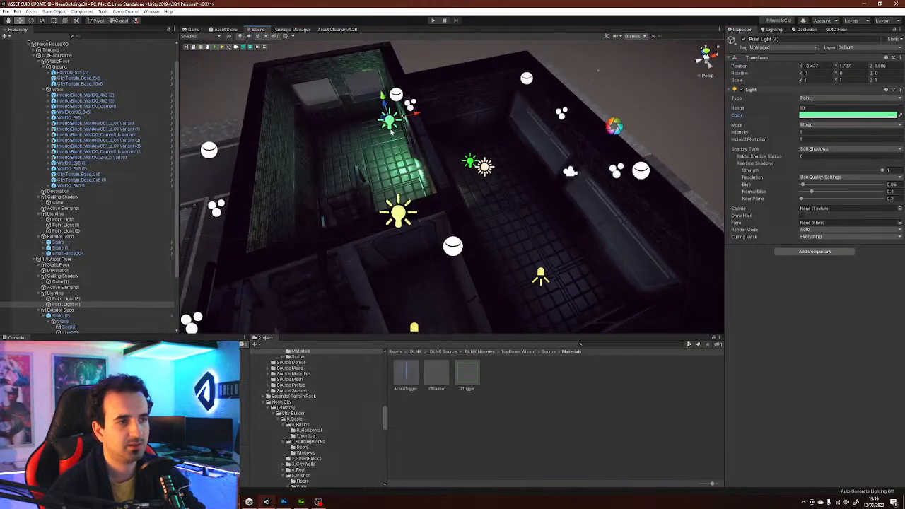
drag(389, 127, 486, 208)
right_drag(486, 208, 399, 212)
mouse_move(431, 203)
mouse_down()
mouse_move(395, 185)
mouse_move(416, 203)
mouse_up()
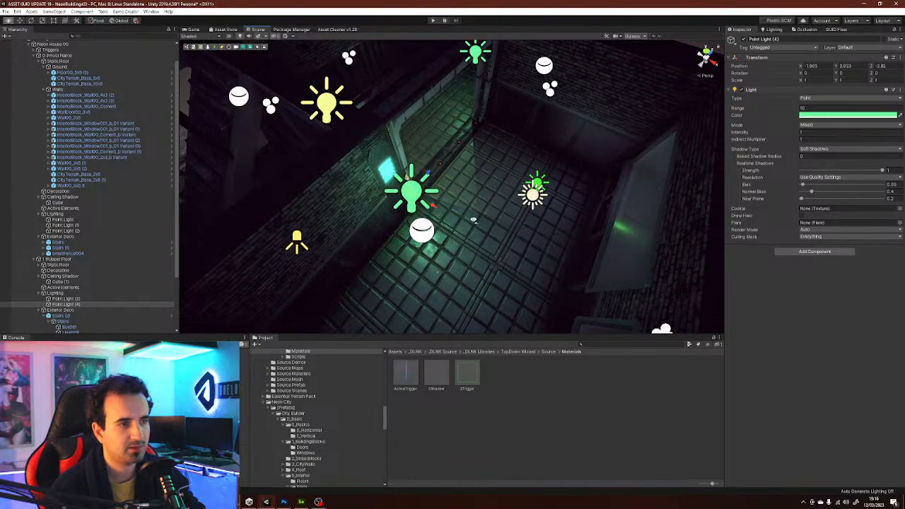
- Rotate the upper floor's InteriorBlock_Door00_b Variant 180 degrees about the Y axis and move it to Z -2.5
scroll(474, 220, down, 10)
right_drag(483, 186, 519, 227)
right_drag(498, 263, 848, 194)
right_drag(533, 178, 468, 210)
click(541, 265)
click(468, 210)
key(e)
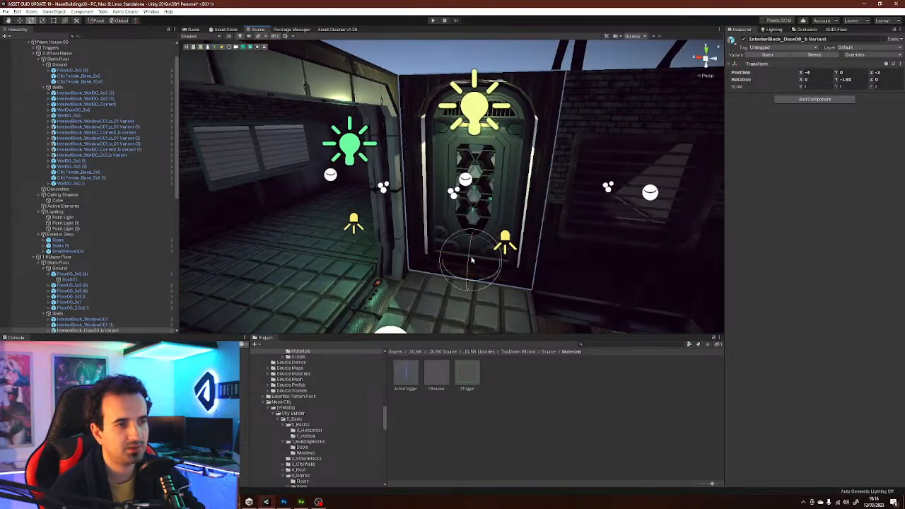
drag(478, 280, 677, 238)
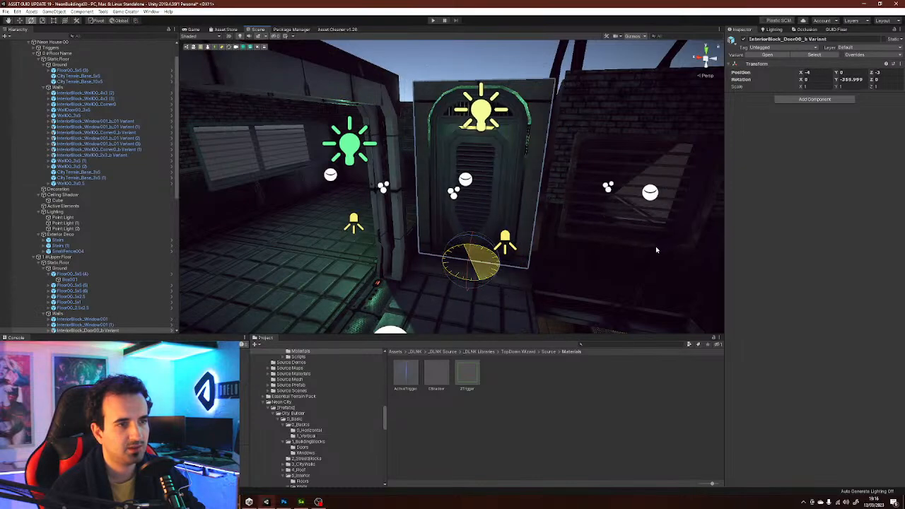
right_drag(520, 221, 493, 218)
drag(473, 244, 457, 250)
right_drag(458, 248, 367, 140)
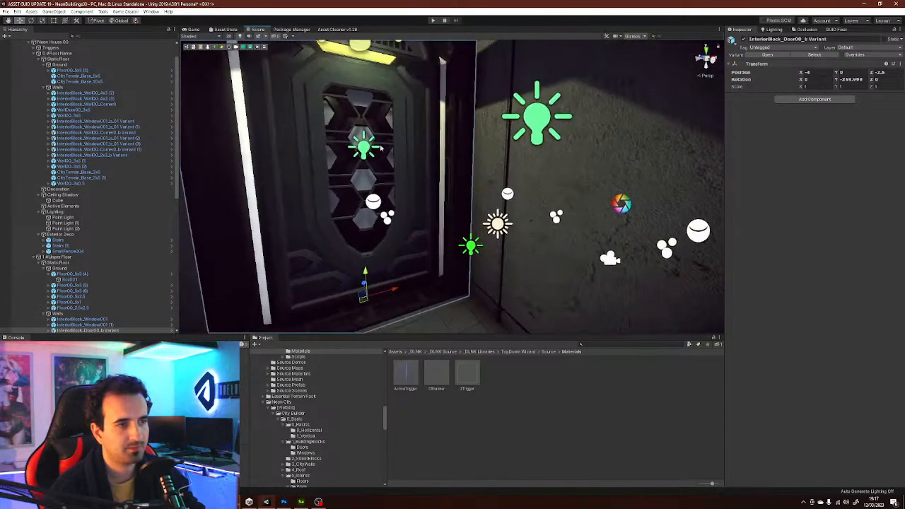
- Select the concrete wall beside the door and locate its ConcreteTiles00 material in the project
click(605, 138)
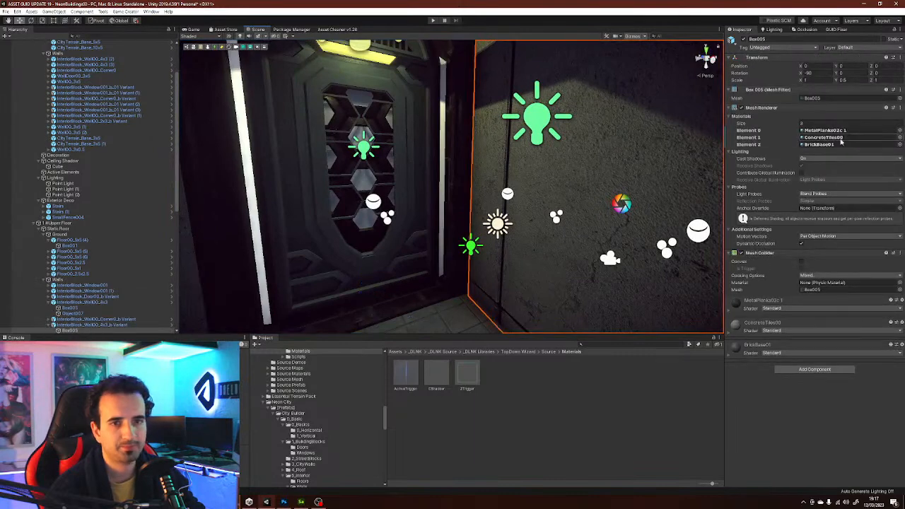
click(840, 138)
double_click(839, 138)
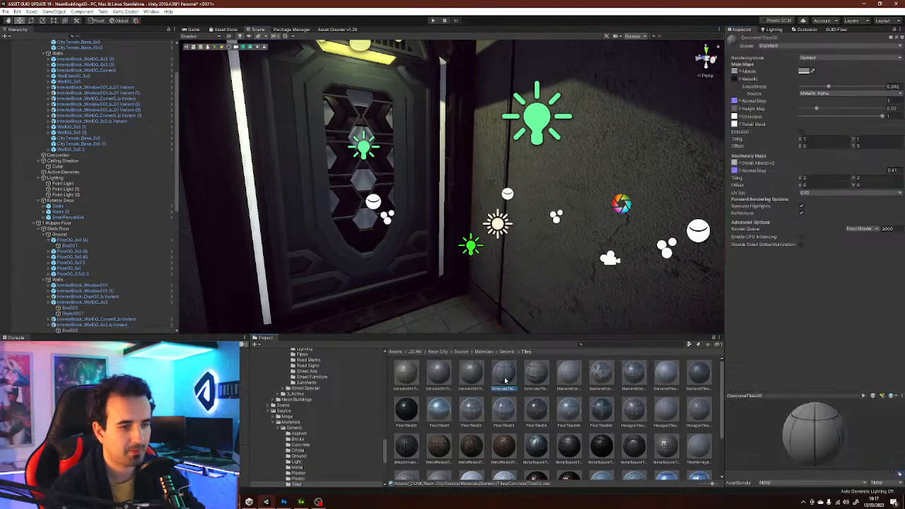
- Try materials from the generic Tiles and Metal folders on the wall around the arched door
right_drag(436, 268, 644, 220)
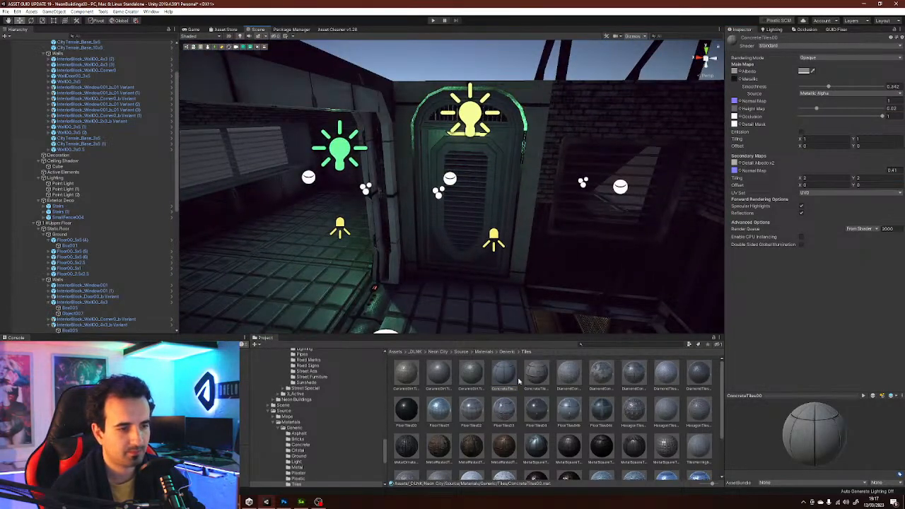
drag(614, 446, 525, 263)
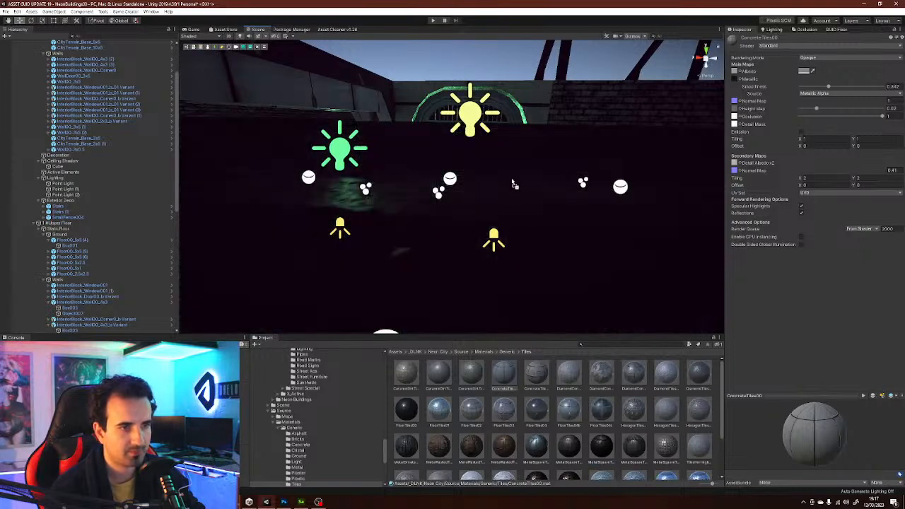
drag(539, 123, 541, 110)
right_drag(584, 316, 586, 296)
drag(576, 440, 525, 213)
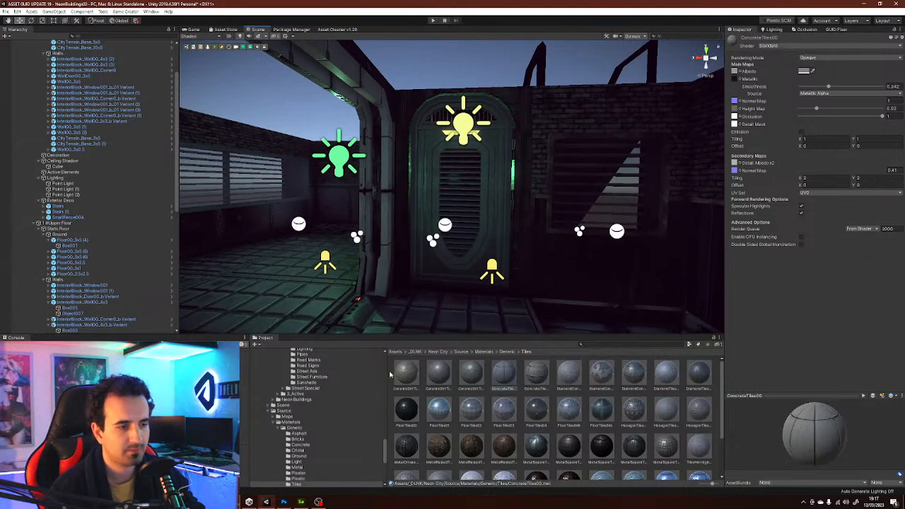
scroll(303, 454, down, 3)
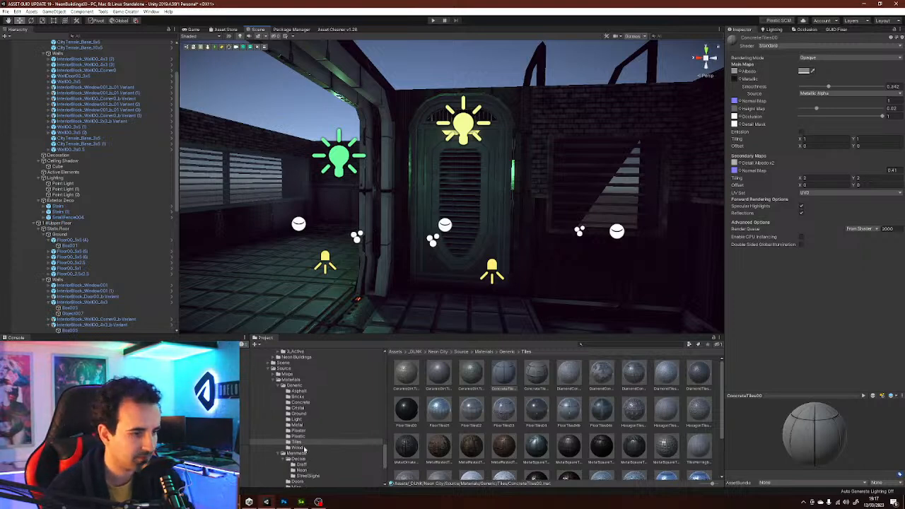
click(299, 424)
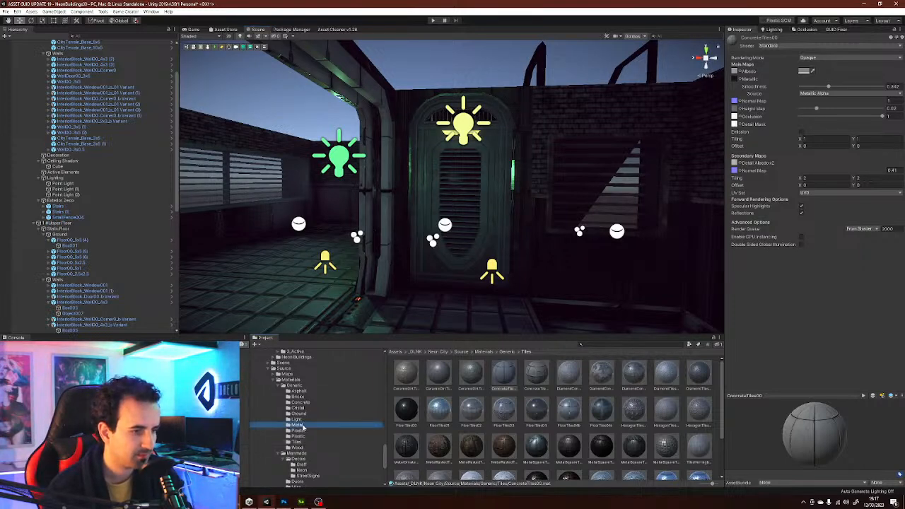
scroll(458, 446, down, 2)
drag(470, 423, 526, 243)
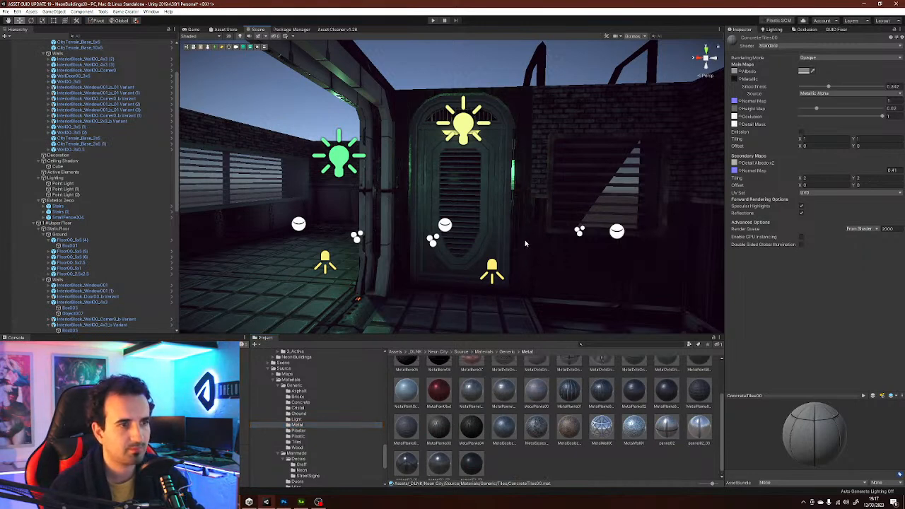
- Swing the arched door on the upper floor open by rotating it about its hinge
click(586, 460)
key(s)
right_drag(538, 276, 568, 340)
key(e)
key(d)
key(s)
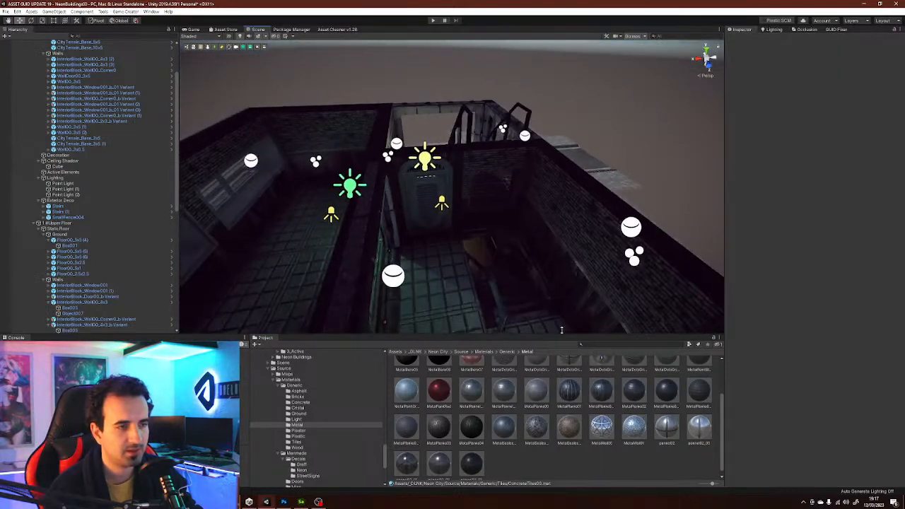
scroll(442, 208, up, 8)
click(439, 145)
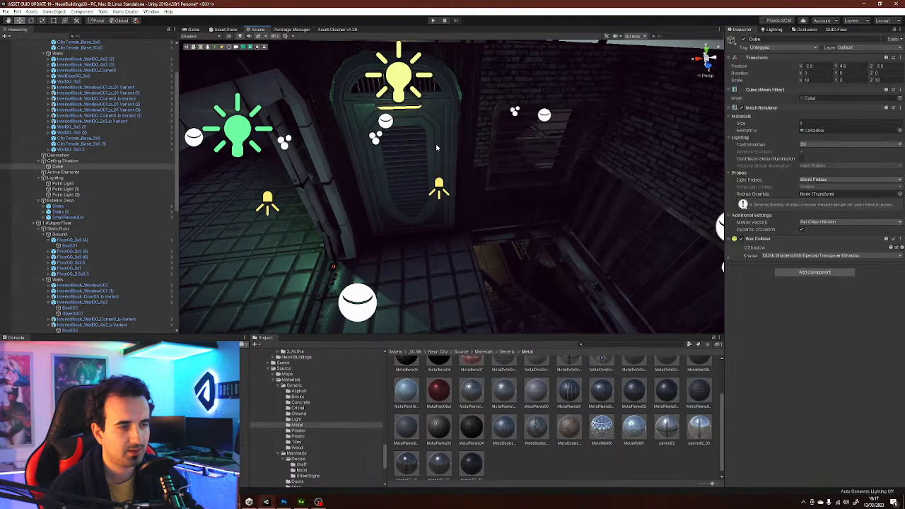
right_drag(455, 181, 442, 150)
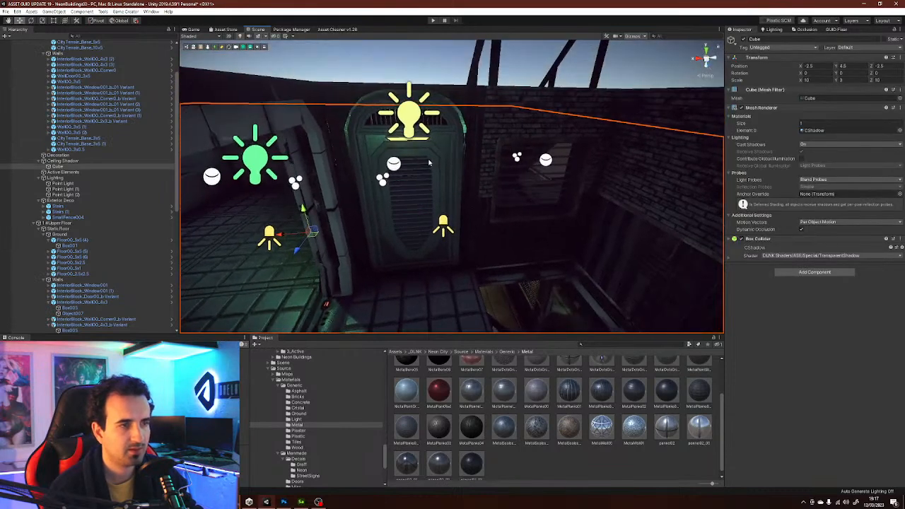
click(429, 163)
click(412, 215)
key(e)
drag(443, 272, 536, 283)
- Create a new floor named "Deco Floor" in the TD Zone script of Neon House 00
right_drag(475, 189, 495, 206)
click(488, 202)
right_drag(487, 206, 777, 151)
click(60, 223)
click(37, 224)
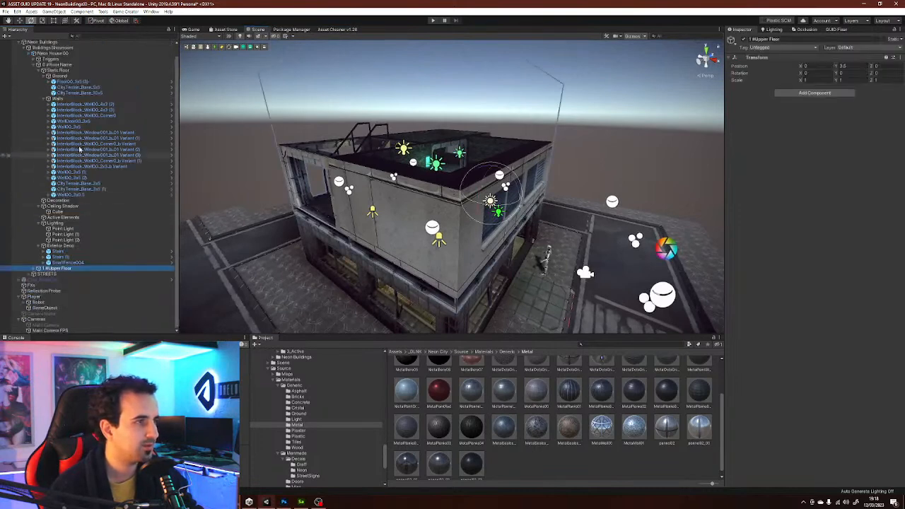
click(34, 77)
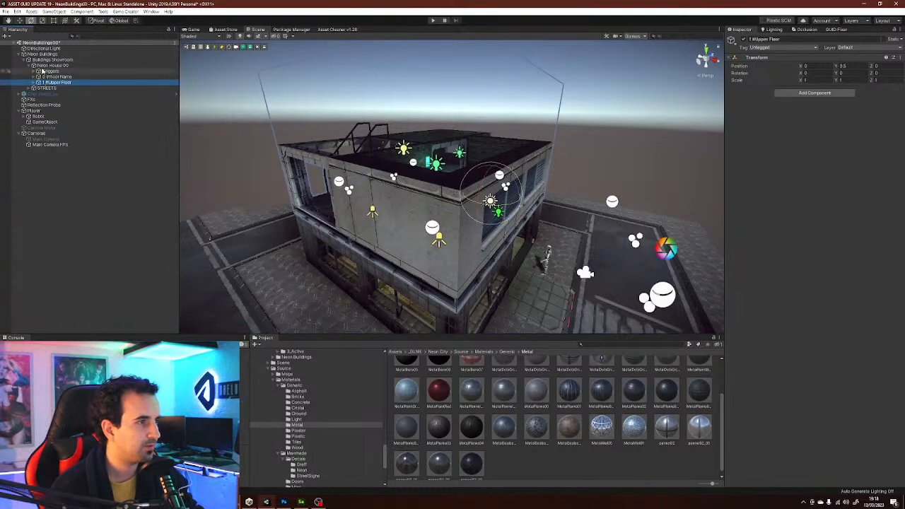
click(45, 66)
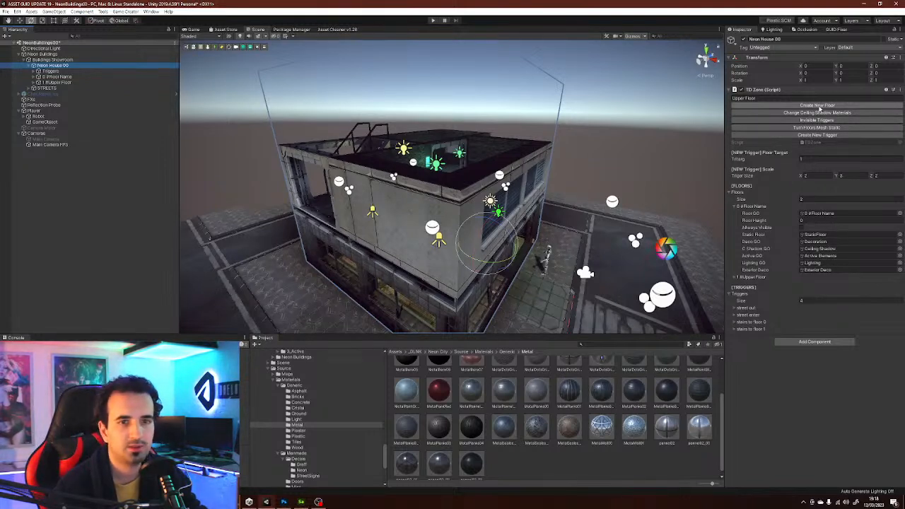
click(766, 98)
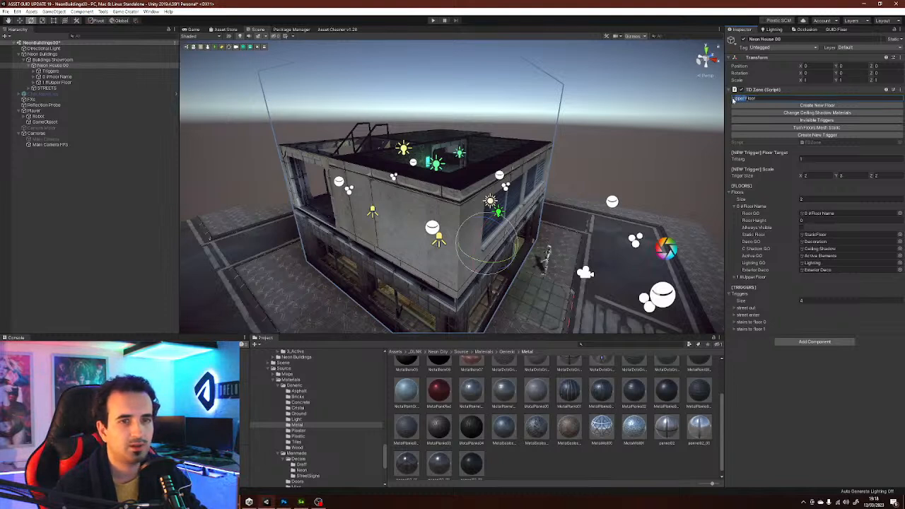
text(Deco)
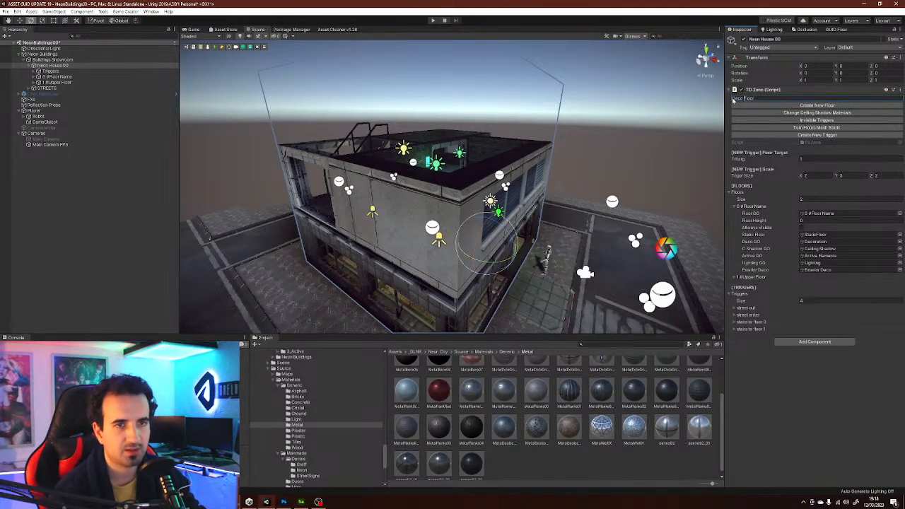
click(772, 108)
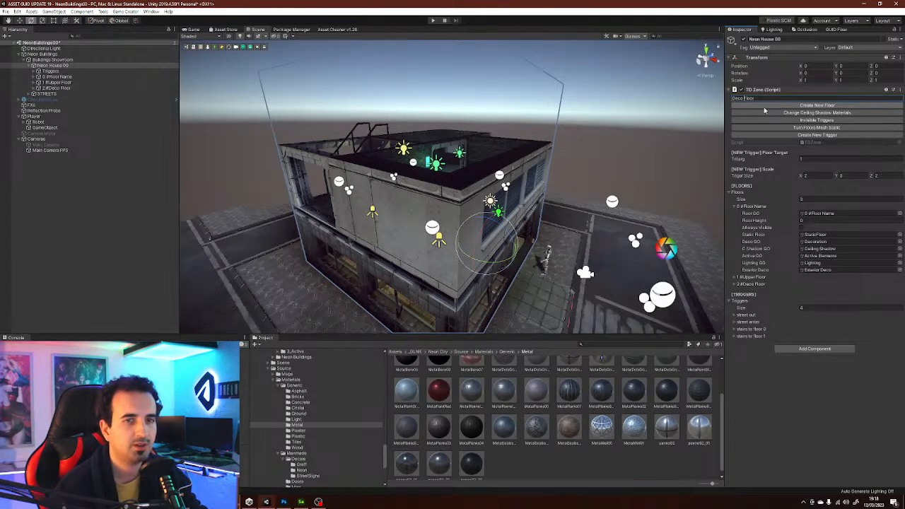
- Move 2#Deco Floor to Y 6.5 so it sits at the top of the upper floor's walls
click(63, 89)
key(w)
middle_drag(501, 221, 467, 225)
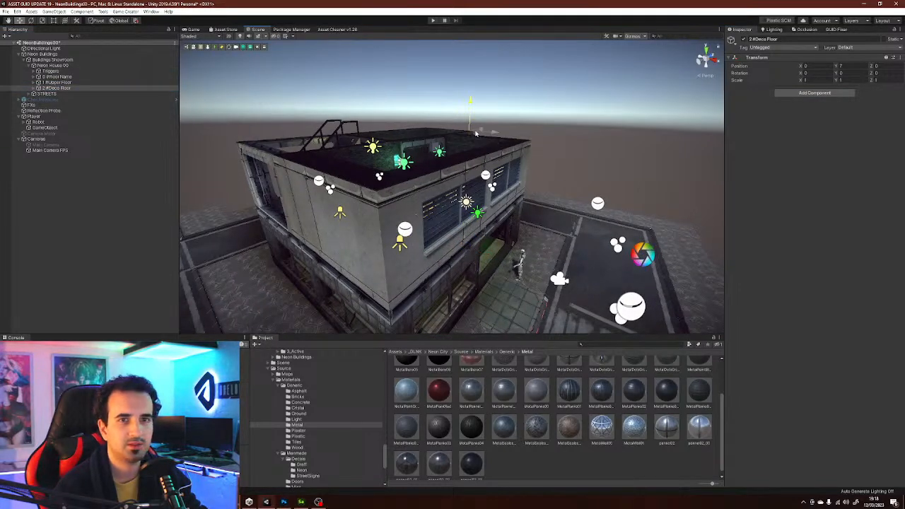
alt+drag(506, 145, 448, 124)
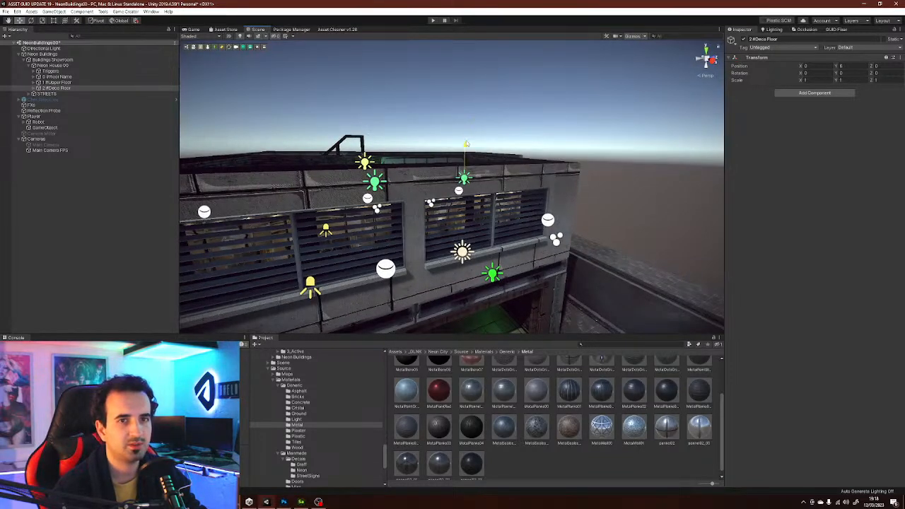
right_drag(467, 145, 601, 166)
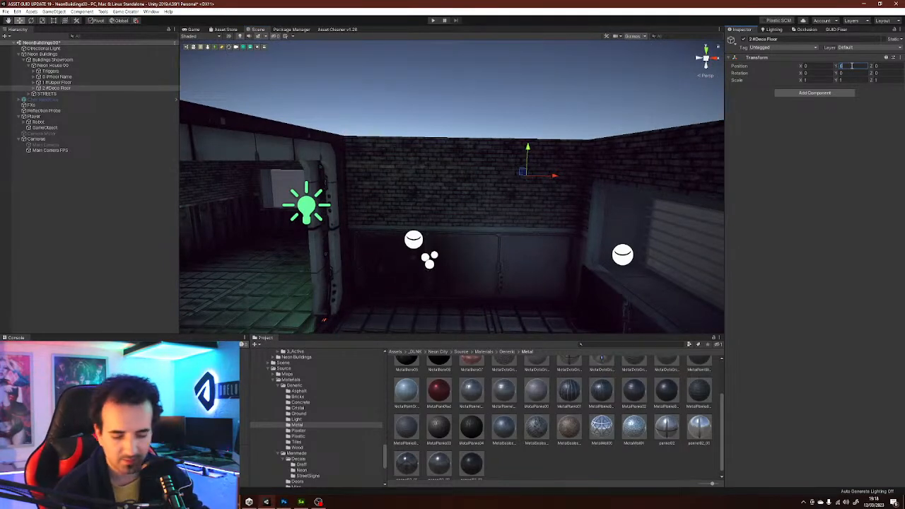
right_drag(550, 139, 523, 142)
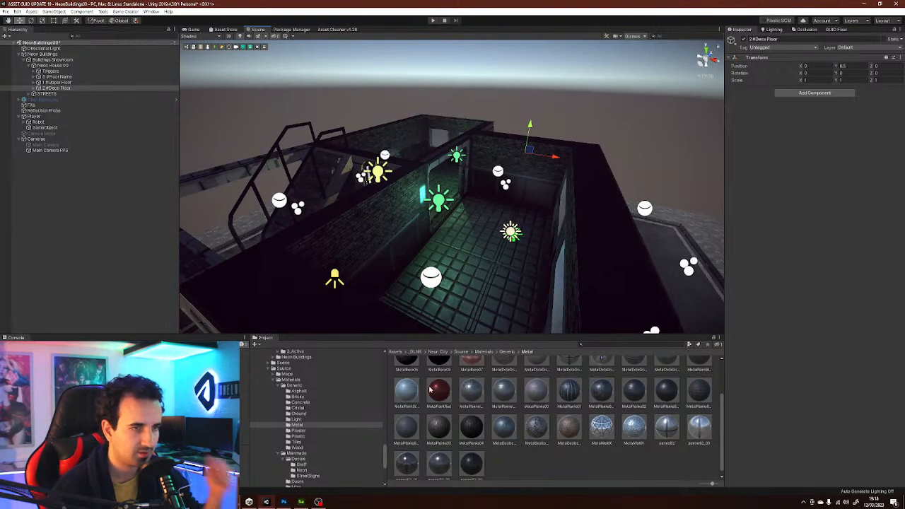
- Examine the groups inside 2#Deco Floor, down to the Ground object under its StaticFloor
click(311, 436)
scroll(321, 448, down, 5)
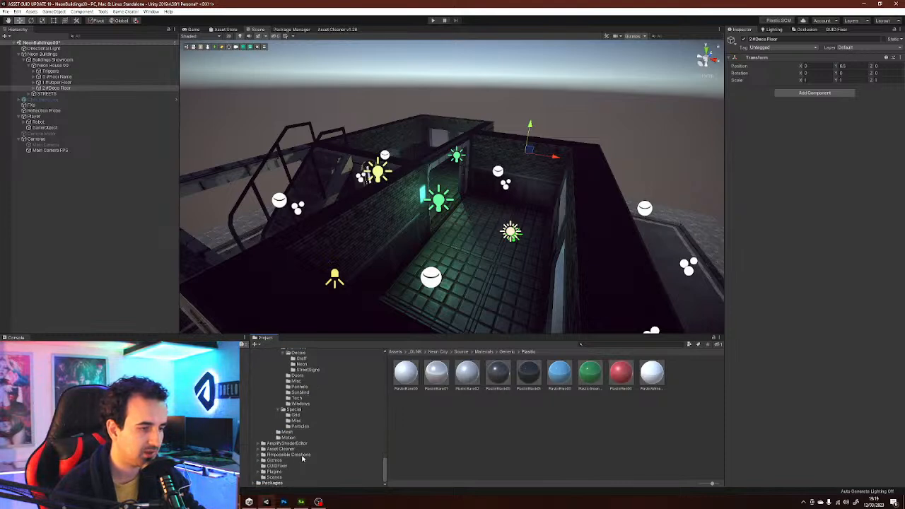
alt+drag(394, 310, 467, 267)
click(467, 268)
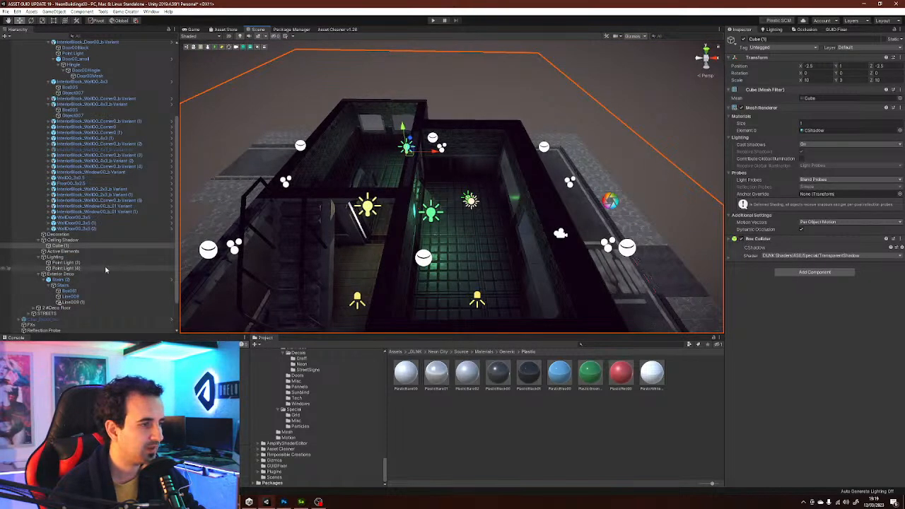
scroll(42, 141, up, 3)
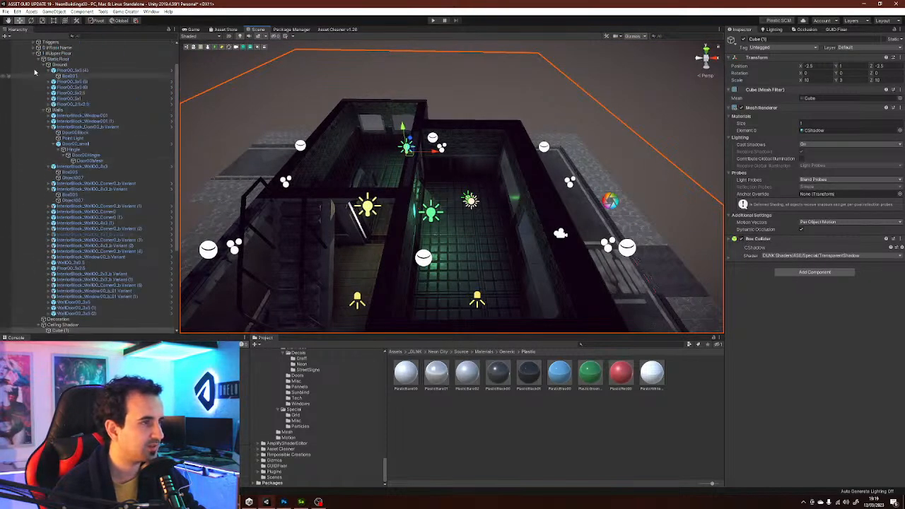
click(42, 58)
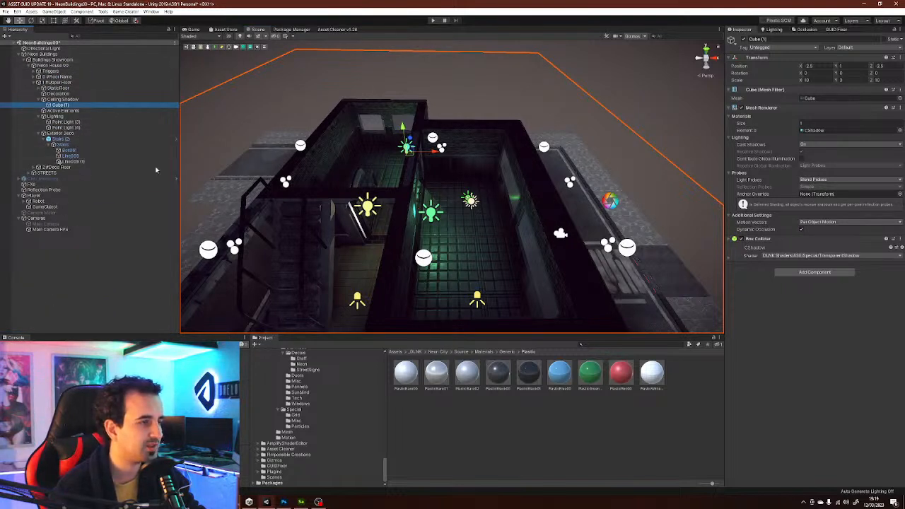
click(34, 168)
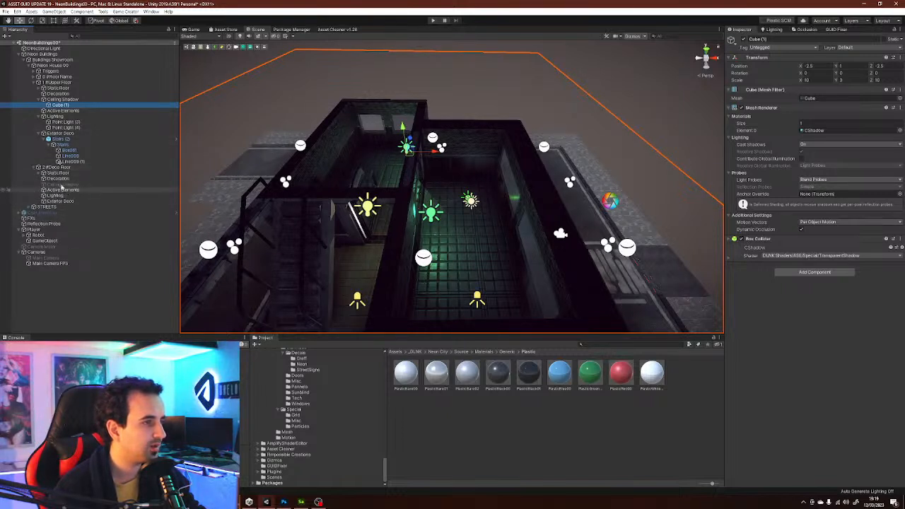
click(62, 185)
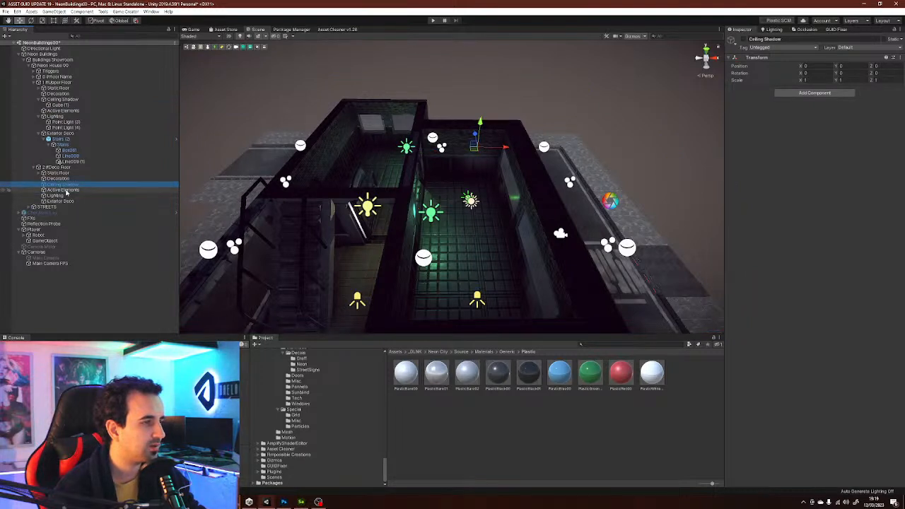
click(62, 173)
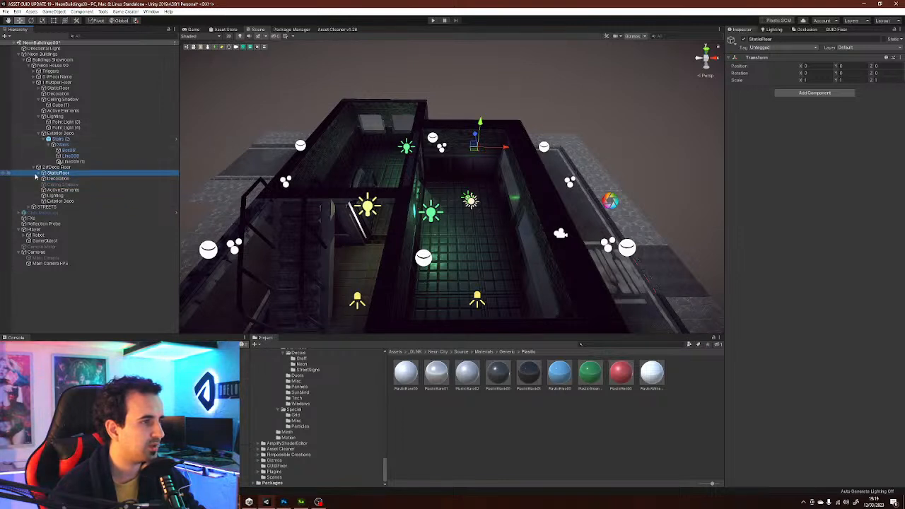
click(39, 174)
click(57, 178)
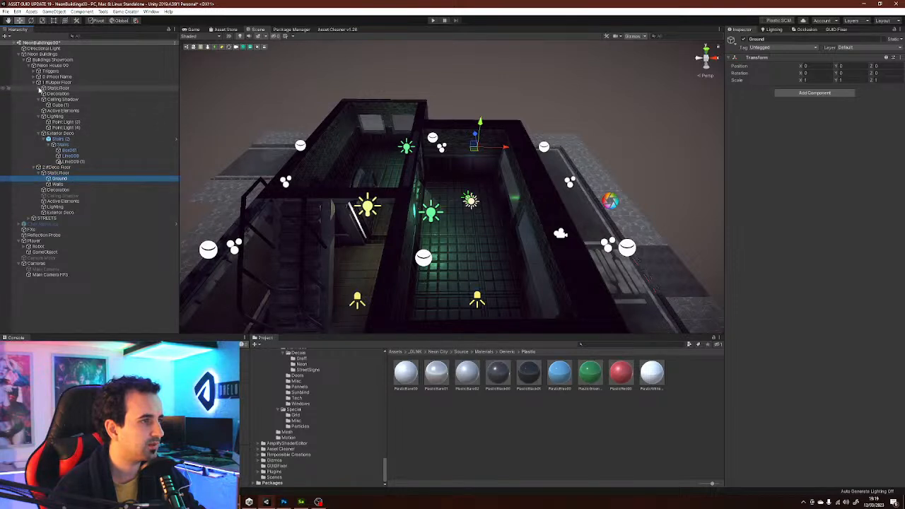
- Duplicate the six floor tiles in 1#Upper Floor's Ground and move the copies into 2#Deco Floor's Ground
click(40, 88)
click(39, 88)
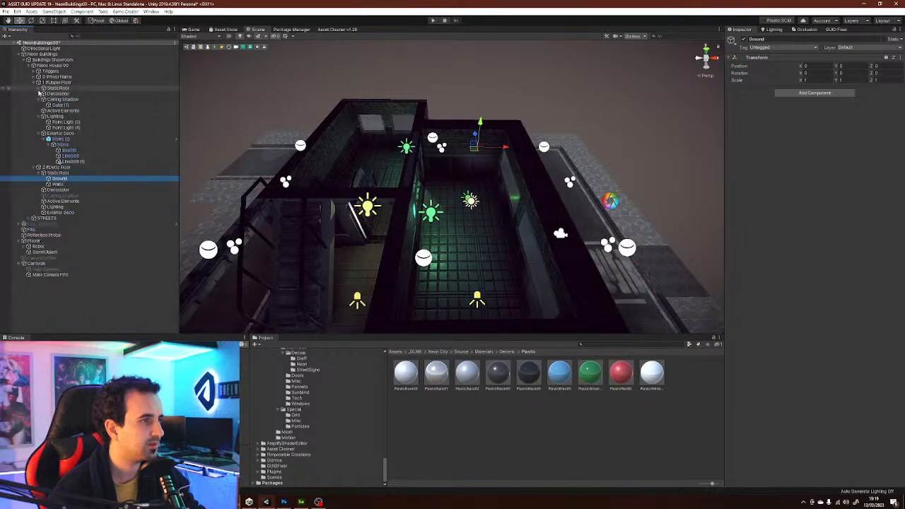
click(38, 132)
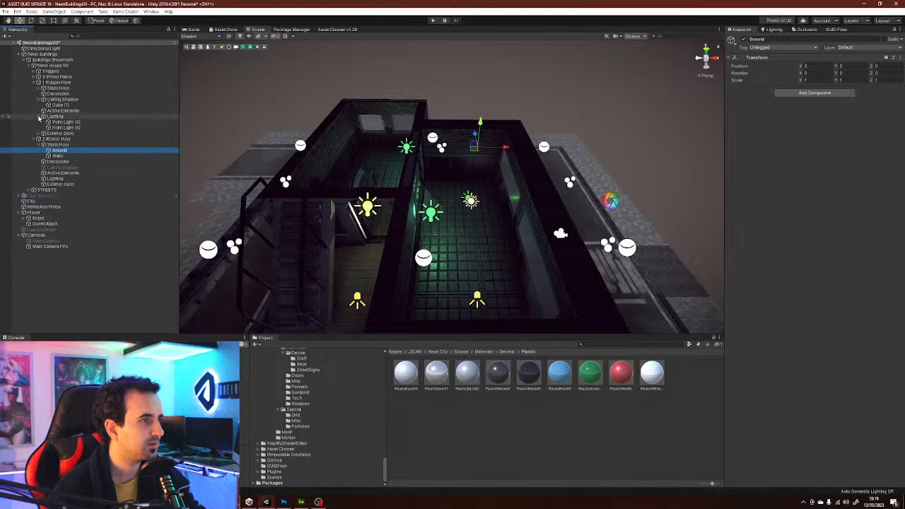
click(39, 115)
click(38, 99)
click(39, 87)
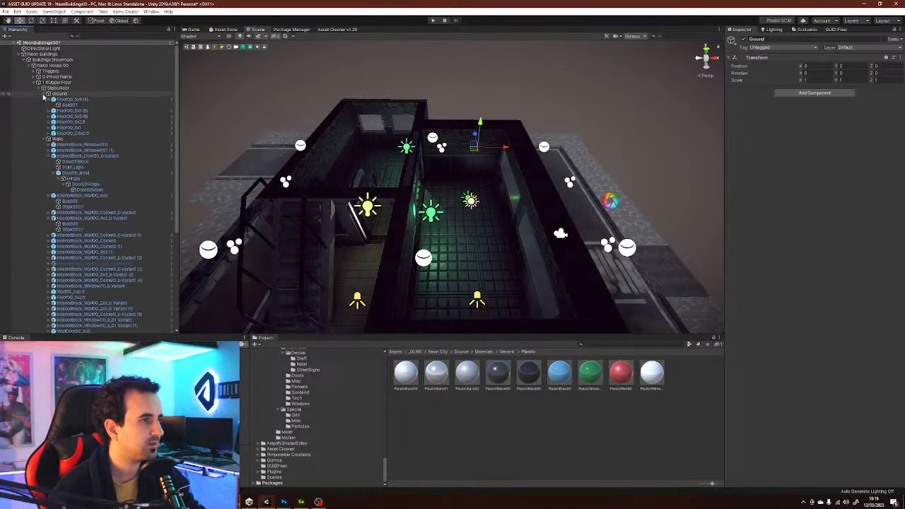
click(48, 98)
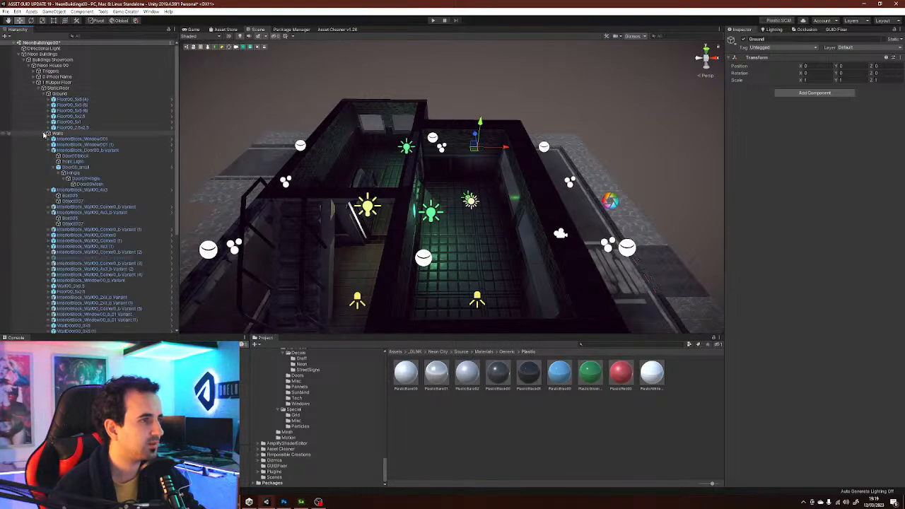
click(48, 133)
click(66, 122)
click(66, 128)
shift+click(71, 100)
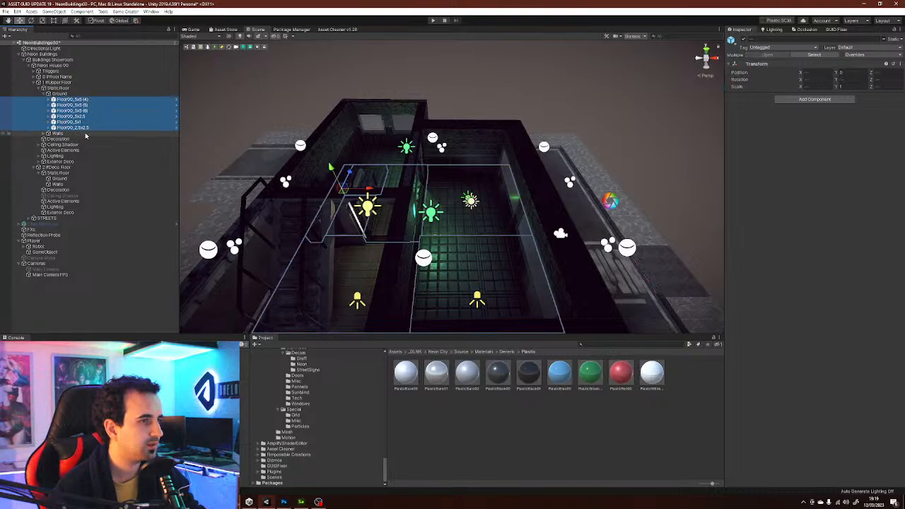
key(ctrl+d)
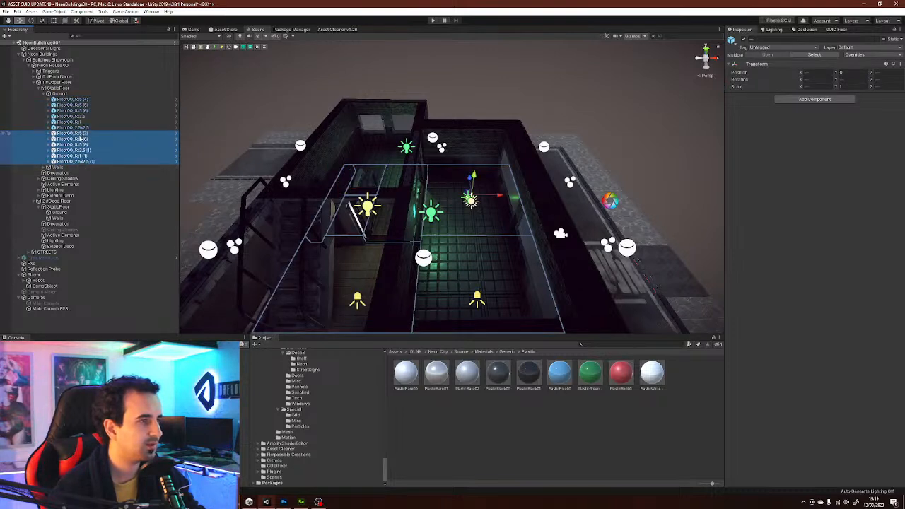
drag(69, 224, 62, 213)
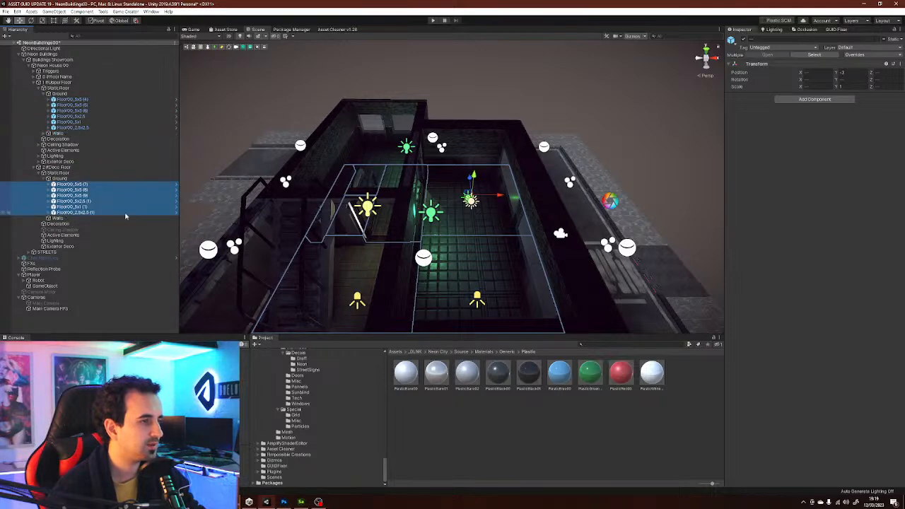
- Raise the six copied floor tiles to roof level above the upper floor's walls
drag(474, 176, 481, 140)
right_drag(517, 157, 435, 121)
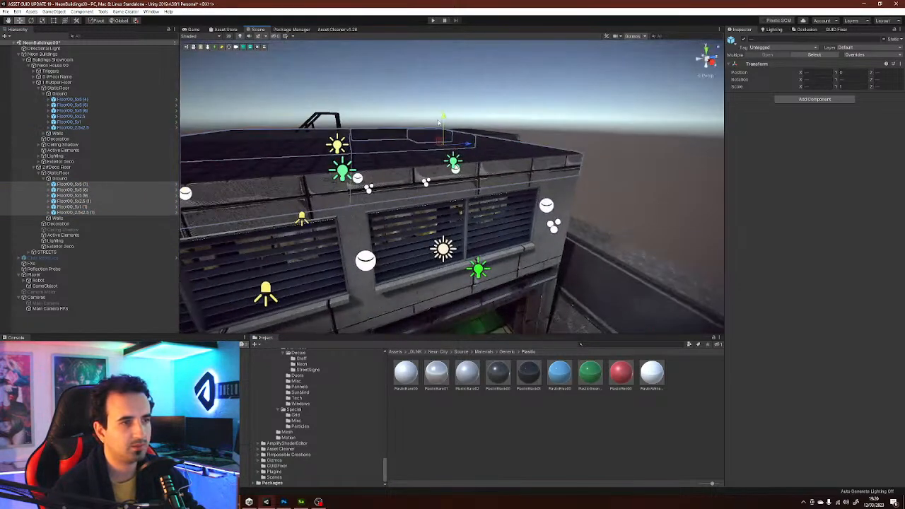
drag(443, 120, 443, 108)
- Move the misplaced Floor00_5x2.5 tile from the upper floor's Walls group into its Ground group
right_drag(482, 134, 430, 217)
click(429, 220)
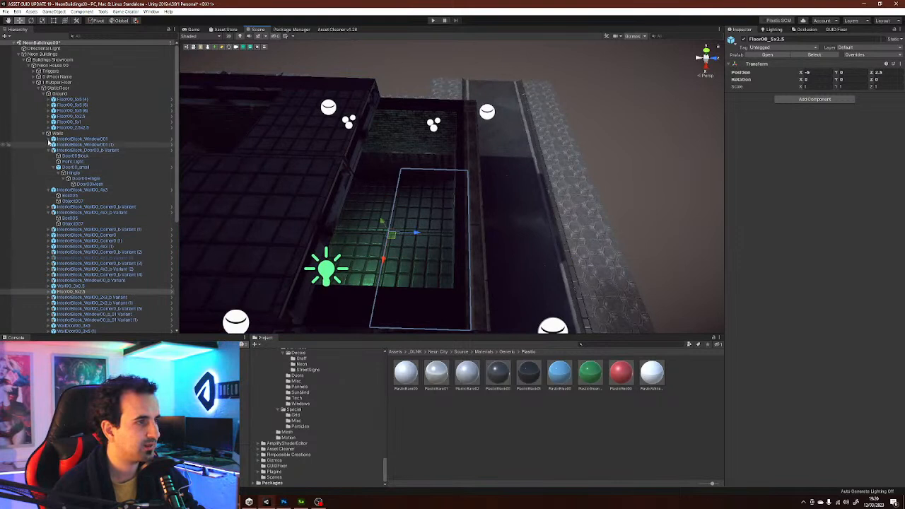
drag(64, 144, 57, 134)
click(45, 140)
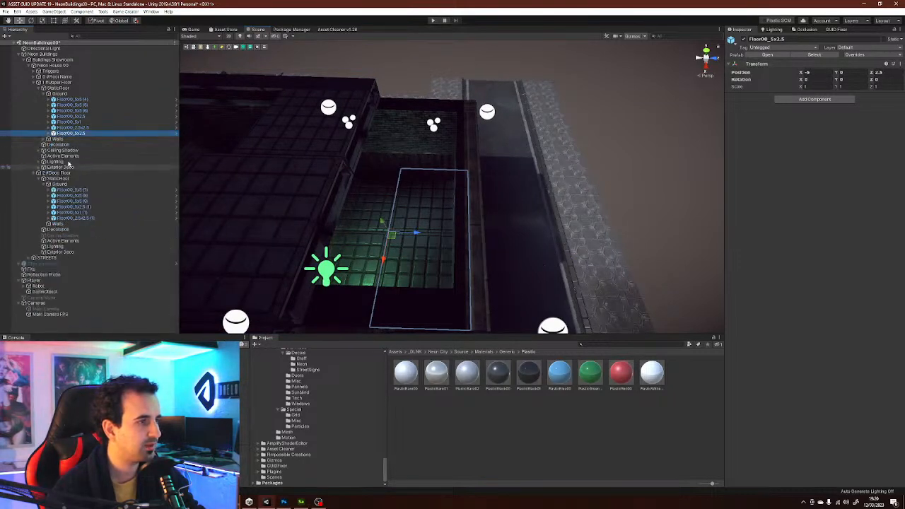
- Duplicate the Floor00_5x2.5 tile, move the copy into 2#Deco Floor's Ground, and raise it to Y 0.5
key(ctrl+d)
drag(70, 201, 70, 195)
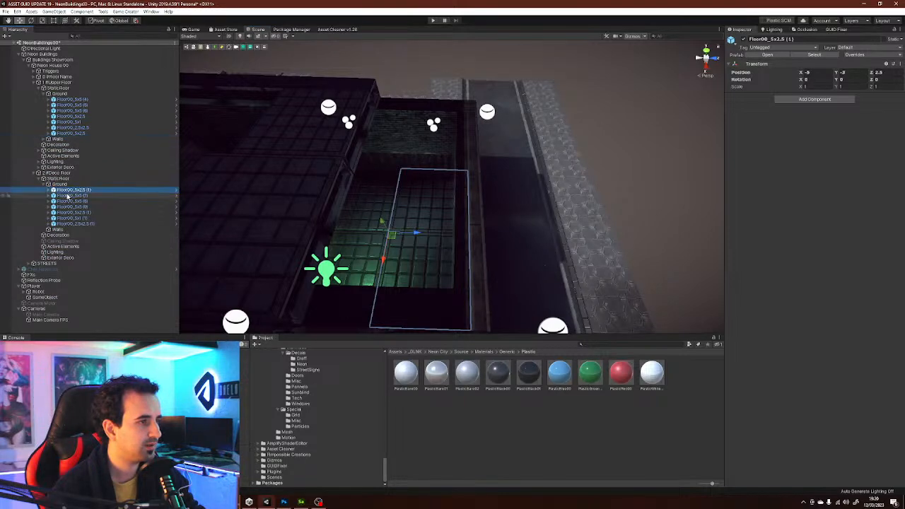
drag(381, 221, 375, 172)
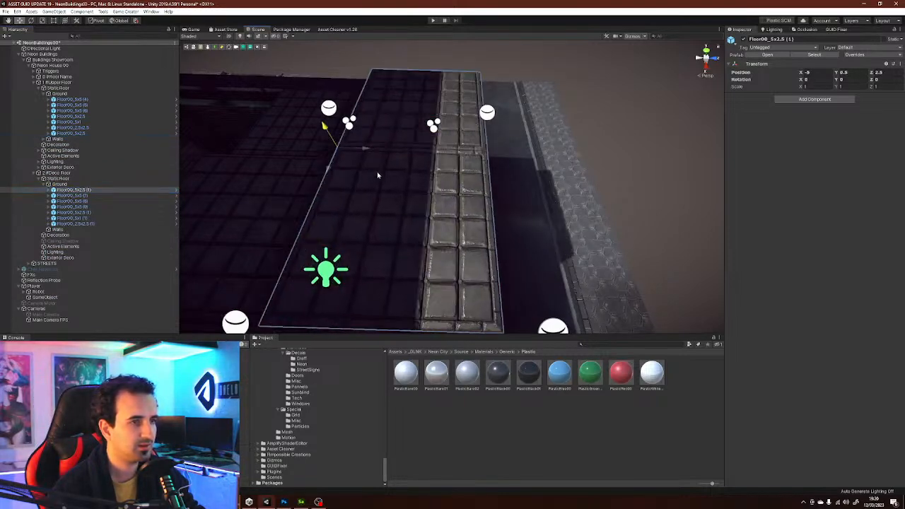
click(541, 423)
- Inspect the new roof tiles from above and the stairwell and ceiling from inside the building
right_drag(525, 238, 480, 243)
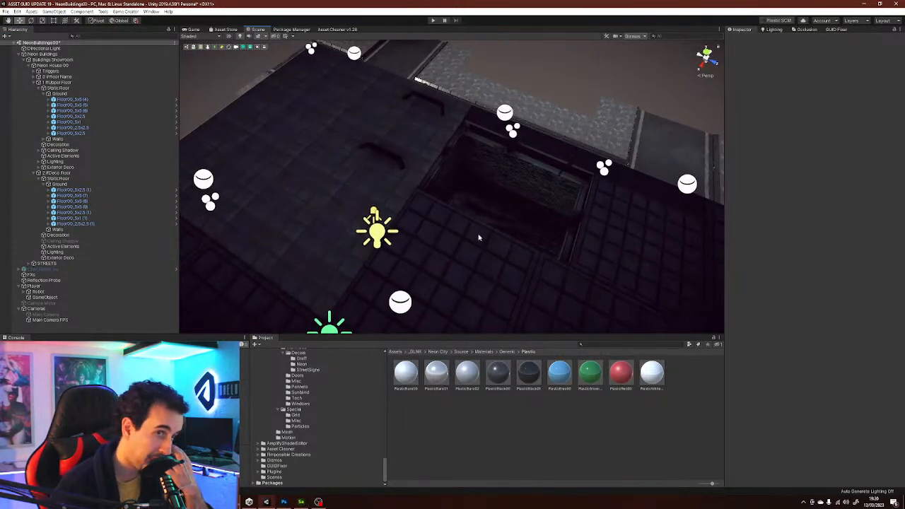
click(374, 157)
right_drag(374, 157, 592, 15)
click(513, 448)
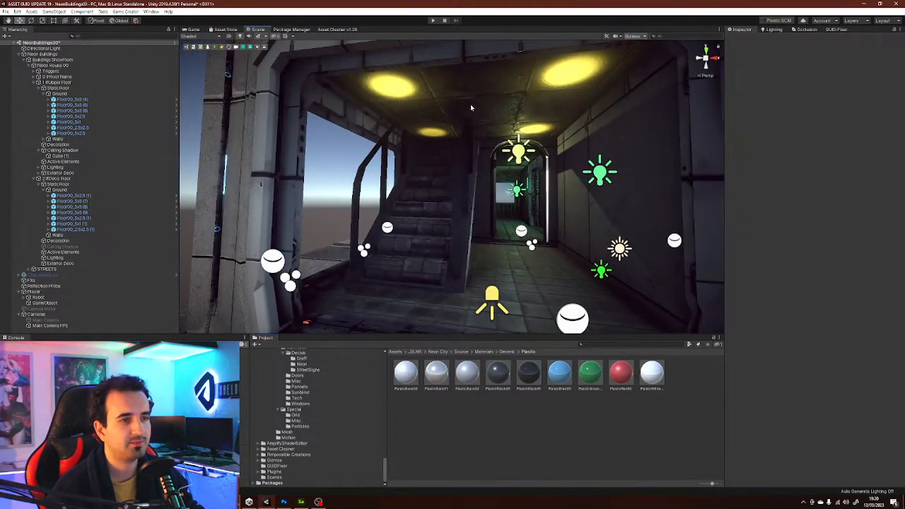
- Find the shadow cube above the upper floor and deactivate that floor's Ceiling Shadow group
click(470, 107)
key(f)
right_drag(474, 143, 467, 117)
click(464, 107)
right_drag(532, 153, 422, 152)
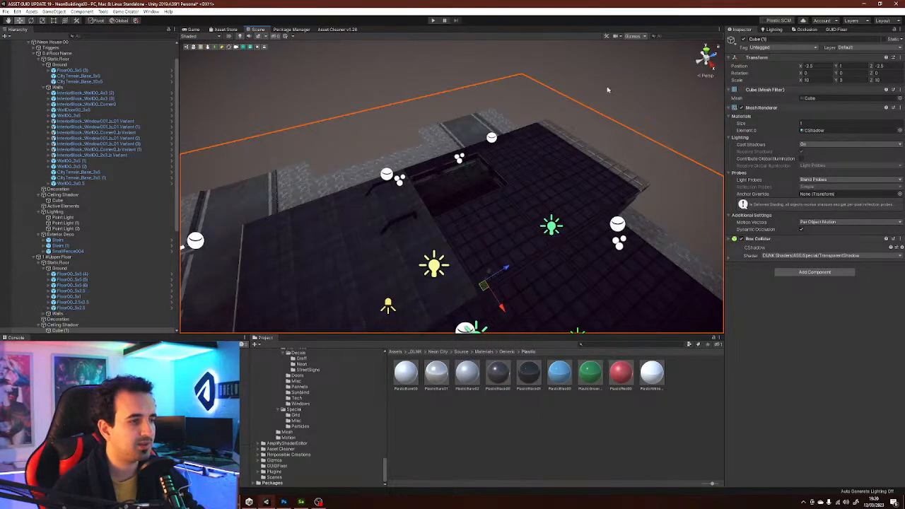
click(123, 325)
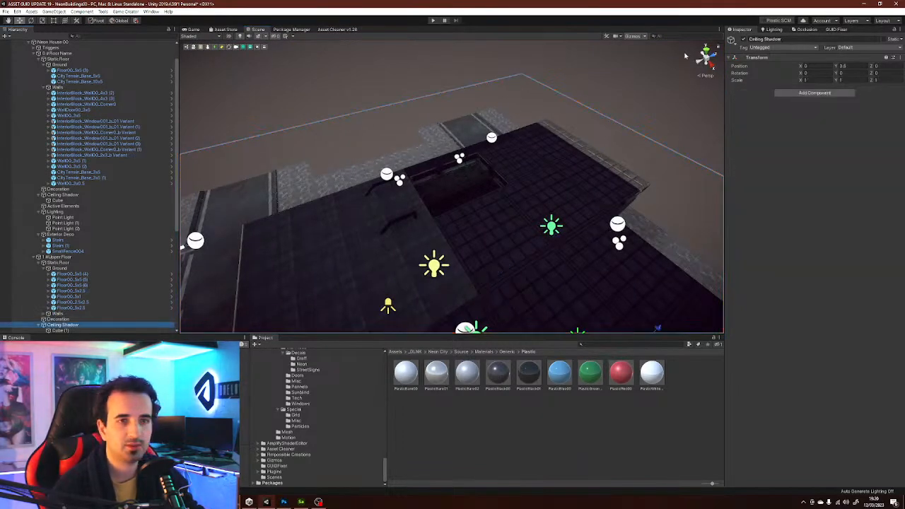
click(743, 40)
click(640, 79)
- Move the Floor00_5x2.5 (1), Floor00_5x1 (1) and Floor00_2.5x2.5 (1) roof tiles together along Z, past the roof's opposite side
click(542, 178)
right_drag(543, 178, 563, 160)
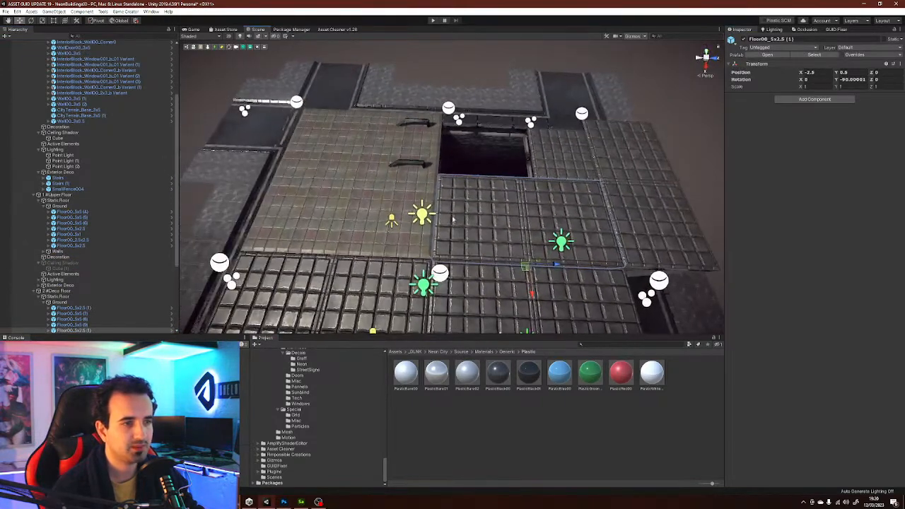
click(563, 158)
shift+click(543, 217)
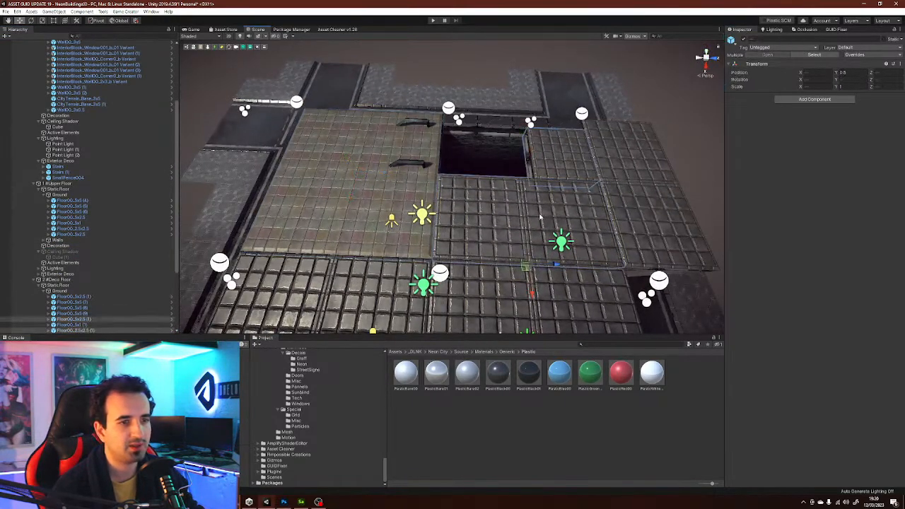
shift+click(537, 166)
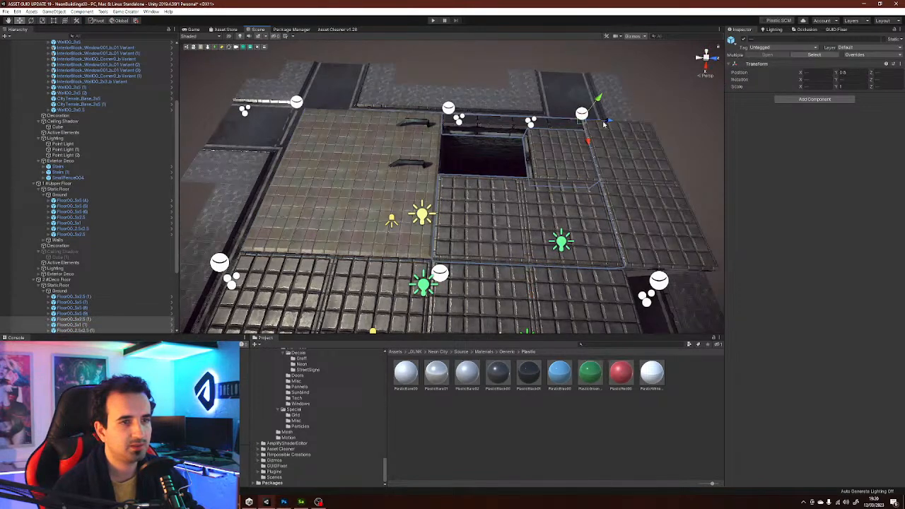
key(Delete)
- Move the Floor00_5x5 (9) roof tile off the real stairwell to Z 0, filling the freed area
click(387, 177)
drag(387, 177, 546, 177)
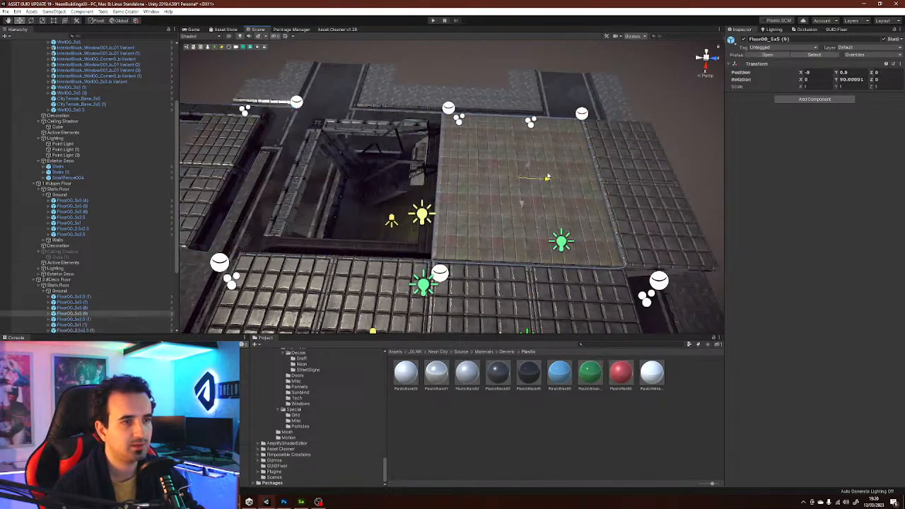
middle_drag(398, 170, 535, 202)
- Move the Floor00_5x2.5 (1) roof tile along Z beside the stairwell opening and correct its Z position to align with its neighbours
click(361, 240)
drag(305, 287, 544, 286)
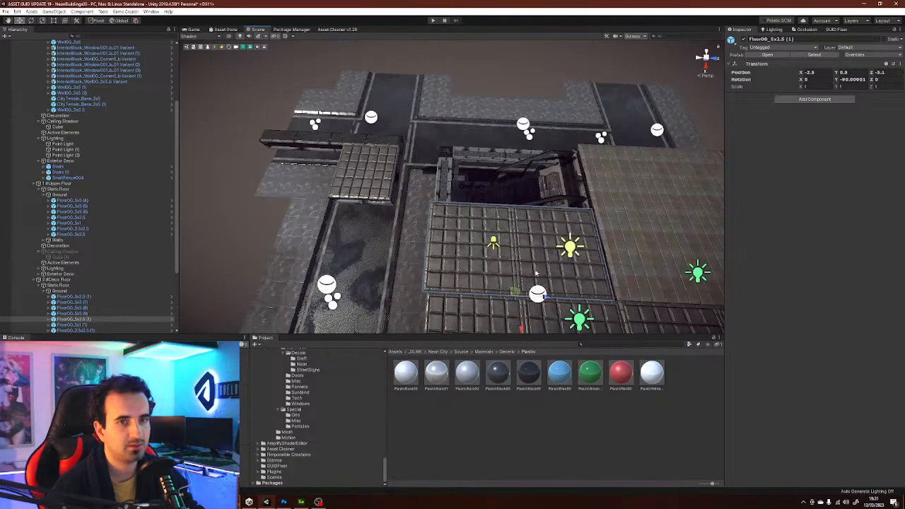
key(w)
mouse_move(580, 185)
right_down()
mouse_move(549, 224)
mouse_move(559, 228)
mouse_move(586, 200)
right_up()
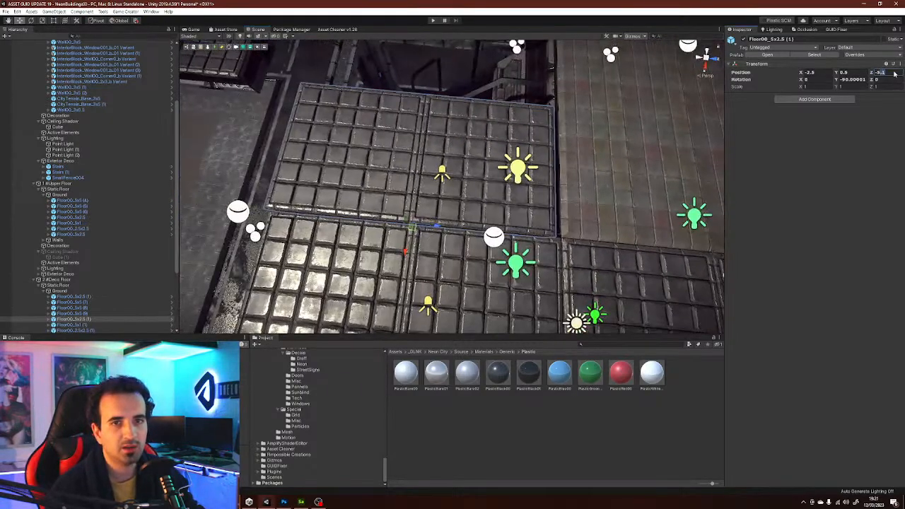
key(BackSpace)
right_drag(386, 203, 253, 164)
key(w)
key(s)
- Set the Floor00_2.5x2.5 (1) tile's Z position to -10 and move it along Z against the stairwell opening
click(278, 169)
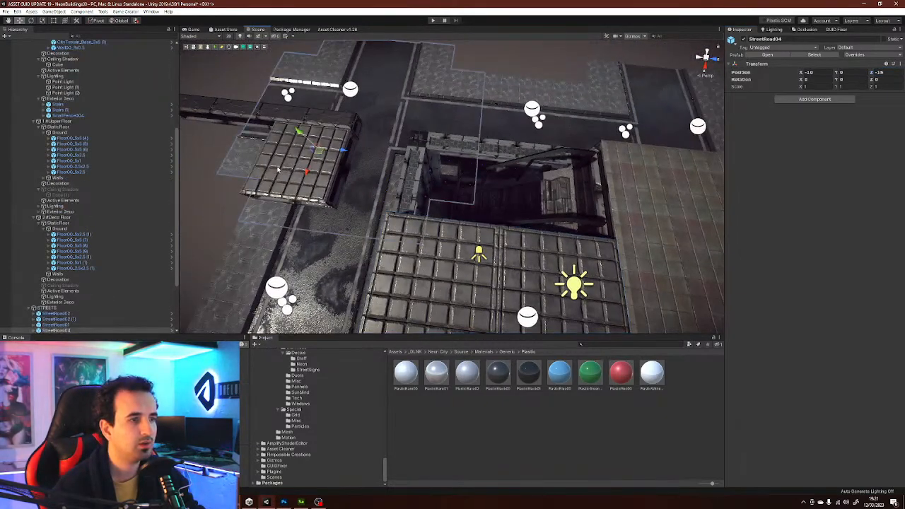
click(282, 183)
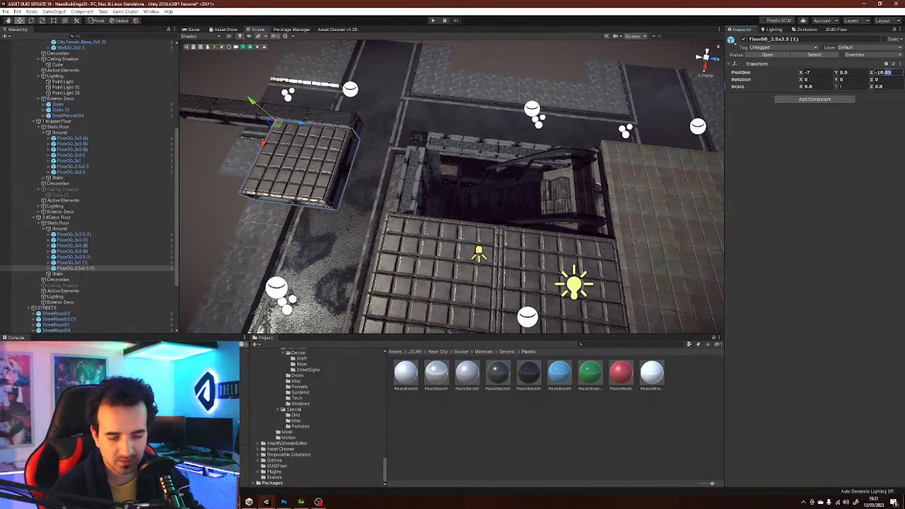
key(BackSpace)
right_drag(314, 170, 315, 167)
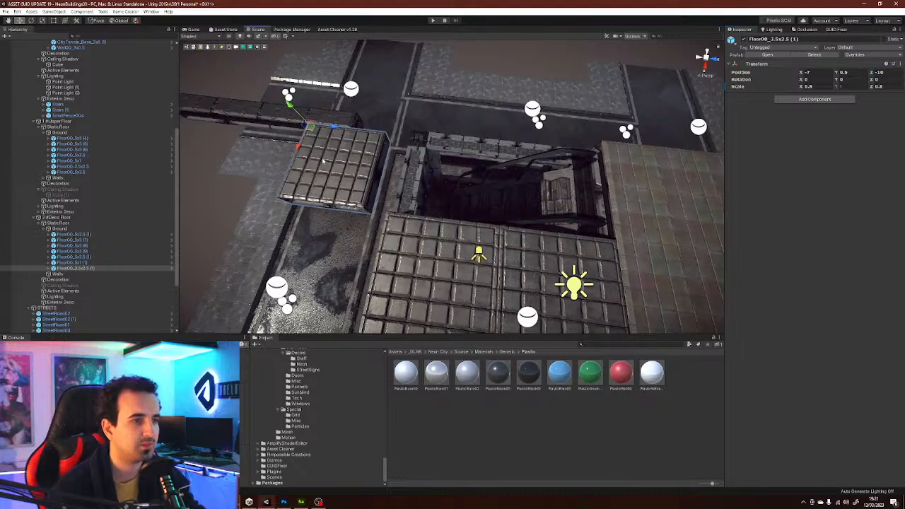
drag(334, 133, 428, 136)
- Set the Floor00_5x1 (1) tile's Z position to -8, and move it along Z into place at the stairwell opening
click(279, 116)
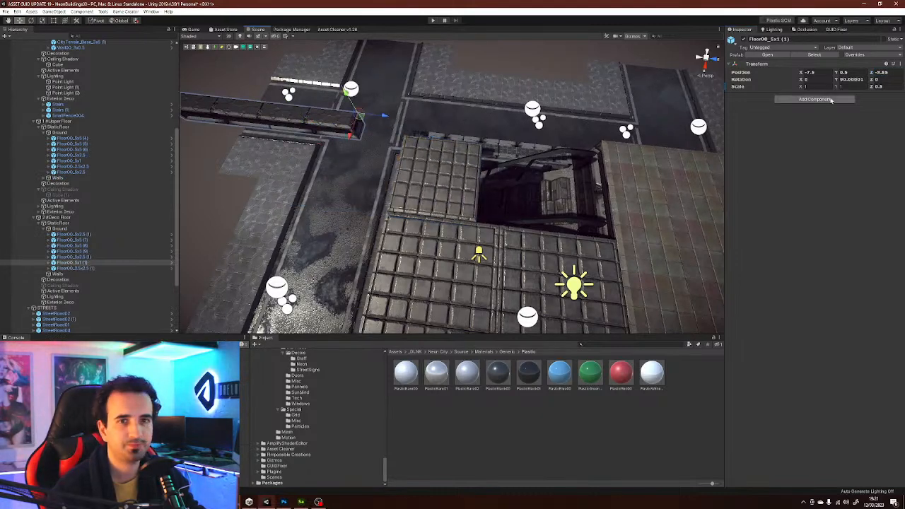
text(-8)
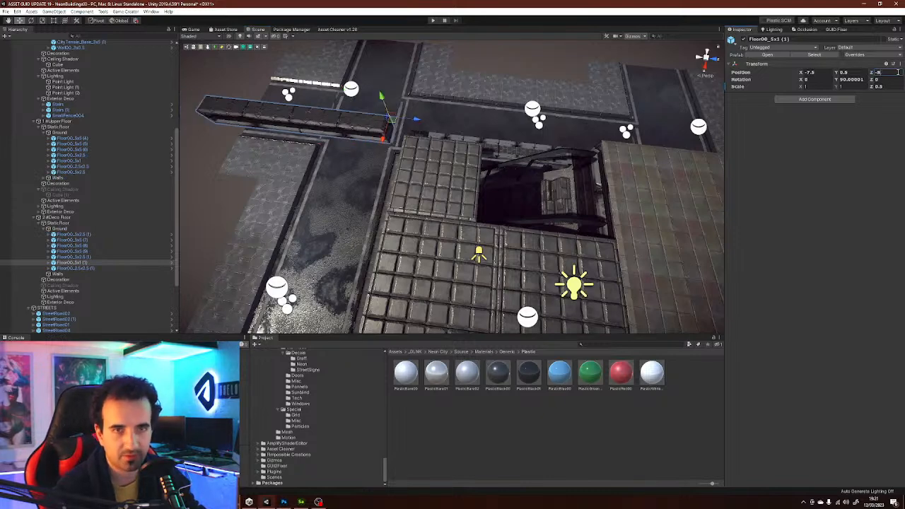
right_drag(347, 183, 428, 124)
drag(414, 129, 631, 143)
right_drag(620, 141, 598, 103)
click(658, 426)
- Open the Pannels material folder with the upper floor's ceiling in view
right_drag(570, 264, 198, 256)
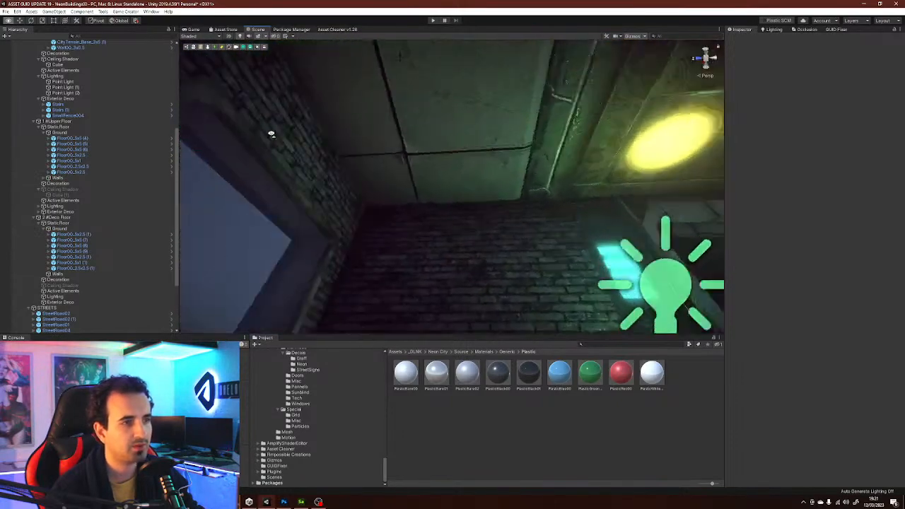
right_drag(370, 141, 206, 329)
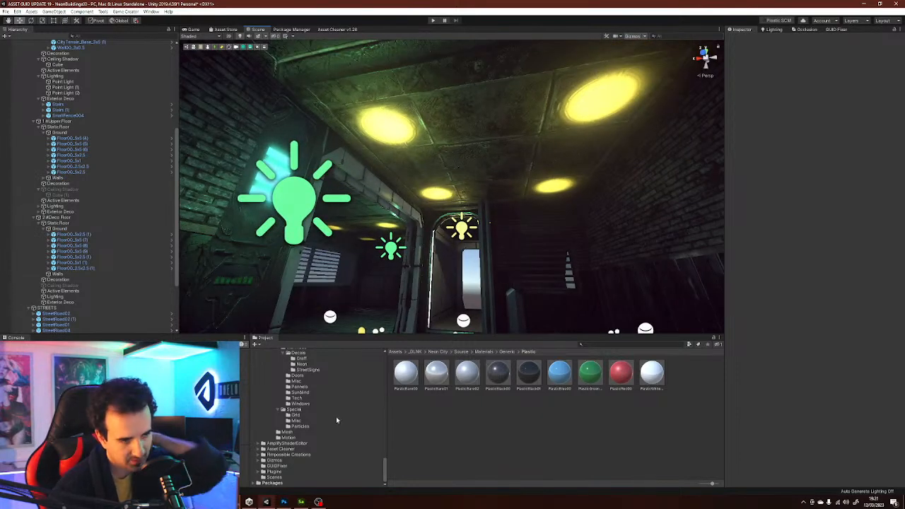
click(304, 388)
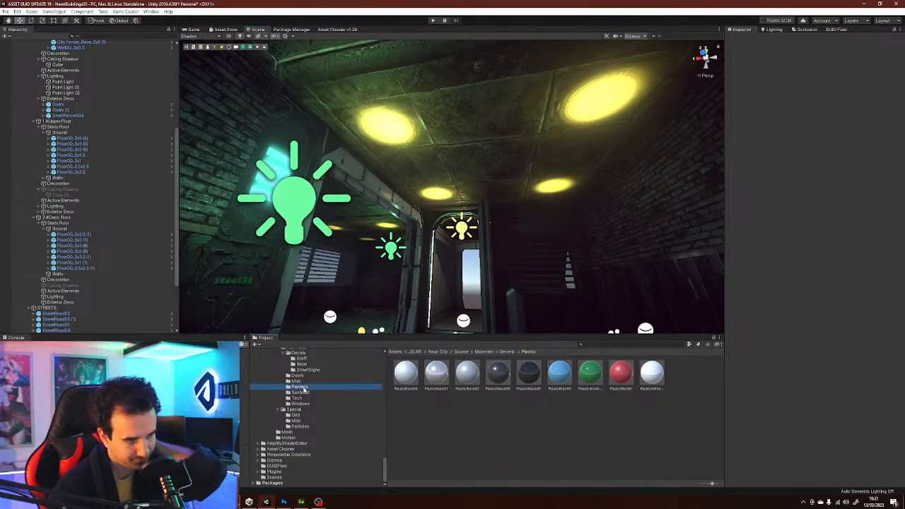
click(660, 444)
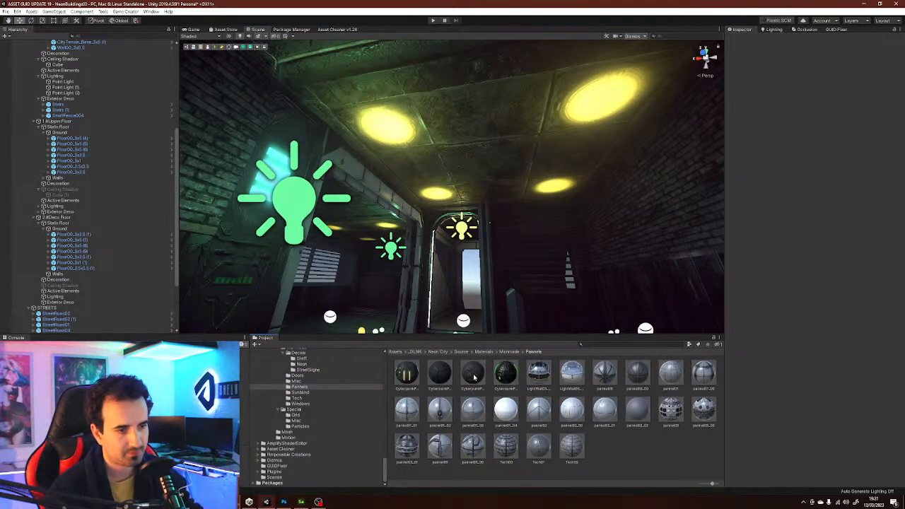
- Apply the CyberpunkPannel02 material to the undersides of the upper floor's ceiling tiles, undoing a misplaced application
drag(475, 378, 516, 200)
drag(517, 157, 524, 188)
right_drag(524, 188, 523, 148)
key(ctrl+z)
drag(485, 309, 515, 201)
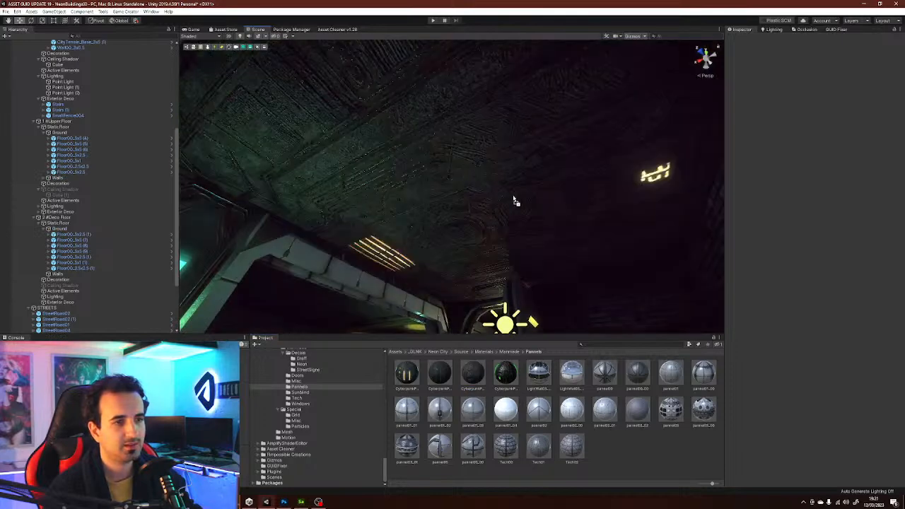
right_drag(571, 250, 430, 298)
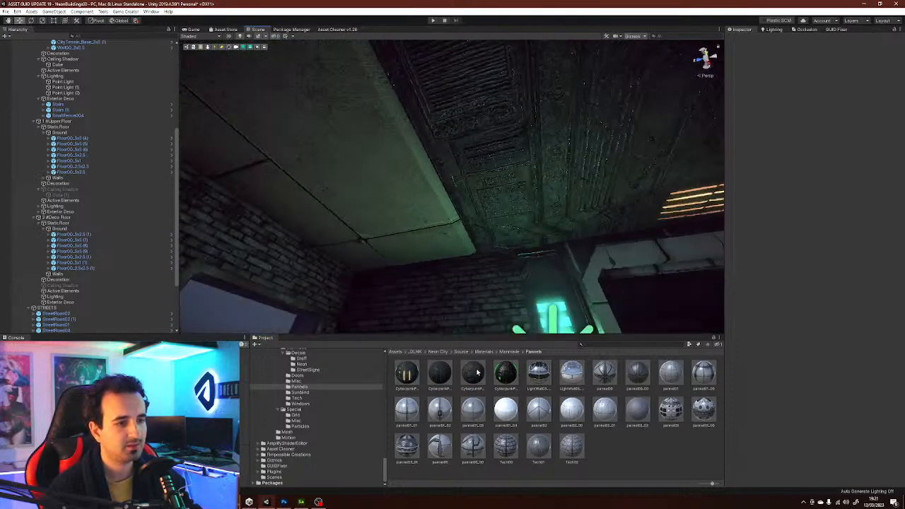
drag(478, 373, 422, 223)
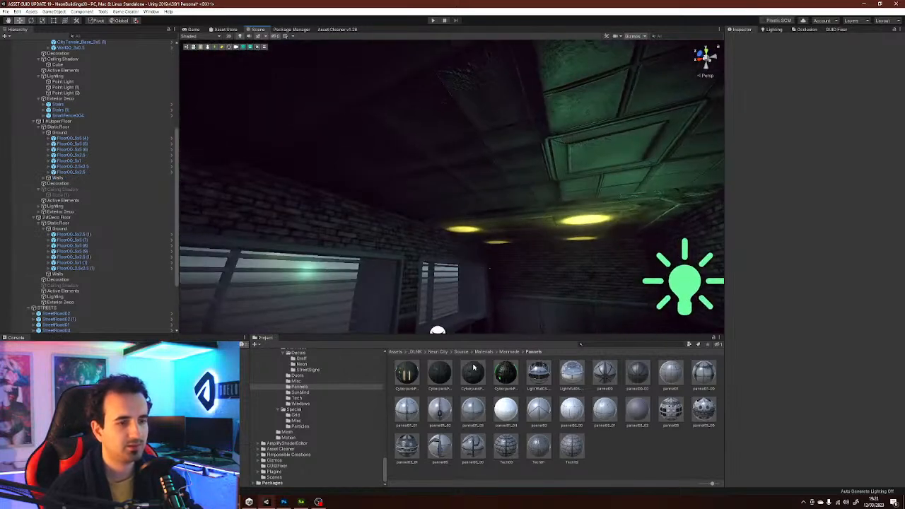
drag(474, 366, 500, 199)
- Inspect the upper floor's rooms with the new ceiling material and the building's exterior
right_drag(506, 200, 509, 327)
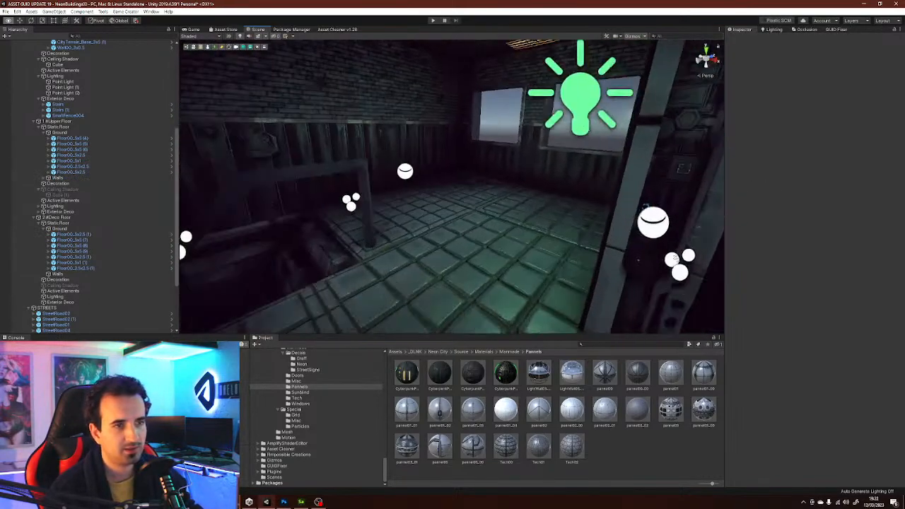
right_drag(586, 217, 474, 217)
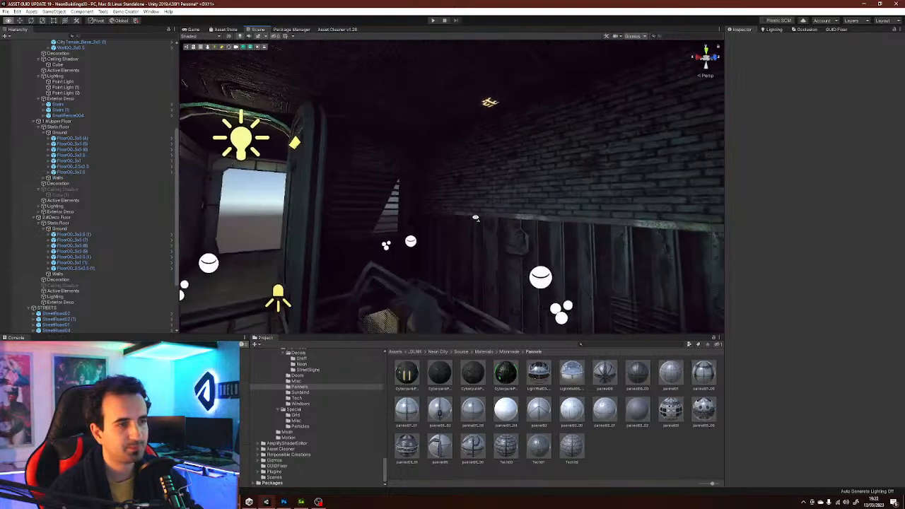
right_drag(773, 228, 715, 231)
right_drag(562, 308, 434, 209)
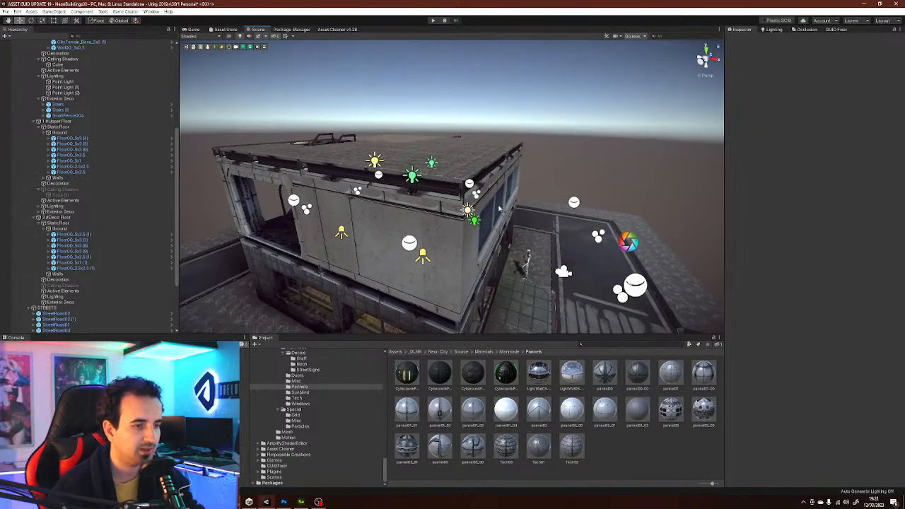
- Open the Deco Buildings prefab folder under Building Deco and preview the BuildingDeco00 prefab
click(298, 427)
key(Up)
key(Up)
key(Up)
key(Up)
key(Up)
key(Up)
key(Up)
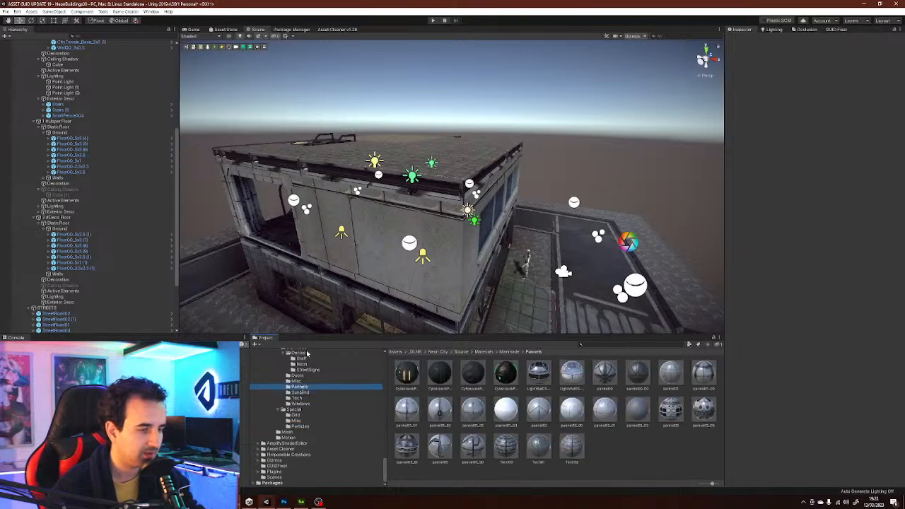
scroll(301, 370, up, 5)
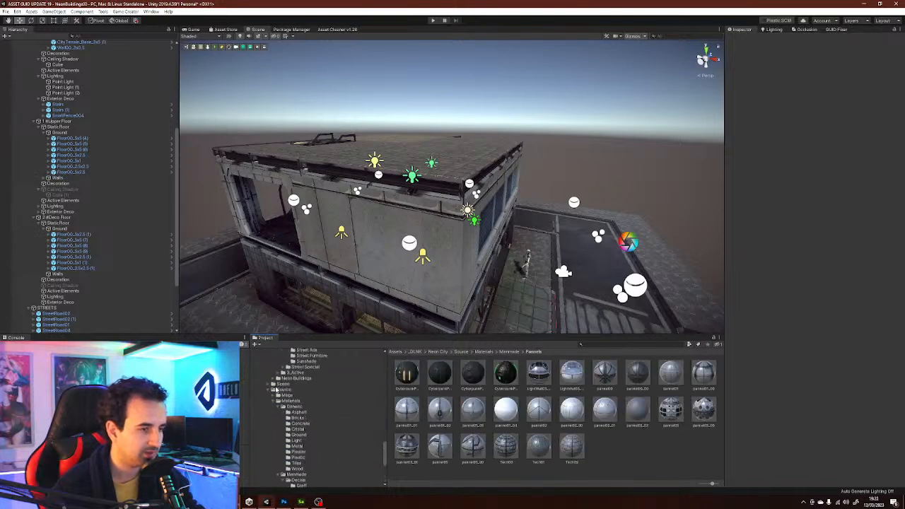
scroll(276, 393, up, 10)
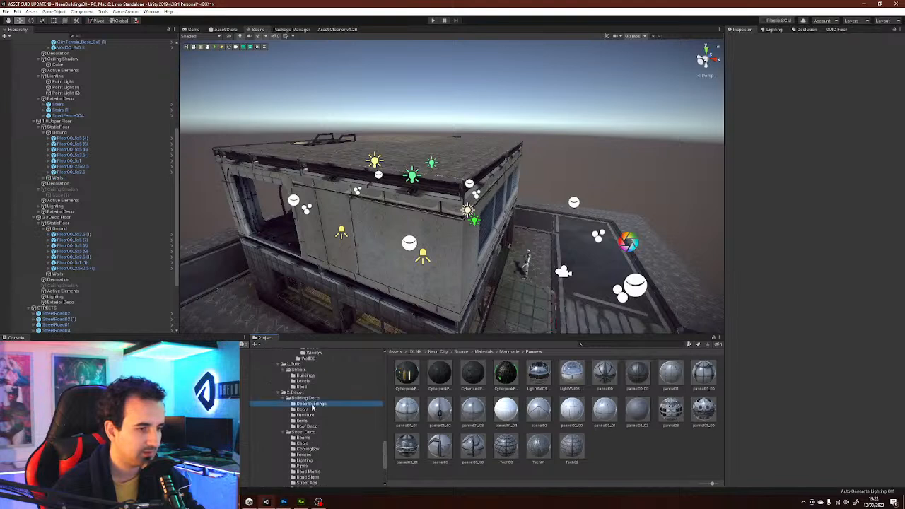
click(311, 405)
click(401, 382)
drag(814, 422, 772, 417)
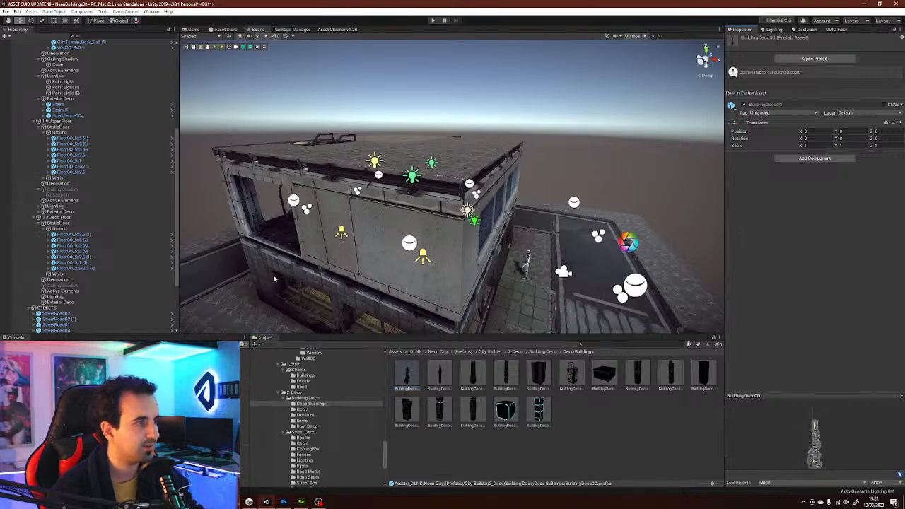
- Collapse the two lower floors' groups and the Deco Floor's Ground group in the scene hierarchy
scroll(92, 138, up, 5)
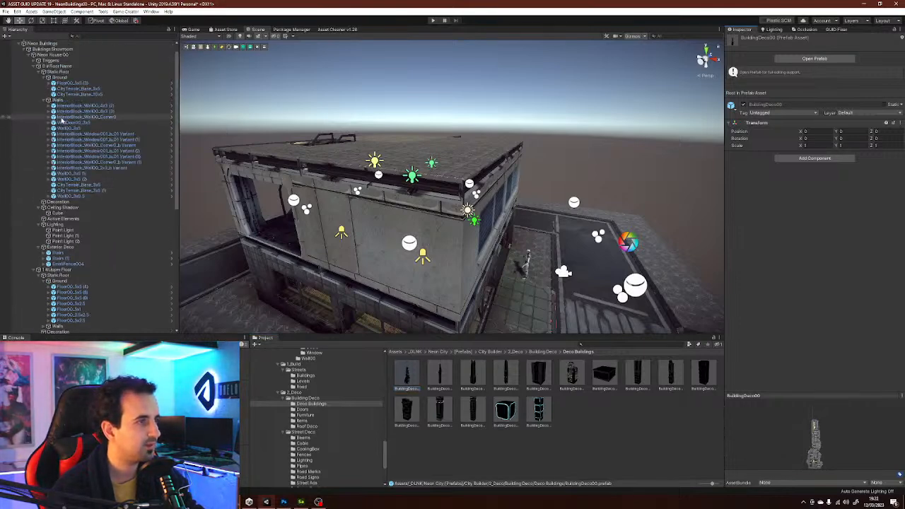
click(34, 66)
click(34, 72)
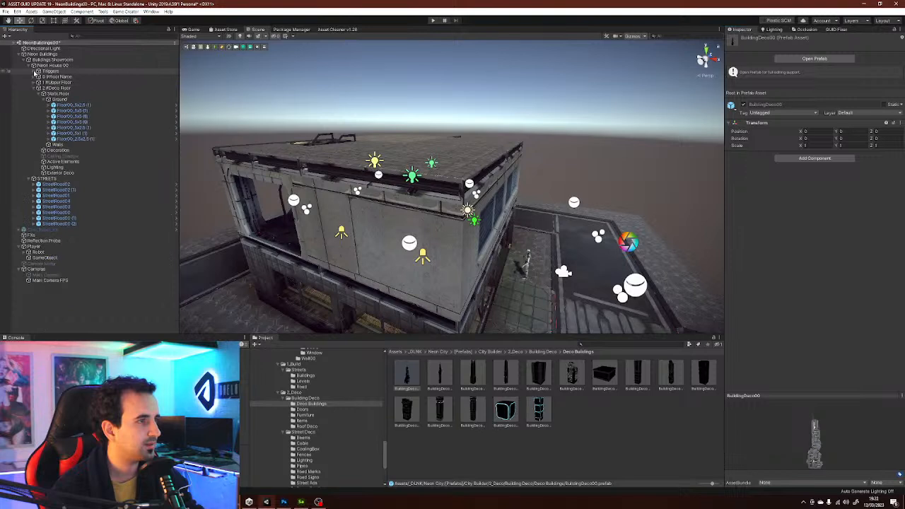
click(44, 99)
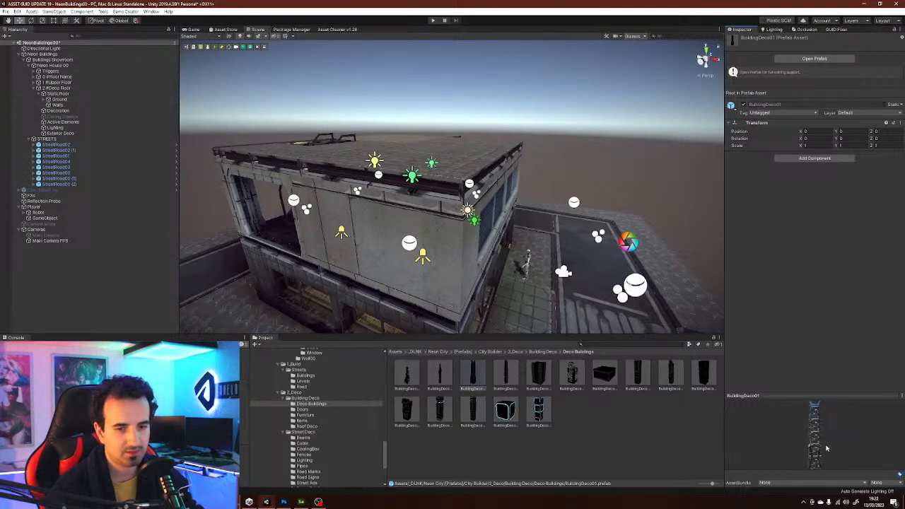
- Preview the BuildingDeco01b prefab and add BuildingDeco002 to the Walls group of 2#Deco Floor
click(514, 380)
drag(813, 468, 753, 453)
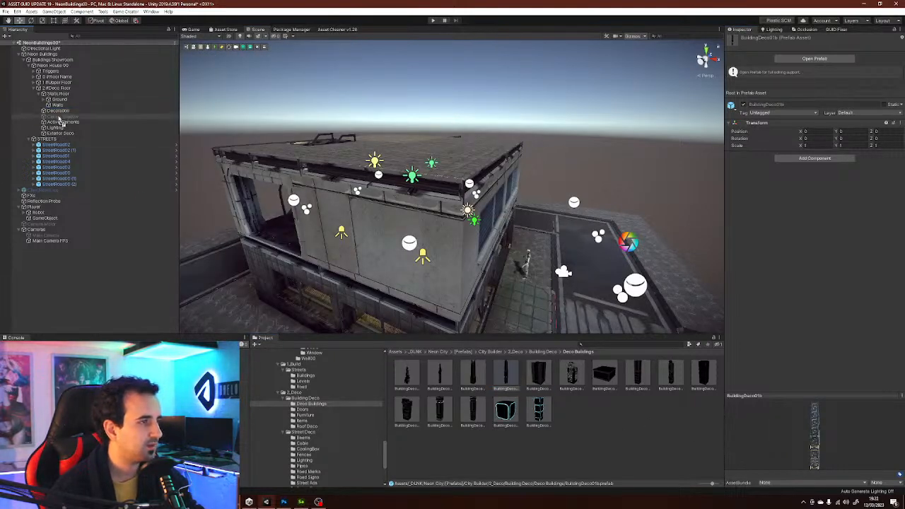
drag(62, 115, 59, 106)
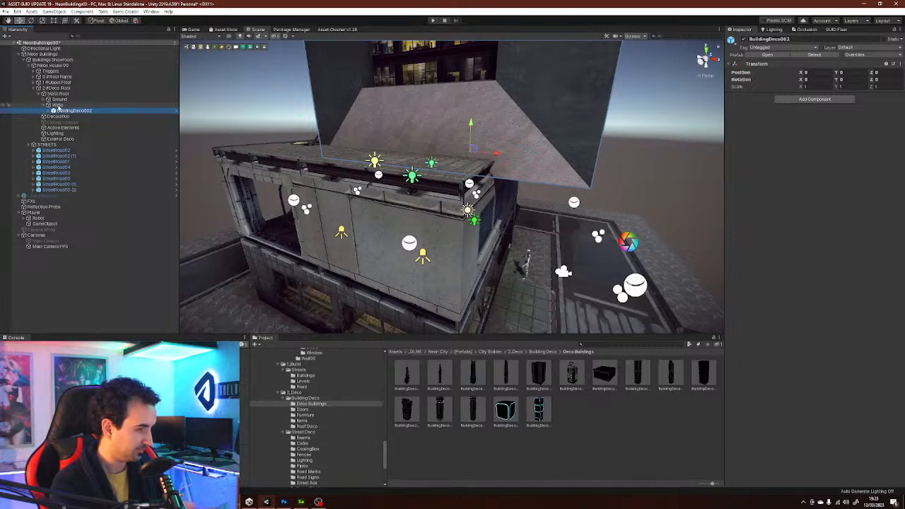
- Move BuildingDeco002 over the roof to X -2.5 and Z -2.5, and raise it slightly
right_drag(368, 194, 487, 164)
drag(506, 158, 490, 185)
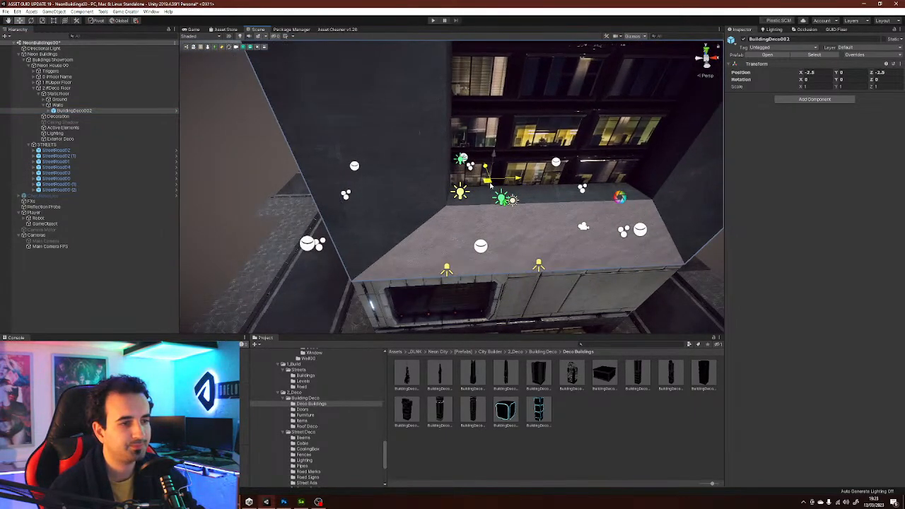
right_drag(490, 186, 571, 151)
mouse_move(477, 151)
mouse_down()
mouse_move(478, 135)
mouse_move(478, 142)
mouse_up()
- Select the Box002 mesh of the Floor00_5x2.5 (1) roof tile and locate its Element 1 material in the project
right_drag(520, 148, 704, 210)
key(w)
click(649, 437)
right_drag(509, 280, 501, 235)
click(504, 231)
click(827, 138)
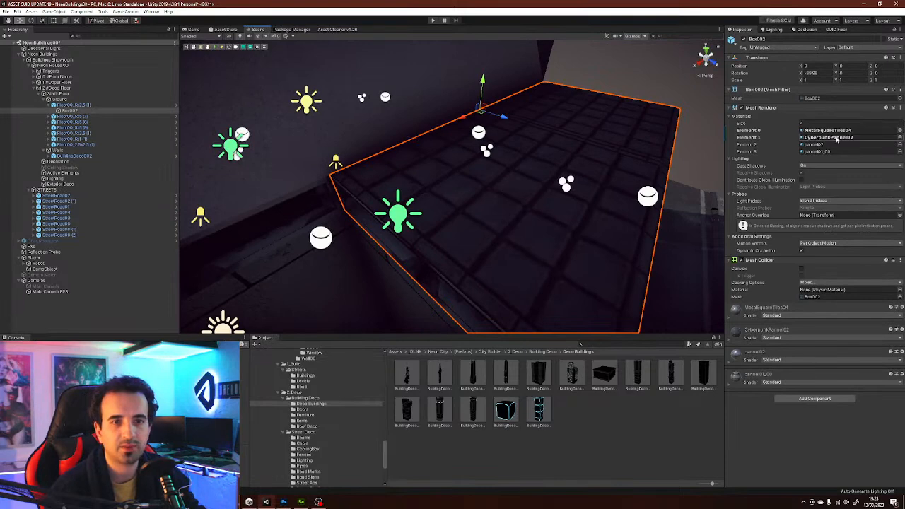
click(623, 435)
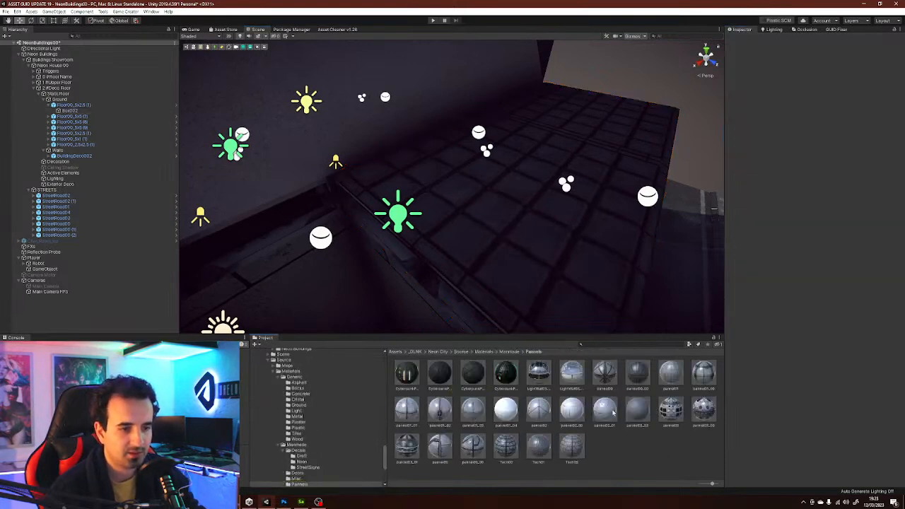
- Try panel materials from the Pannels folder on the roof surface and the tower, and undo the last one
drag(558, 378, 535, 273)
right_drag(615, 275, 628, 176)
right_drag(571, 249, 506, 301)
drag(508, 372, 495, 227)
right_drag(496, 227, 539, 237)
key(ctrl+z)
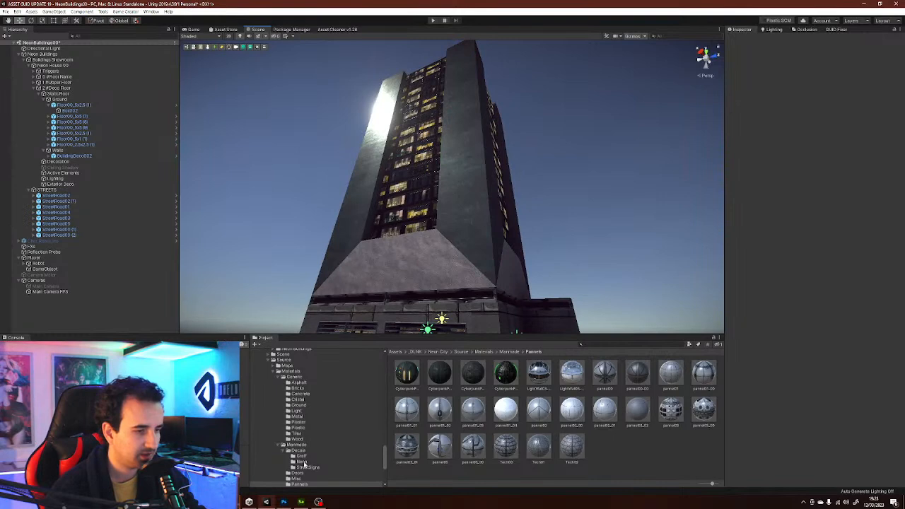
- Try a ribbed material from the Generic Metal folder on the tower's sloped base
click(298, 422)
click(300, 416)
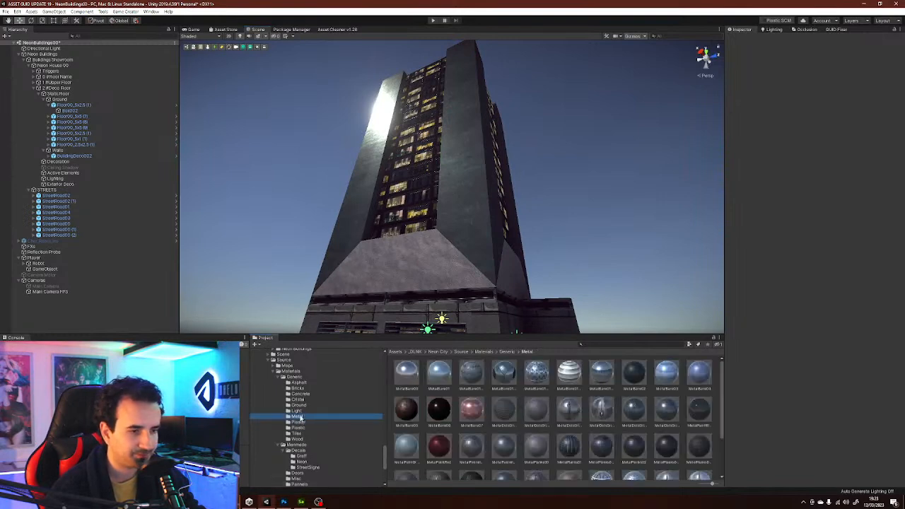
scroll(575, 420, down, 1)
drag(478, 446, 447, 260)
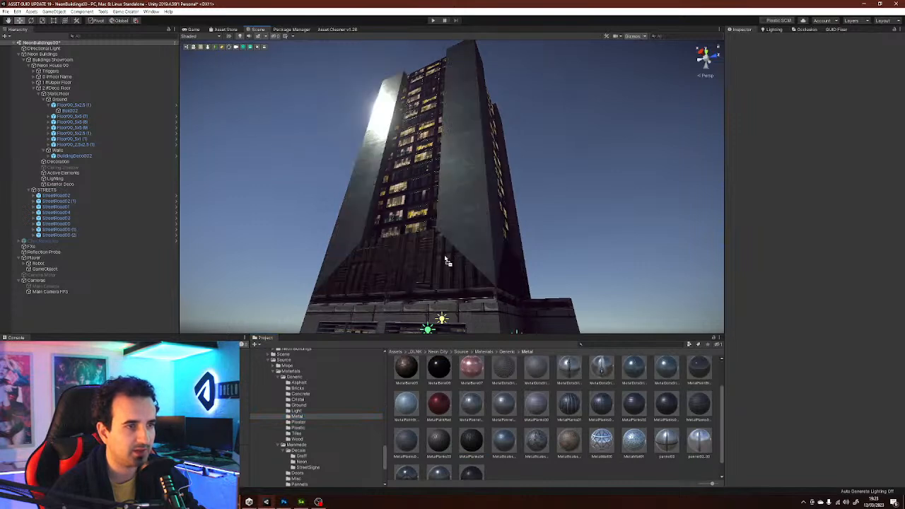
right_drag(474, 276, 487, 260)
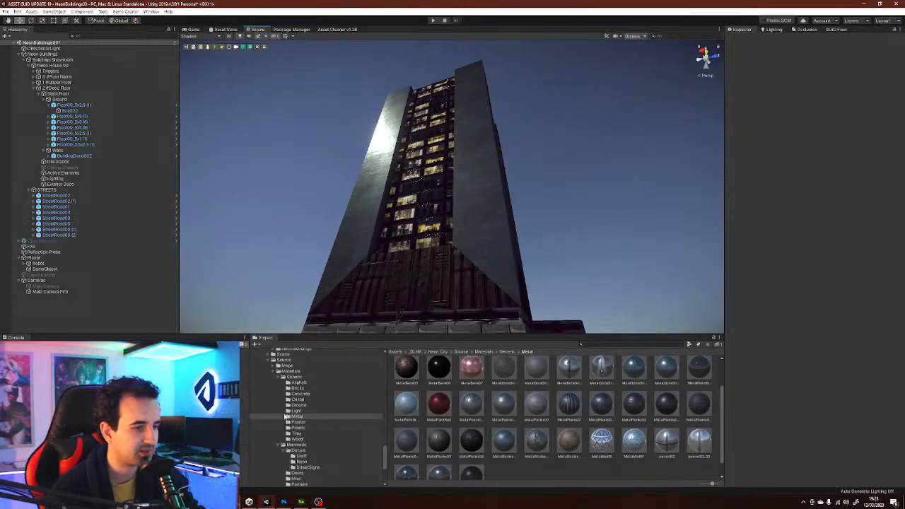
- Look through the Light, Cristal, Ground, Plastic and Wood material folders, ending in the Tiles folder
click(296, 411)
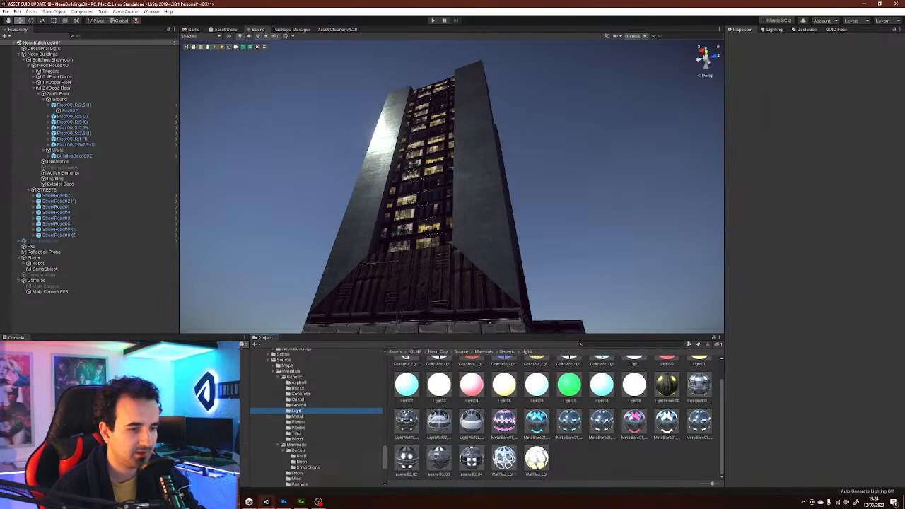
scroll(503, 420, up, 2)
click(311, 400)
click(309, 405)
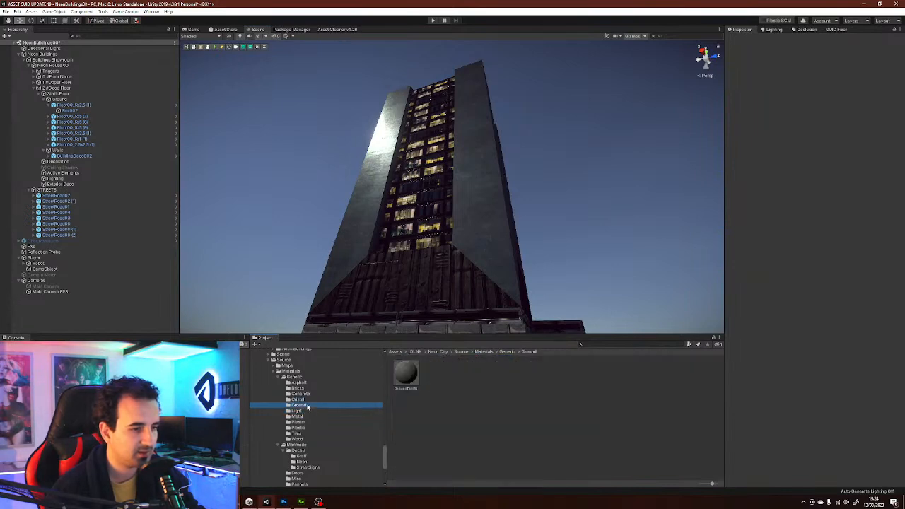
click(298, 439)
click(298, 433)
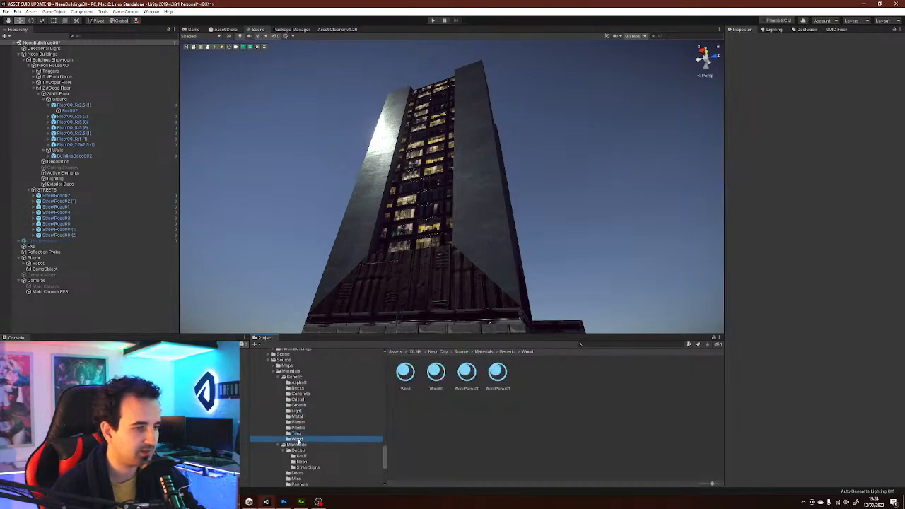
click(298, 429)
click(298, 433)
- Try several metal and floor tile materials from the Tiles folder on the tower's outer walls
drag(501, 447, 475, 262)
drag(409, 442, 458, 206)
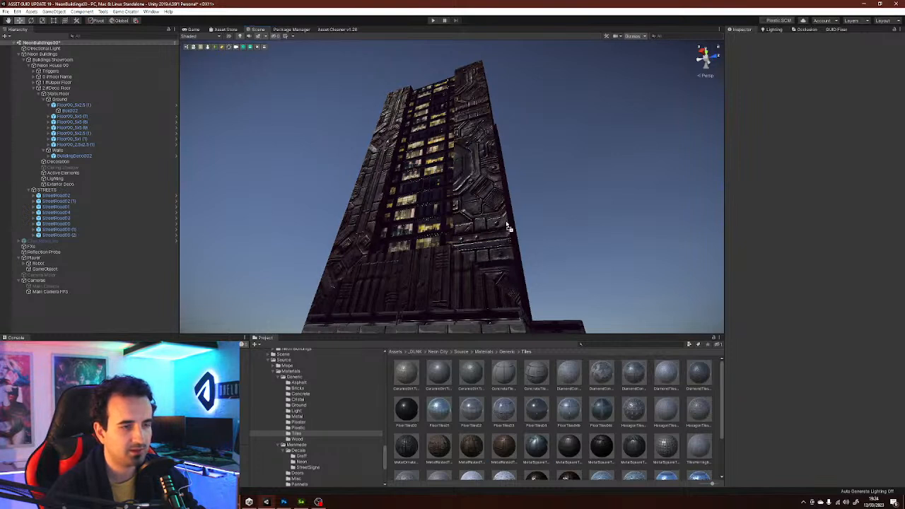
drag(508, 228, 504, 227)
drag(529, 384, 495, 235)
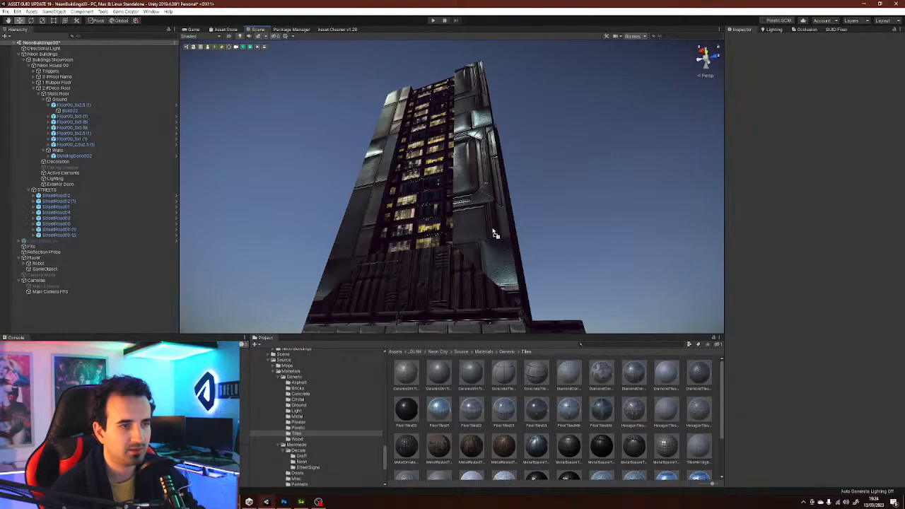
right_drag(552, 223, 553, 249)
drag(601, 451, 457, 188)
right_drag(519, 228, 517, 214)
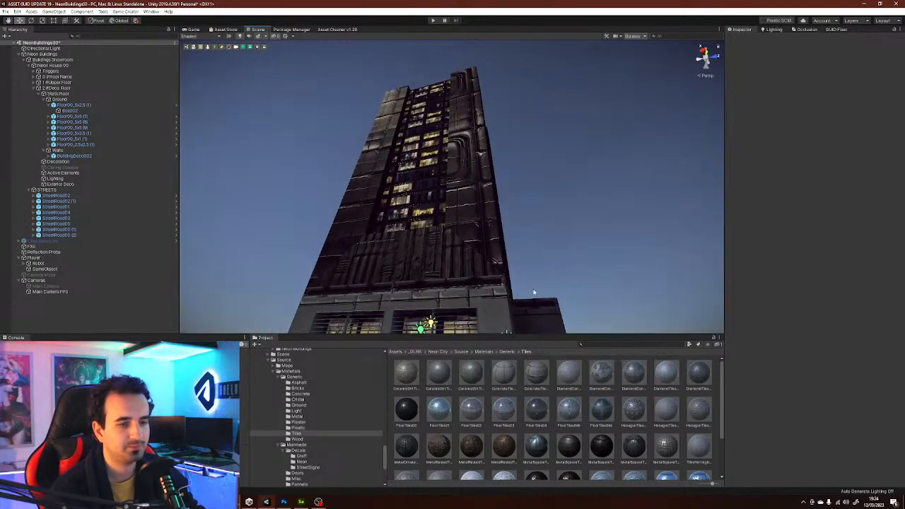
- Try large-panel metal and floor tile materials on the tower's sloped base
drag(637, 444, 429, 272)
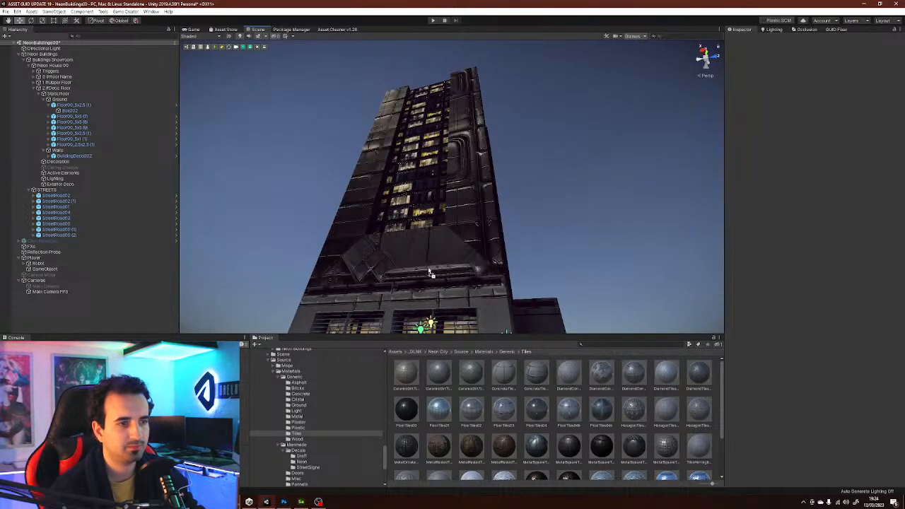
key(a)
right_drag(429, 270, 479, 283)
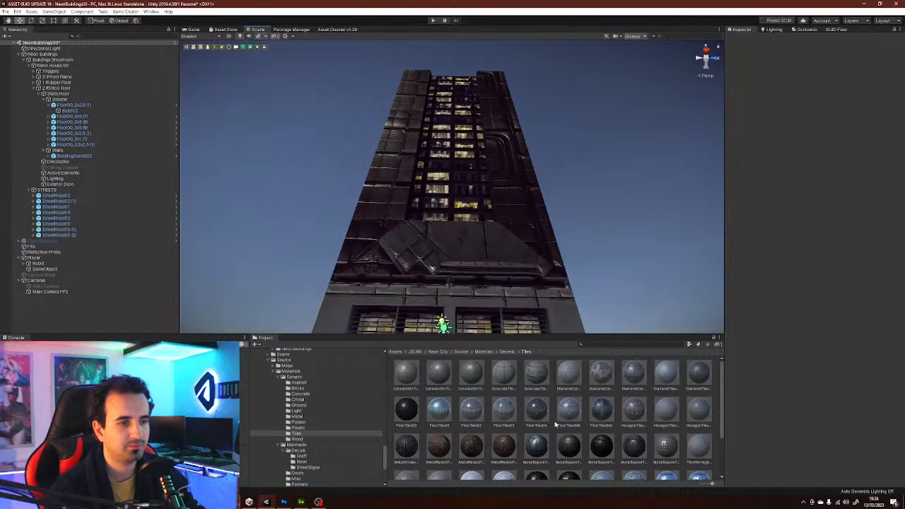
drag(558, 423, 482, 233)
right_drag(483, 232, 487, 257)
key(a)
- Apply the dark floor tile material with blue lights to the tower's outer walls
key(d)
drag(472, 246, 518, 170)
right_drag(540, 210, 485, 187)
- Compare several tile materials on the tower's sloped base and apply a light concrete tile material
drag(536, 448, 447, 262)
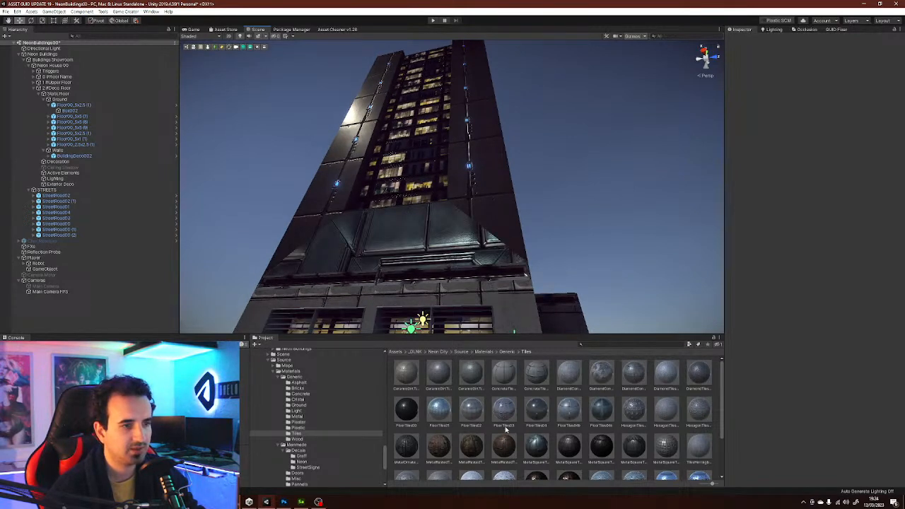
drag(442, 248, 440, 252)
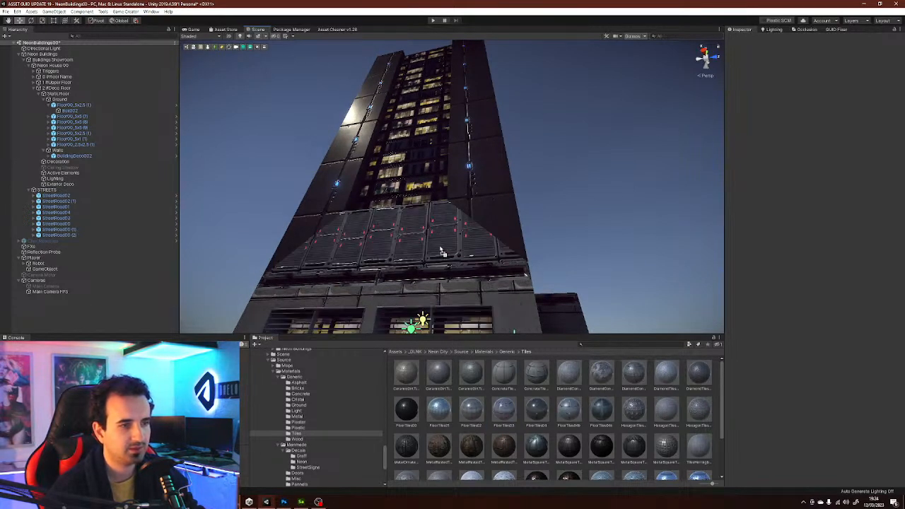
drag(399, 409, 440, 237)
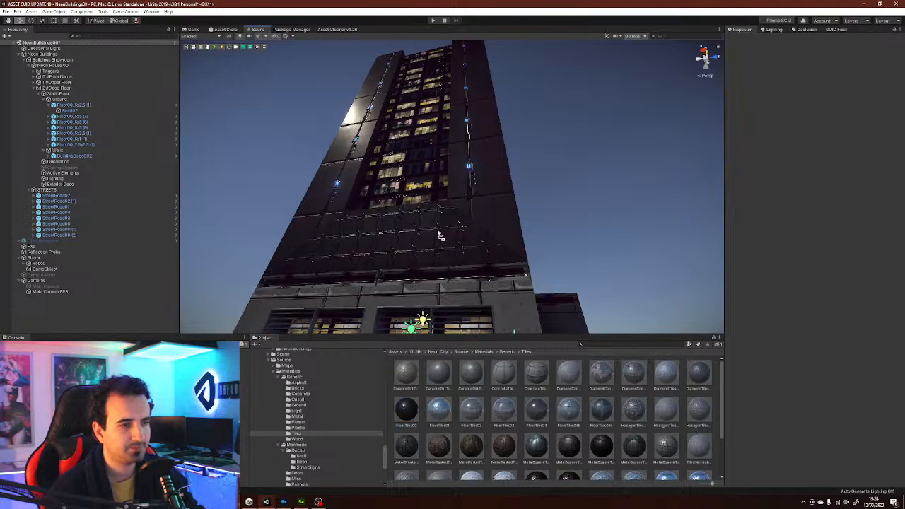
drag(460, 398, 437, 240)
drag(467, 411, 428, 224)
drag(635, 379, 427, 267)
drag(516, 398, 427, 264)
- Hide the scene gizmos and check the whole building from street level
key(s)
right_drag(456, 261, 401, 287)
key(d)
key(s)
right_drag(546, 179, 558, 199)
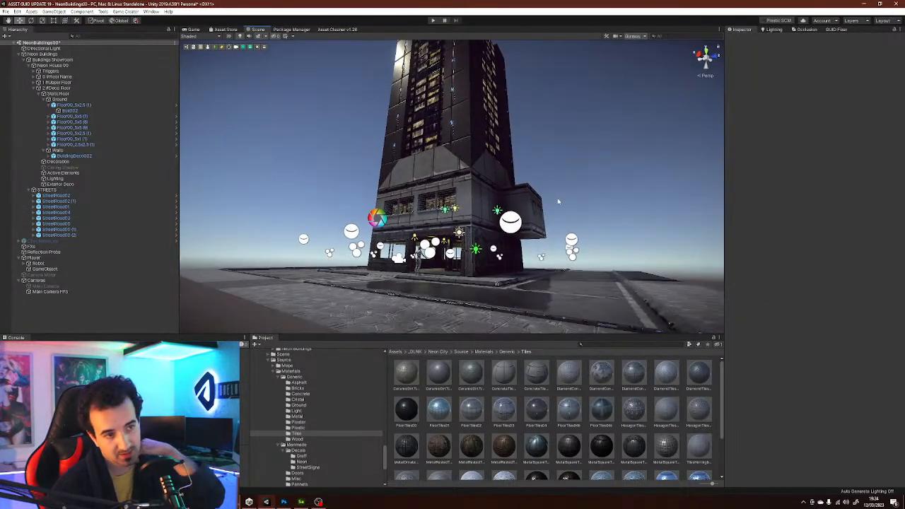
click(633, 36)
mouse_move(546, 201)
right_down()
mouse_move(550, 189)
mouse_move(537, 191)
right_up()
key(w)
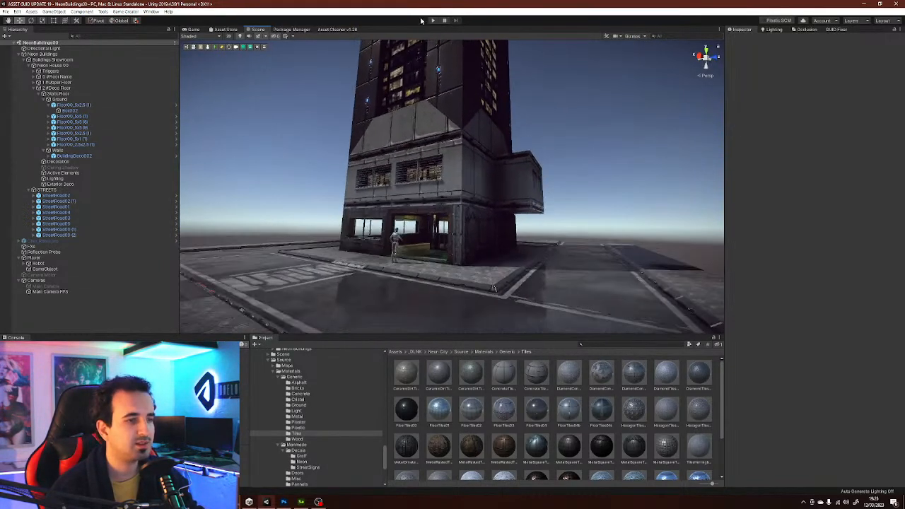
- Run the game and walk the robot through the building's interior rooms and out toward the street-side doorway
click(436, 21)
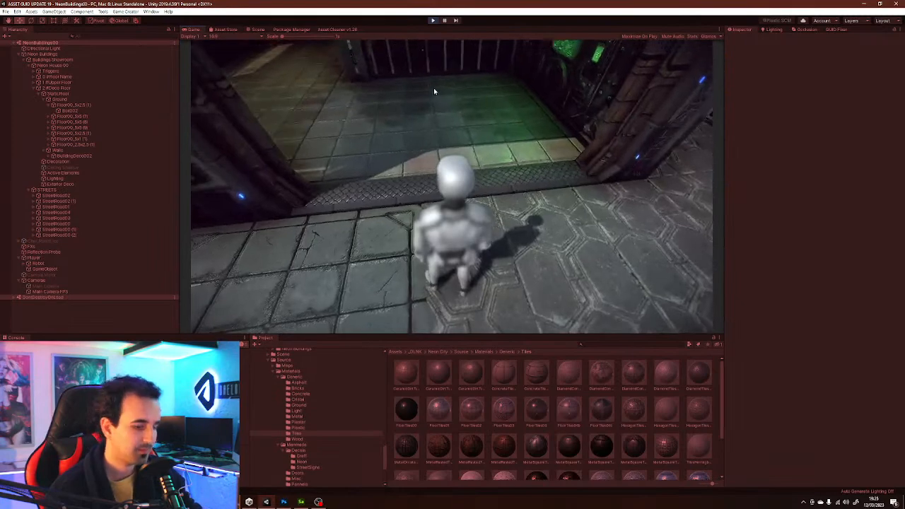
key(w)
key(w)
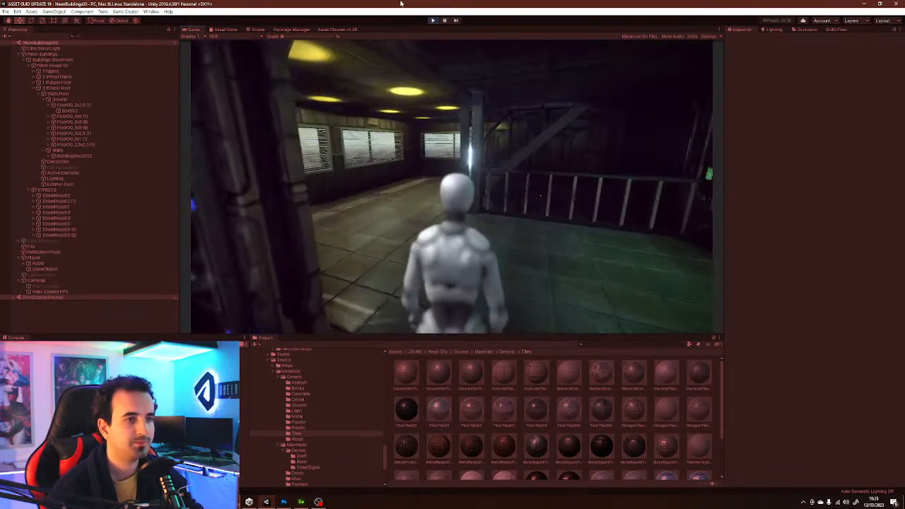
key(w)
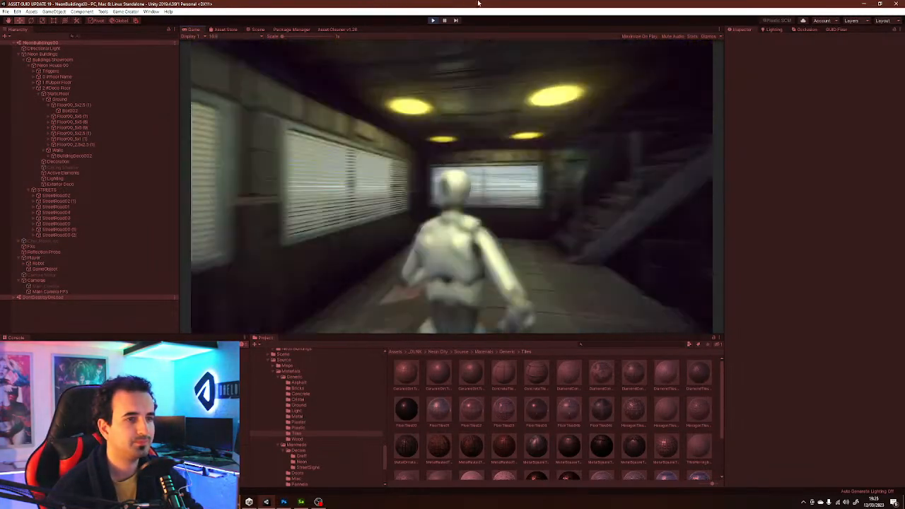
key(w)
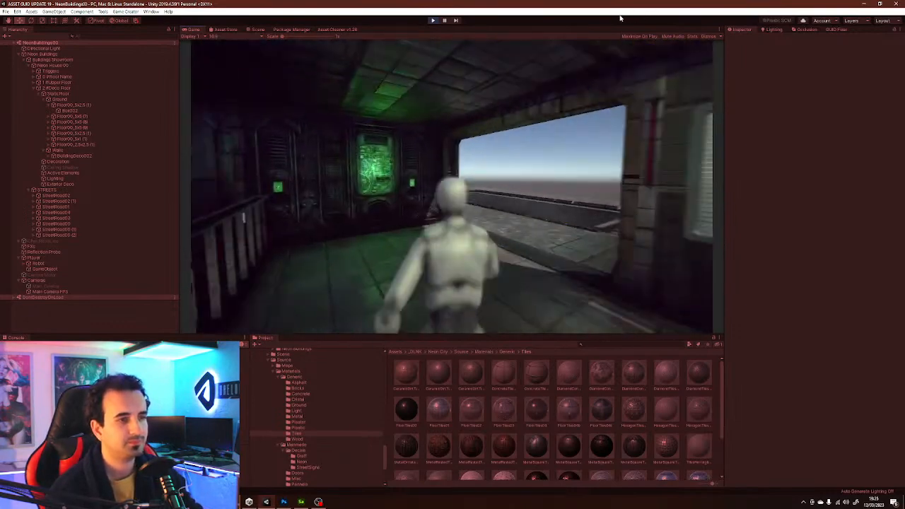
key(s)
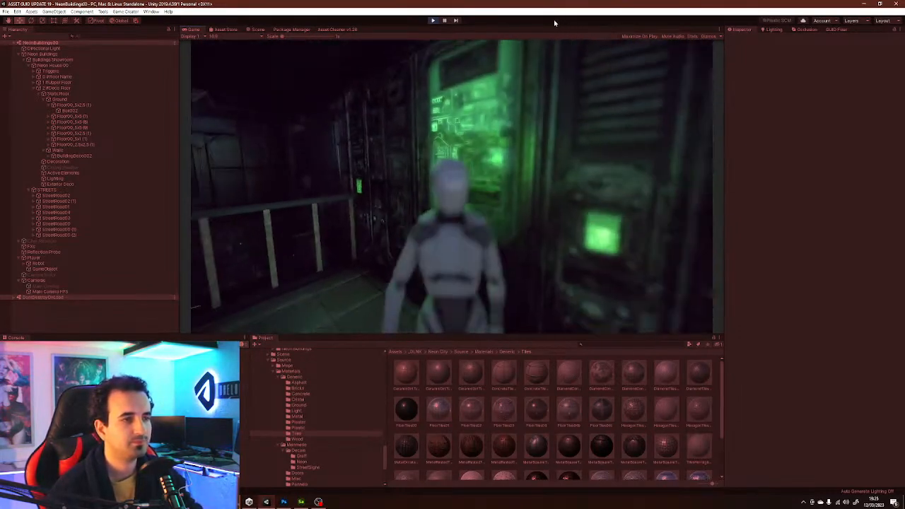
key(w)
key(w)
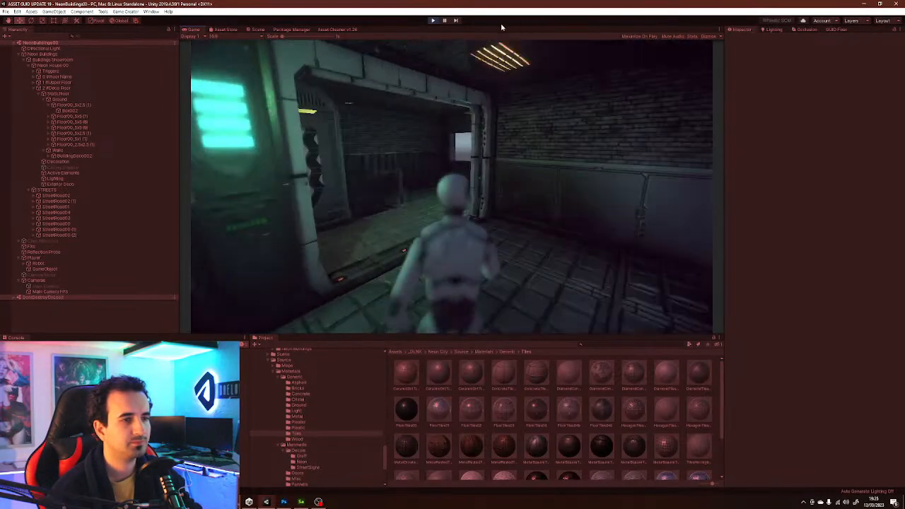
key(w)
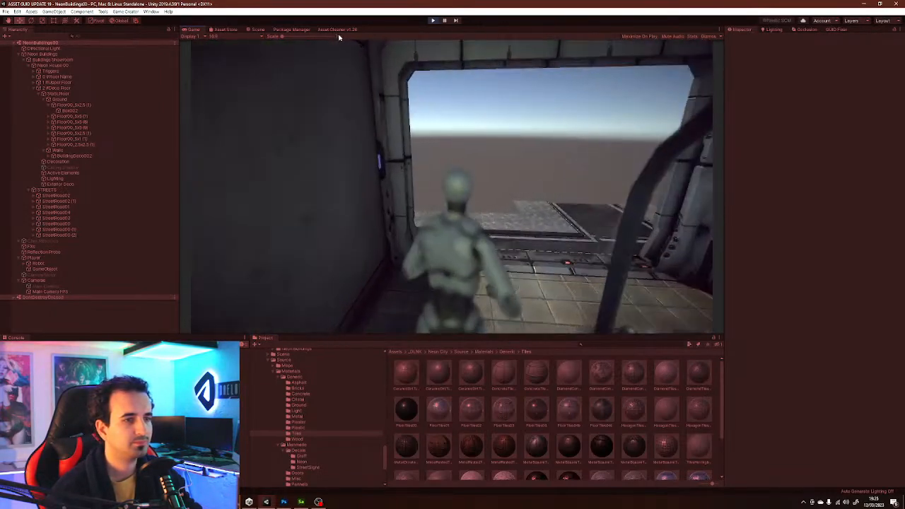
key(w)
key(w)
key(w)
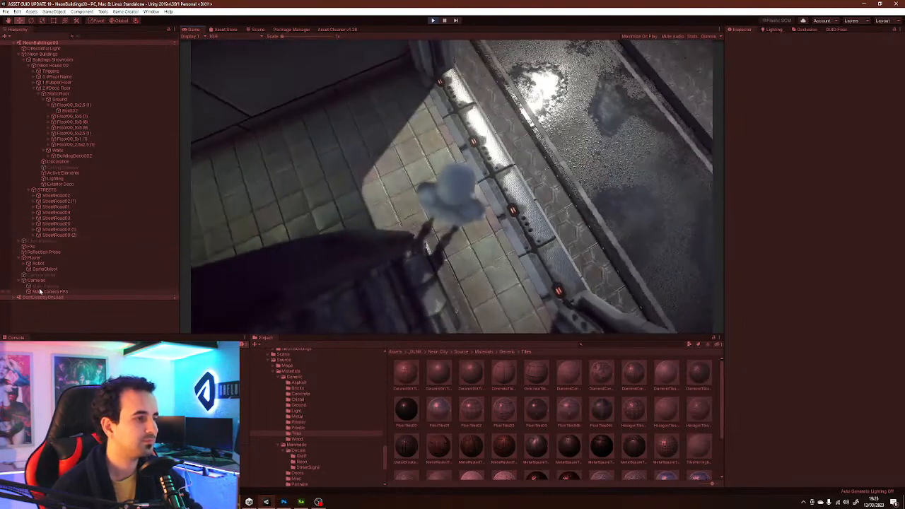
- Enable the Camera Switch Key script on the Cameras object, switch the running game to the top-down camera, and walk the robot inside
click(741, 90)
click(619, 160)
key(F5)
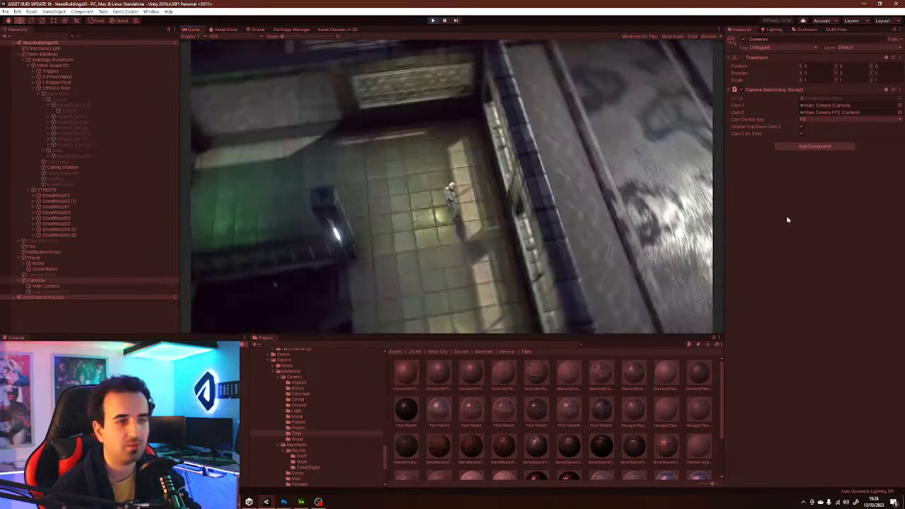
key(w)
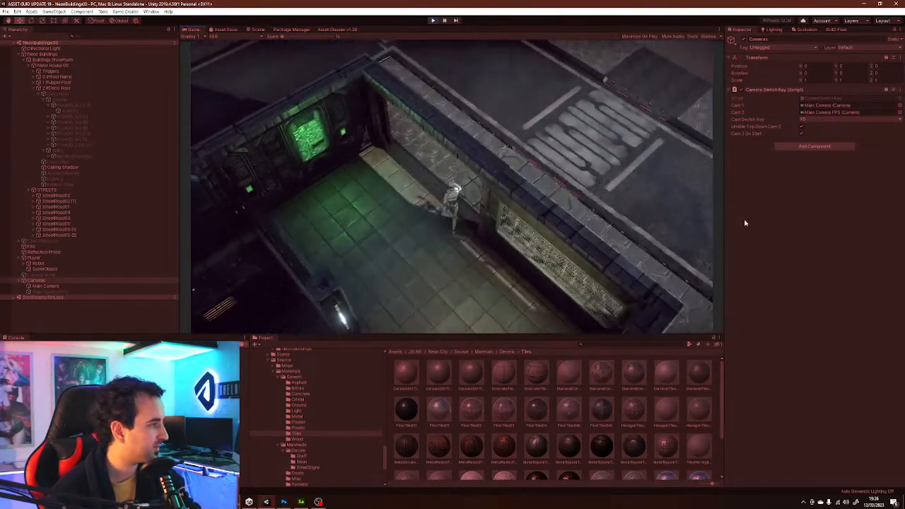